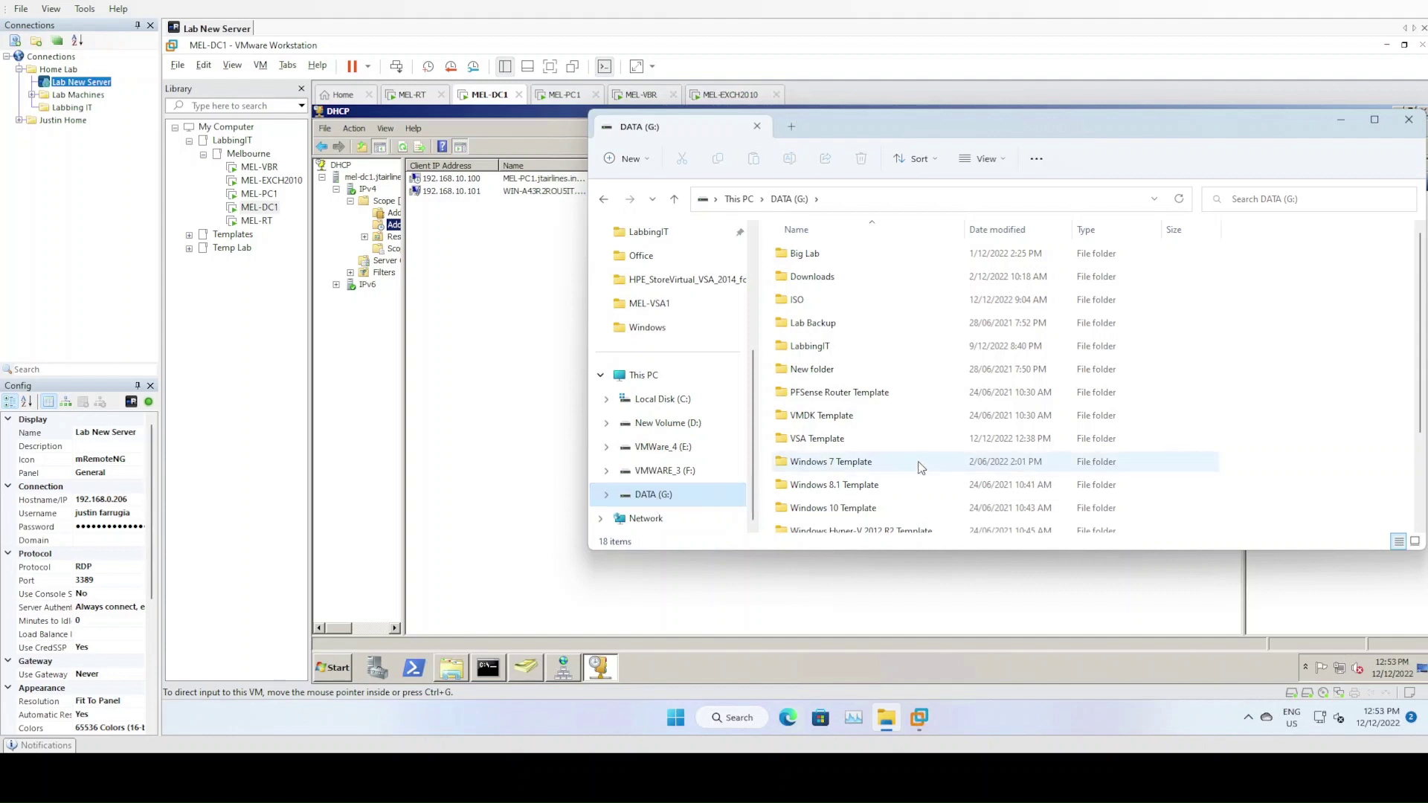
Reposition the DATA (G:) Explorer window and scroll through its folder list
mouse_move(920, 464)
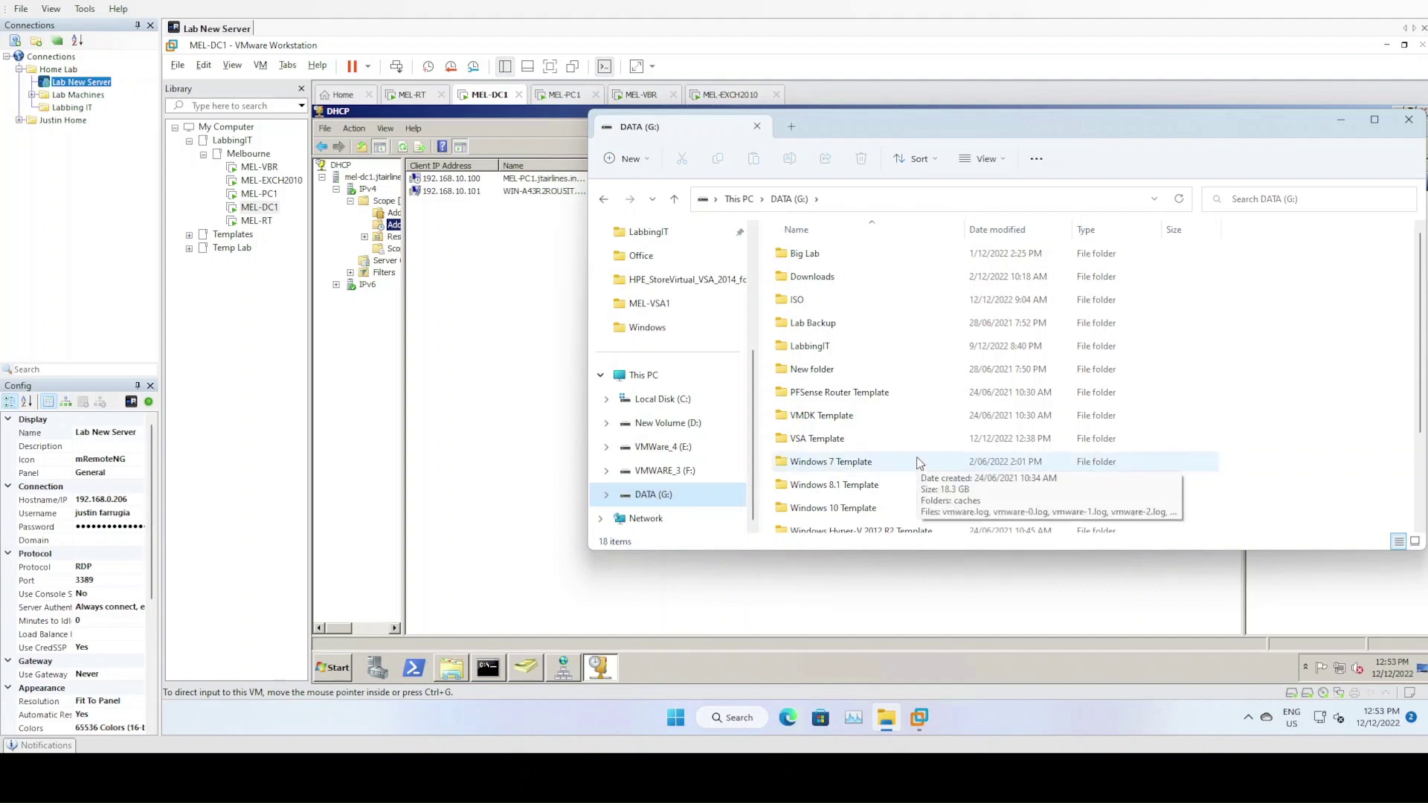
mouse_move(902, 406)
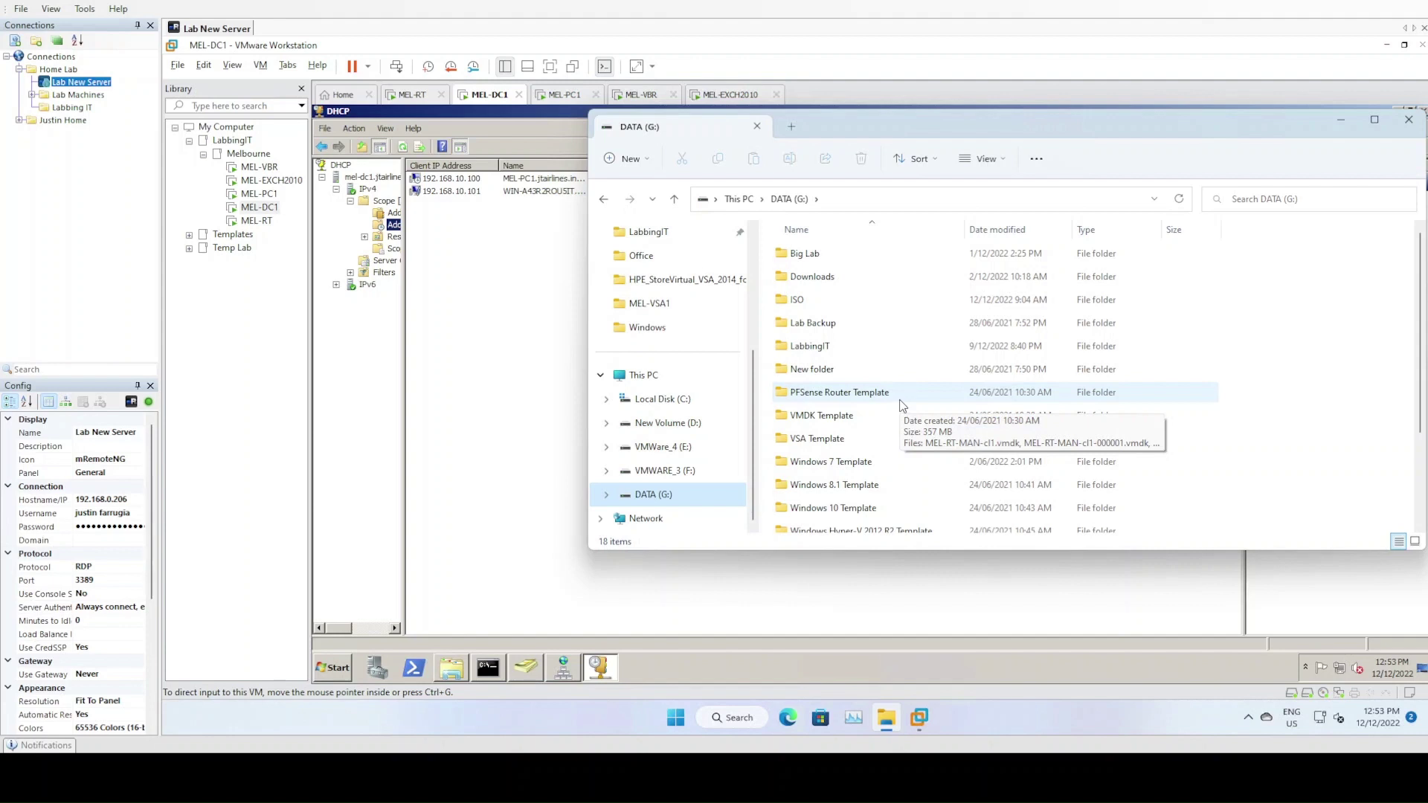
left_click_drag(930, 123, 780, 141)
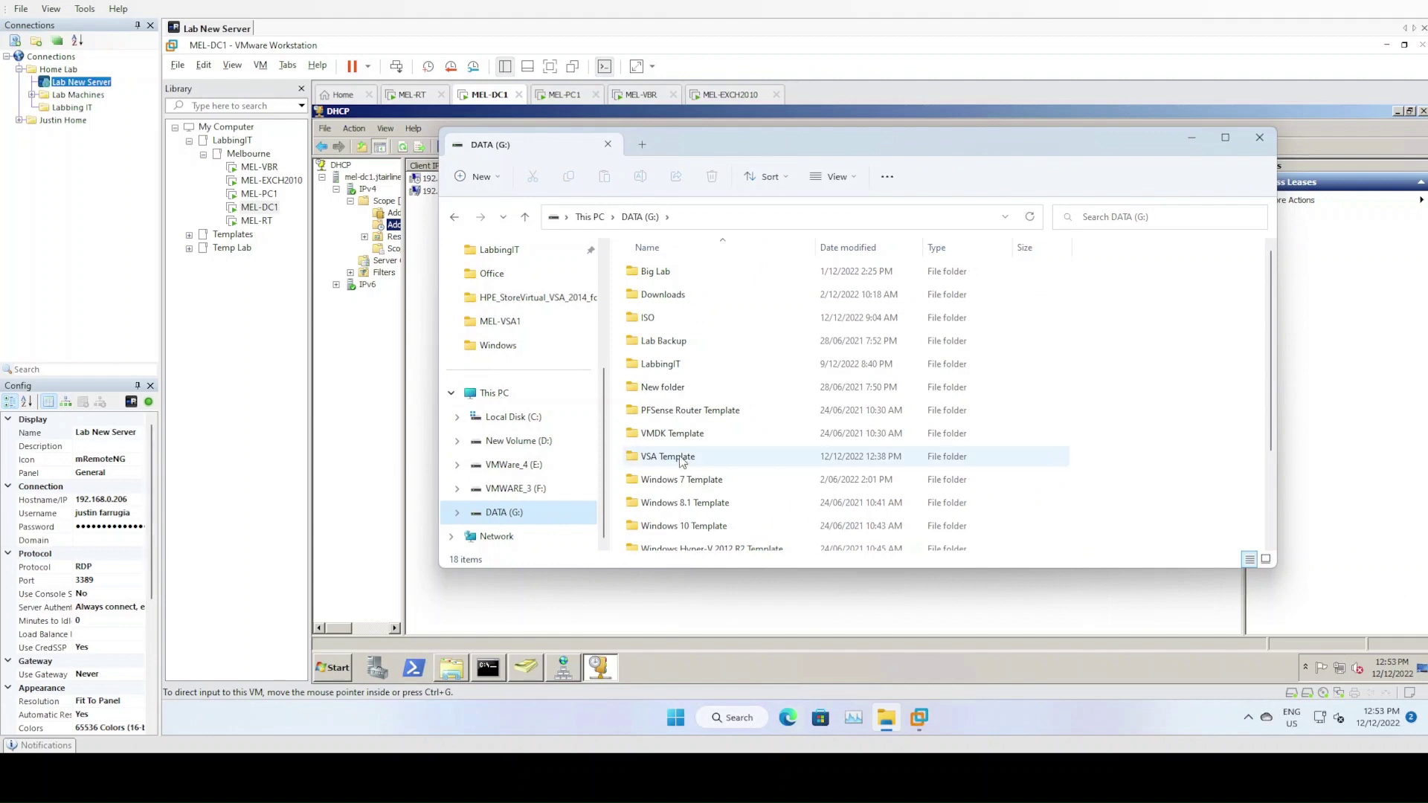
scroll(736, 469, "down", 3)
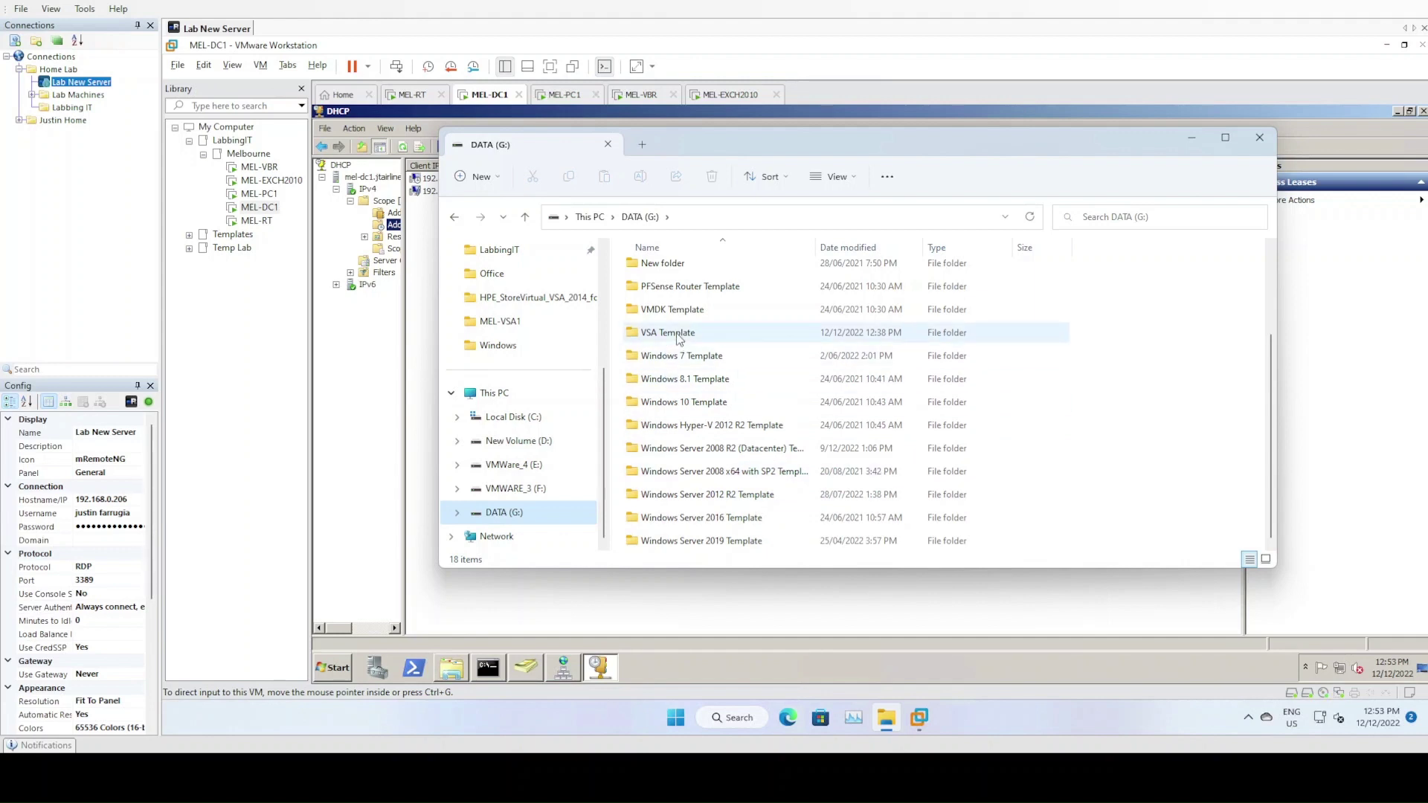
scroll(753, 495, "up", 1)
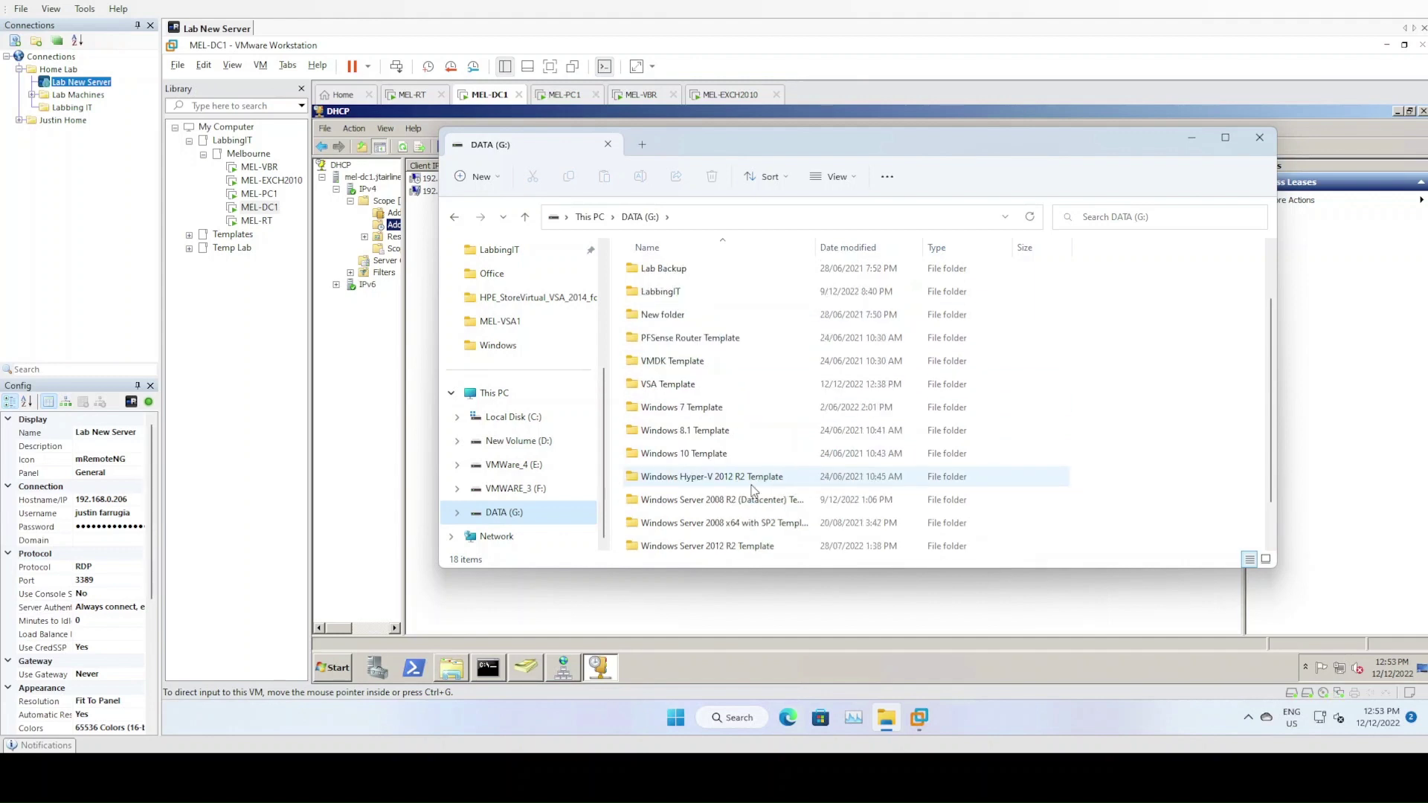
scroll(759, 372, "up", 2)
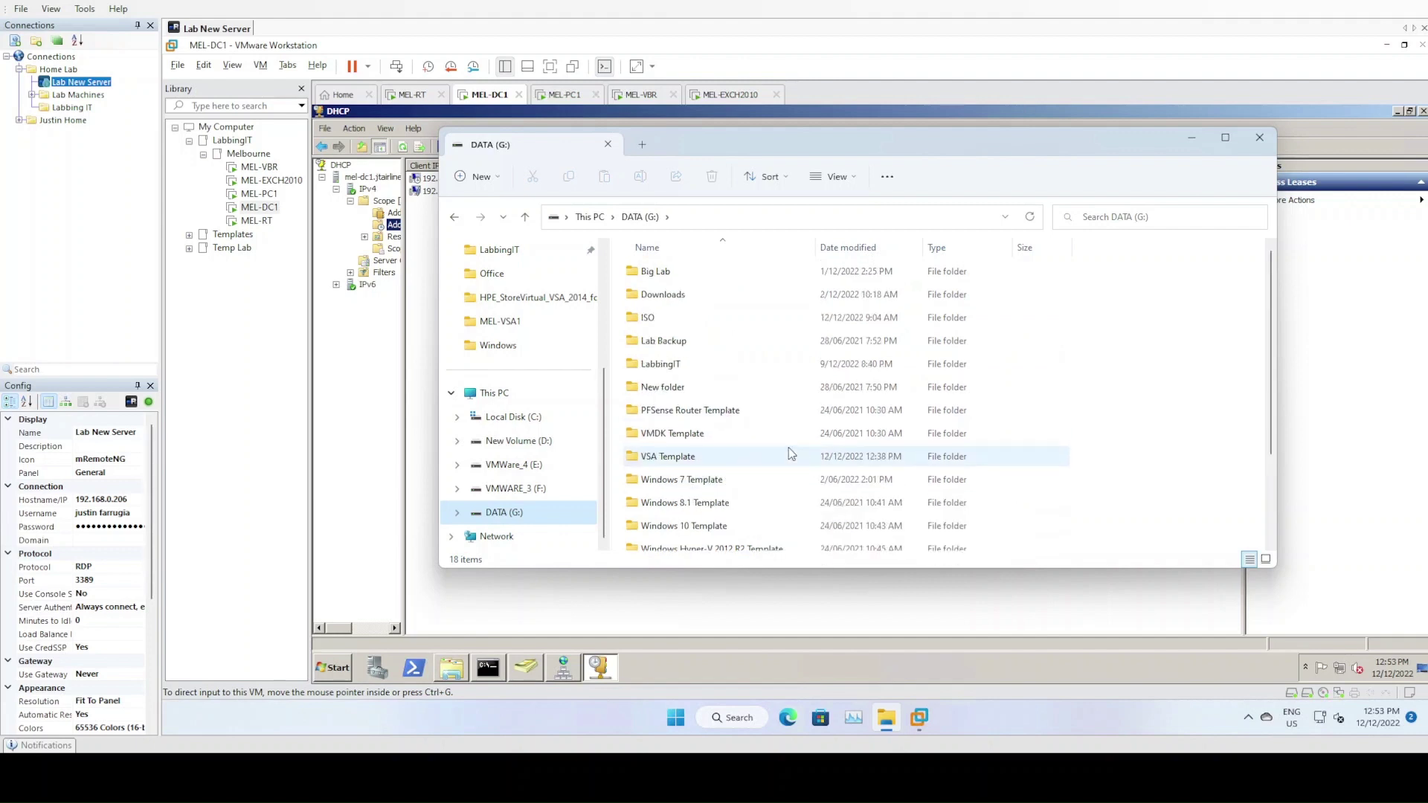
Open ISO > HPE > HP StoreVirtual 12.8, widen the Name column, and open the HPE_StoreVirtual_VSA_2014 OVF folder
double_click(714, 319)
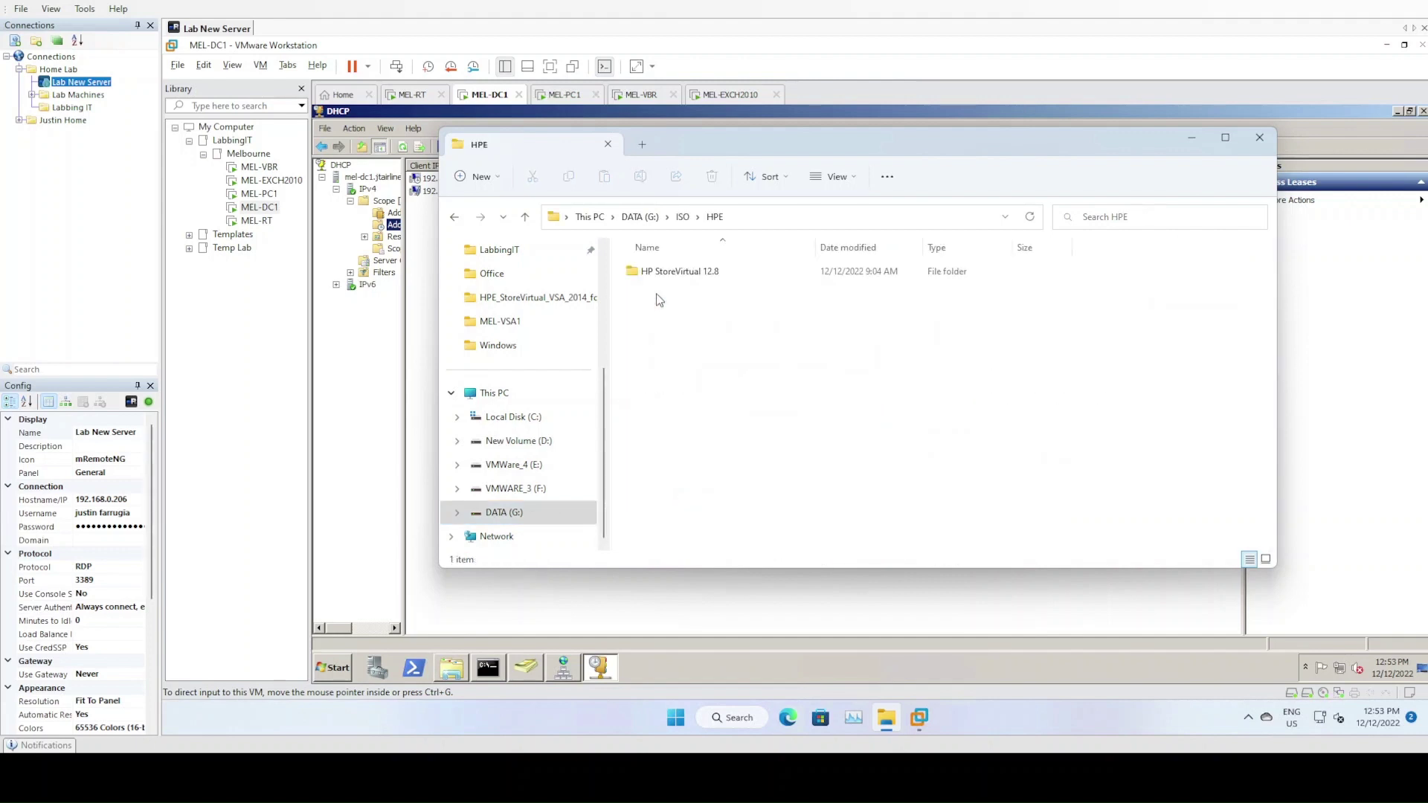
double_click(646, 273)
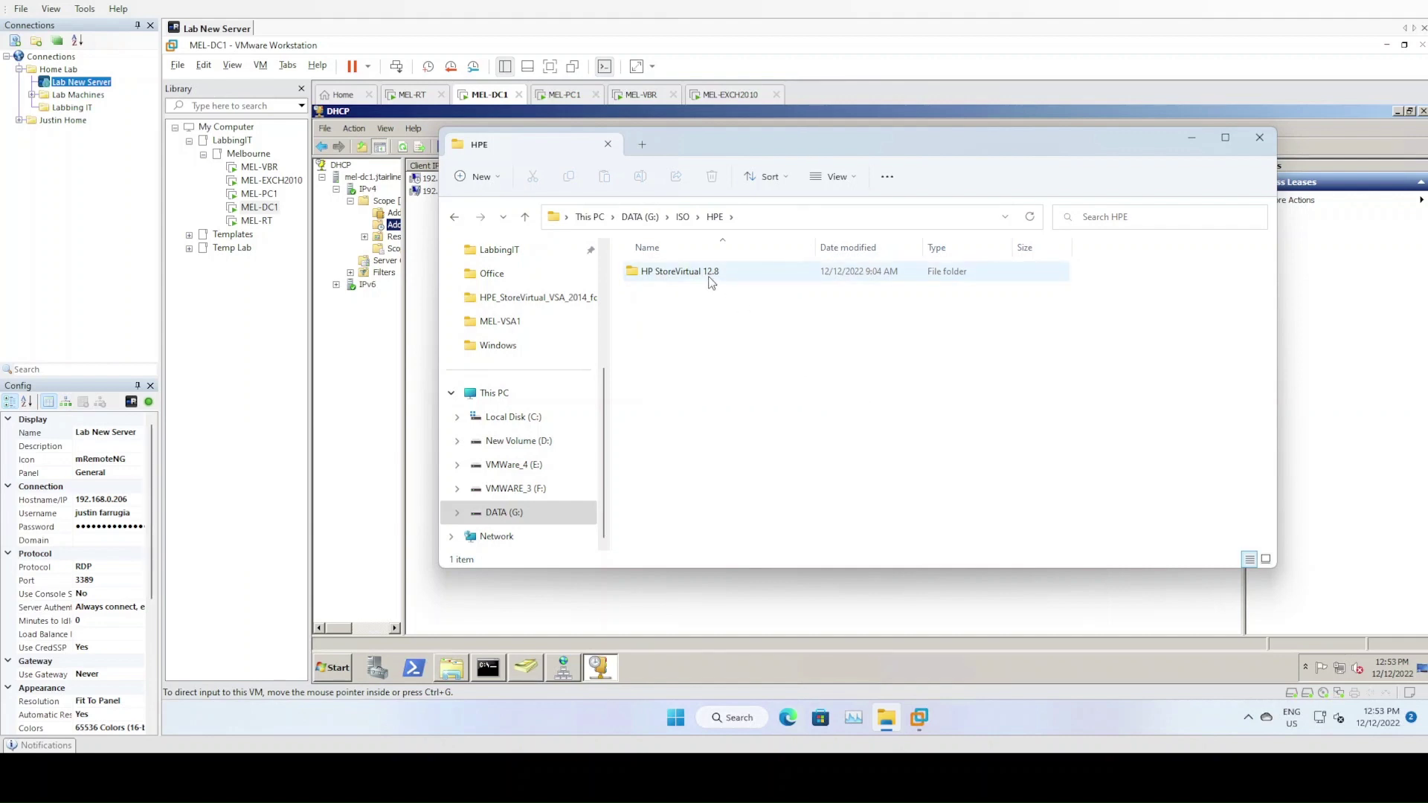
mouse_move(711, 282)
double_click(684, 272)
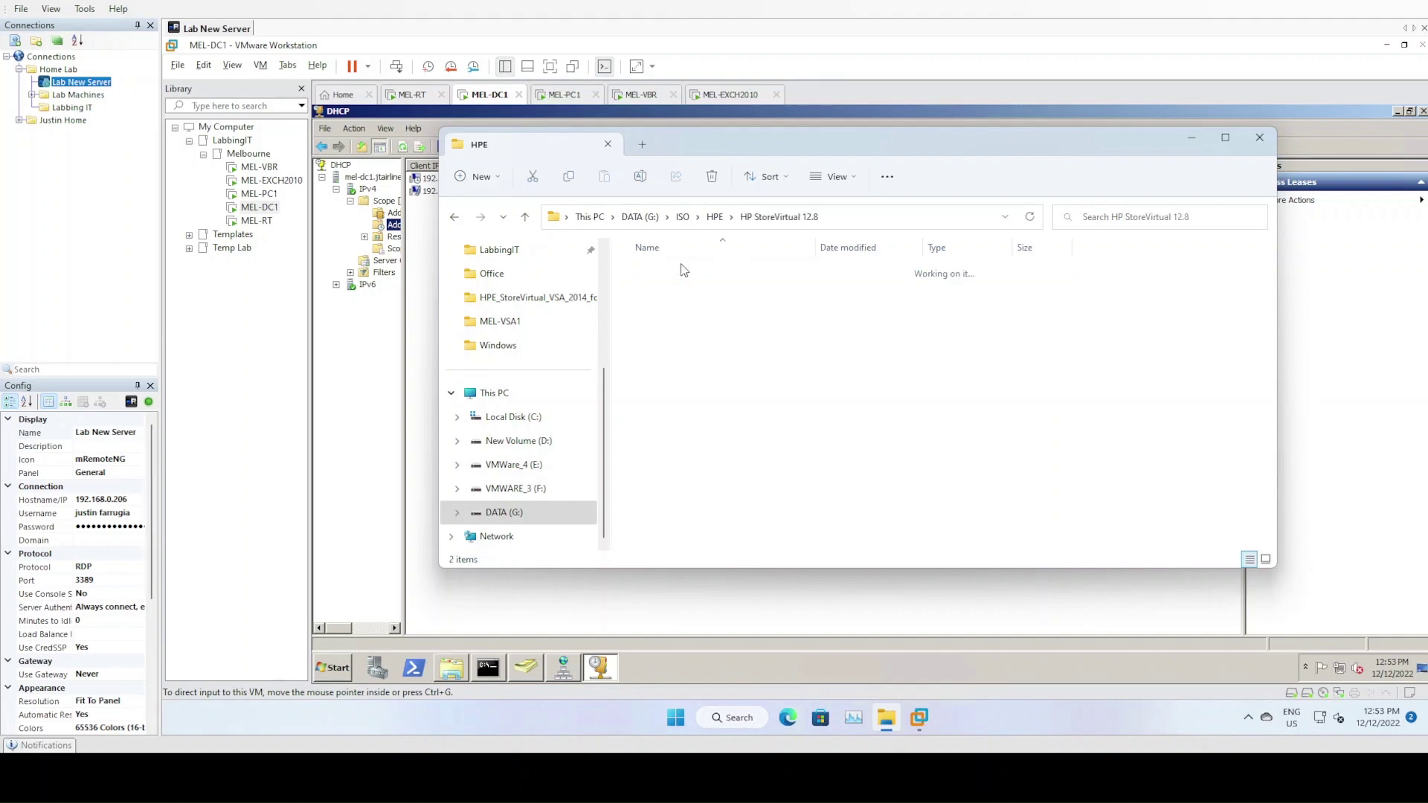
left_click_drag(815, 247, 921, 251)
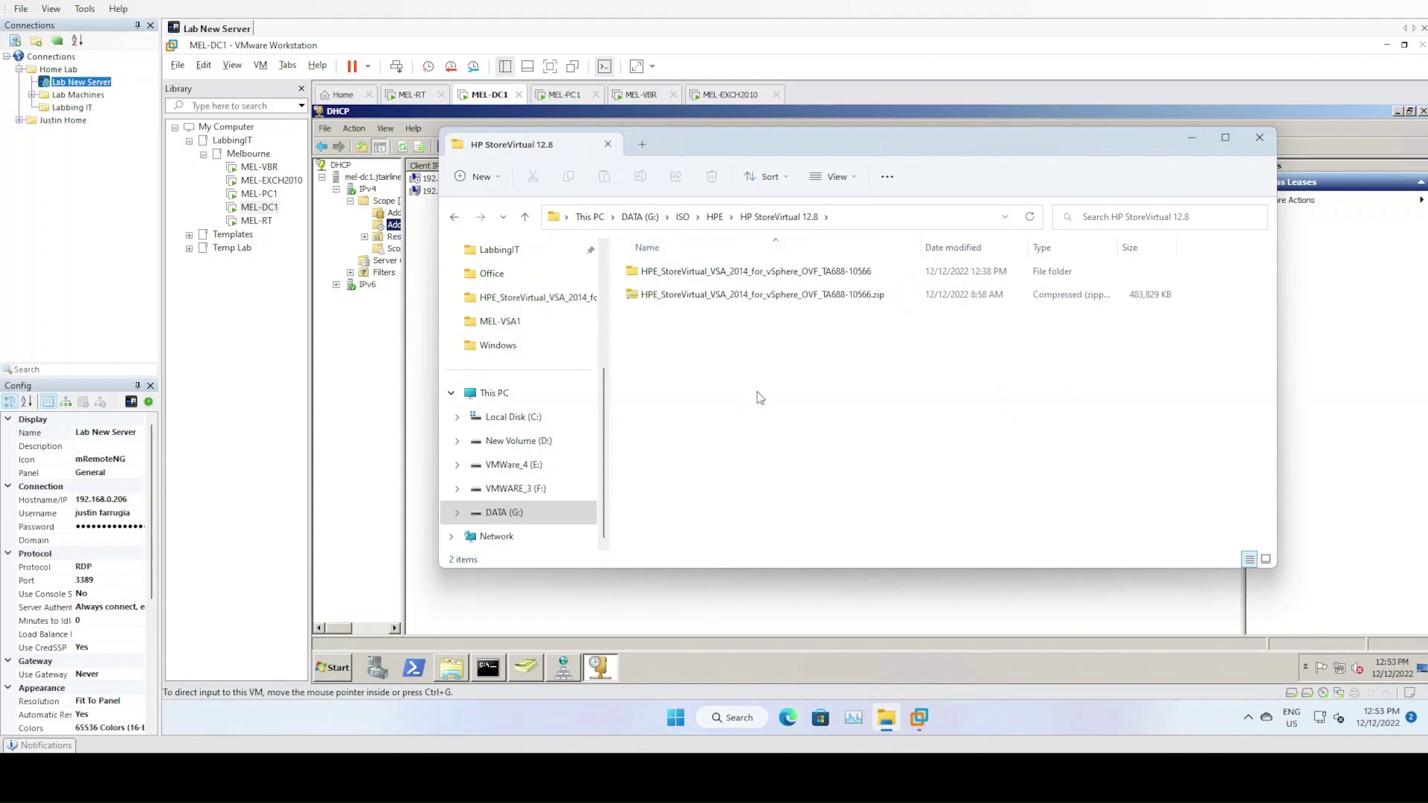
double_click(752, 272)
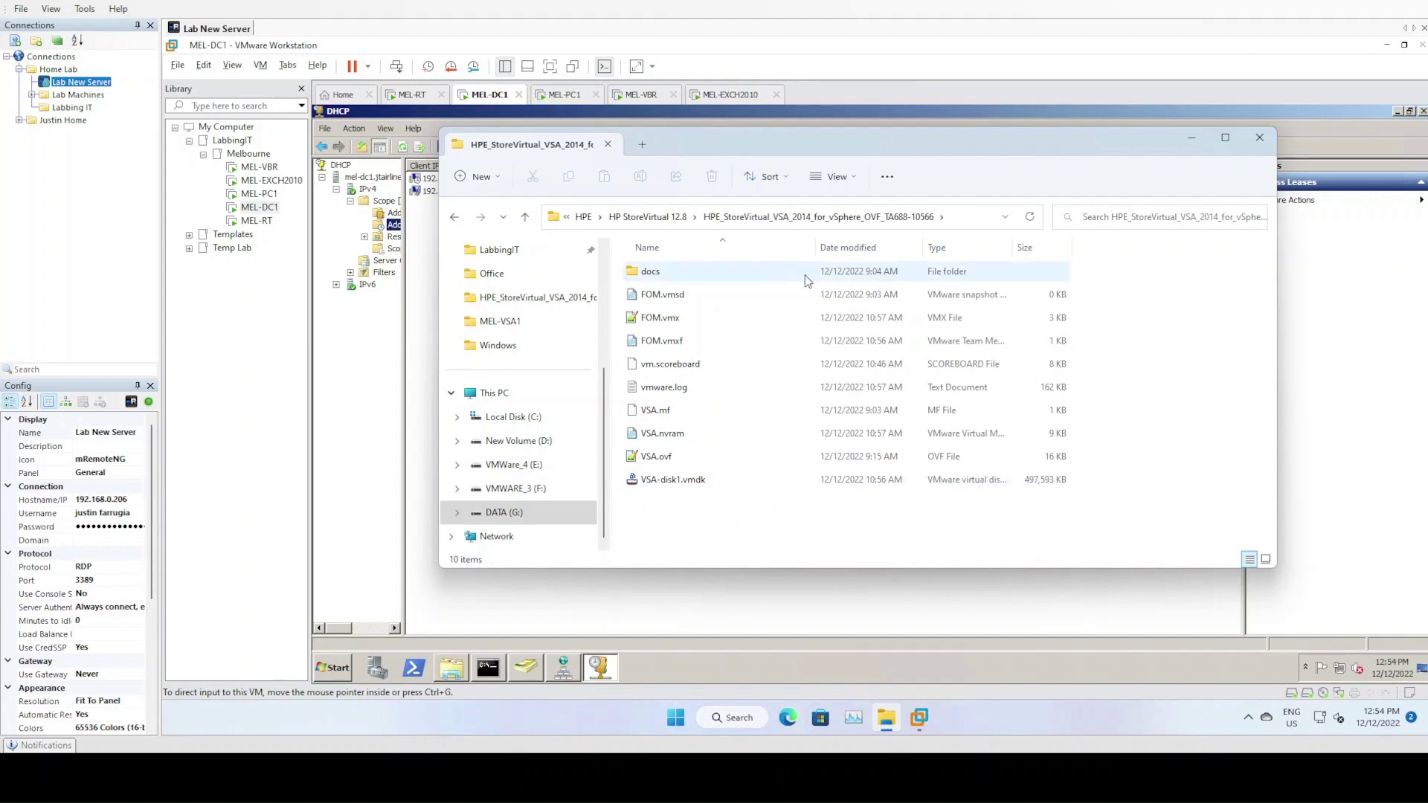
left_click_drag(837, 146, 851, 192)
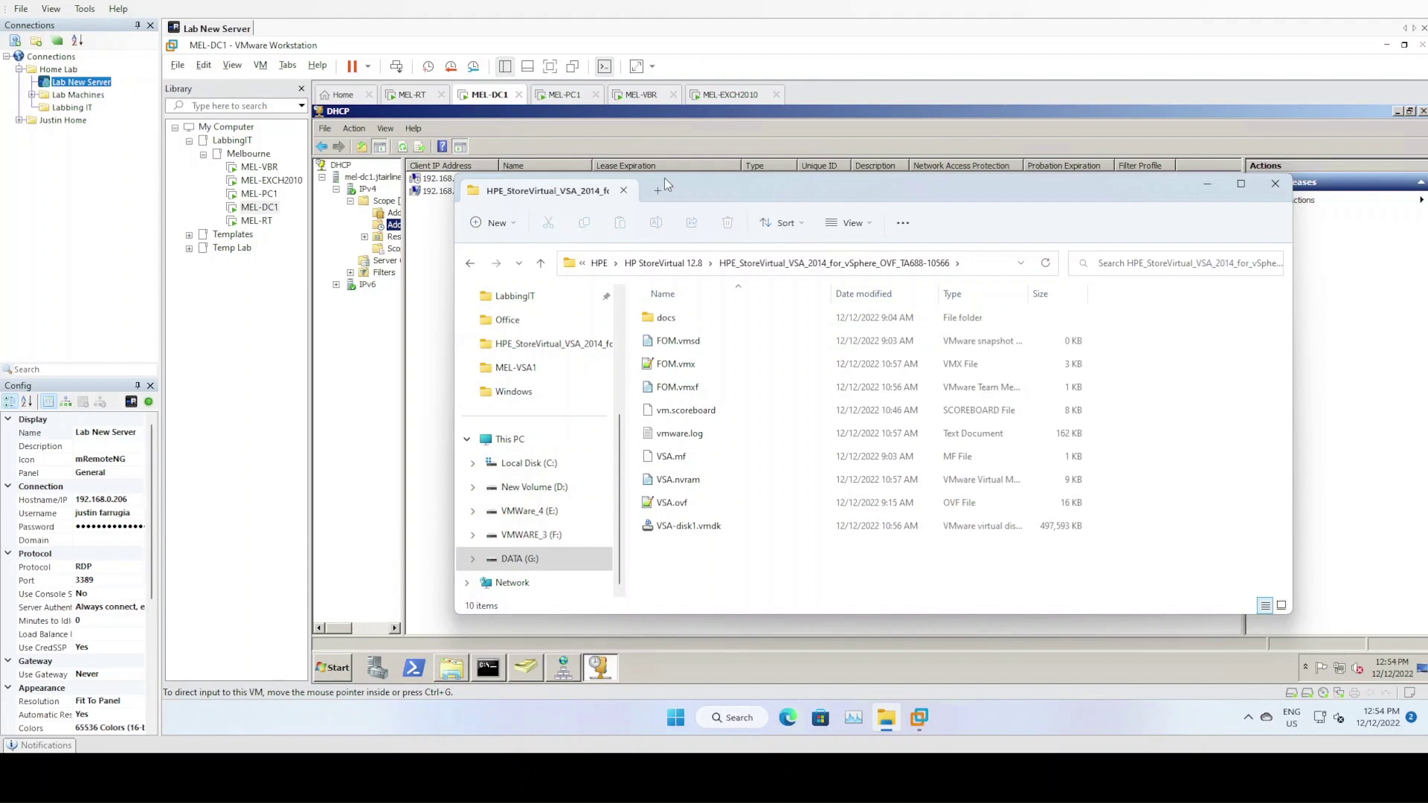
Try opening VSA.ovf from the HPE_StoreVirtual_VSA_2014 OVF folder in Workstation
left_click(181, 67)
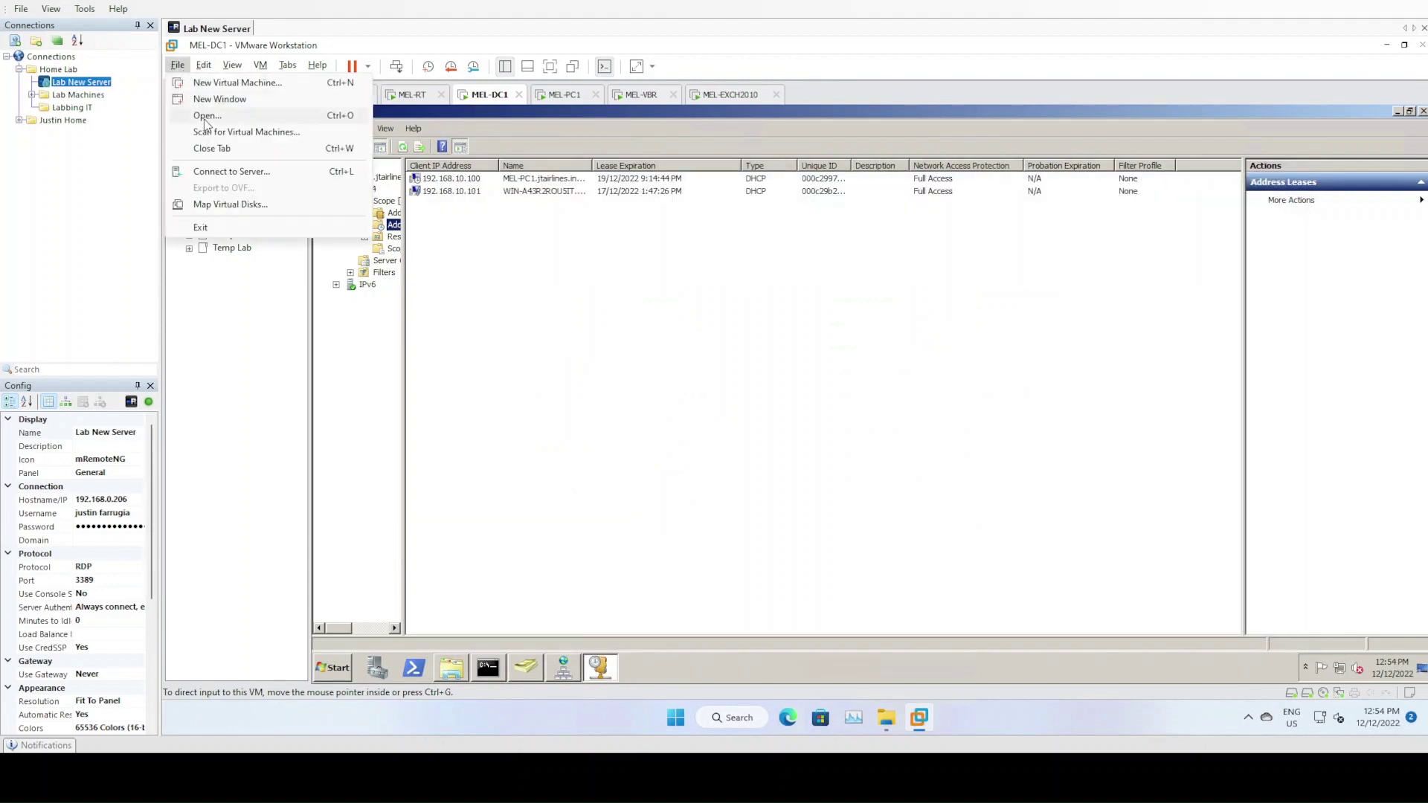
left_click(206, 119)
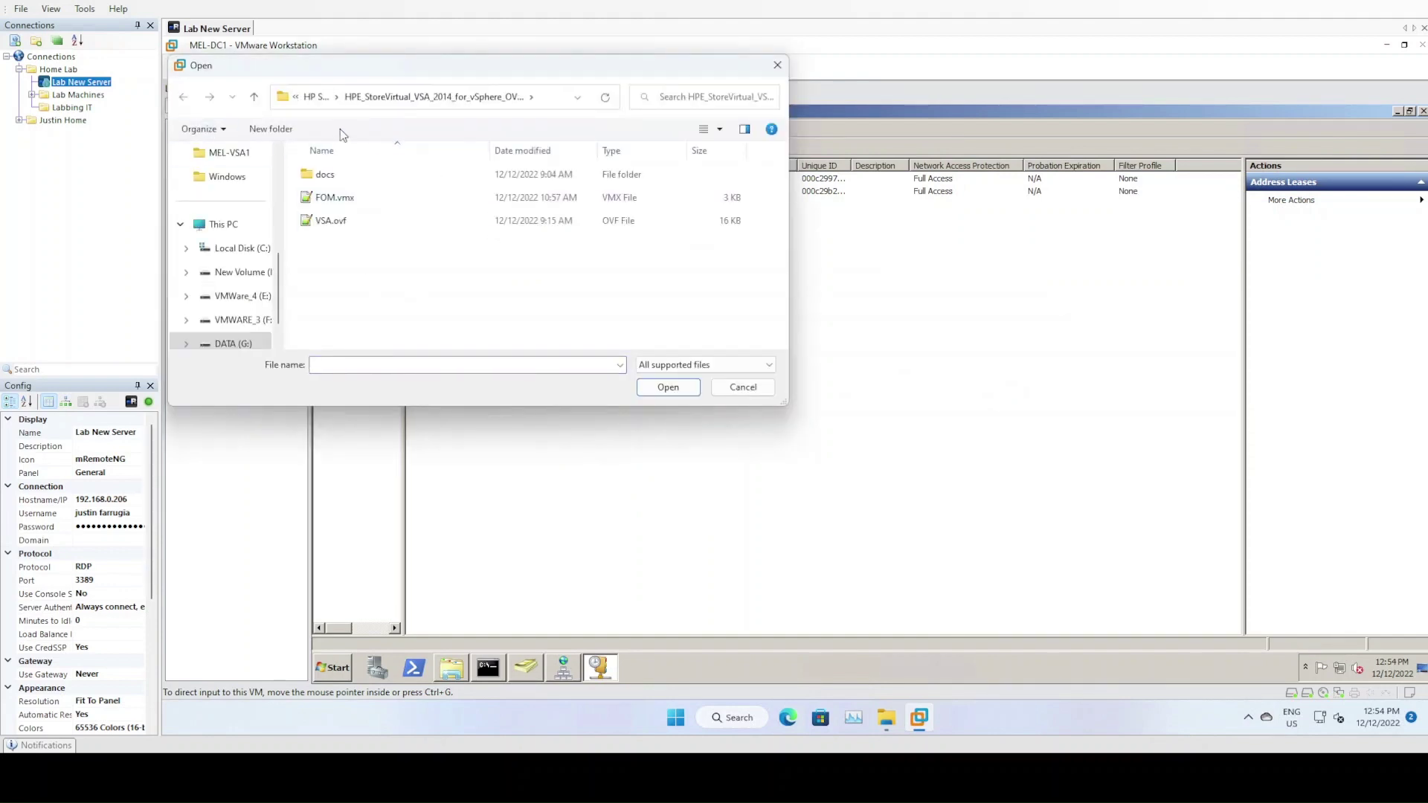
left_click(319, 104)
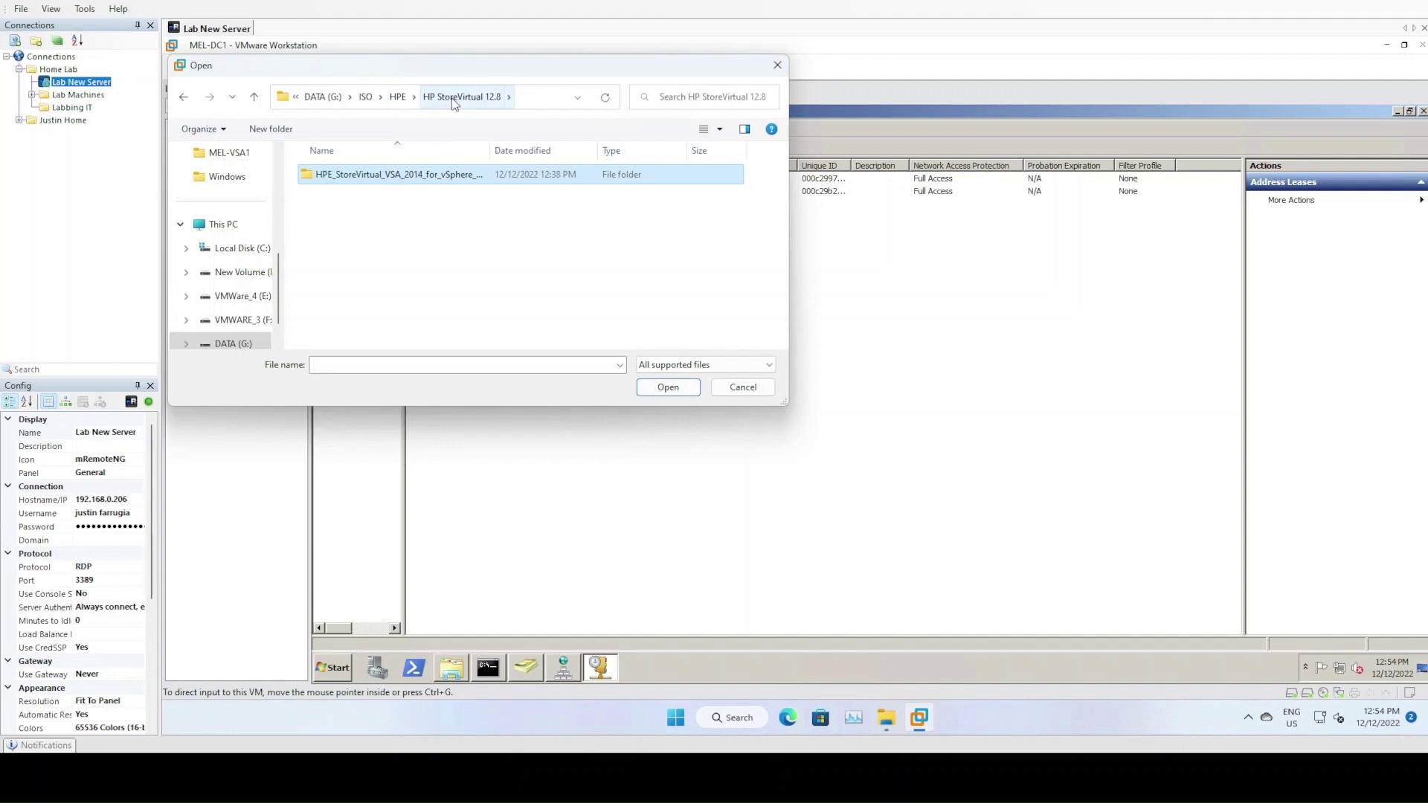
double_click(426, 179)
left_click(341, 222)
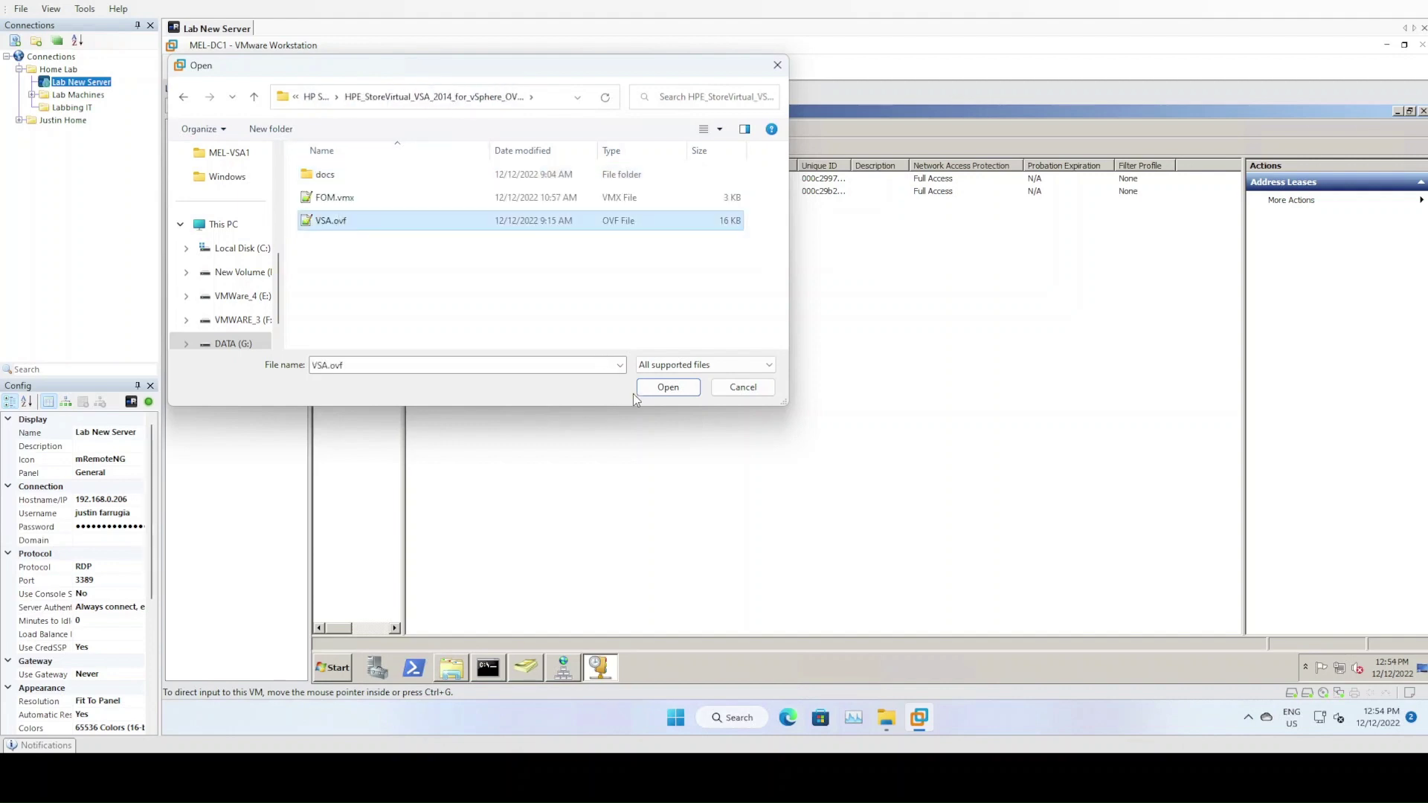
left_click(664, 387)
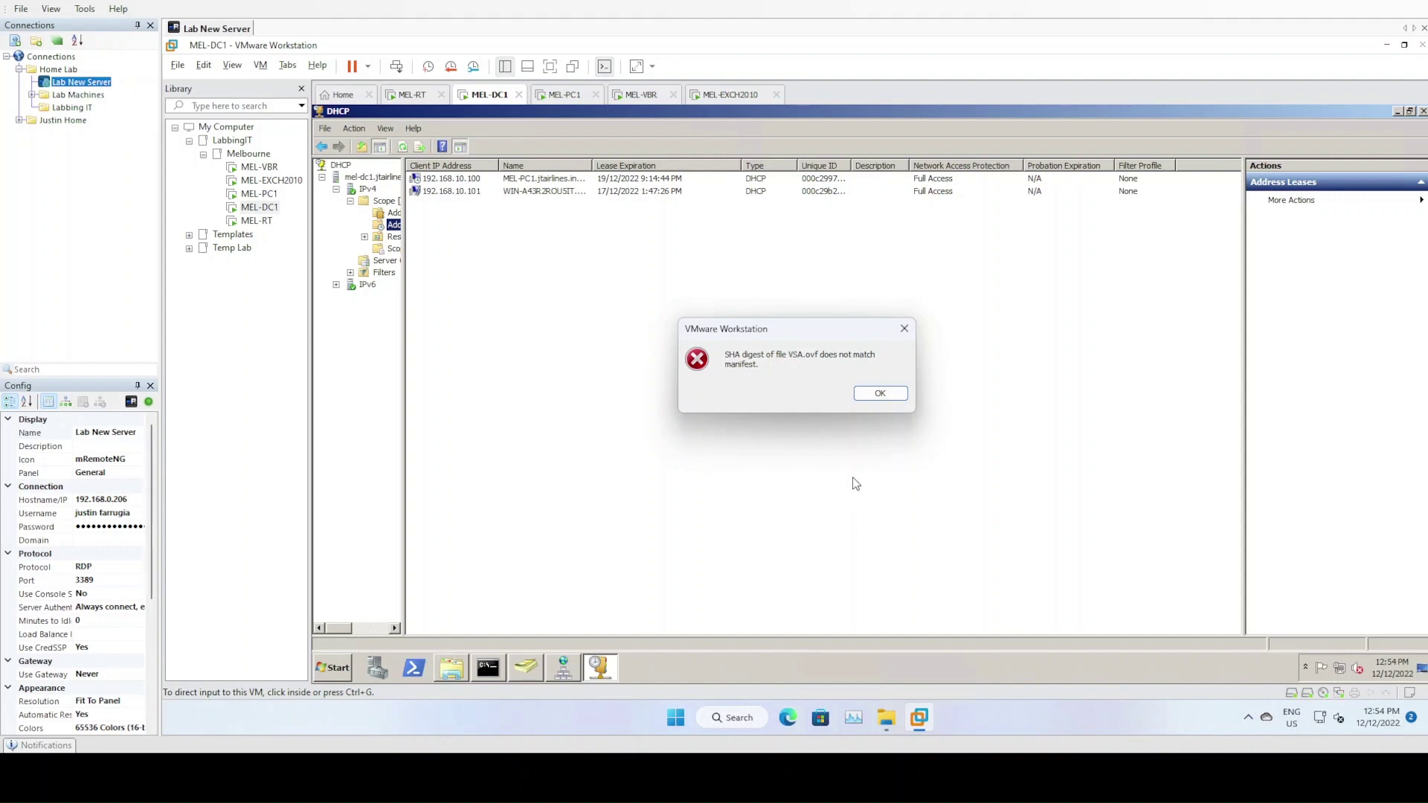
Dismiss the SHA digest error and widen the DHCP console tree so full names show
left_click(876, 396)
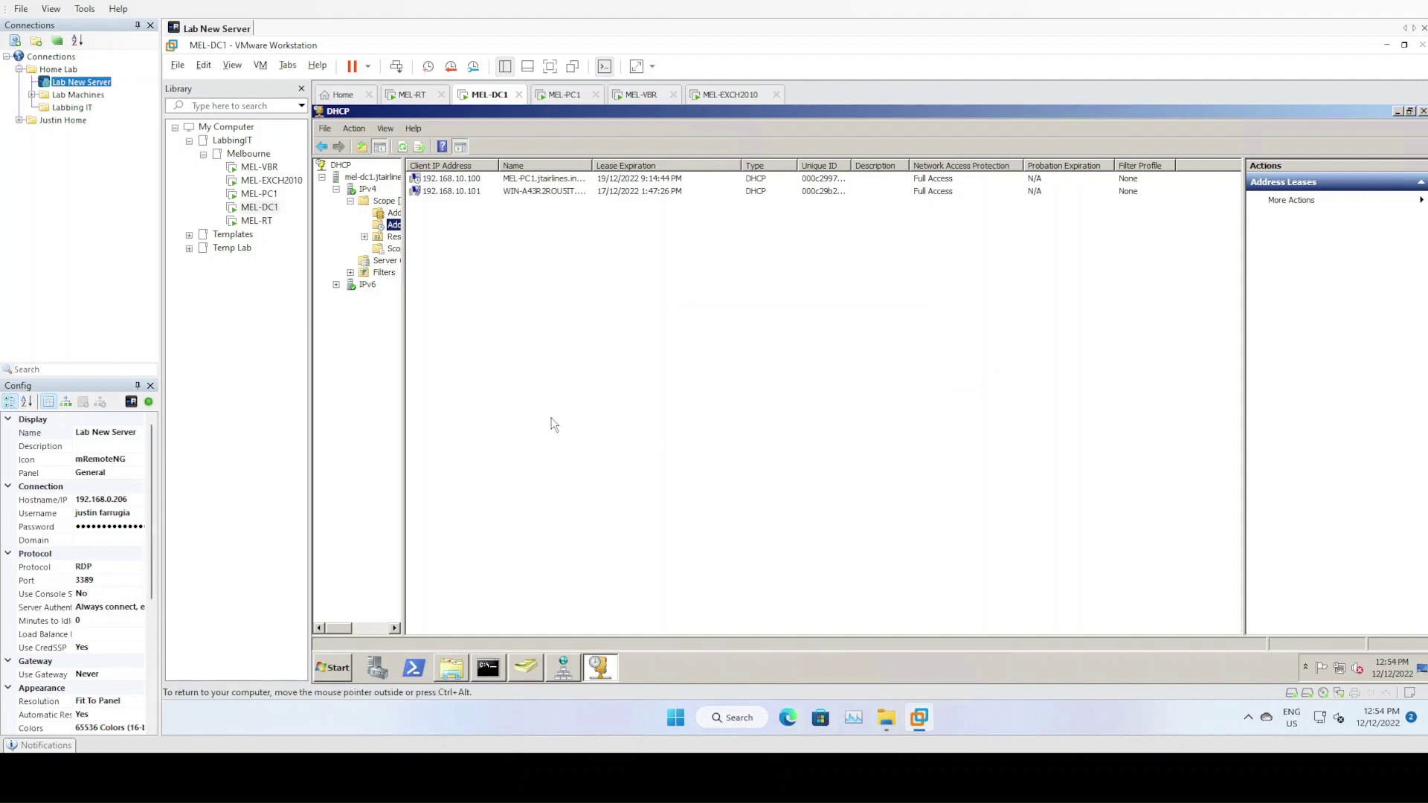
left_click_drag(403, 409, 454, 408)
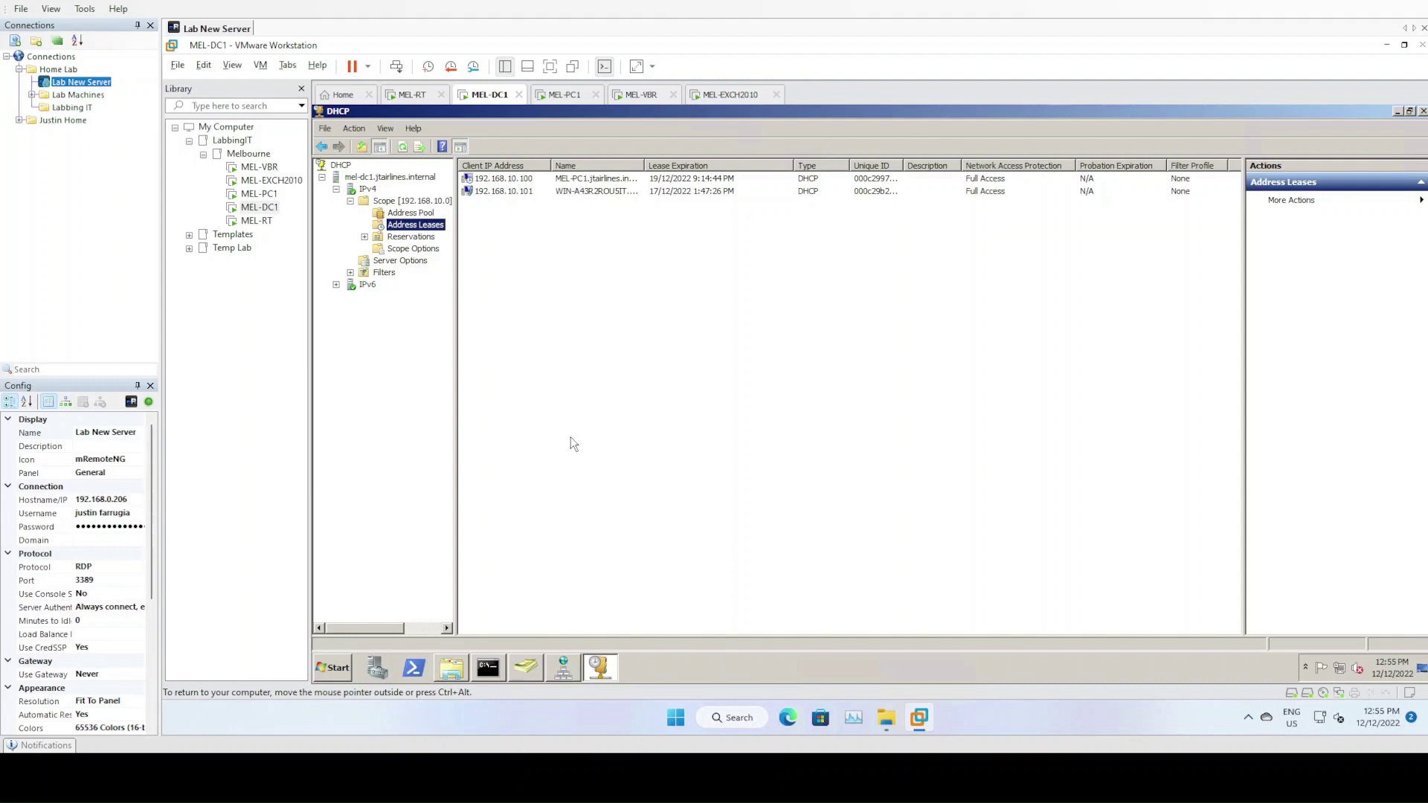
left_click_drag(456, 424, 467, 424)
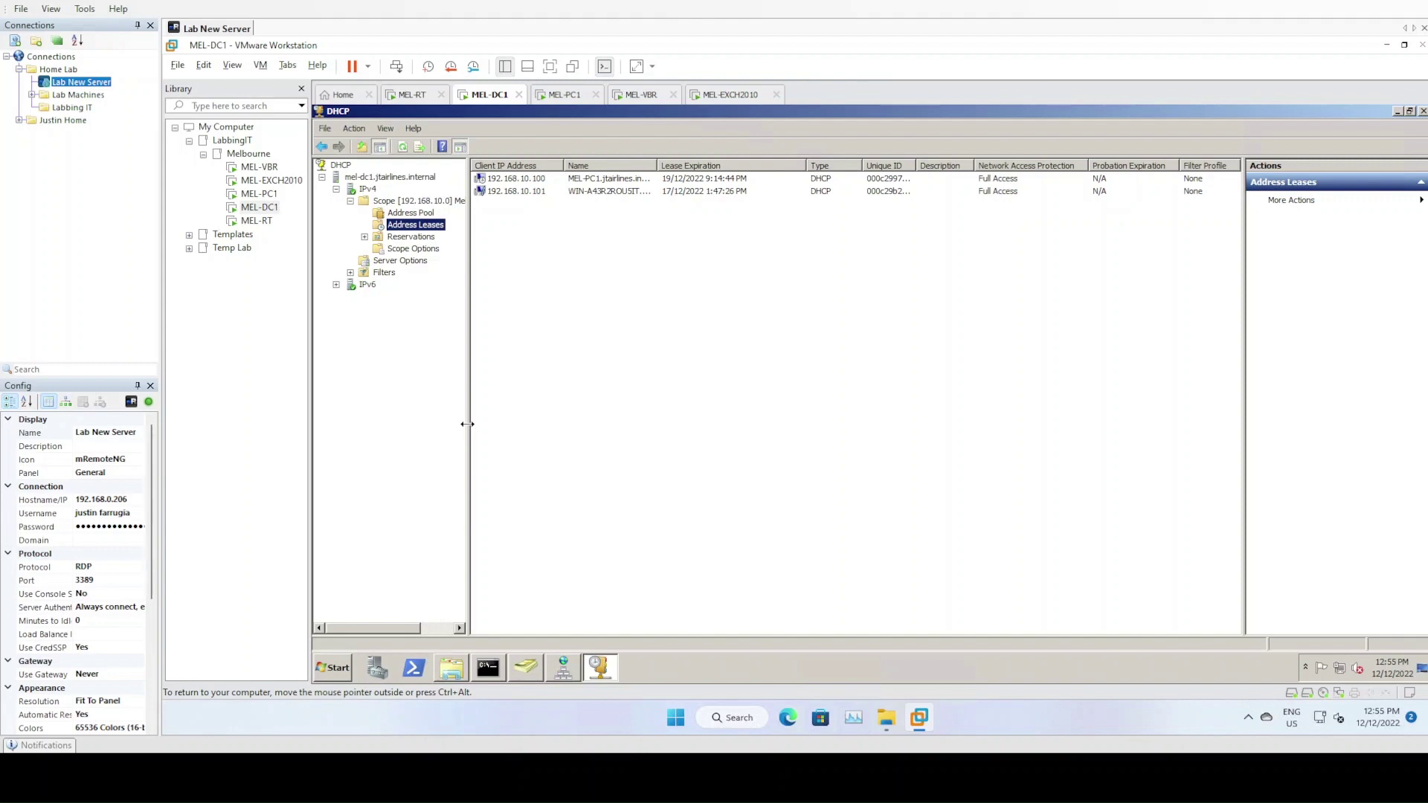
left_click_drag(467, 424, 482, 424)
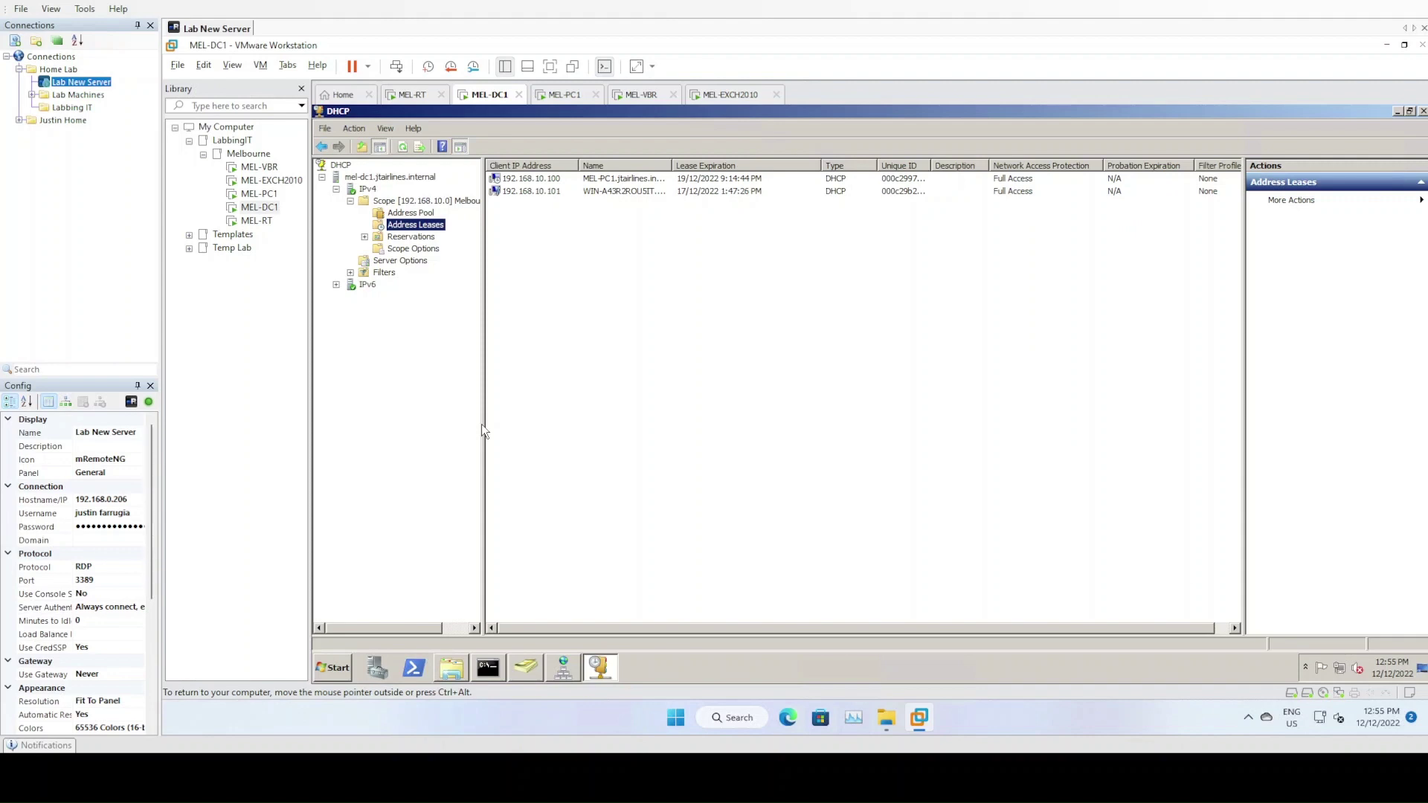
Switch to MEL-EXCH2010 and back to MEL-DC1, then bring File Explorer forward
left_click(773, 99)
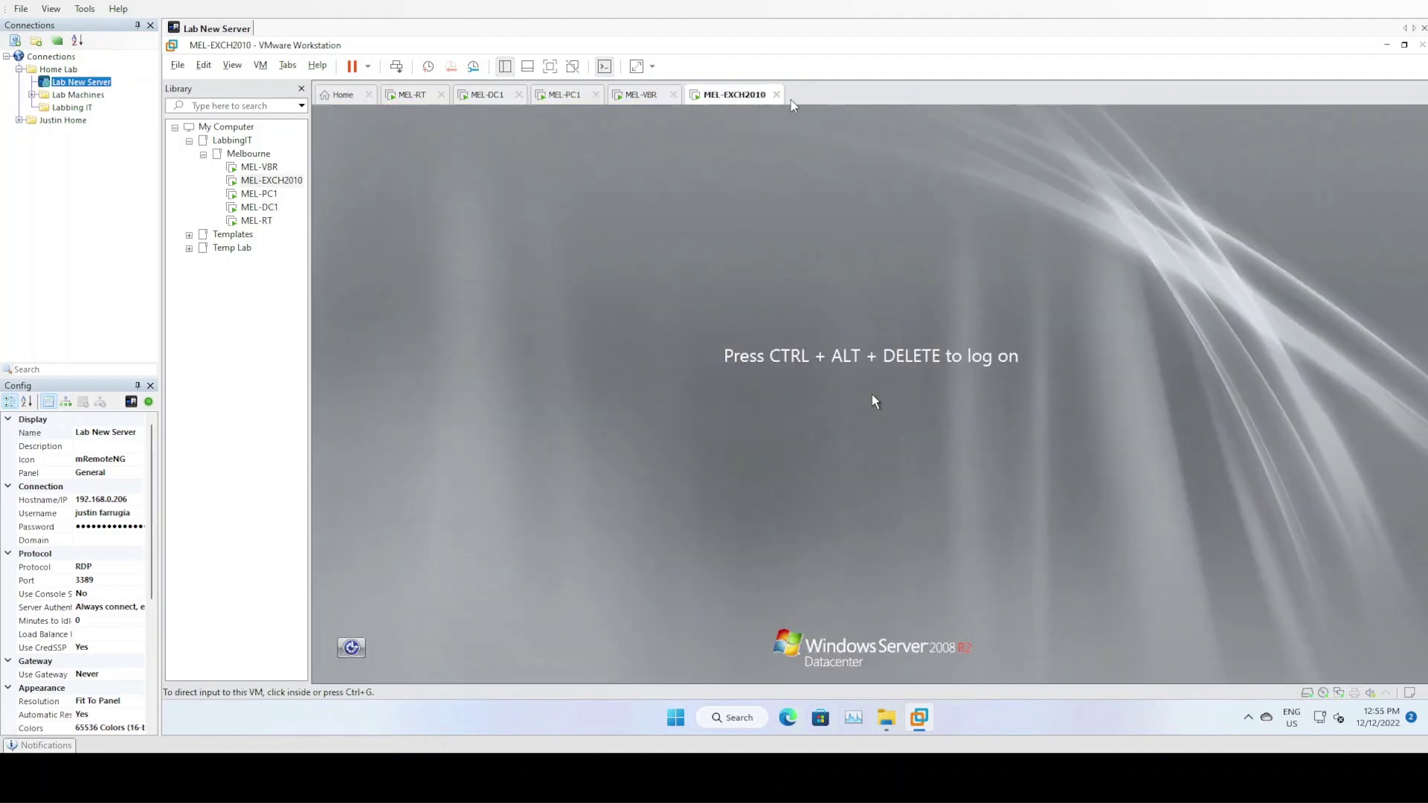
left_click(509, 103)
left_click(606, 240)
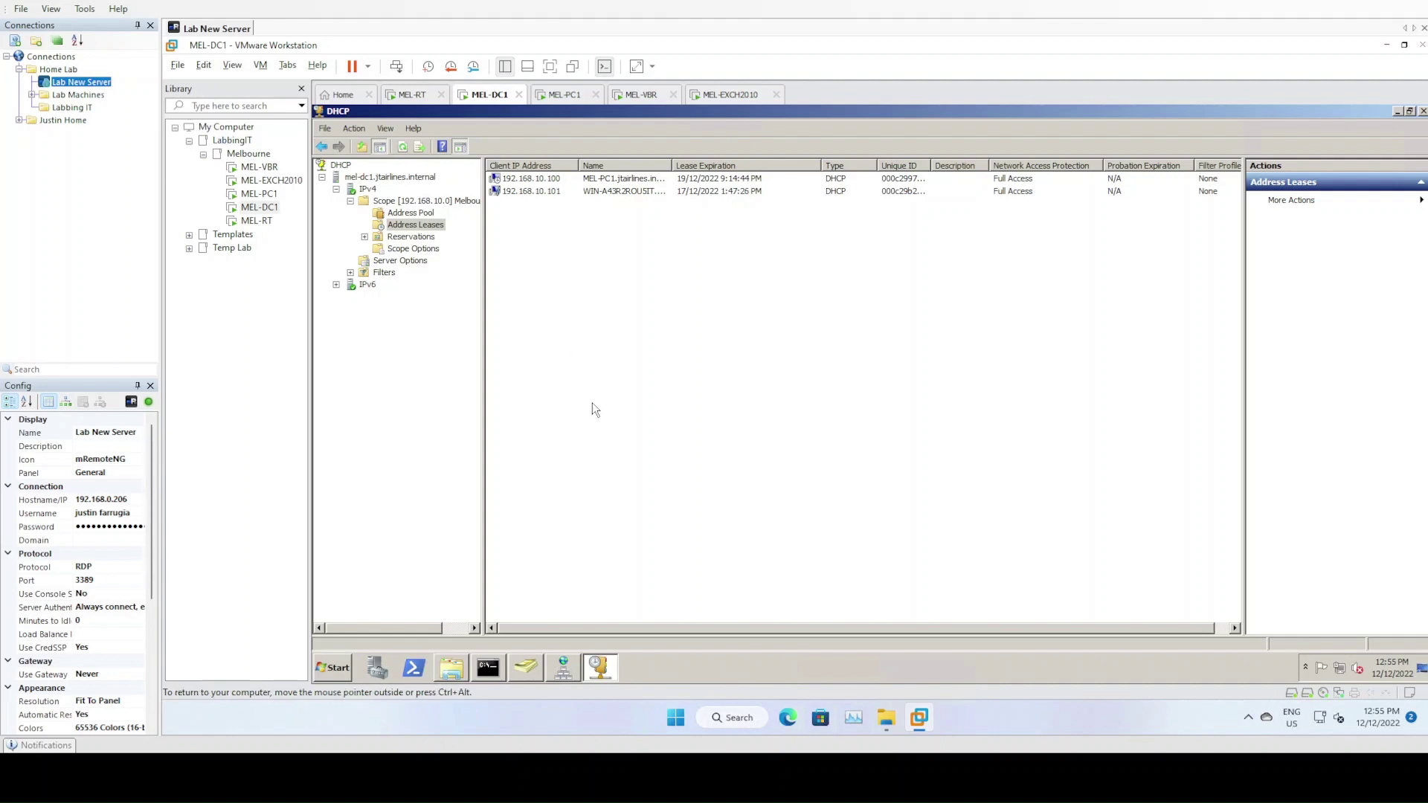
left_click(886, 725)
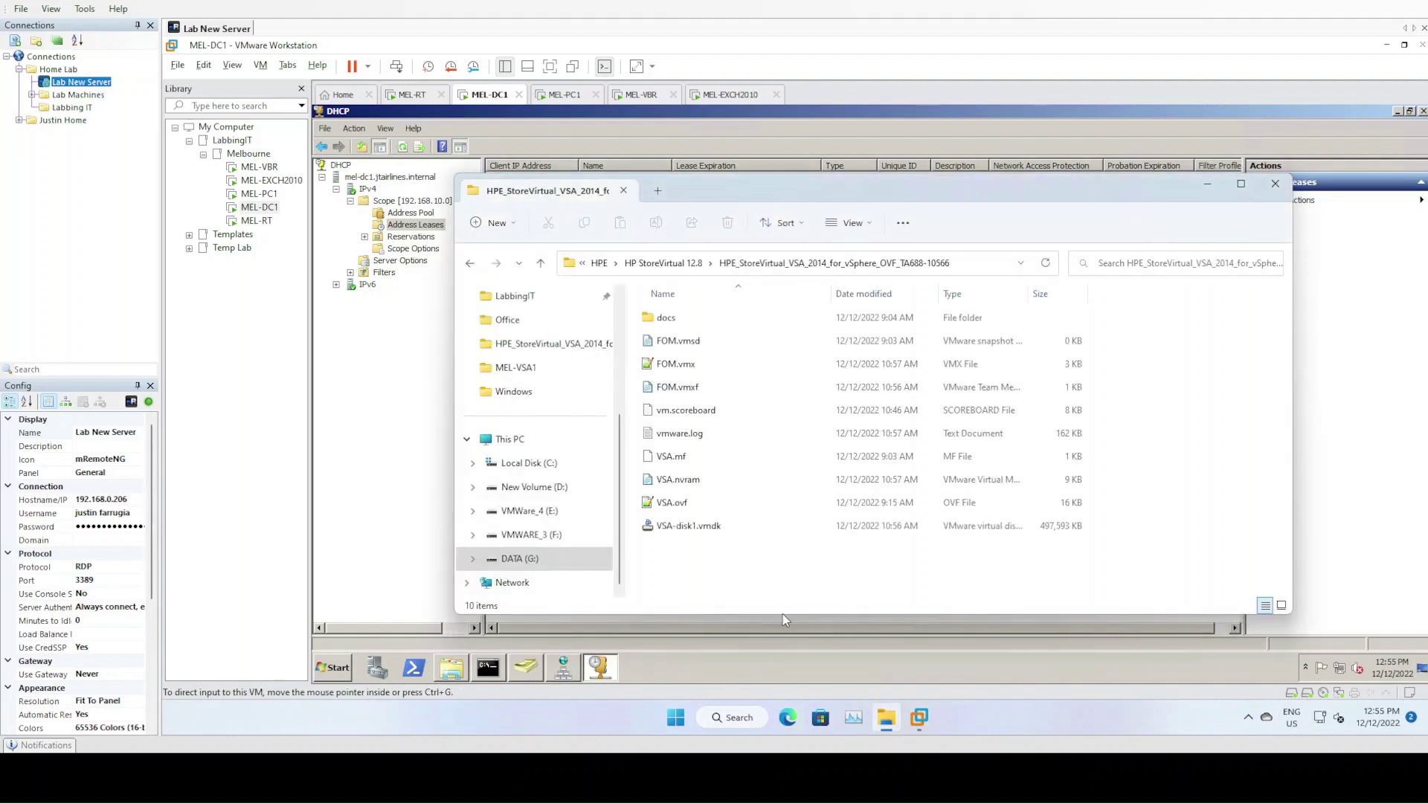
Open the E:\LabbingIT\MEL-VSA1 folder
left_click(542, 511)
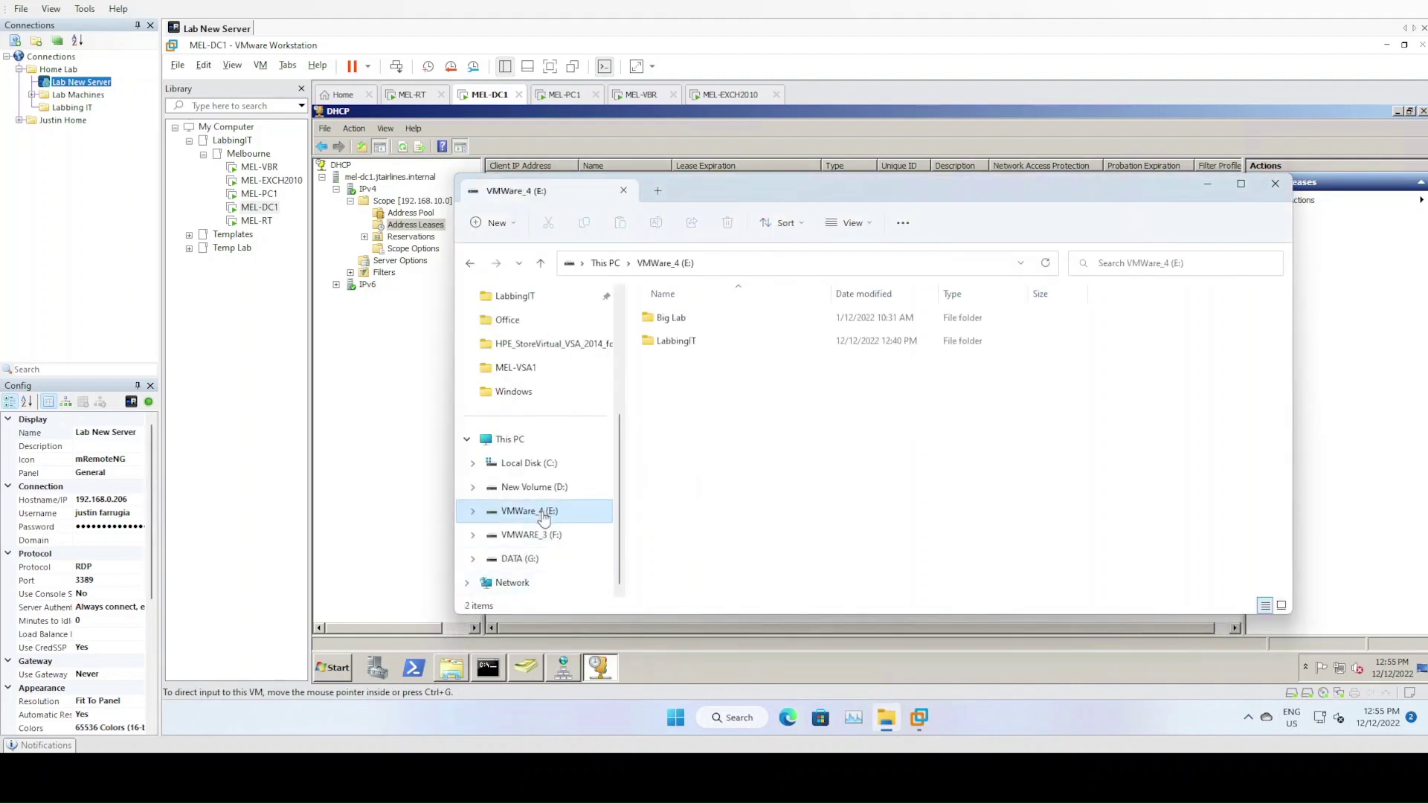
double_click(707, 341)
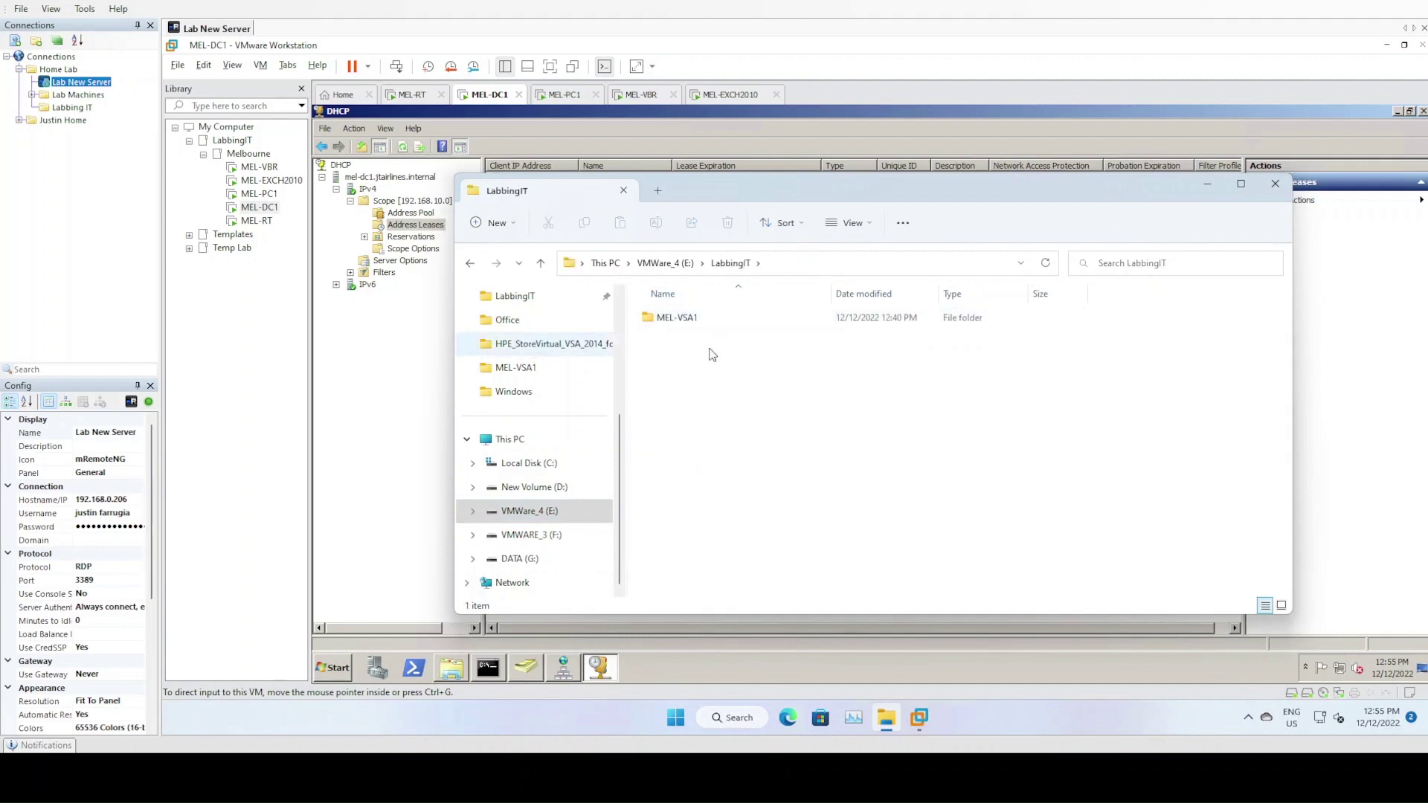
double_click(671, 318)
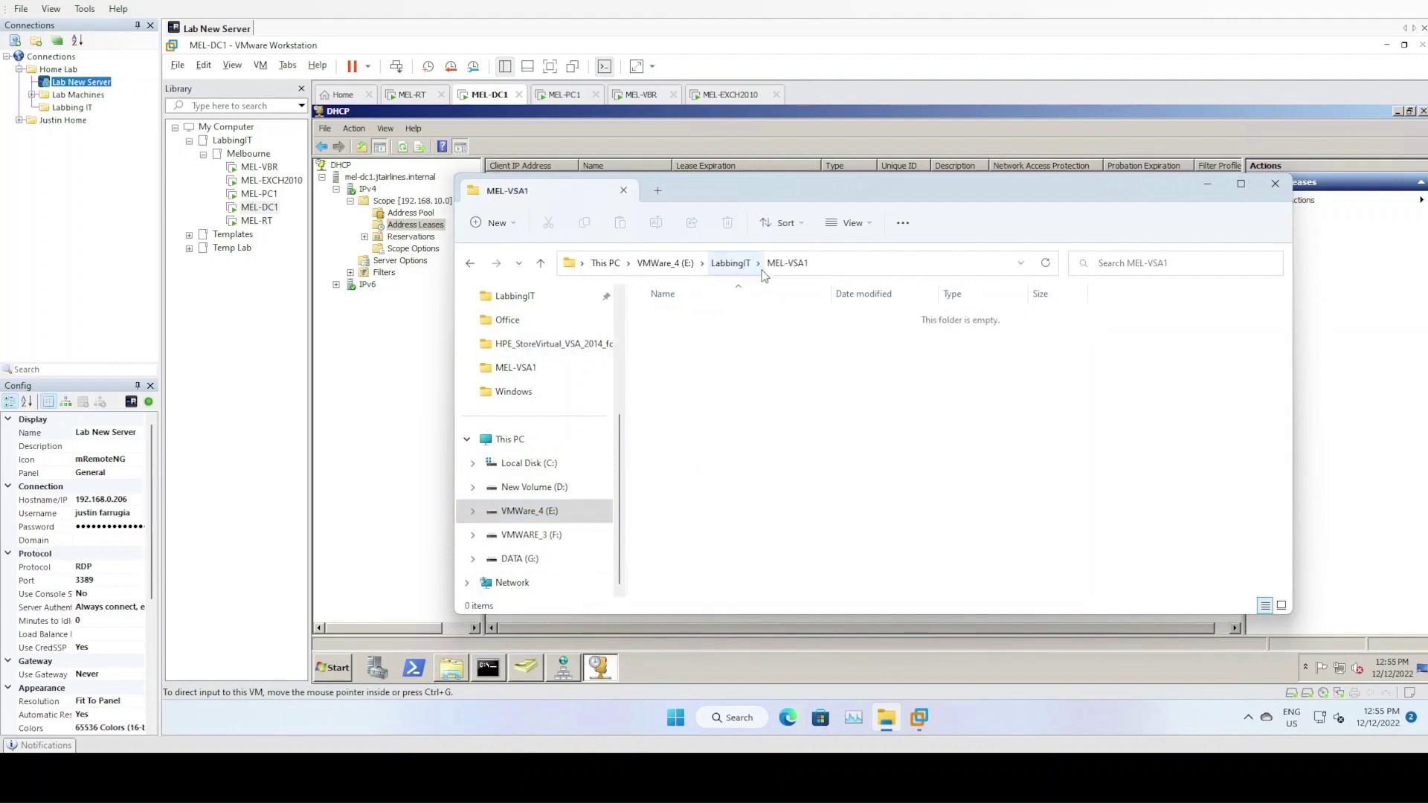
Copy VSA-disk1.vmdk from G:\ISO\HPE\HP StoreVirtual 12.8's OVF folder
left_click(530, 561)
double_click(691, 367)
double_click(674, 318)
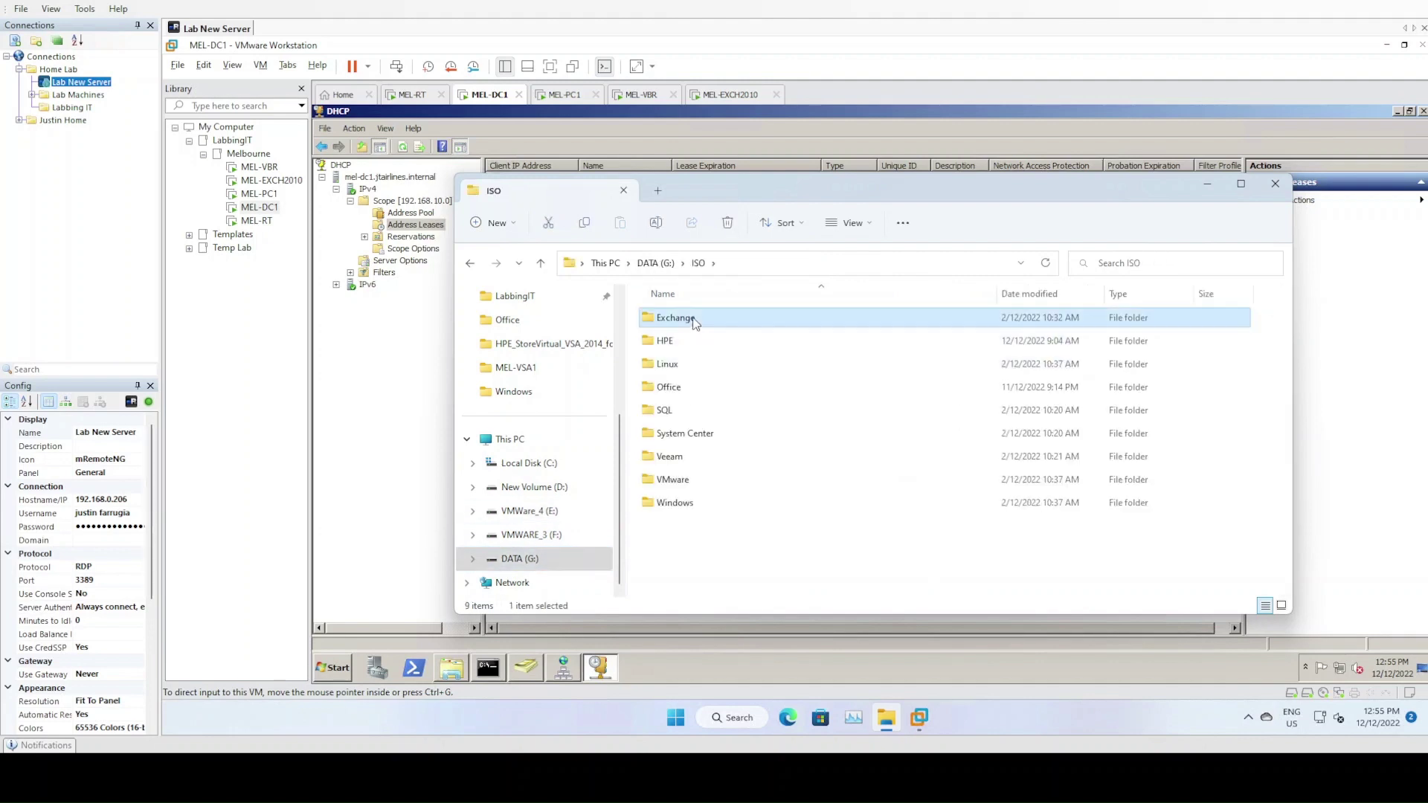
left_click(699, 263)
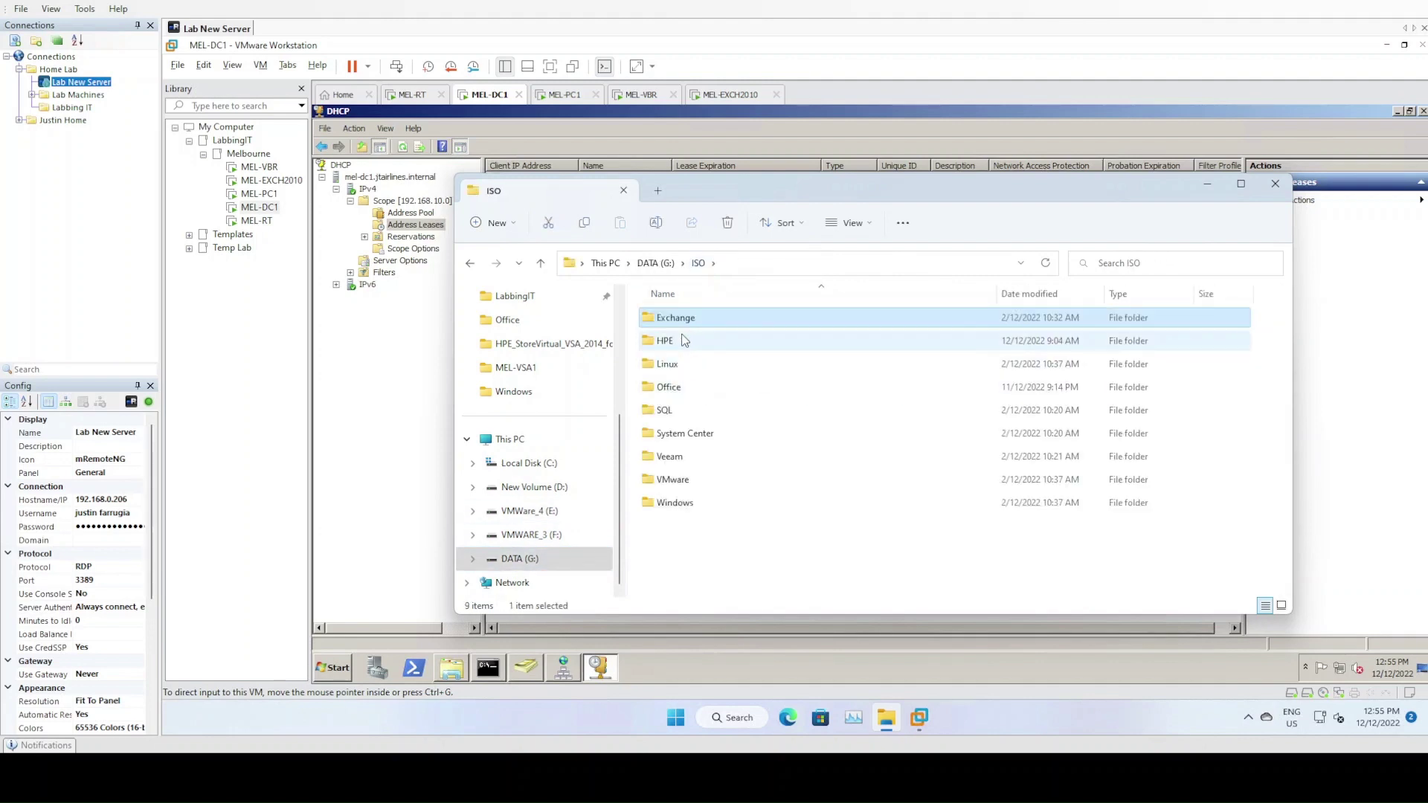
double_click(680, 341)
double_click(681, 318)
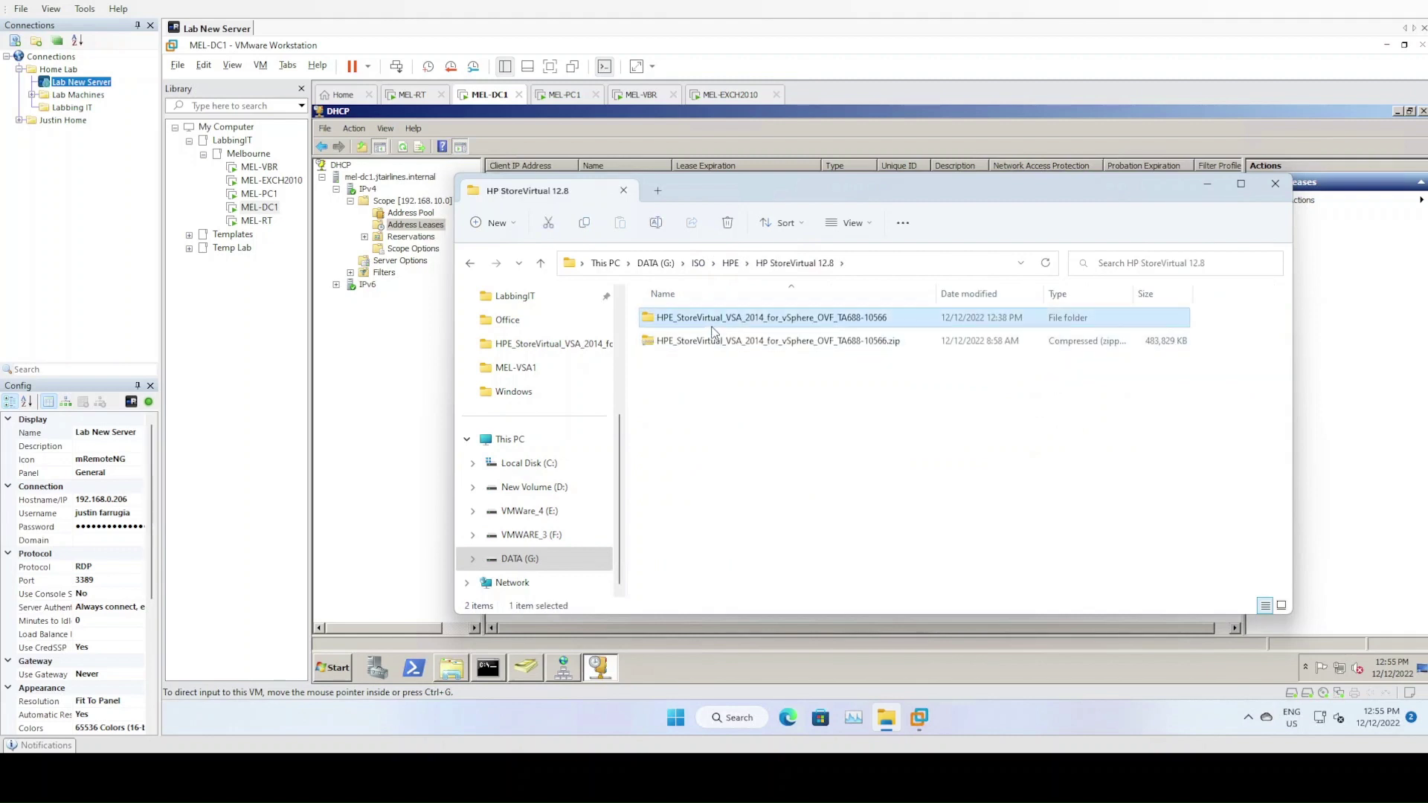
double_click(692, 317)
left_click(691, 527)
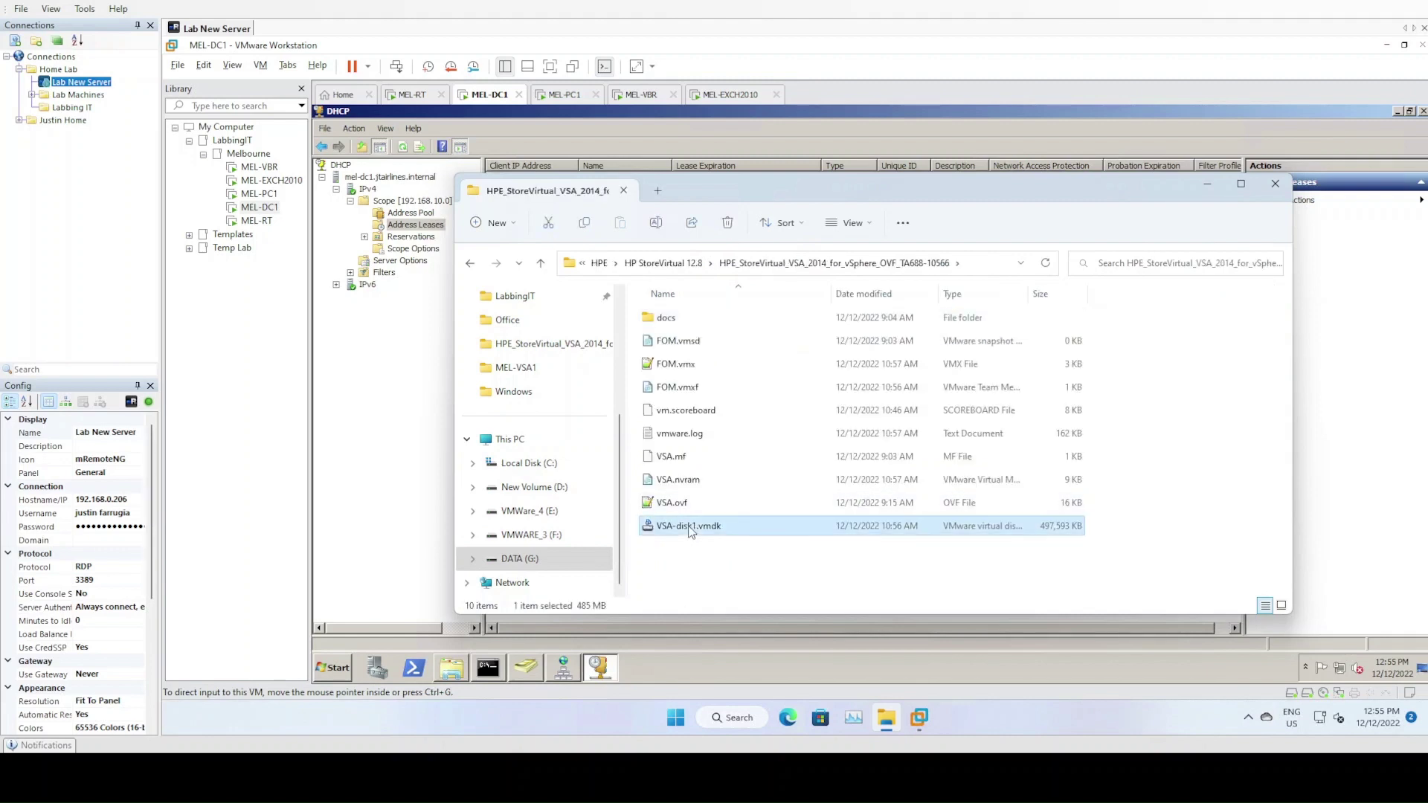
right_click(690, 530)
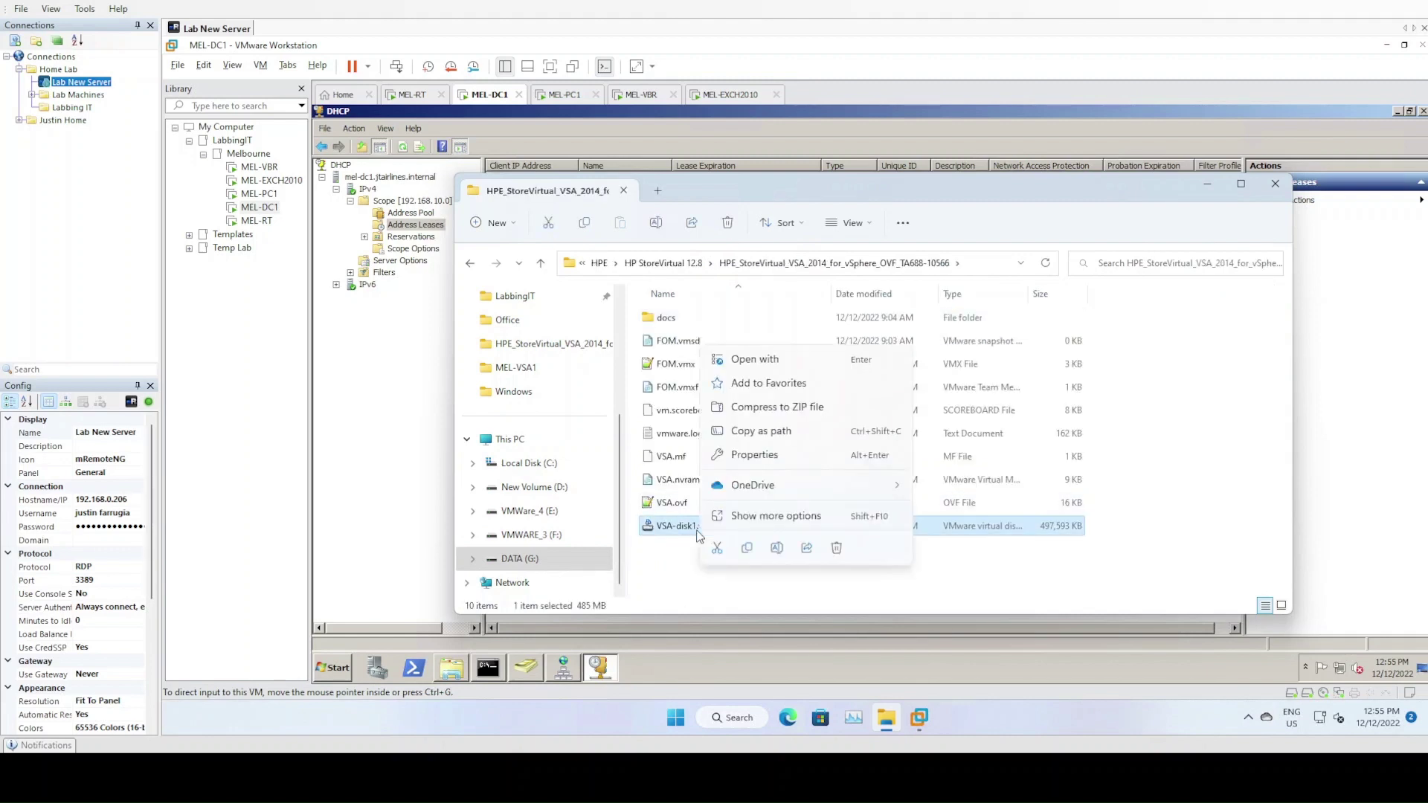
left_click(748, 548)
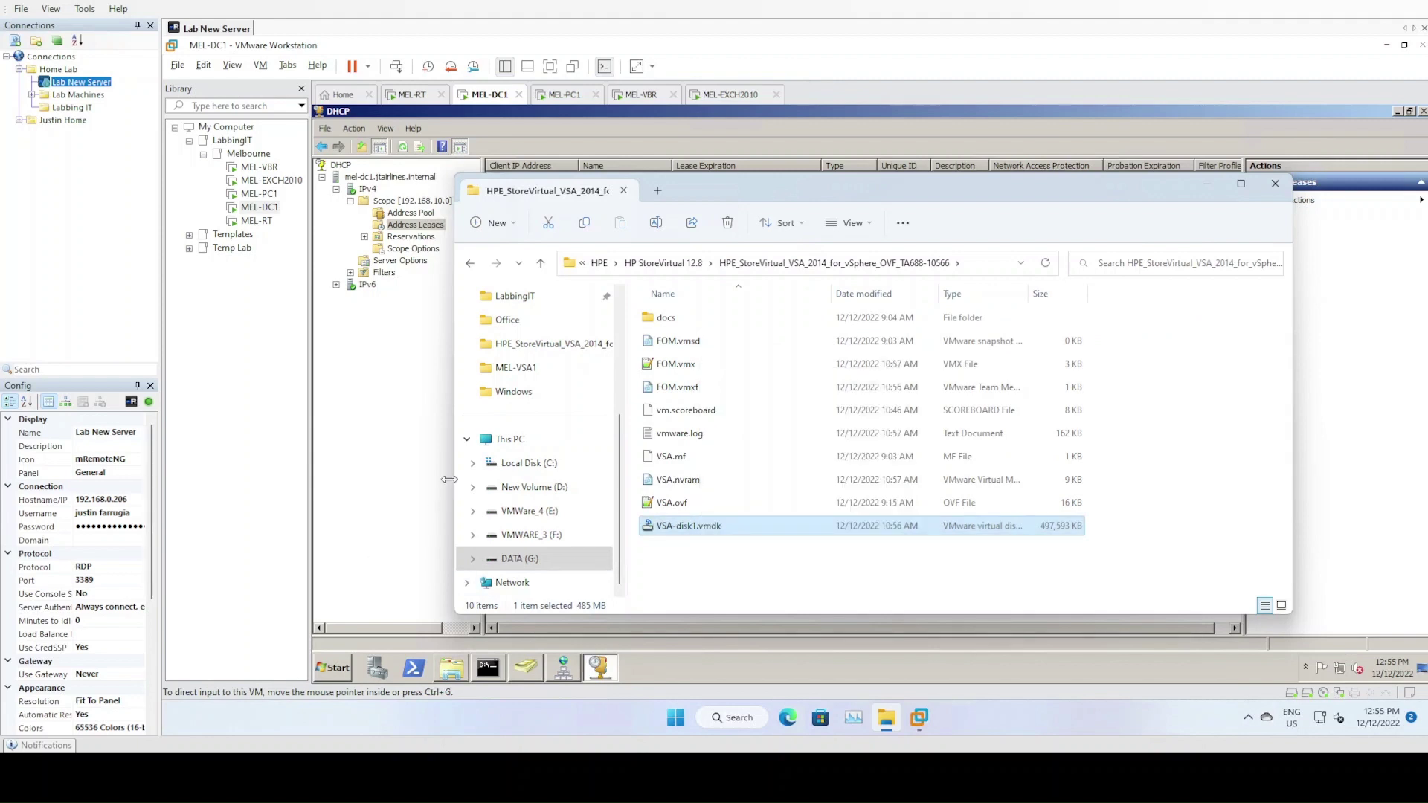
Paste VSA-disk1.vmdk into the MEL-VSA1 folder and close Explorer
left_click(471, 264)
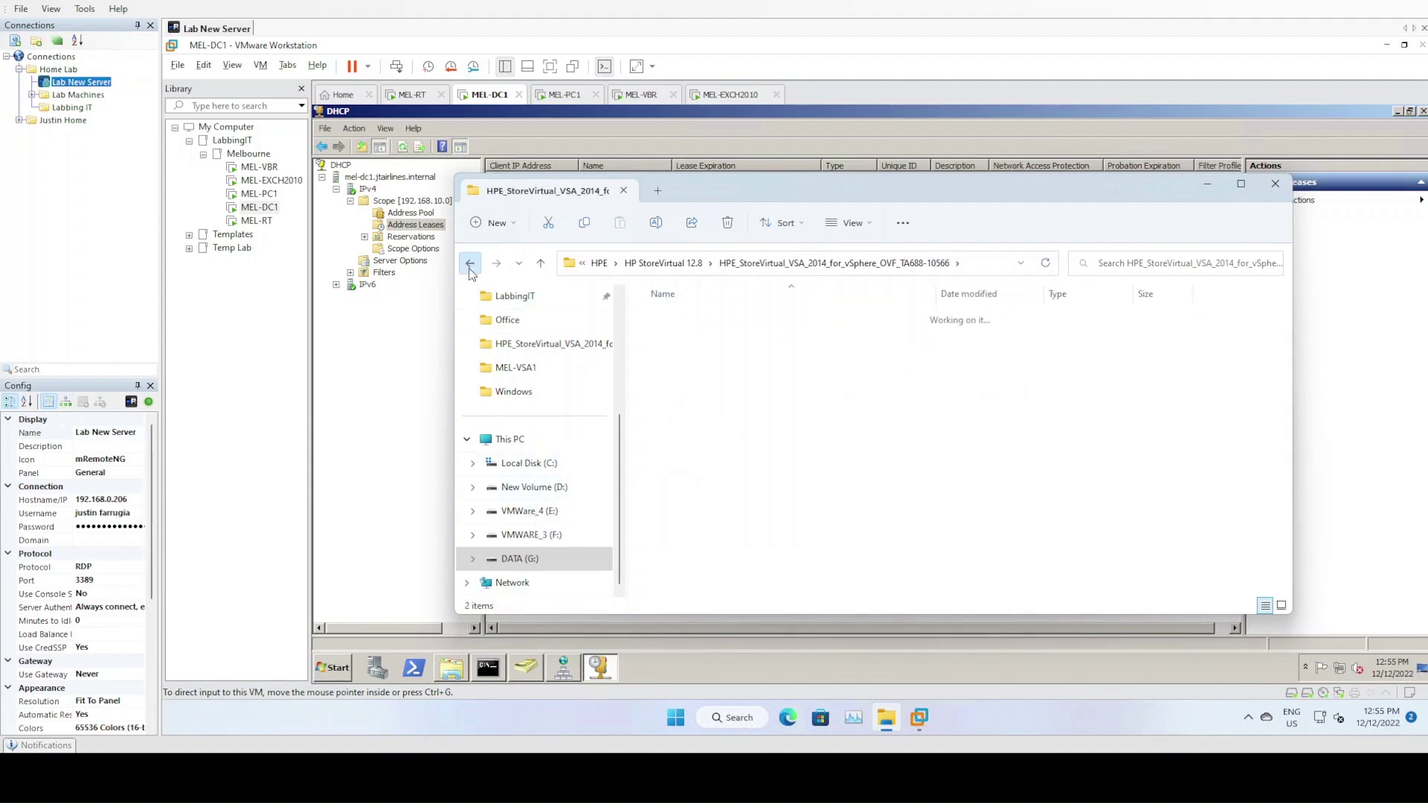
left_click(470, 265)
left_click(470, 266)
left_click(470, 265)
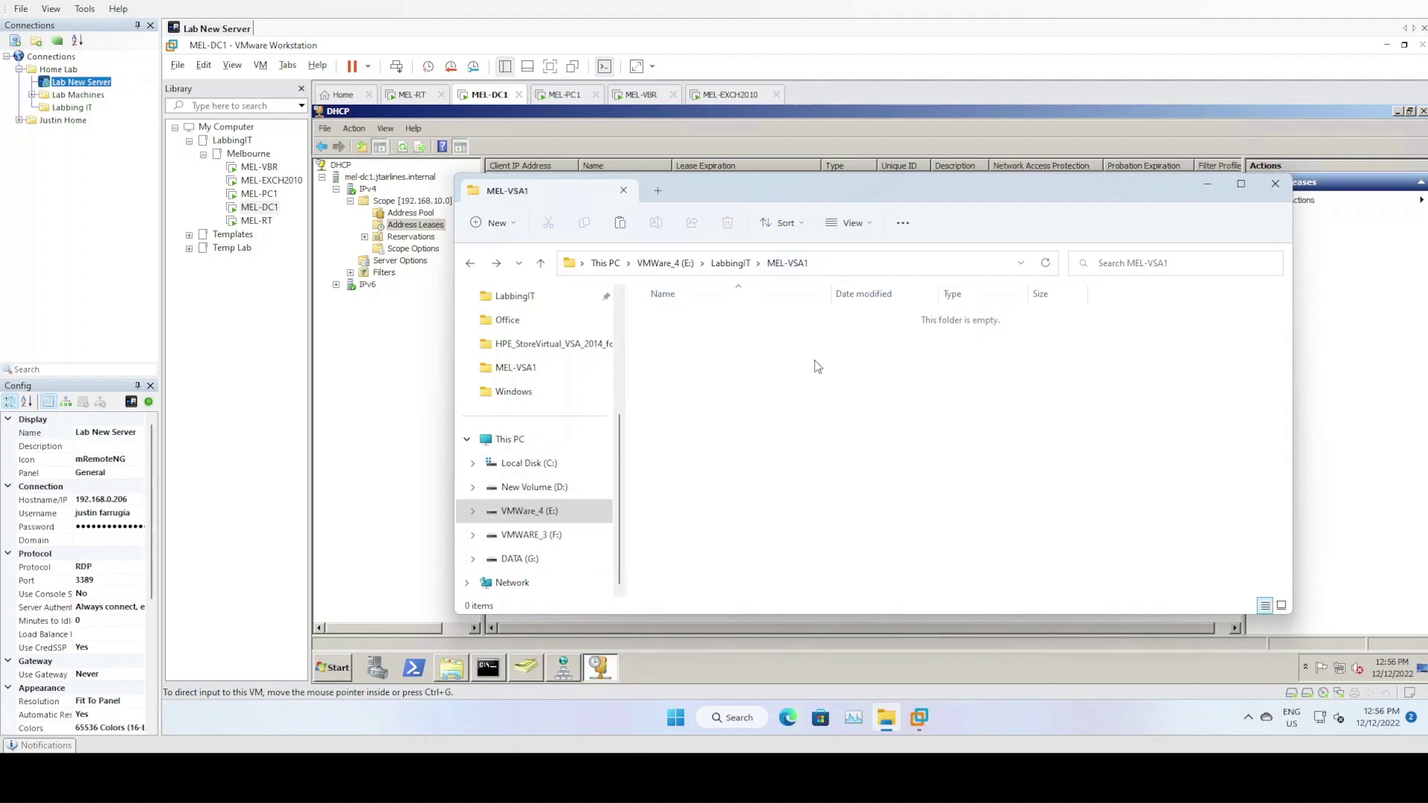
key("ctrl+v")
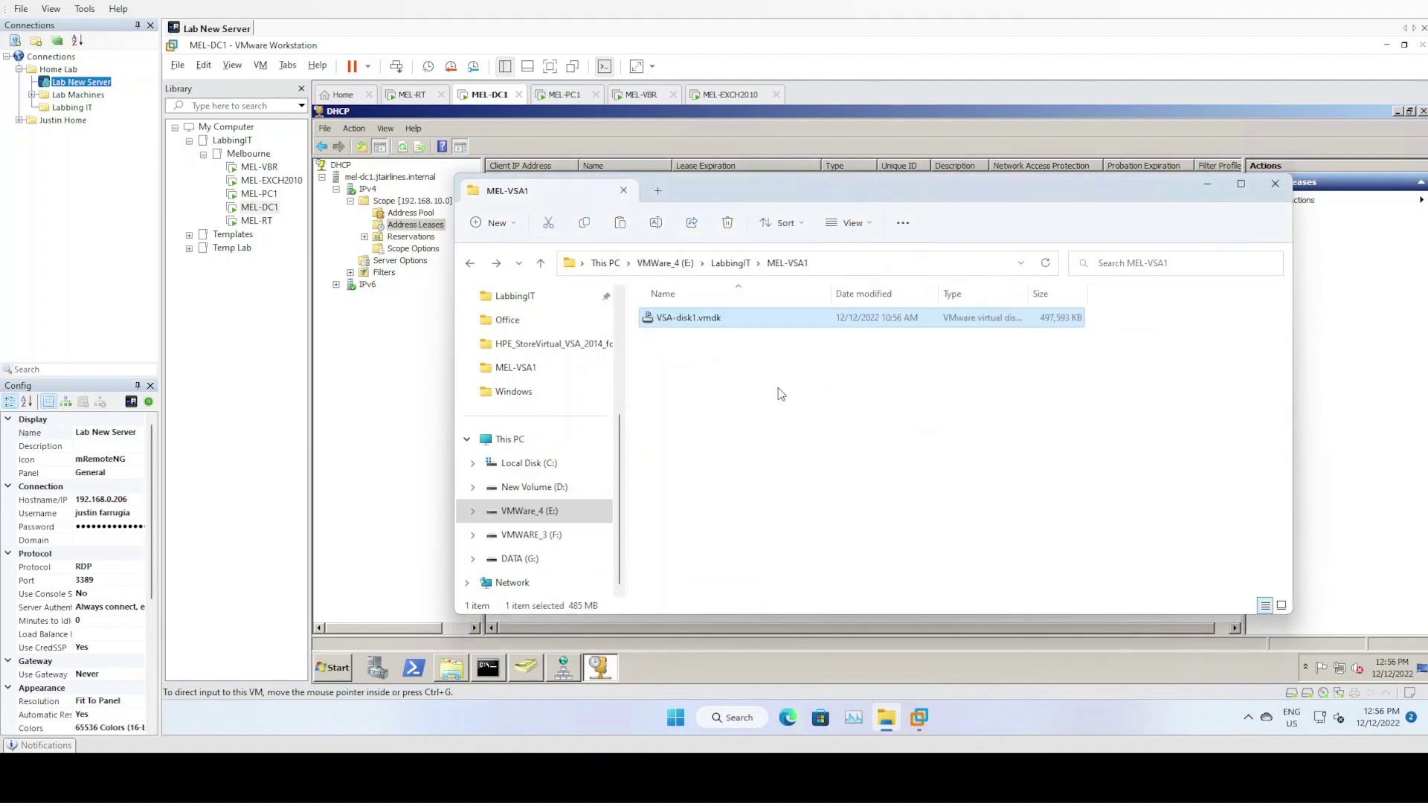
left_click(770, 397)
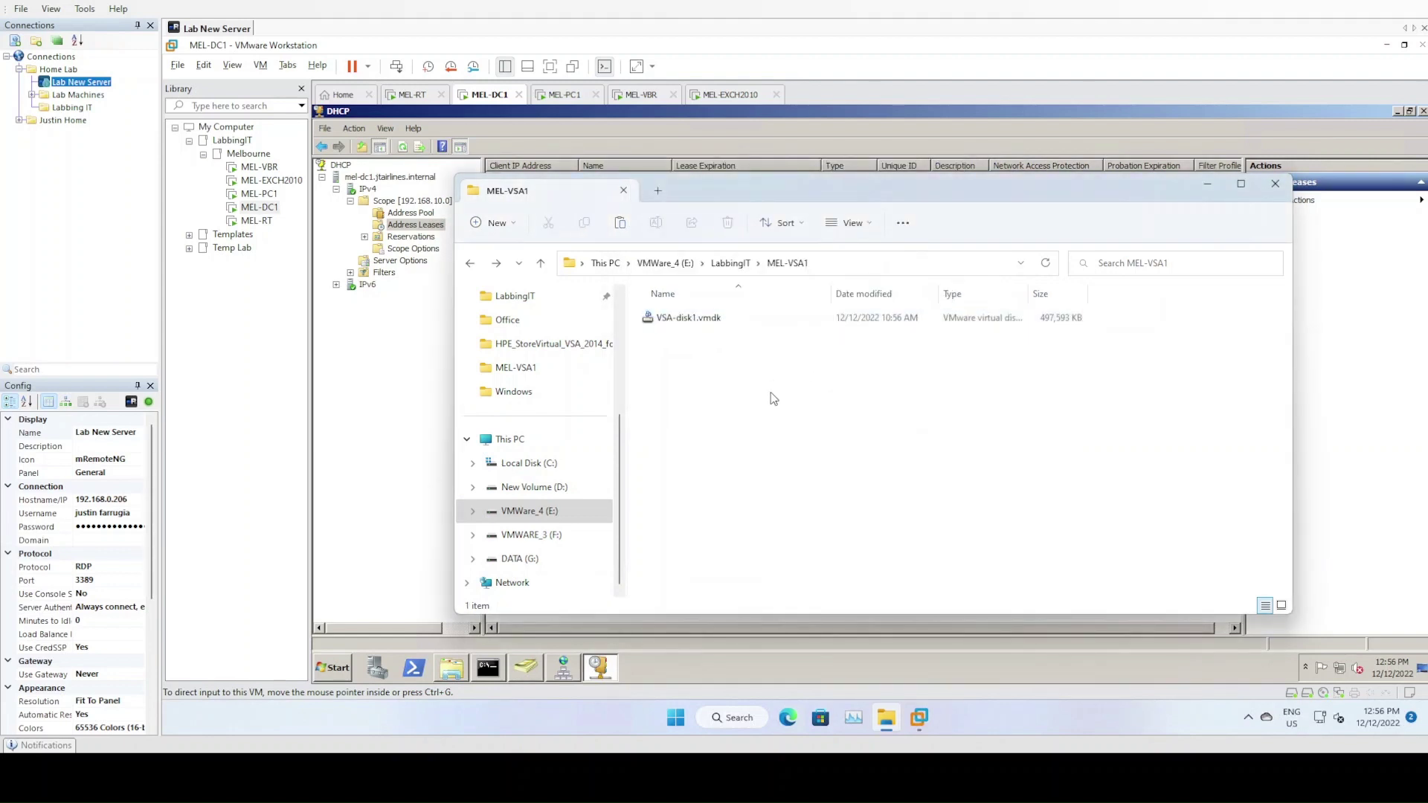
left_click(703, 322)
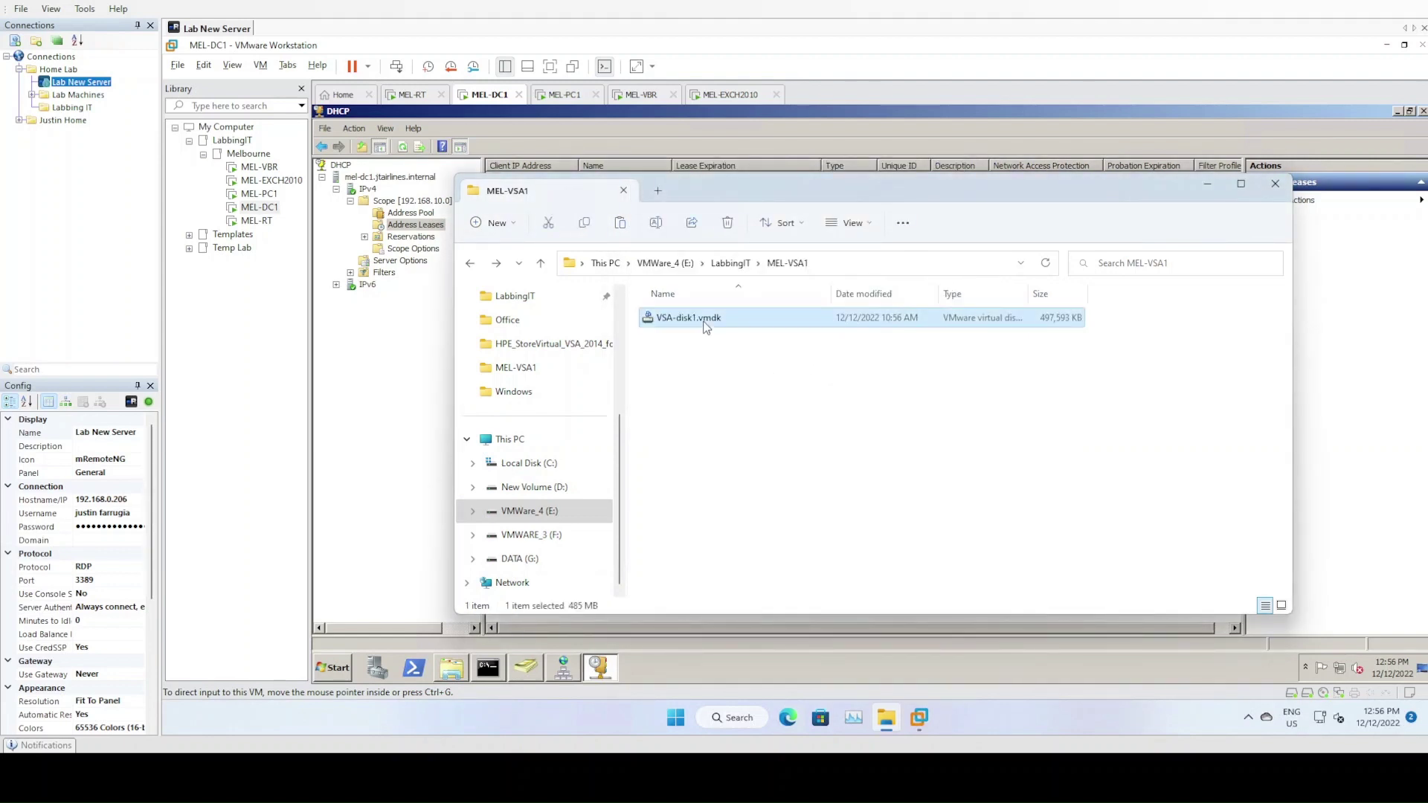
left_click(807, 443)
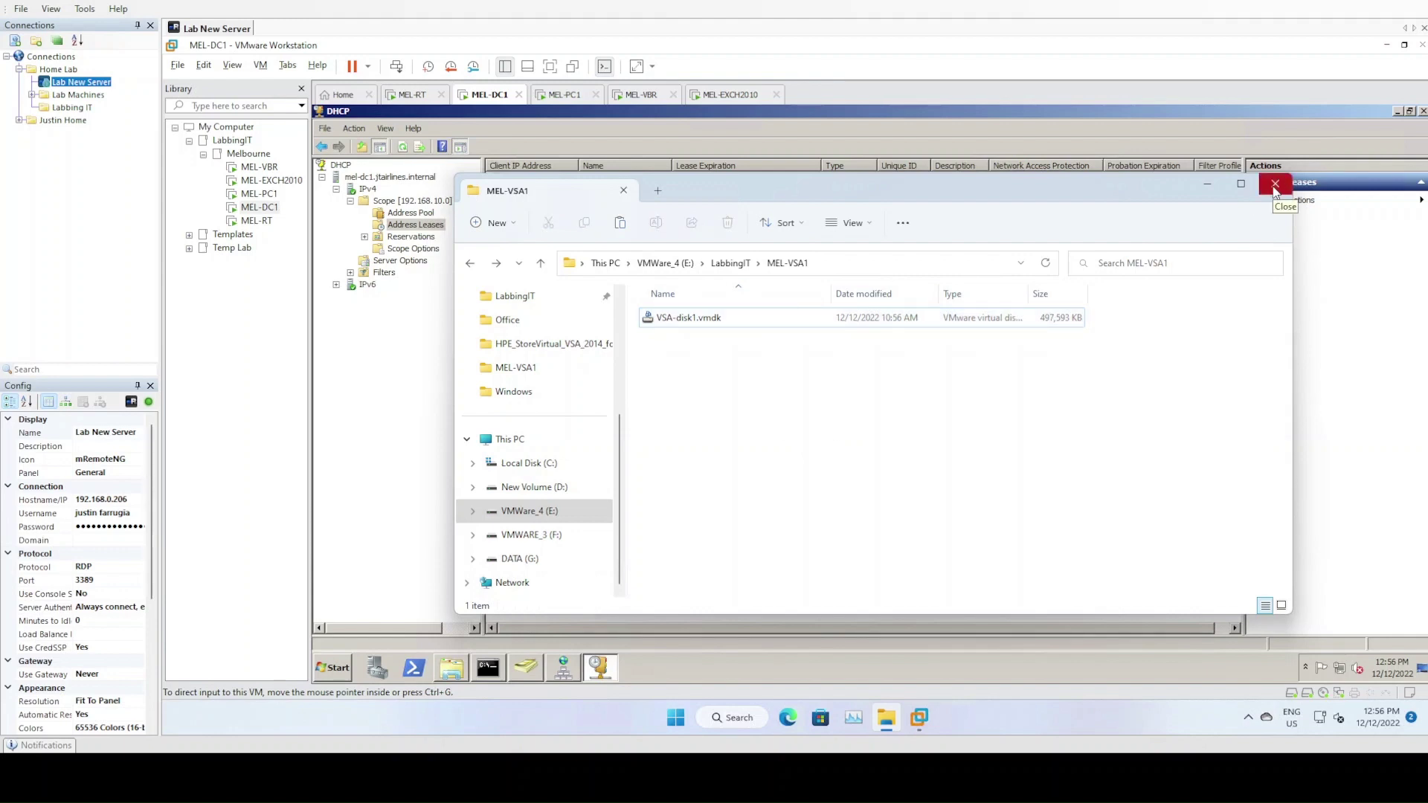
left_click(1275, 186)
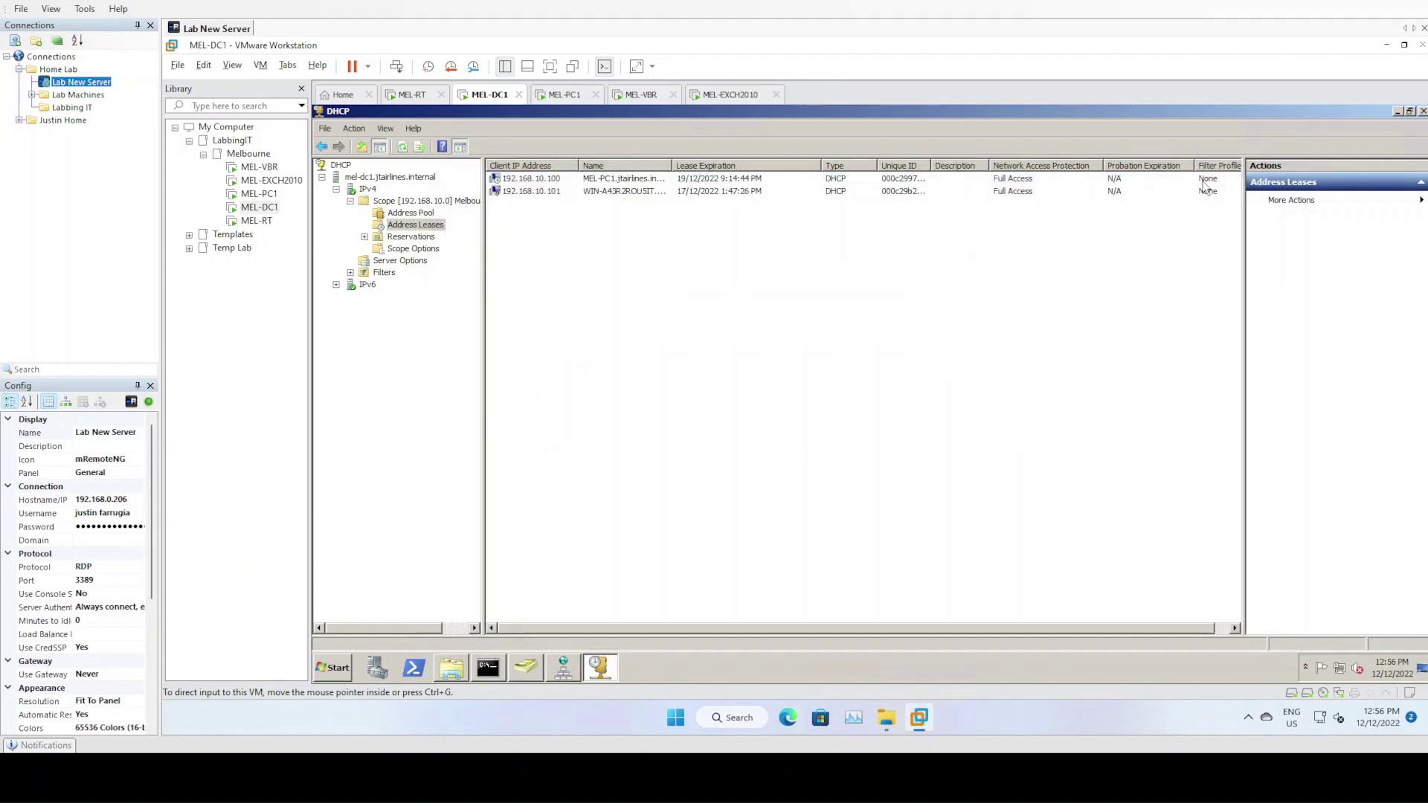
Start a custom new virtual machine with Workstation 6.5-7.x hardware compatibility
left_click(178, 66)
left_click(199, 82)
left_click(177, 65)
left_click(215, 88)
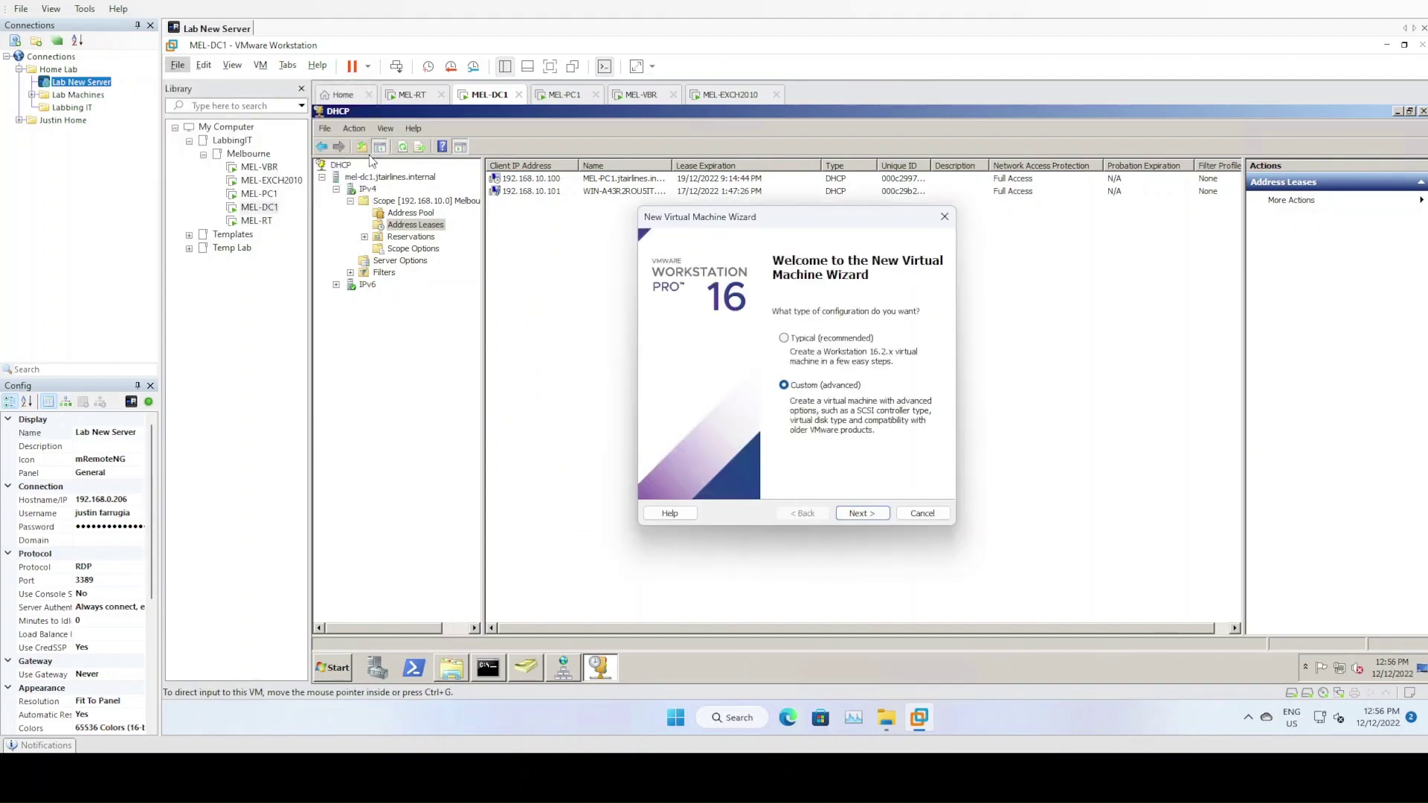
left_click(859, 513)
left_click(833, 296)
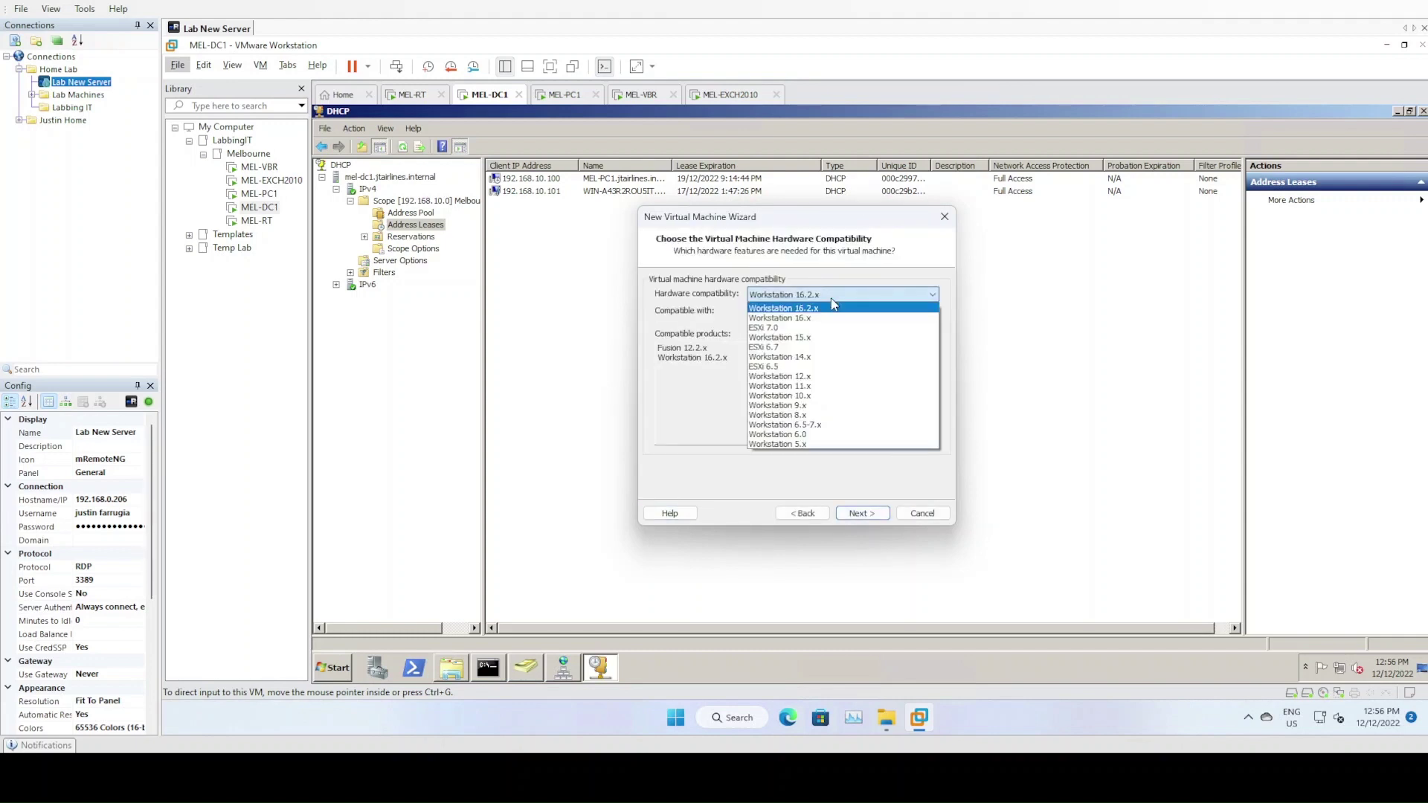
left_click(812, 427)
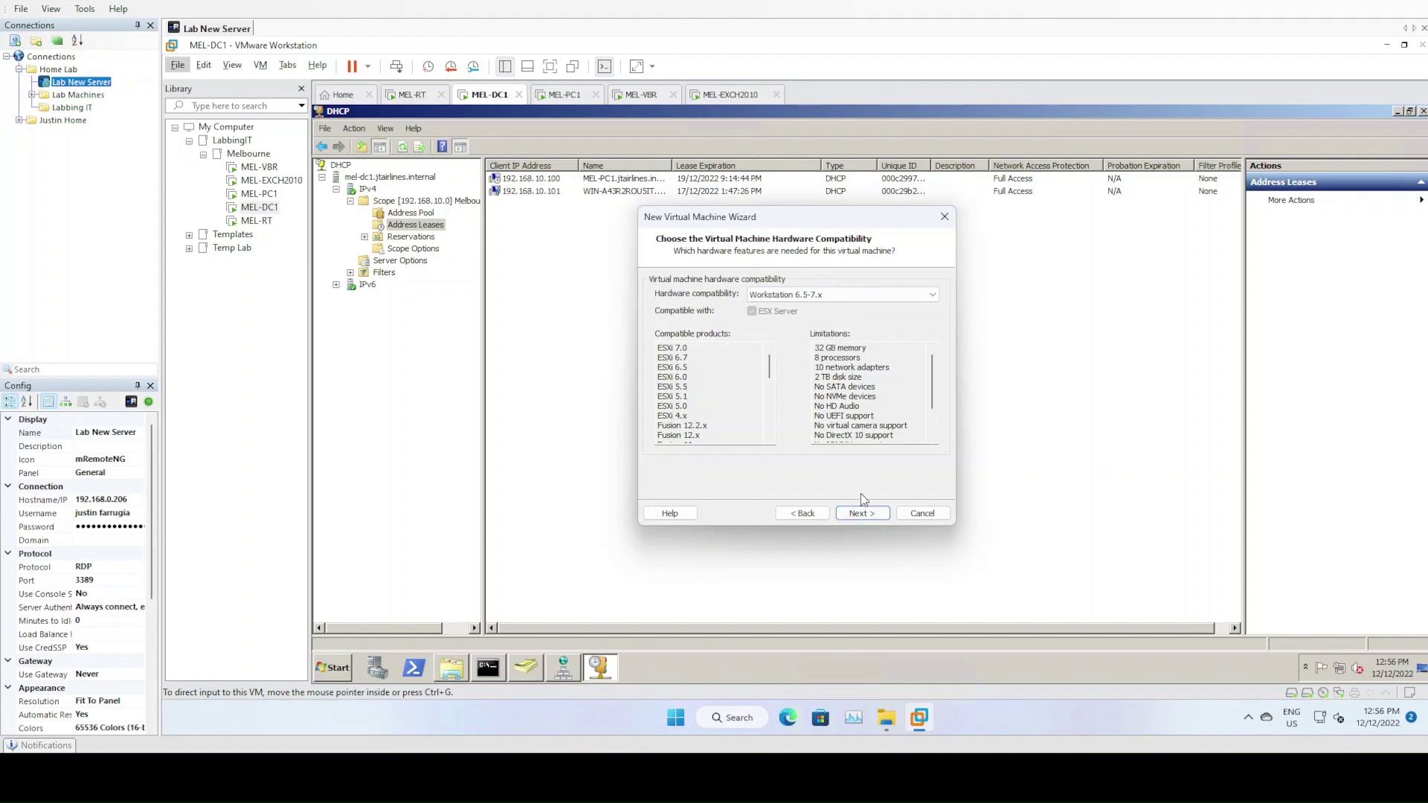
Choose to install the OS later, with a CentOS version 5 and earlier 64-bit guest
left_click(863, 513)
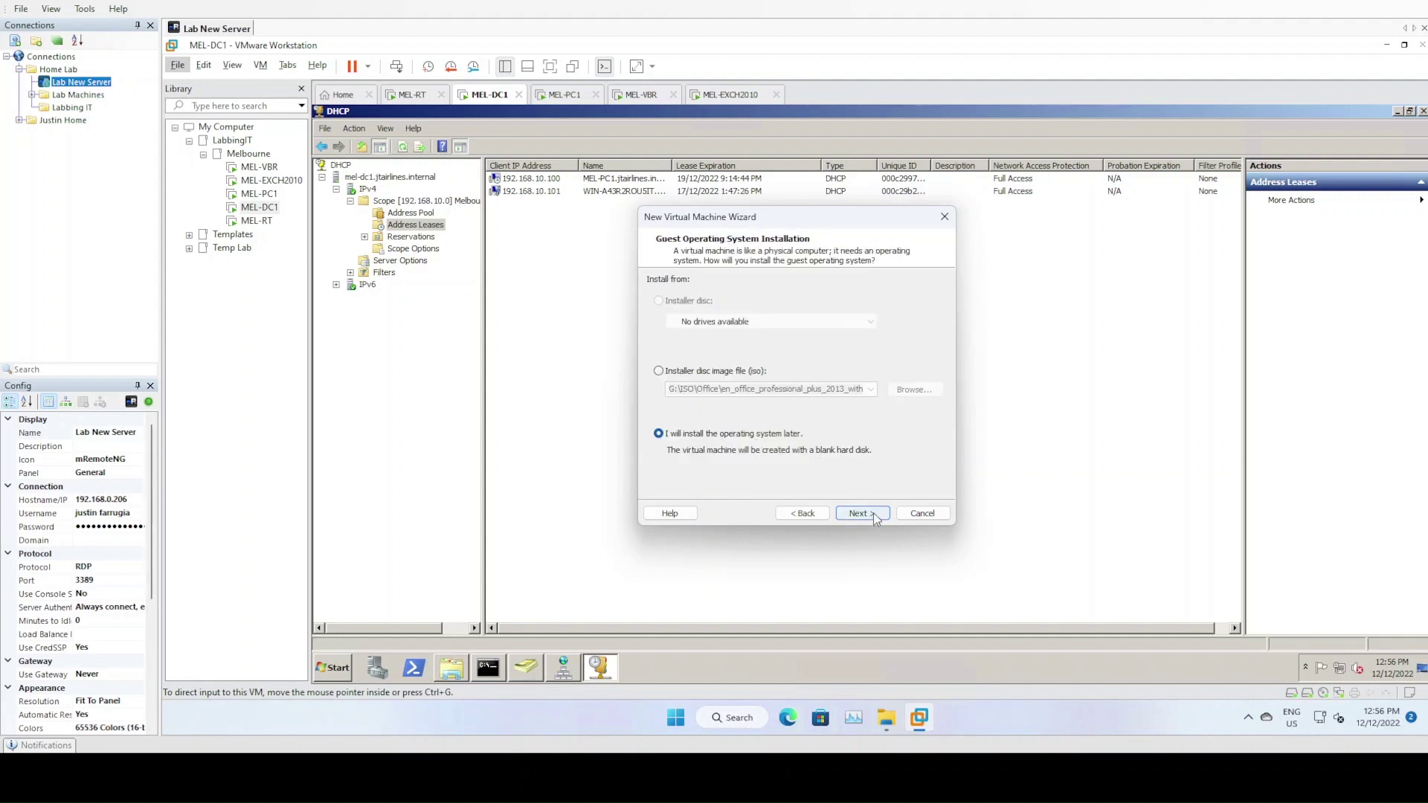
left_click(863, 513)
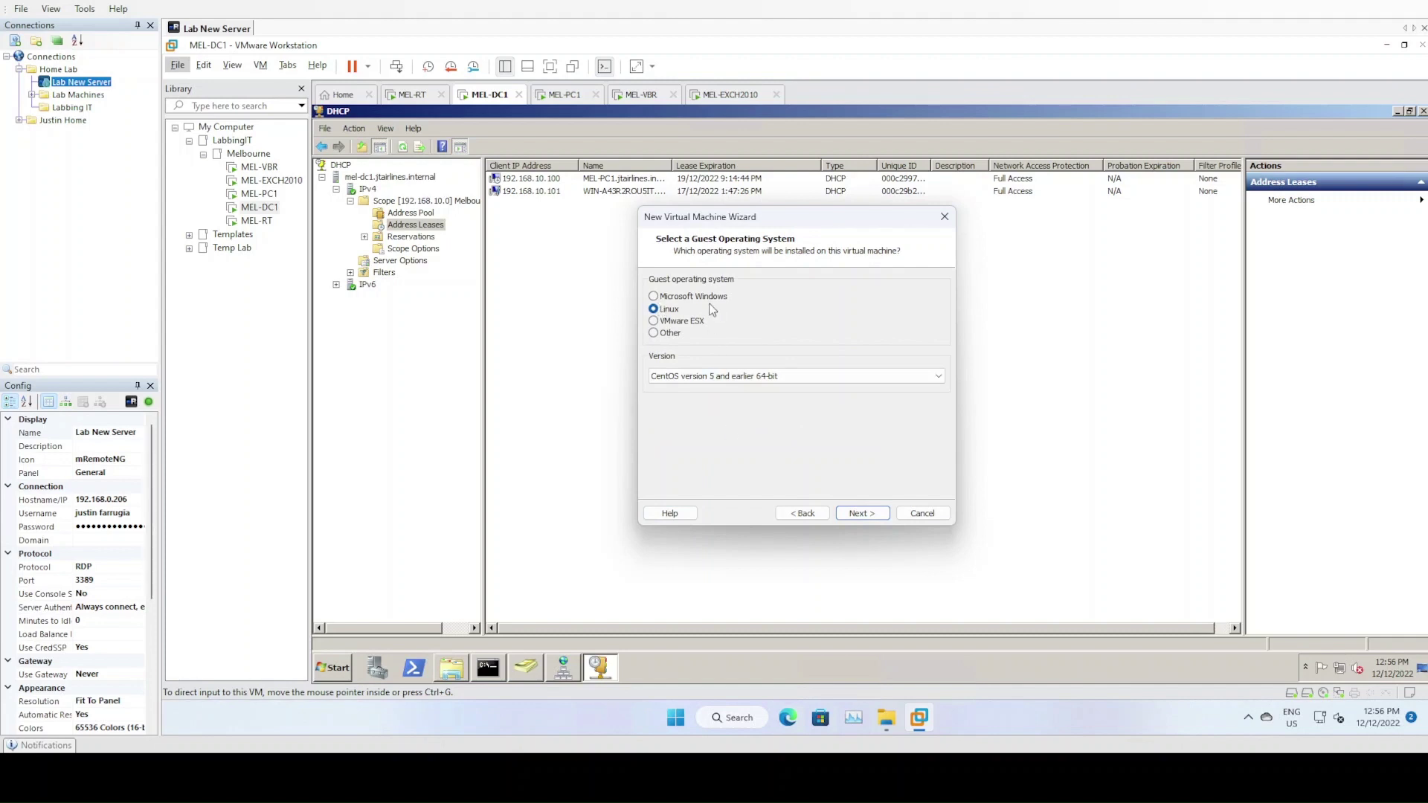
left_click(729, 385)
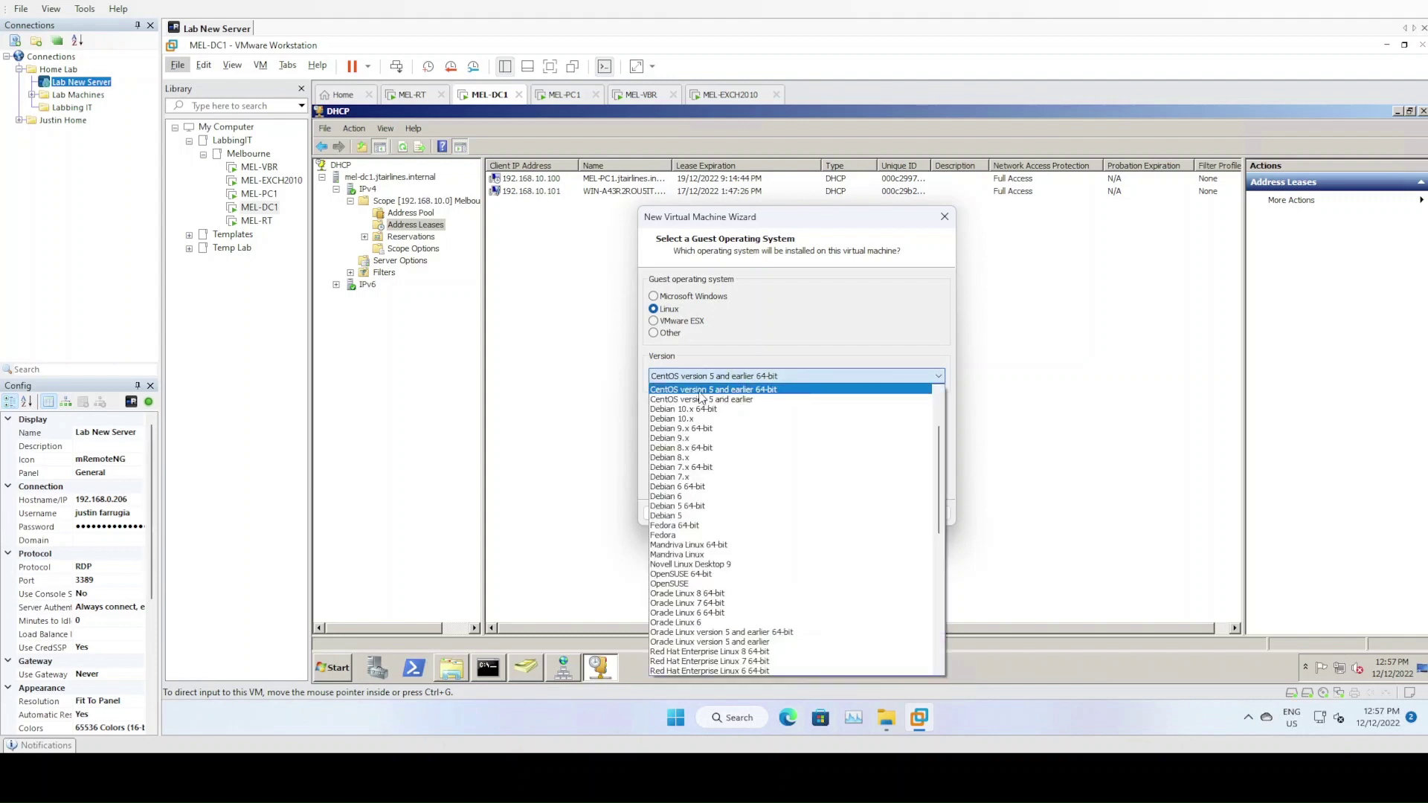
left_click(760, 377)
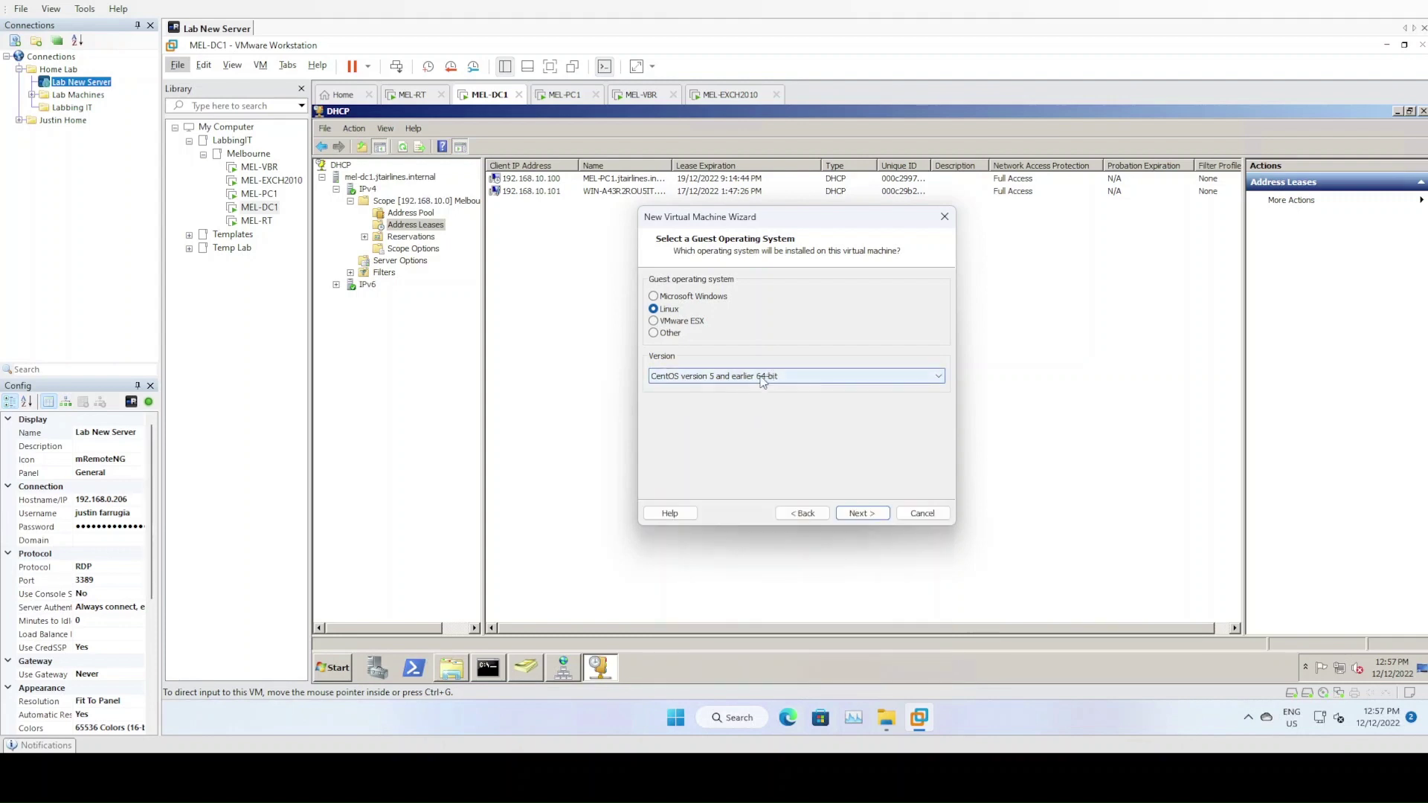
left_click(862, 514)
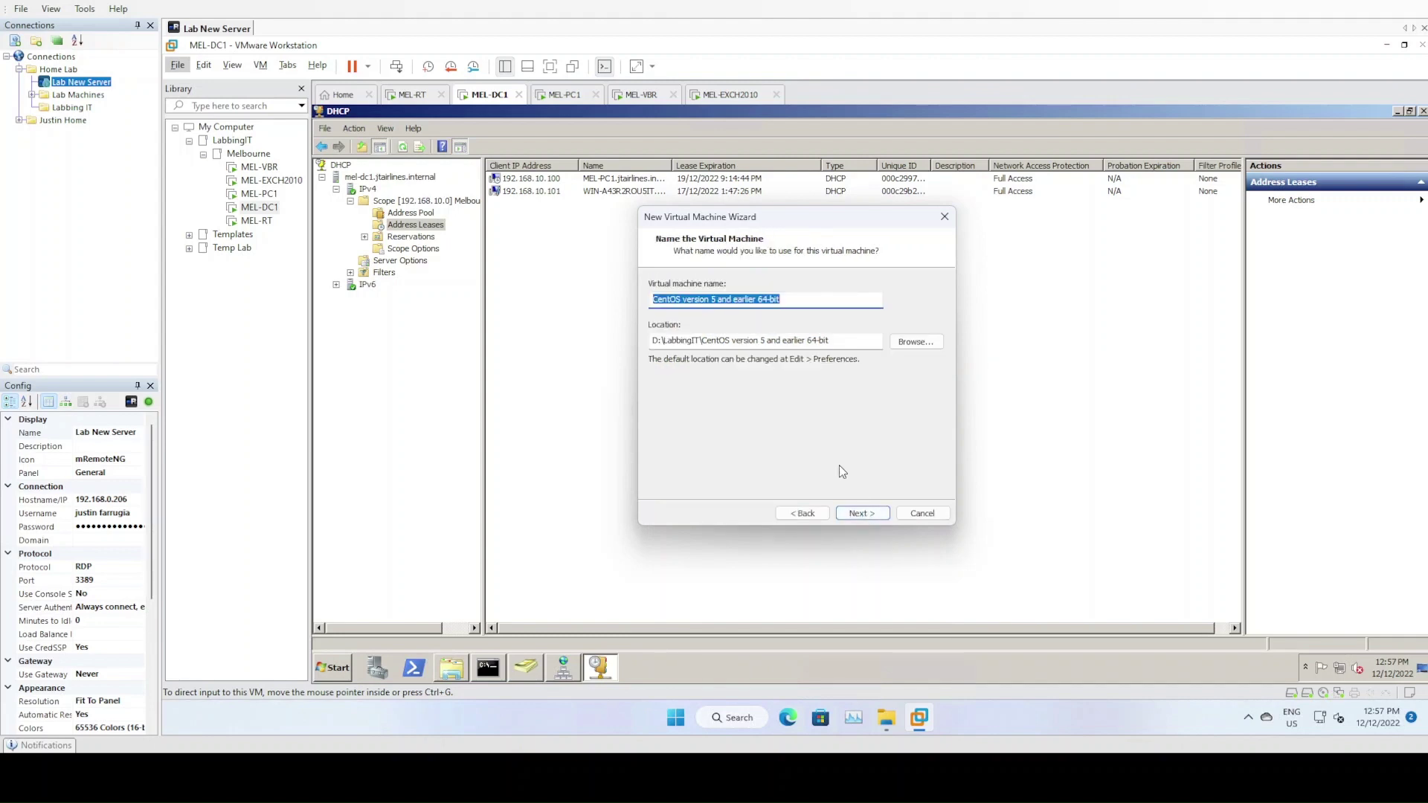
Name the virtual machine MEL-VSA1
type("MEL-VSA")
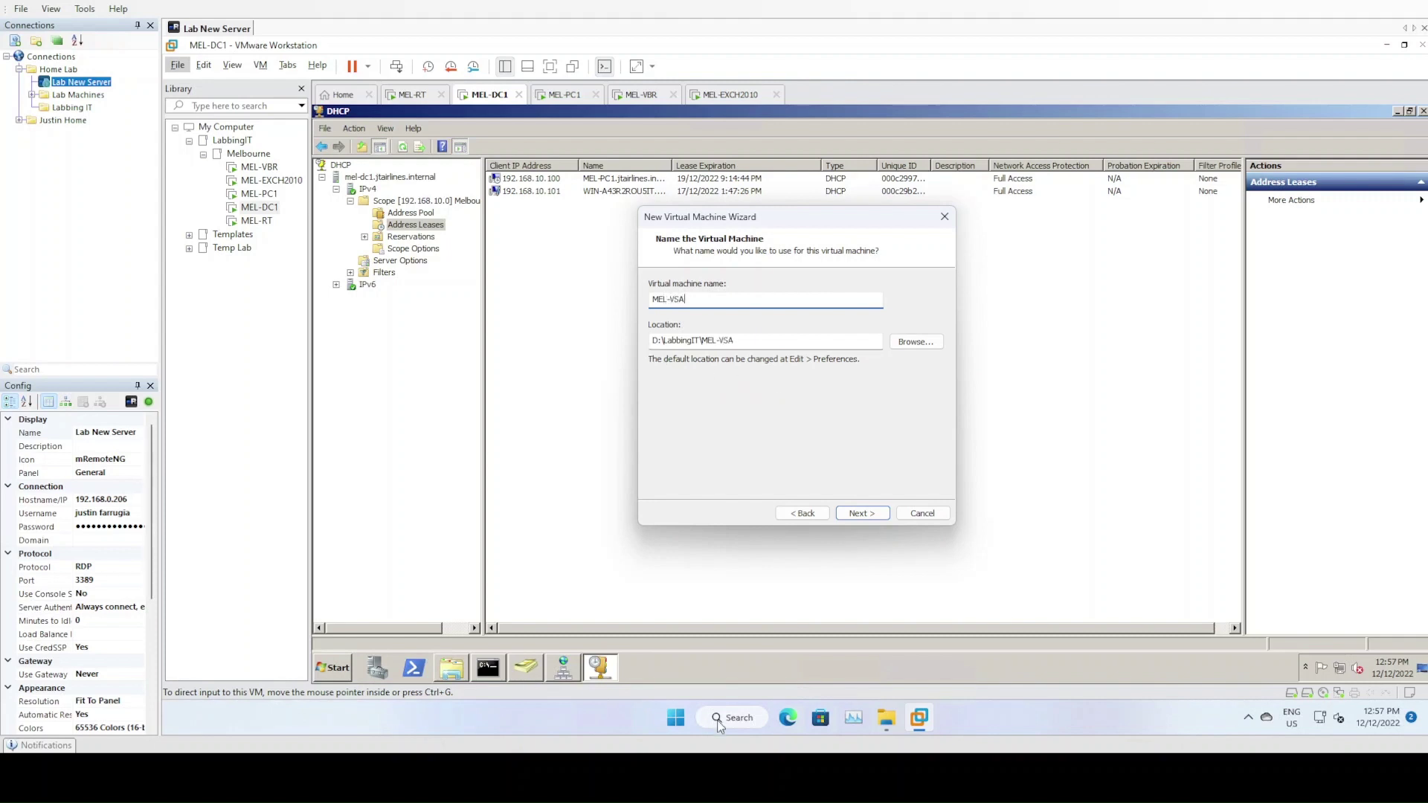
left_click(883, 721)
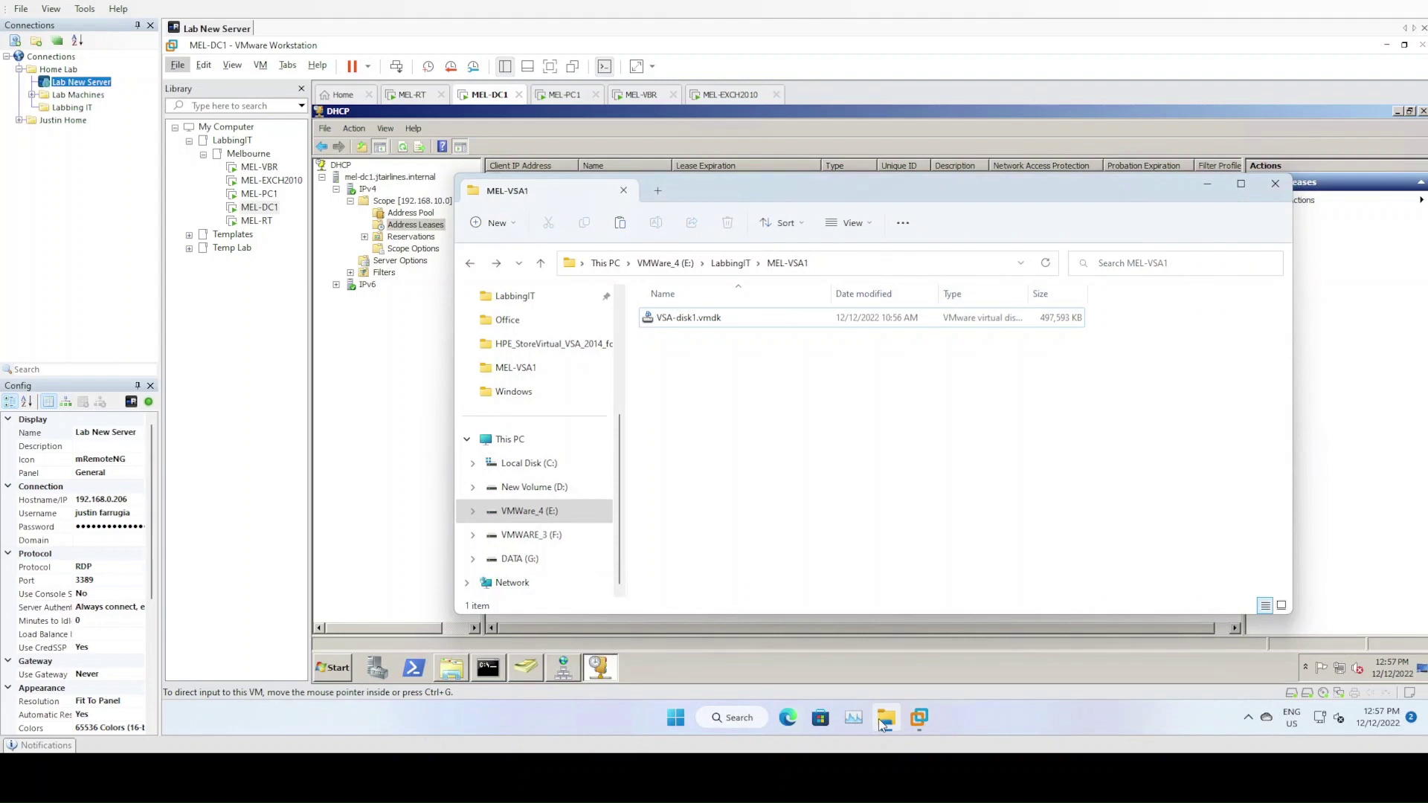
left_click(880, 723)
left_click(752, 342)
type("1")
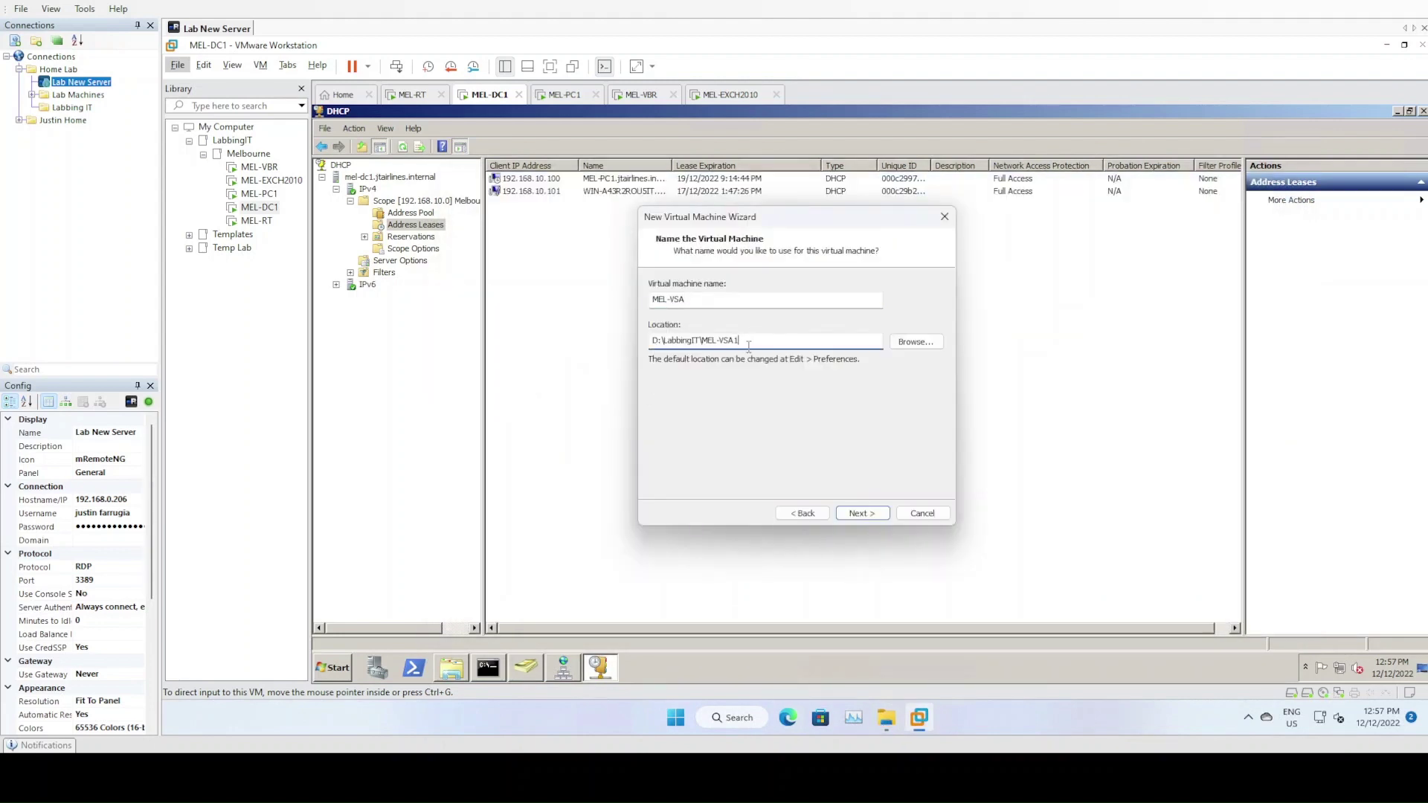
left_click(699, 300)
type("1")
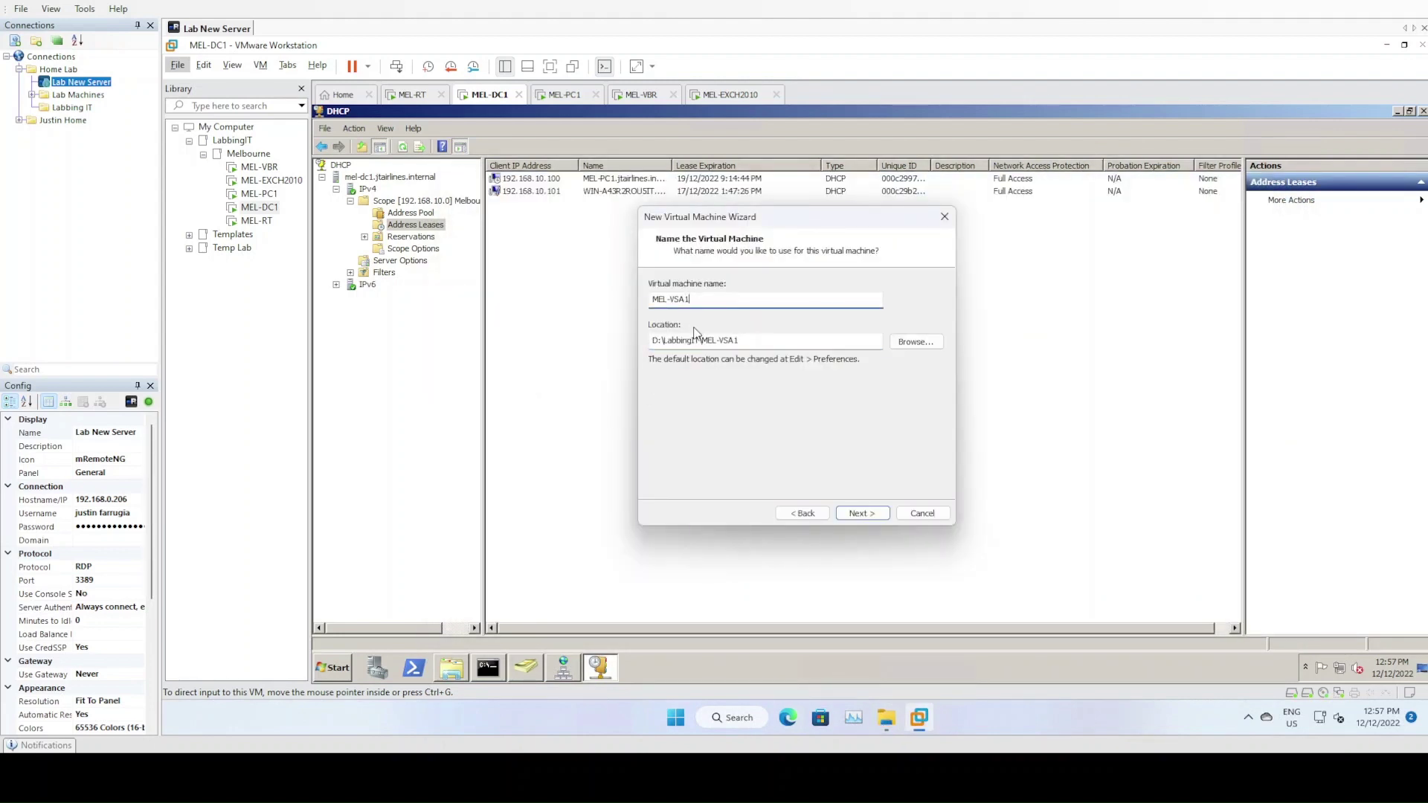
Store it in E:\LabbingIT\MEL-VSA1 and accept the existing-VM location warning
left_click(657, 340)
key("BackSpace")
type("E")
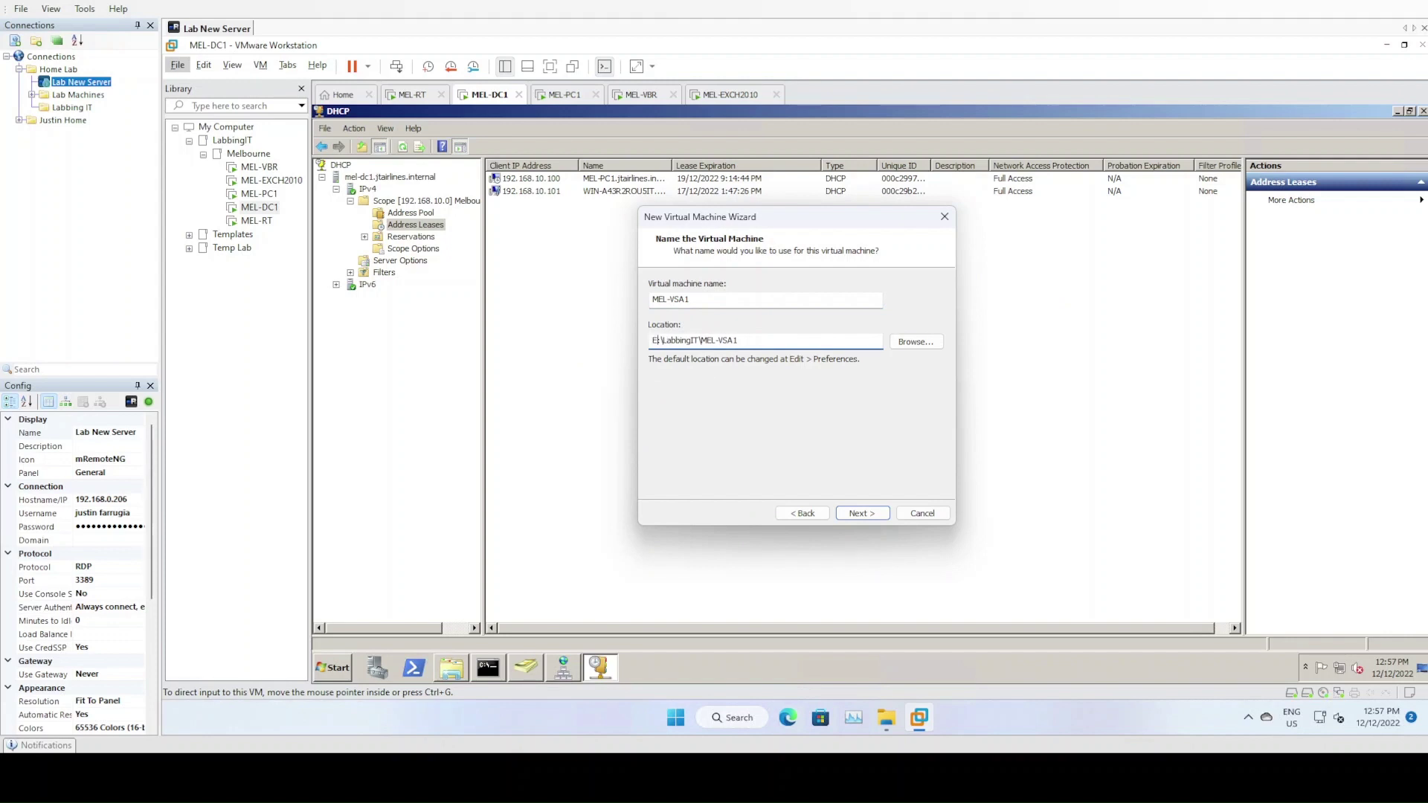
left_click(860, 513)
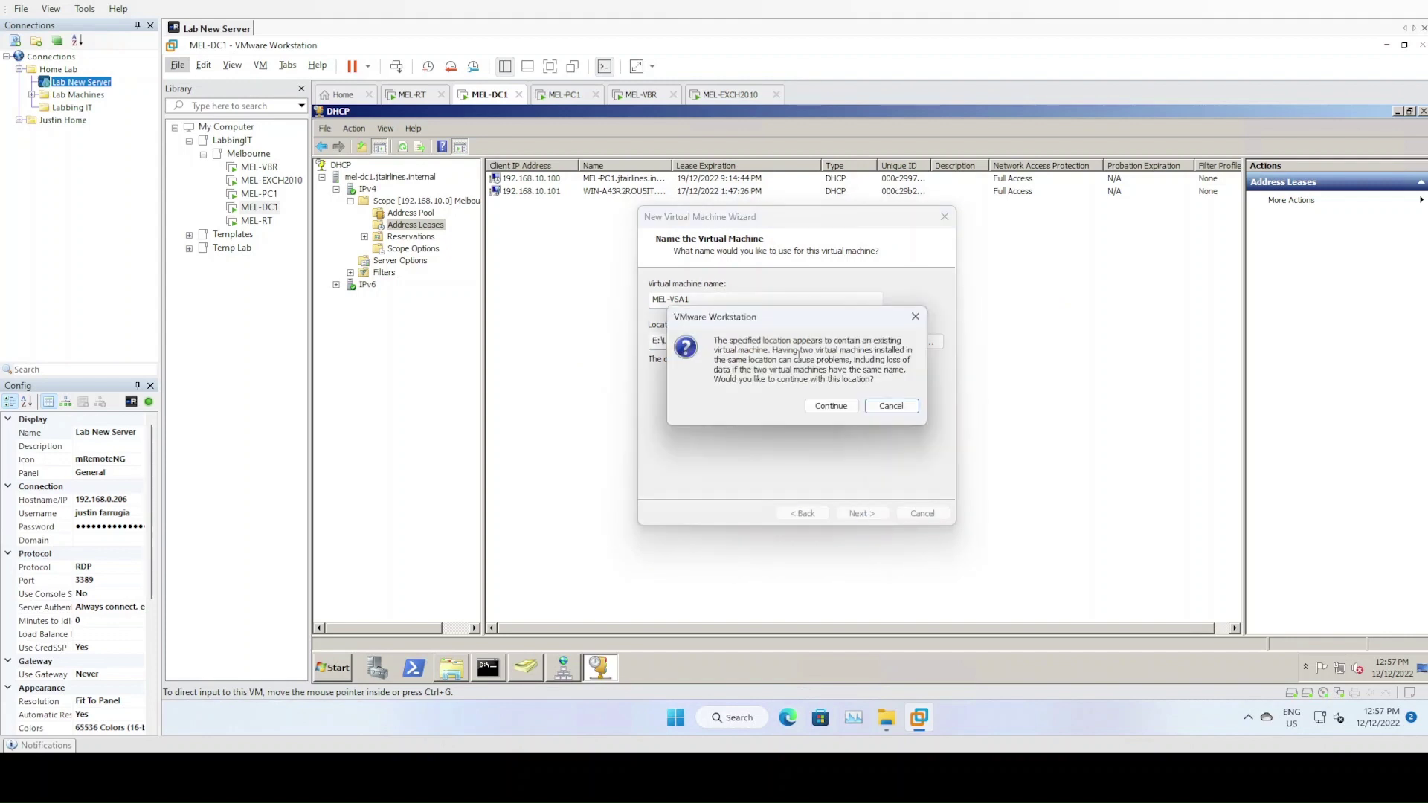
left_click(819, 408)
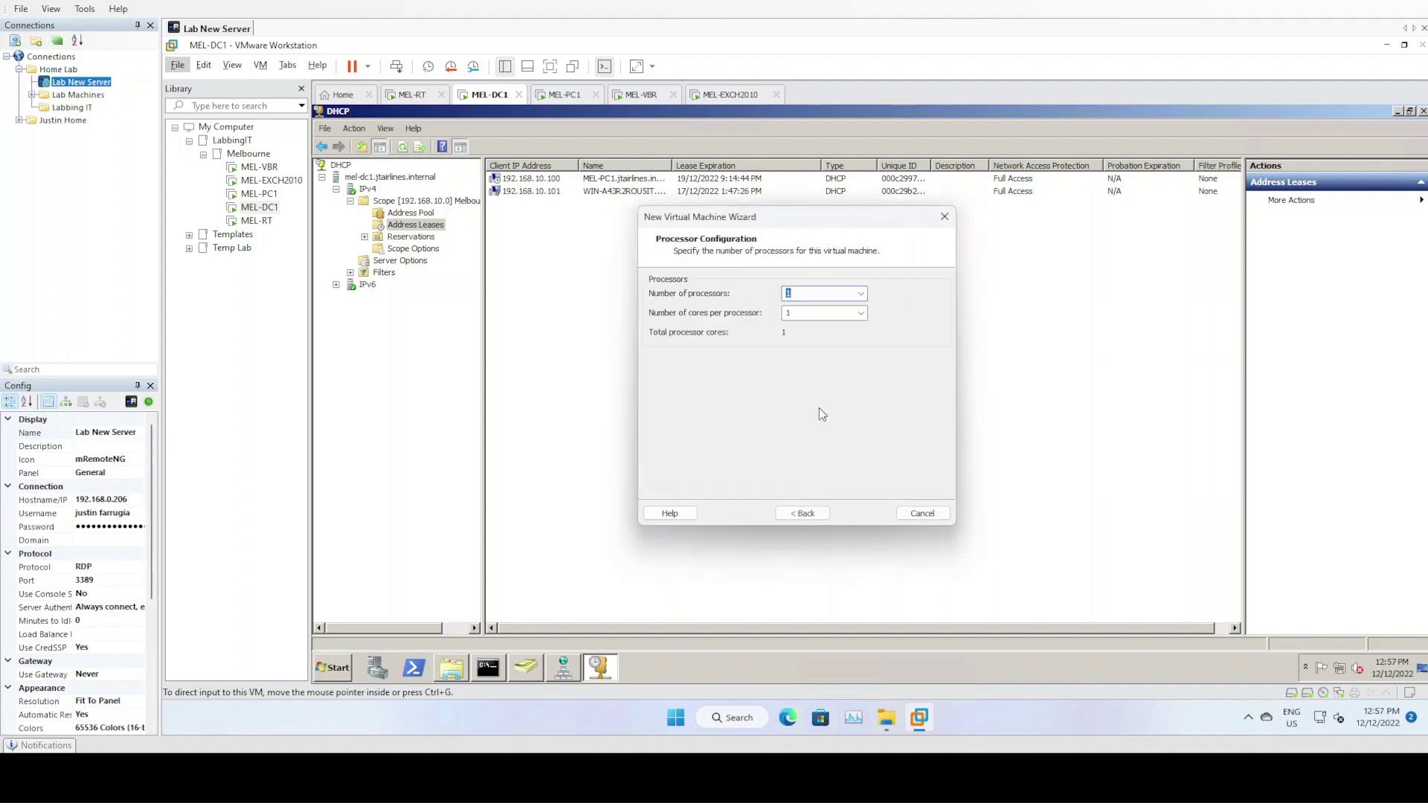
Give the VM 2 cores per processor, 4096 MB memory and NAT networking
left_click(860, 313)
left_click(827, 337)
left_click(854, 518)
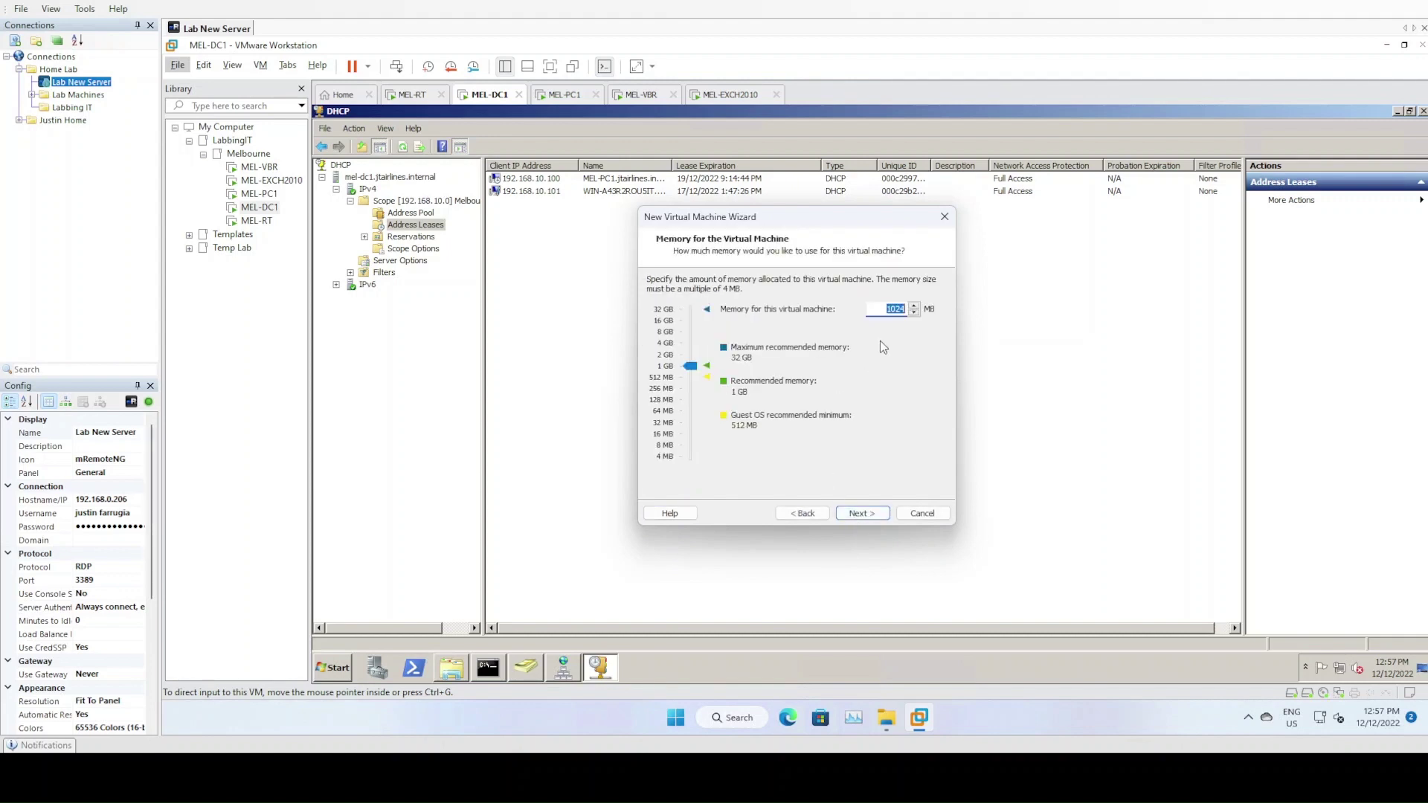
type("4096")
left_click(865, 515)
left_click(862, 512)
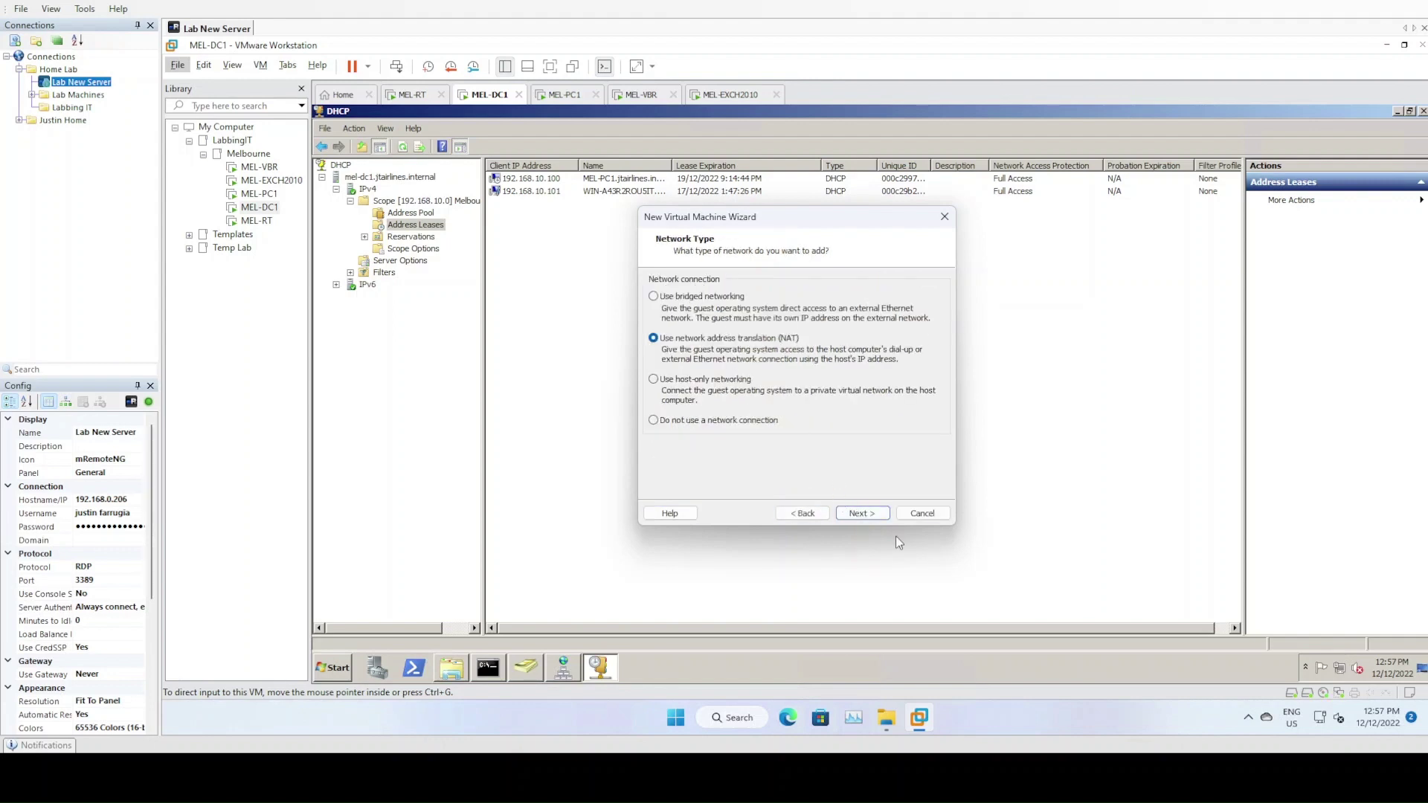
left_click(864, 515)
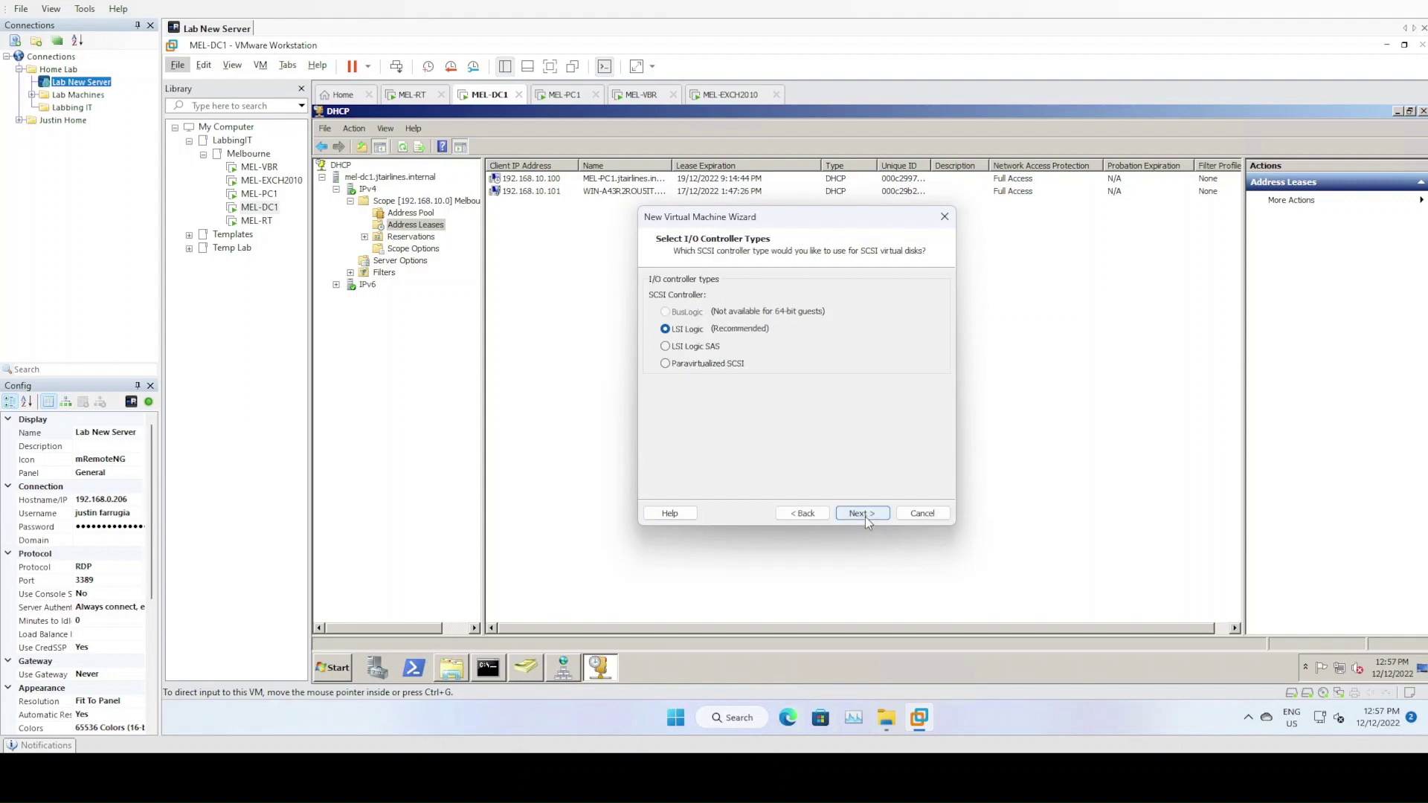
Choose the Paravirtualized SCSI controller and reuse an existing virtual disk
left_click(668, 364)
left_click(872, 515)
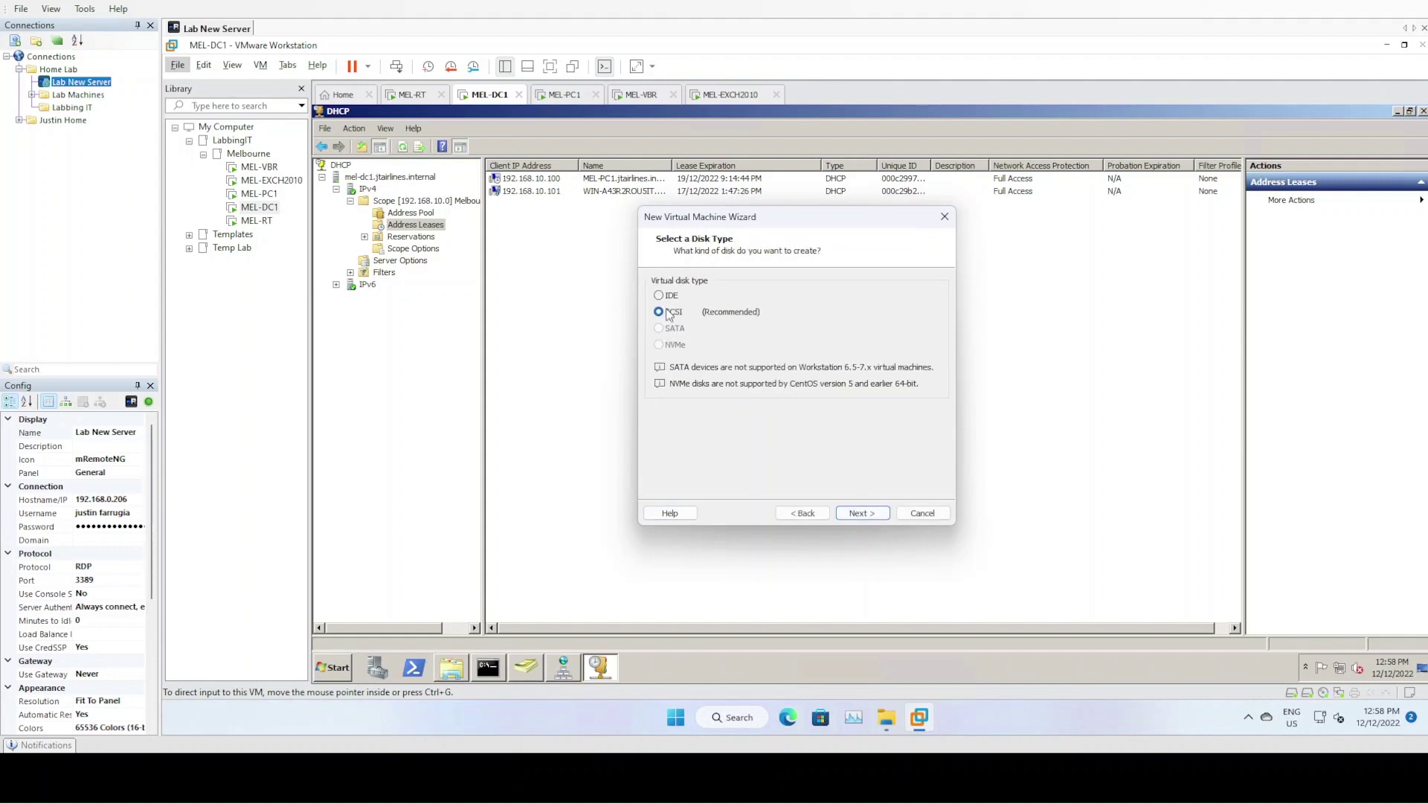
left_click(872, 514)
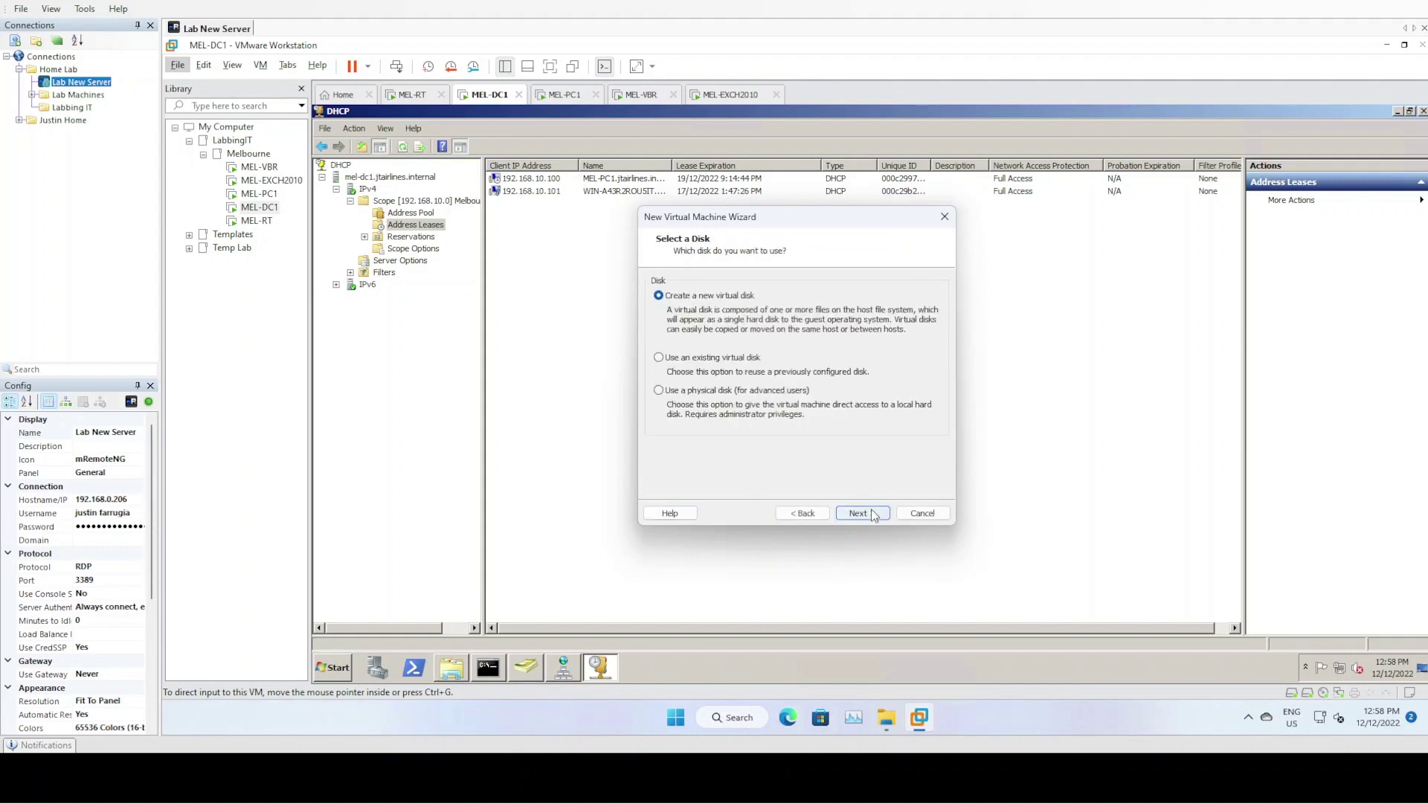
left_click(658, 358)
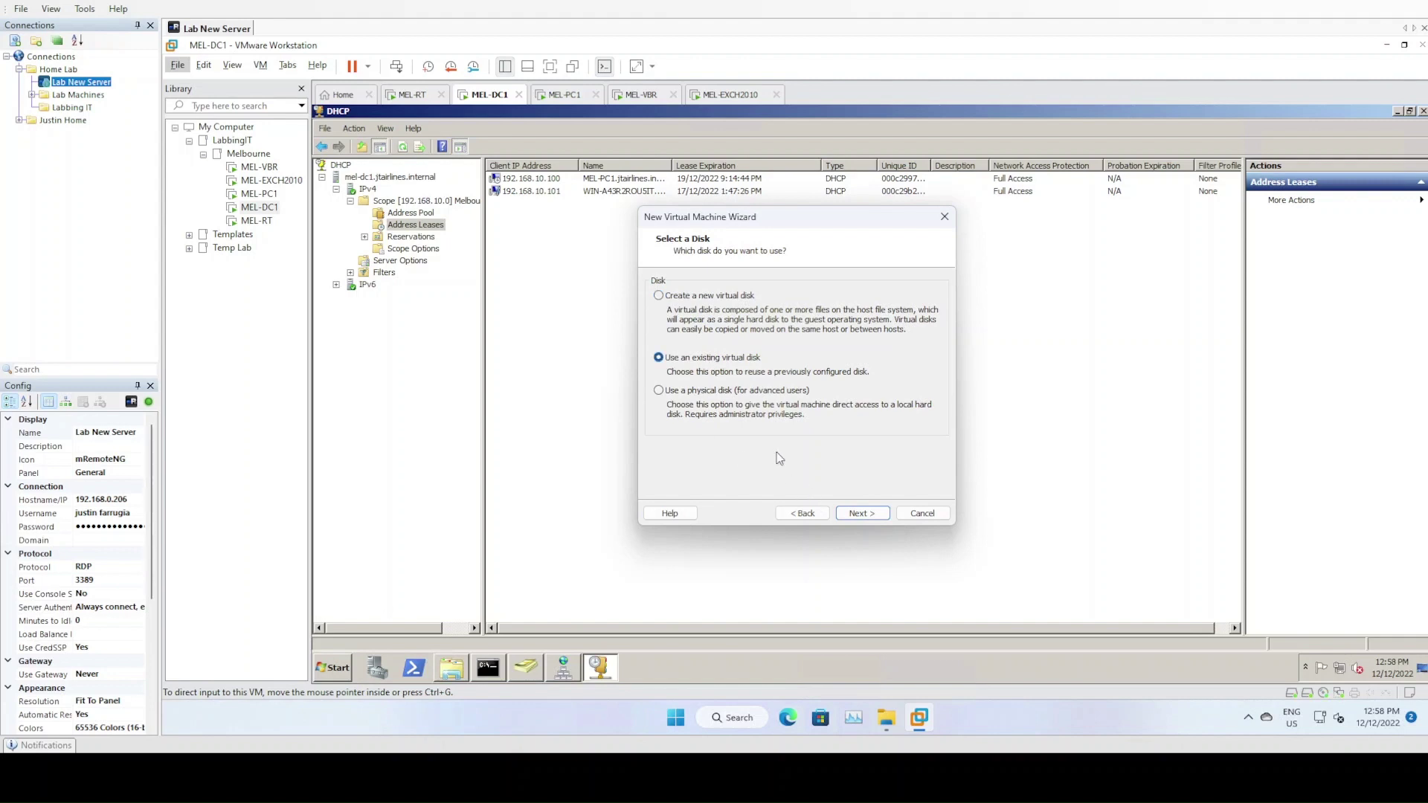
left_click(862, 513)
Select E:\LabbingIT\MEL-VSA1\VSA-disk1.vmdk as the disk and dismiss the incompatibility error
left_click(911, 298)
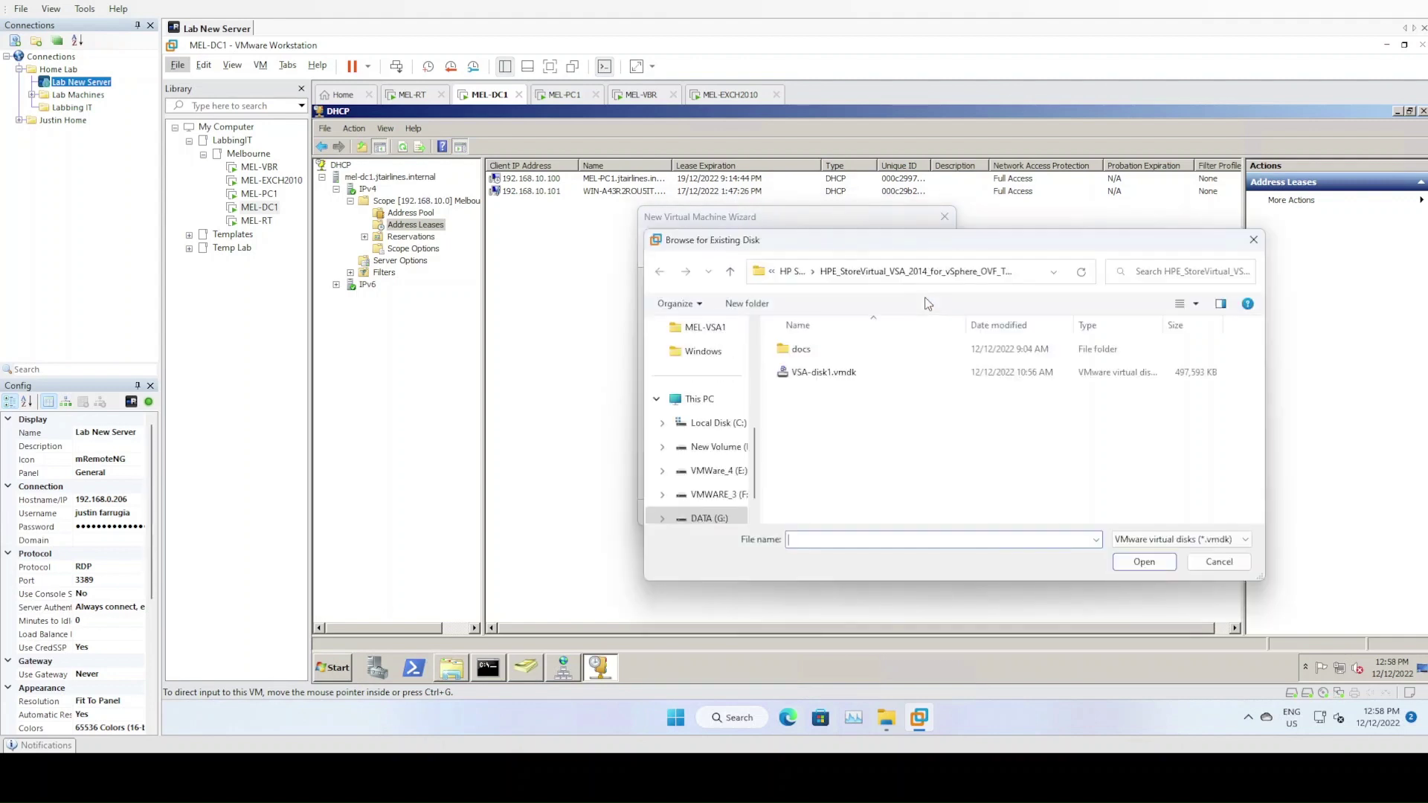
left_click(723, 473)
double_click(816, 376)
double_click(822, 353)
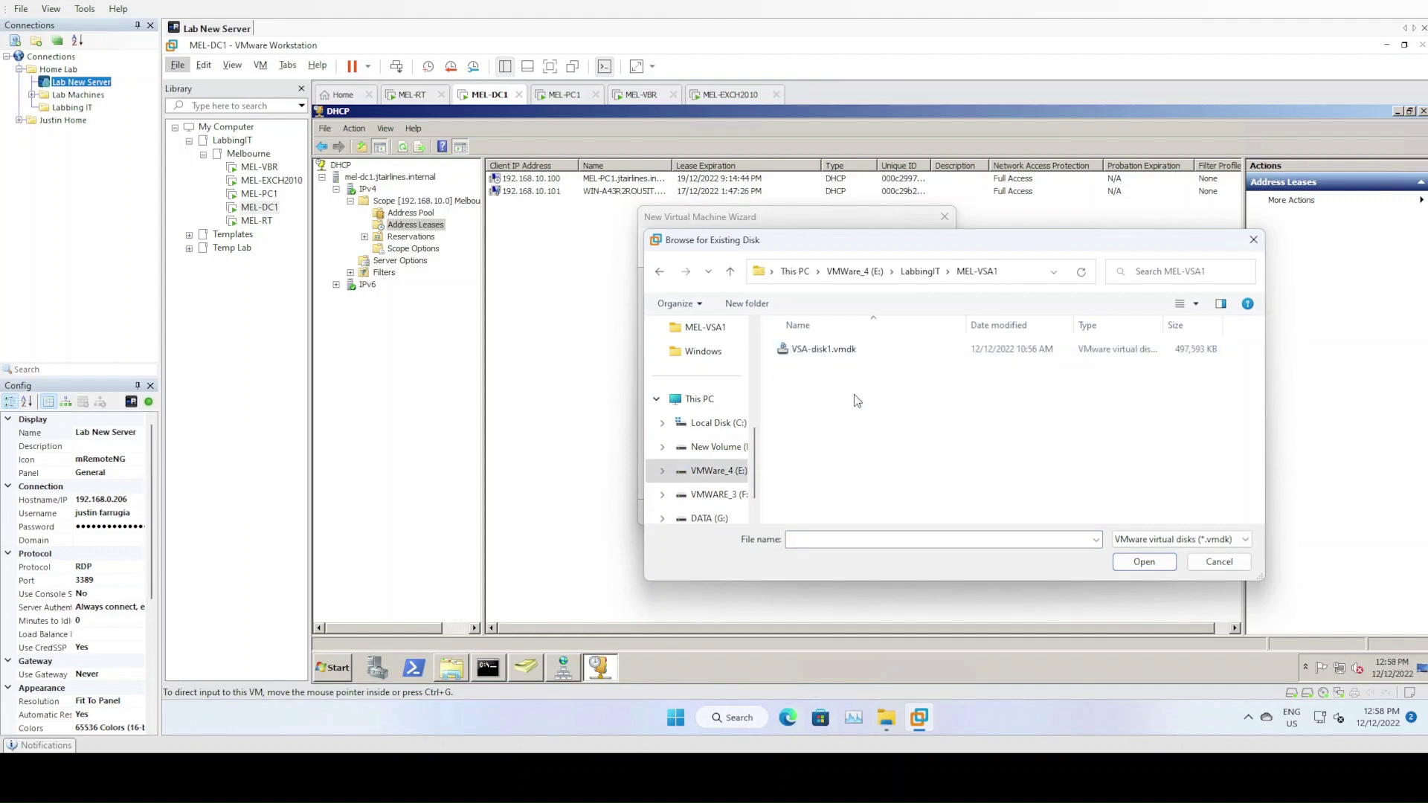
double_click(818, 351)
left_click(855, 515)
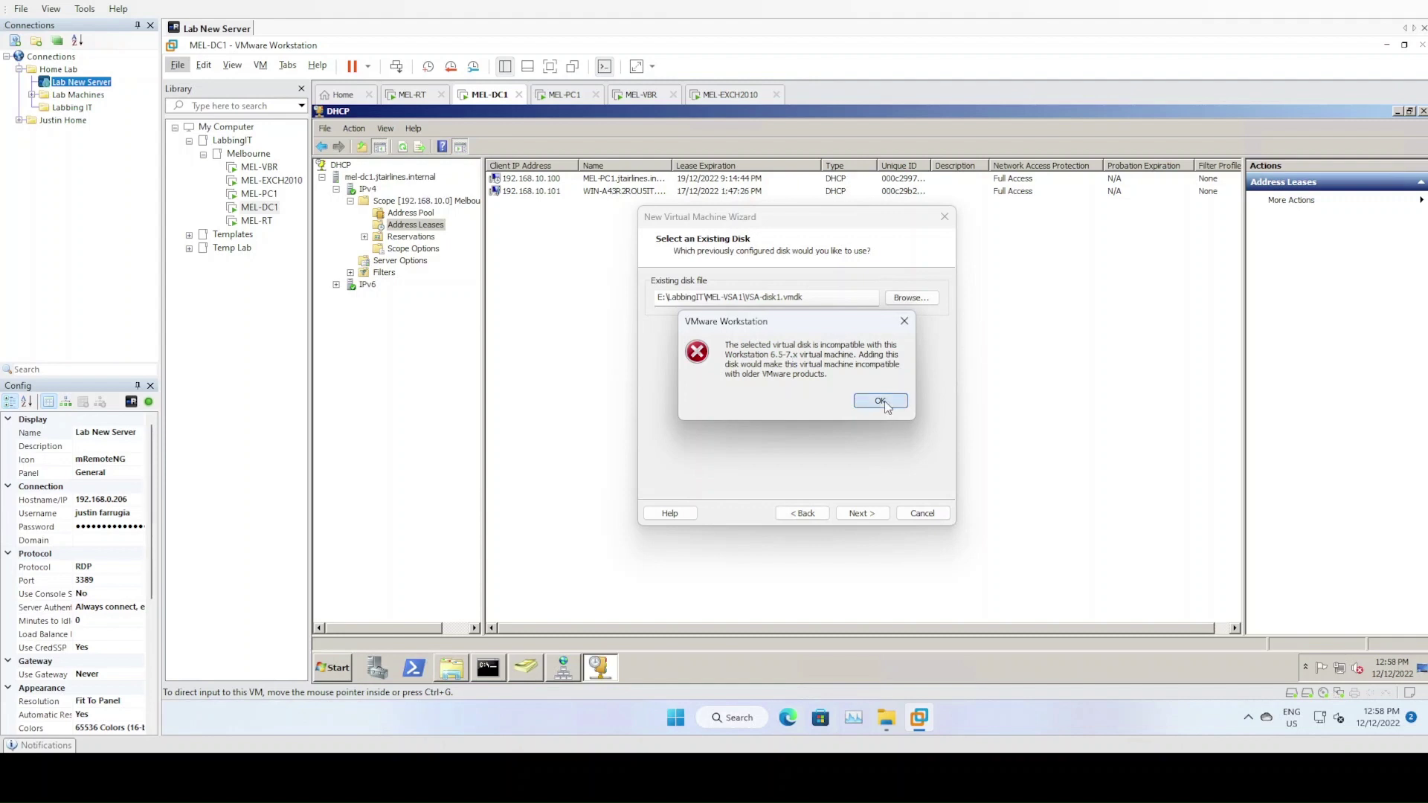
left_click(881, 402)
Step back through the wizard to the Hardware Compatibility page
left_click(802, 514)
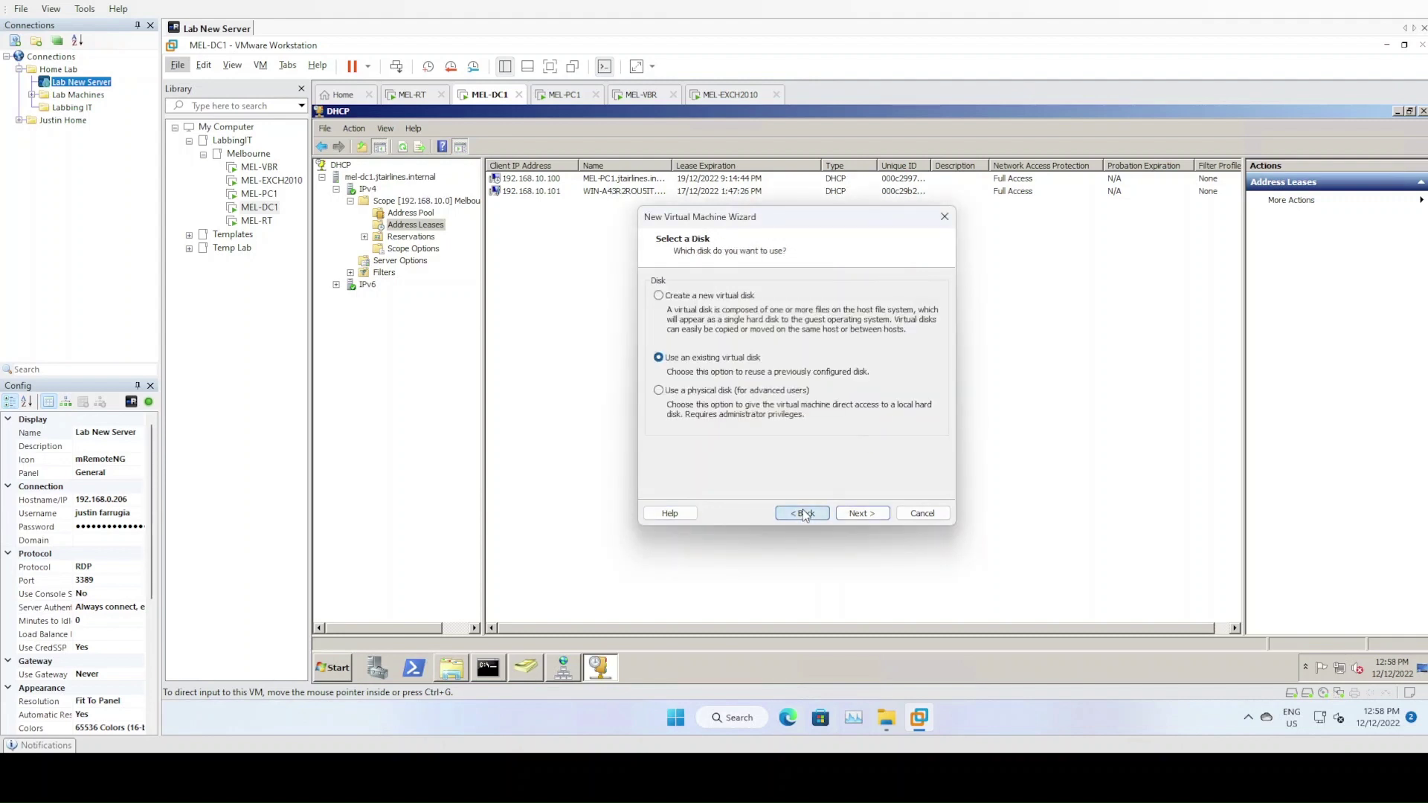
left_click(802, 513)
left_click(802, 513)
left_click(802, 514)
left_click(802, 514)
left_click(802, 513)
left_click(802, 514)
left_click(803, 512)
left_click(790, 512)
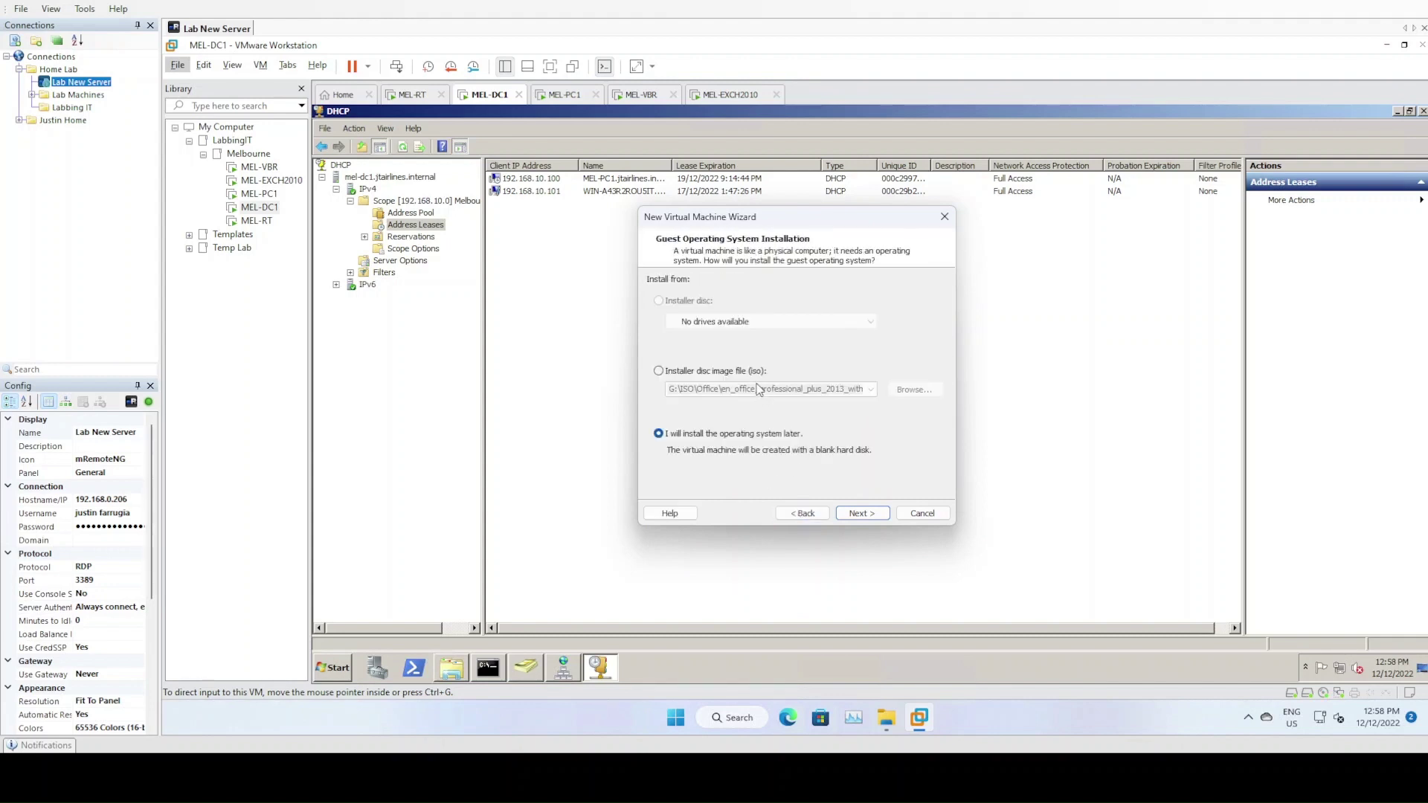
left_click(802, 513)
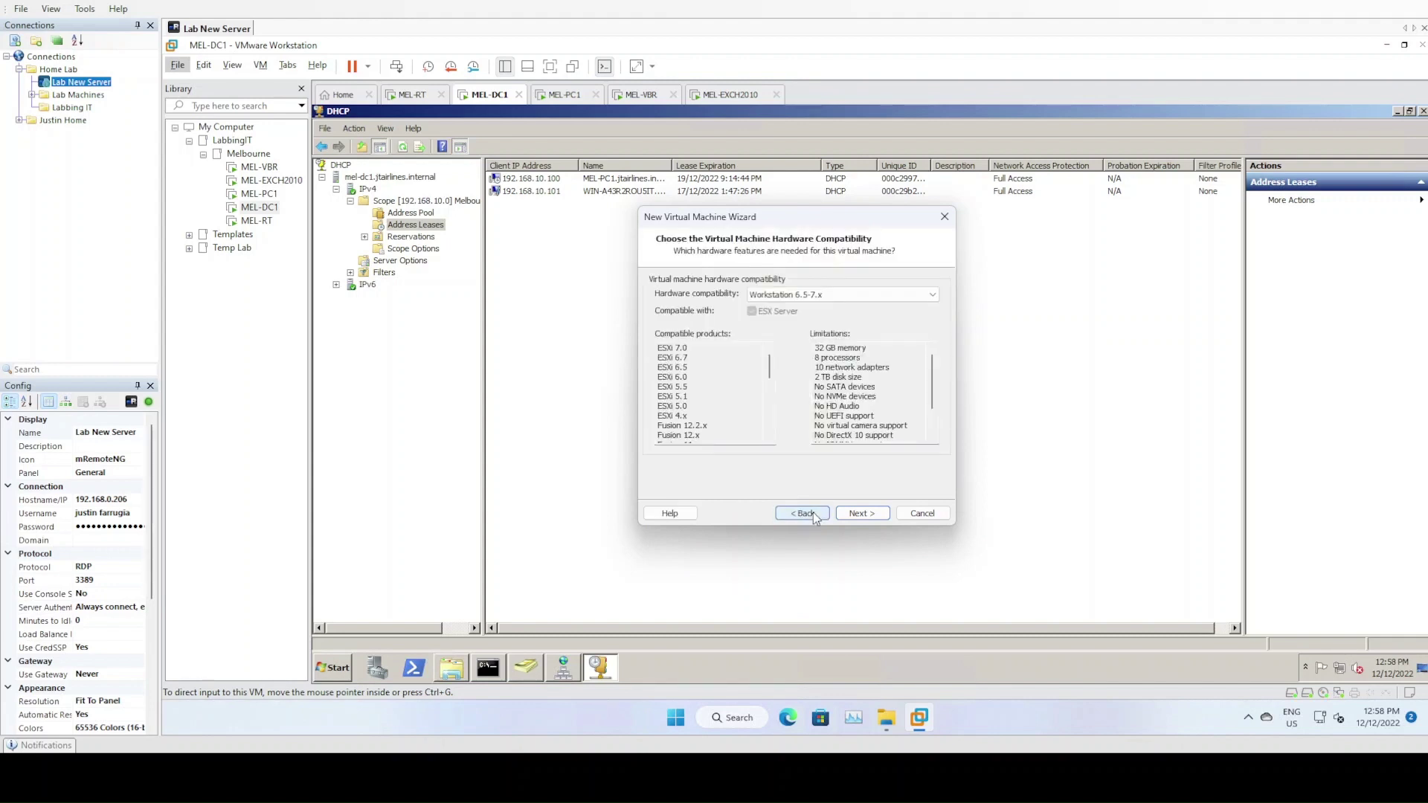
Set hardware compatibility to Workstation 16.2.x and continue past the Linux guest choice
left_click(838, 296)
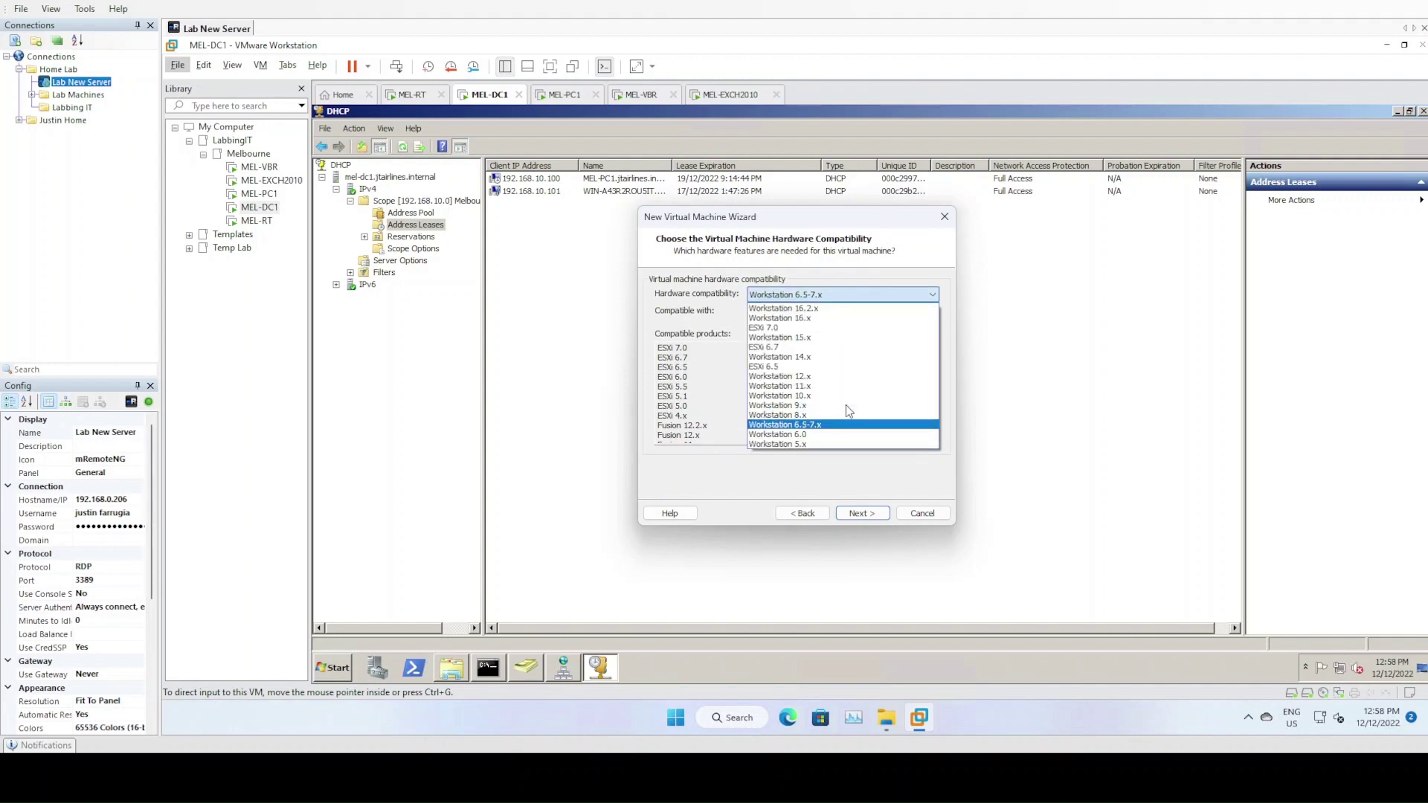
left_click(800, 309)
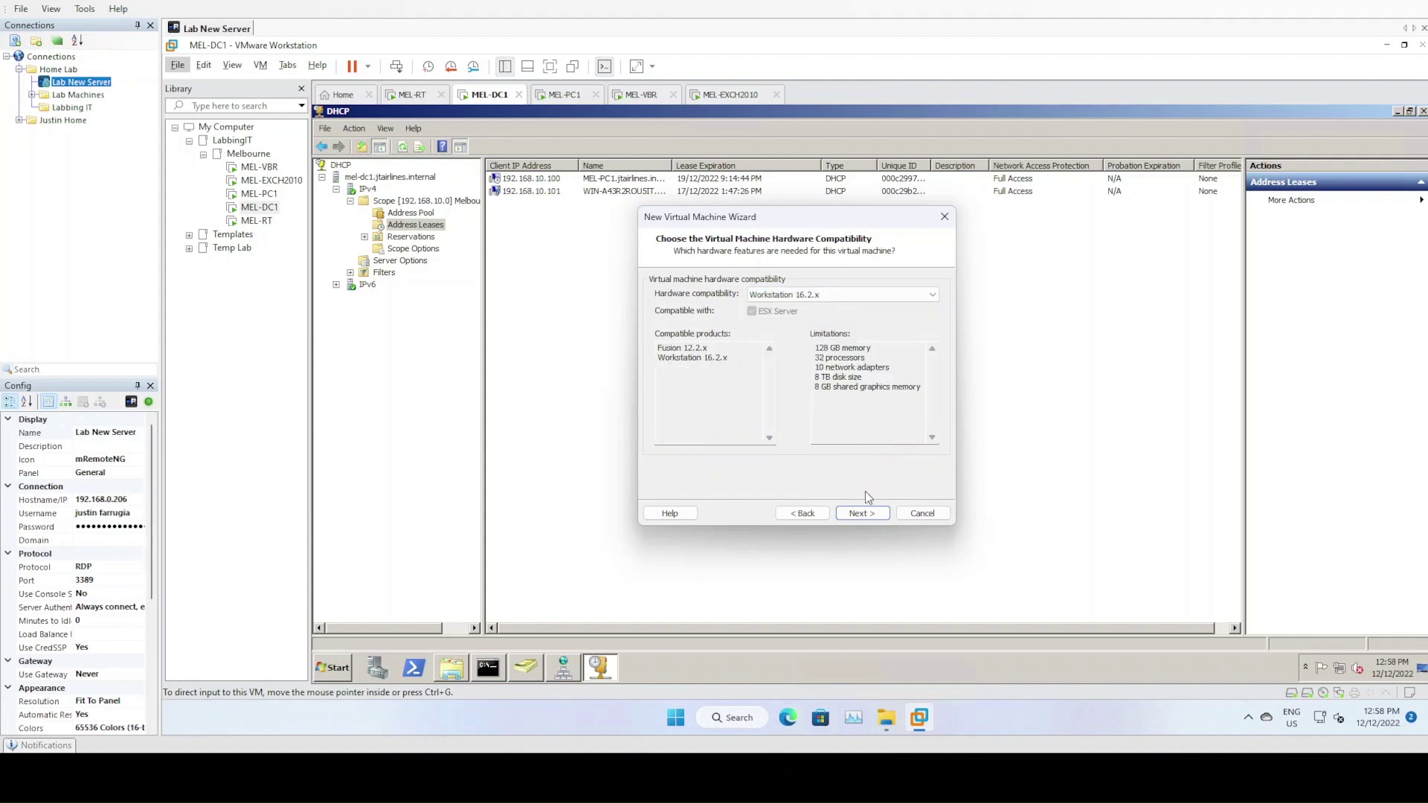
left_click(797, 295)
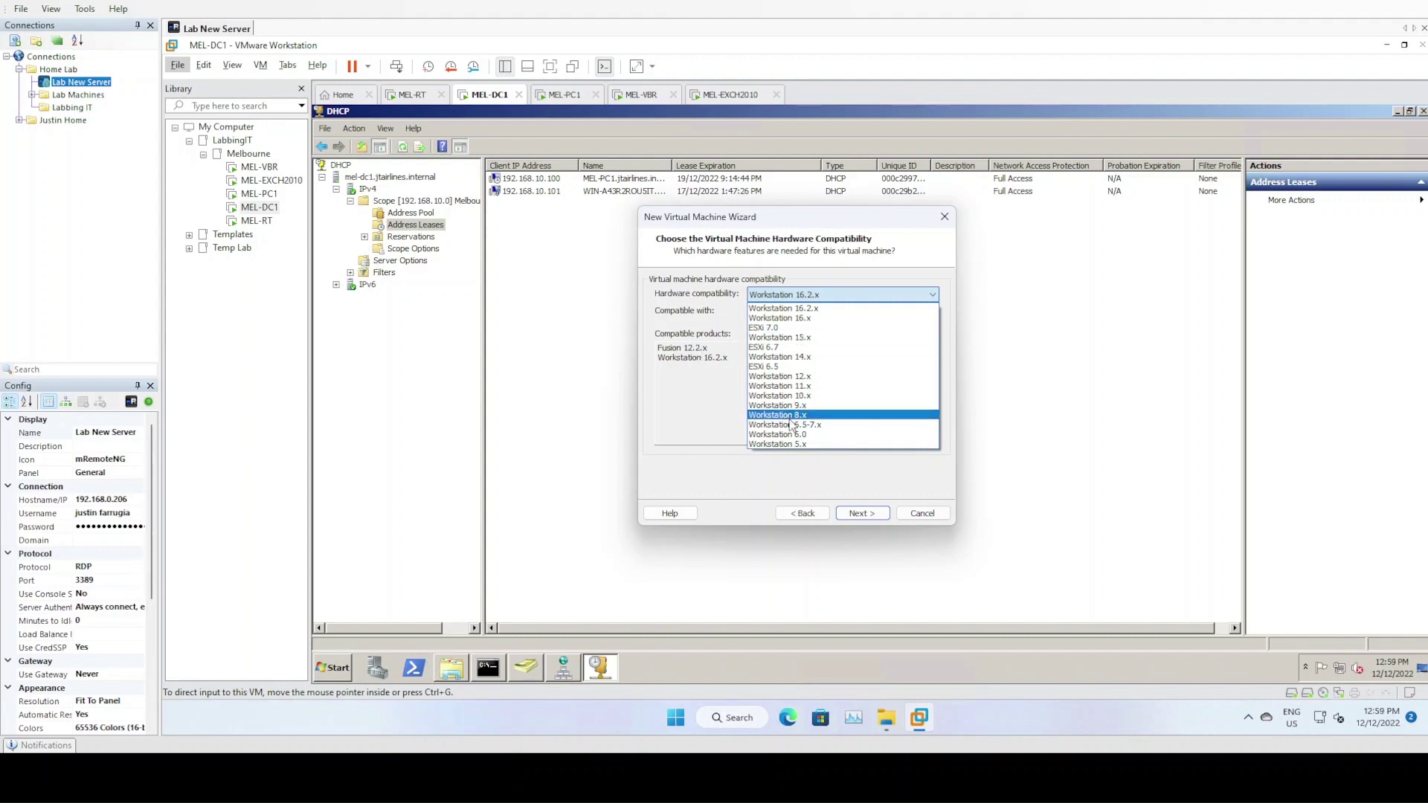
left_click(781, 308)
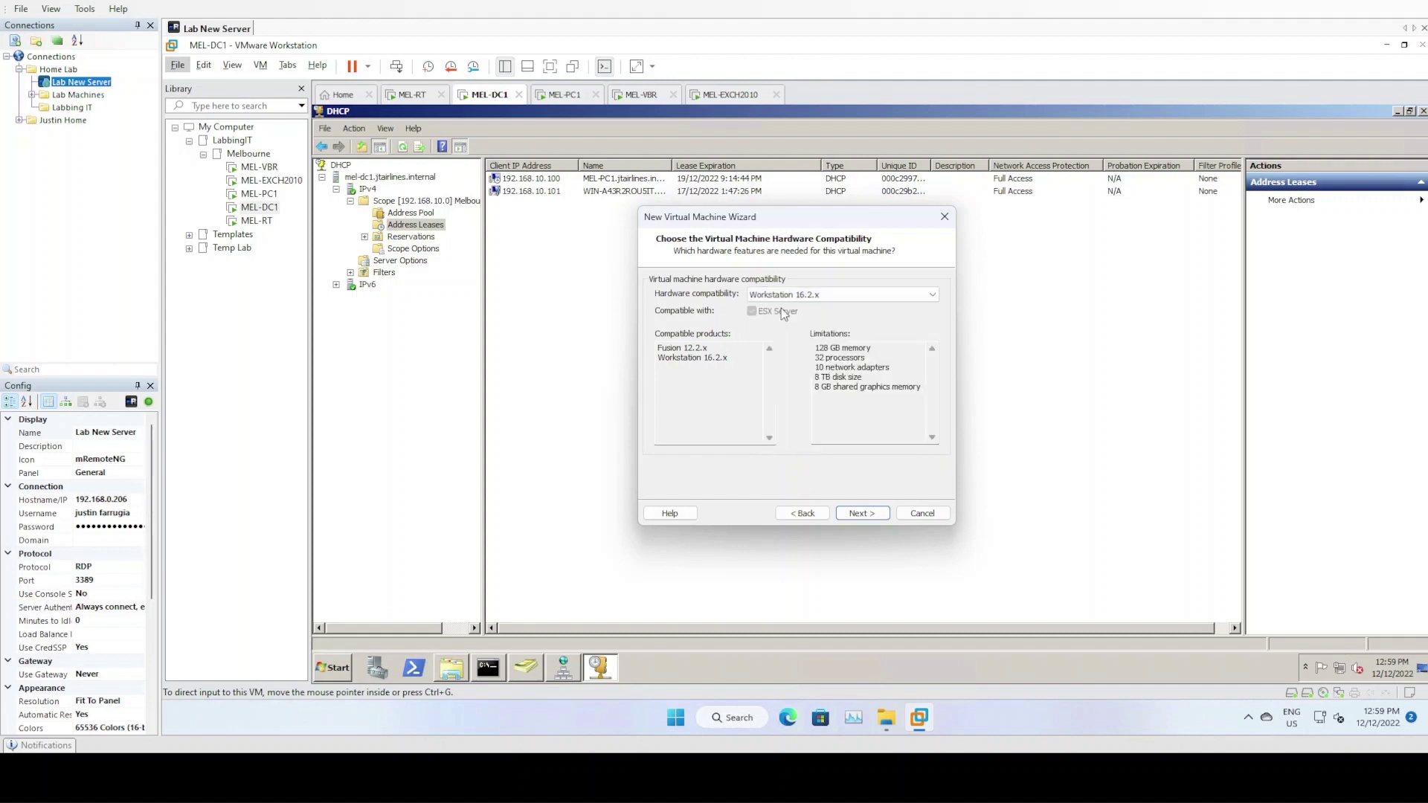
left_click(860, 512)
left_click(860, 512)
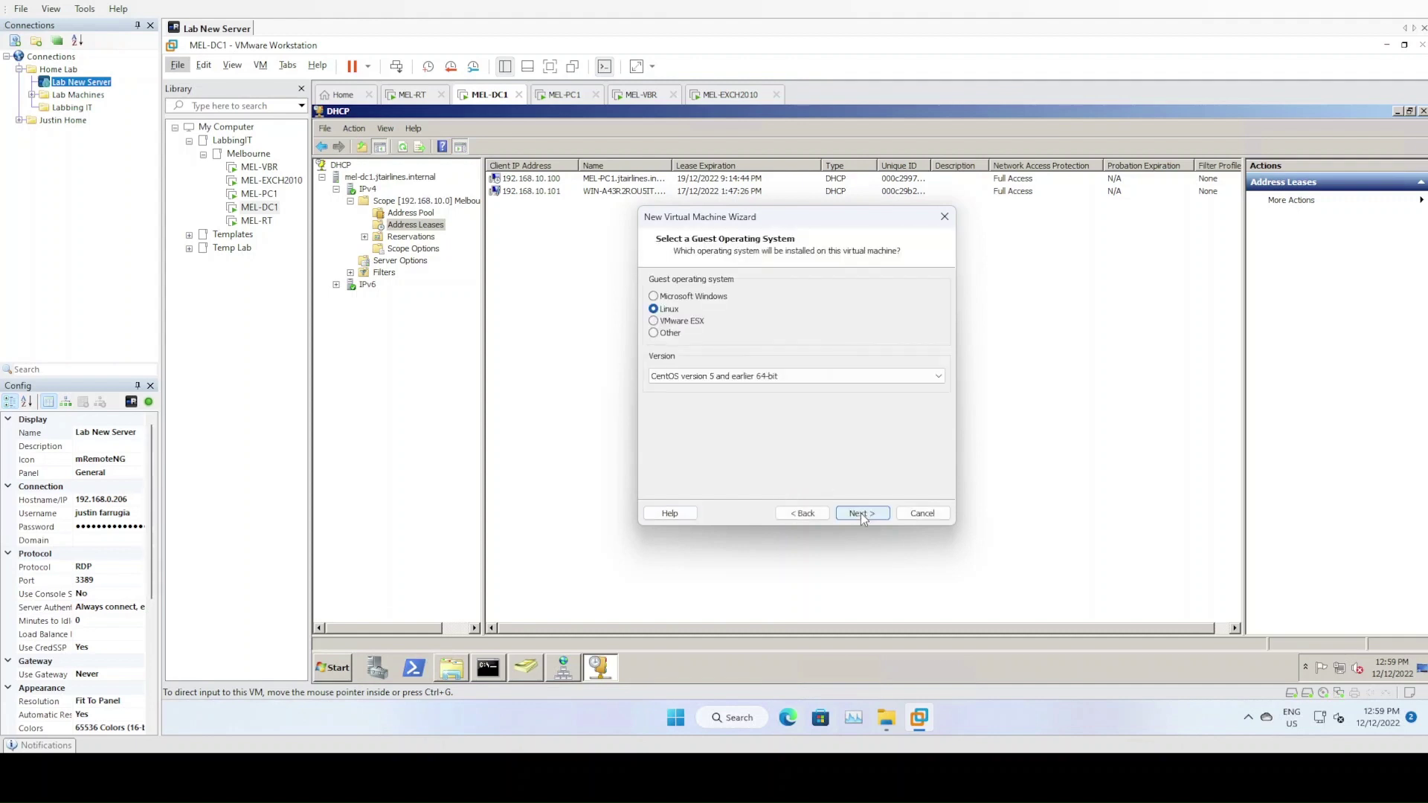
left_click(860, 512)
Set 2 cores per processor and 4096 MB of memory
left_click(860, 512)
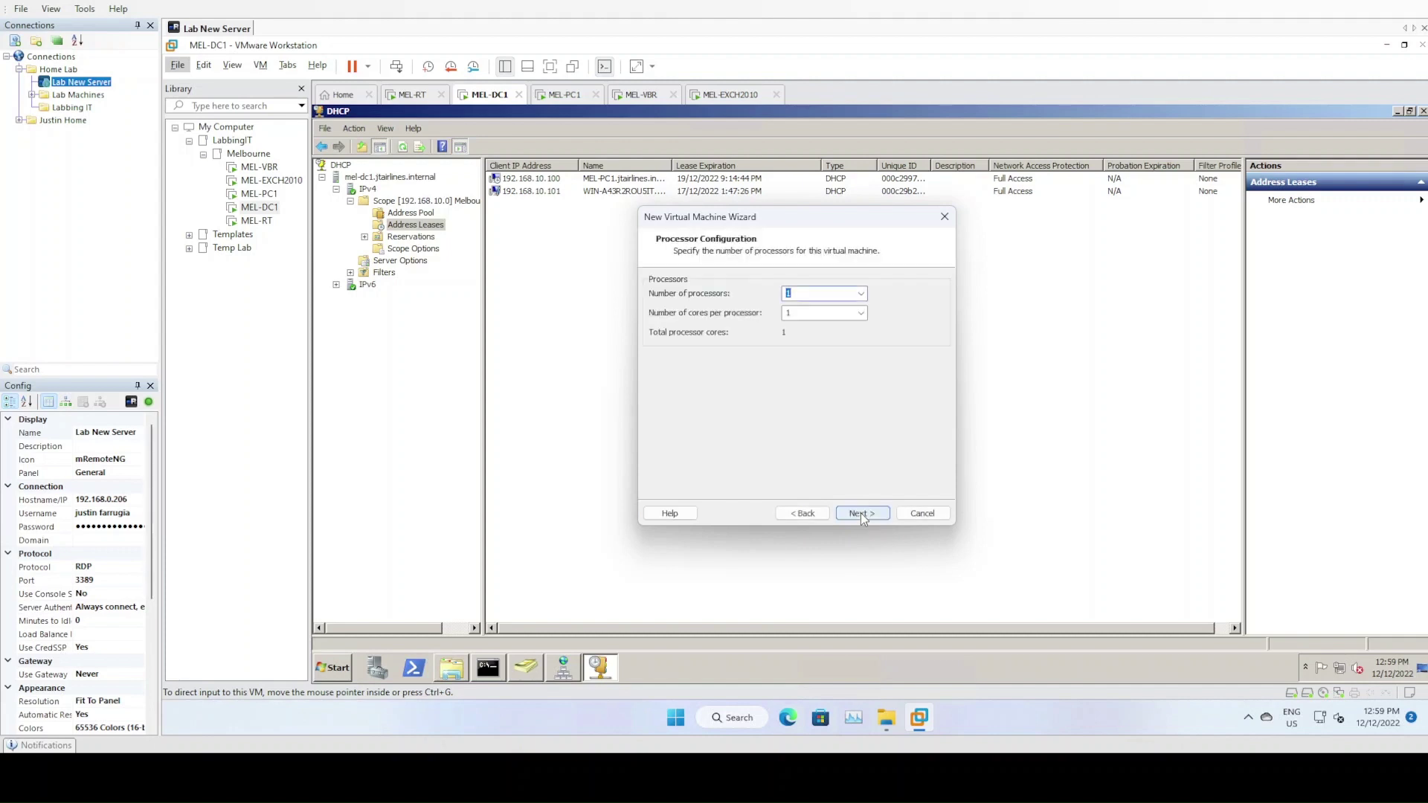
left_click(822, 314)
left_click(860, 313)
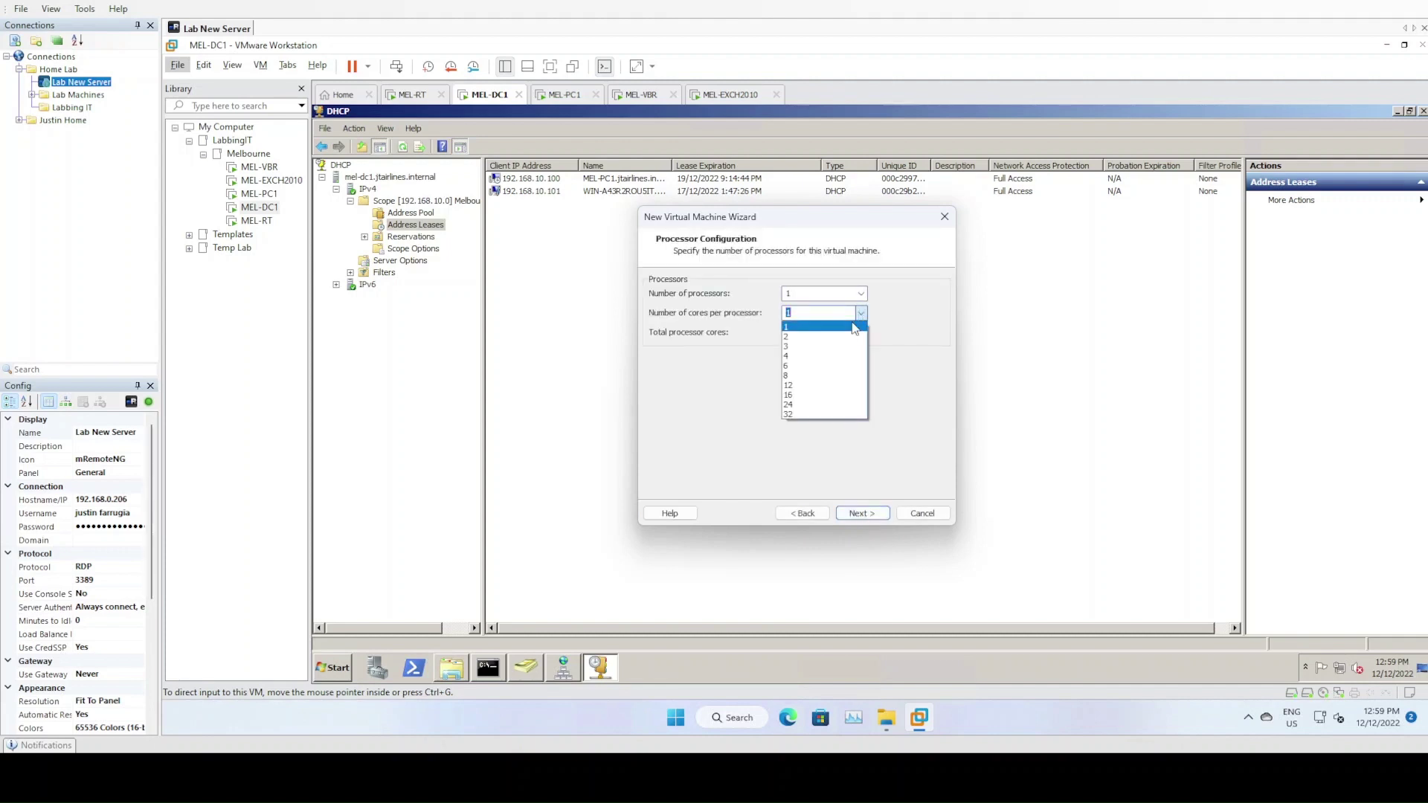
left_click(837, 343)
left_click(860, 514)
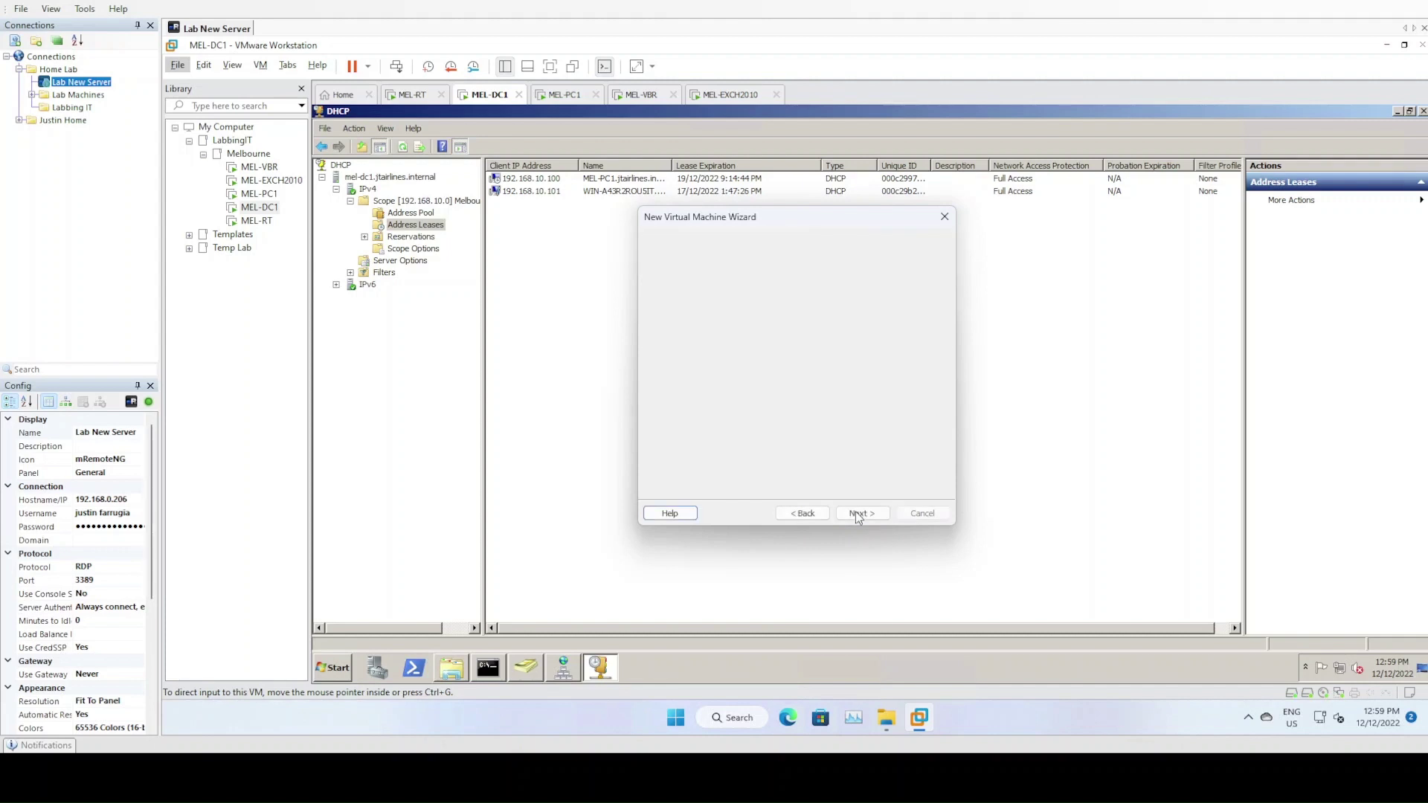
type("4096")
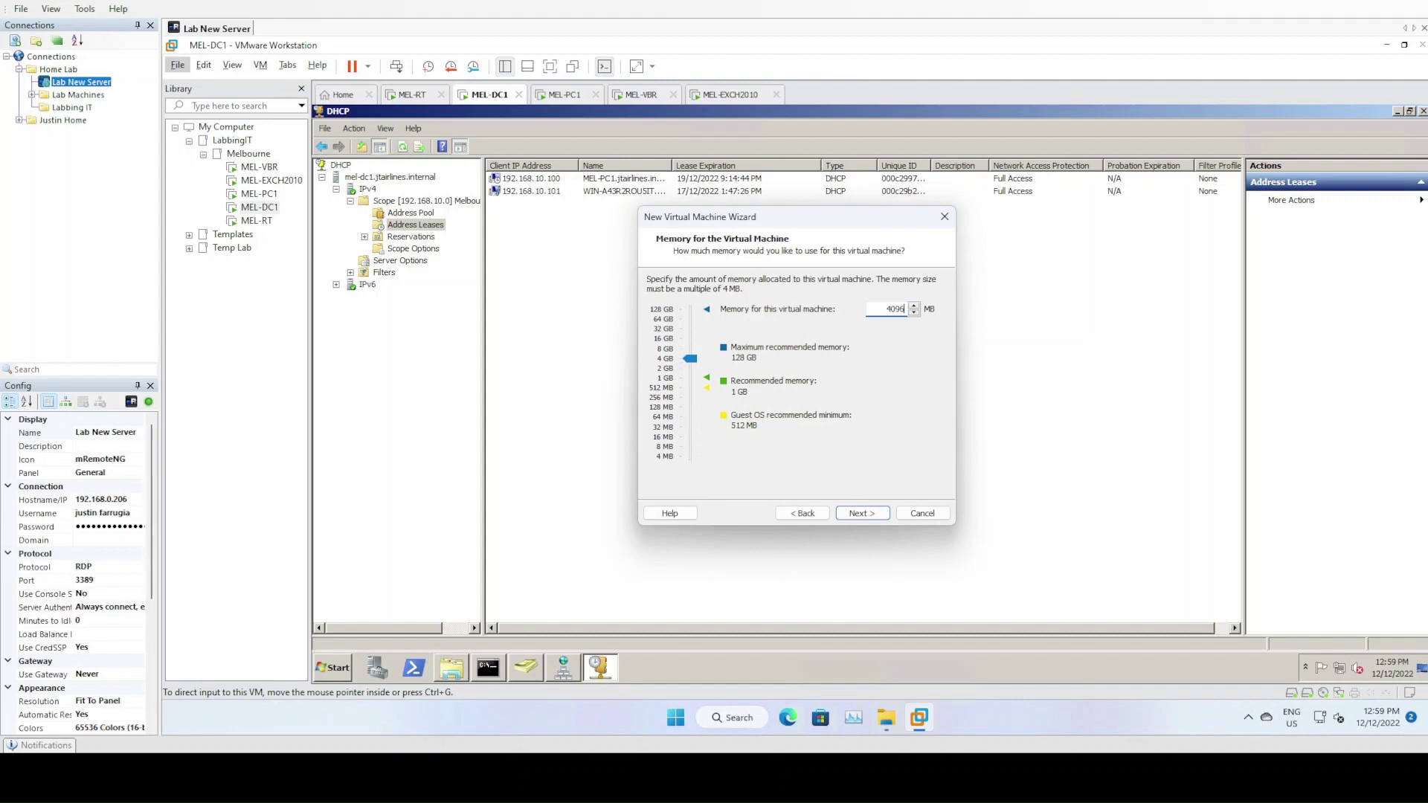
key("Return")
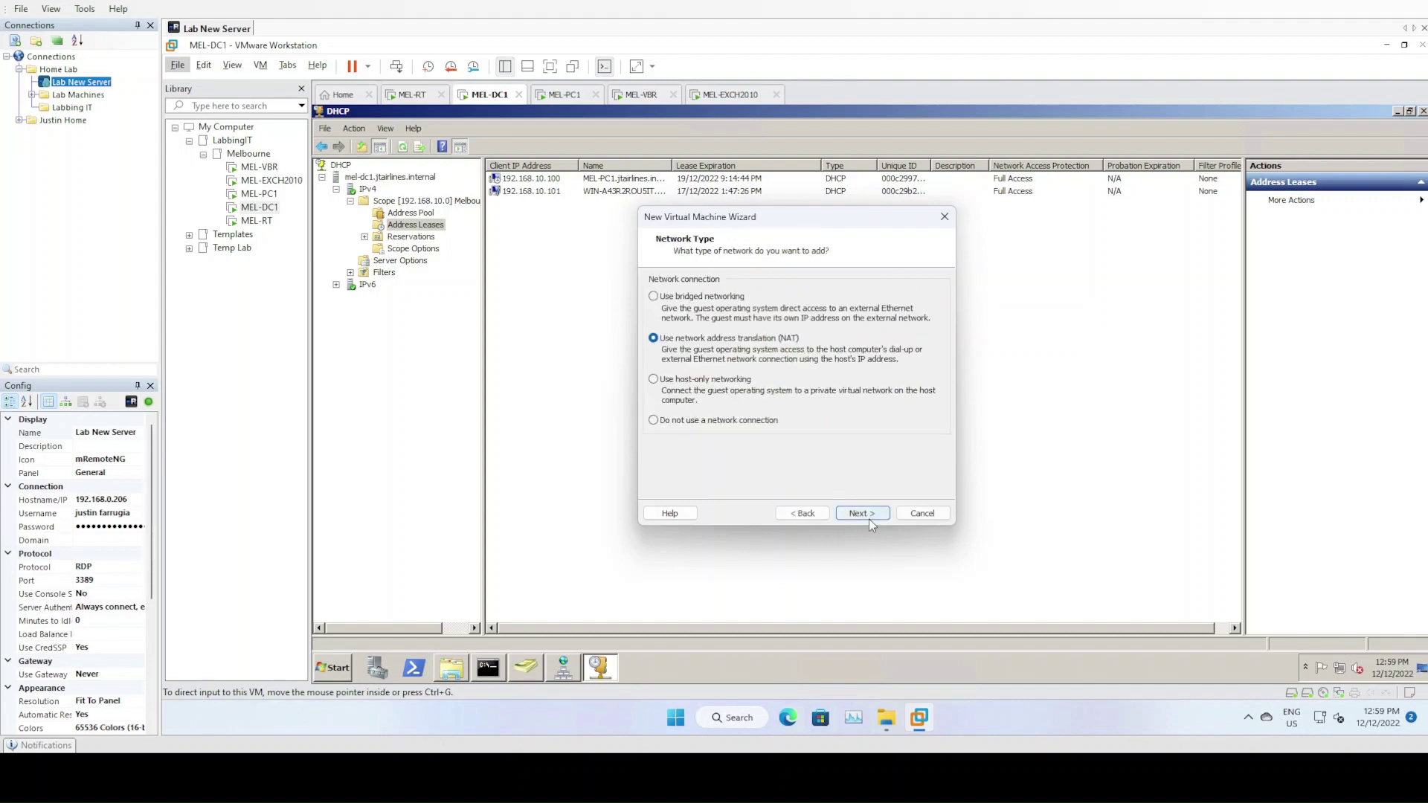
Choose Paravirtualized SCSI and keep the existing VSA-disk1.vmdk, converting it to the newer format
left_click(869, 520)
left_click(725, 366)
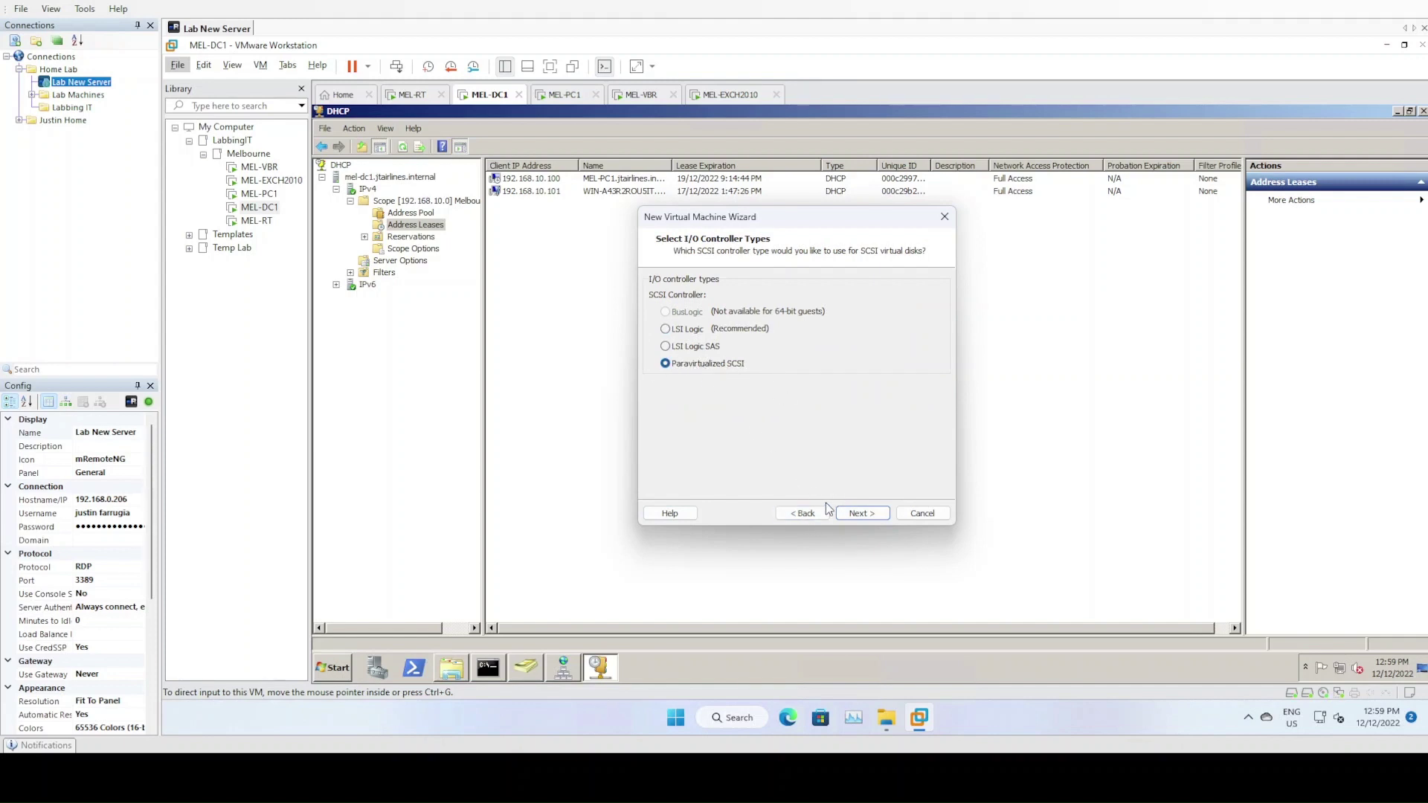
left_click(856, 516)
left_click(854, 515)
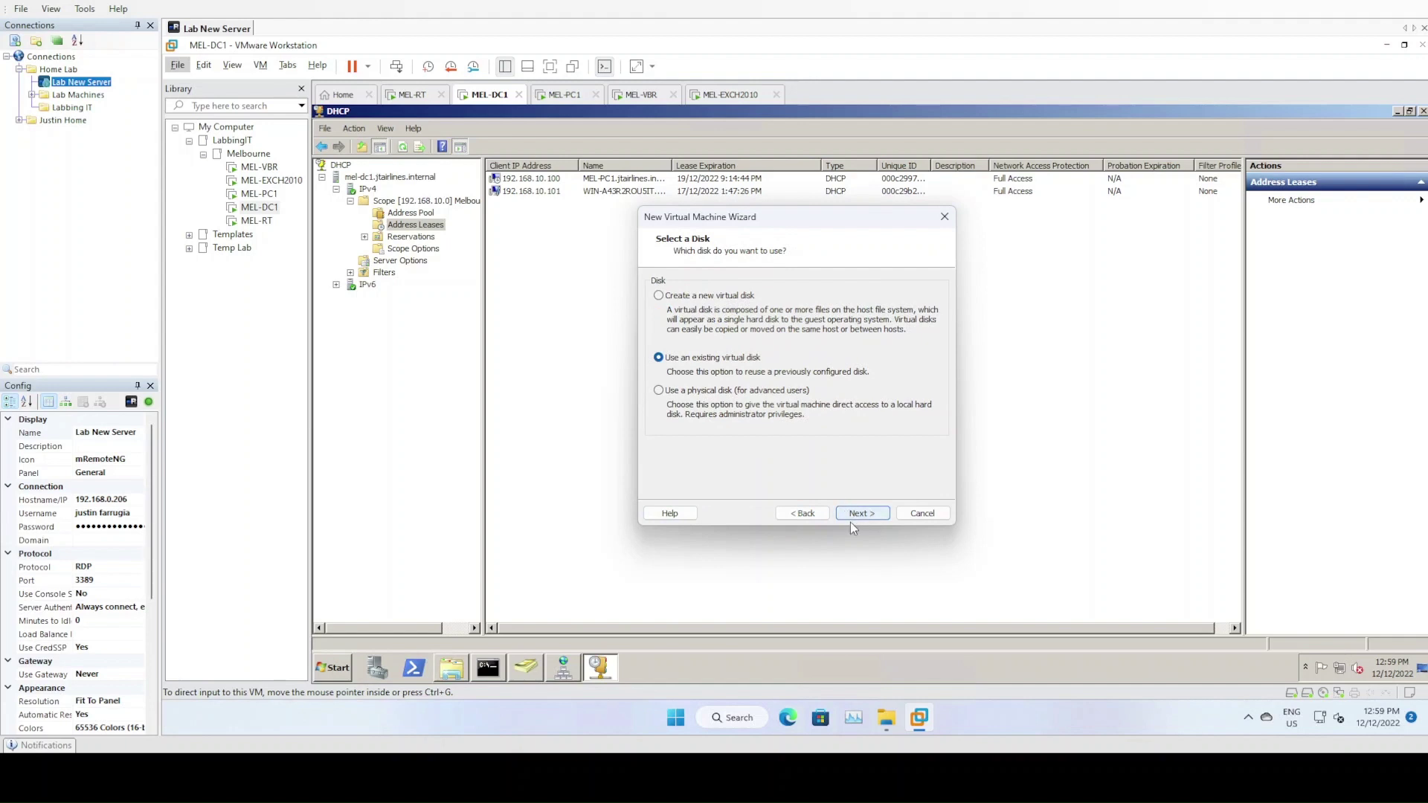
left_click(865, 513)
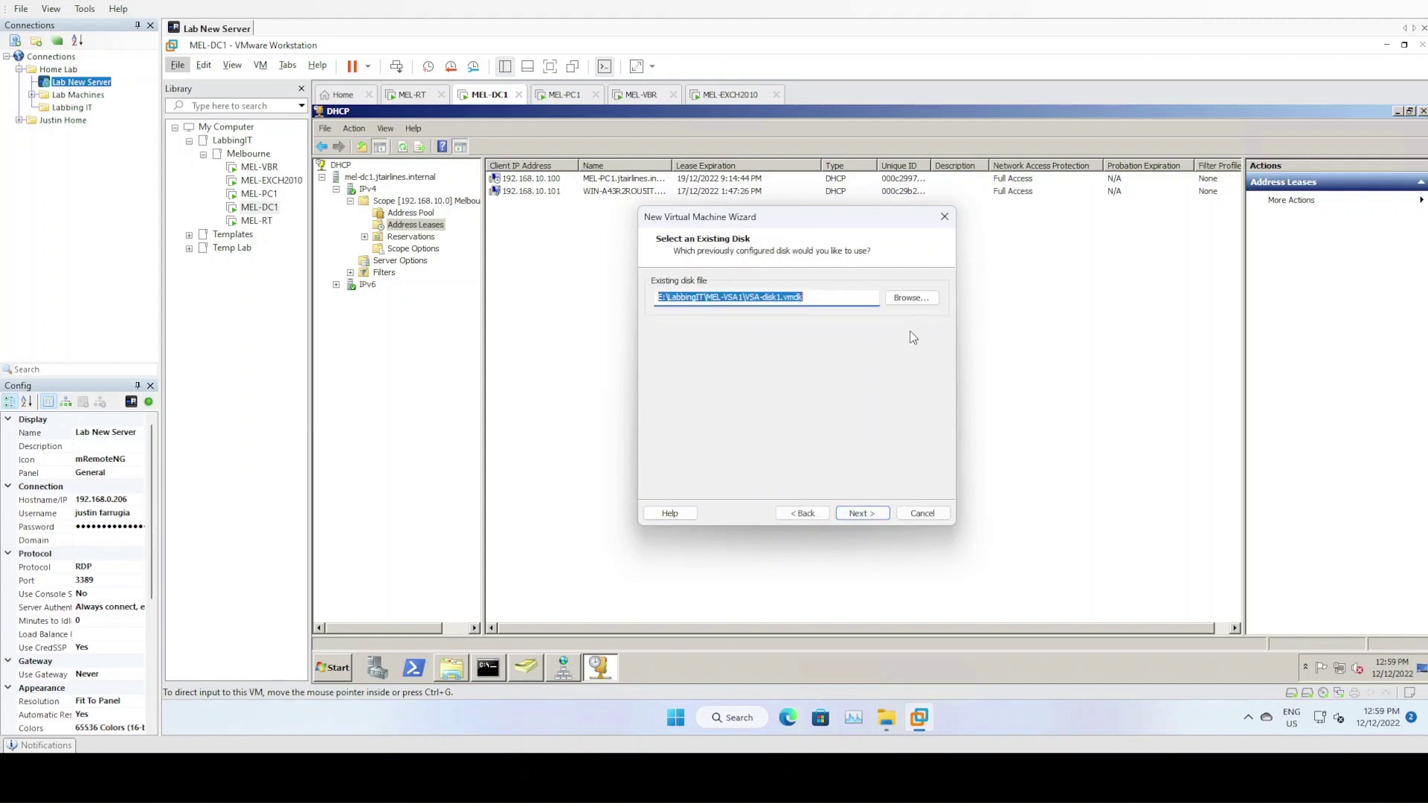
left_click(861, 513)
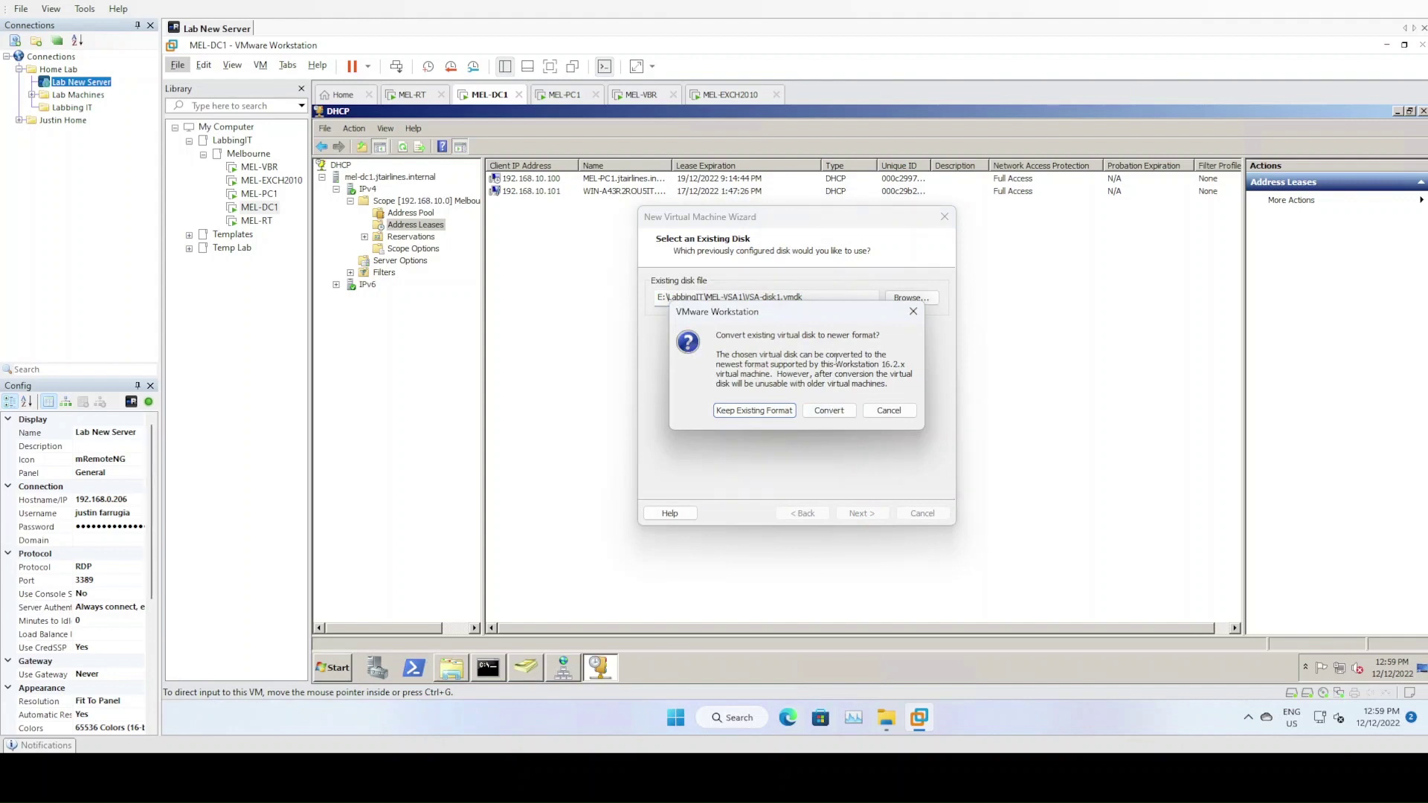
left_click(845, 408)
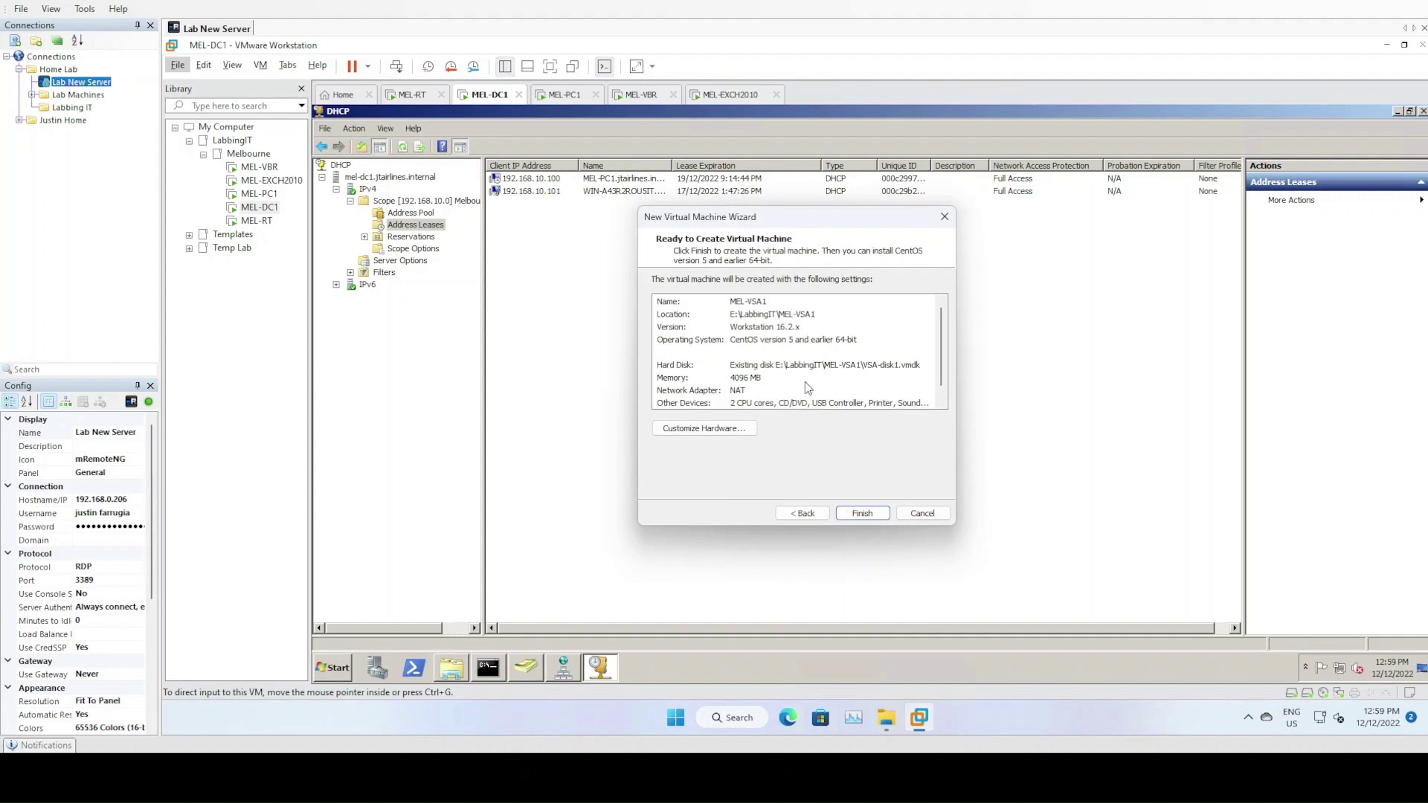
left_click(746, 435)
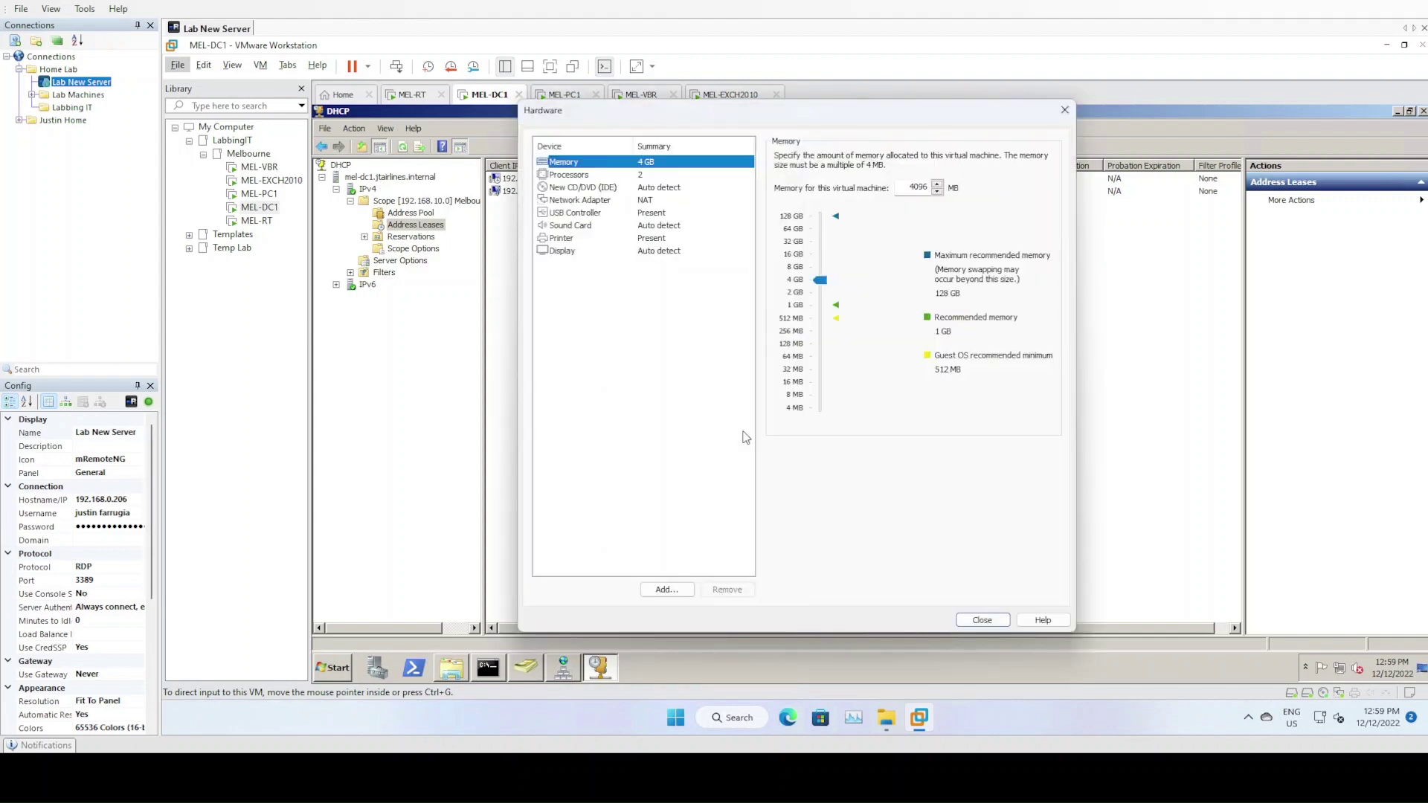
Remove the CD/DVD drive, USB controller, sound card and printer, and add a second network adapter
left_click(656, 191)
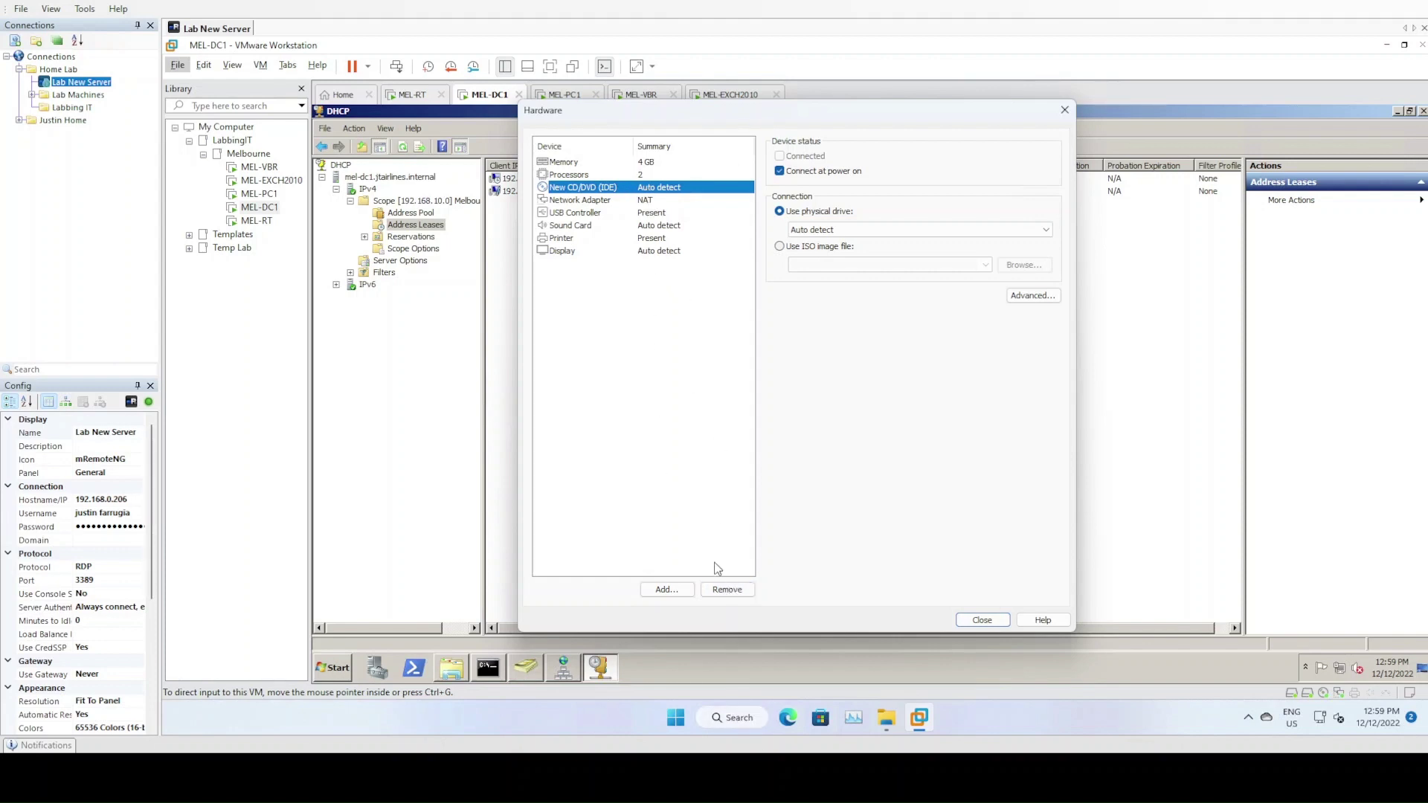
left_click(727, 590)
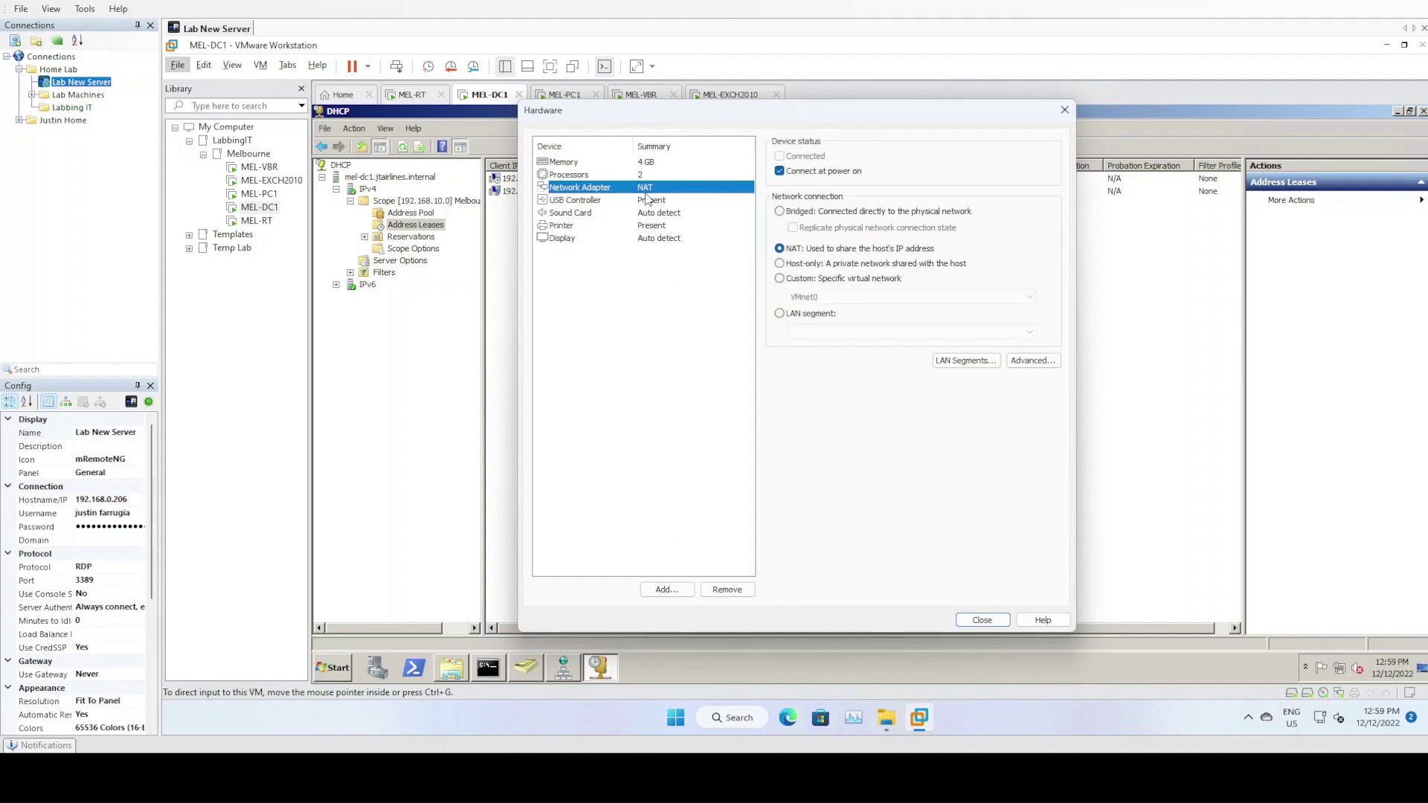
left_click(658, 200)
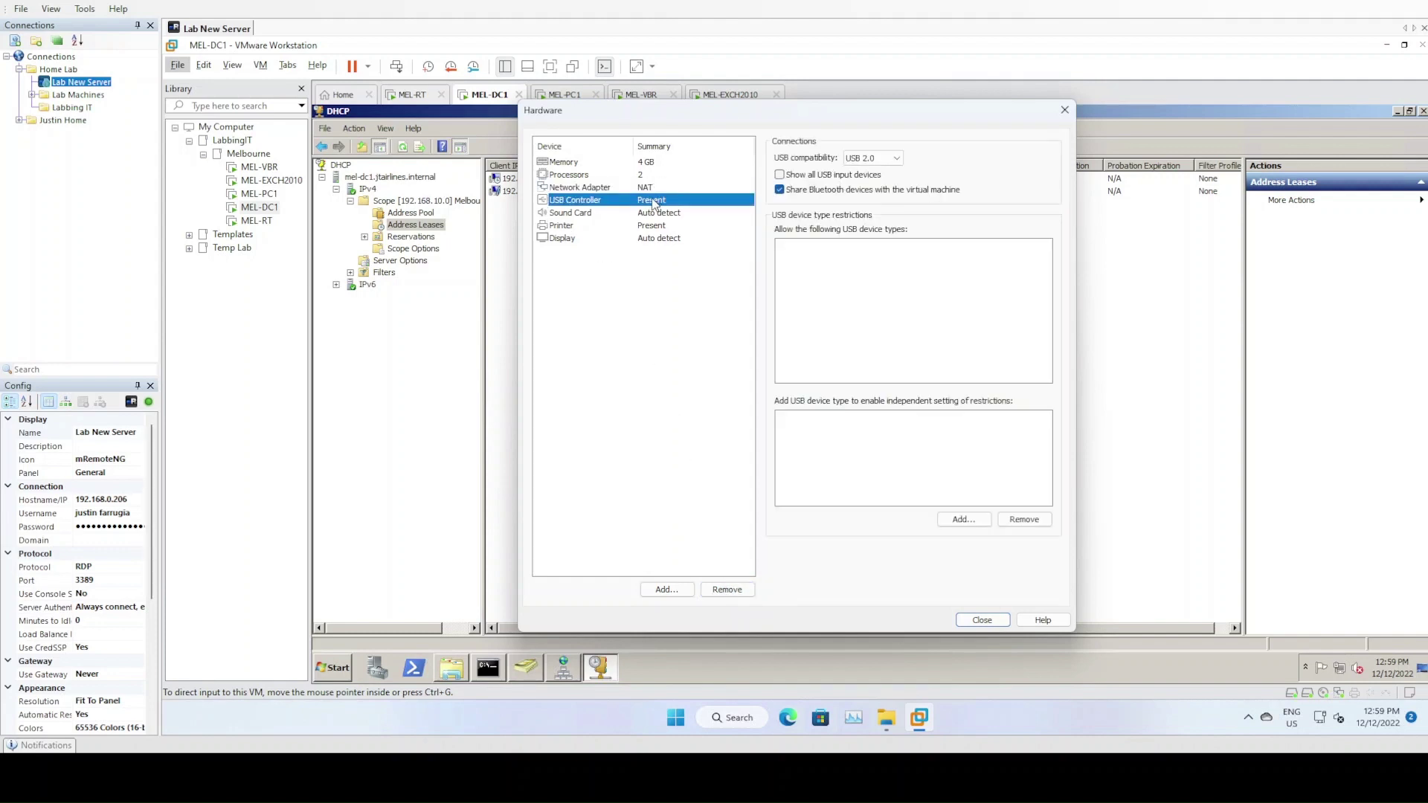
left_click(720, 589)
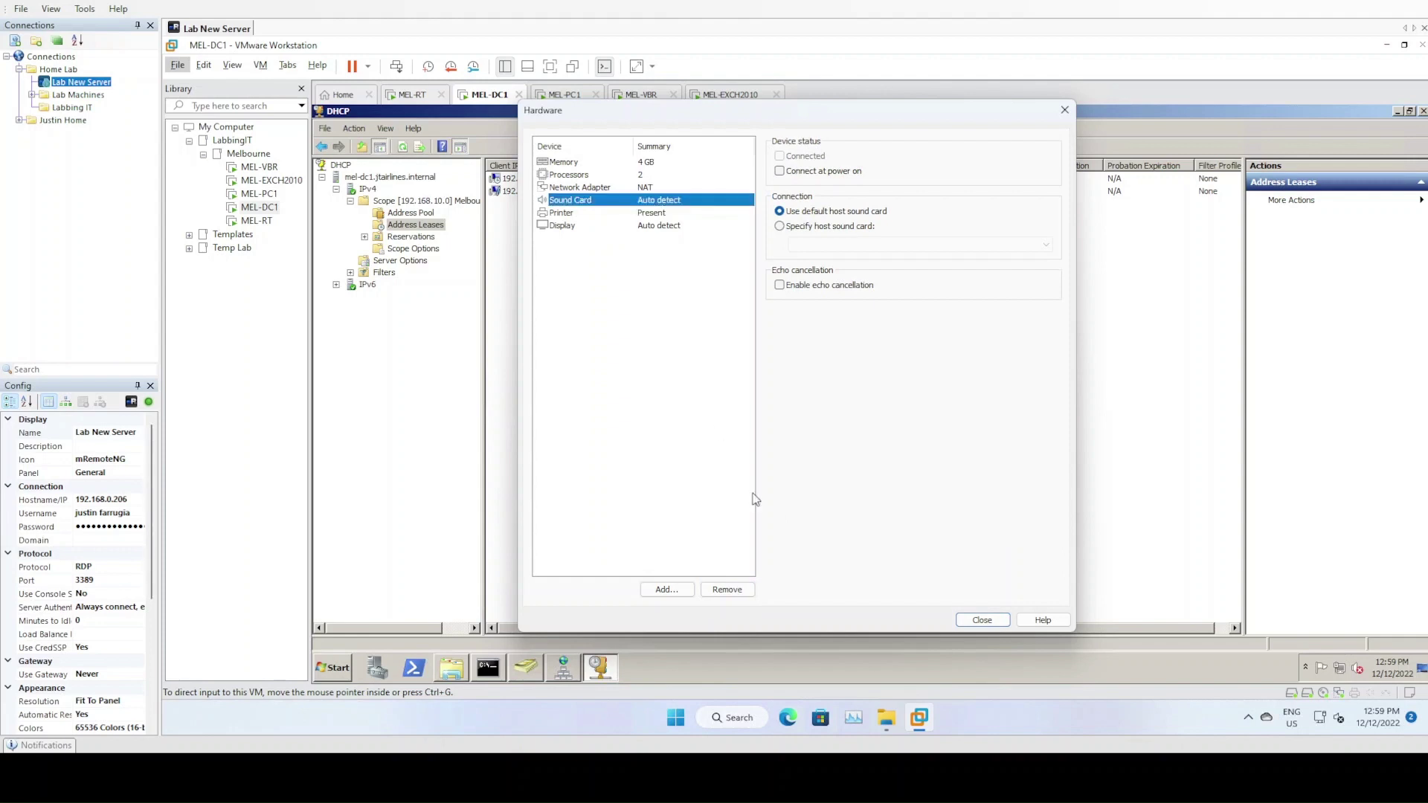
left_click(733, 591)
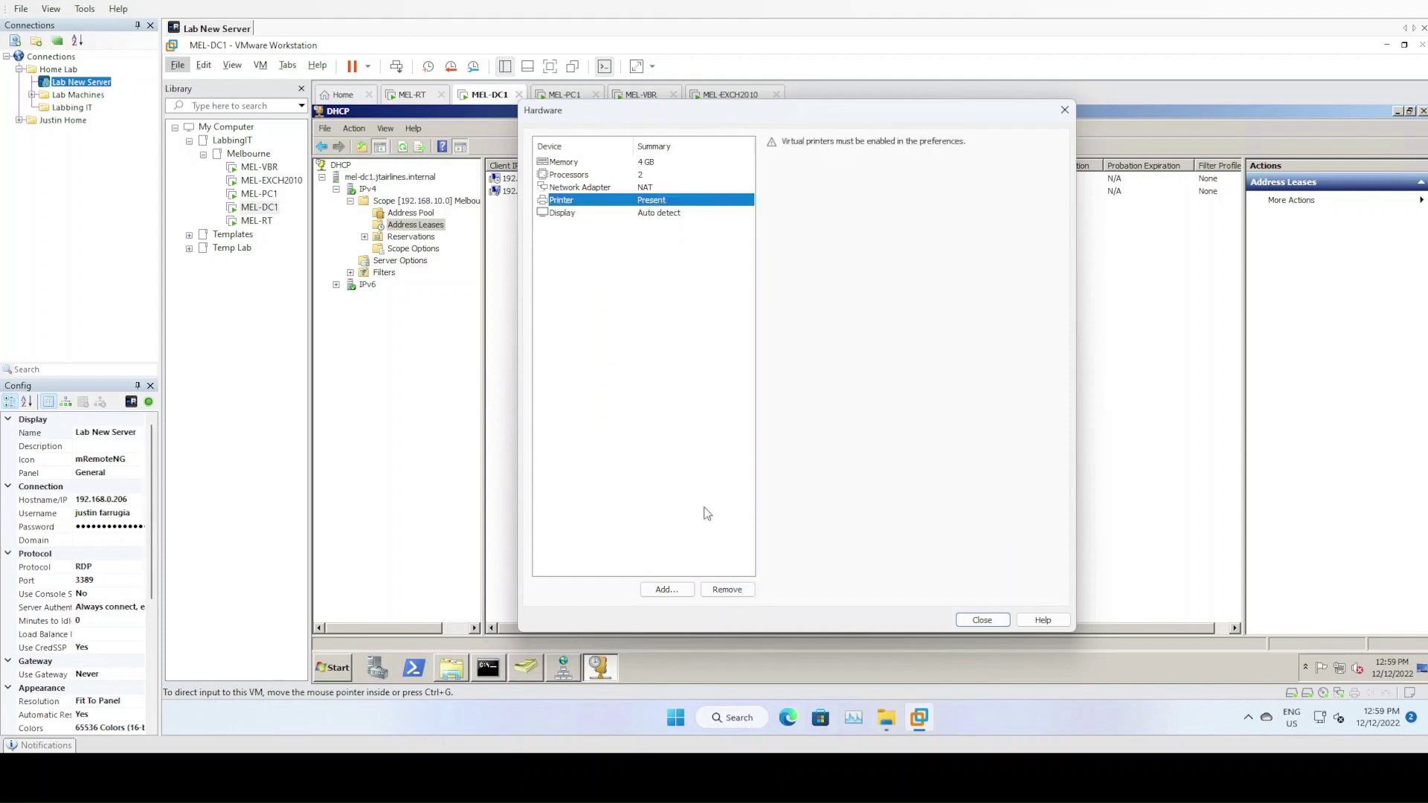
left_click(730, 589)
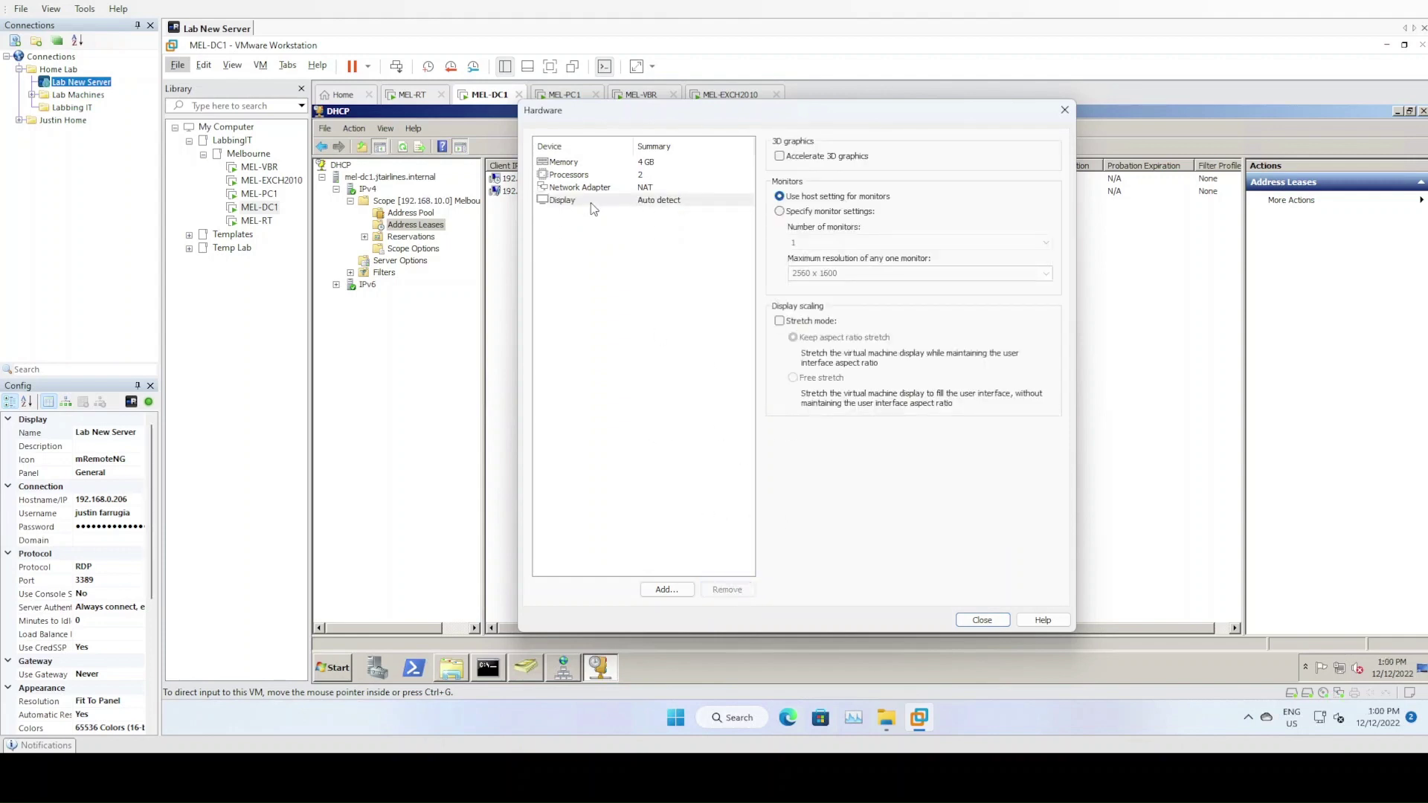
left_click(666, 589)
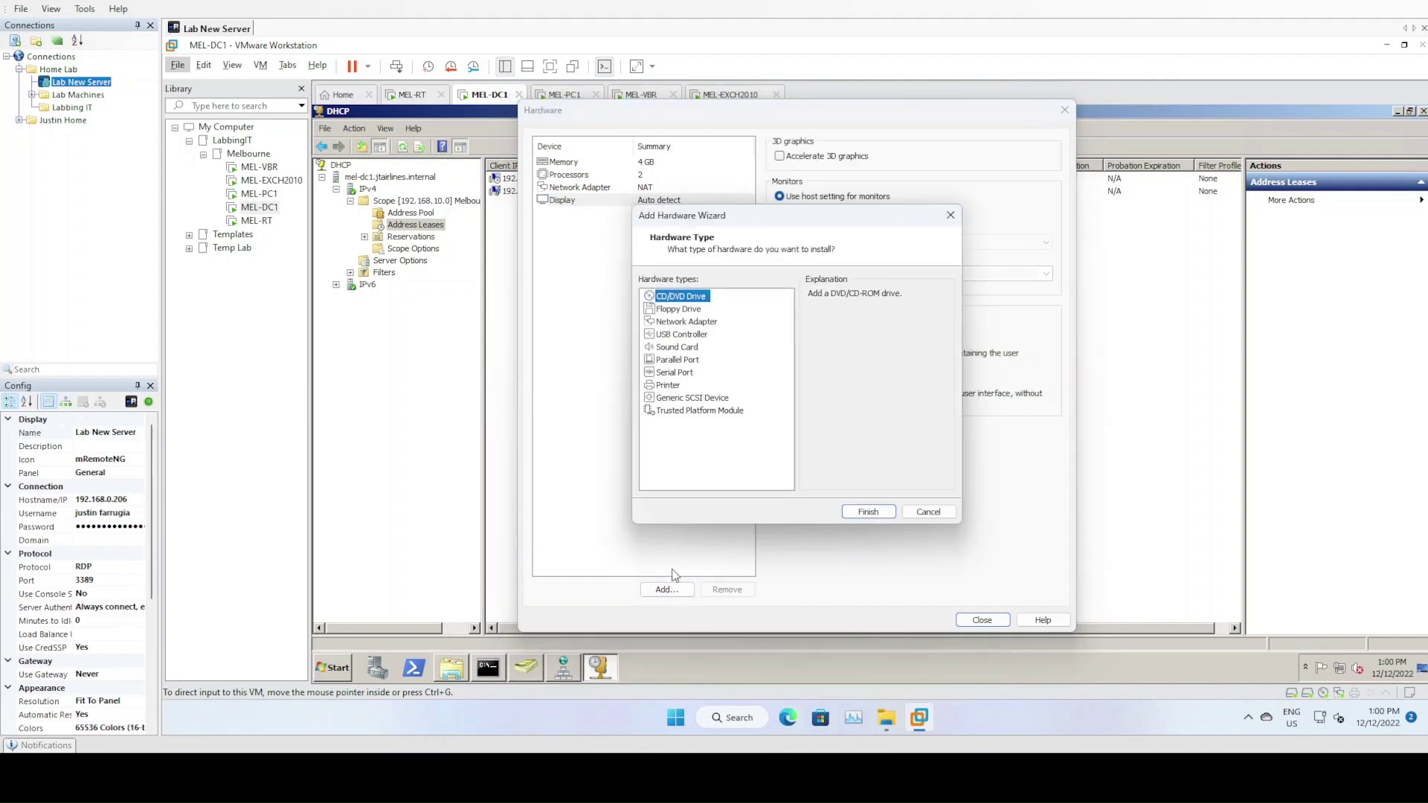
left_click(686, 322)
left_click(880, 509)
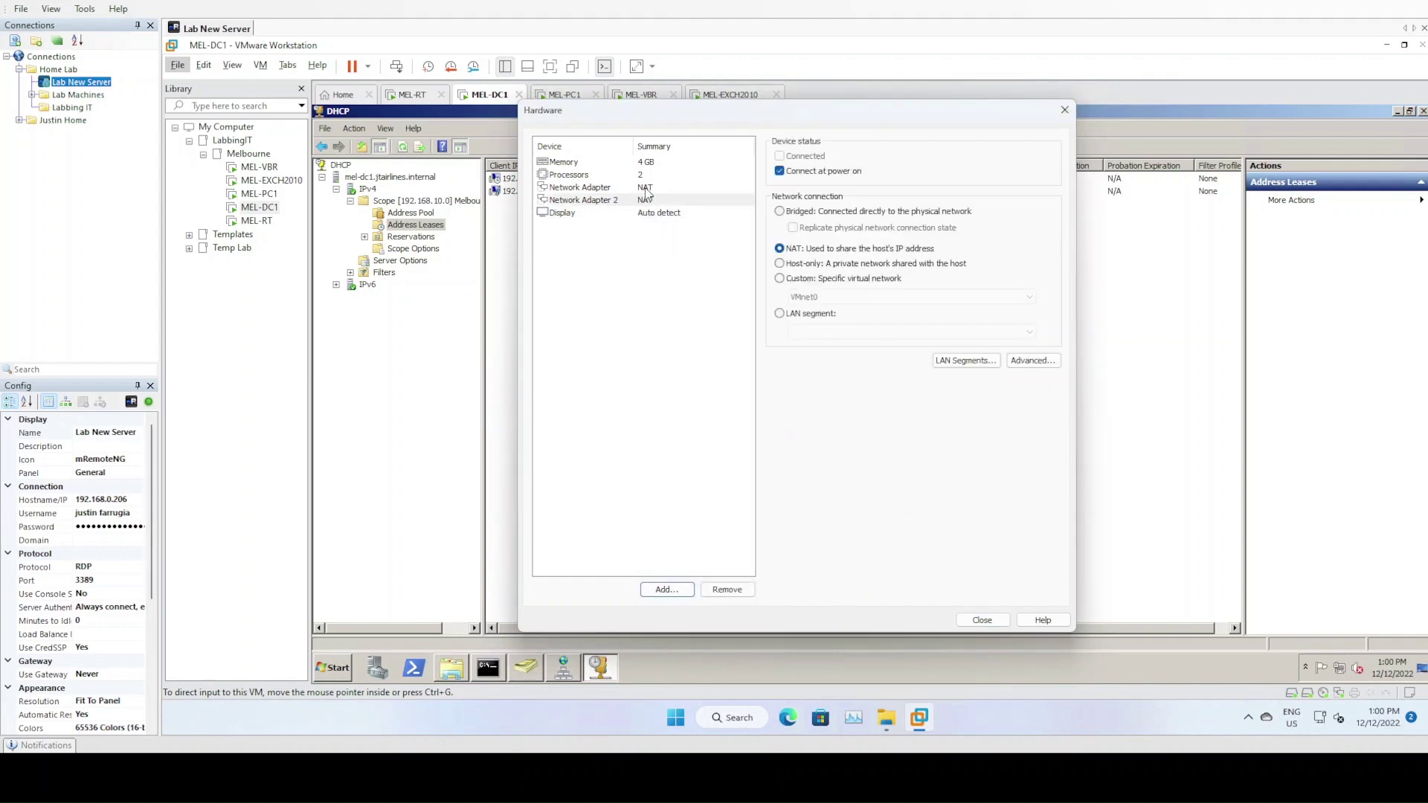
Put both network adapters on LAN segment LabbingIT-Melbourne and finish creating MEL-VSA1
left_click(822, 313)
left_click(830, 332)
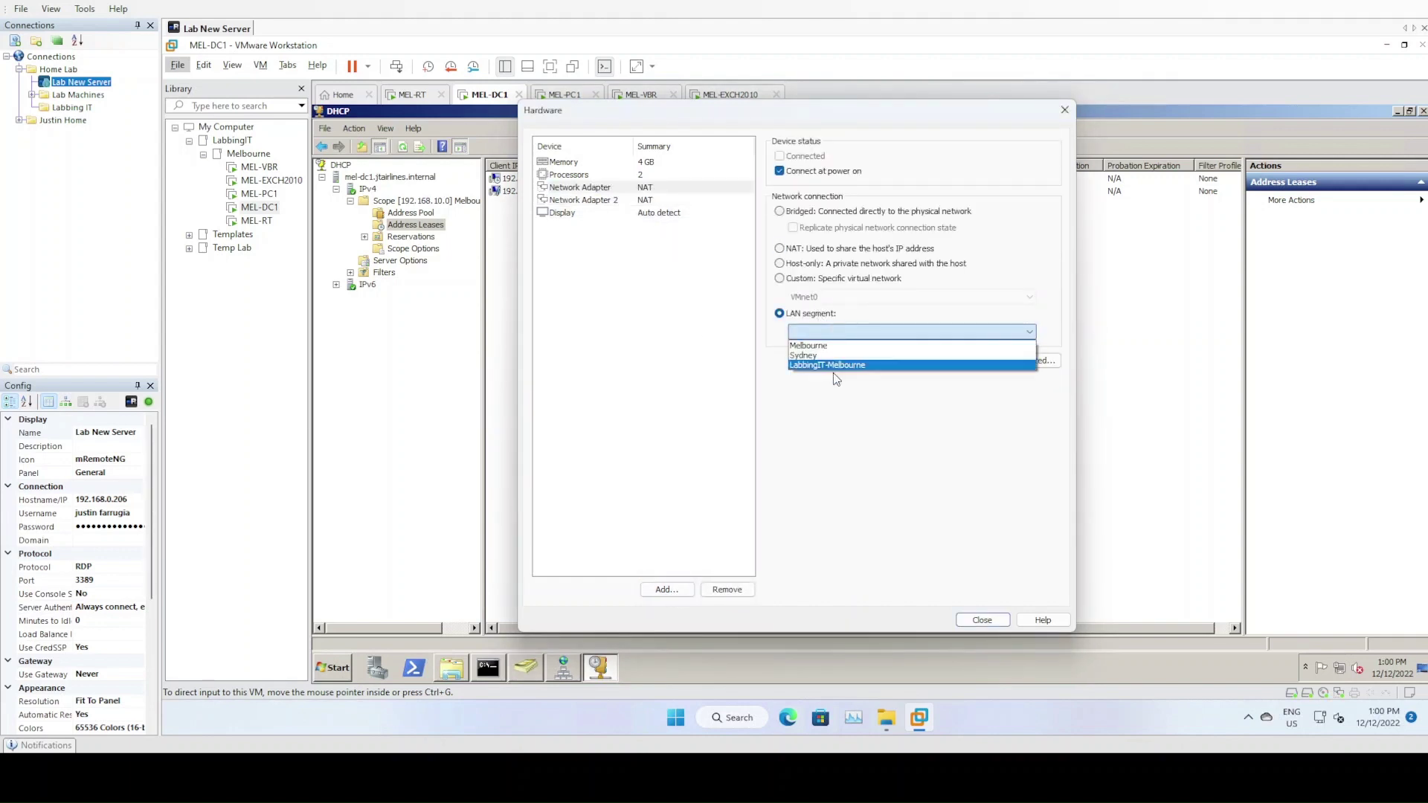
left_click(834, 366)
left_click(655, 200)
left_click(816, 314)
left_click(834, 335)
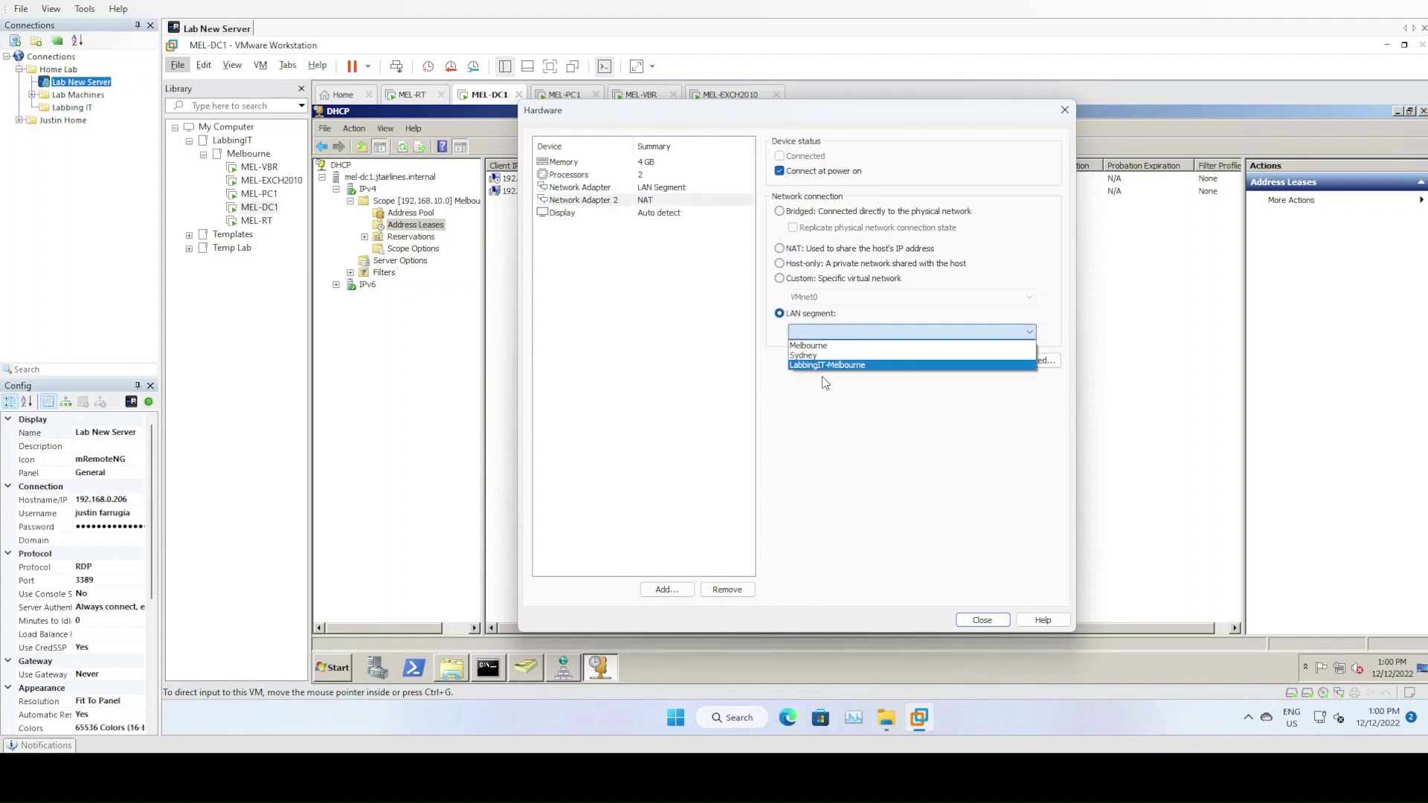
left_click(828, 365)
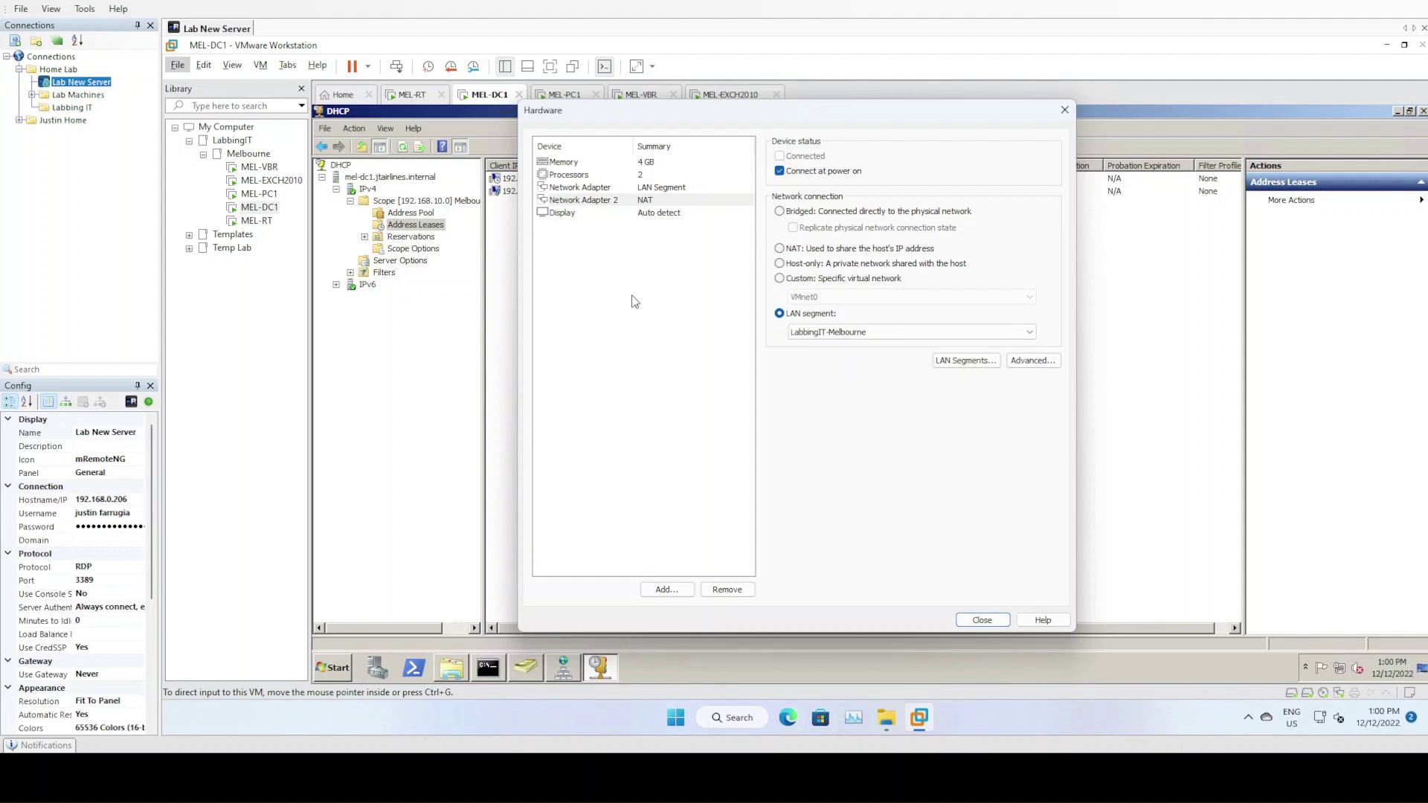
left_click(645, 187)
left_click(668, 201)
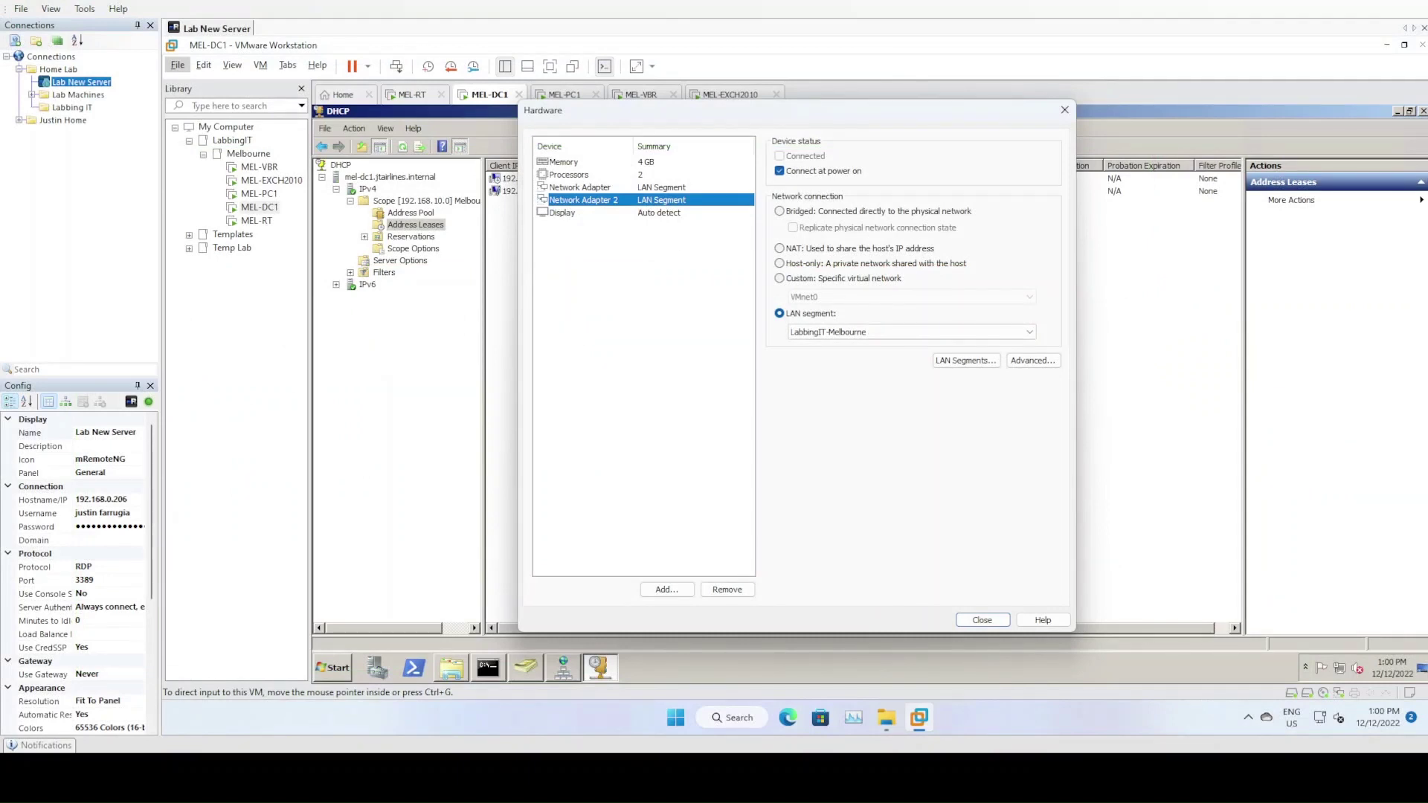
left_click(979, 622)
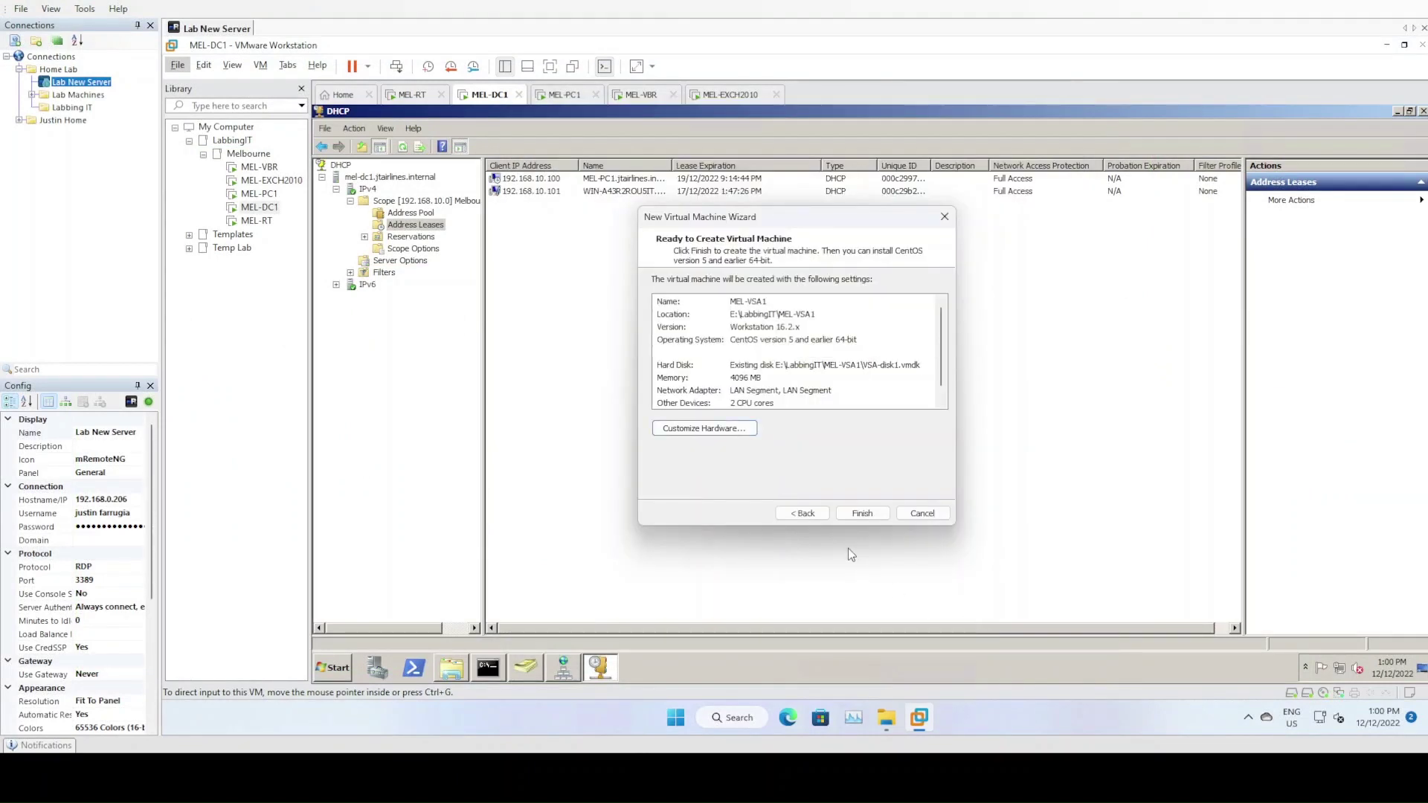
left_click(863, 514)
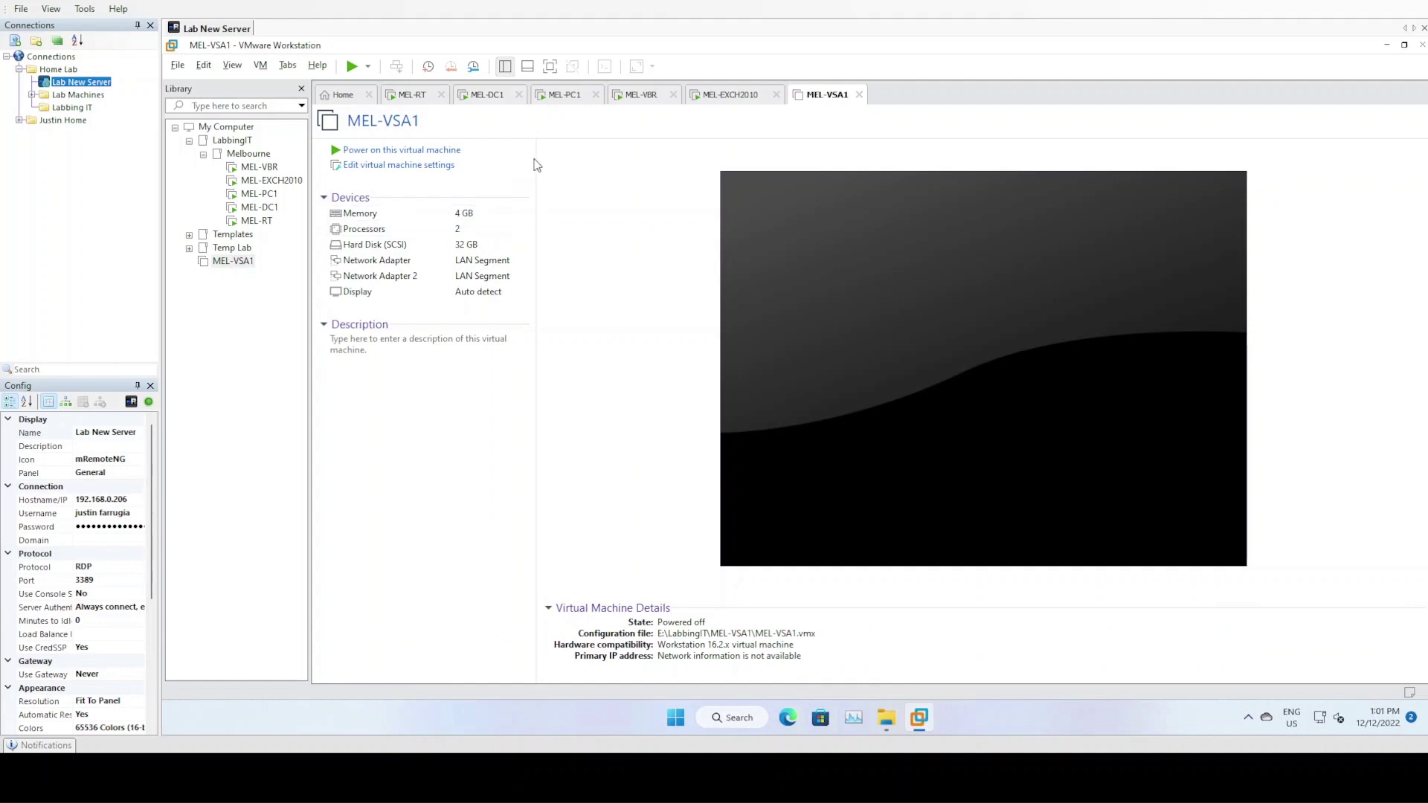
Take a snapshot of MEL-VSA1 named Snapshot 1, then power the VM on
right_click(824, 97)
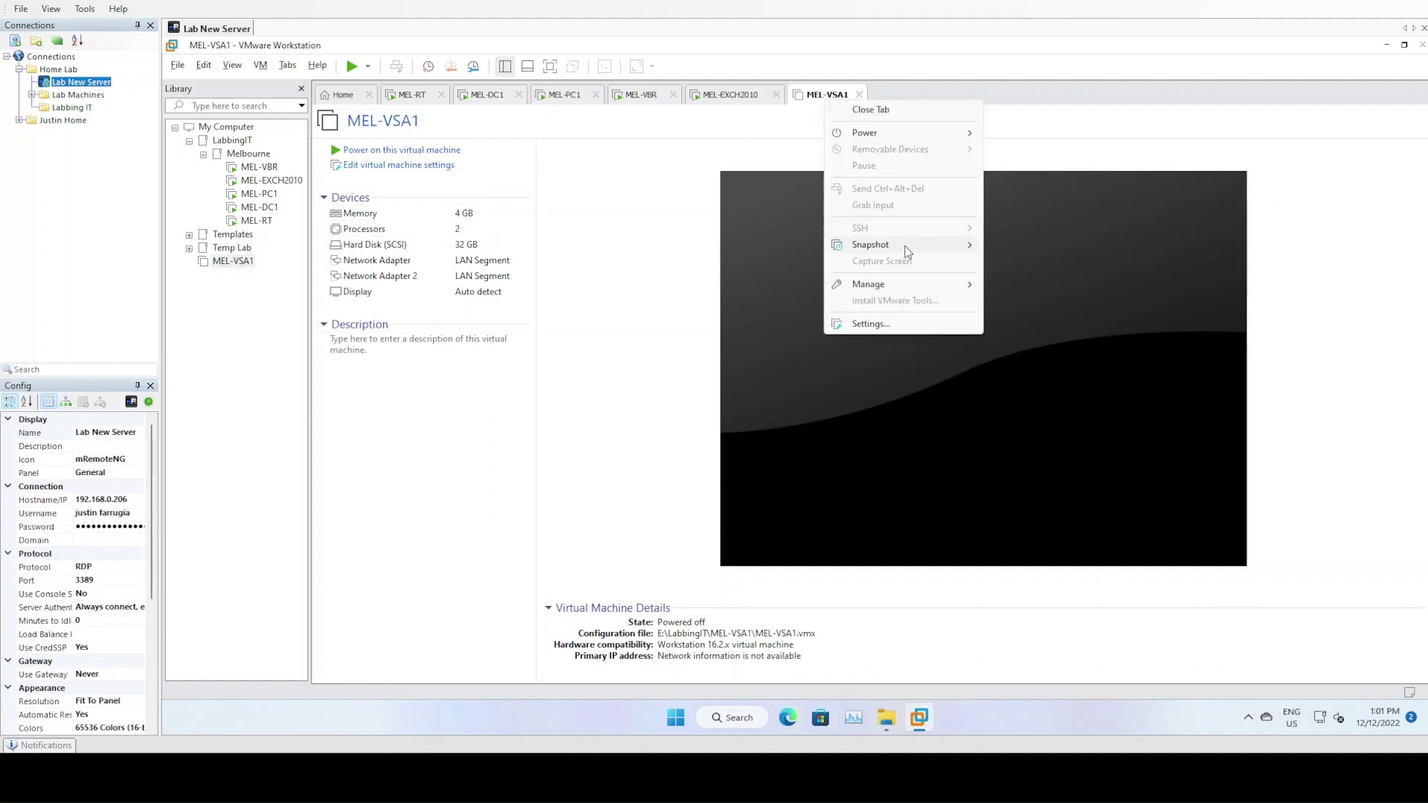
mouse_move(906, 252)
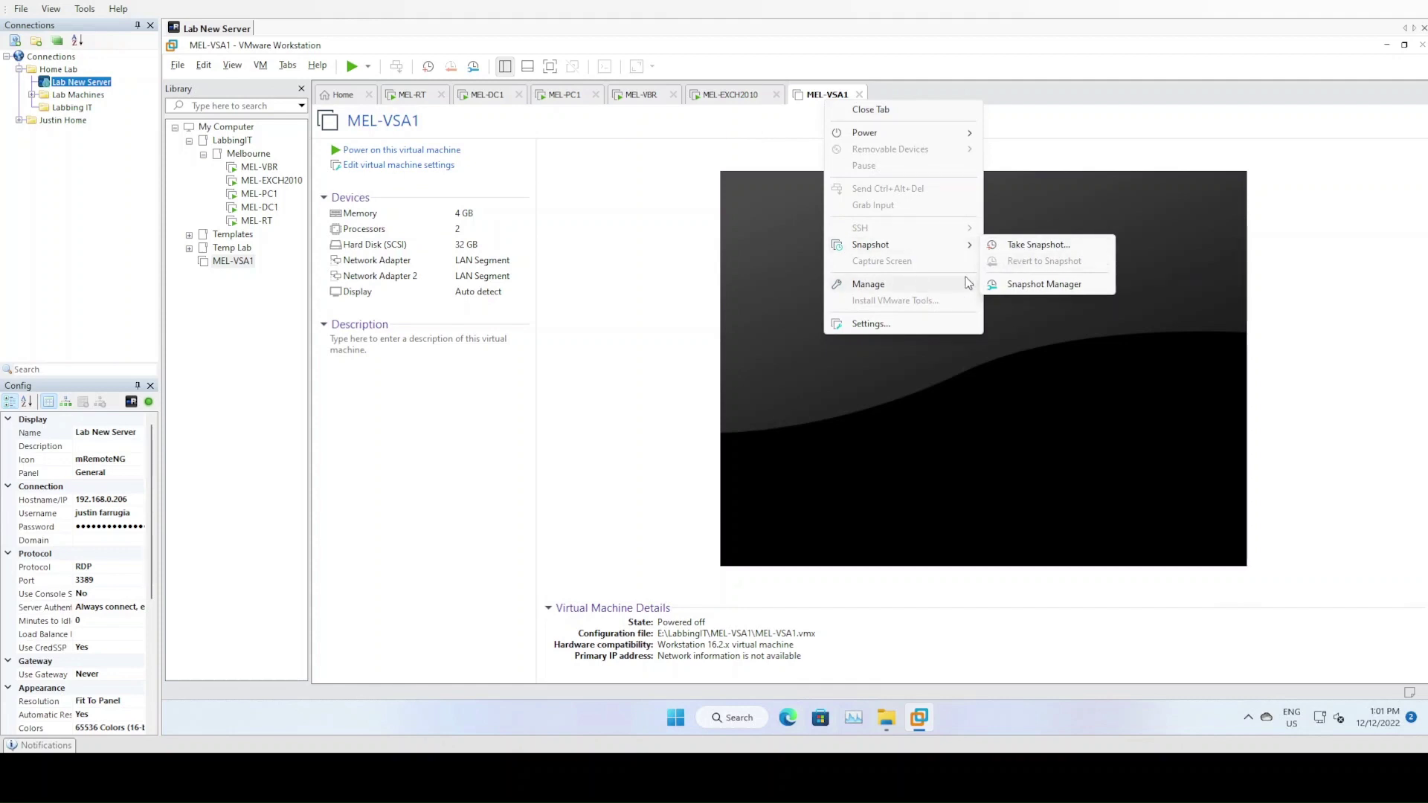
left_click(1030, 248)
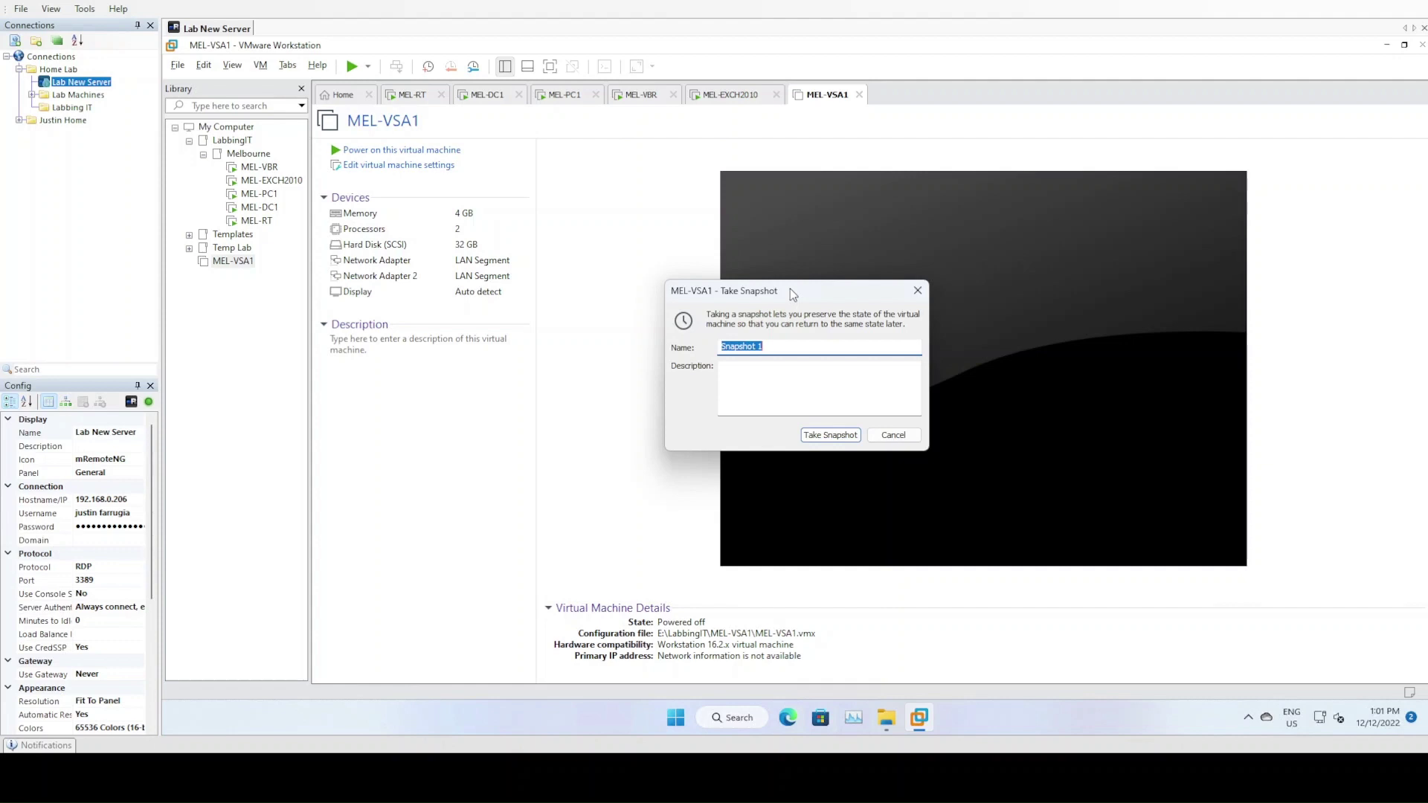
left_click(856, 440)
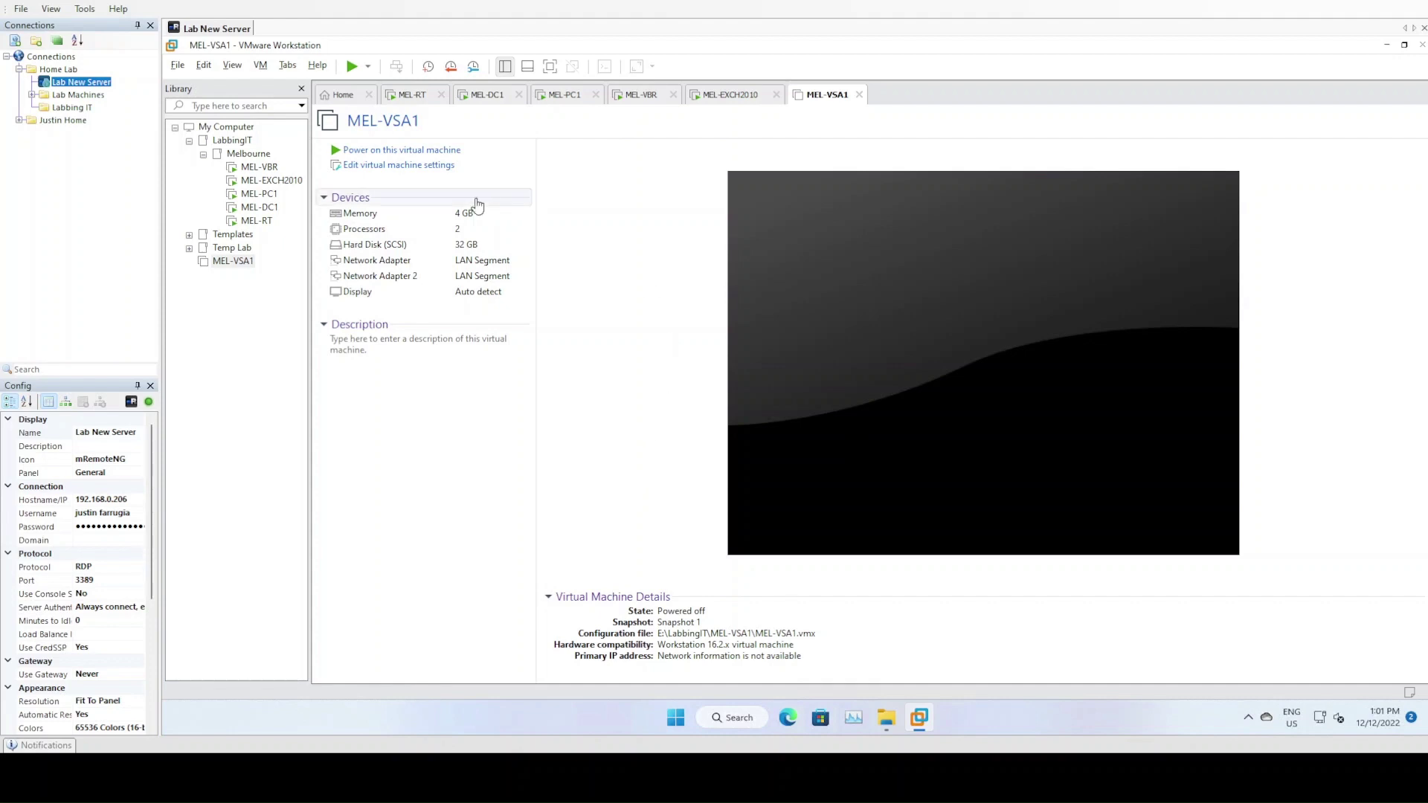
left_click(420, 154)
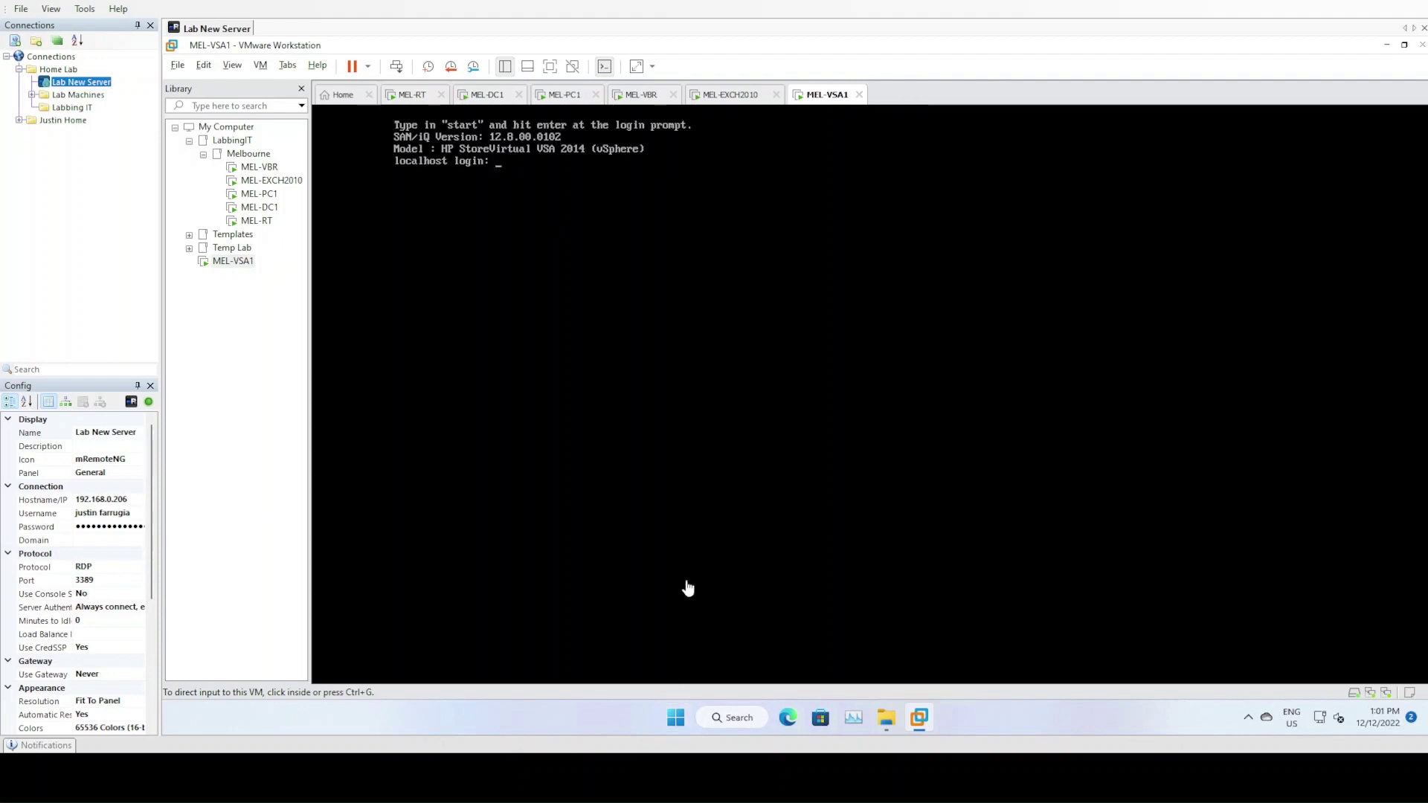
Enter 'start' at the MEL-VSA1 console's localhost login prompt
left_click(580, 178)
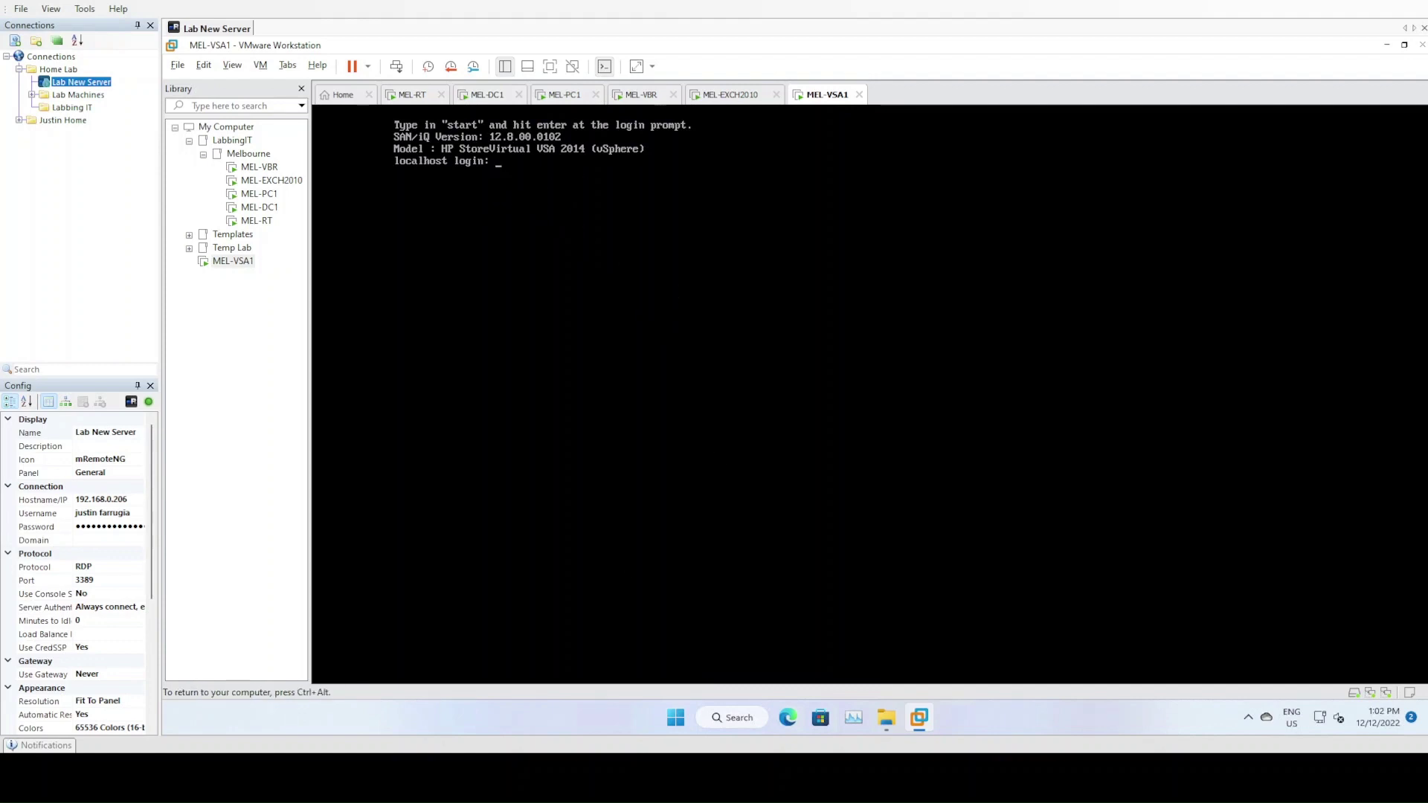
type("sta")
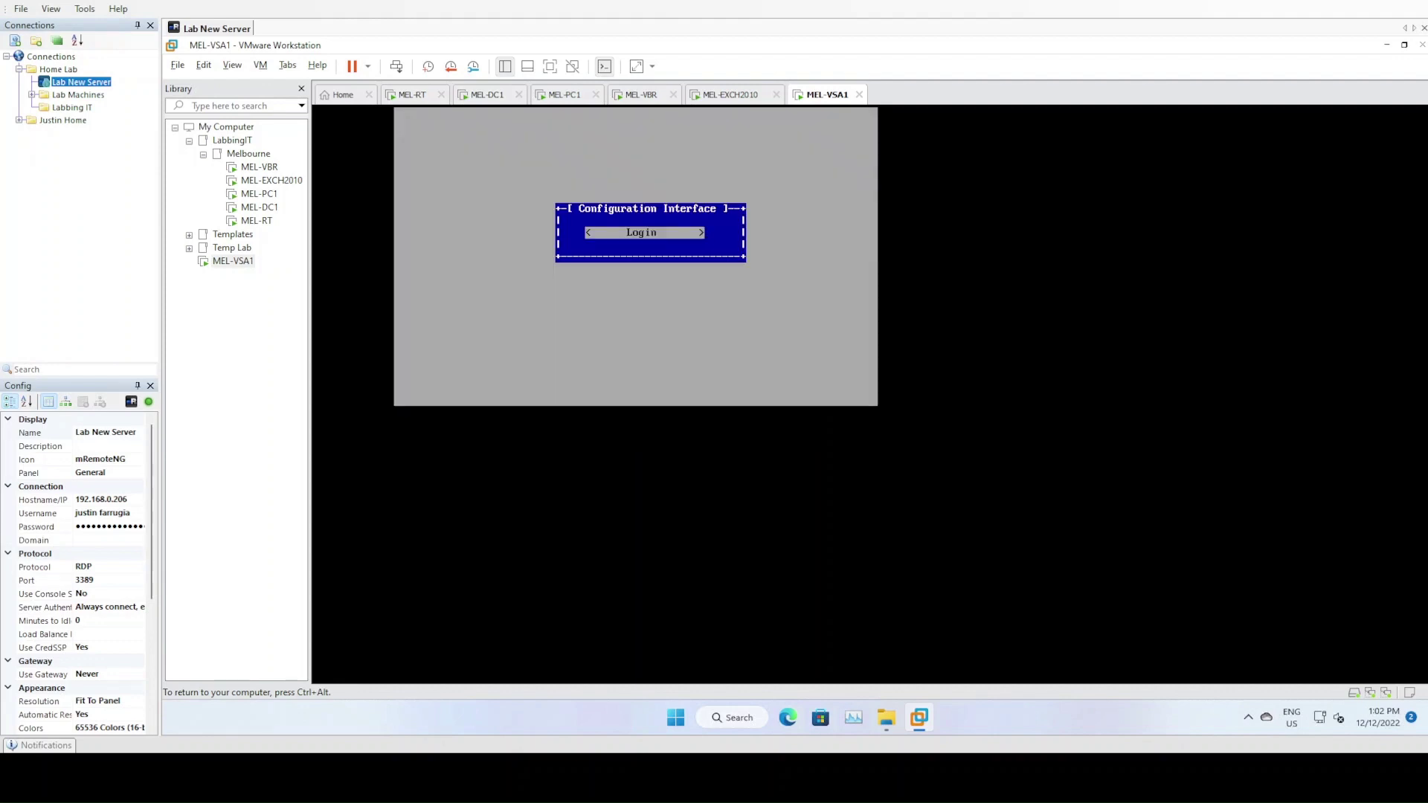
Log in, open eth0's TCP/IP settings and set hostname mel-vsa1.jtairlines.internal
key("Return")
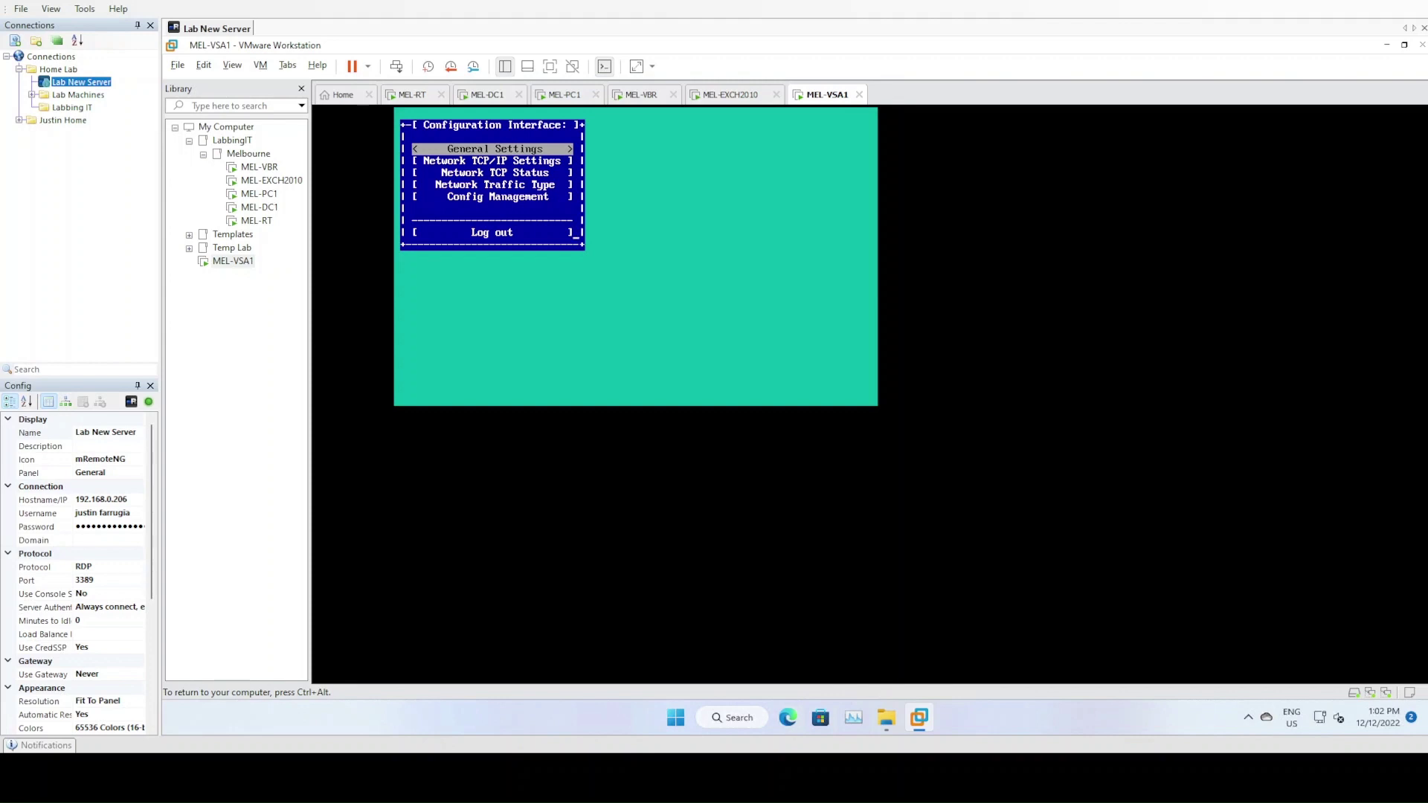
key("Down")
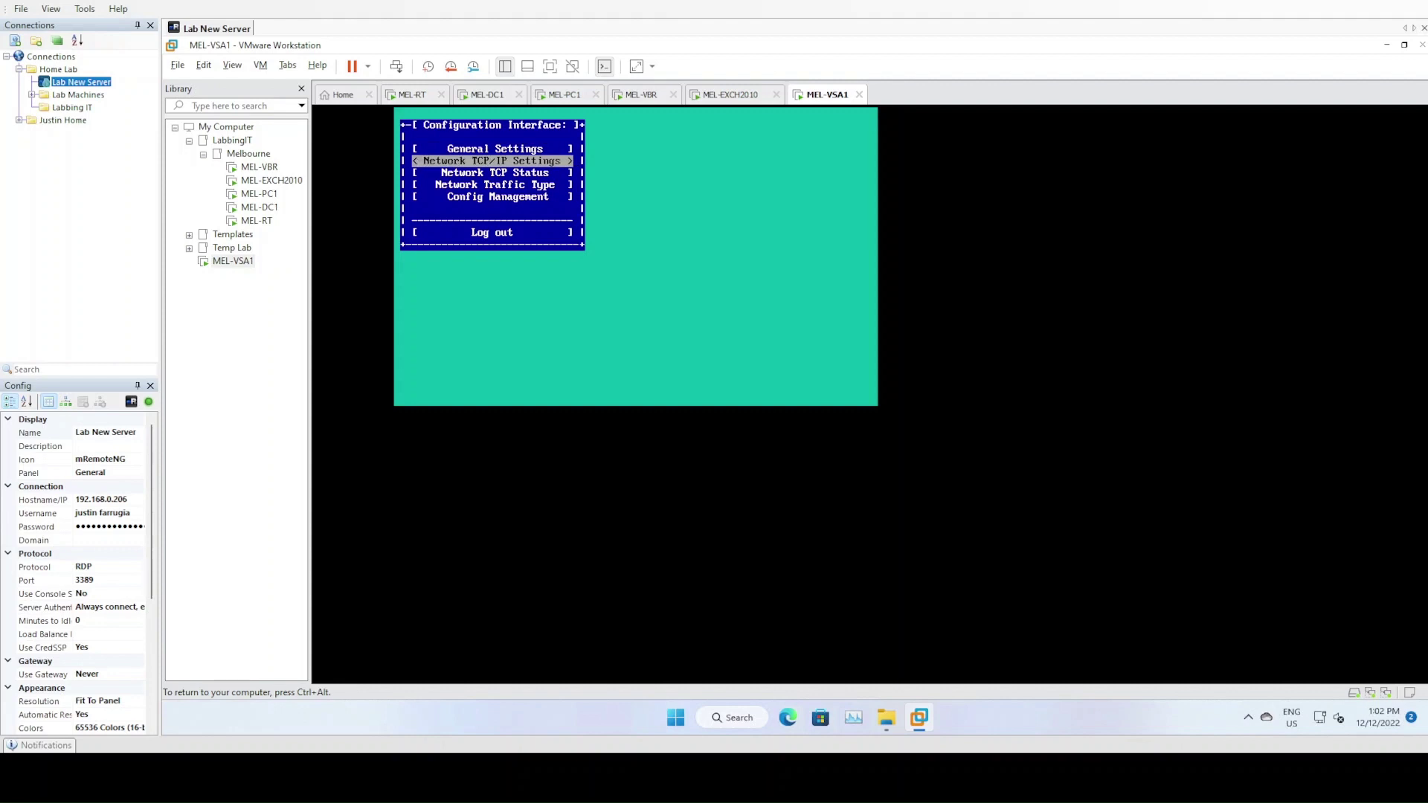
key("Return")
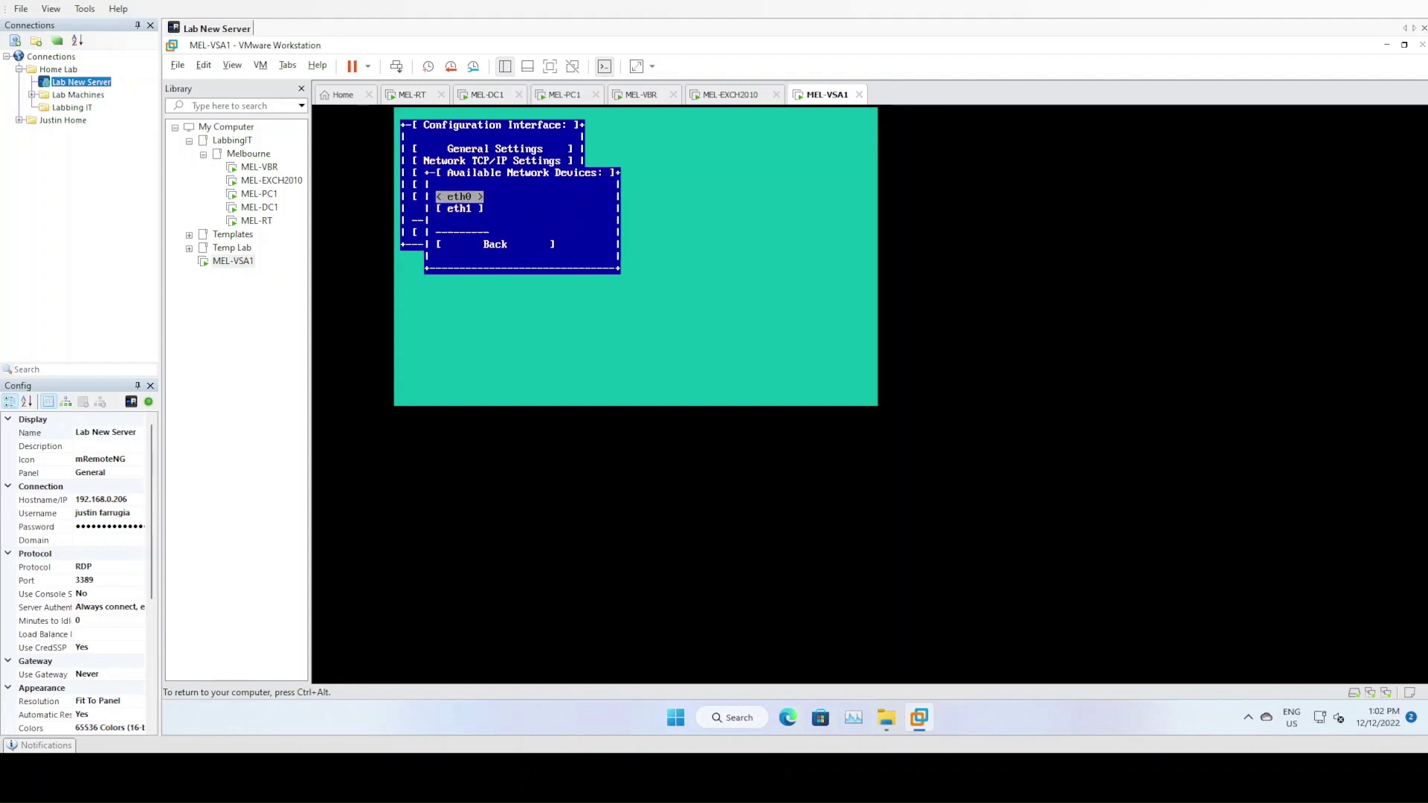
key("Return")
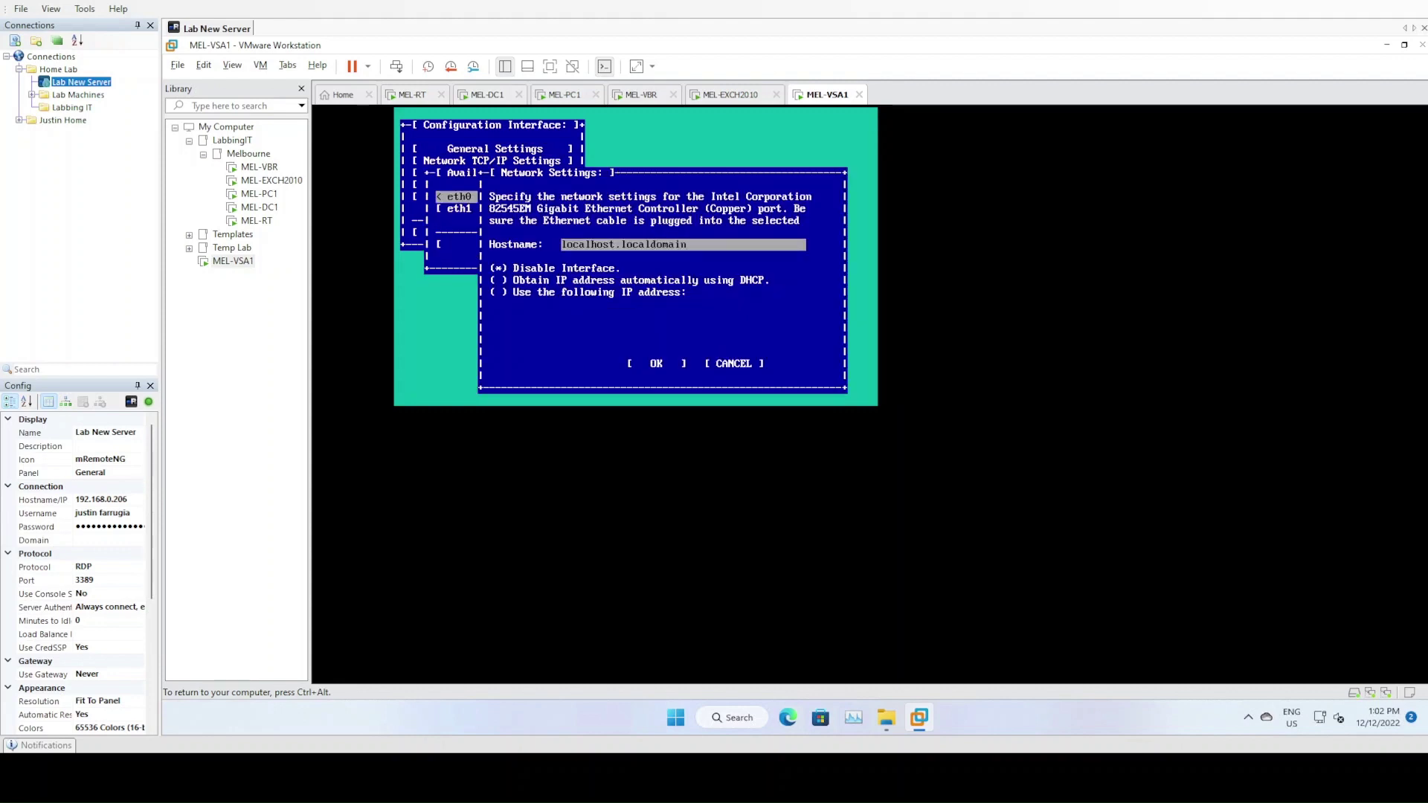
key("ctrl+alt")
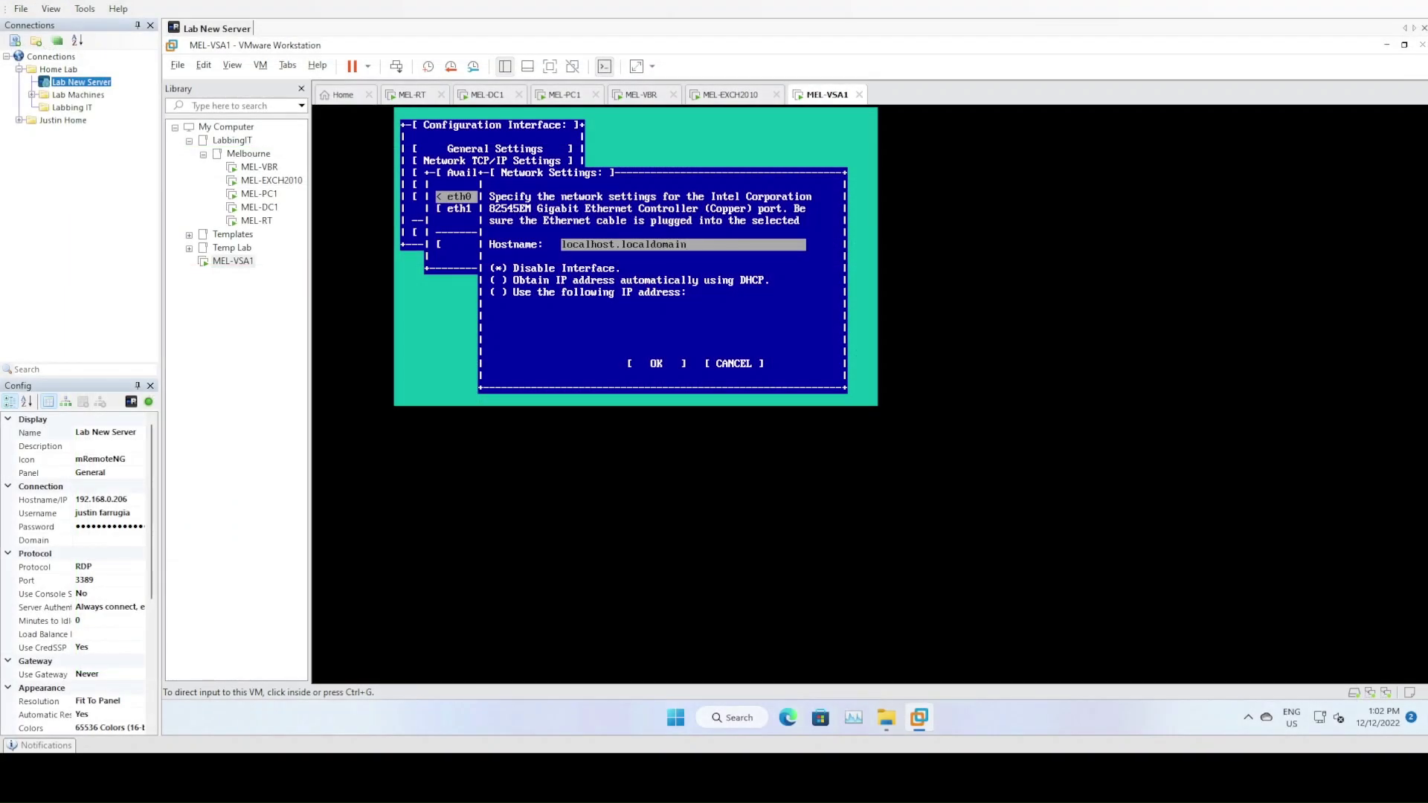
key("ctrl+g")
key("BackSpace")
key("BackSpace")
key("BackSpace")
key("BackSpace")
key("BackSpace")
key("BackSpace")
key("BackSpace")
key("BackSpace")
key("BackSpace")
key("BackSpace")
key("BackSpace")
key("BackSpace")
key("BackSpace")
key("BackSpace")
key("BackSpace")
key("BackSpace")
key("BackSpace")
key("BackSpace")
key("BackSpace")
key("BackSpace")
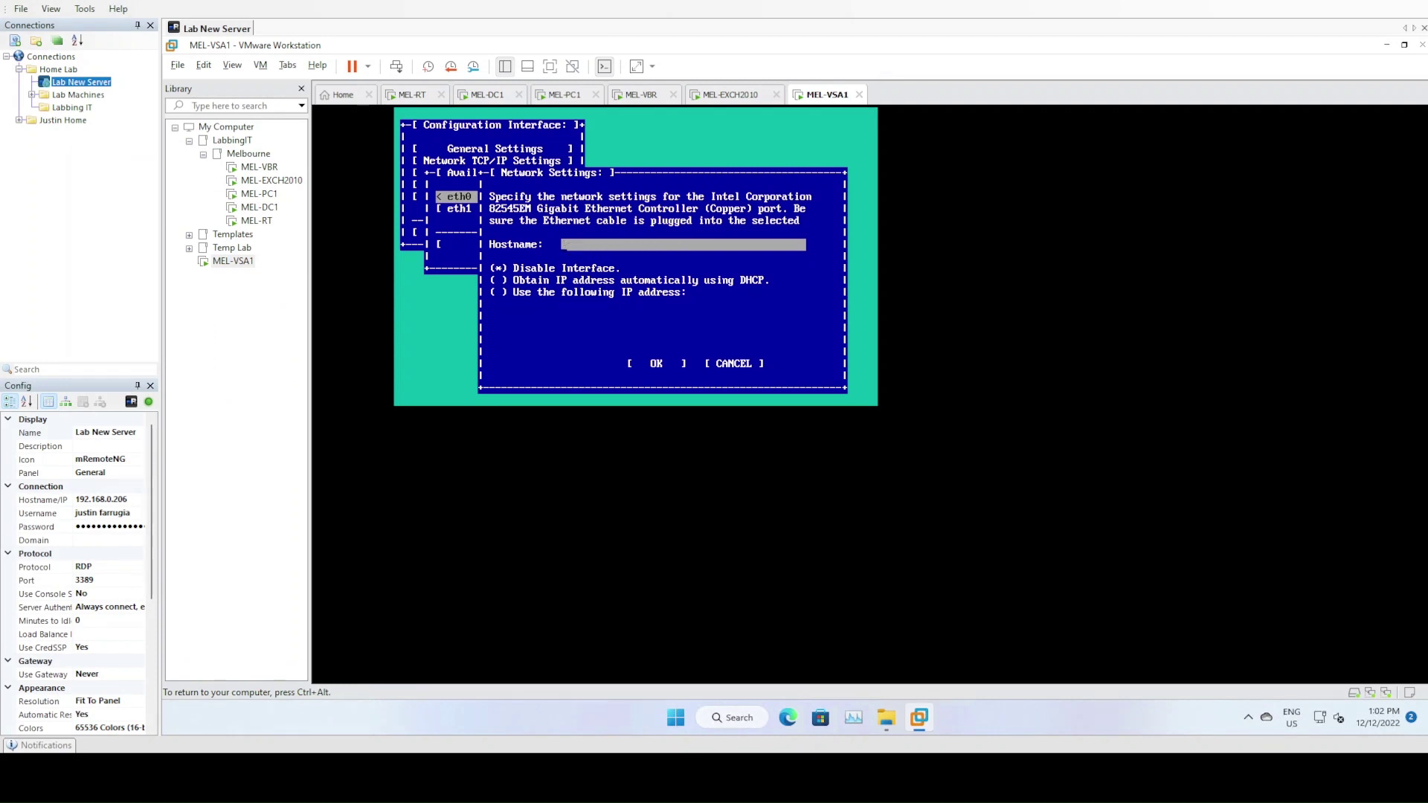
type("mel-vsa1.jtairlines.interna")
Give eth0 static IP 192.168.10.13, mask 255.255.255.0, gateway 192.168.10.1, and apply
key("Tab")
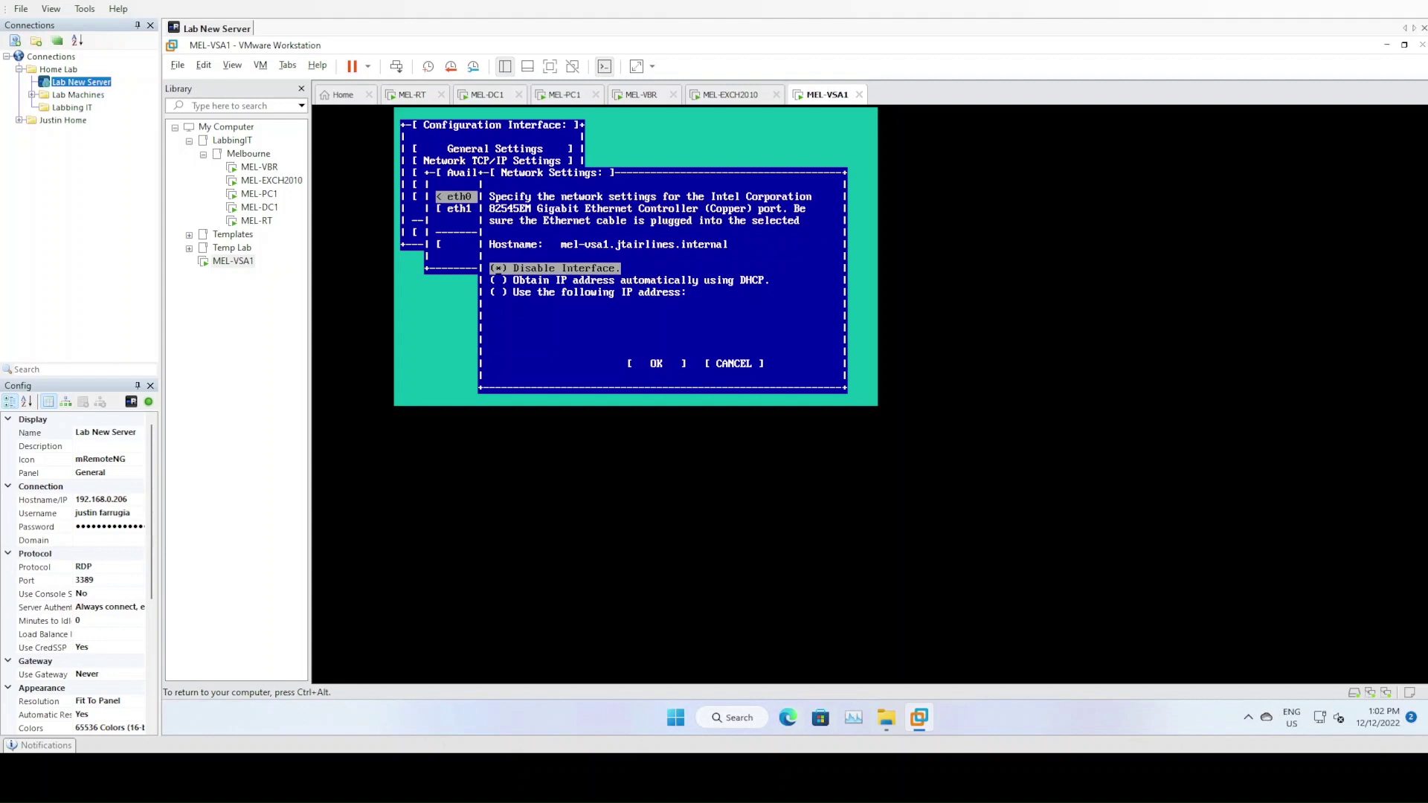
key("Down")
key("Down")
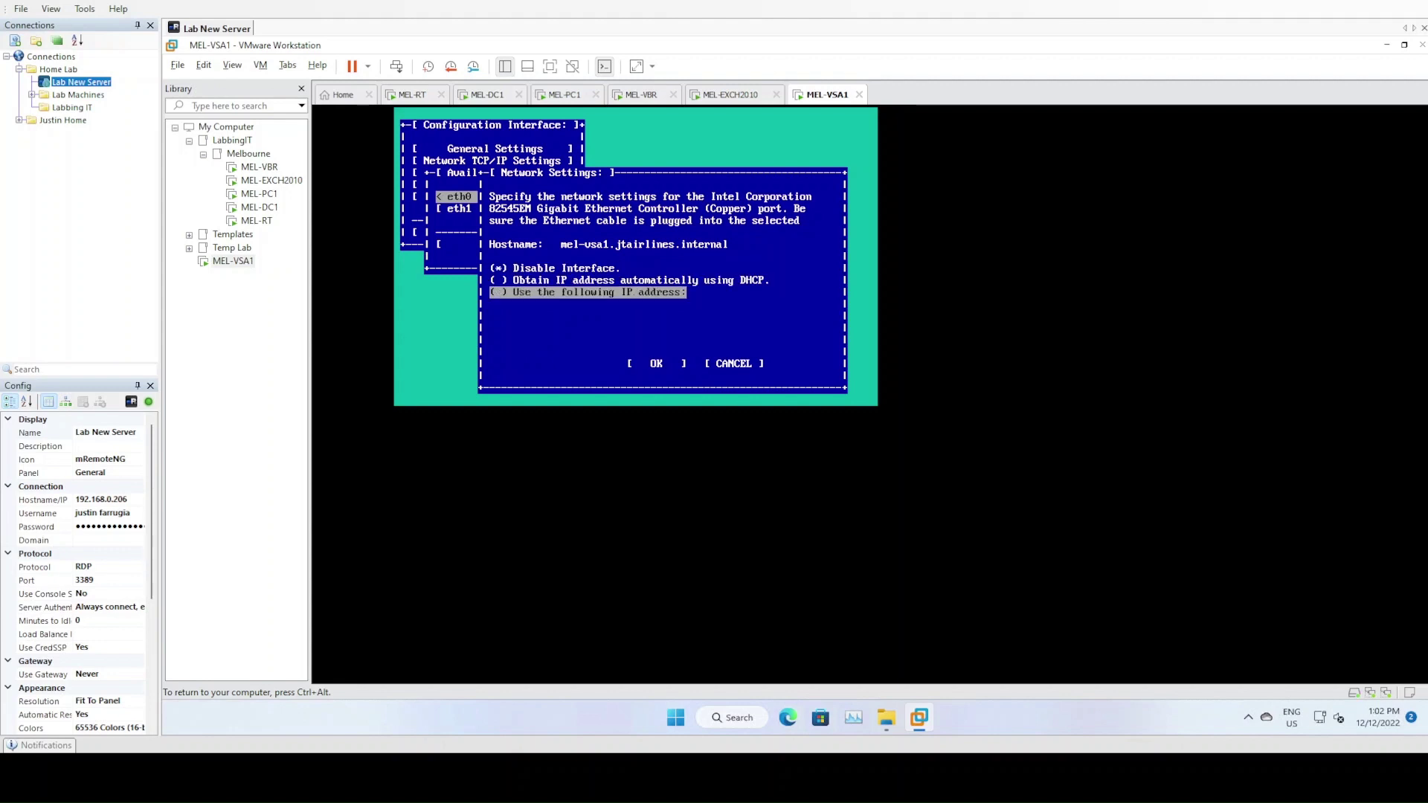
key("space")
key("Tab")
type("192.168.1013")
key("BackSpace")
key("BackSpace")
type(".13")
key("Tab")
type("255.255.255.")
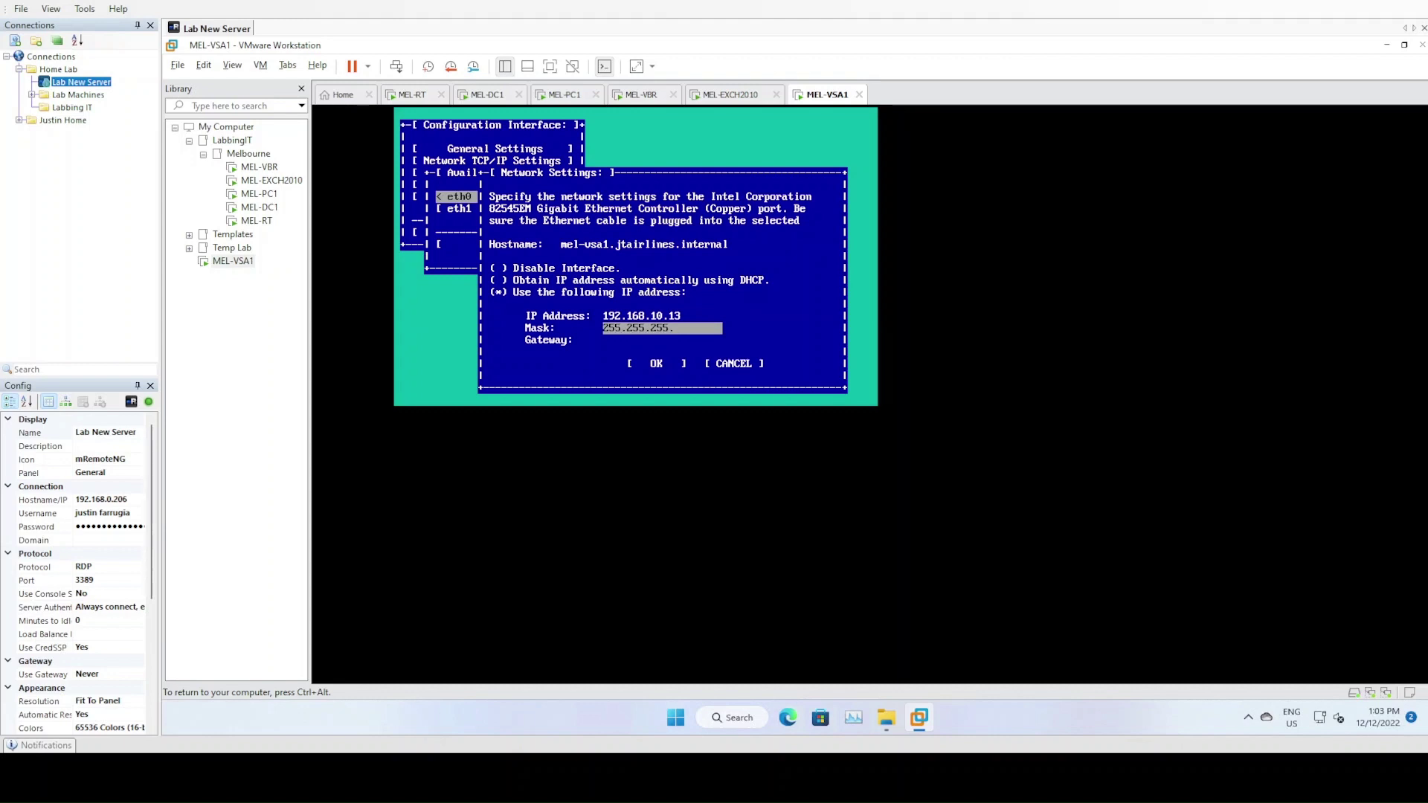
key("Tab")
type("19")
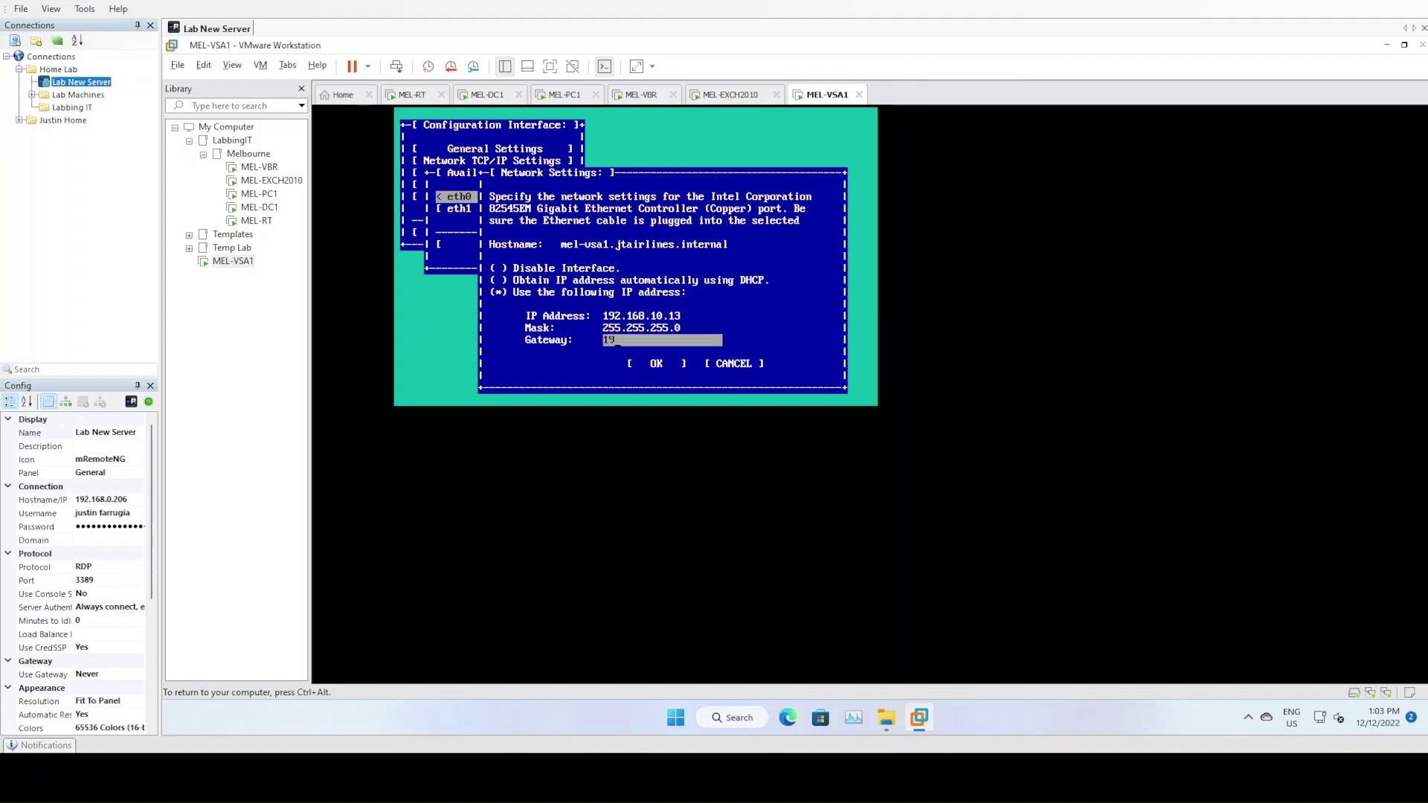
type("2.168.10.1")
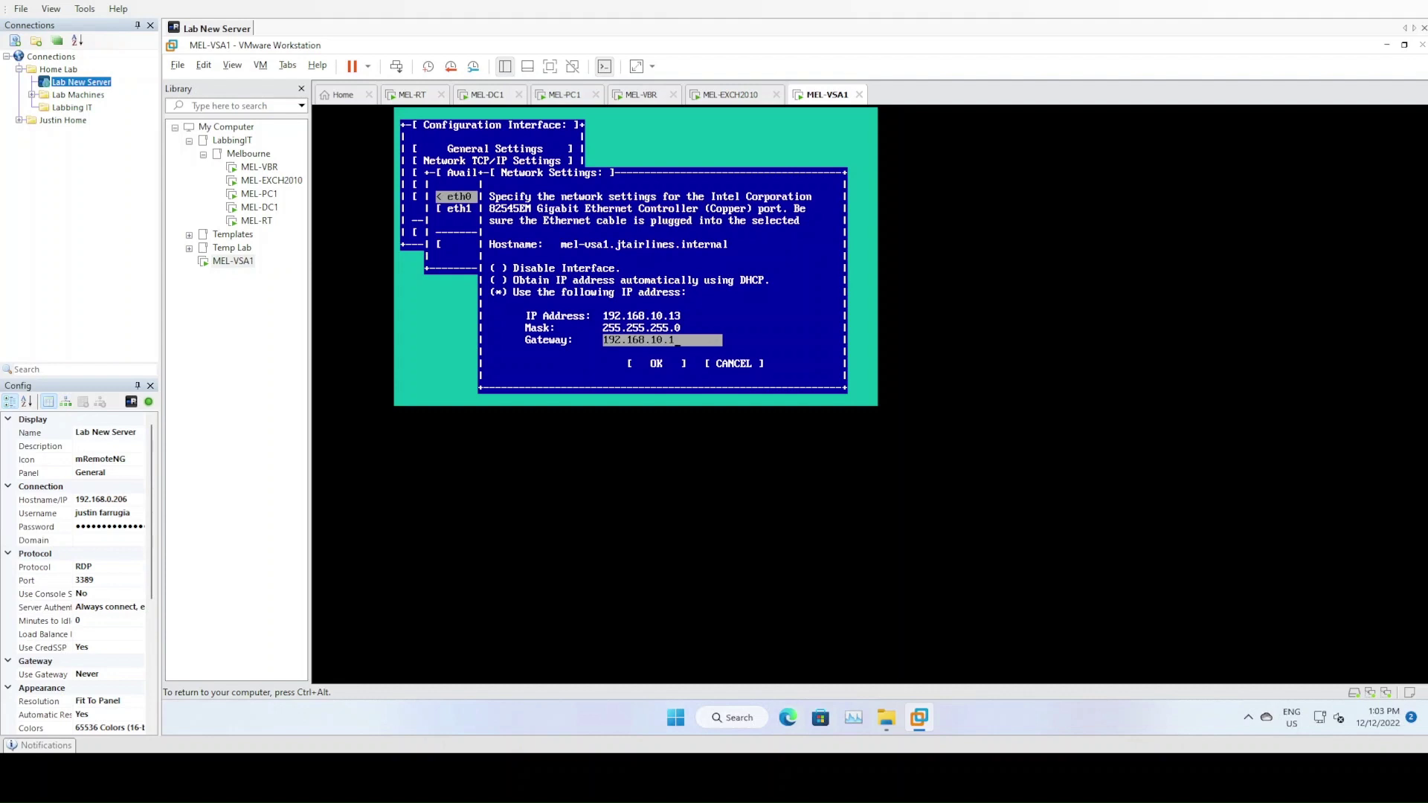
key("Tab")
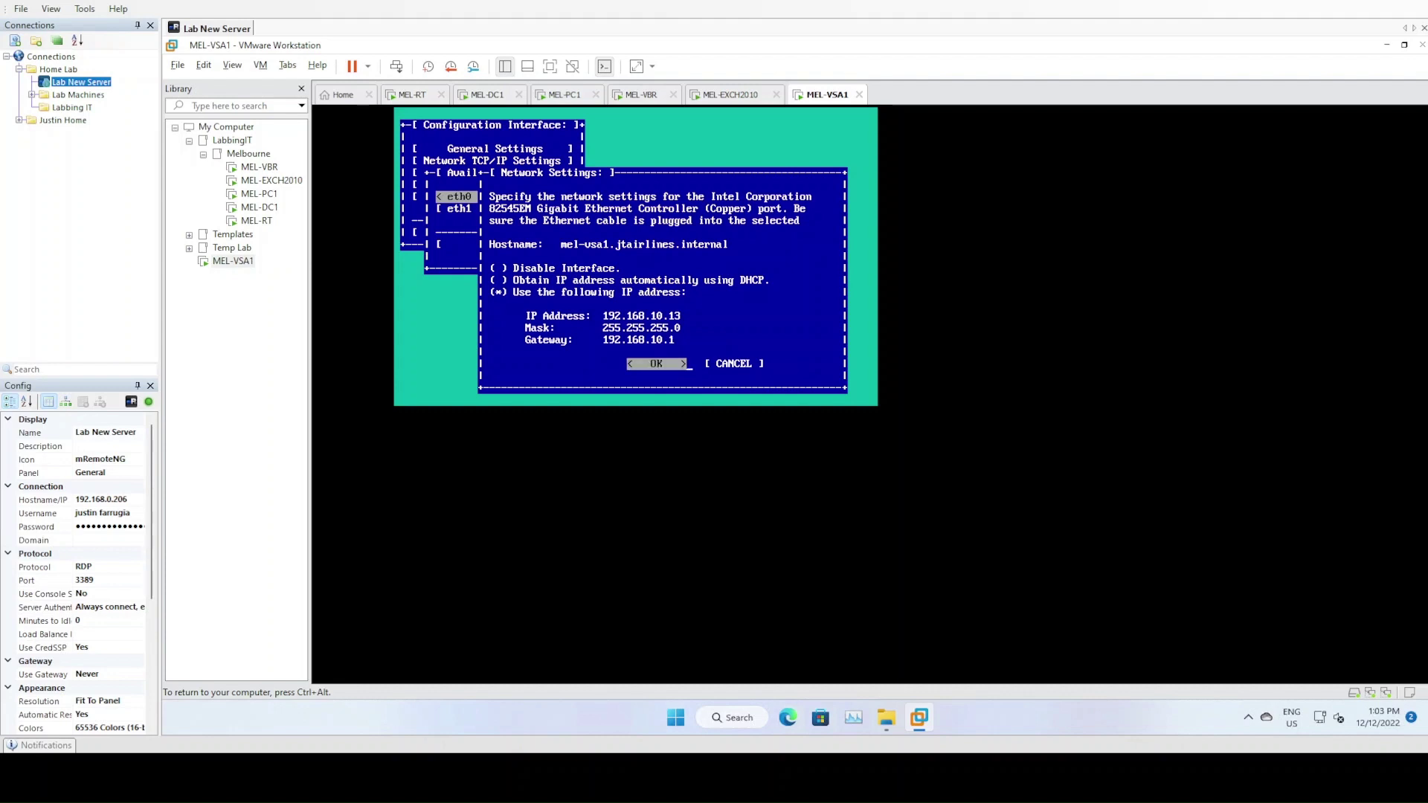
key("Return")
key("Return")
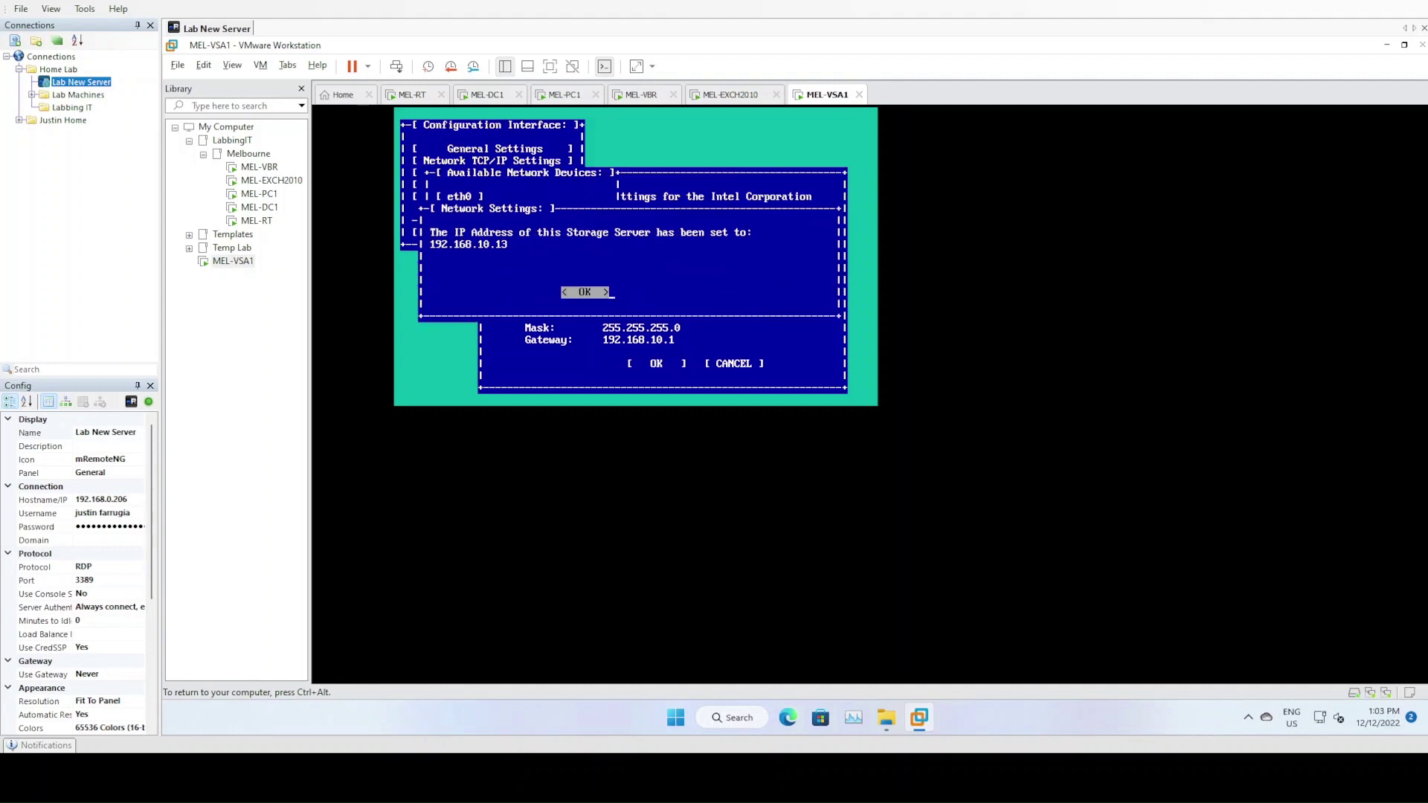
key("Return")
key("Down")
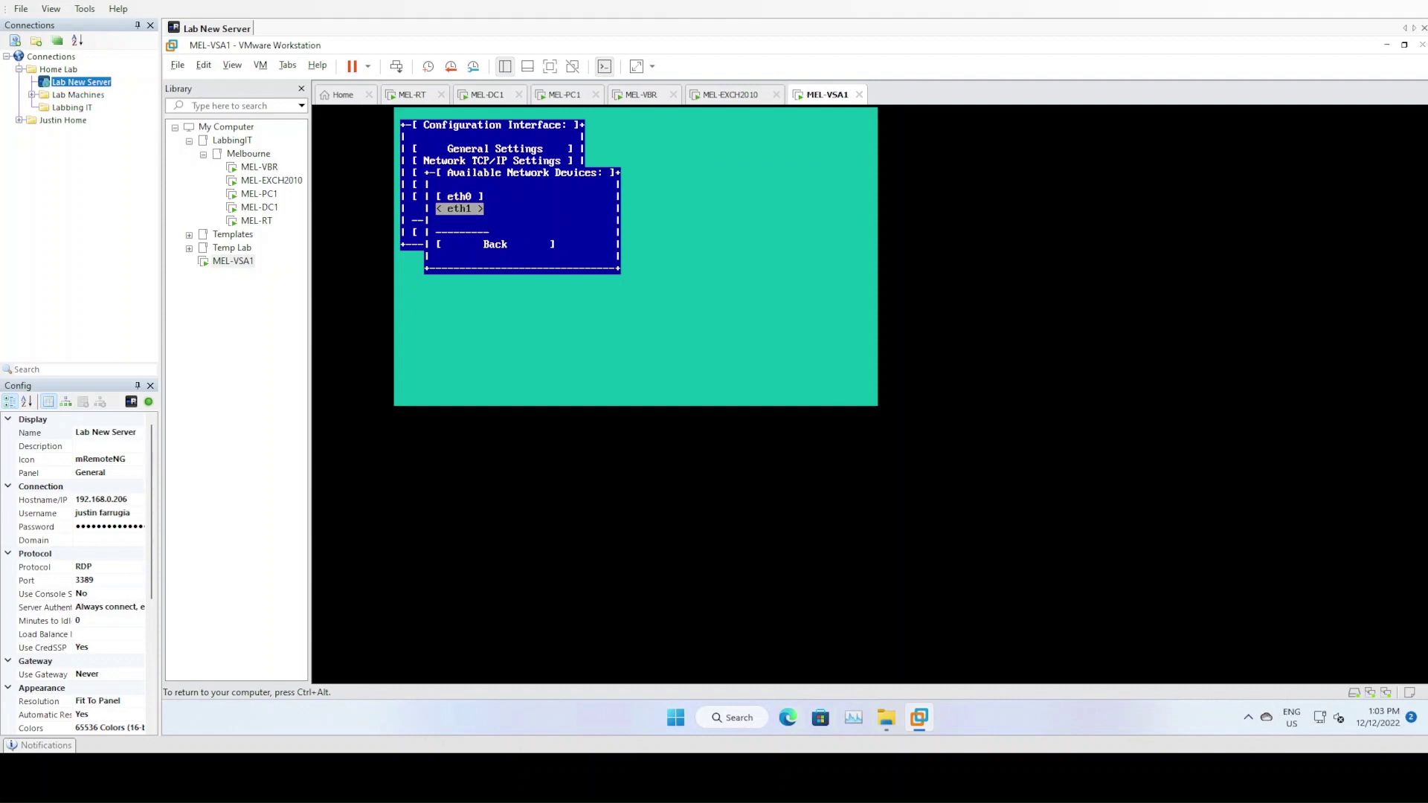
Set eth1 to static IP 192.168.11.13 with no gateway and apply
key("Return")
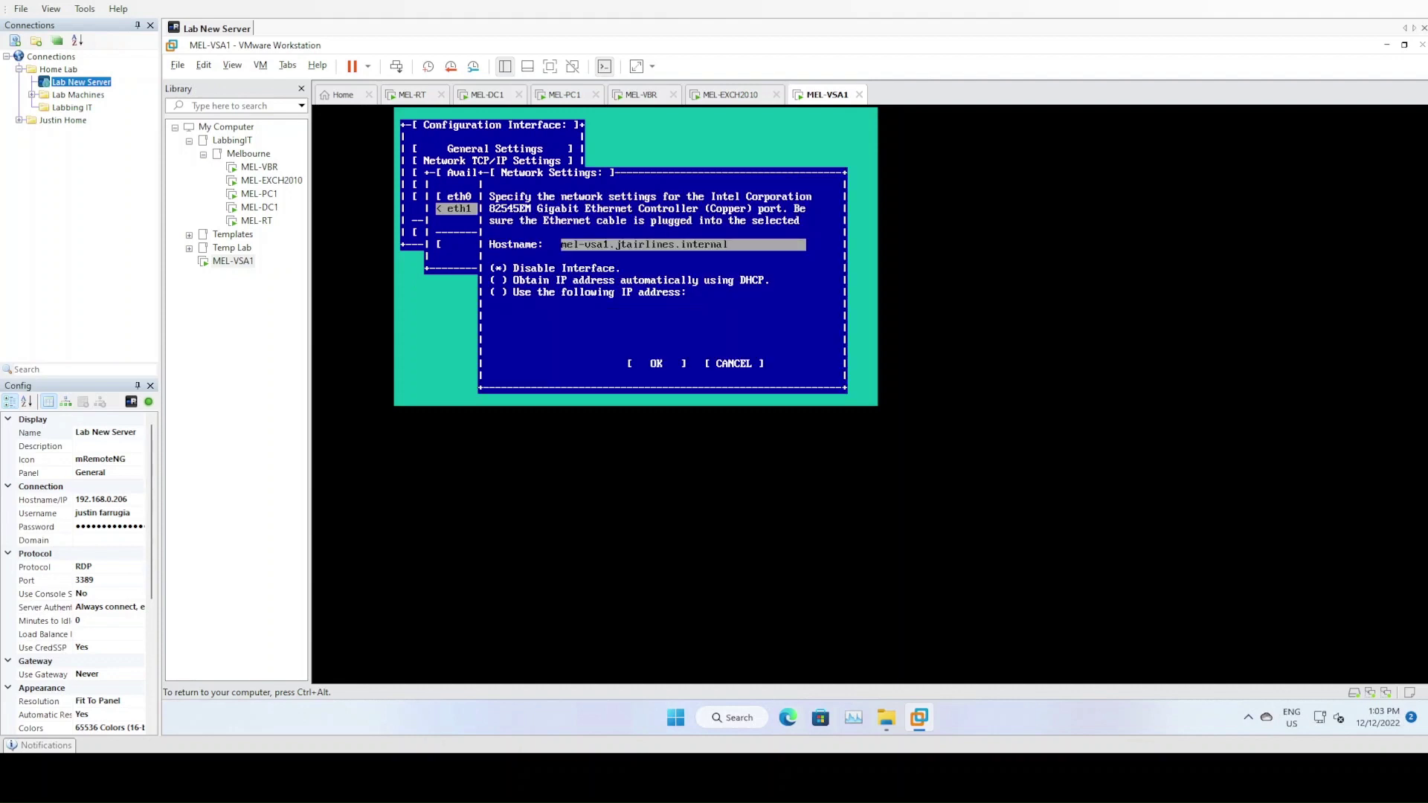
key("Down")
key("Down")
key("Down")
key("space")
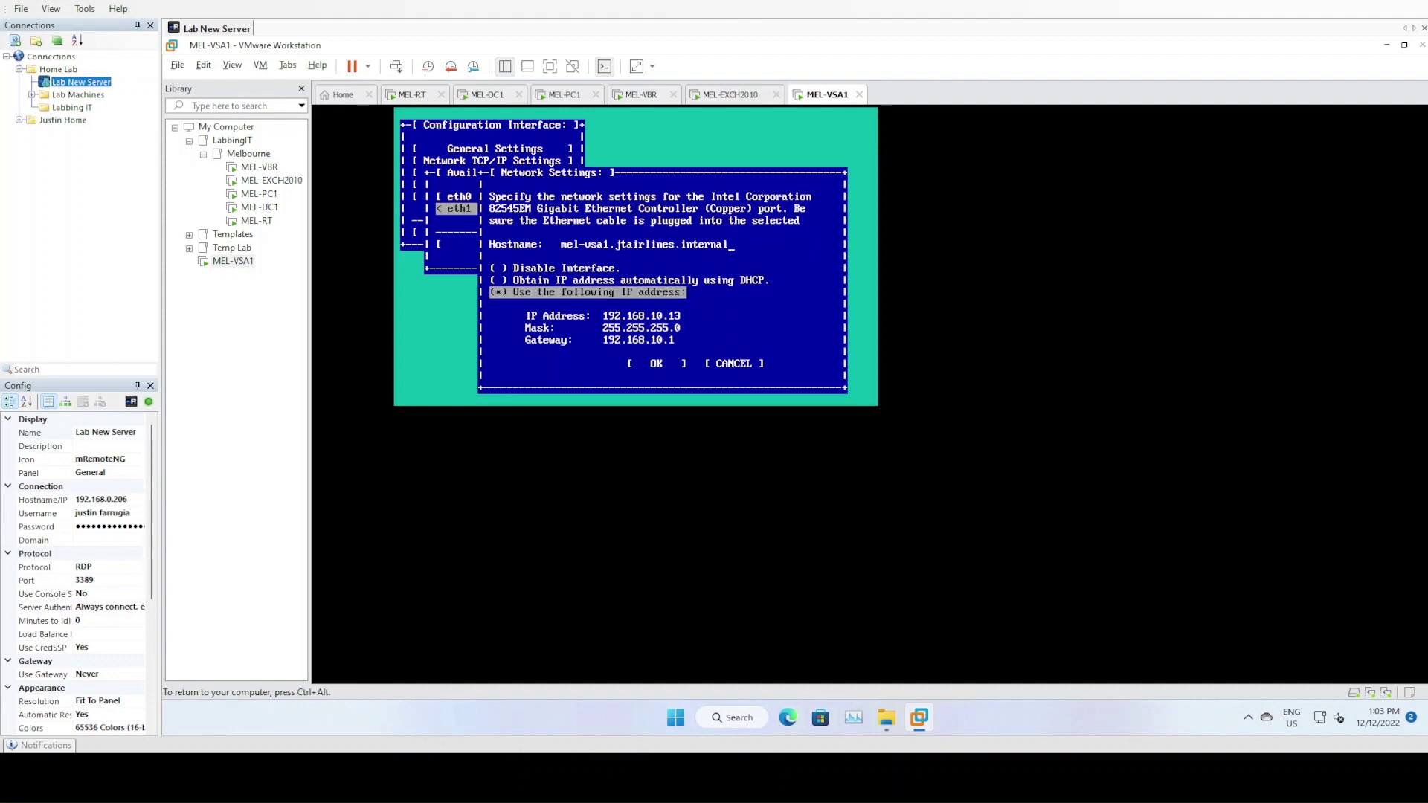
key("Down")
key("BackSpace")
key("BackSpace")
key("BackSpace")
key("BackSpace")
type("11.1")
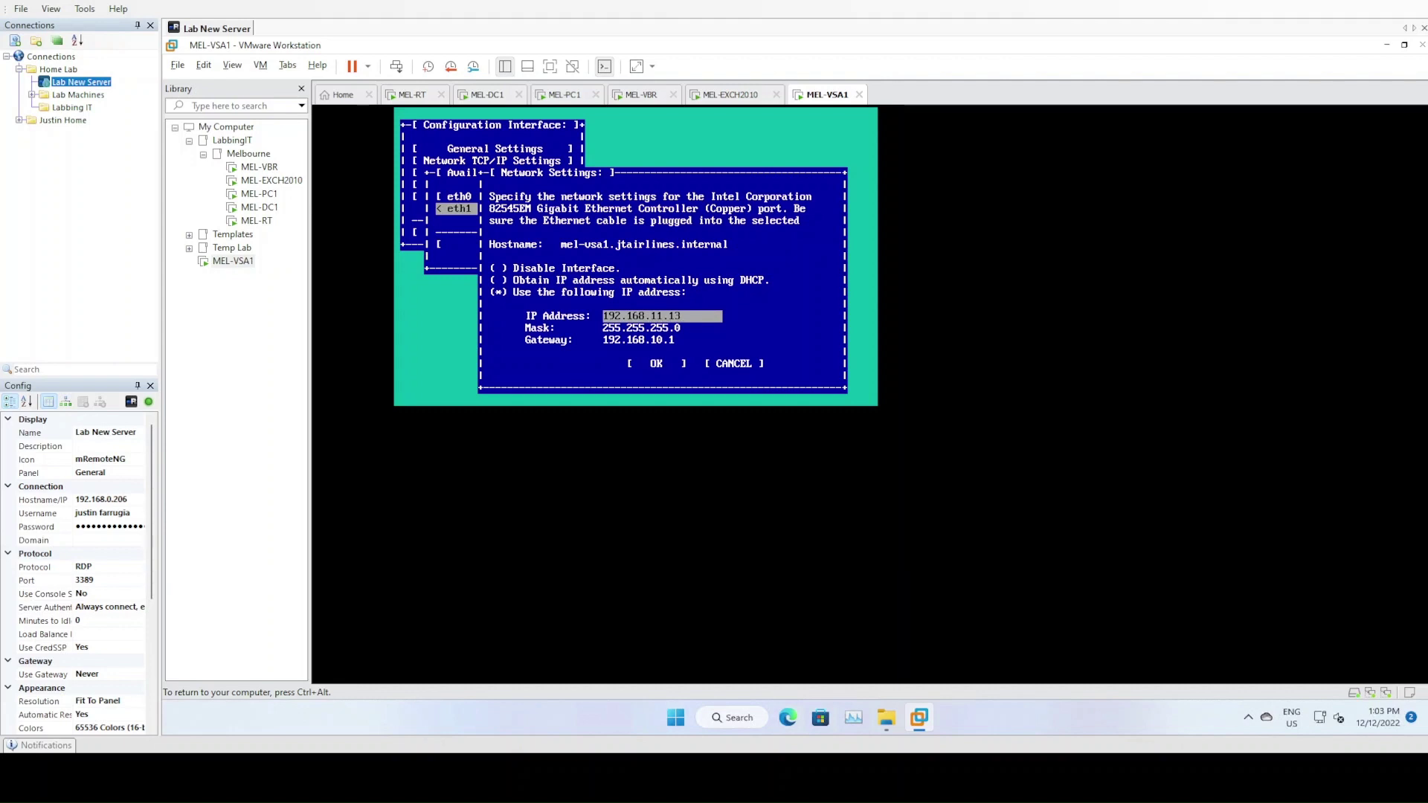
key("Tab")
key("Tab")
key("BackSpace")
key("BackSpace")
key("BackSpace")
key("BackSpace")
key("BackSpace")
key("BackSpace")
key("BackSpace")
key("BackSpace")
key("BackSpace")
key("BackSpace")
key("BackSpace")
key("BackSpace")
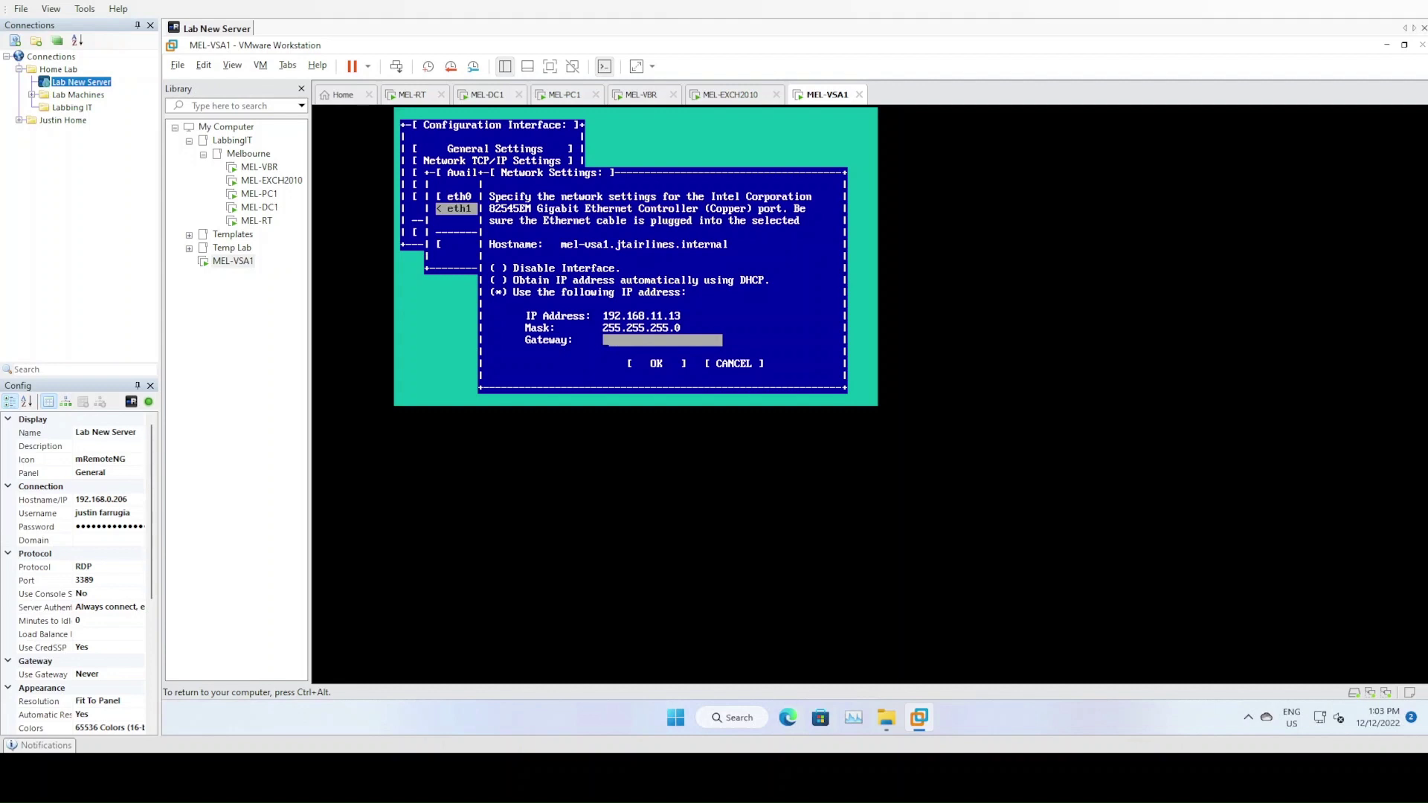
key("Tab")
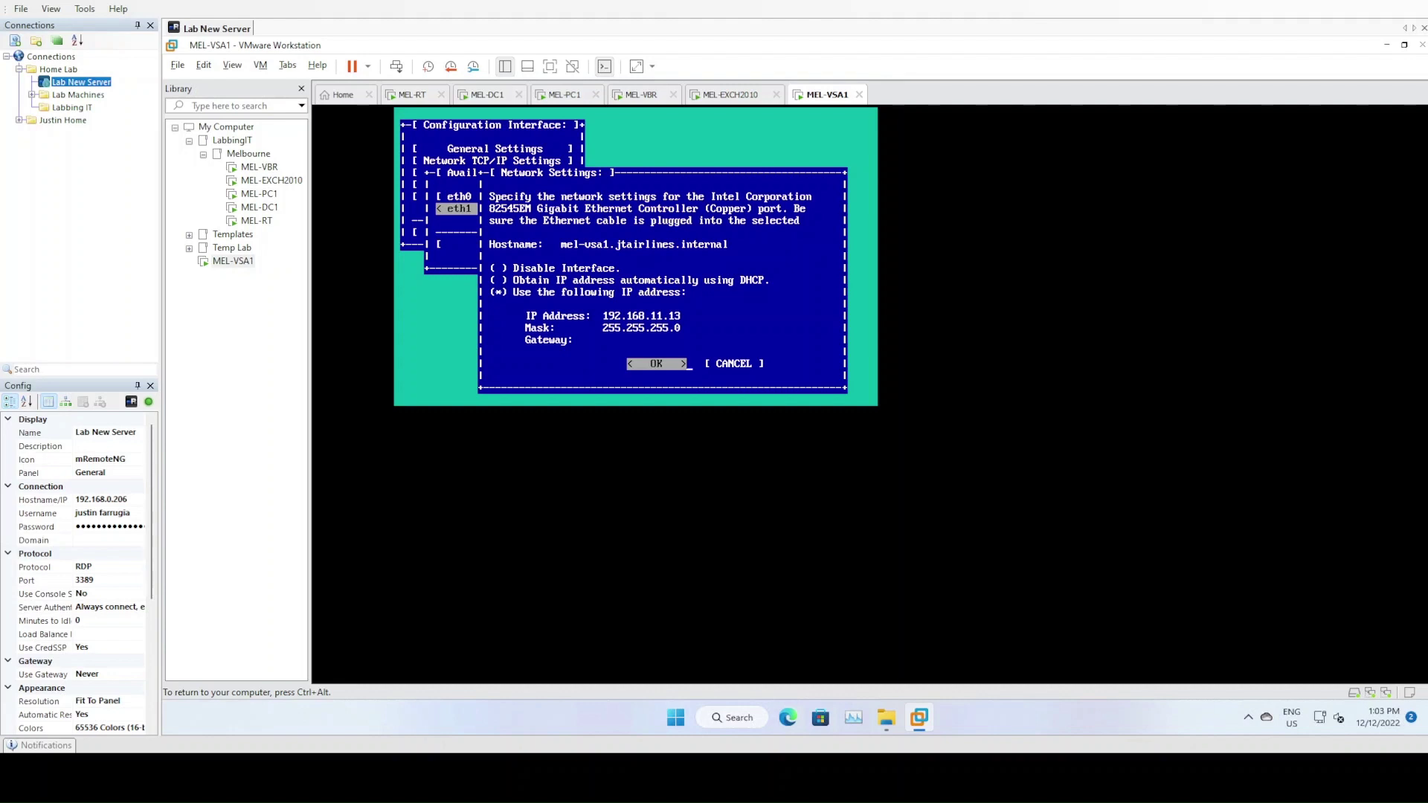
key("Return")
key("Return")
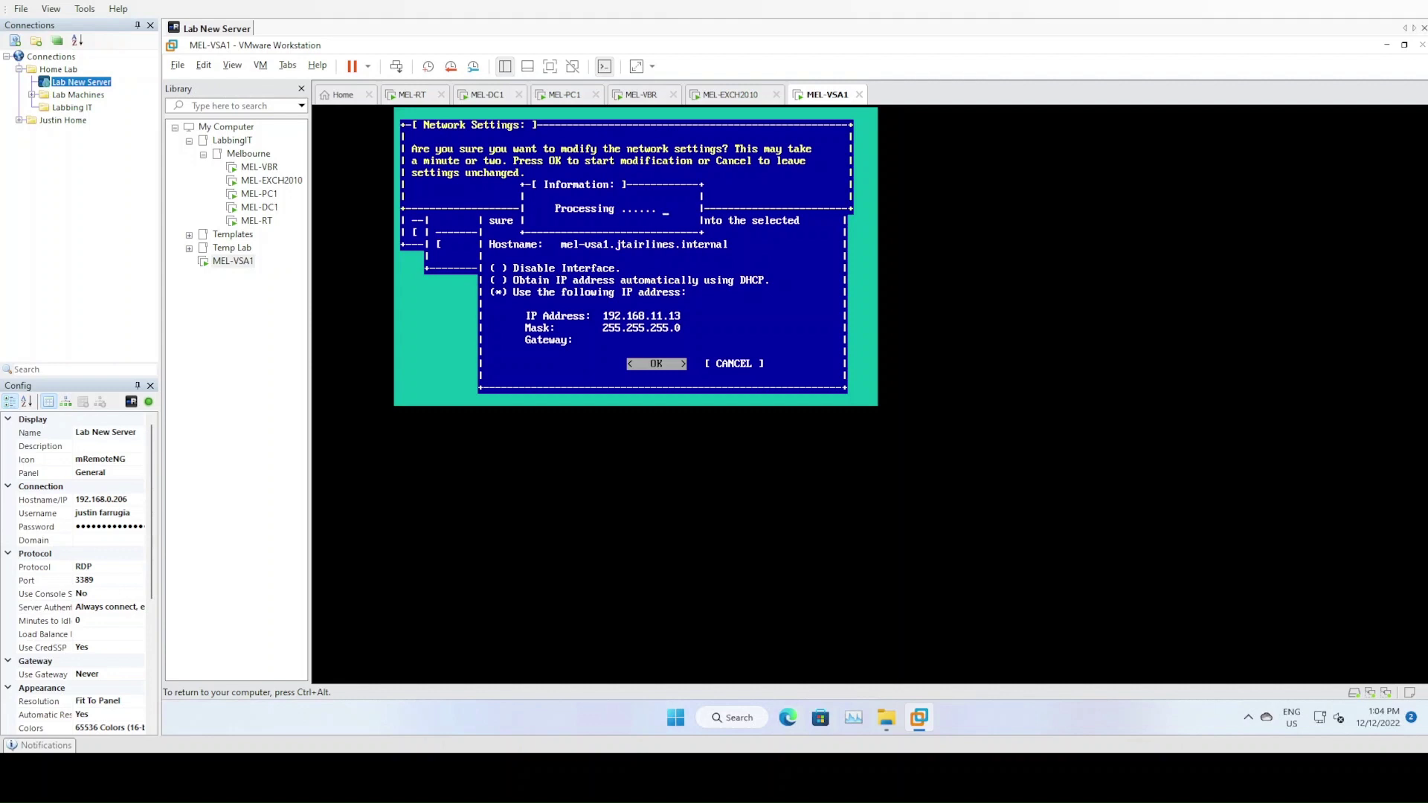
key("Return")
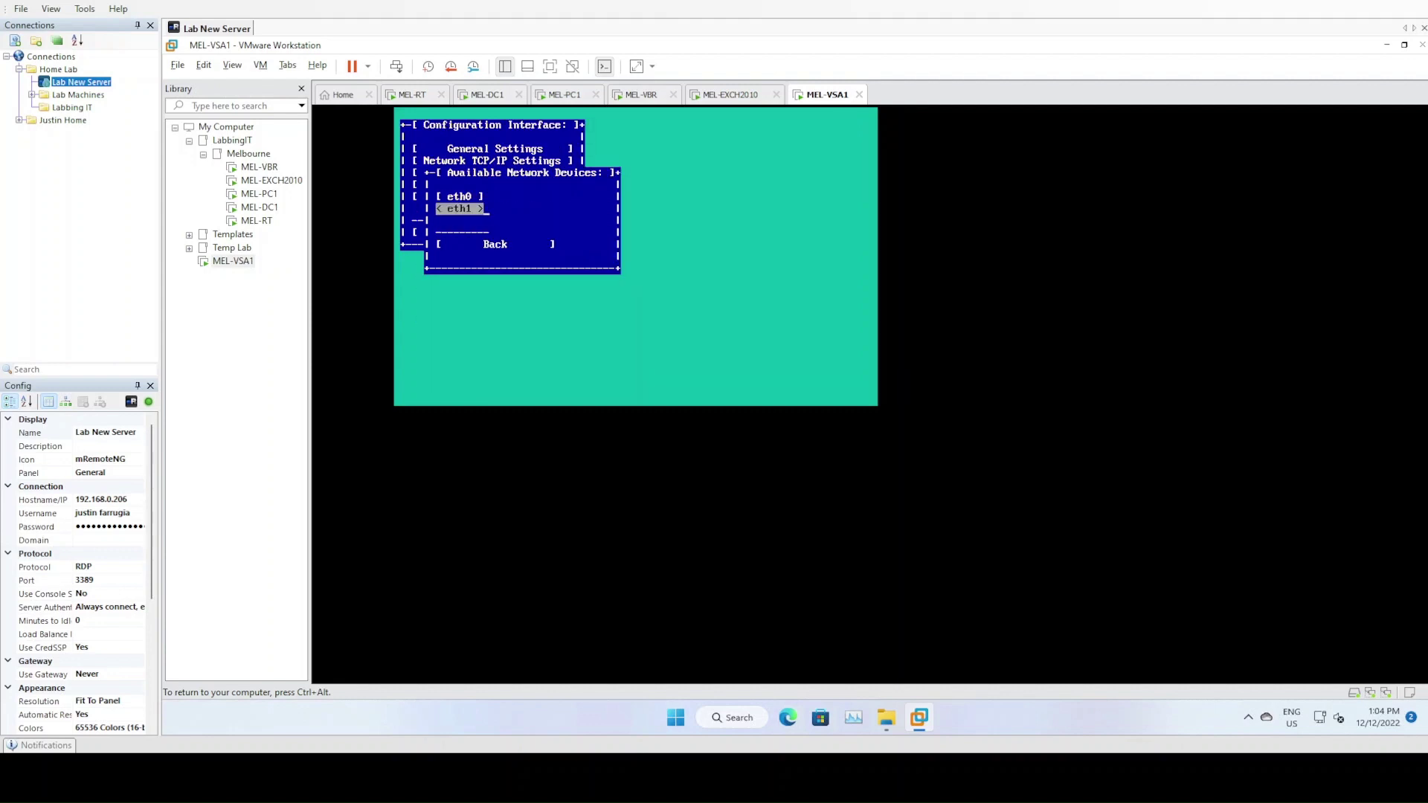
Return to the Configuration Interface main menu and log out
key("Down")
key("Return")
key("Down")
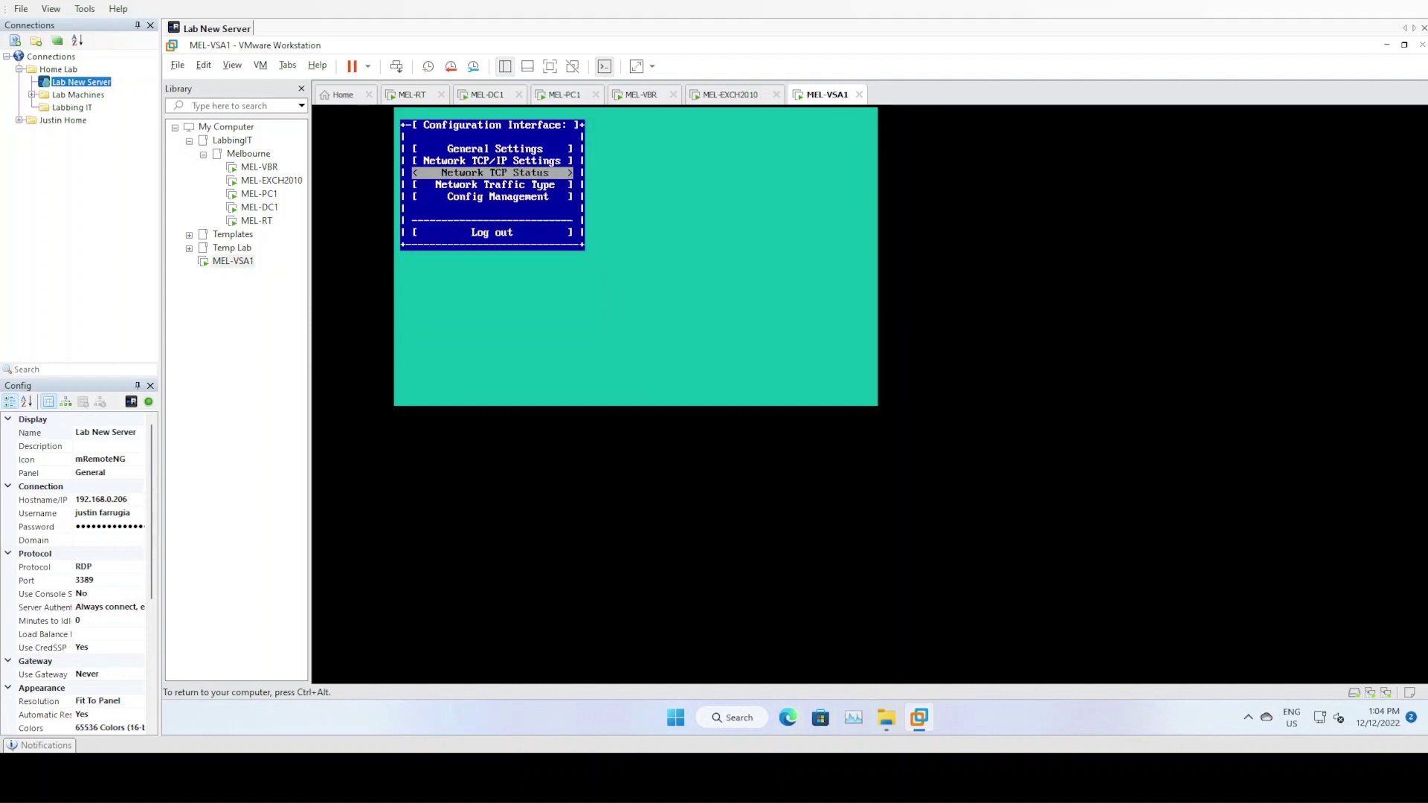
key("Down")
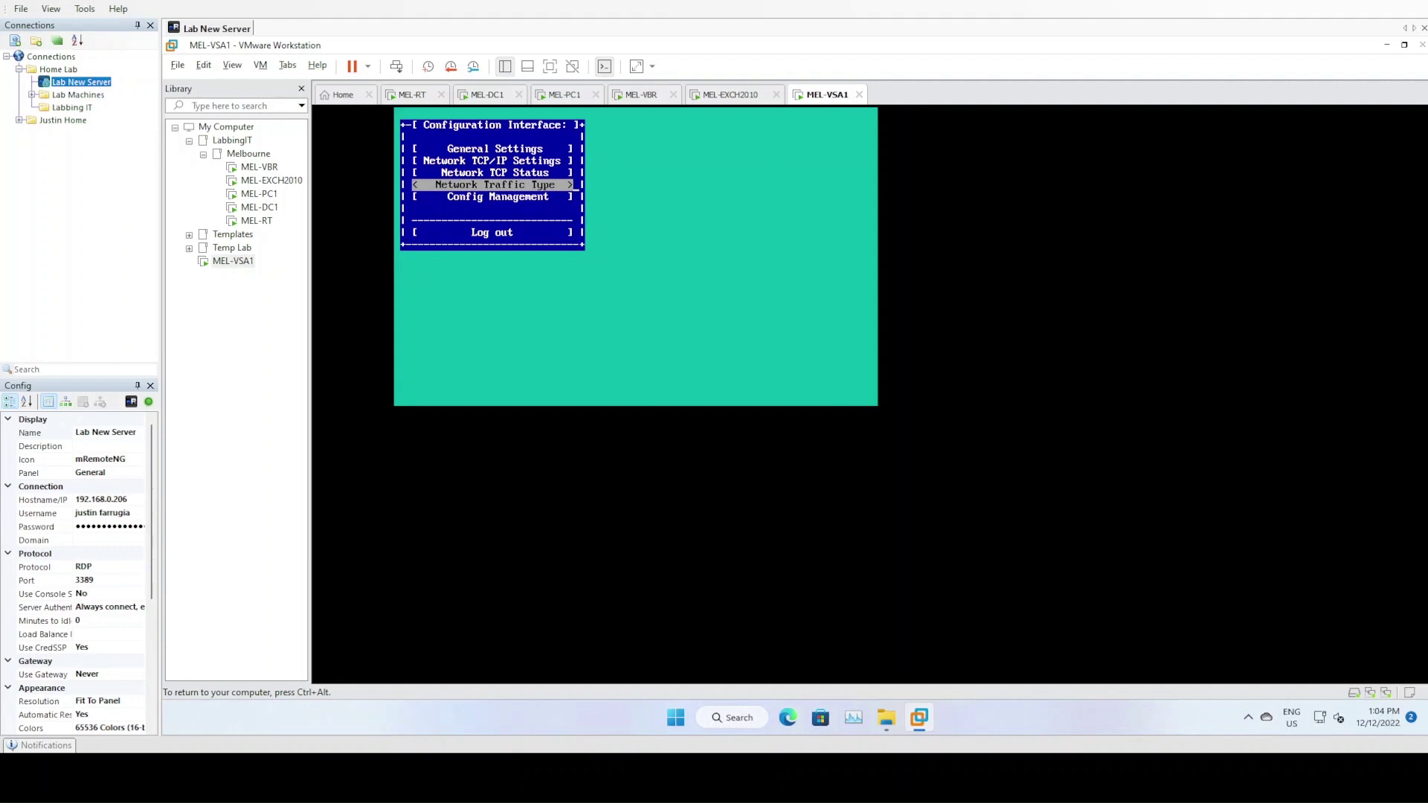
key("Down")
key("Down")
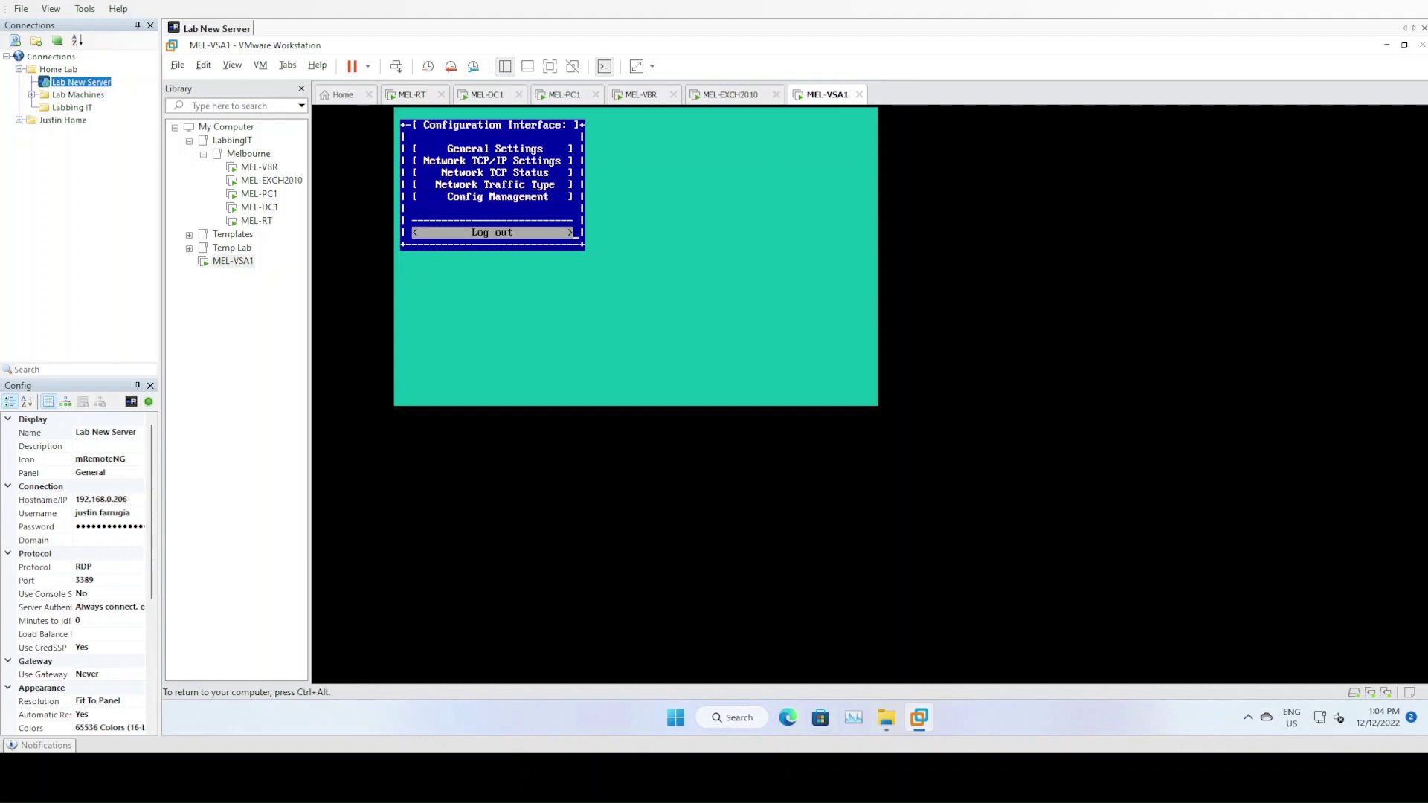
key("Return")
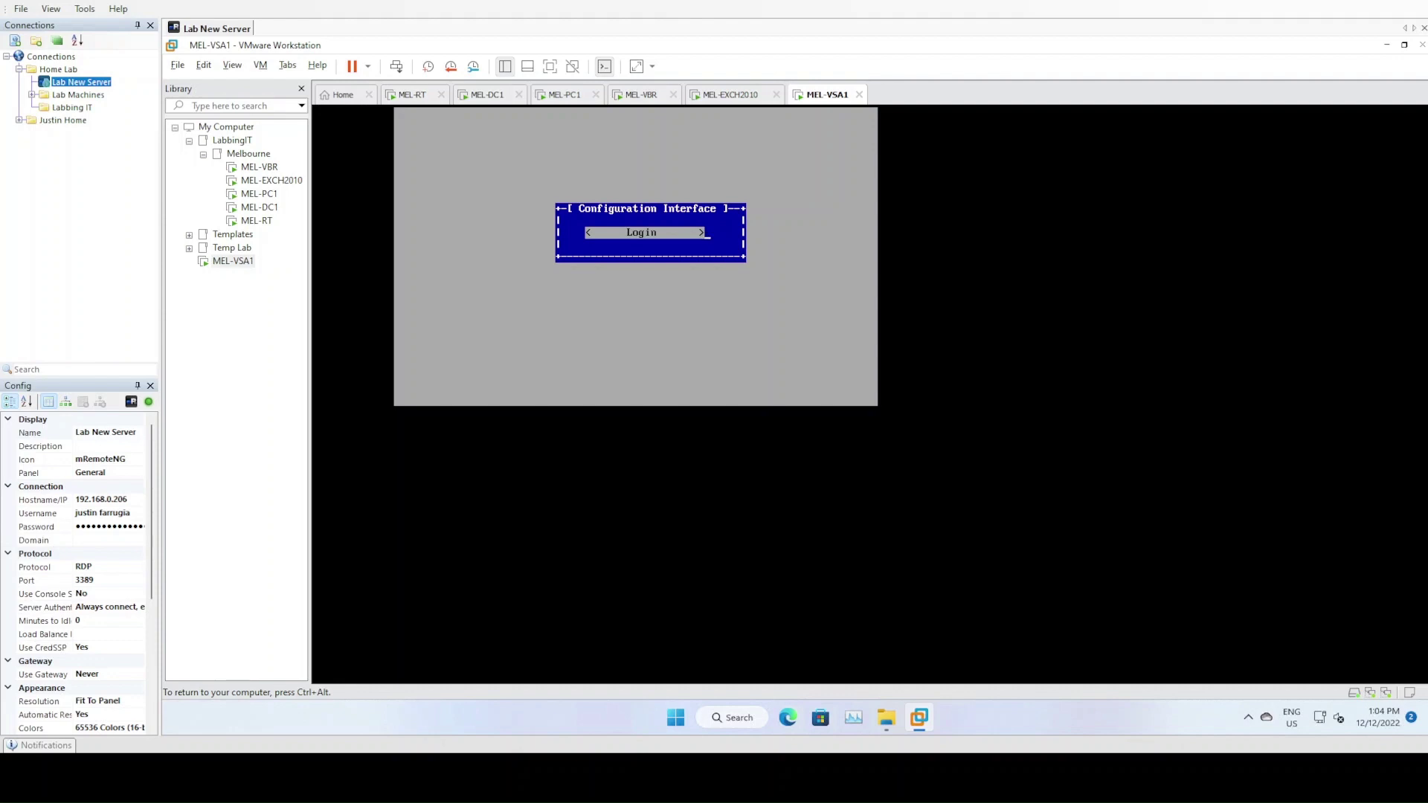
Release input from the MEL-VSA1 console and switch to the MEL-PC1 VM
key("ctrl+alt")
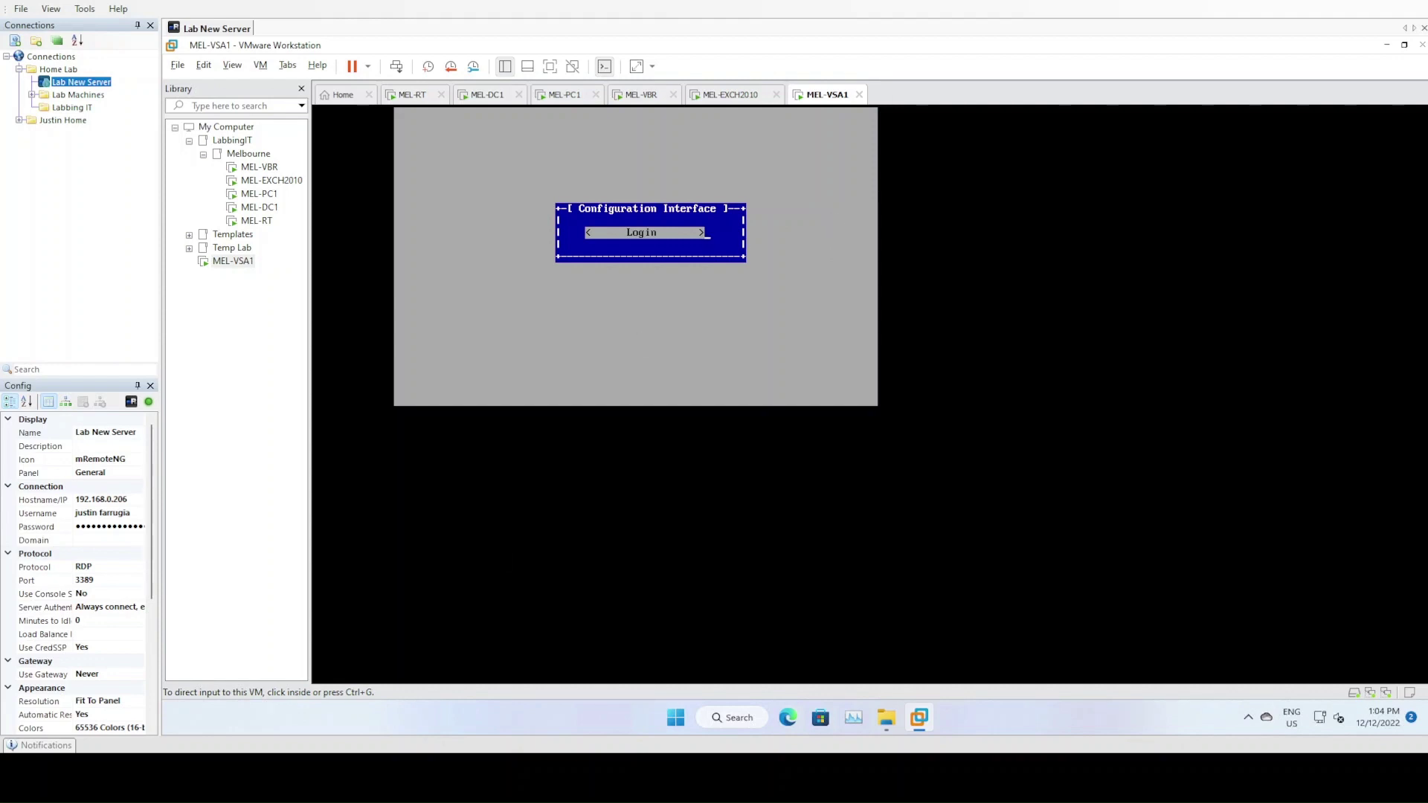
left_click(567, 97)
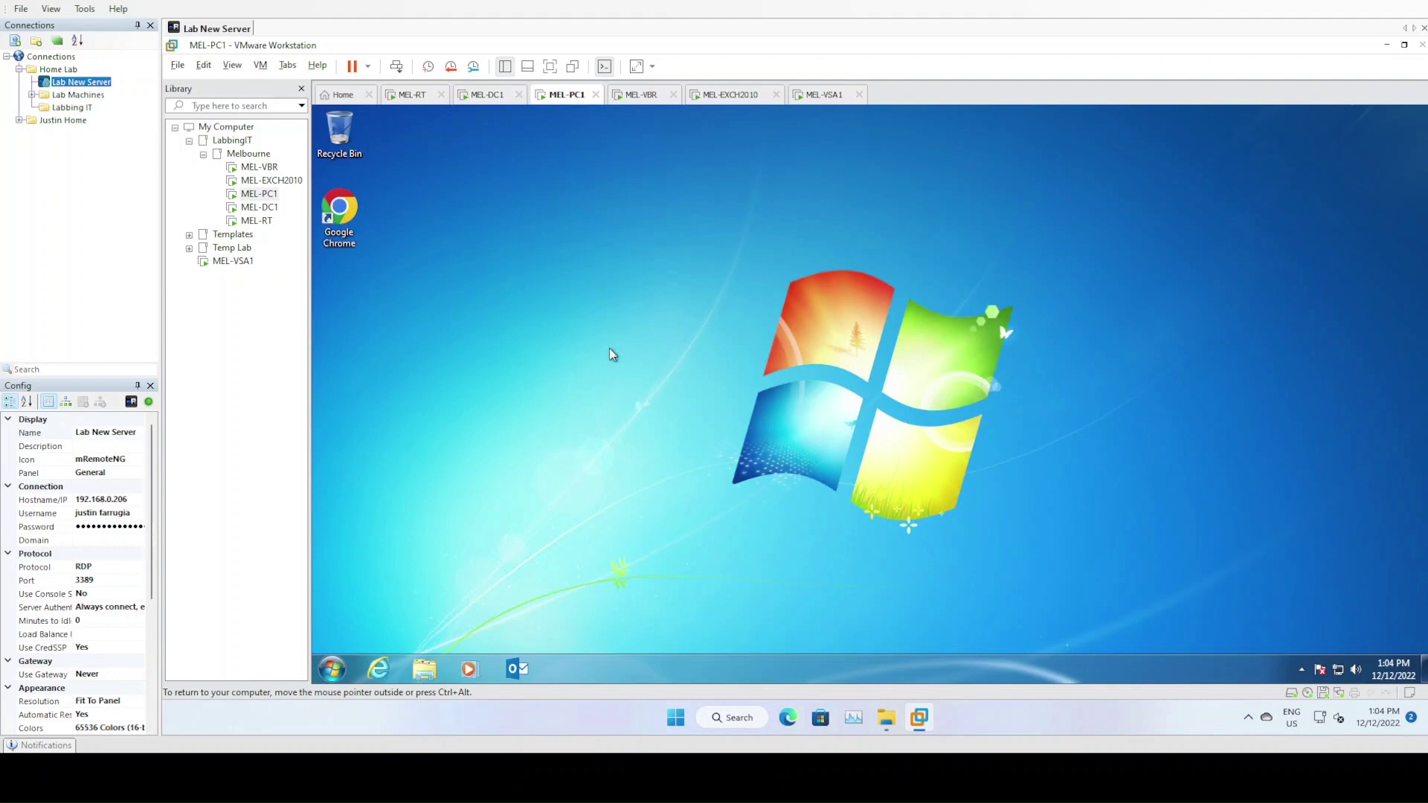
Browse to the HPE folder on Admin Share (T:) in Windows Explorer
left_click(424, 672)
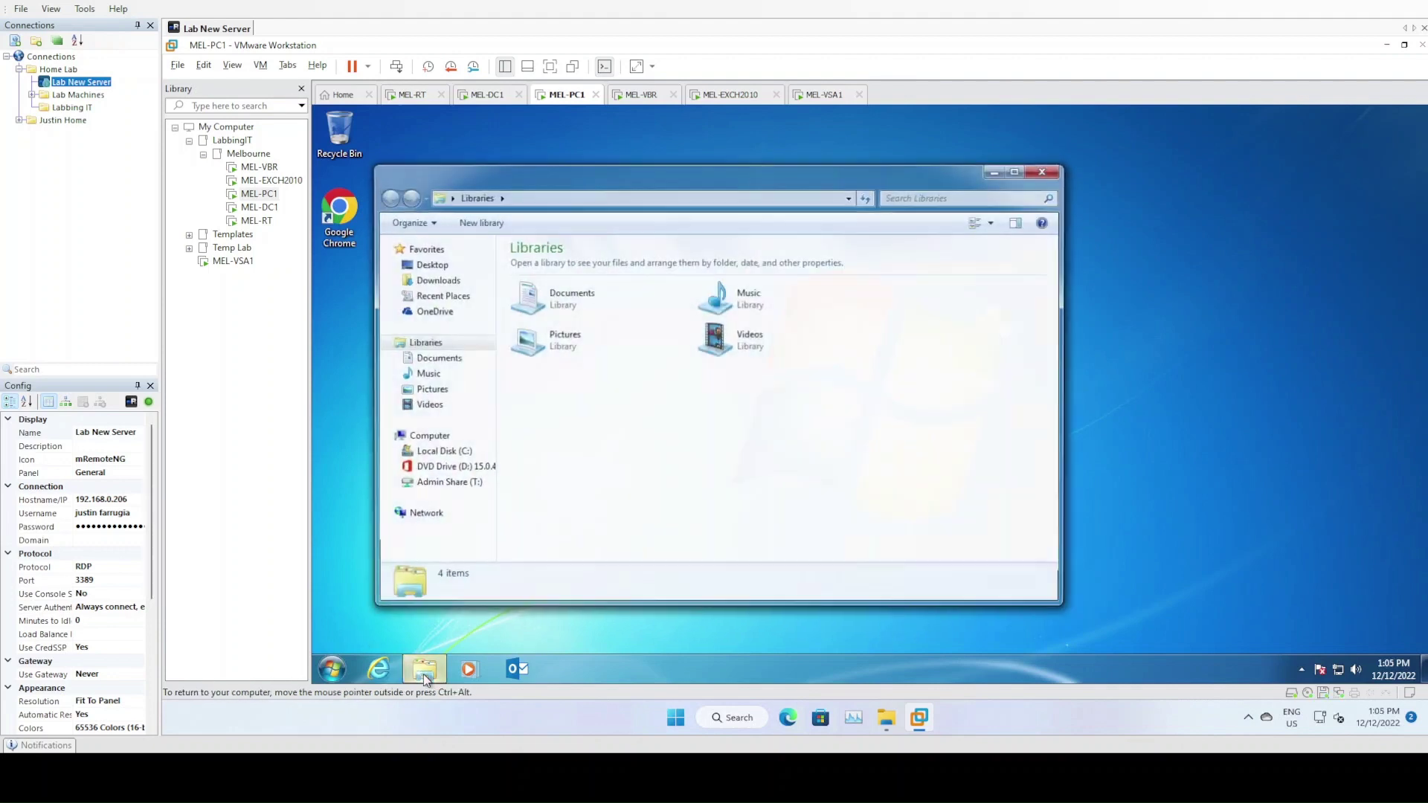
left_click(454, 483)
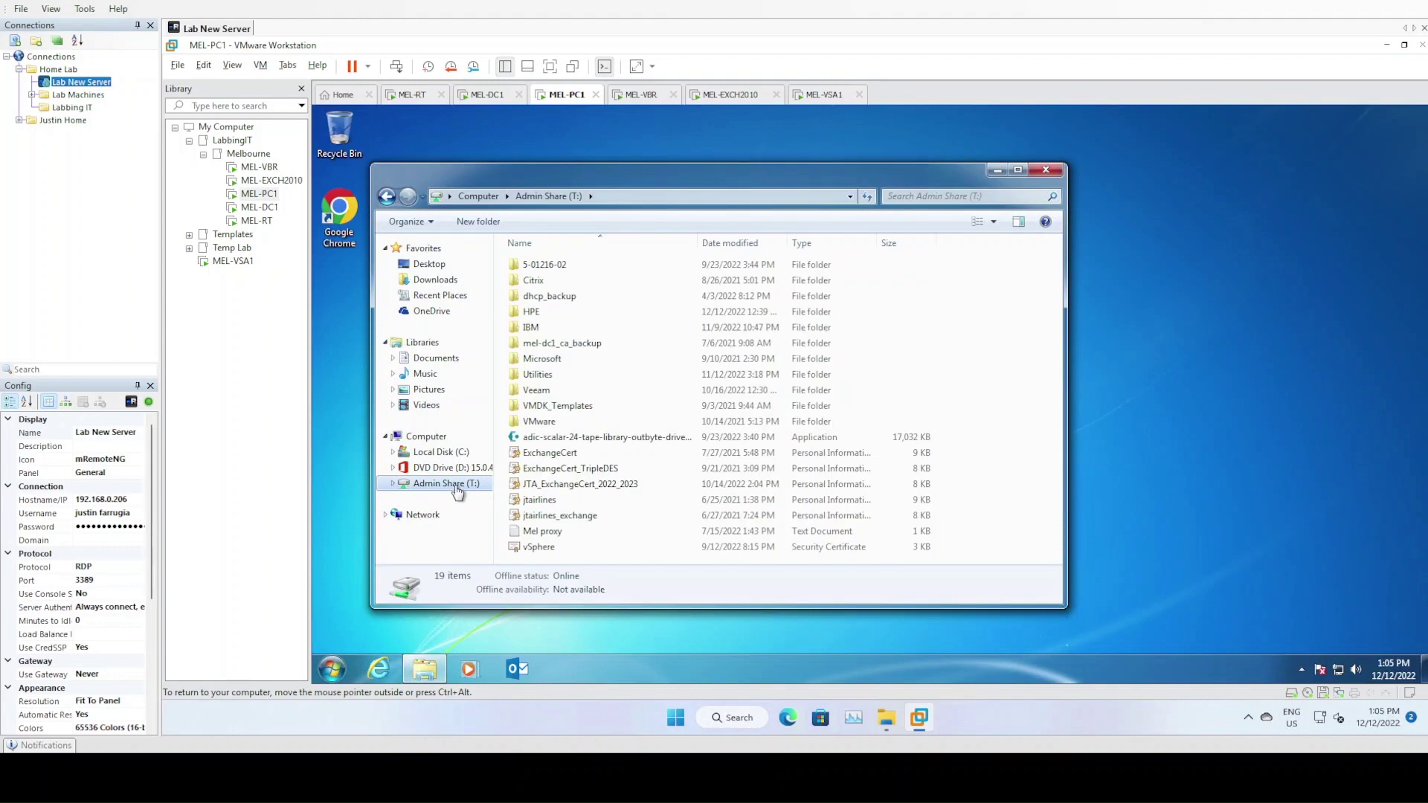
left_click(538, 314)
double_click(538, 313)
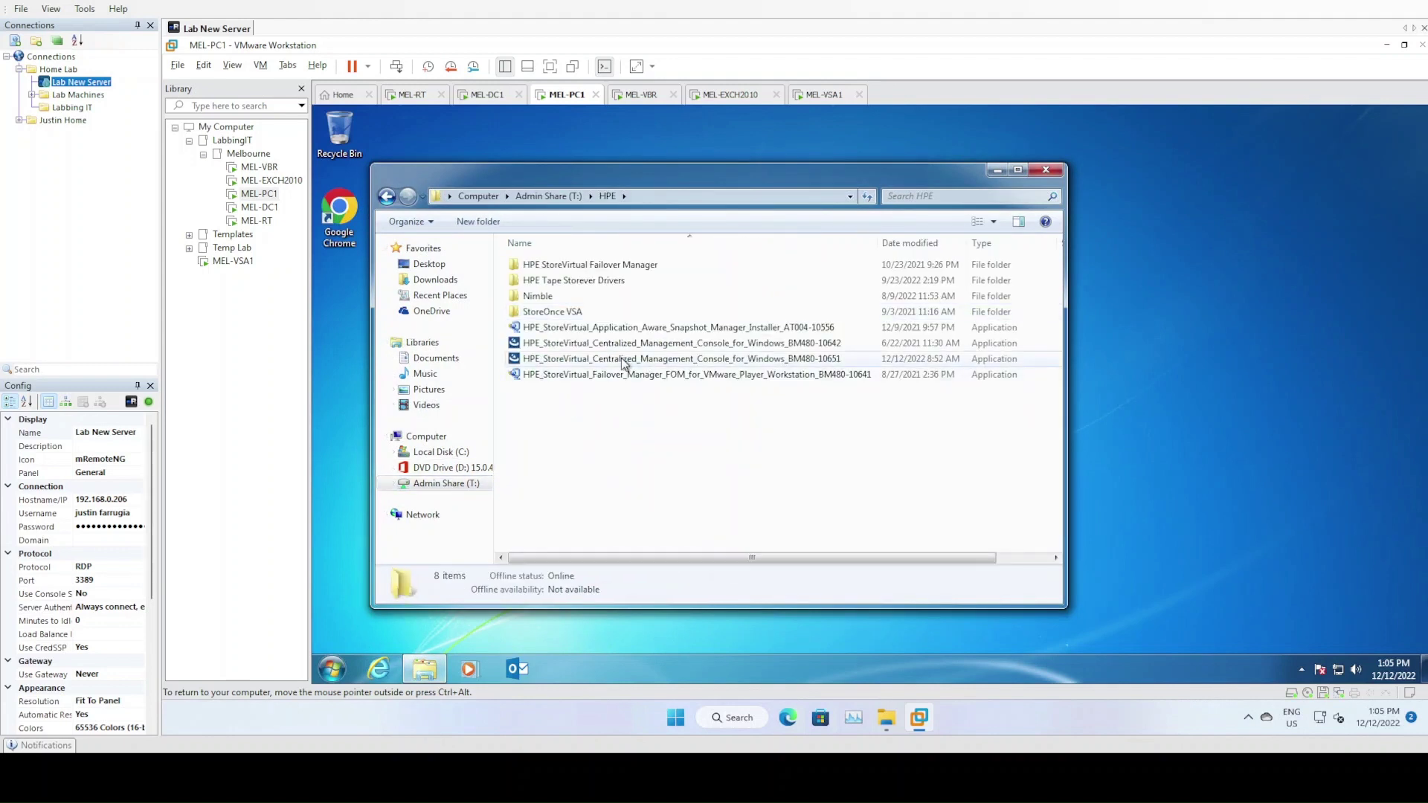
Compare the two CMC installers and run BM480-10651 as administrator
left_click(696, 358)
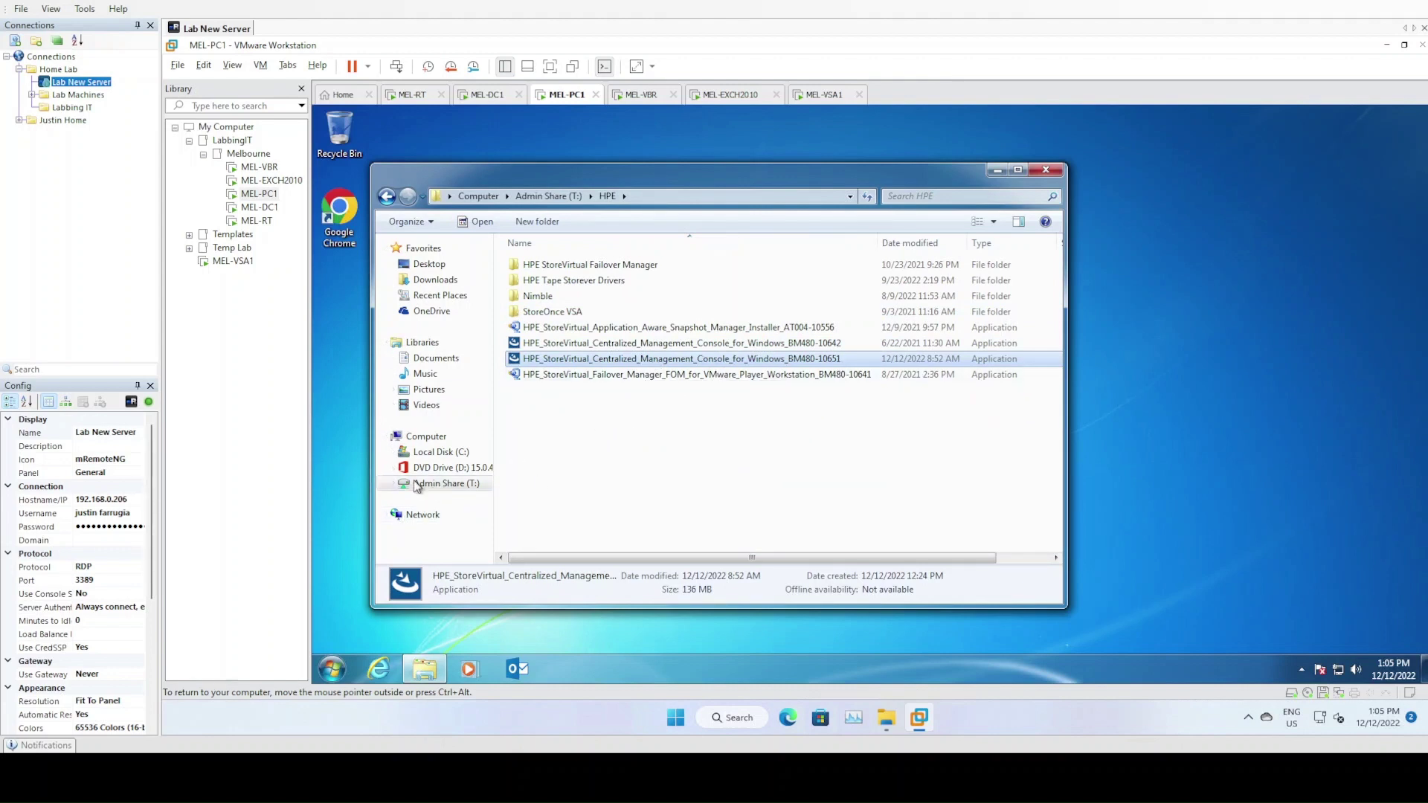
left_click(620, 347)
left_click(623, 361)
left_click(826, 347)
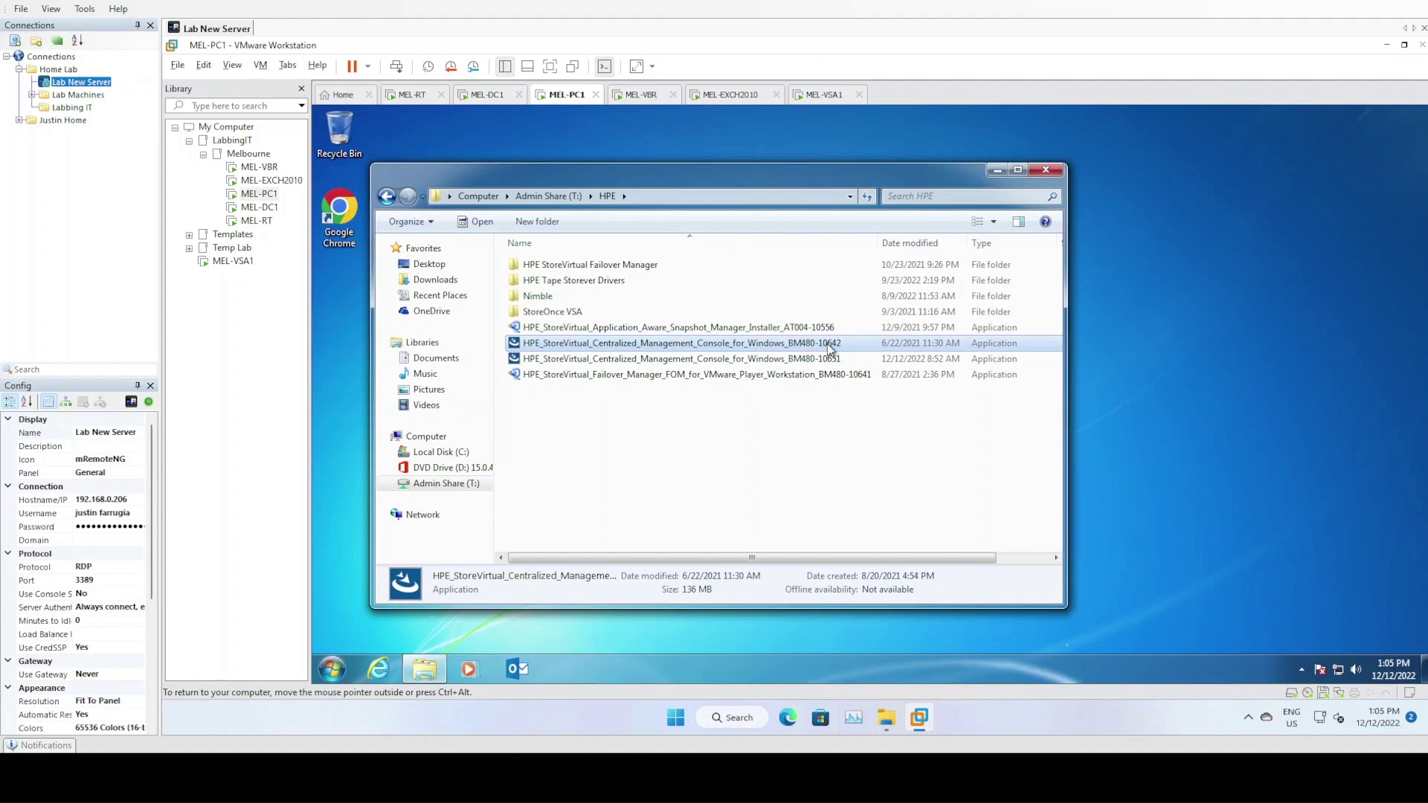
left_click(827, 362)
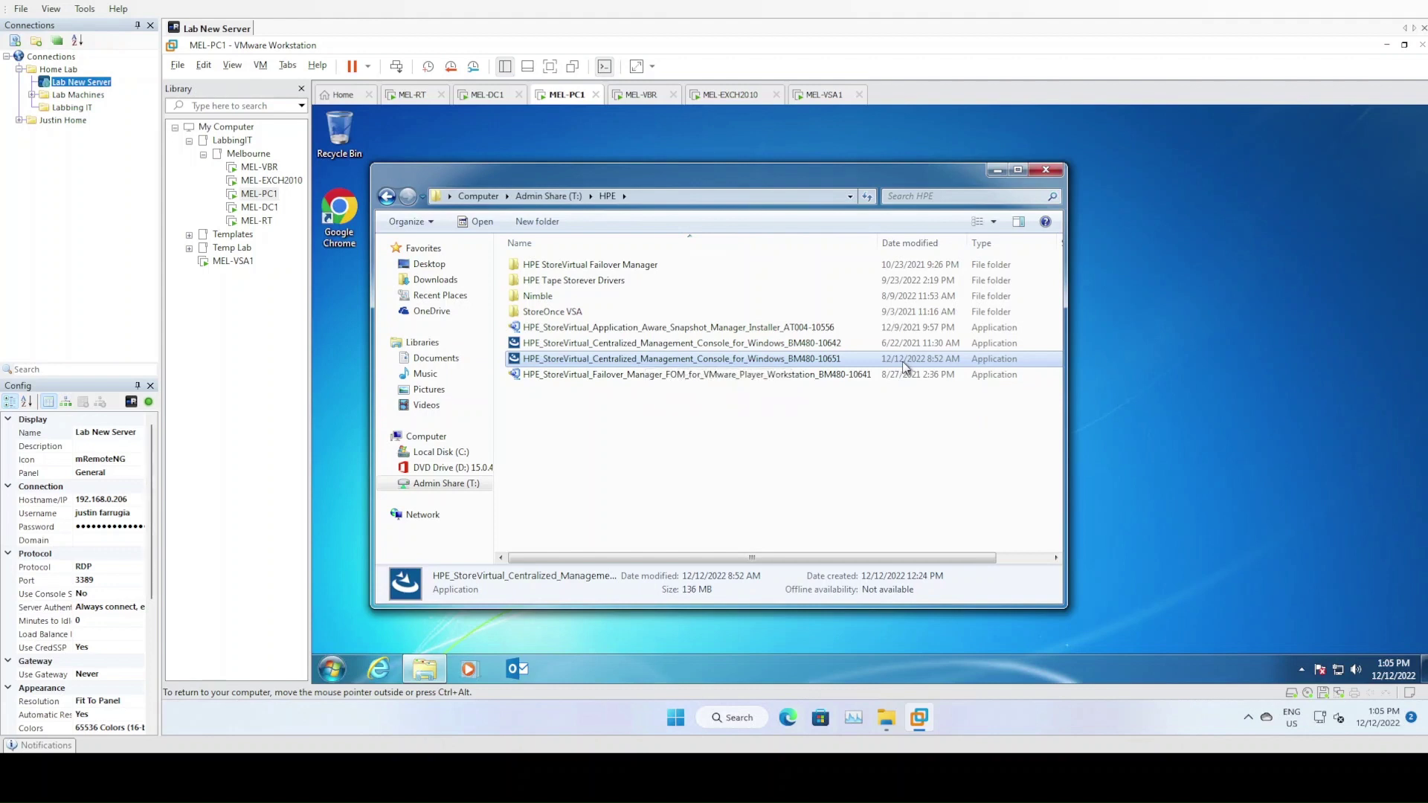
right_click(711, 361)
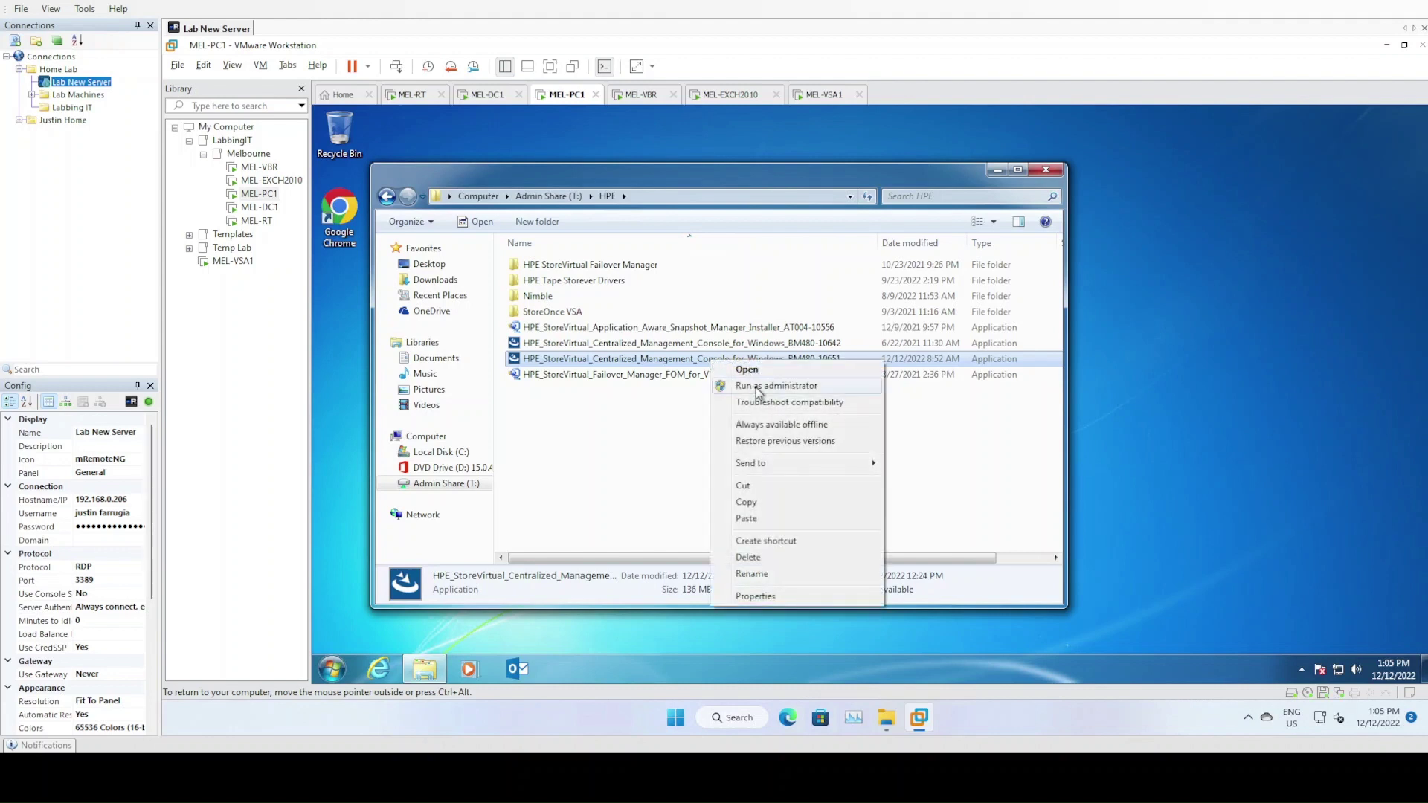
left_click(757, 389)
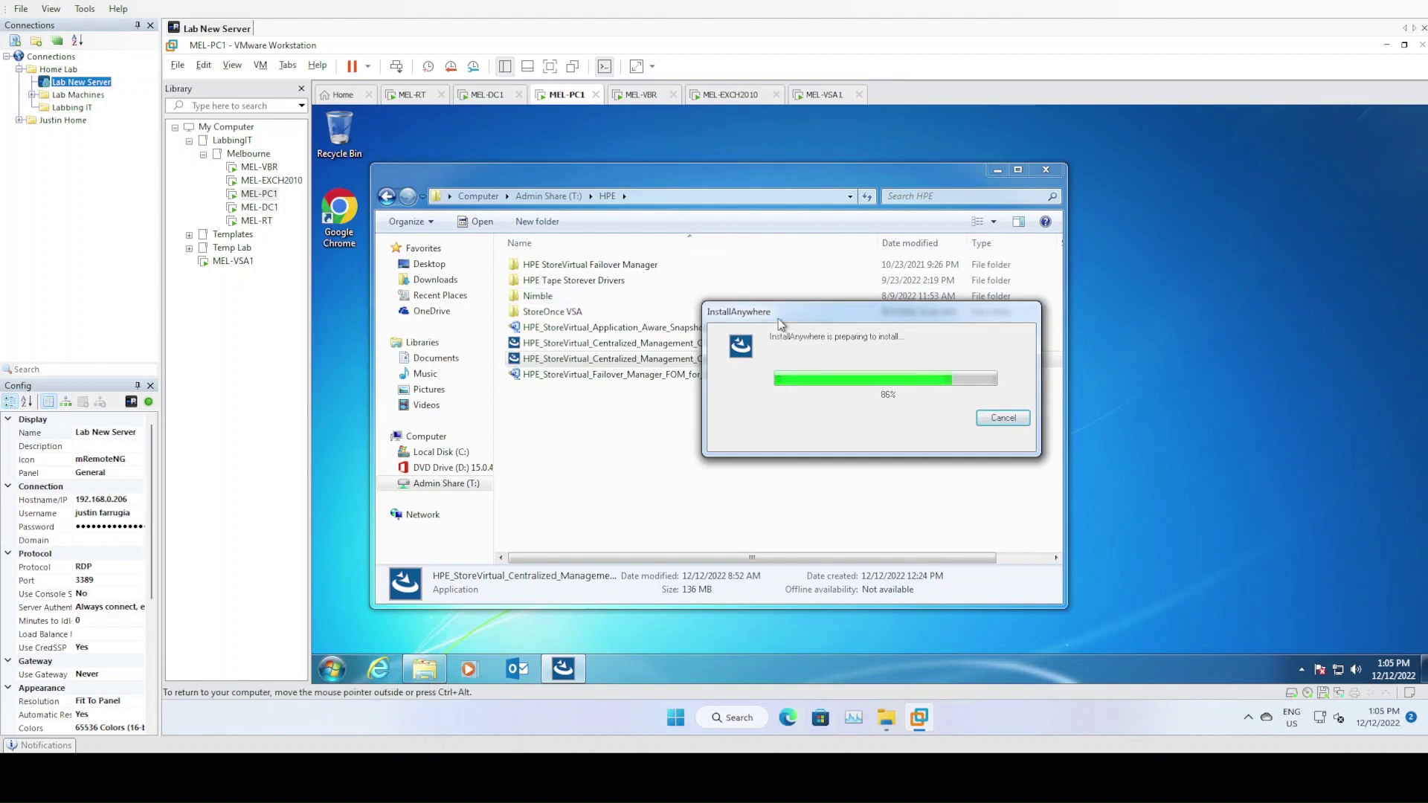
Start the CMC installer in English and accept the license agreement
left_click_drag(805, 313, 647, 415)
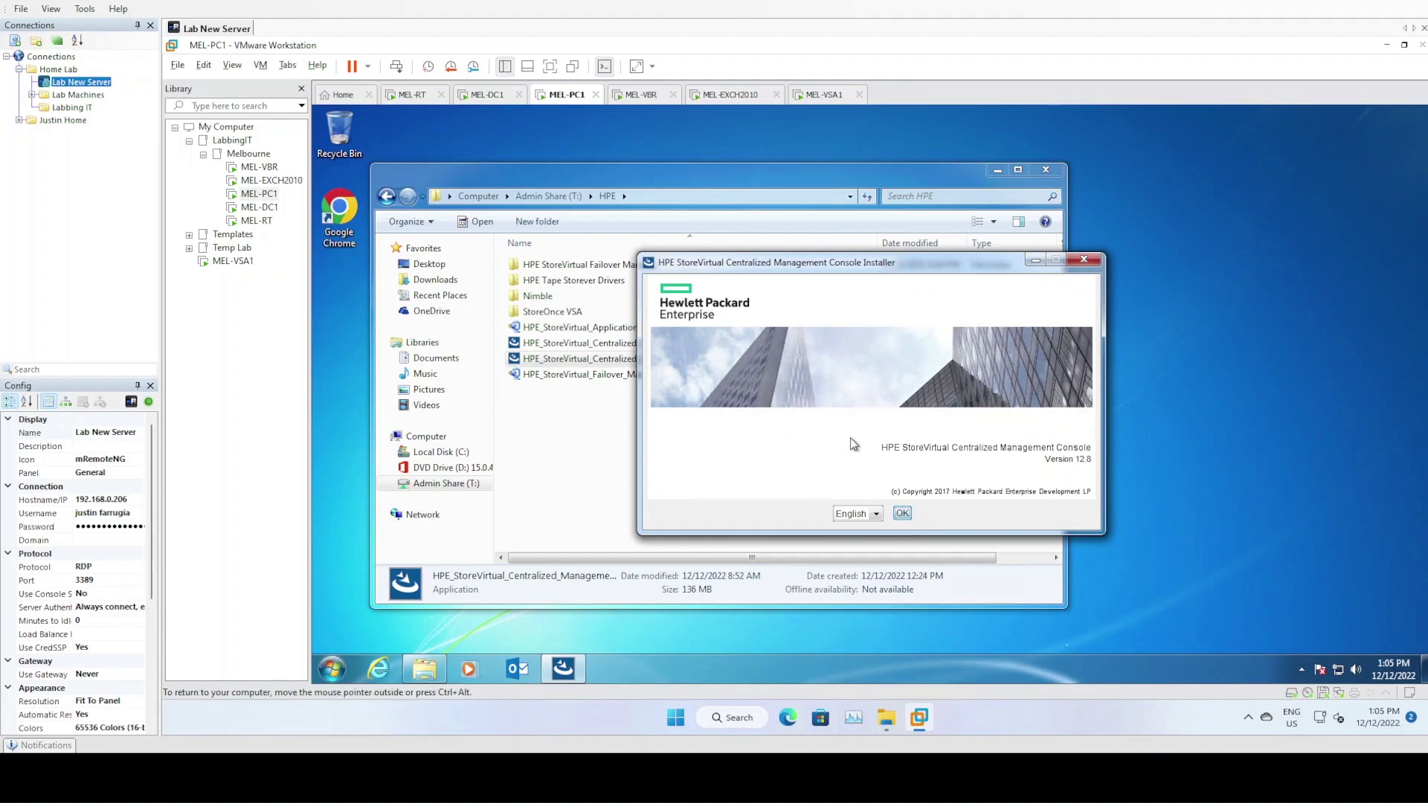
left_click(902, 514)
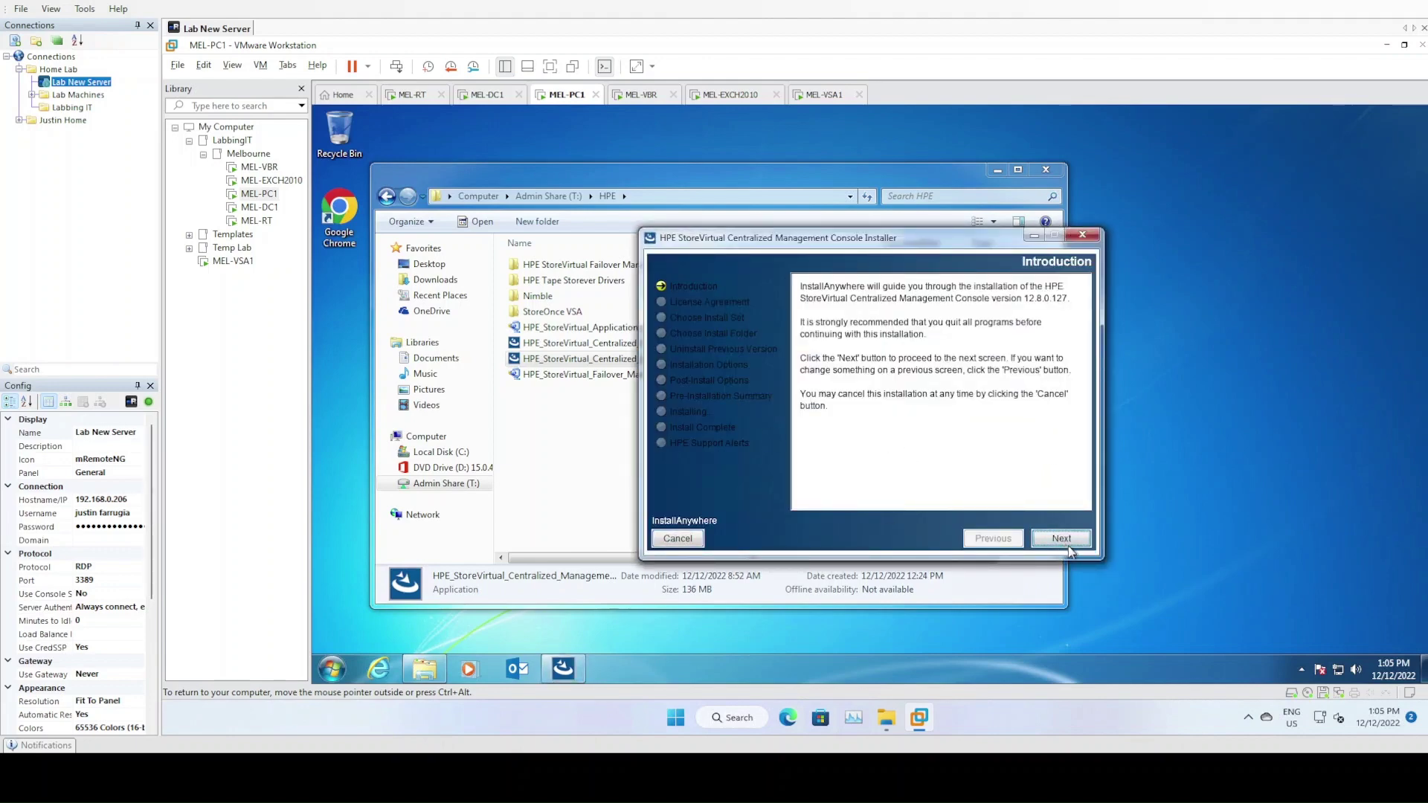
left_click_drag(846, 243, 702, 216)
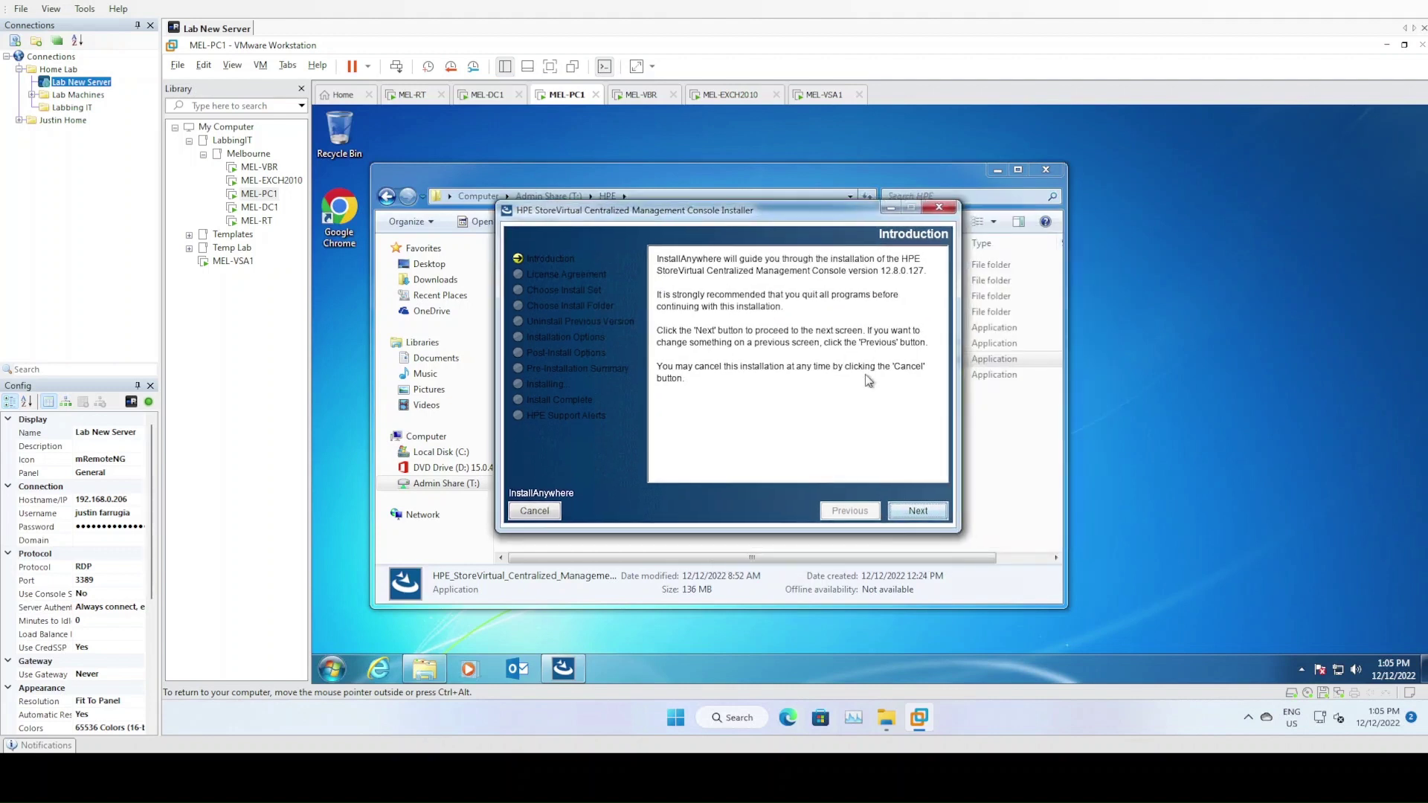
left_click(918, 511)
left_click(746, 468)
left_click(930, 508)
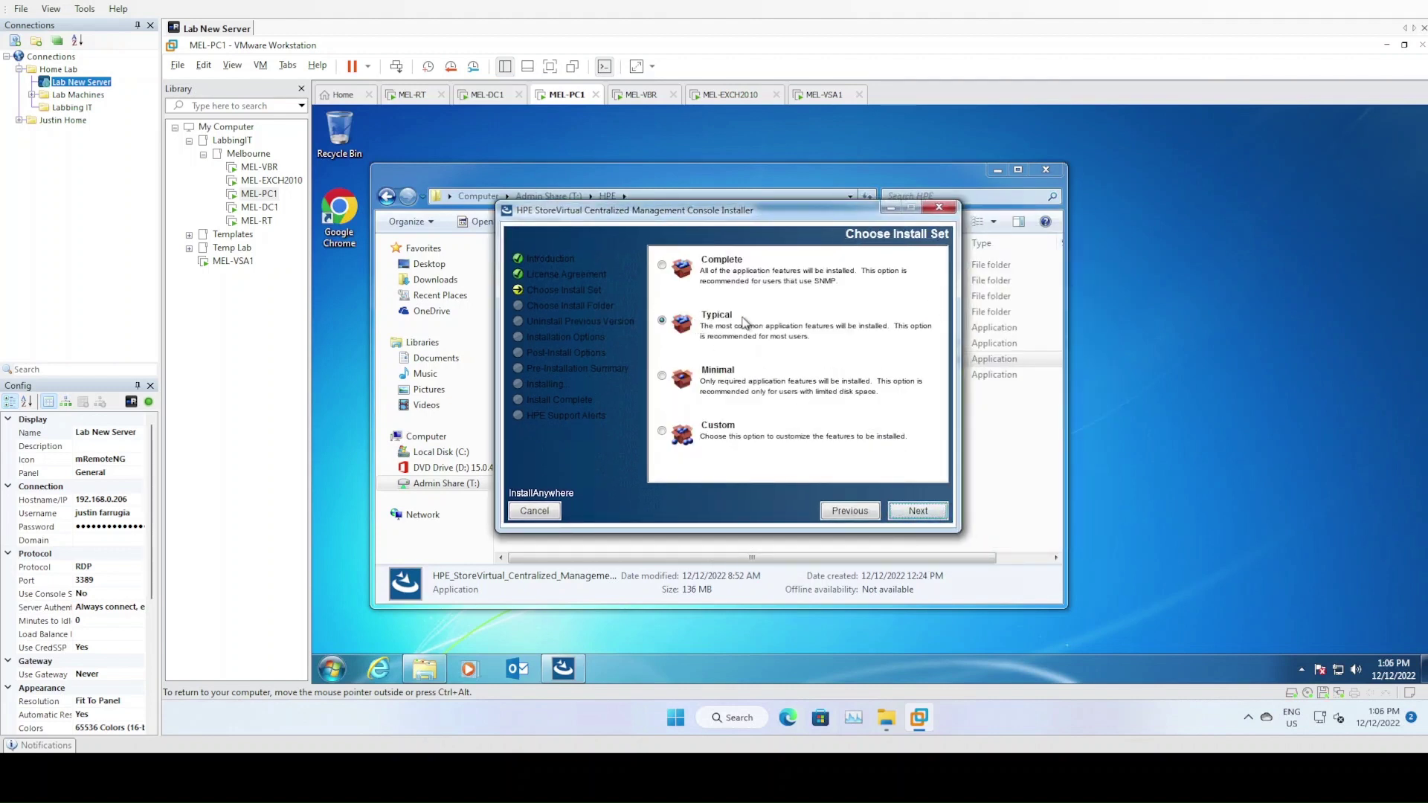
Install with the Typical set, default folder, desktop shortcut and auto-launch, then close Explorer
left_click(918, 512)
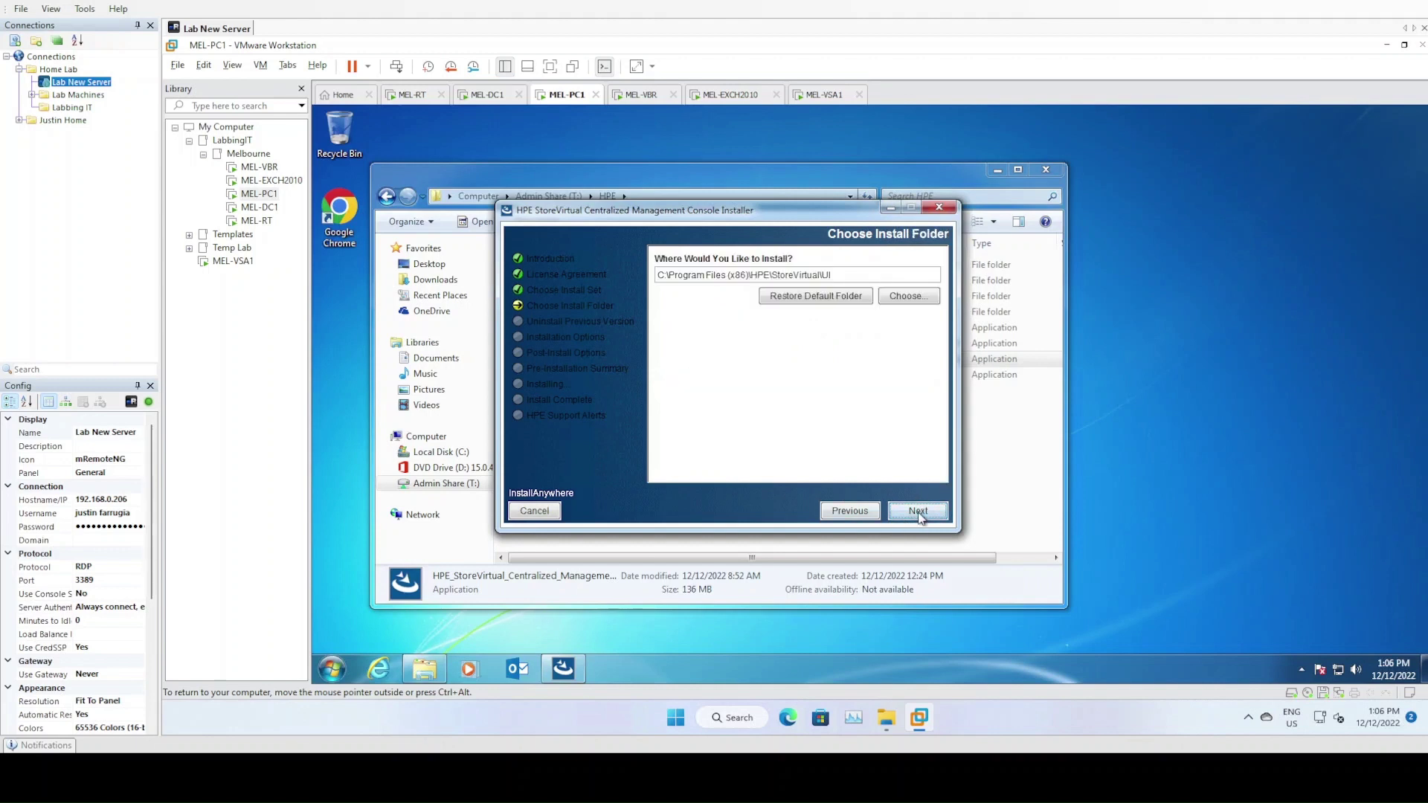
left_click(919, 513)
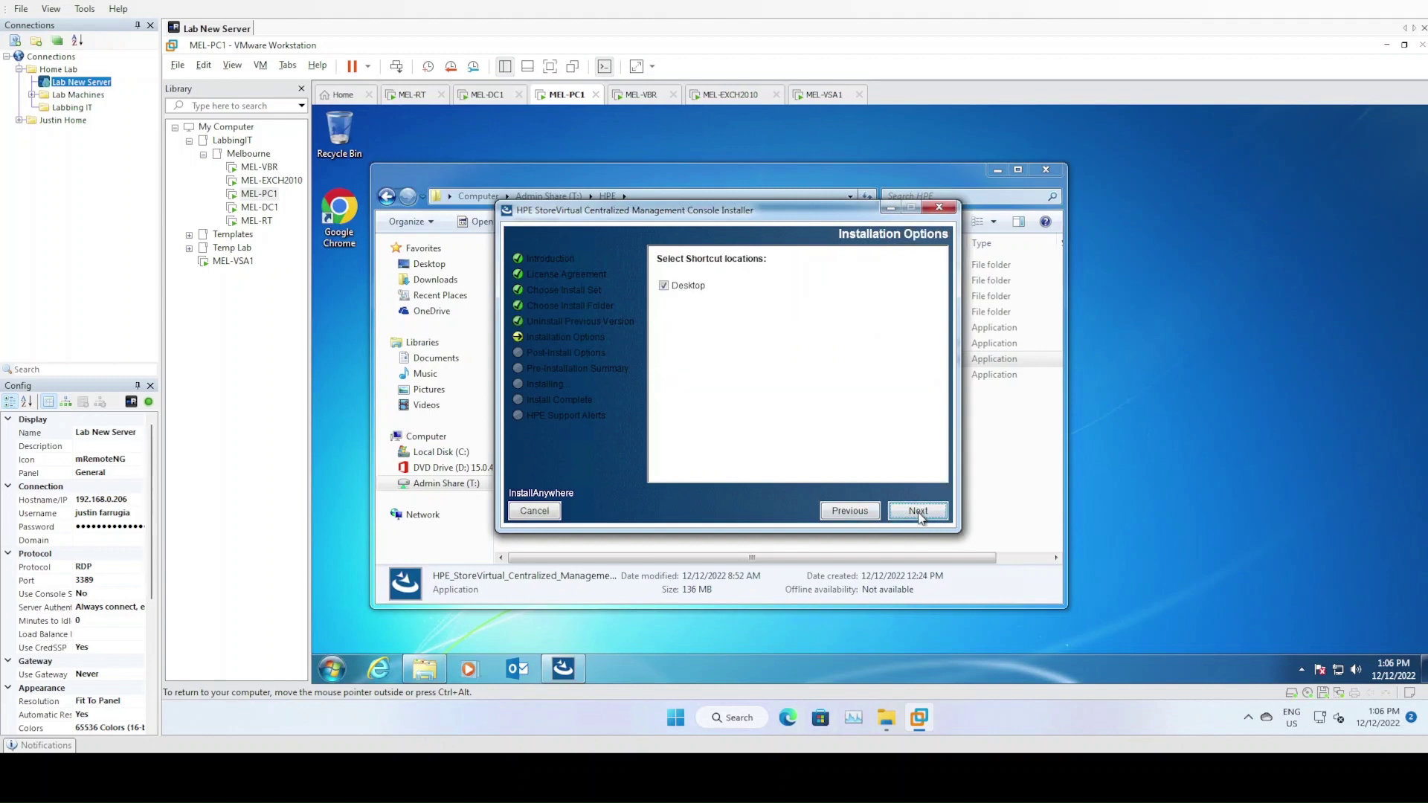
left_click(920, 512)
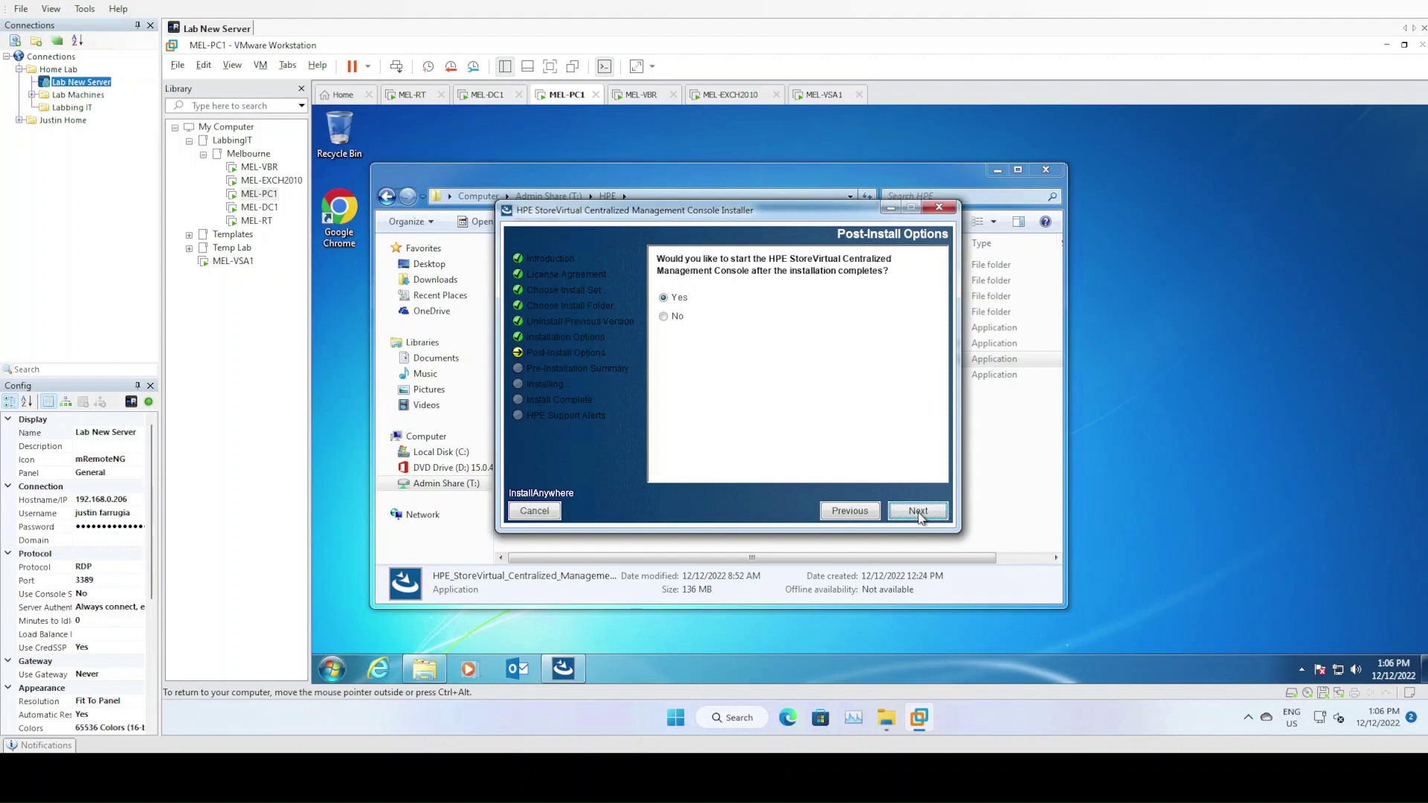
left_click(924, 511)
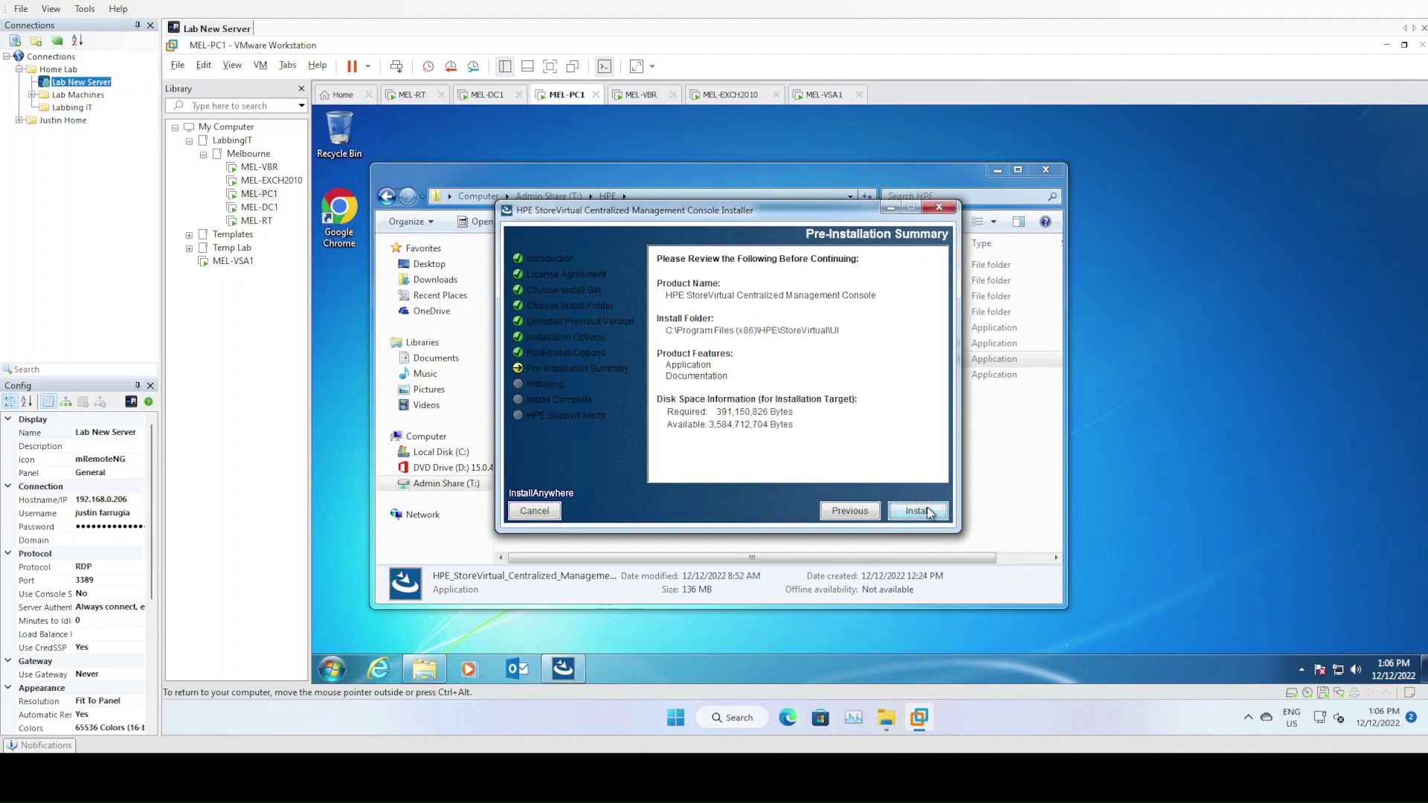
left_click(928, 509)
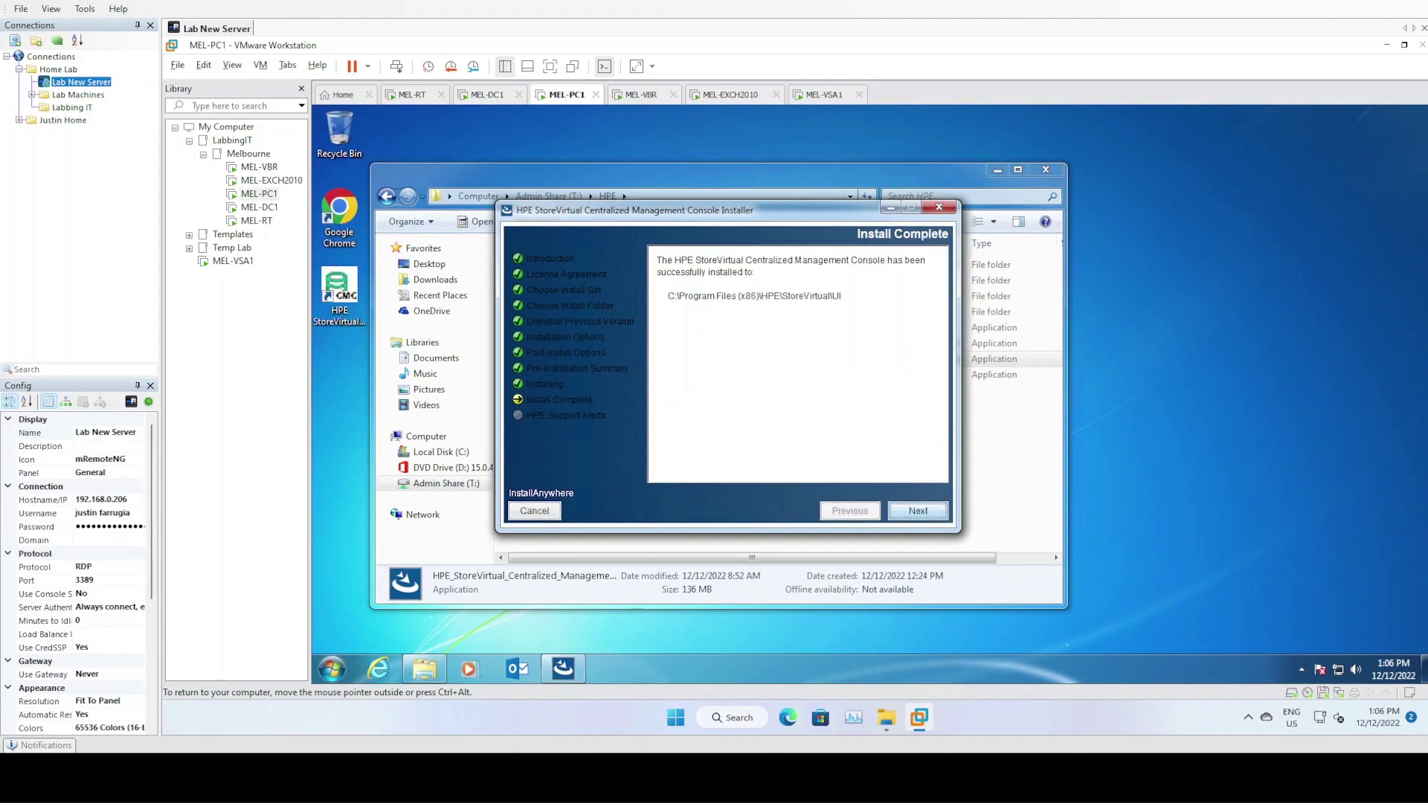
left_click(920, 515)
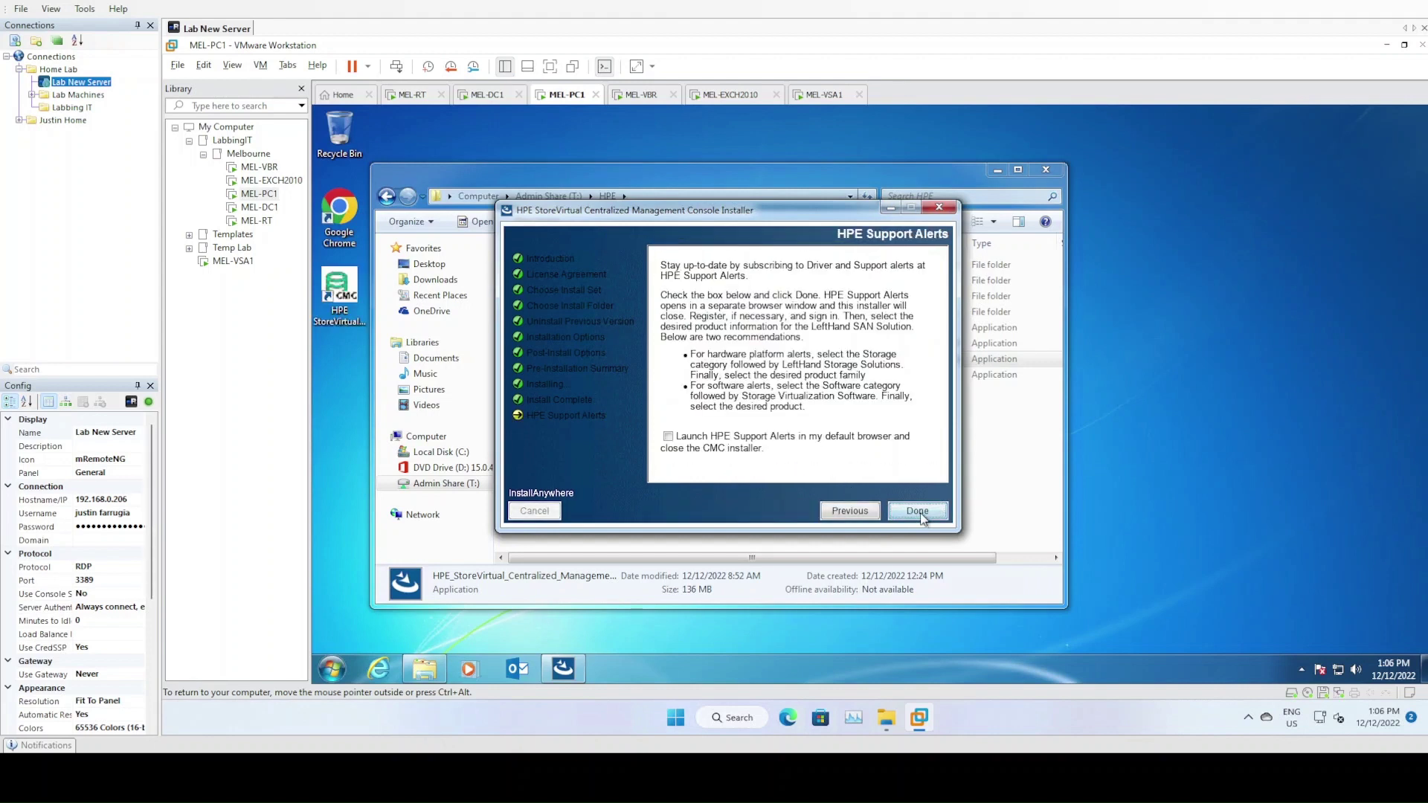
left_click(919, 514)
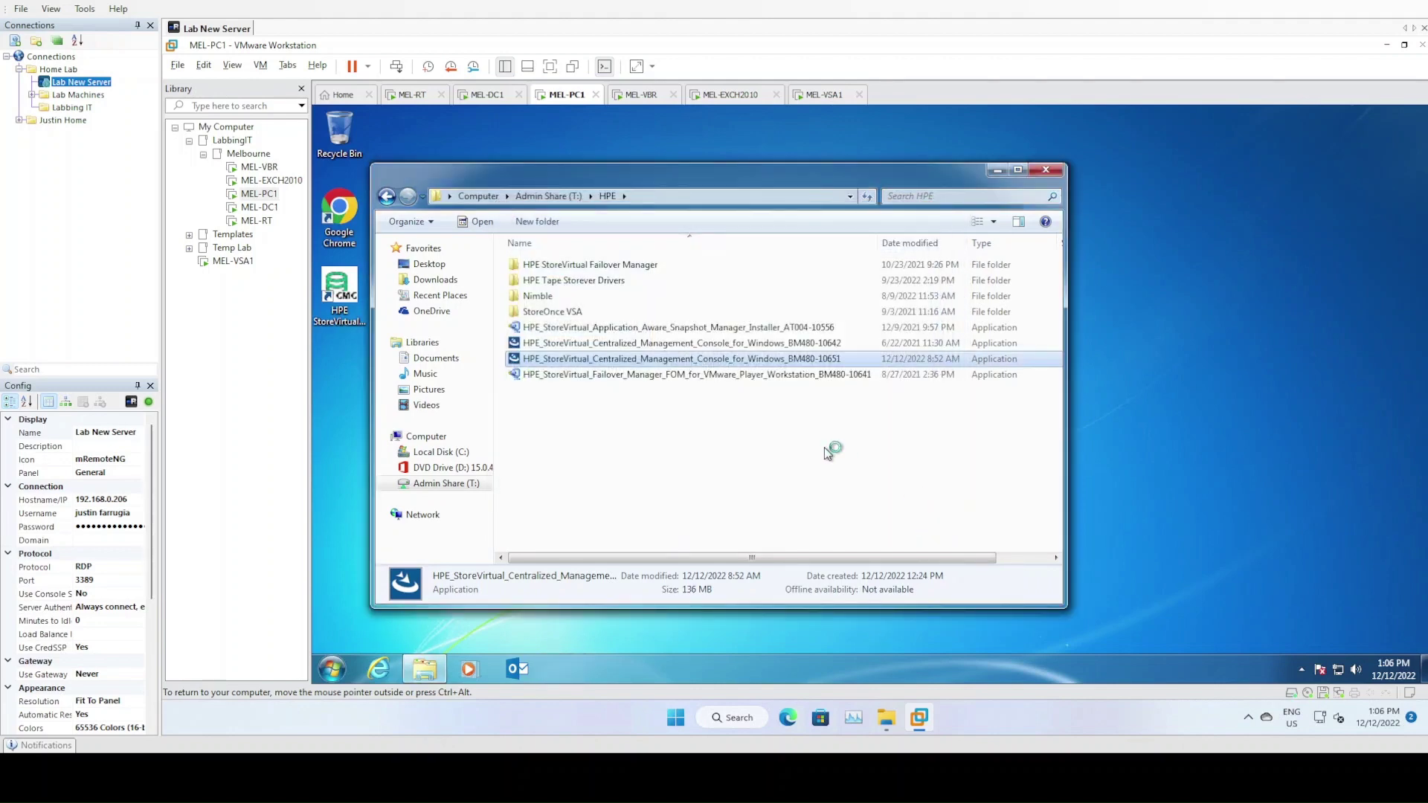
left_click(1046, 169)
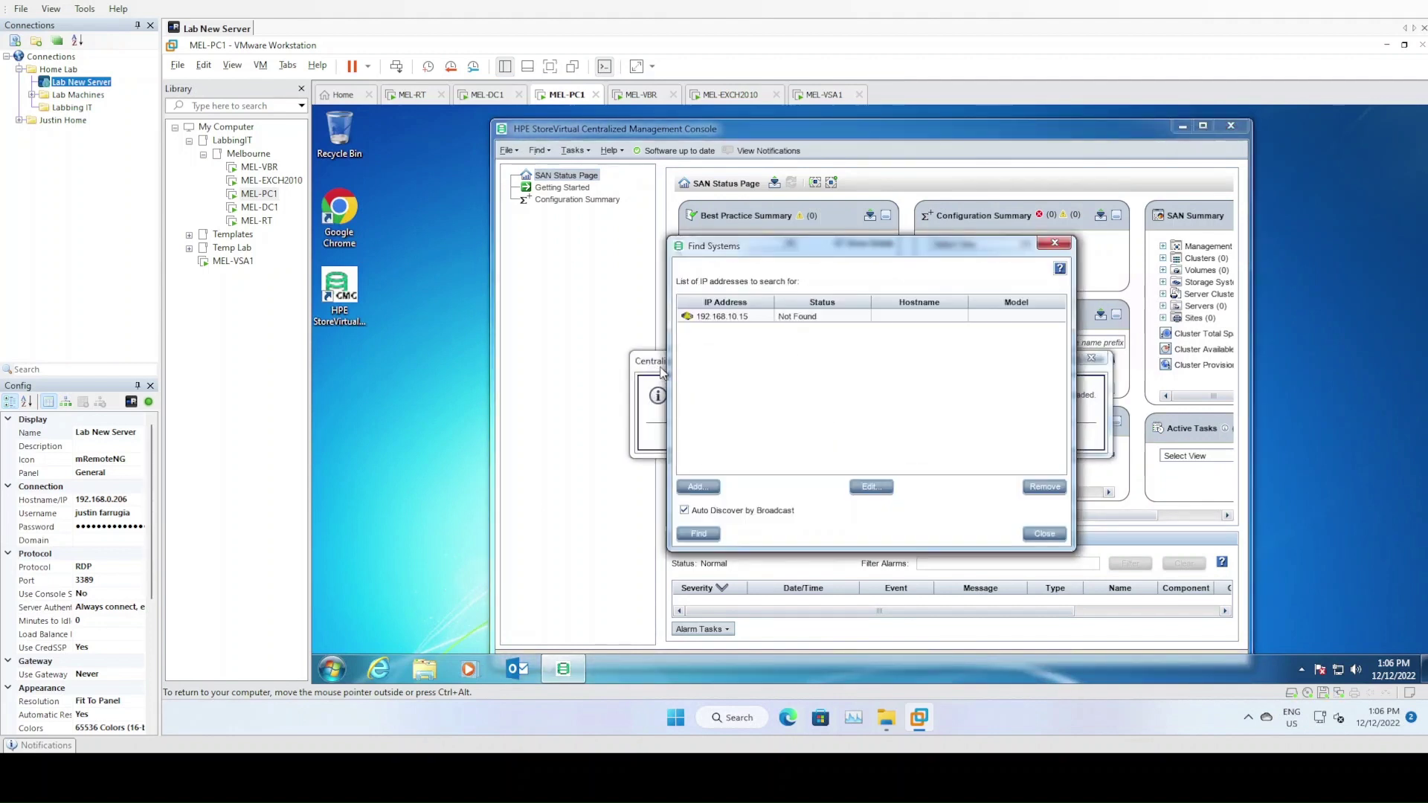
Close Find Systems, the notification download message and release notes, then show Getting Started
left_click_drag(811, 251, 1107, 232)
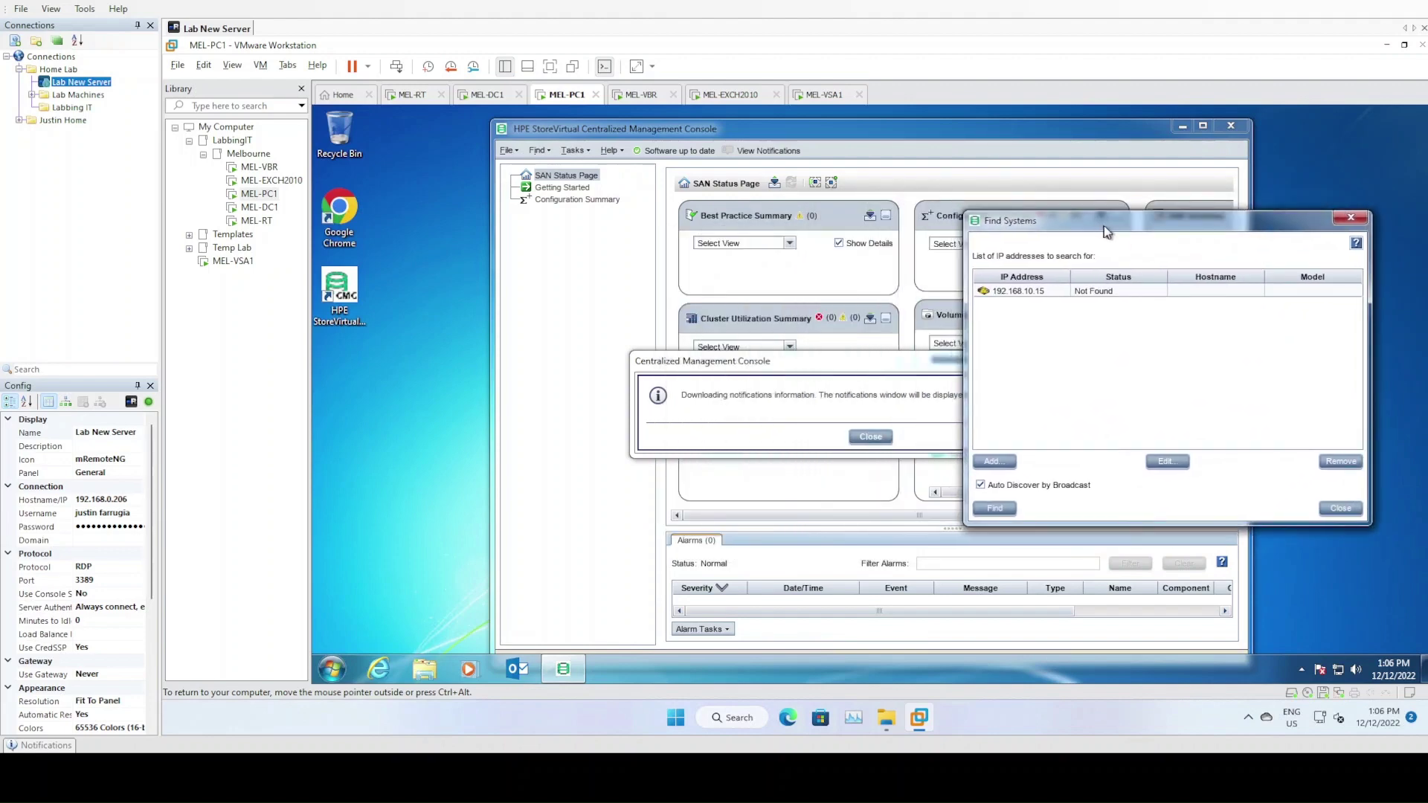
left_click(859, 442)
left_click(1342, 511)
left_click(871, 439)
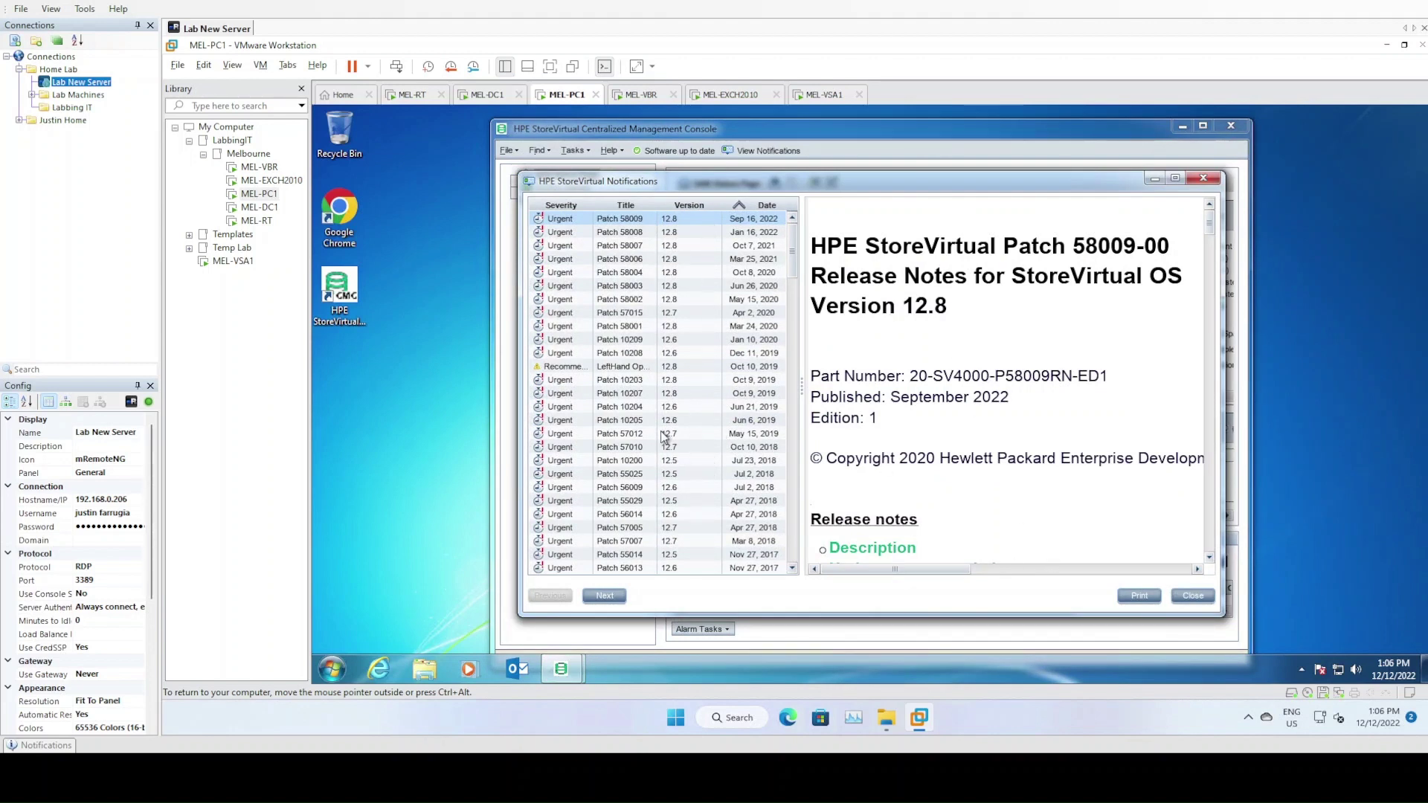
left_click(1193, 596)
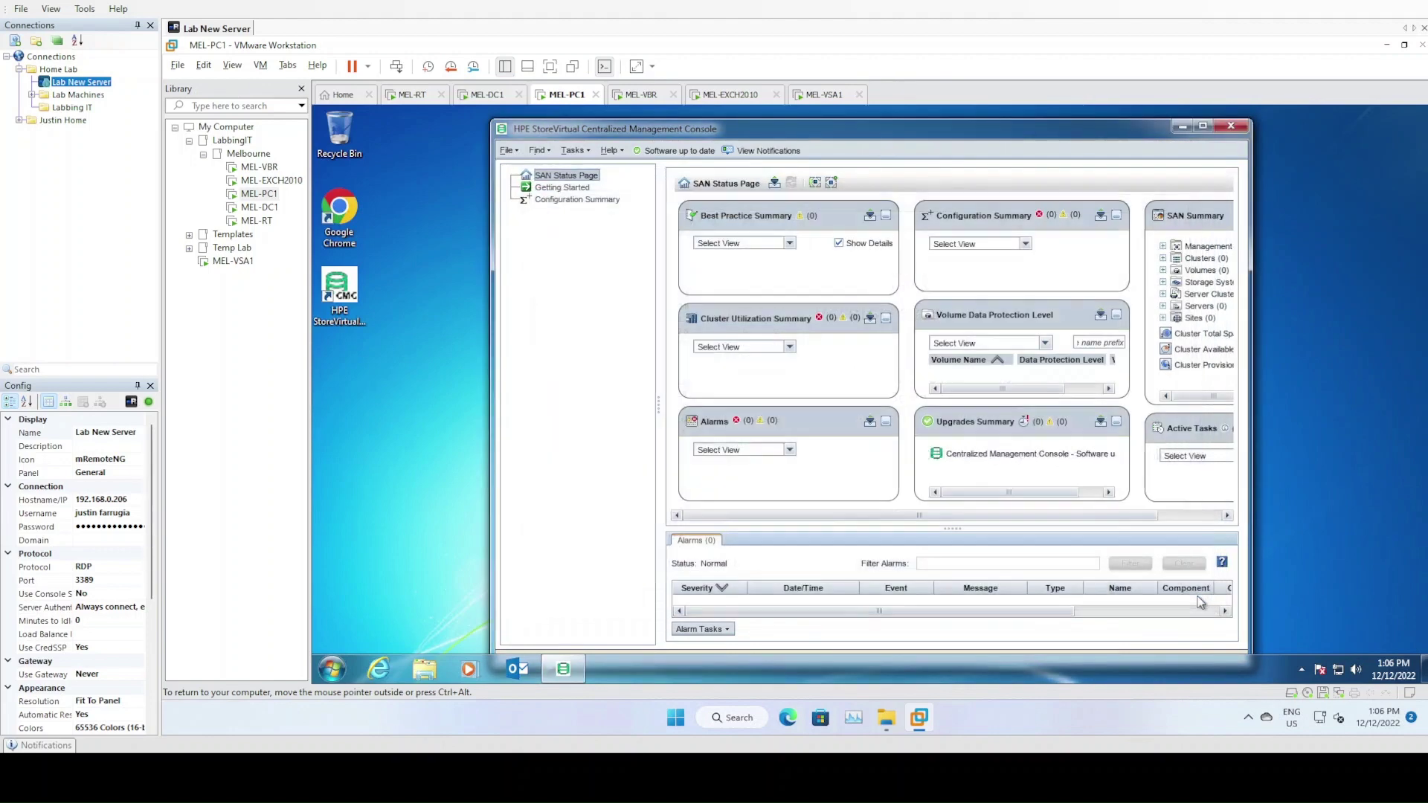
left_click(575, 201)
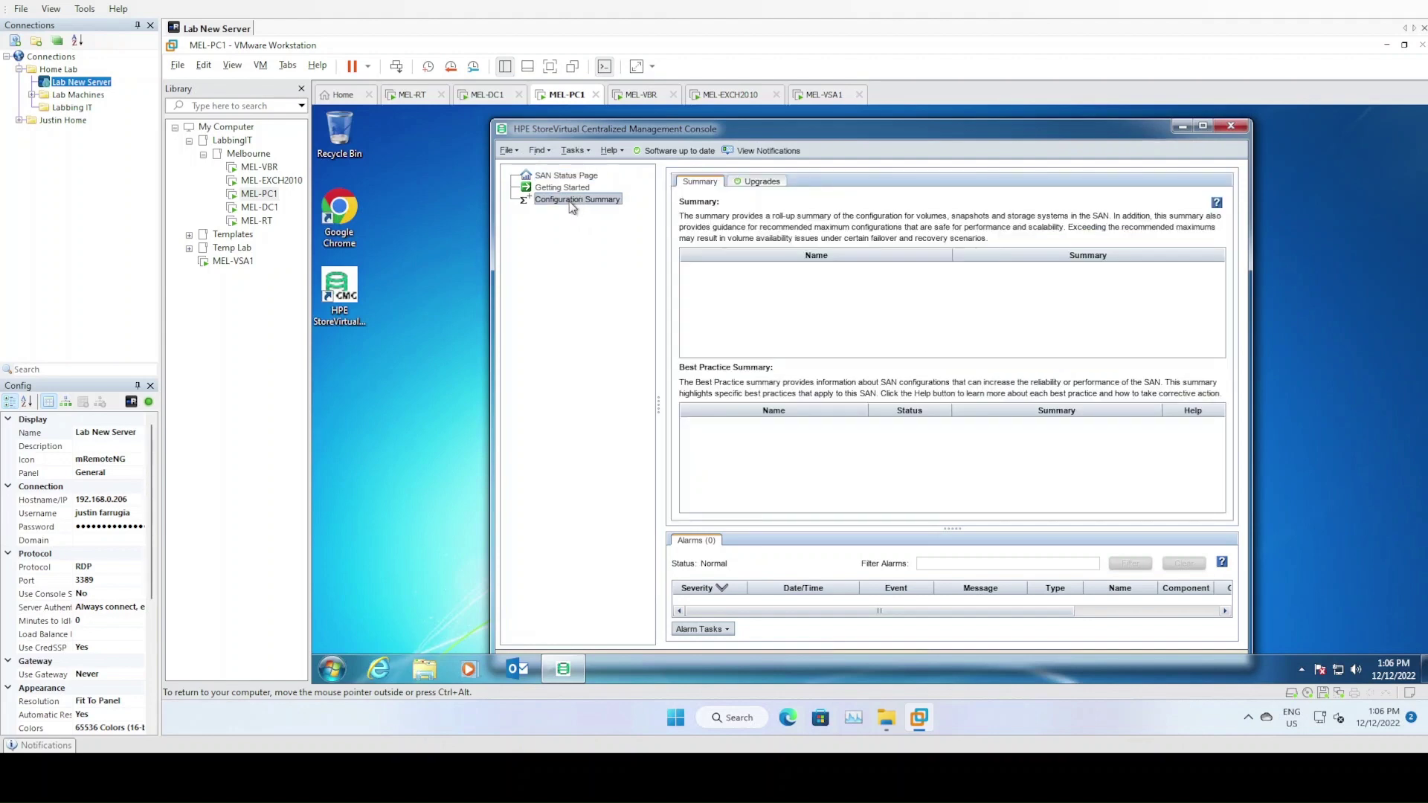
left_click(567, 190)
Remove 192.168.10.15 from the Find Systems list and run an empty search
left_click(901, 278)
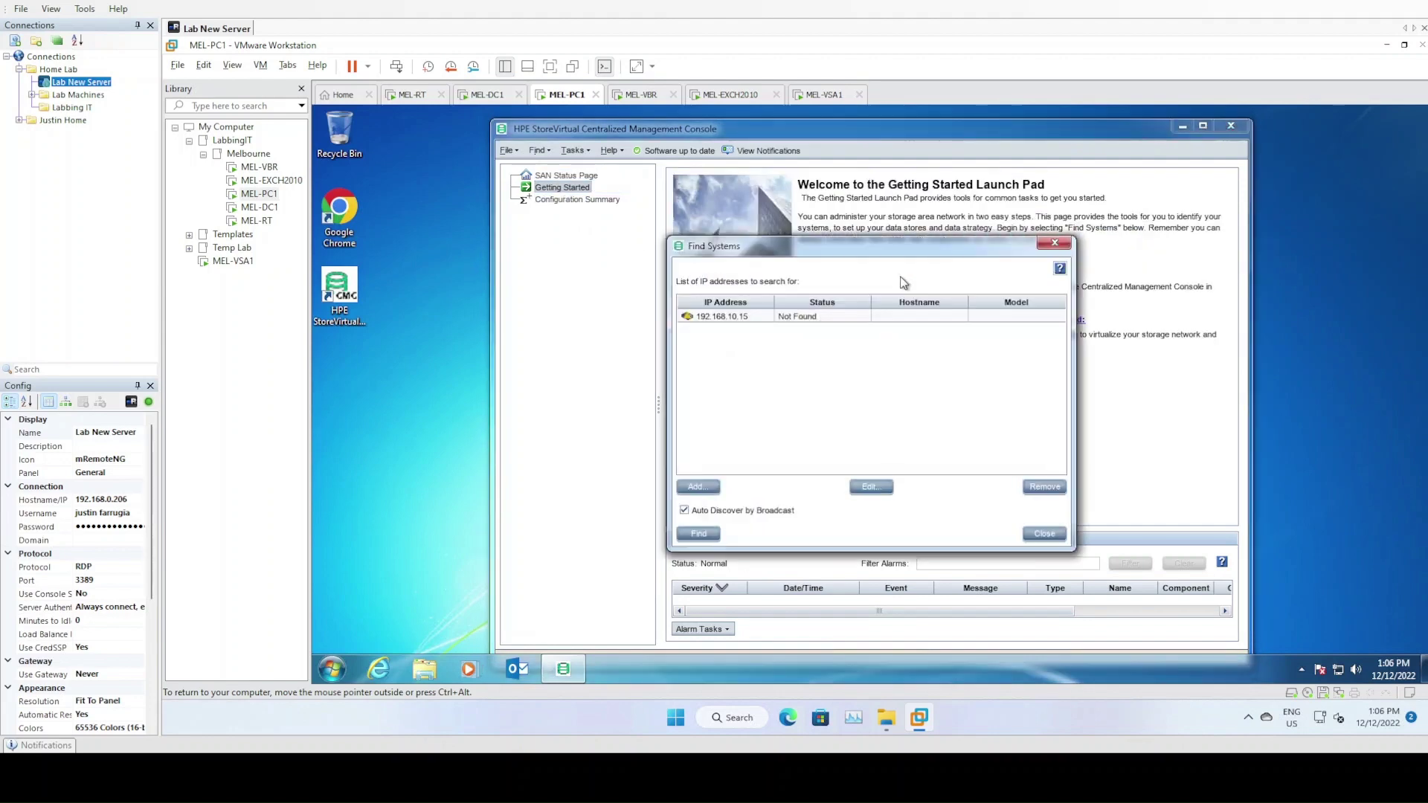
left_click(821, 319)
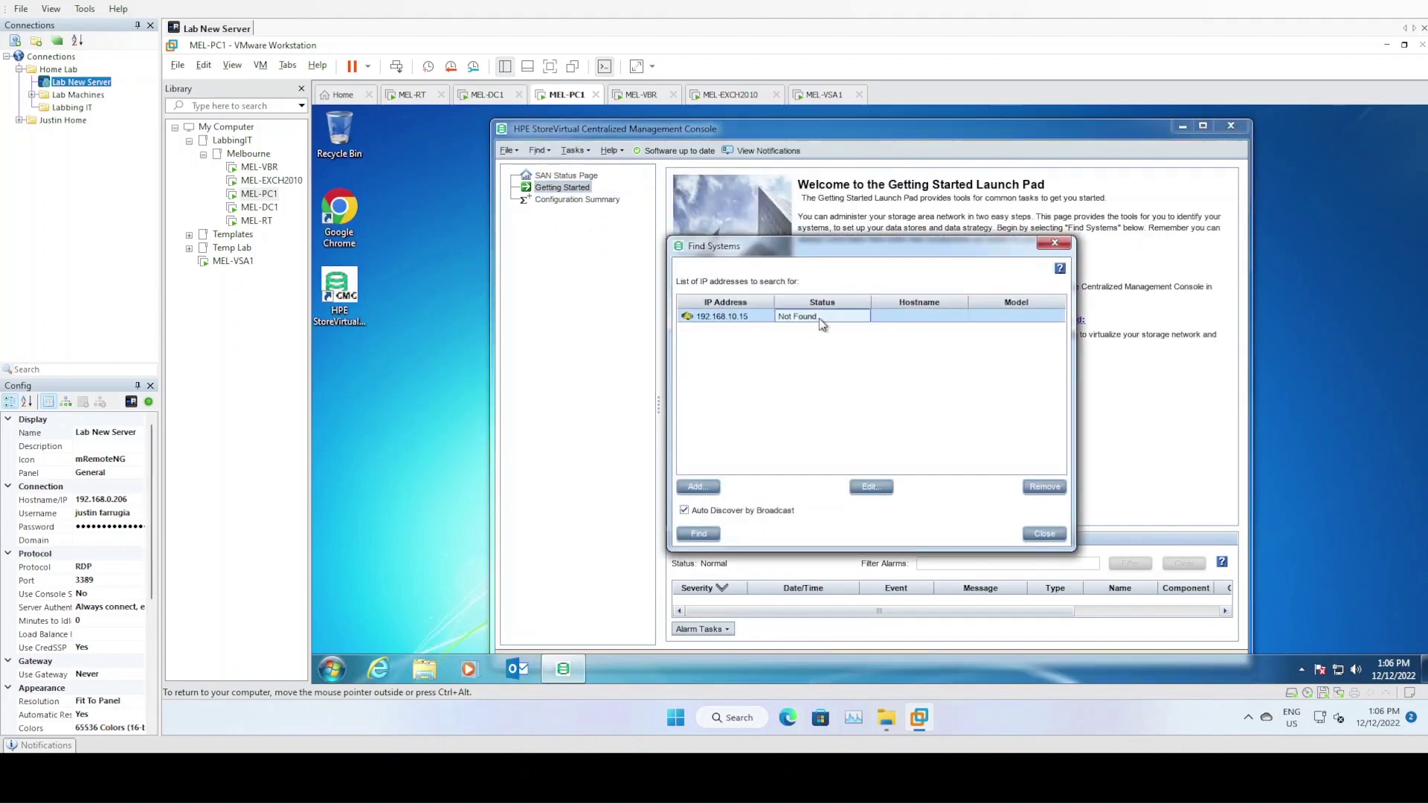
left_click(697, 489)
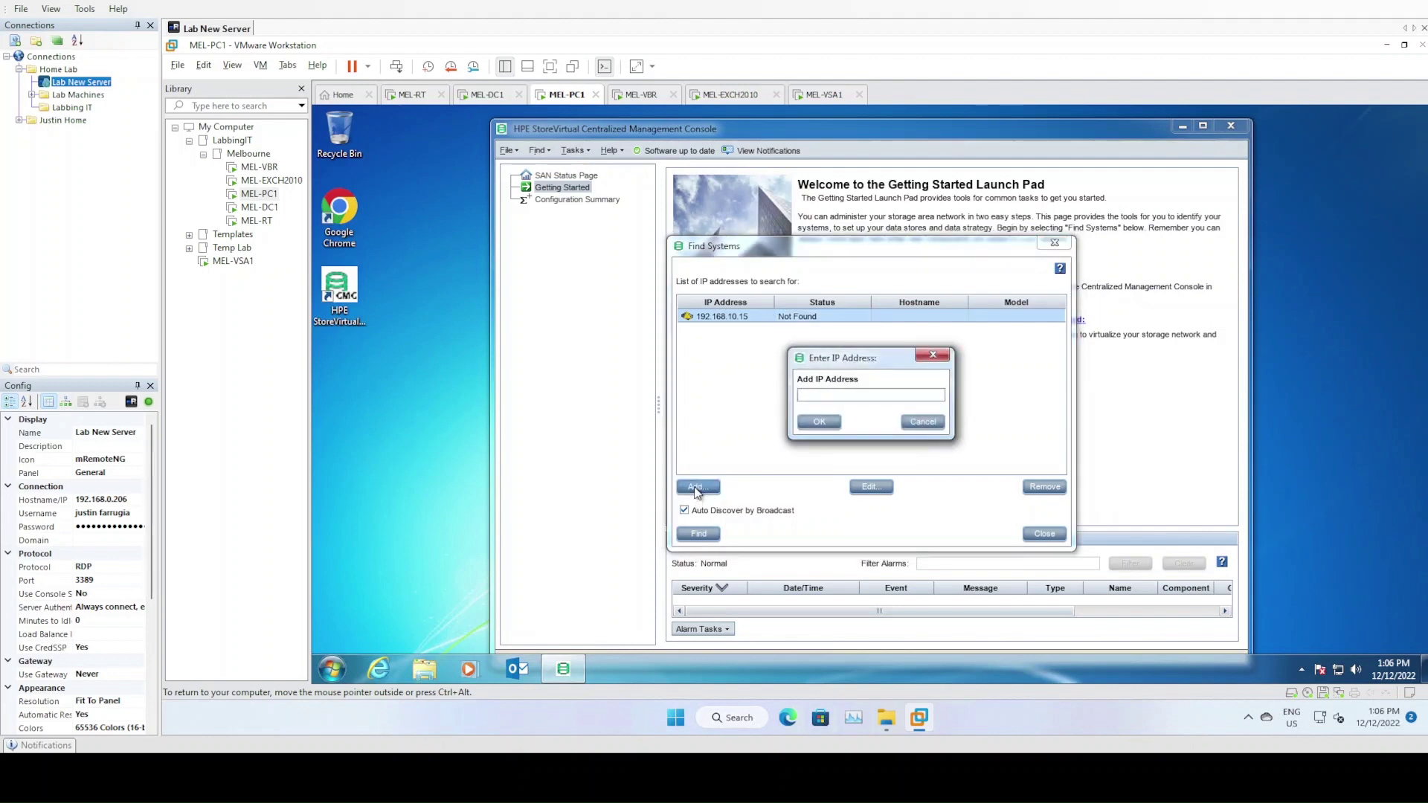
left_click(923, 423)
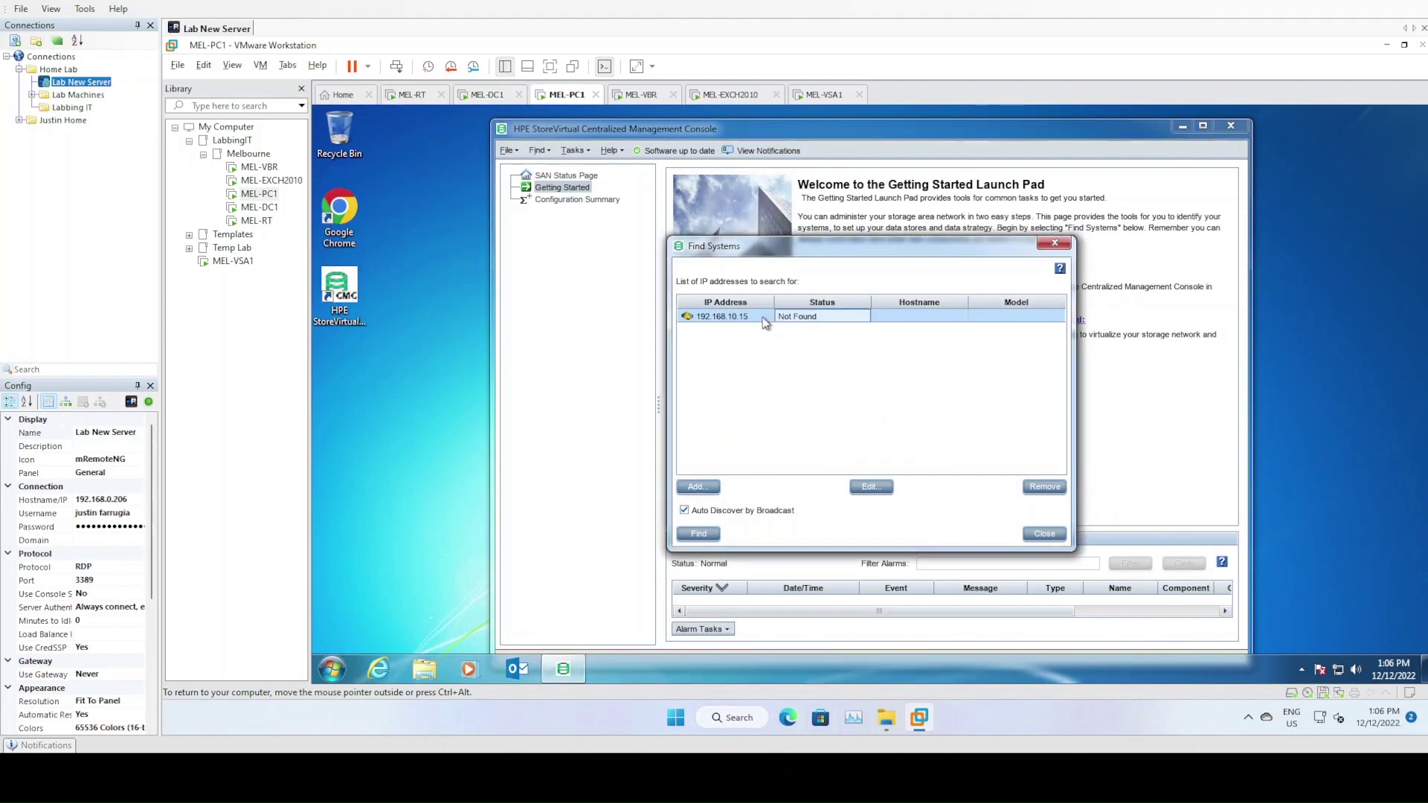
left_click(1045, 487)
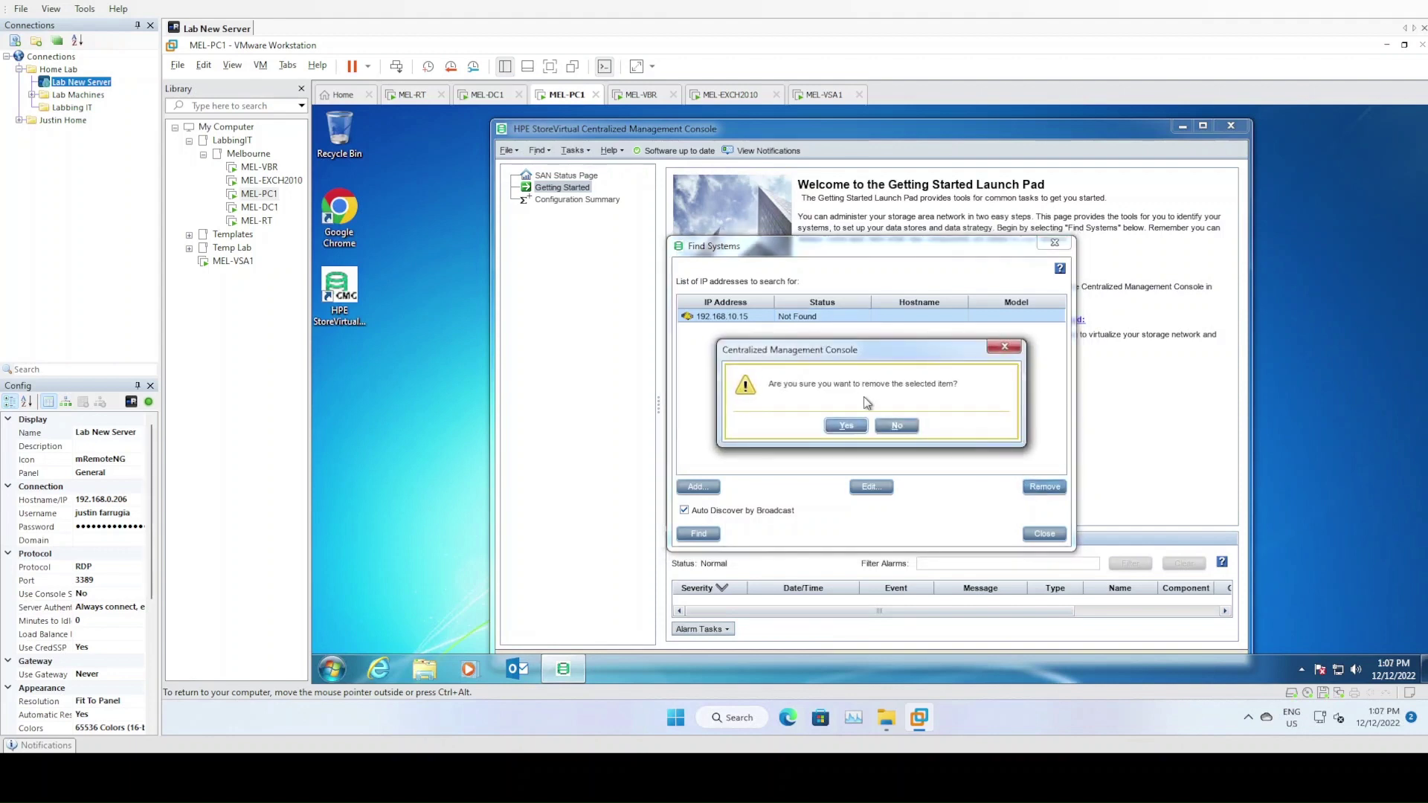
left_click(846, 426)
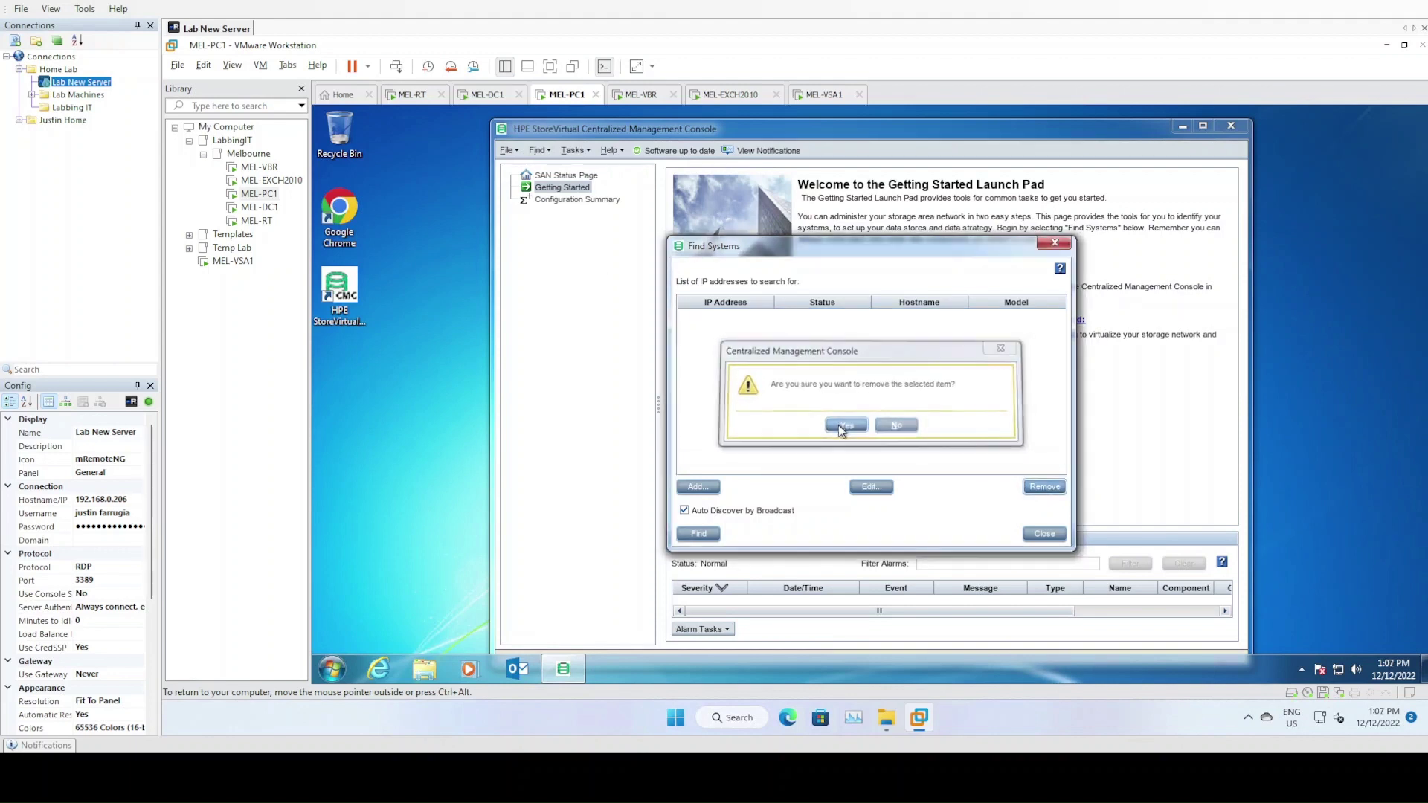
left_click(699, 535)
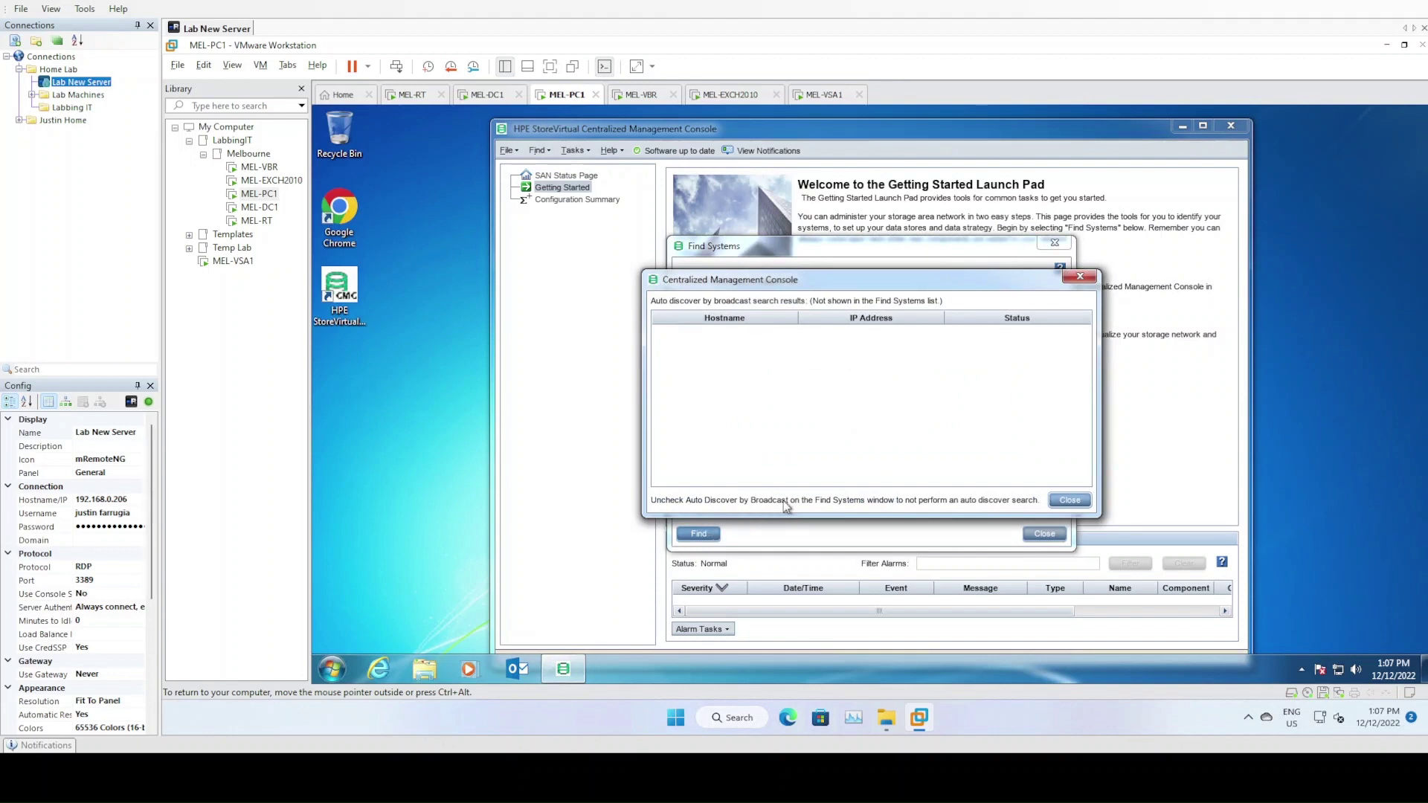
left_click(1070, 500)
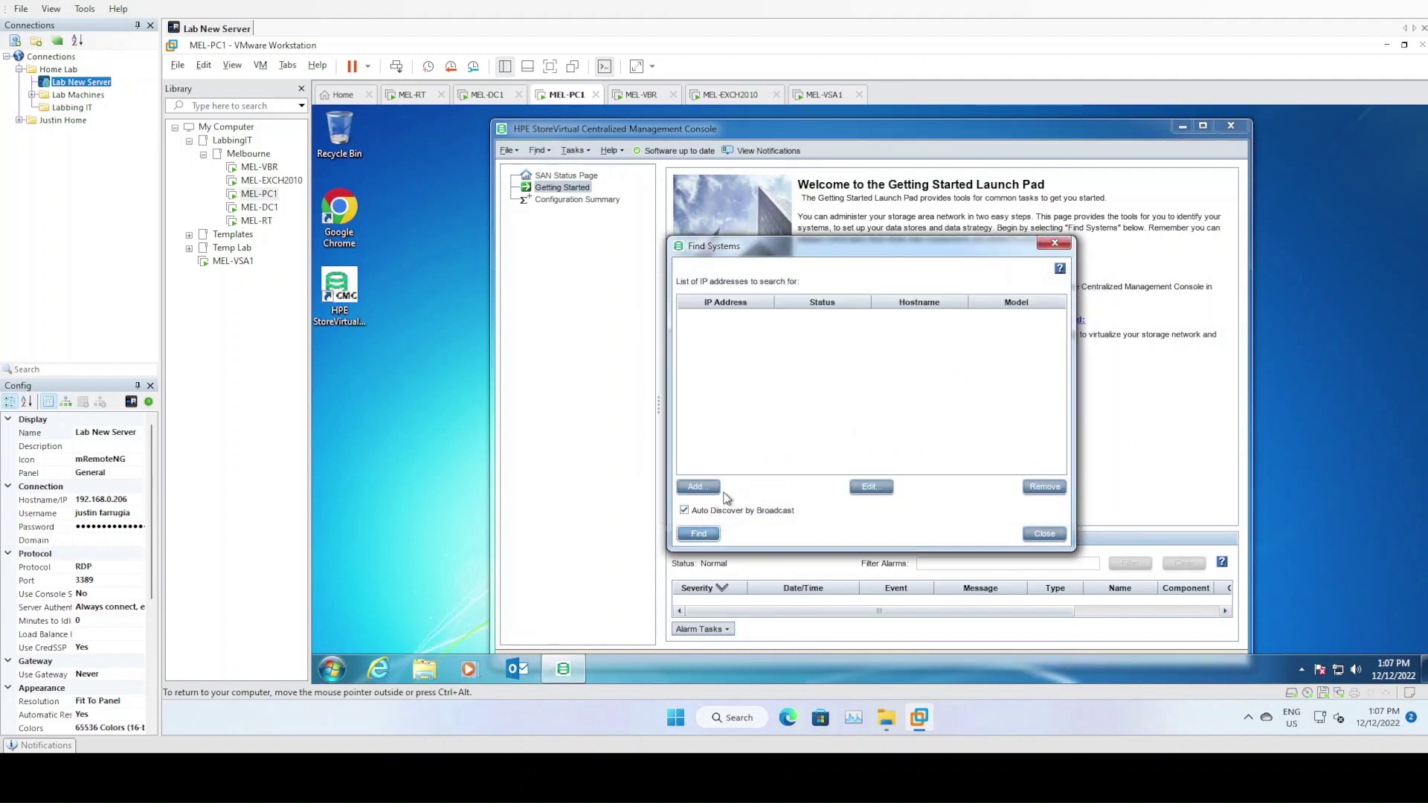
Add 192.168.10.13 to the search list, select the found system and close the dialog
left_click(715, 491)
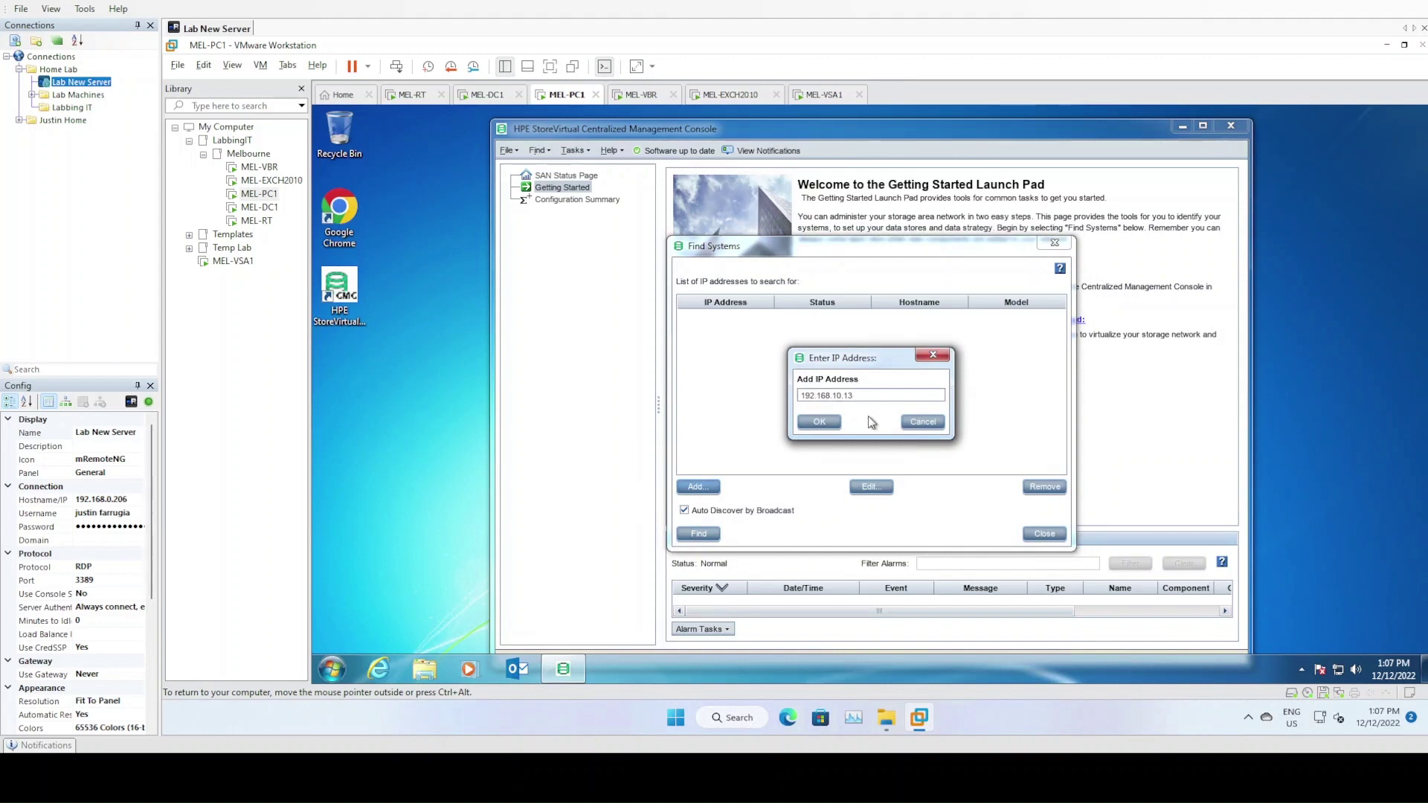
left_click(825, 421)
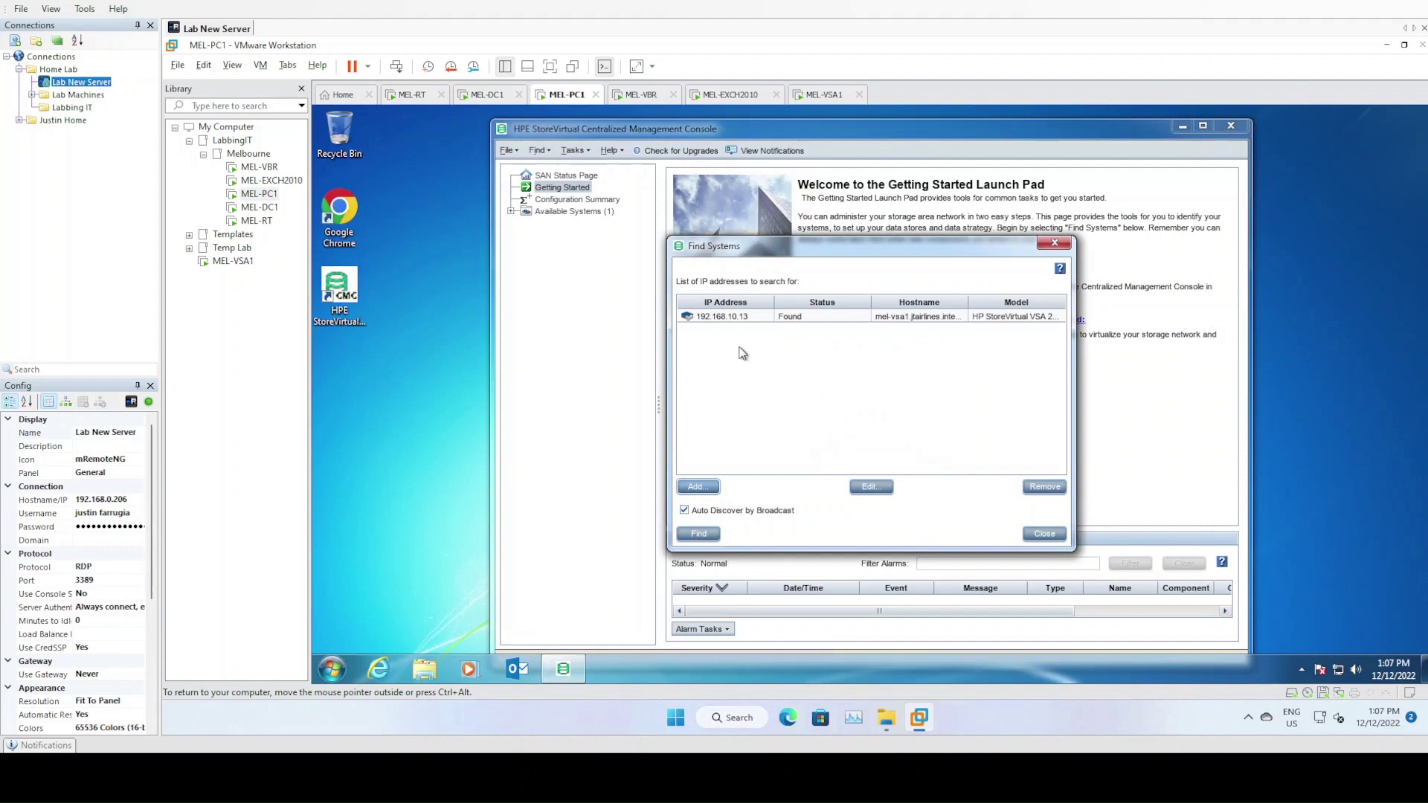
left_click(1020, 320)
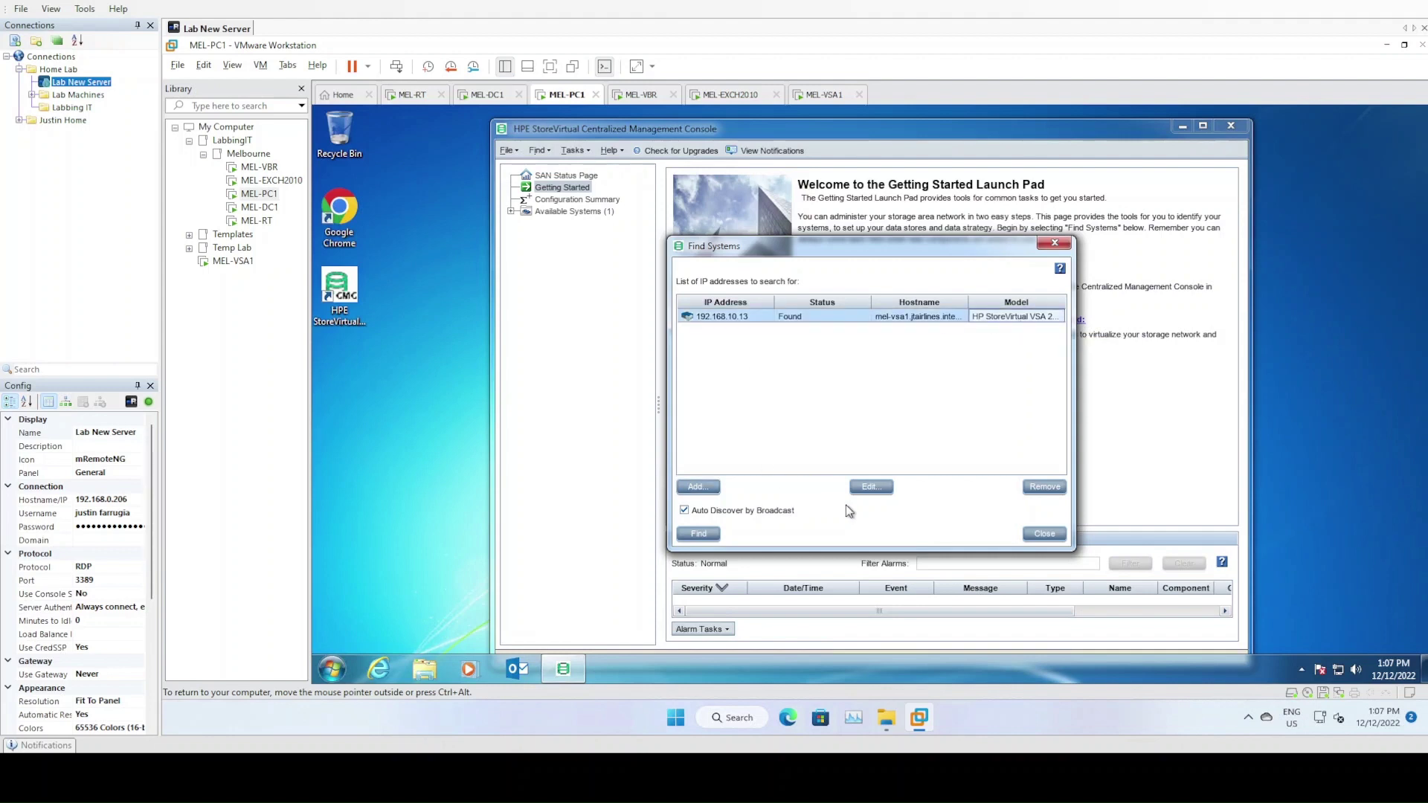
left_click(1044, 534)
Expand Available Systems and log in to the mel-vsa1 storage system
left_click(568, 213)
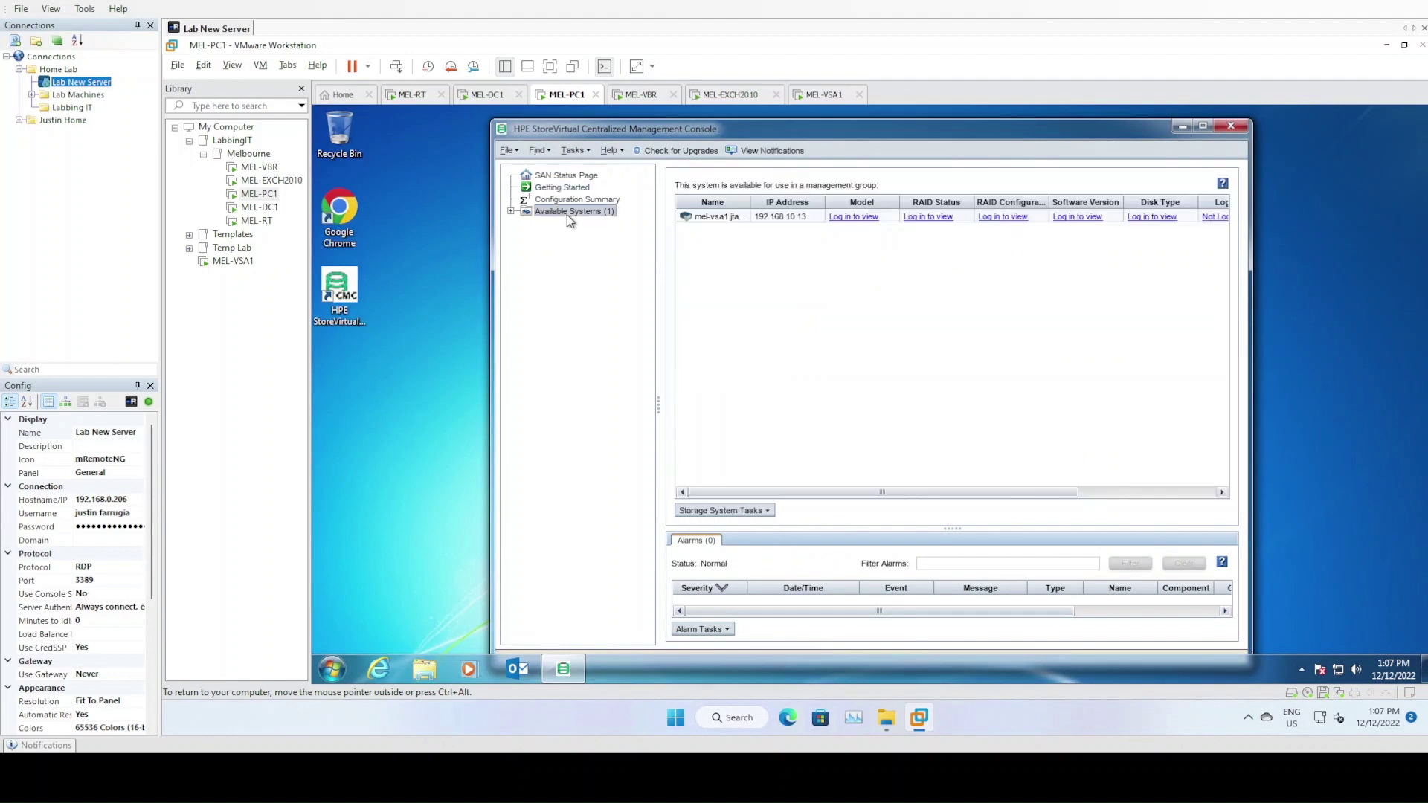
left_click(511, 212)
left_click(561, 224)
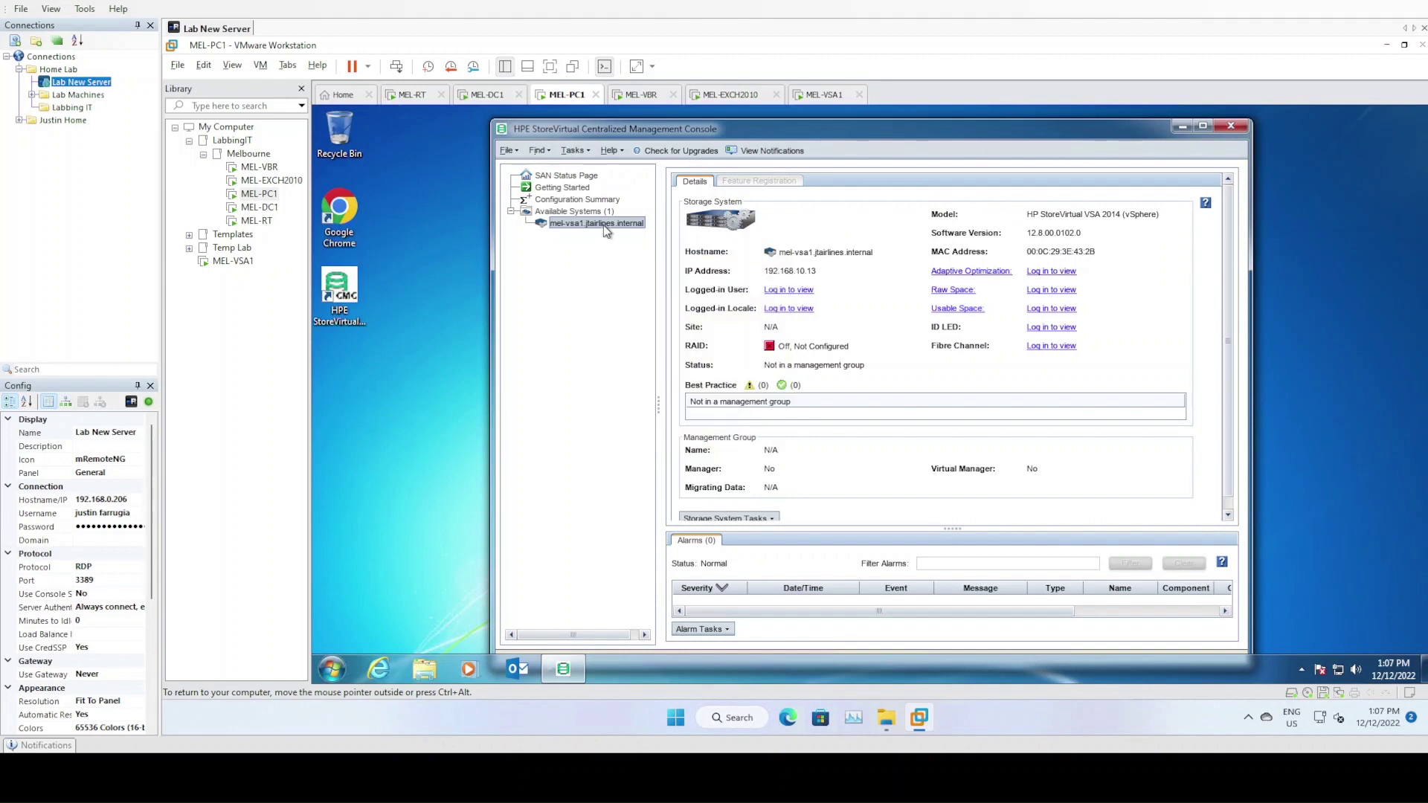
left_click(595, 212)
left_click(599, 224)
right_click(597, 227)
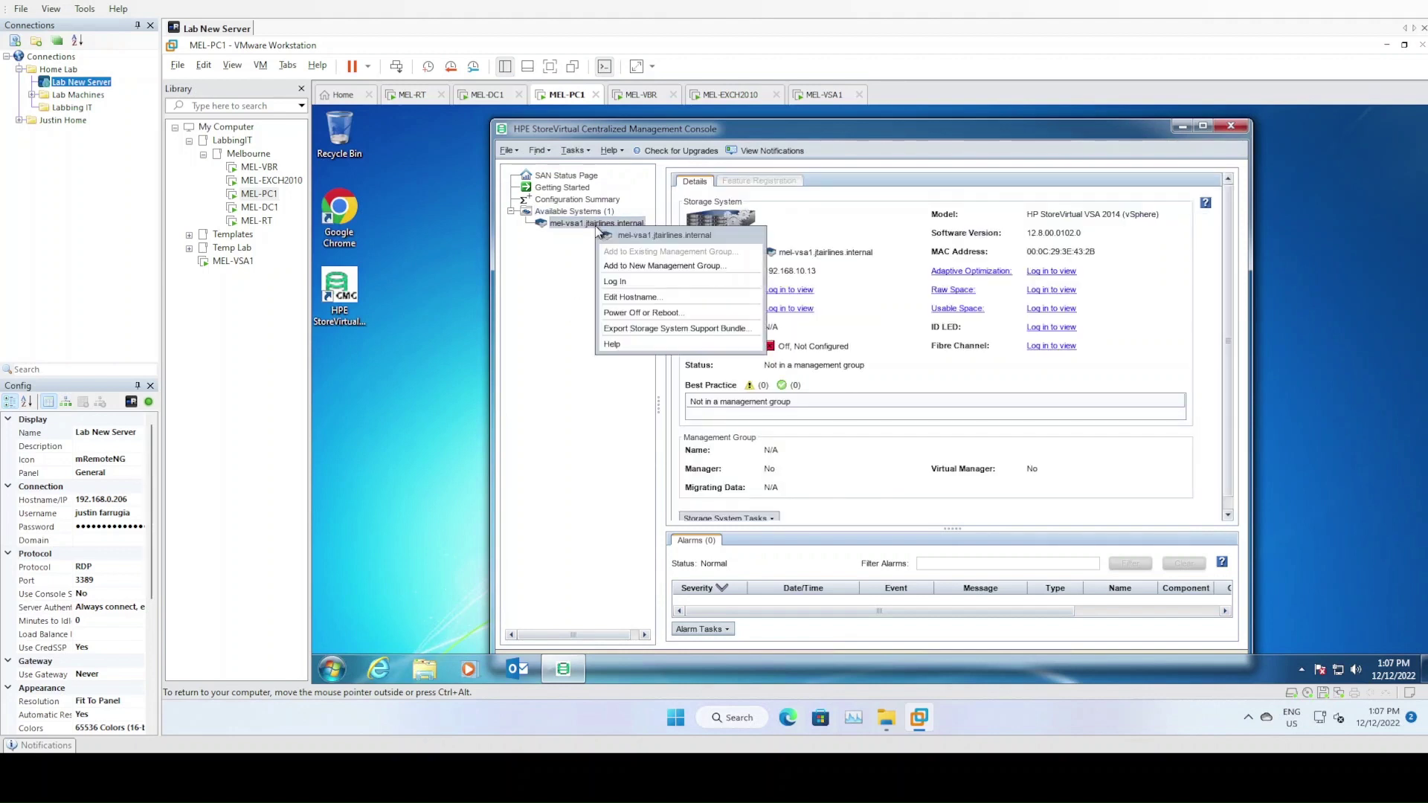
left_click(615, 281)
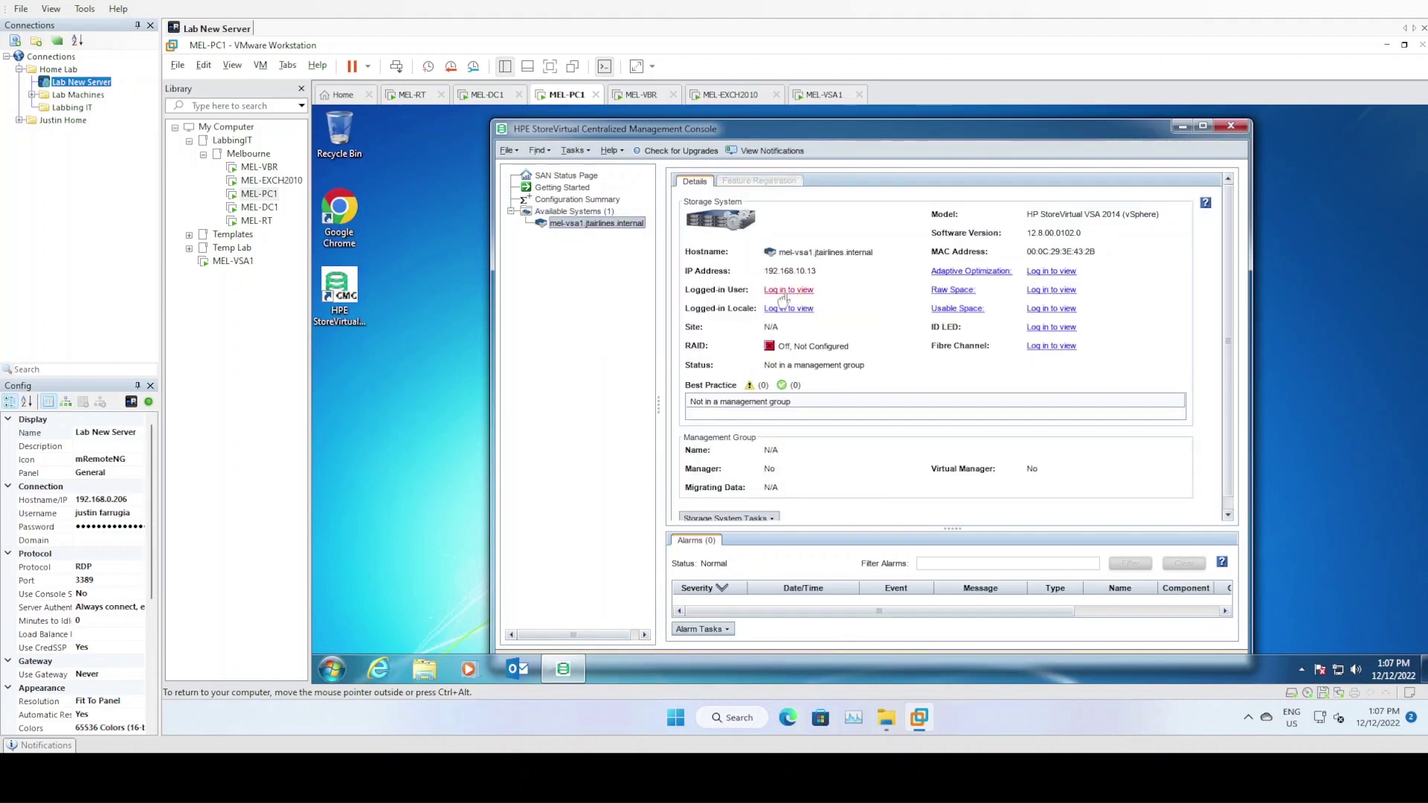
Open mel-vsa1's Network page and review eth0 (192.168.10.13) and eth1 (192.168.11.13)
left_click(525, 224)
left_click(578, 260)
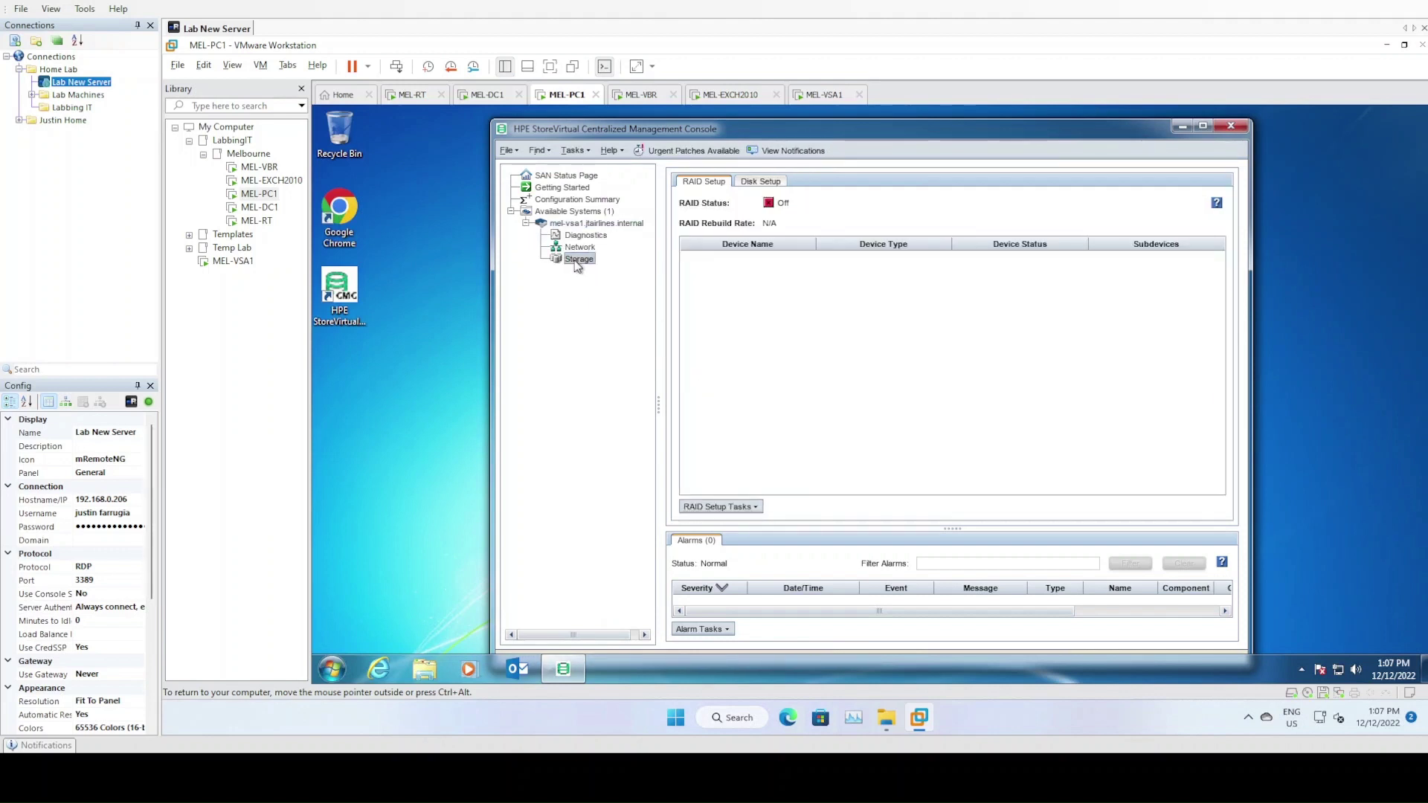
key("Up")
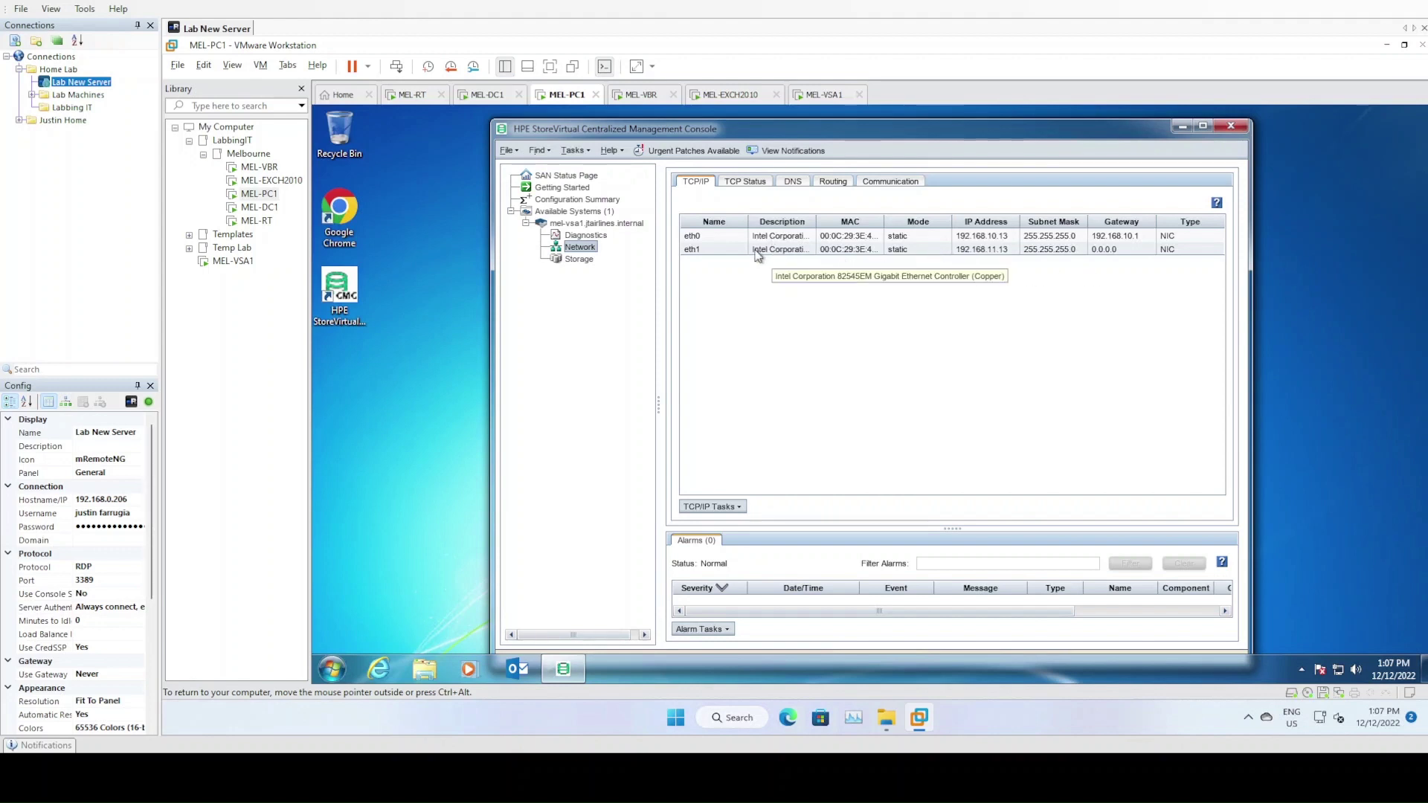
left_click(1000, 238)
left_click(1001, 252)
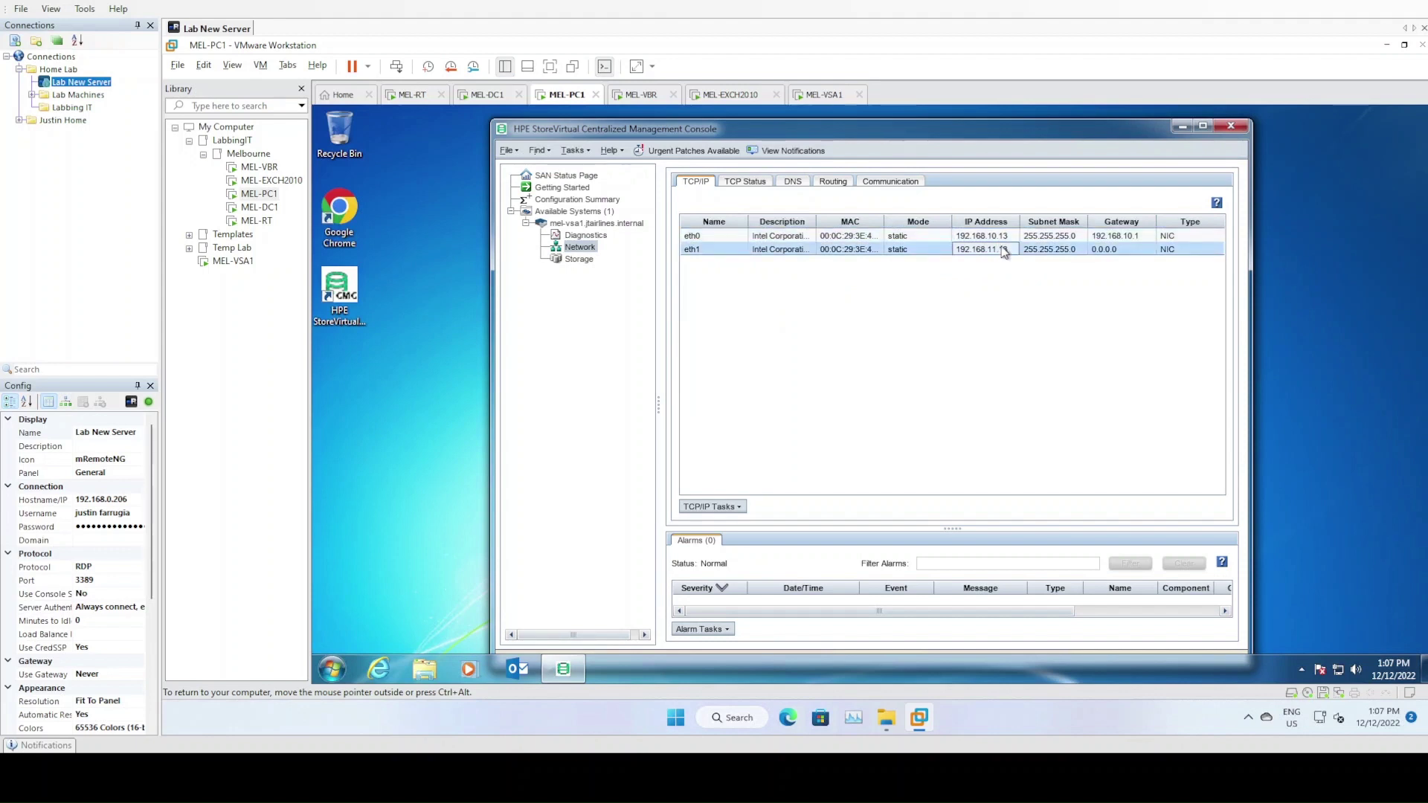
left_click(1001, 239)
left_click(744, 251)
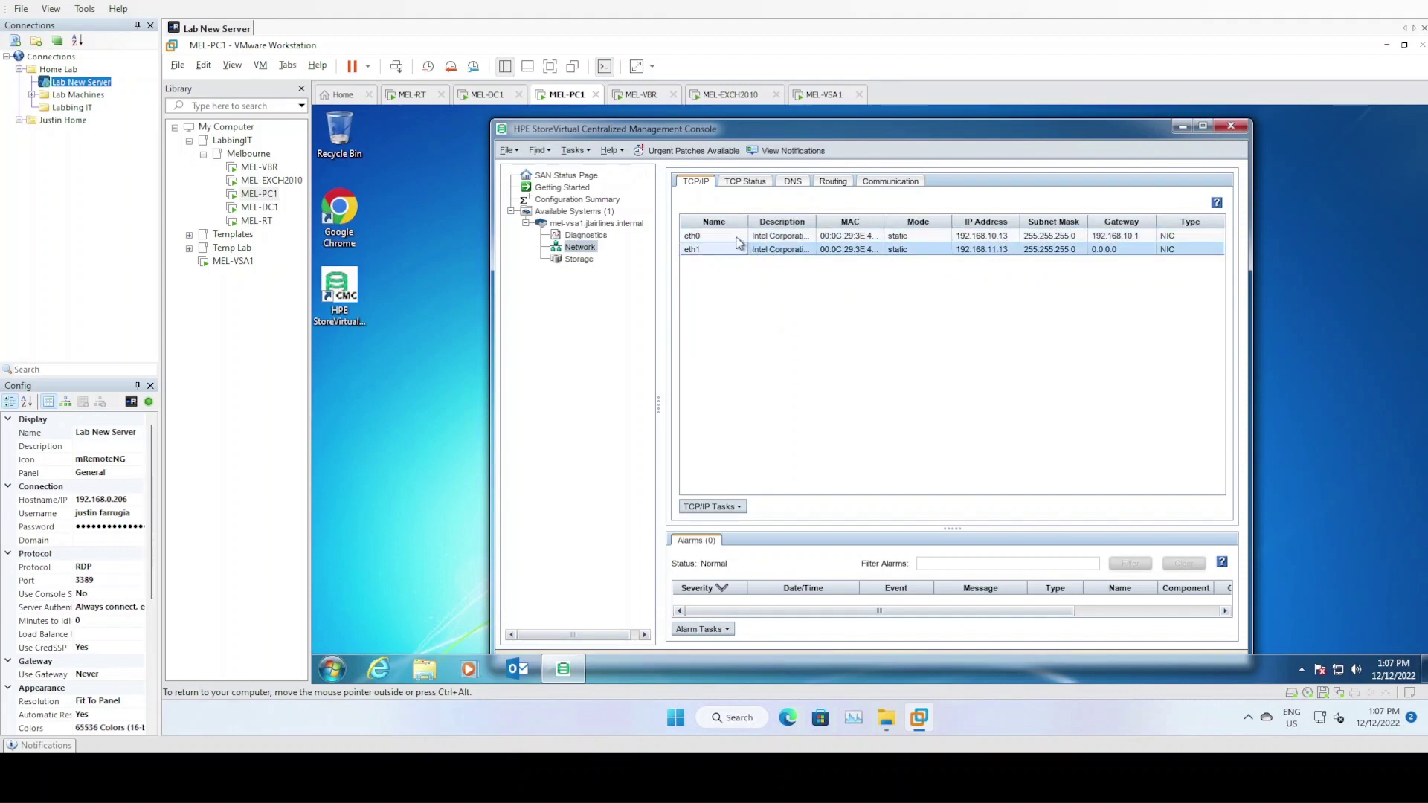
left_click(738, 236)
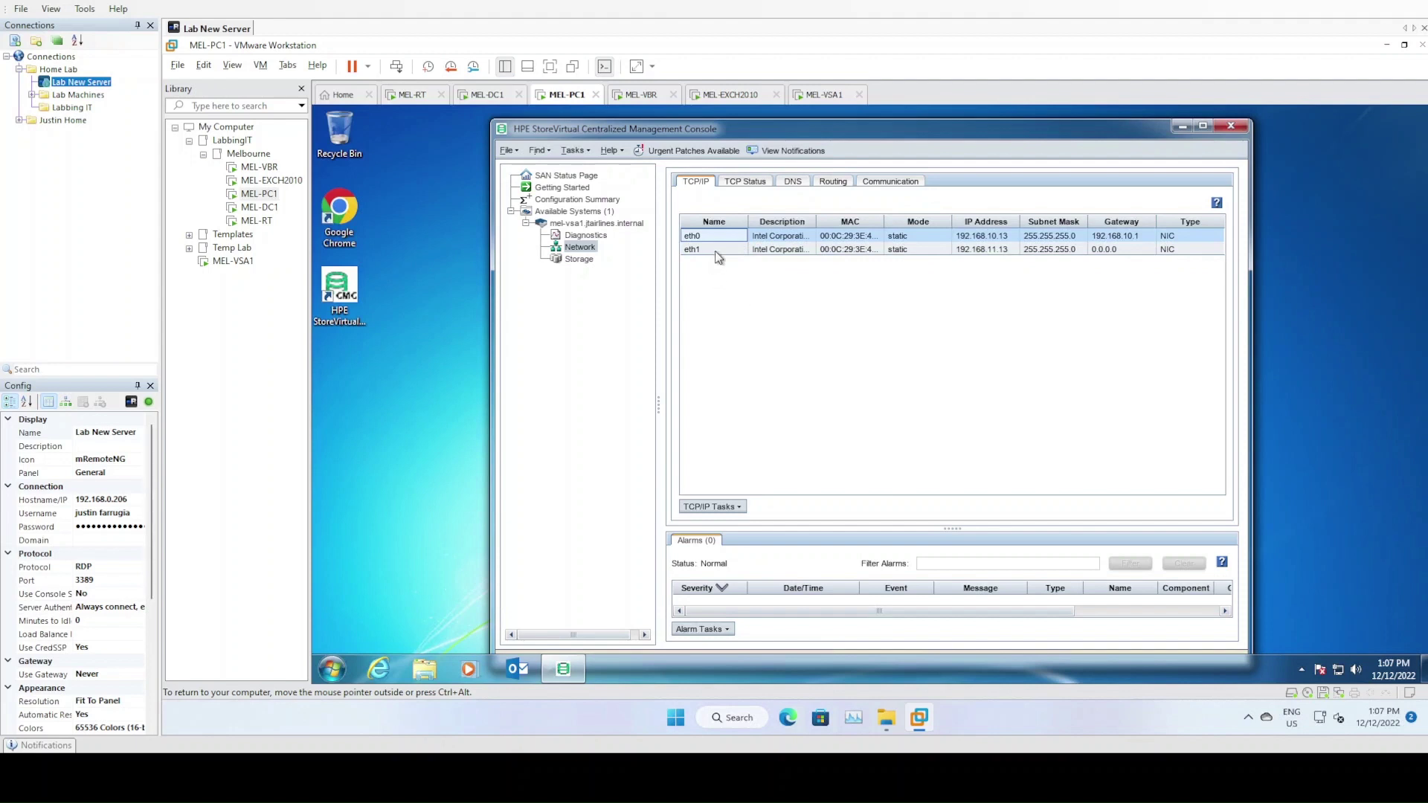
Make eth1 the iSCSI interface in mel-vsa1's Communication settings
left_click(885, 186)
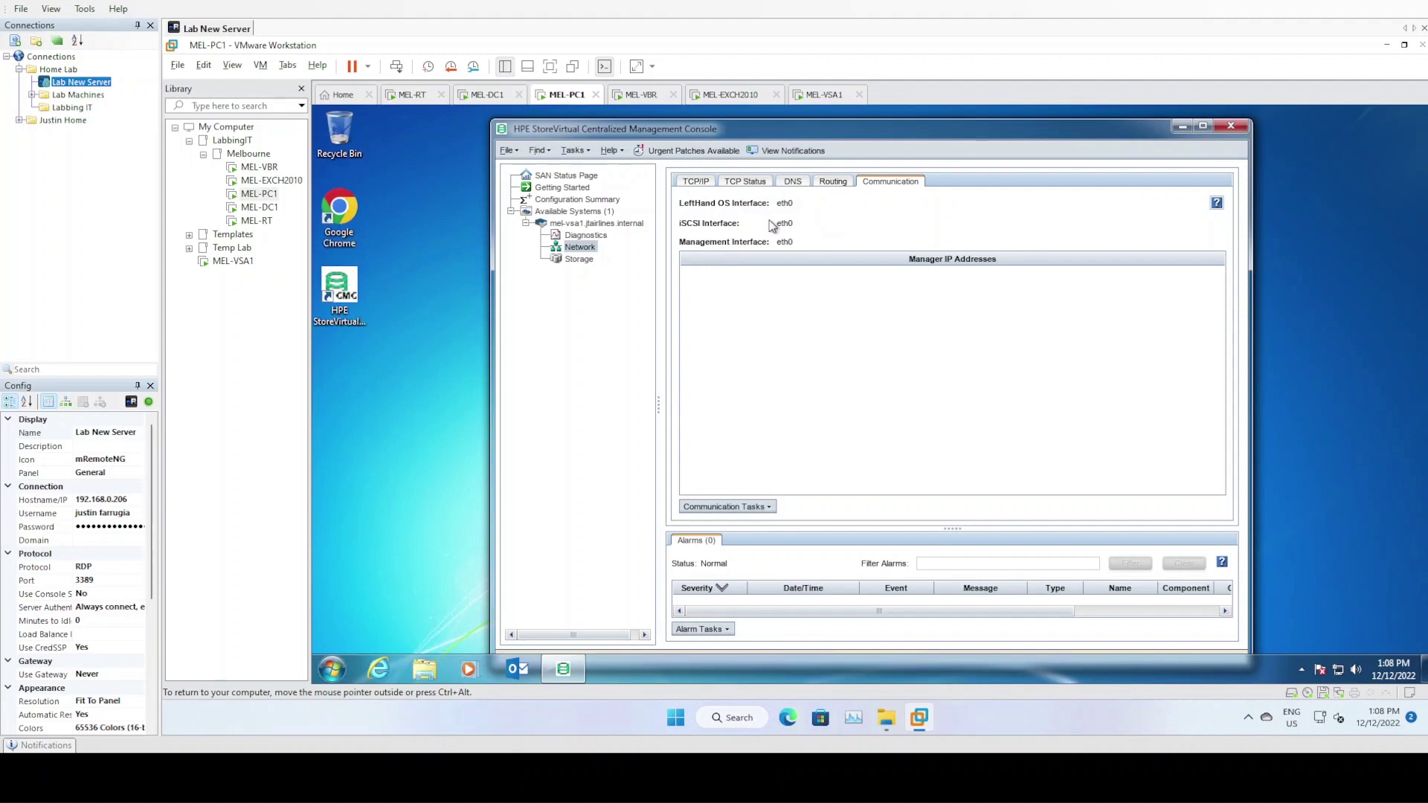
left_click(737, 507)
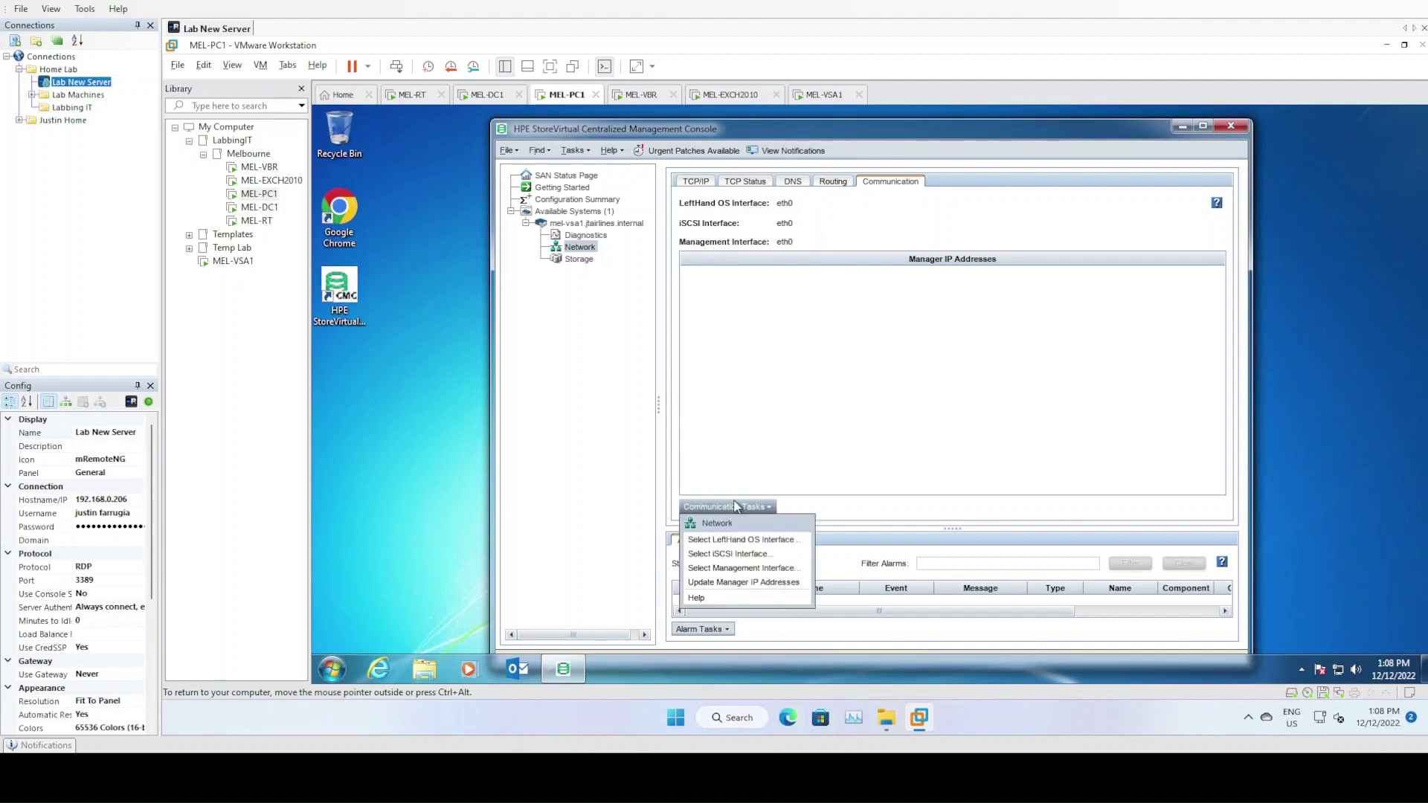
left_click(744, 555)
left_click(836, 398)
left_click(831, 424)
left_click(793, 429)
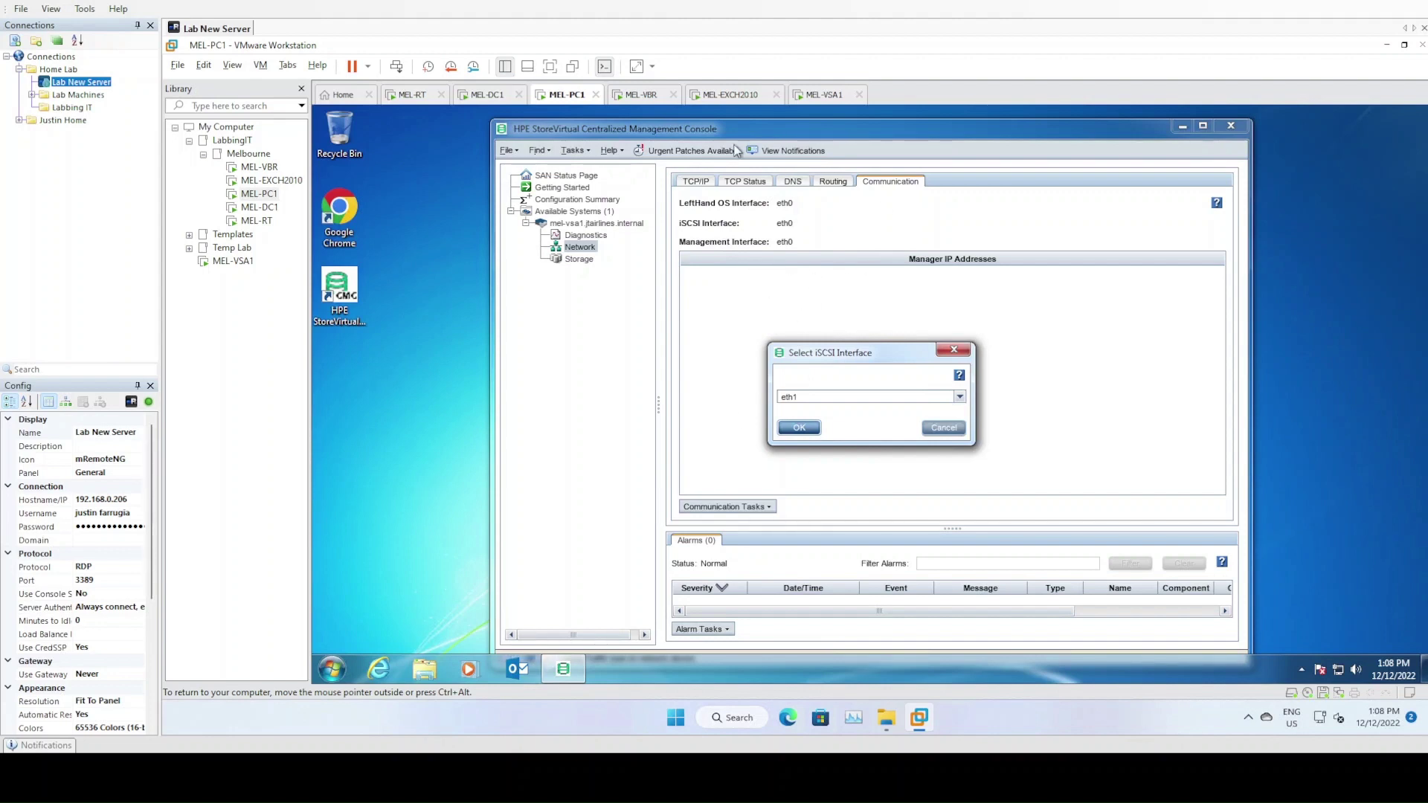
key("Return")
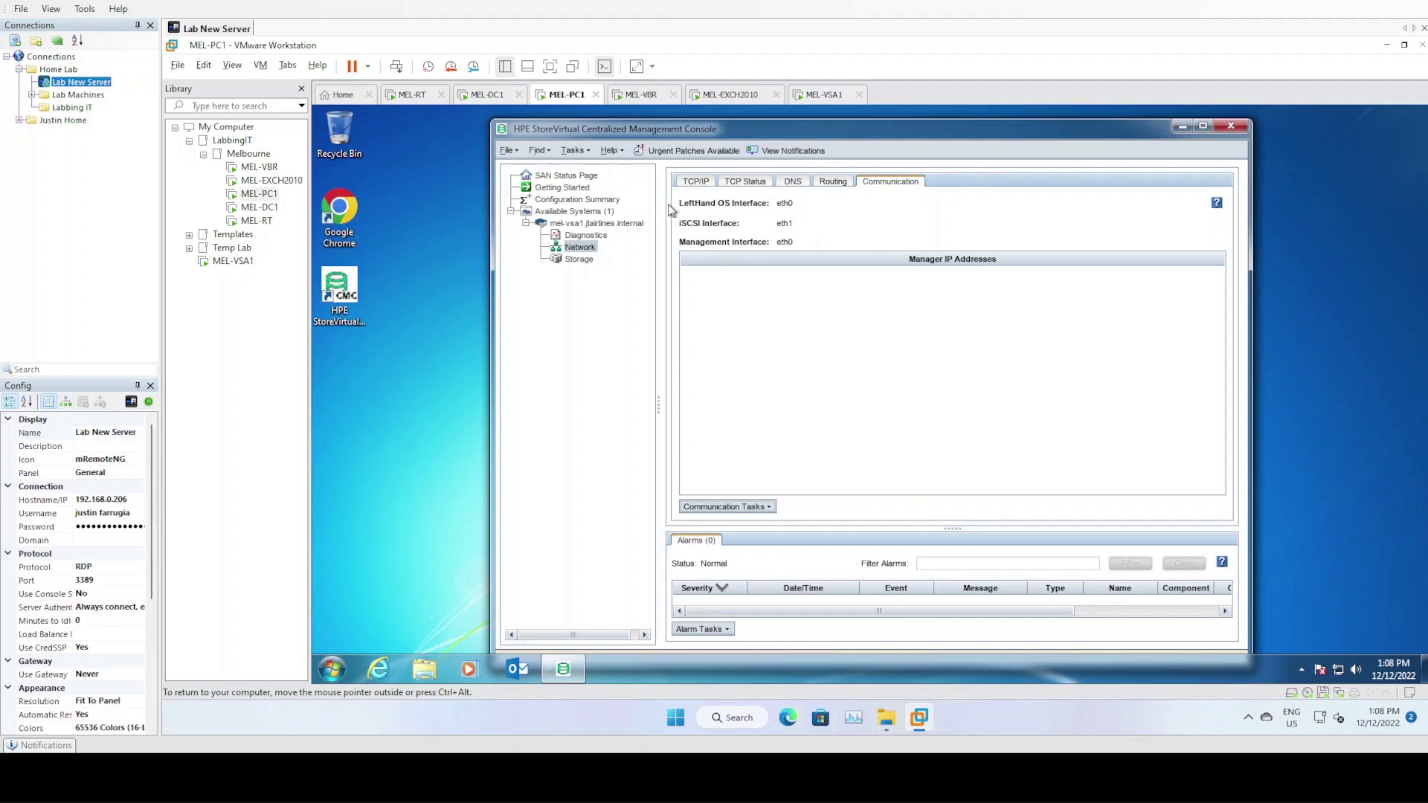
Review mel-vsa1's TCP/IP, TCP Status, Routing and Communication tabs
left_click_drag(811, 138, 787, 126)
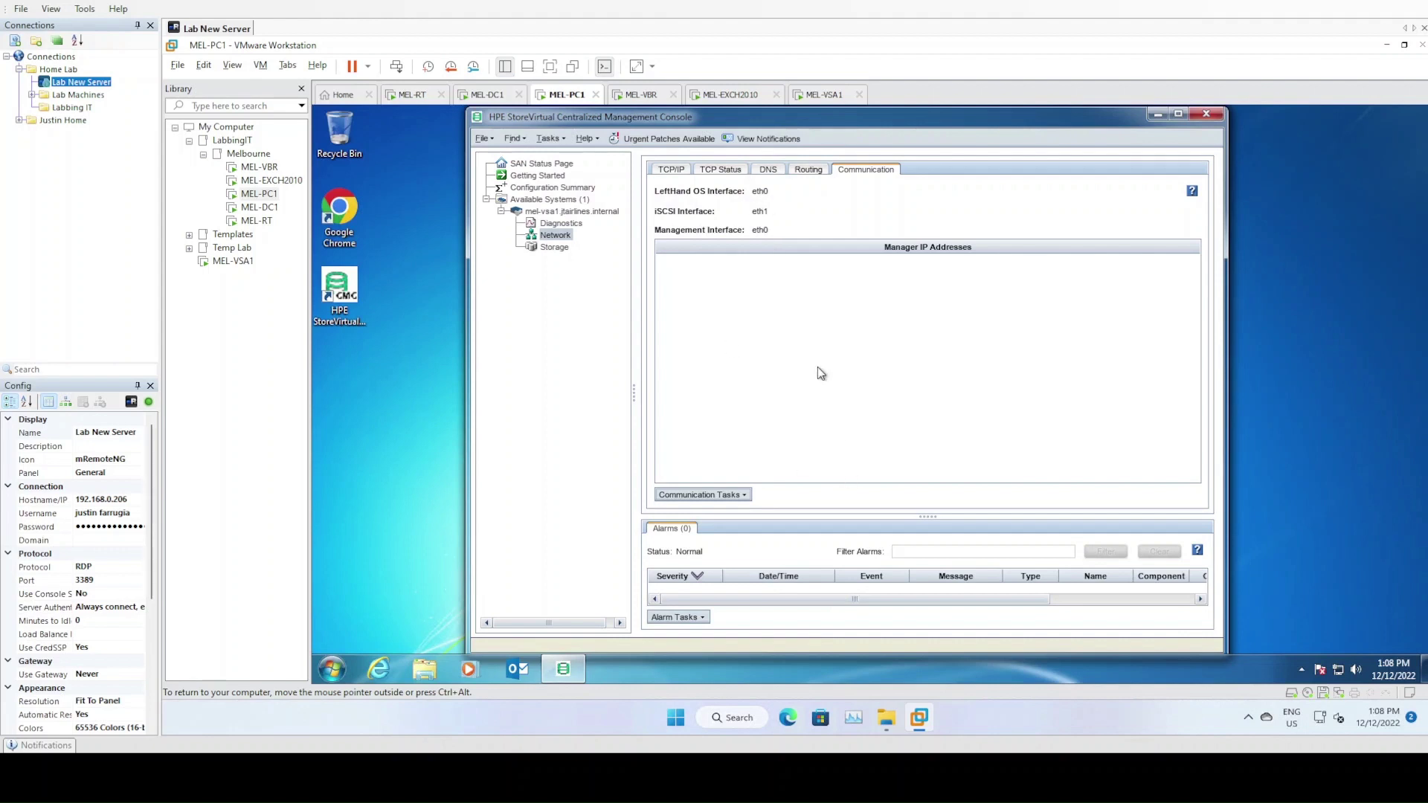
left_click(678, 171)
left_click(735, 171)
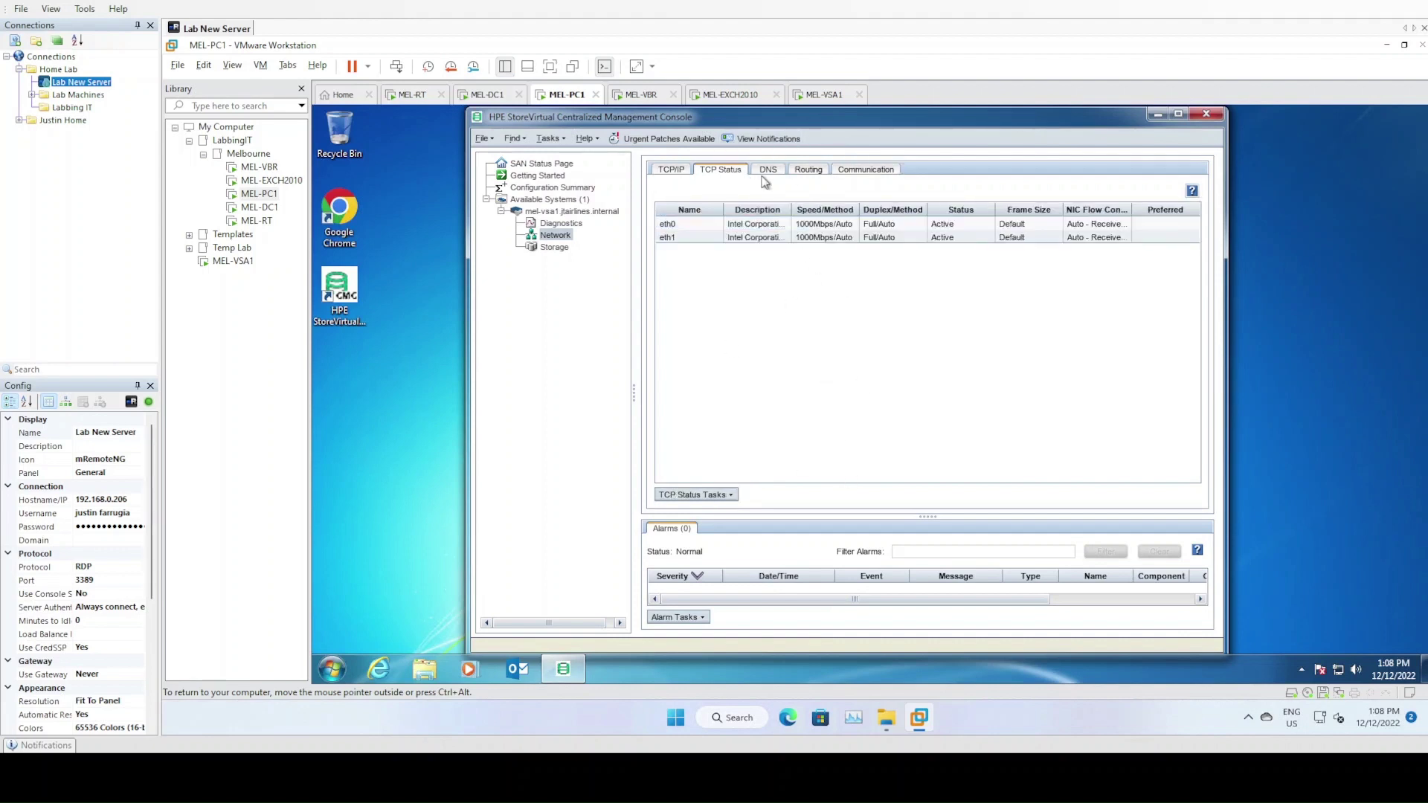
left_click(824, 172)
left_click(856, 172)
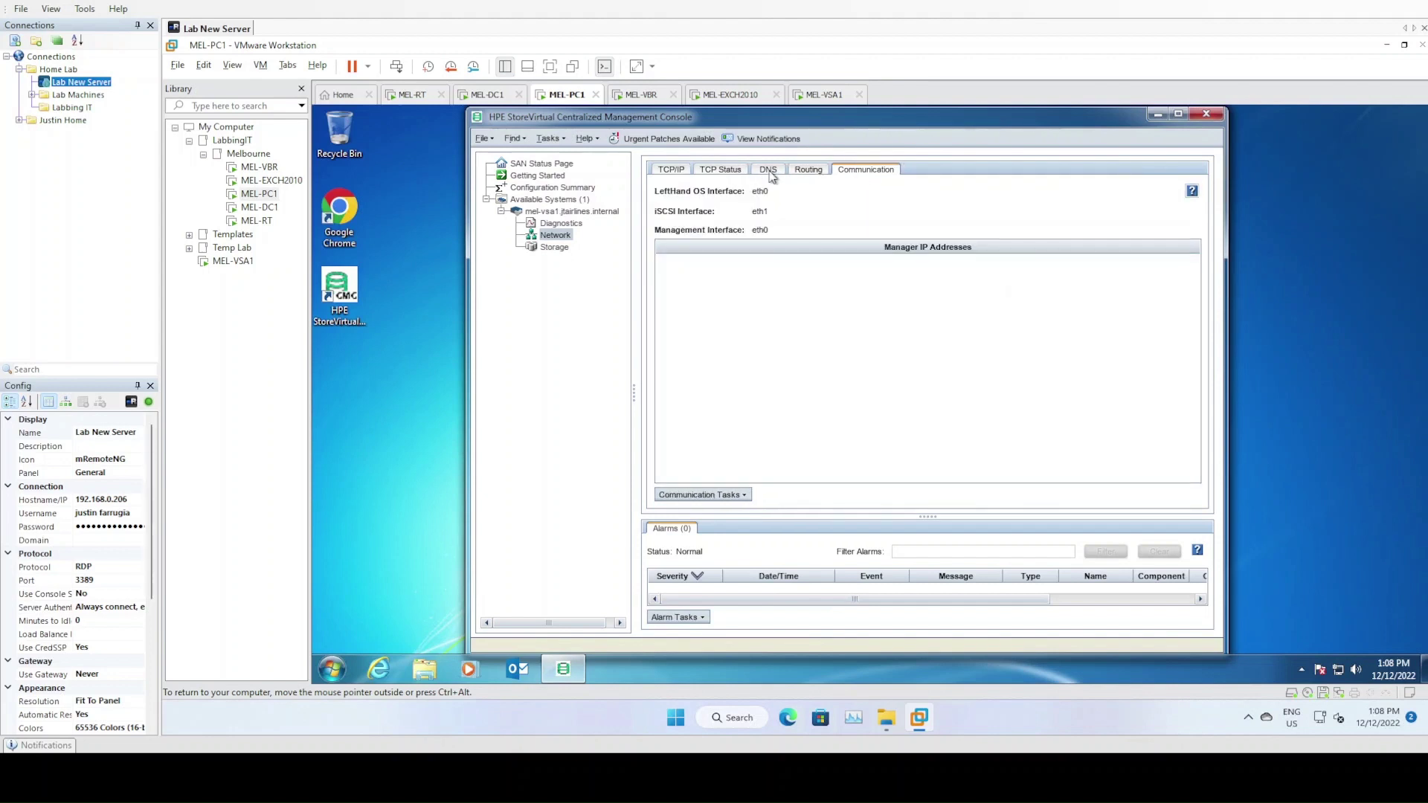
left_click(677, 170)
Start a new JTAirlines management group for mel-vsa1 and dismiss both RAID-not-configured errors
right_click(567, 213)
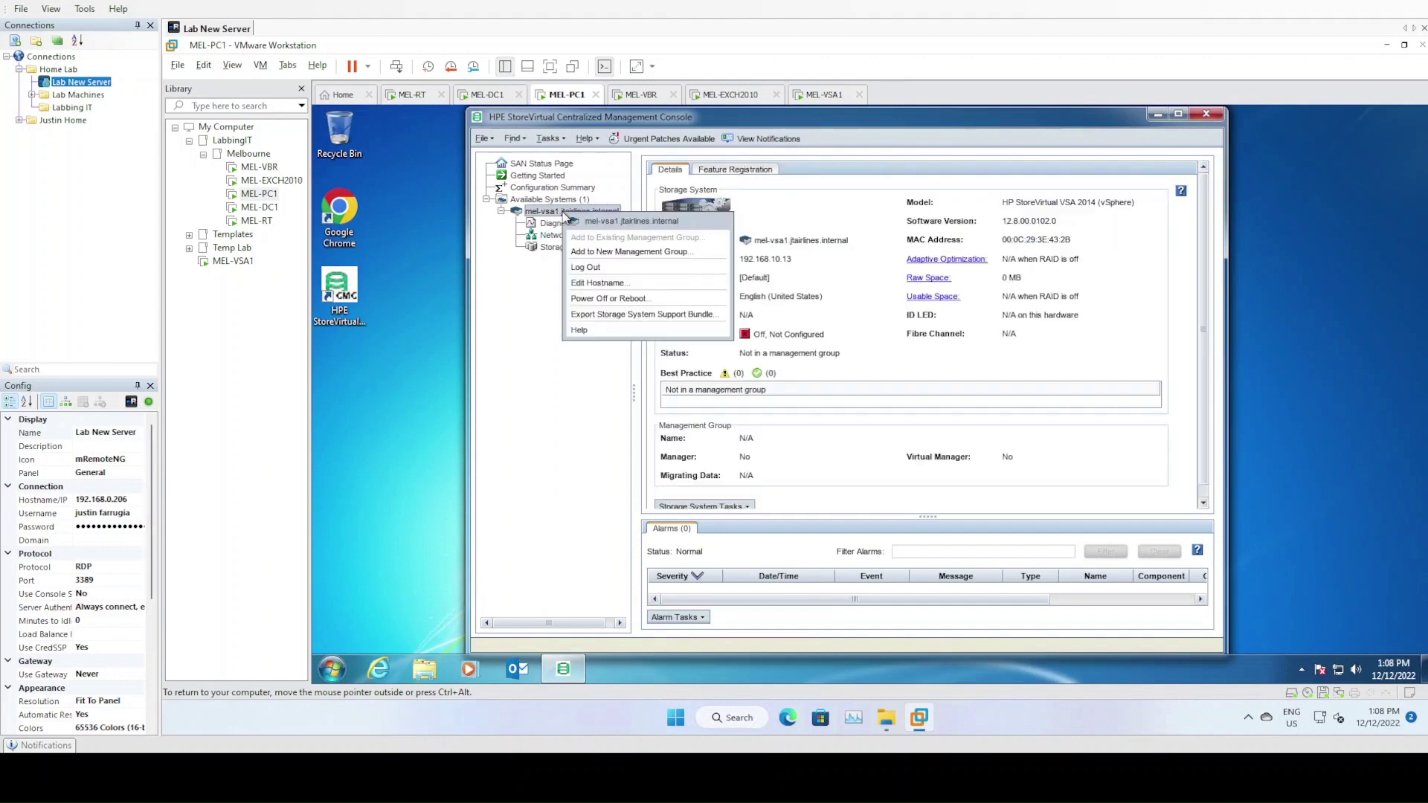
left_click(637, 255)
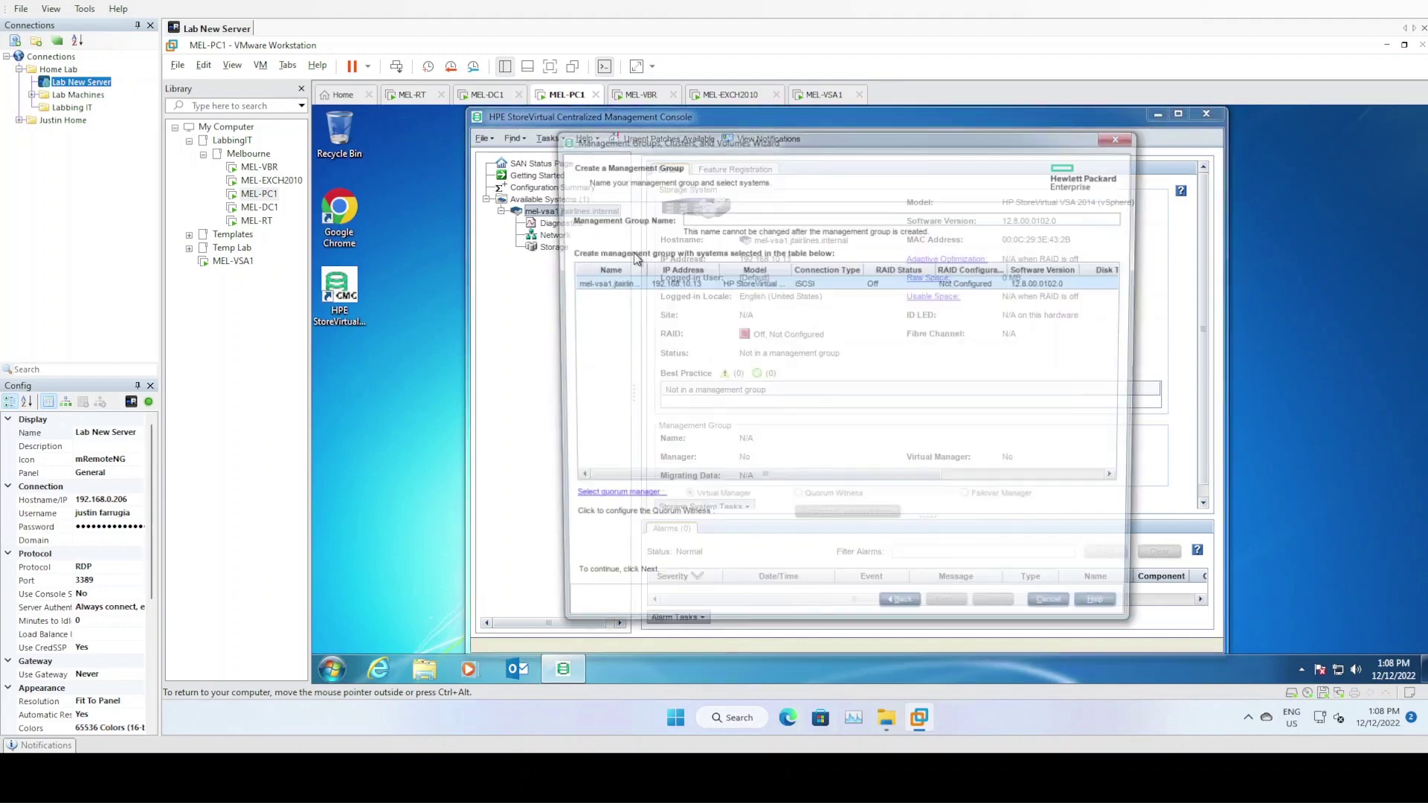
type("JTAirlines")
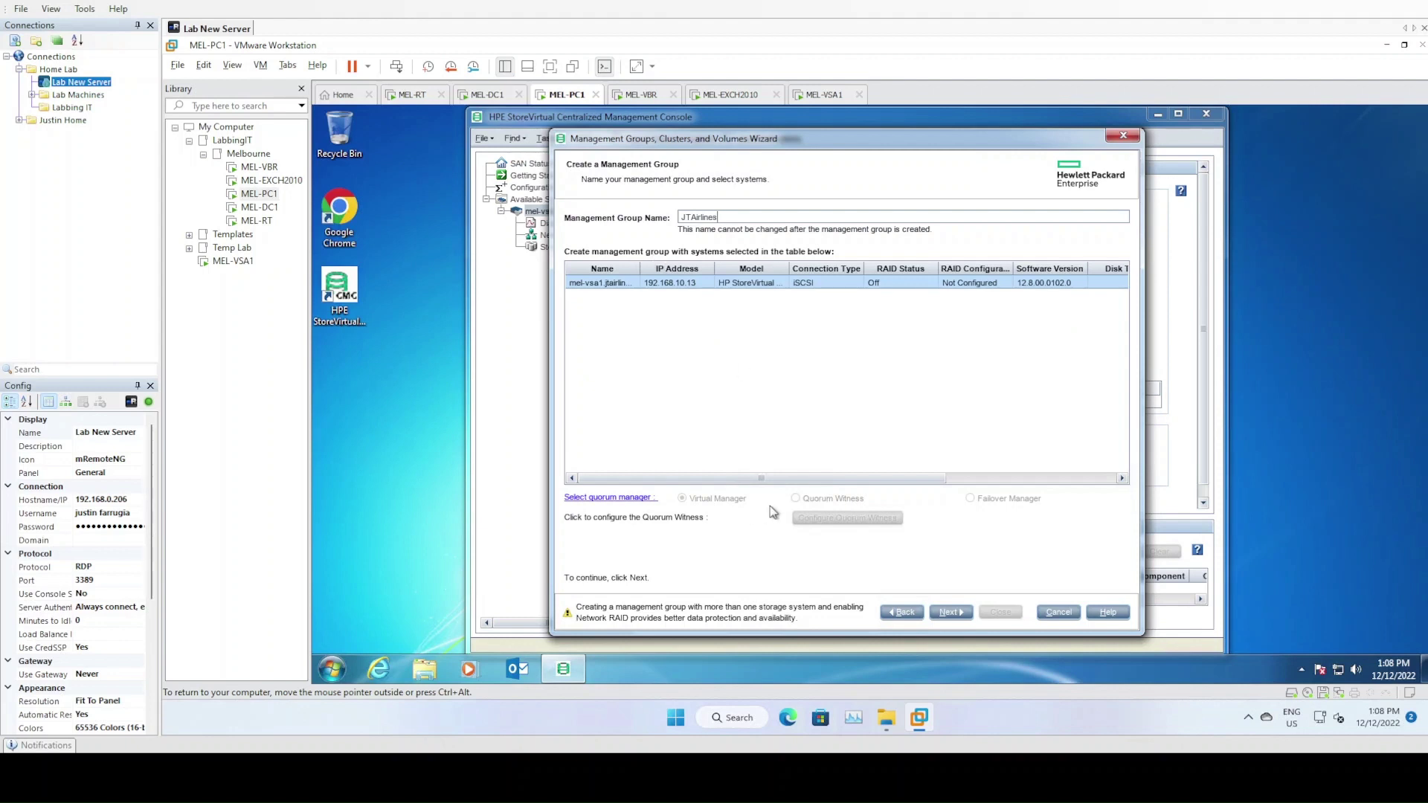
left_click(951, 612)
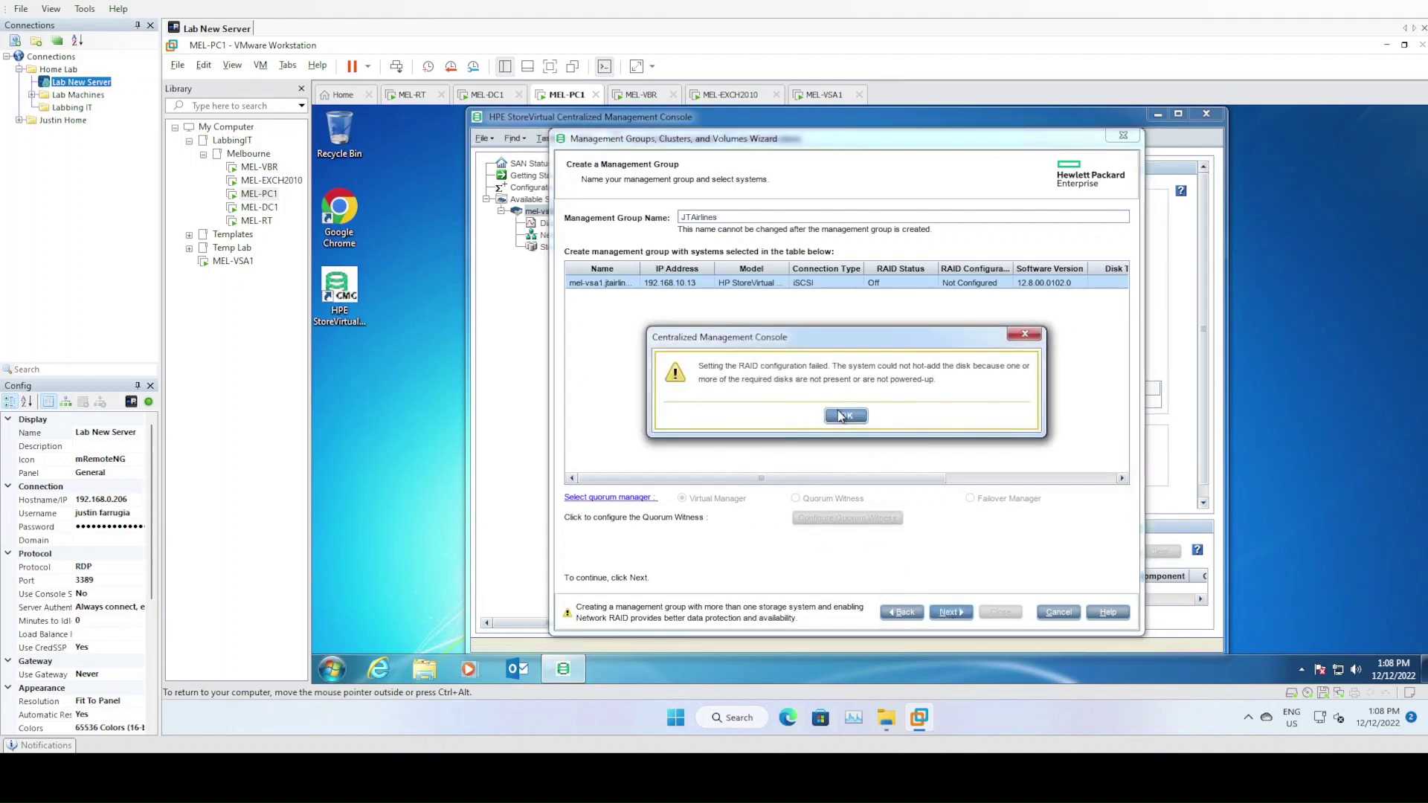
left_click(849, 417)
left_click(849, 417)
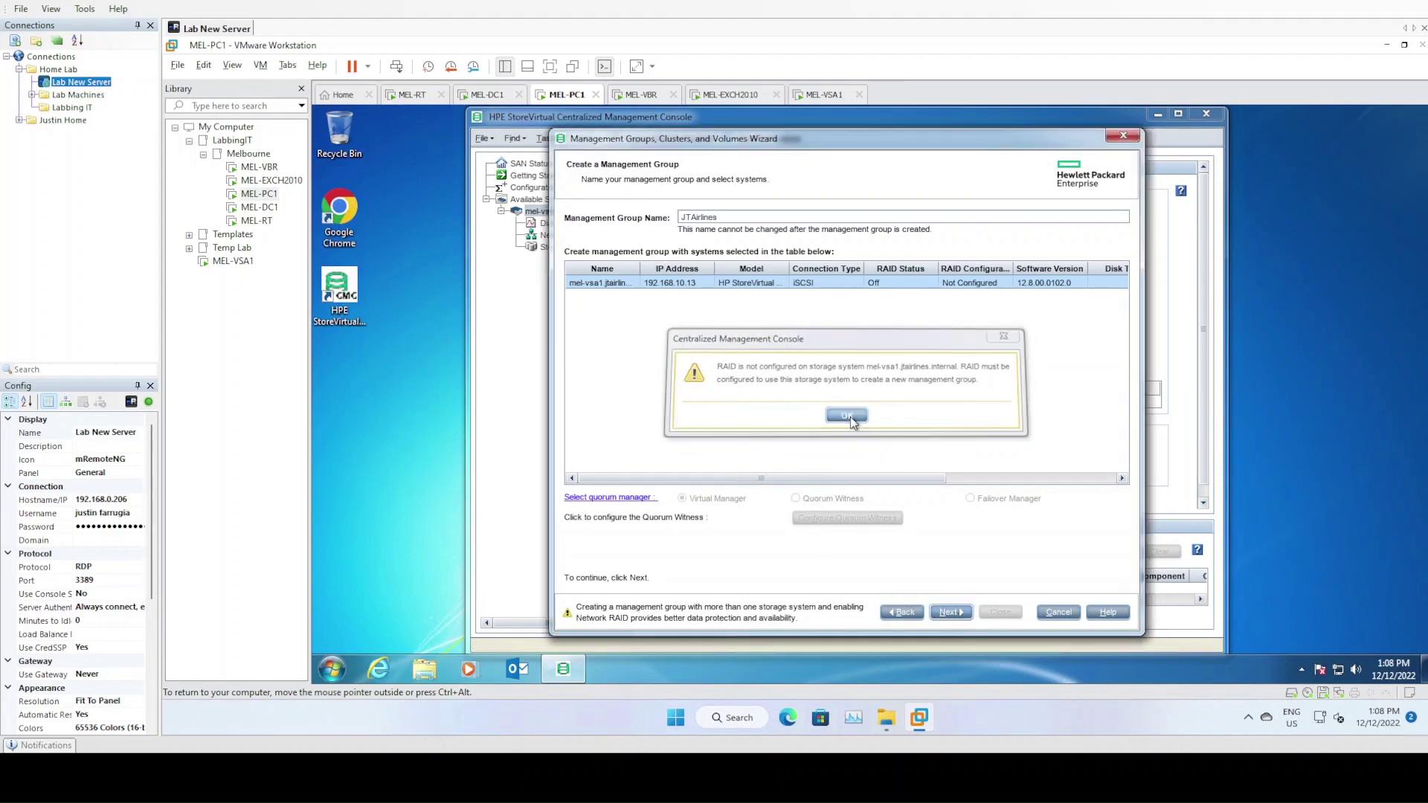
Cancel the management group wizard and switch to the MEL-VSA1 machine
left_click(906, 615)
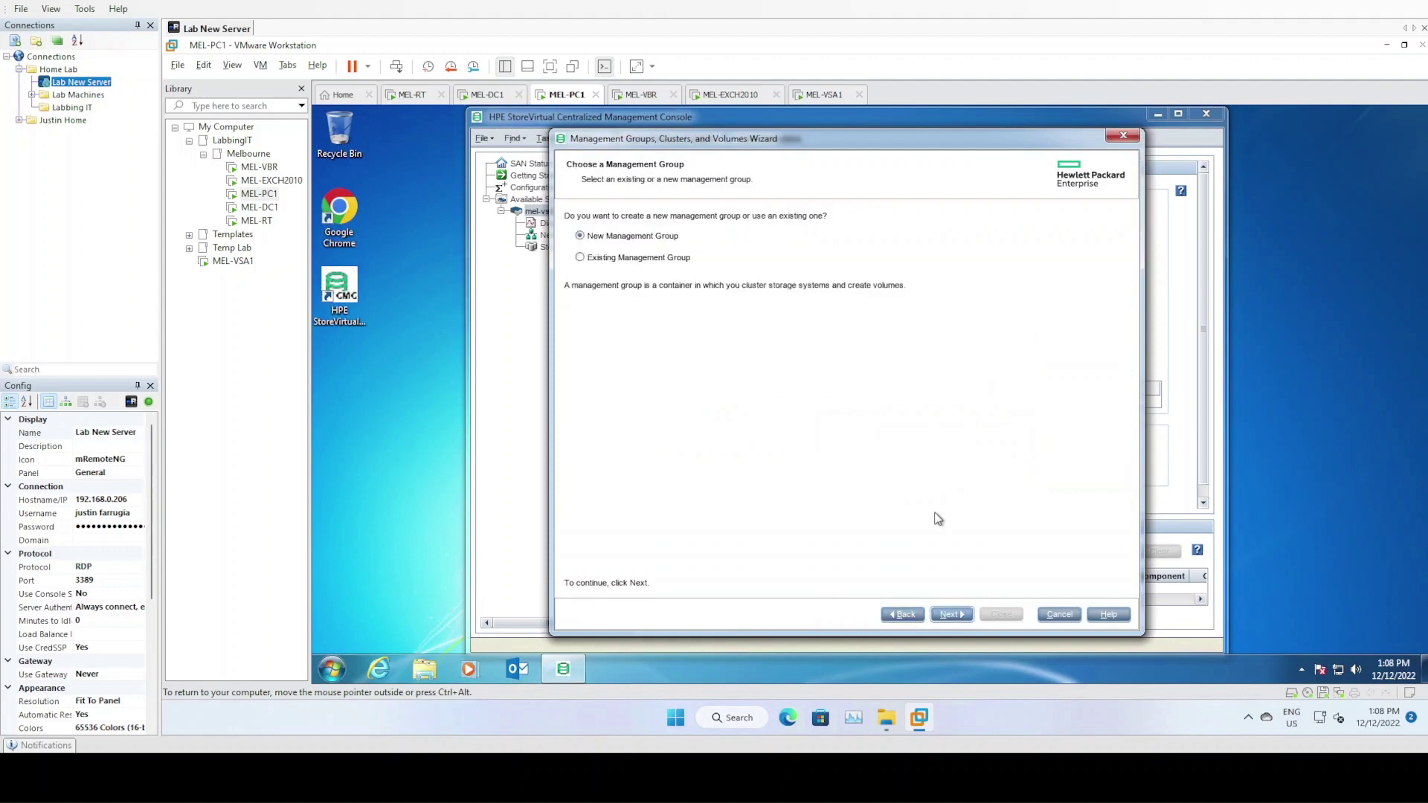
left_click(1072, 618)
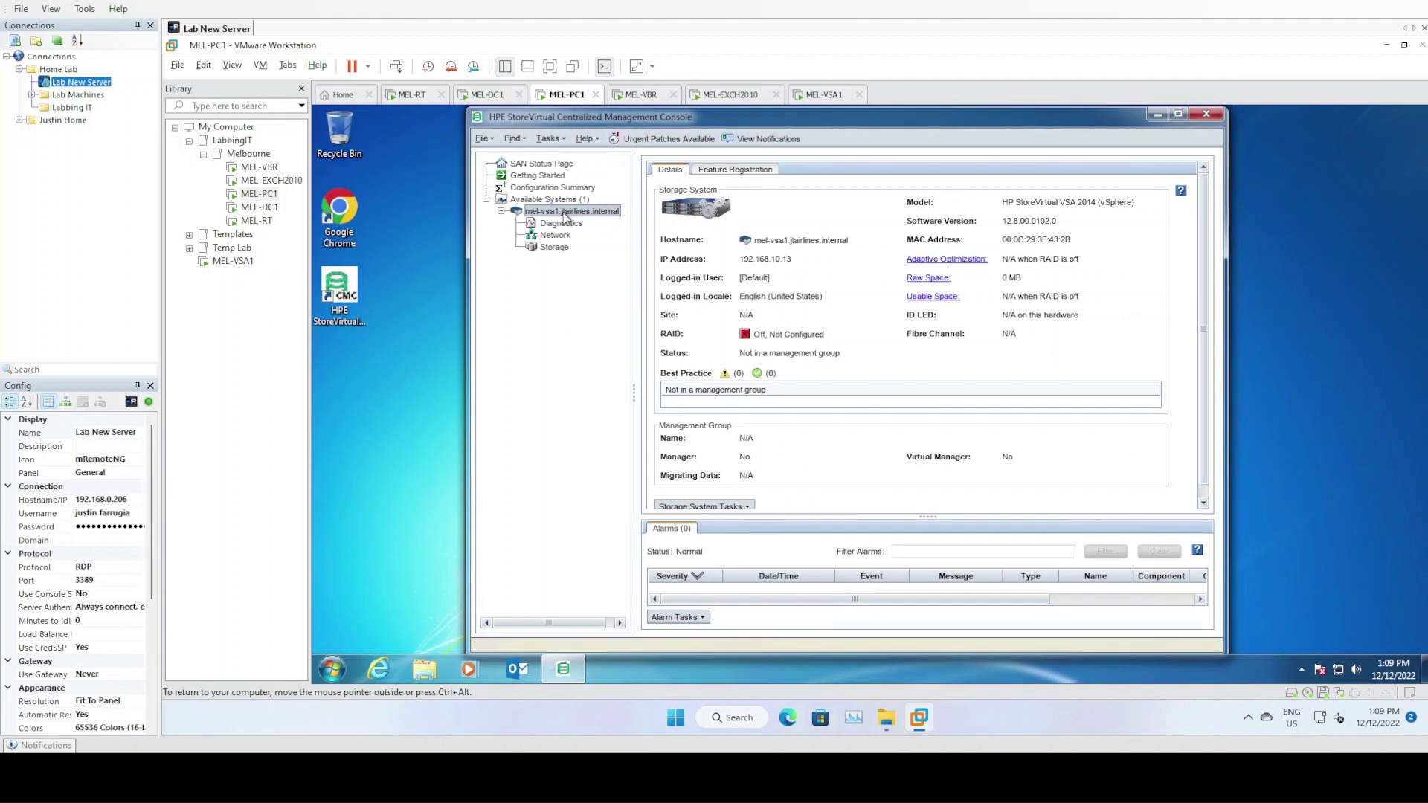
left_click(826, 95)
Open MEL-VSA1's virtual machine settings, close them unchanged, and return to MEL-PC1
right_click(830, 97)
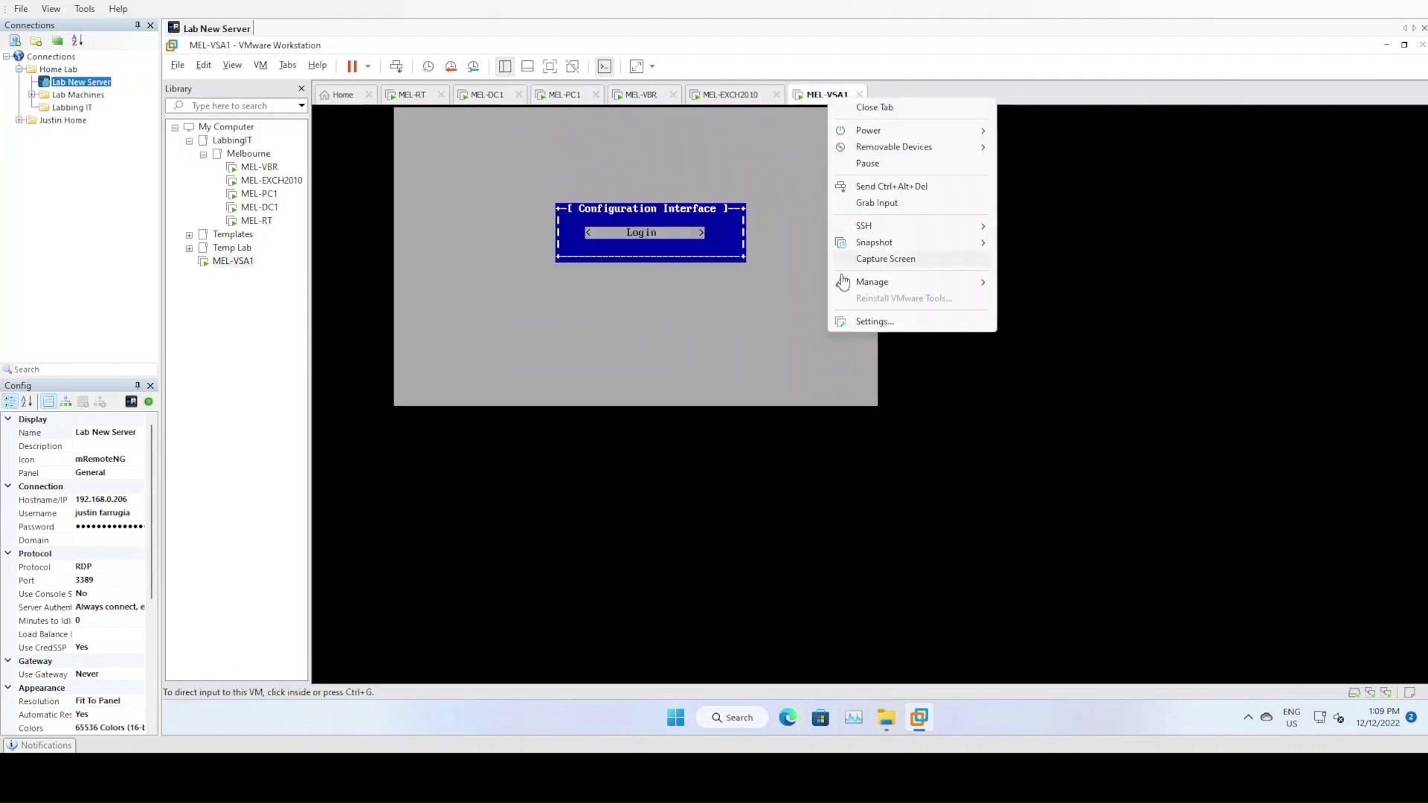
left_click(871, 321)
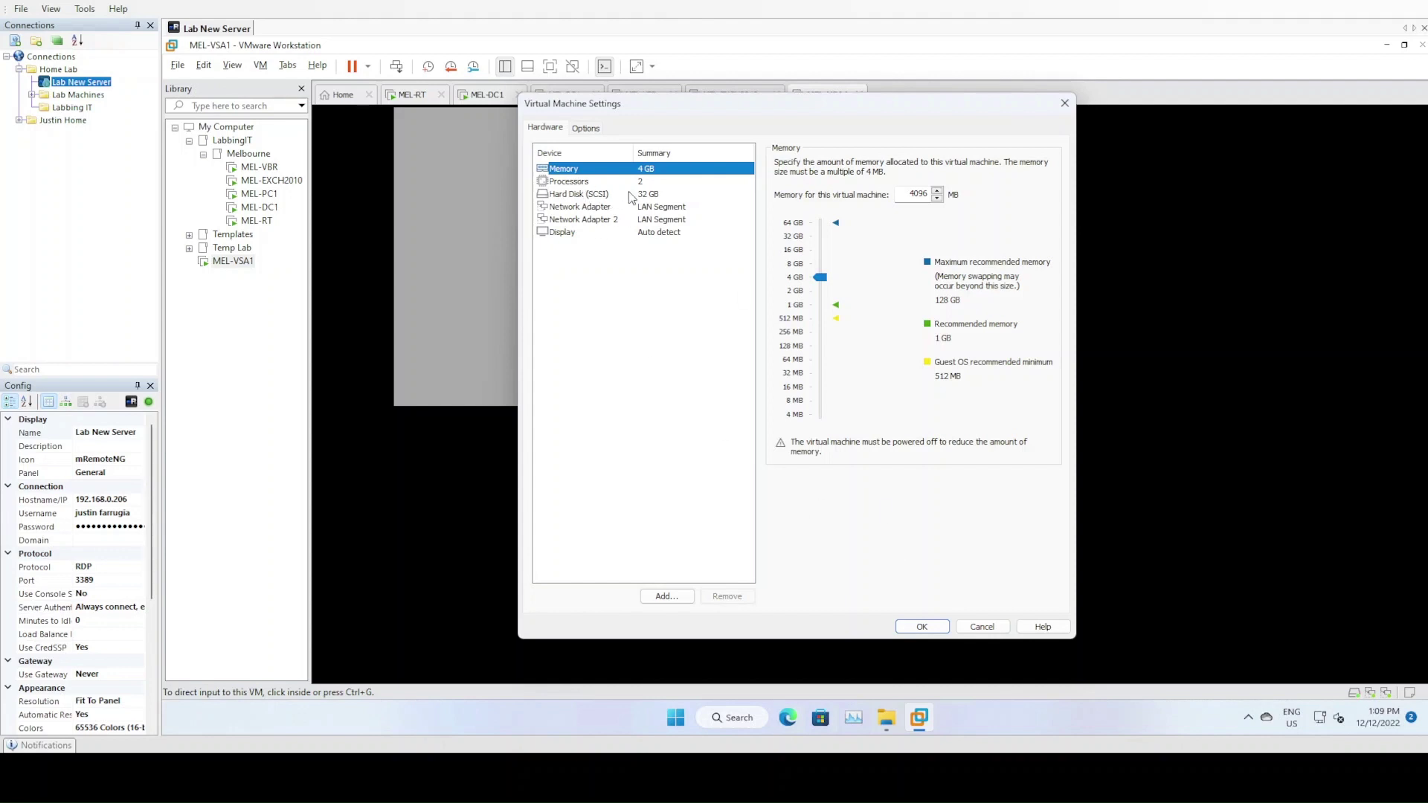
left_click(976, 630)
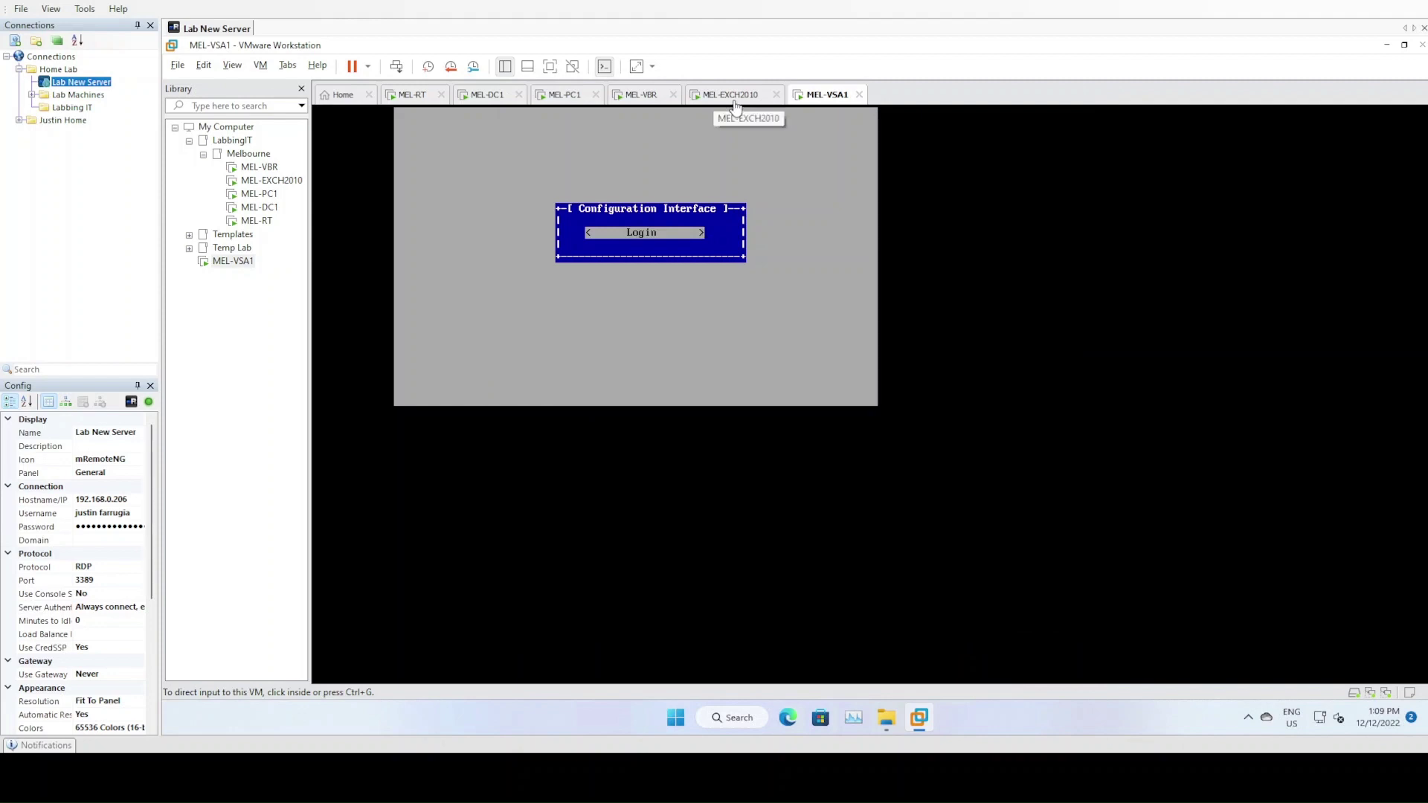
left_click(559, 96)
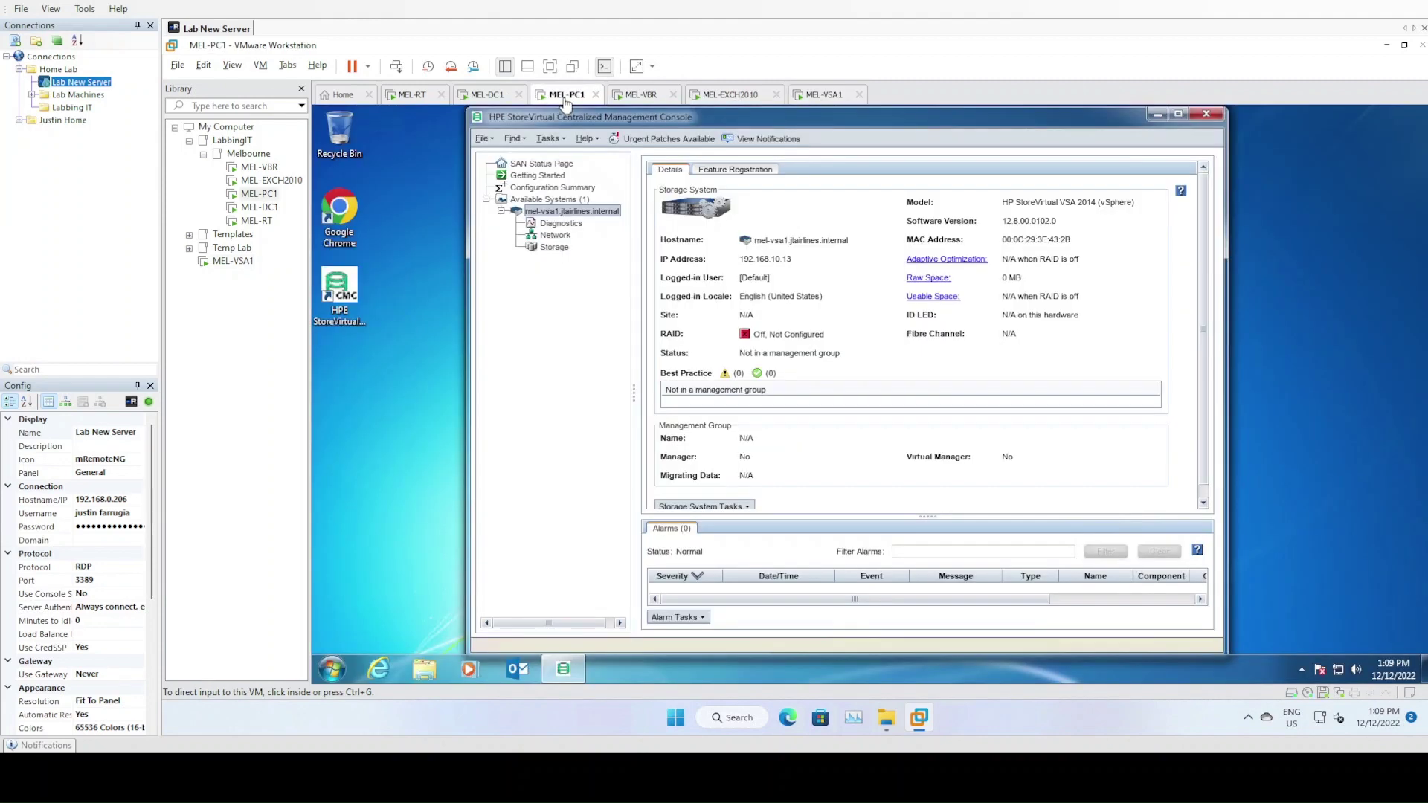
Power off mel-vsa1 immediately with a zero-minute delay, confirming both prompts
right_click(582, 214)
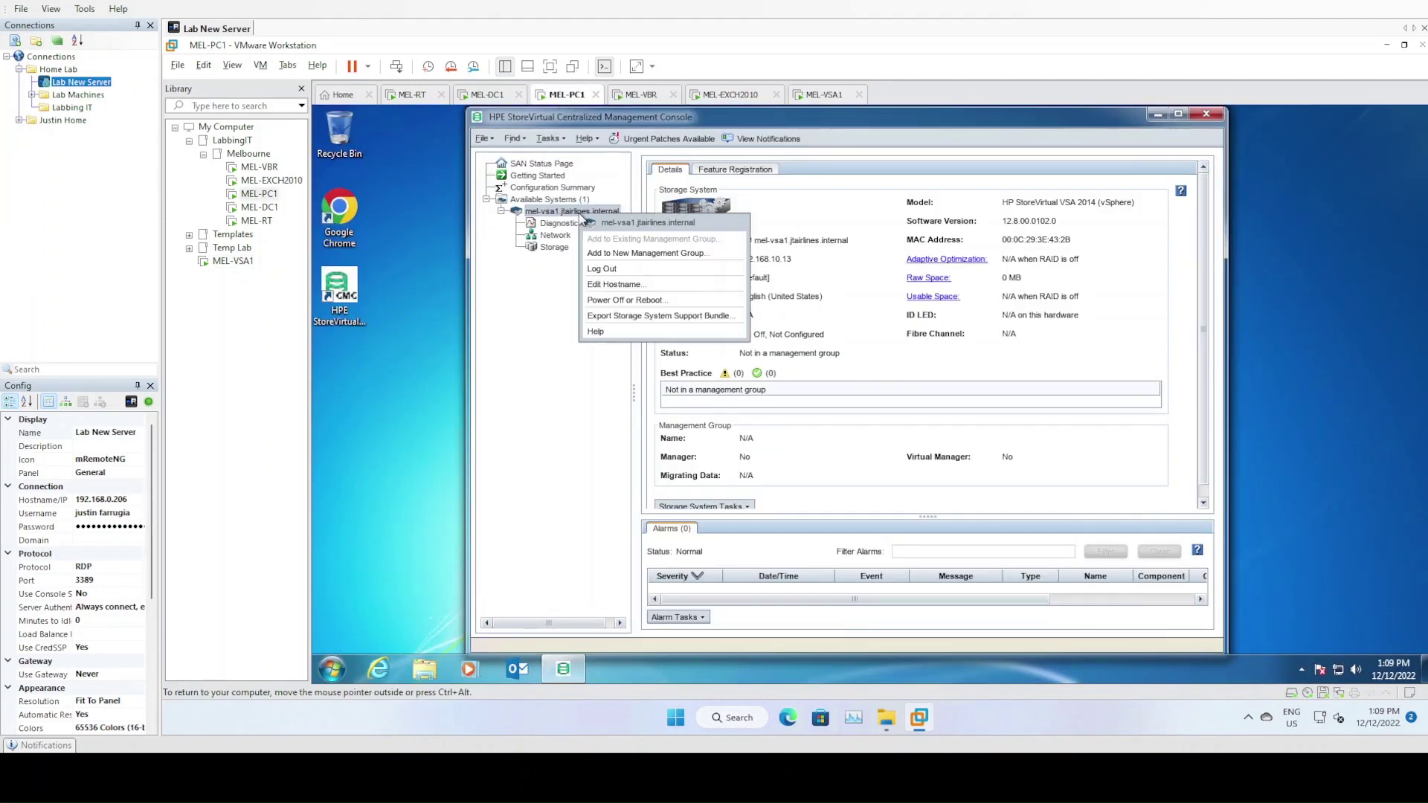
left_click(623, 300)
left_click(867, 376)
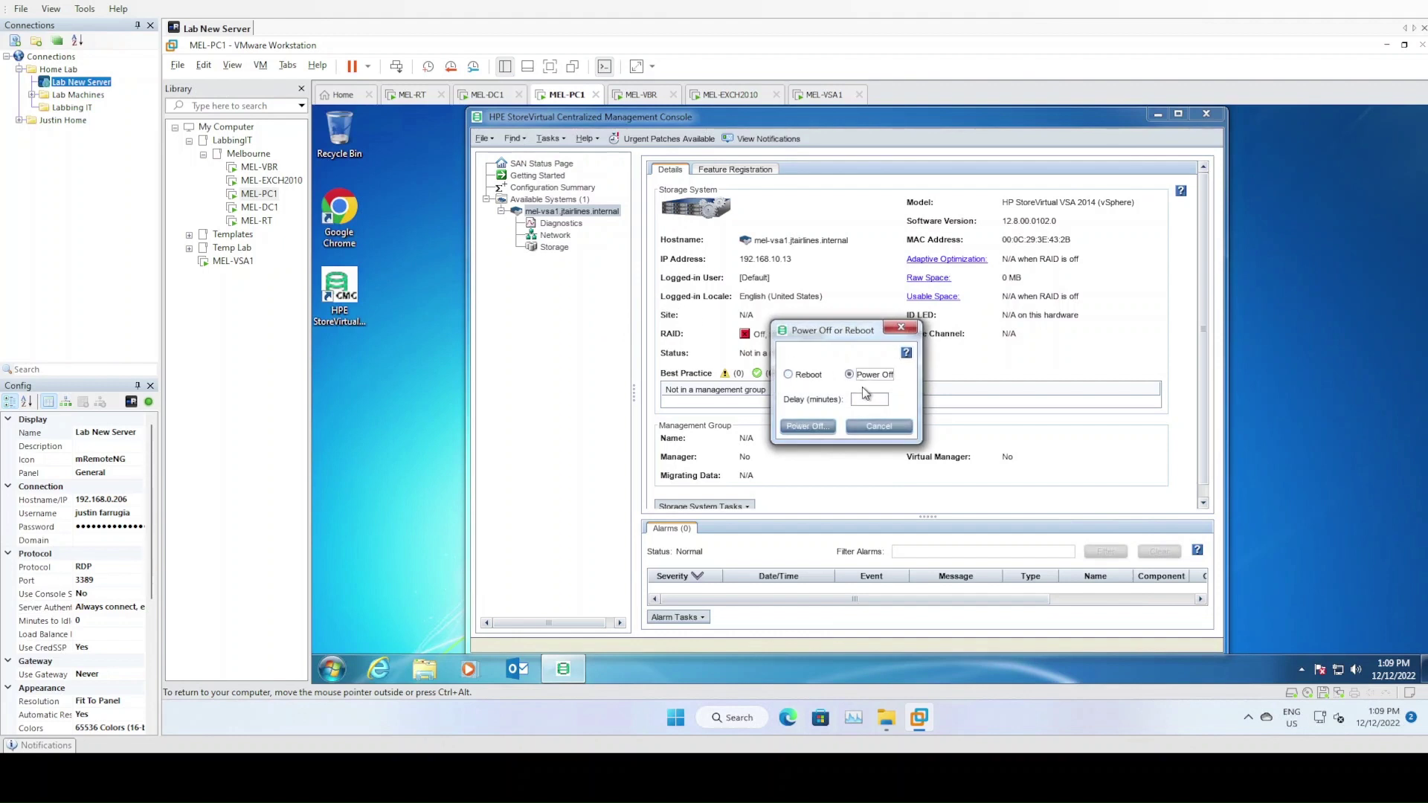
left_click(810, 426)
left_click(815, 427)
left_click(820, 415)
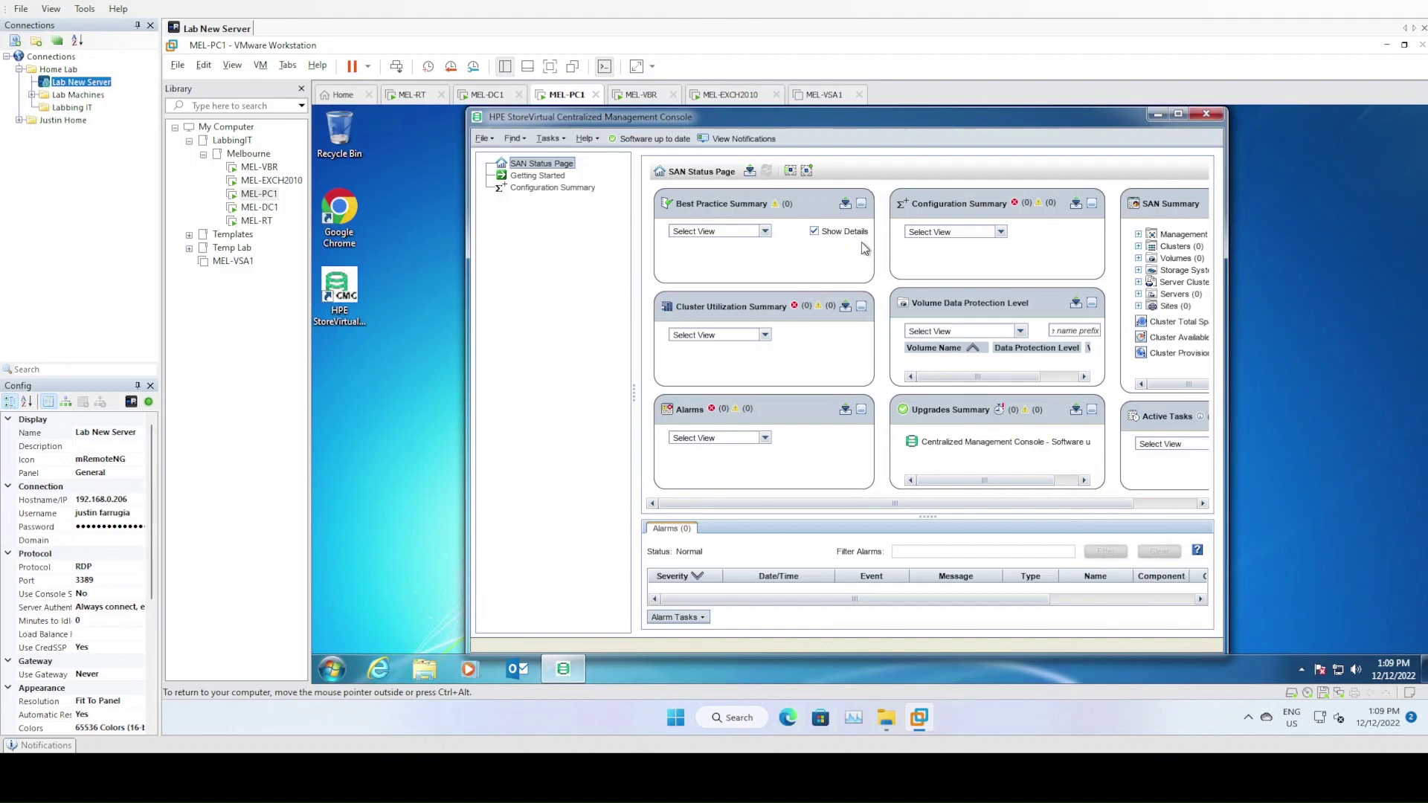
In MEL-VSA1's settings, begin adding a new SCSI virtual hard disk
left_click(814, 96)
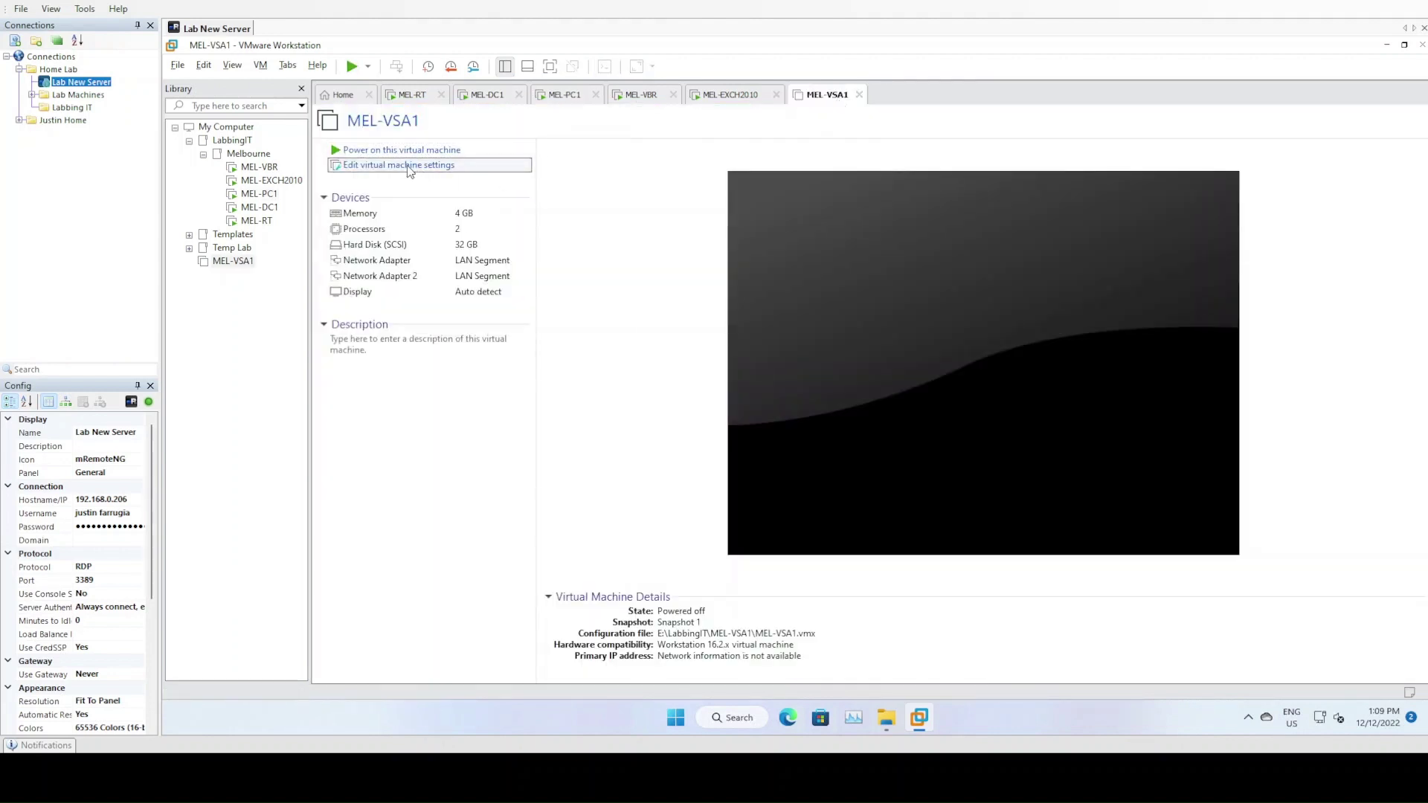
left_click(406, 165)
left_click(667, 596)
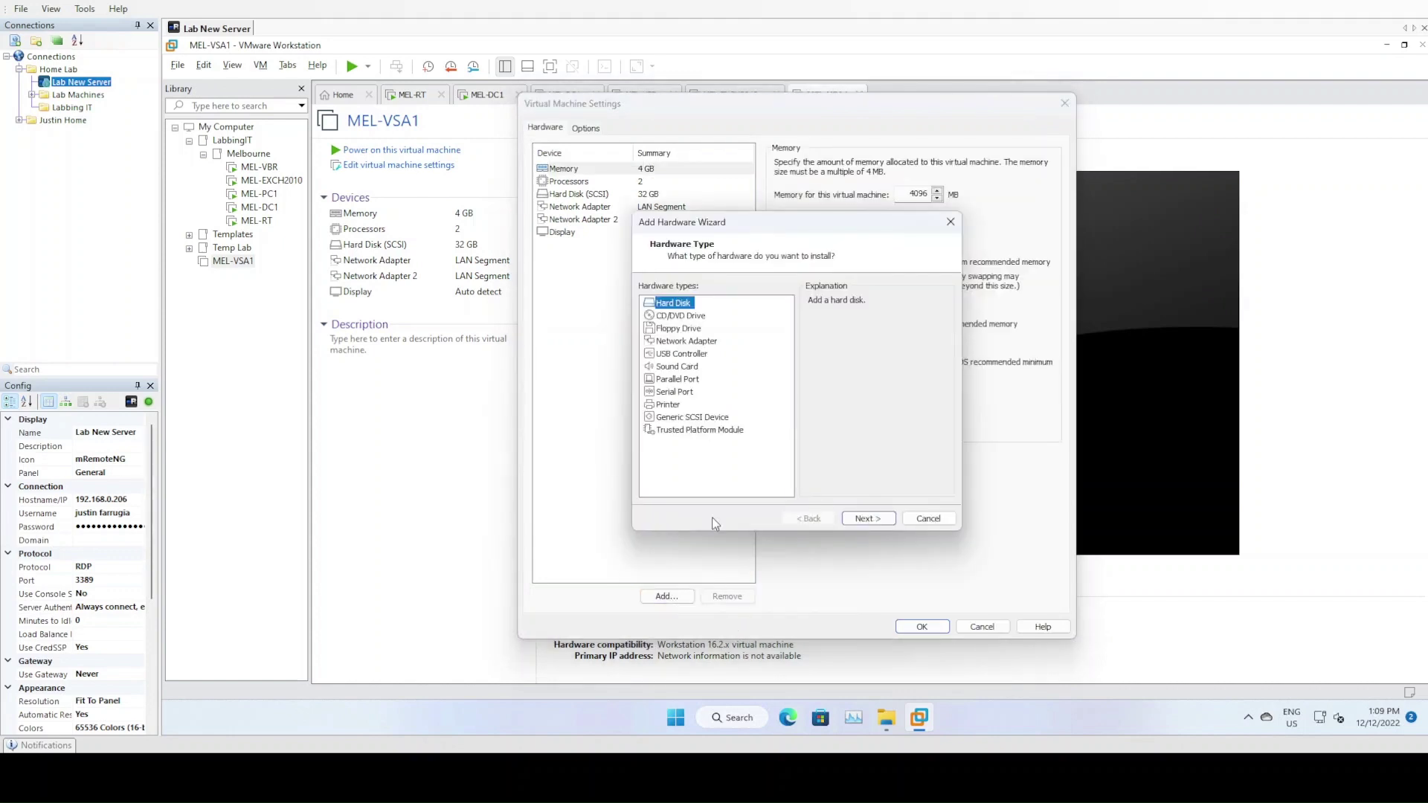
left_click(859, 521)
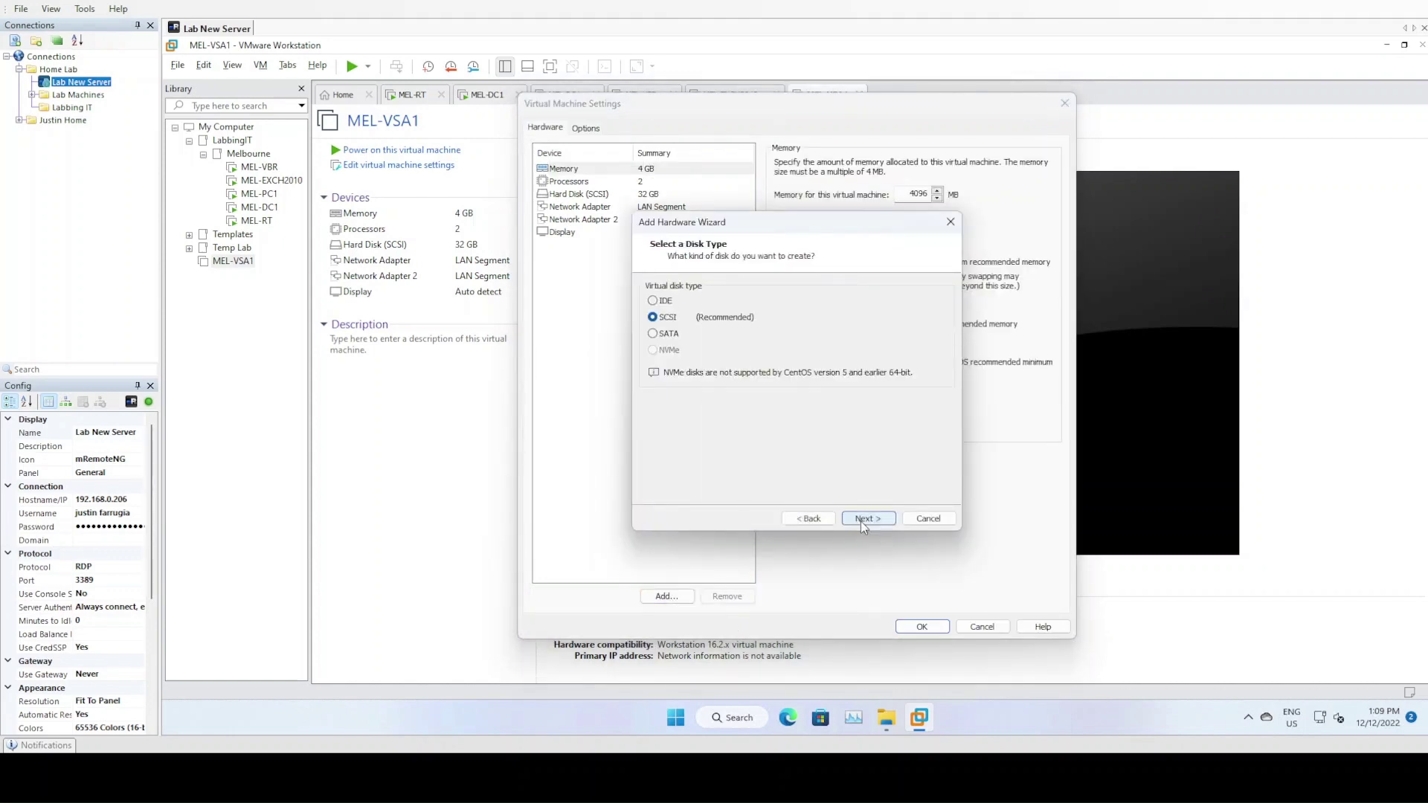
left_click(861, 521)
left_click(863, 515)
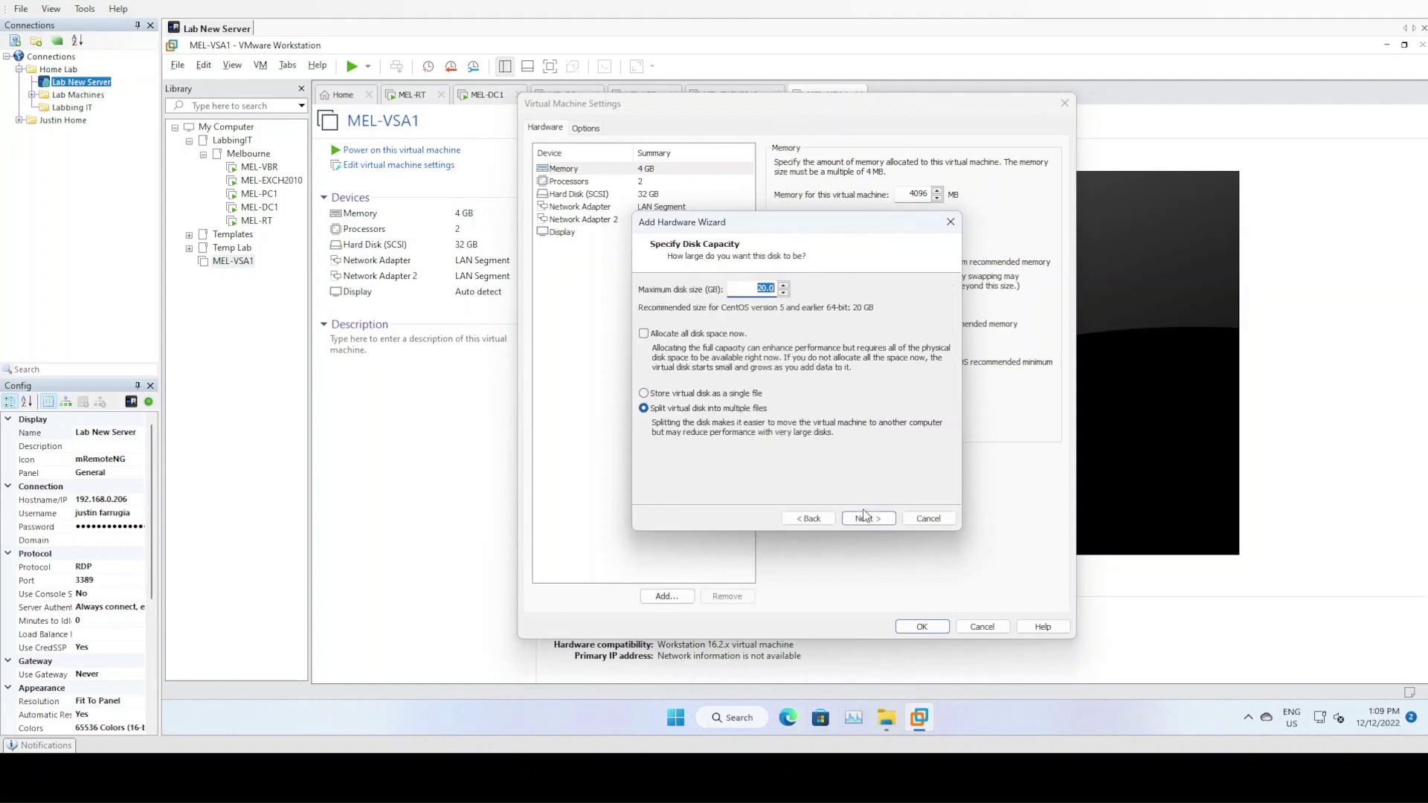
Size the new disk at 650 GB as a single file and save it to the machine
type("500.0")
left_click(708, 395)
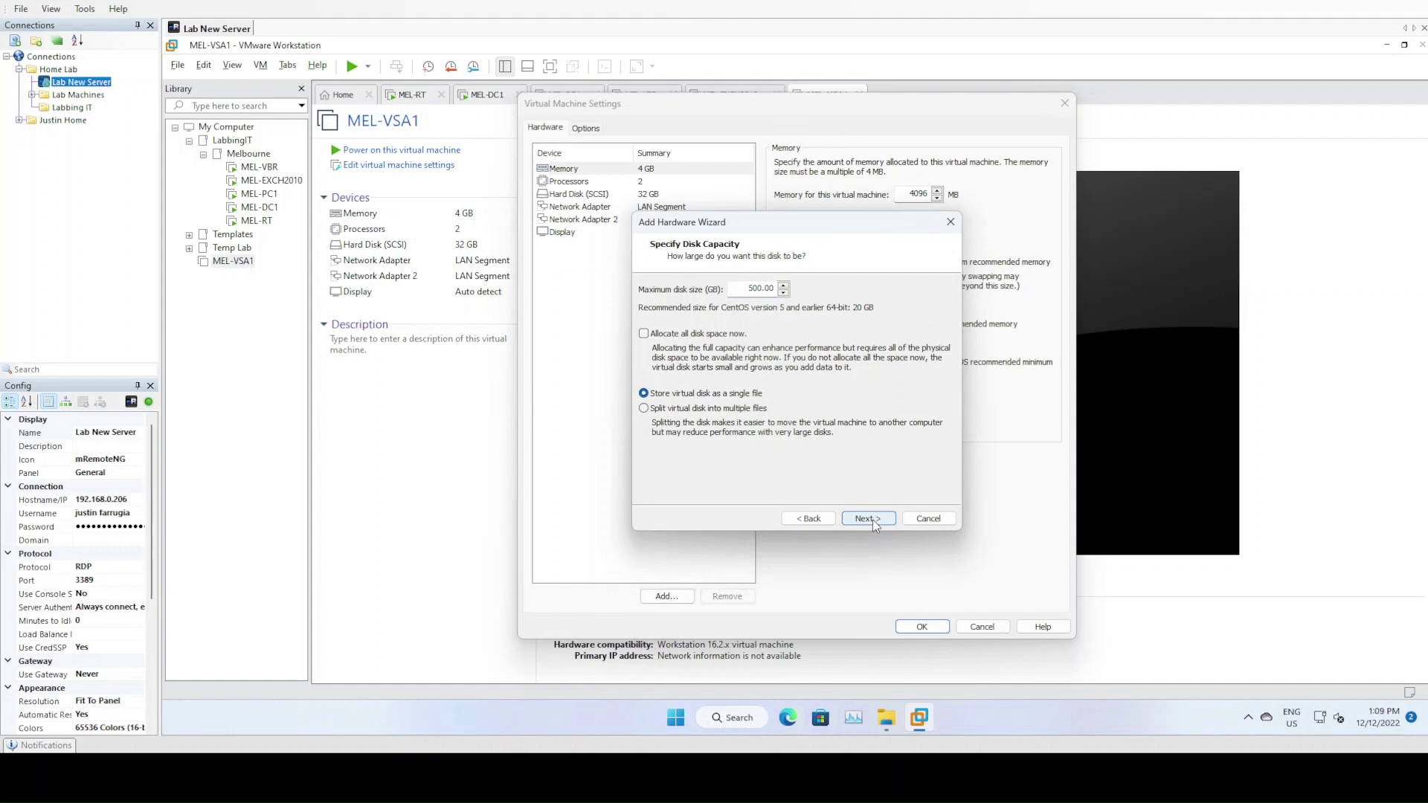
left_click_drag(745, 289, 784, 288)
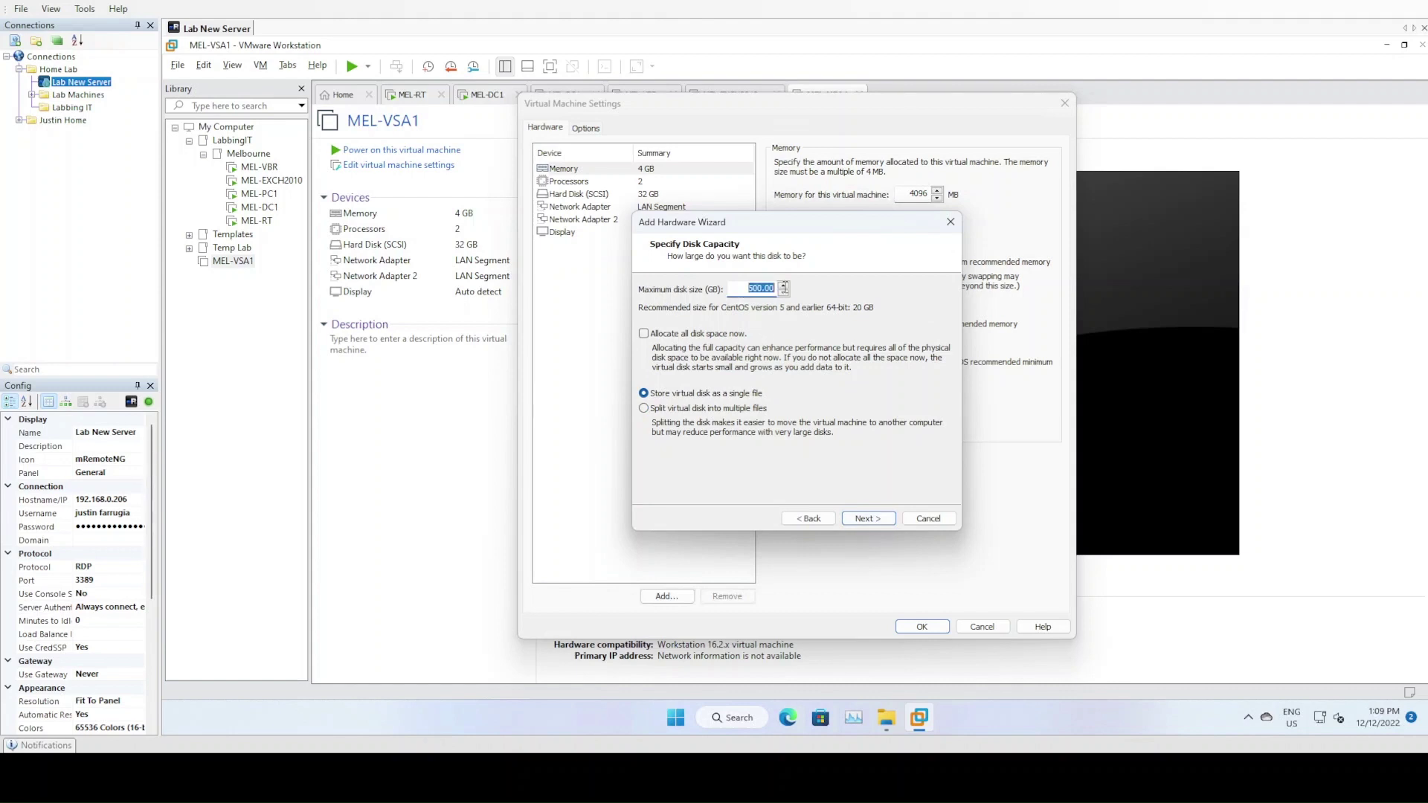
type("65")
left_click(872, 523)
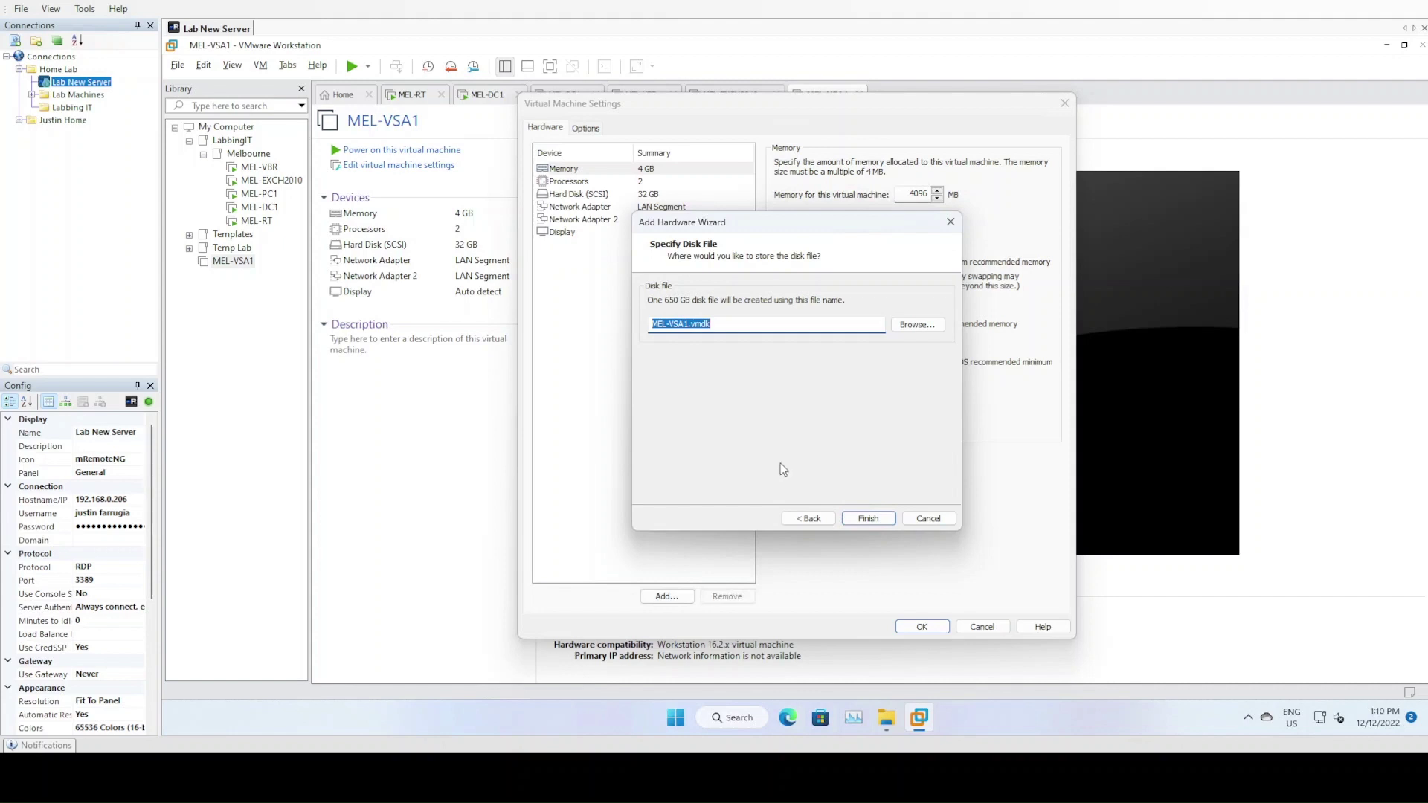
left_click(864, 519)
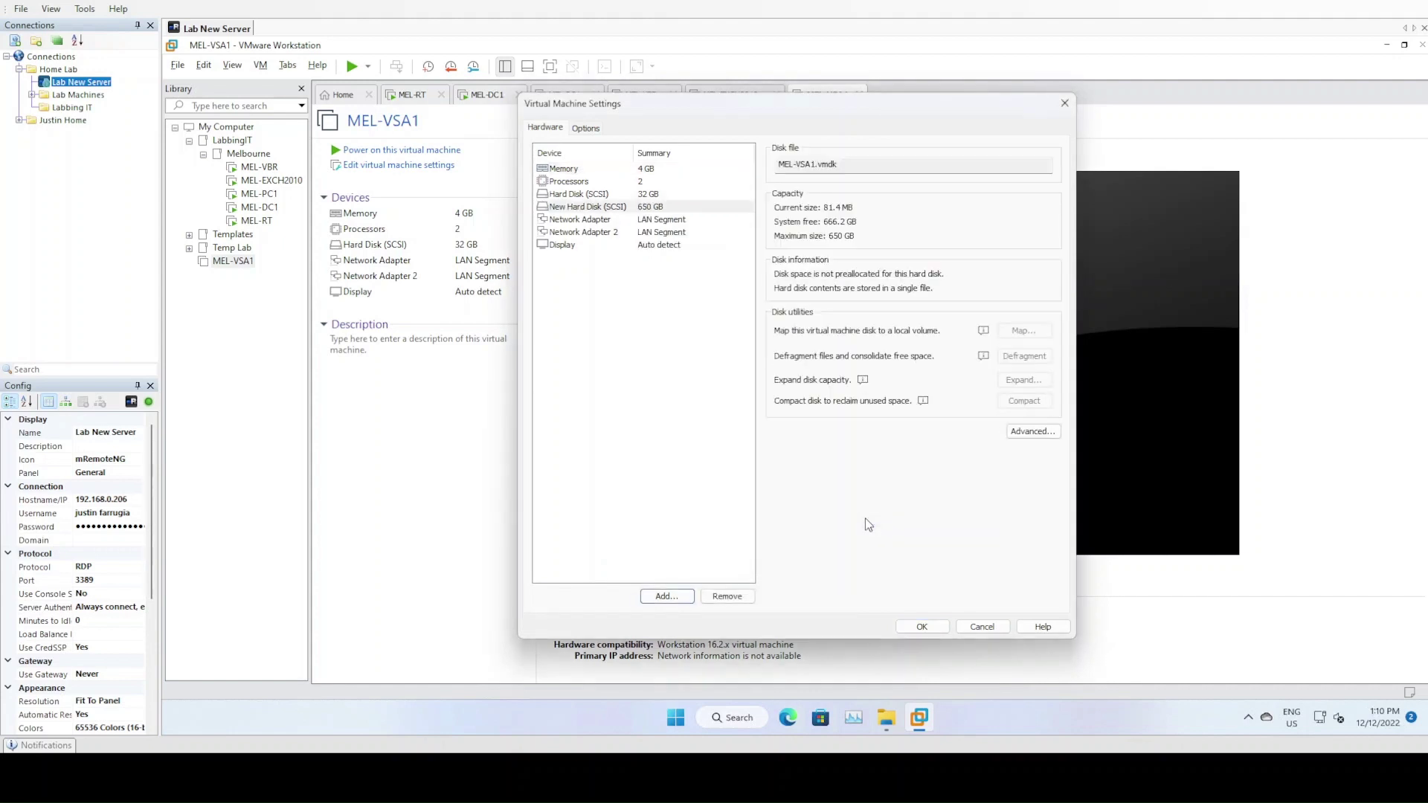
left_click(940, 629)
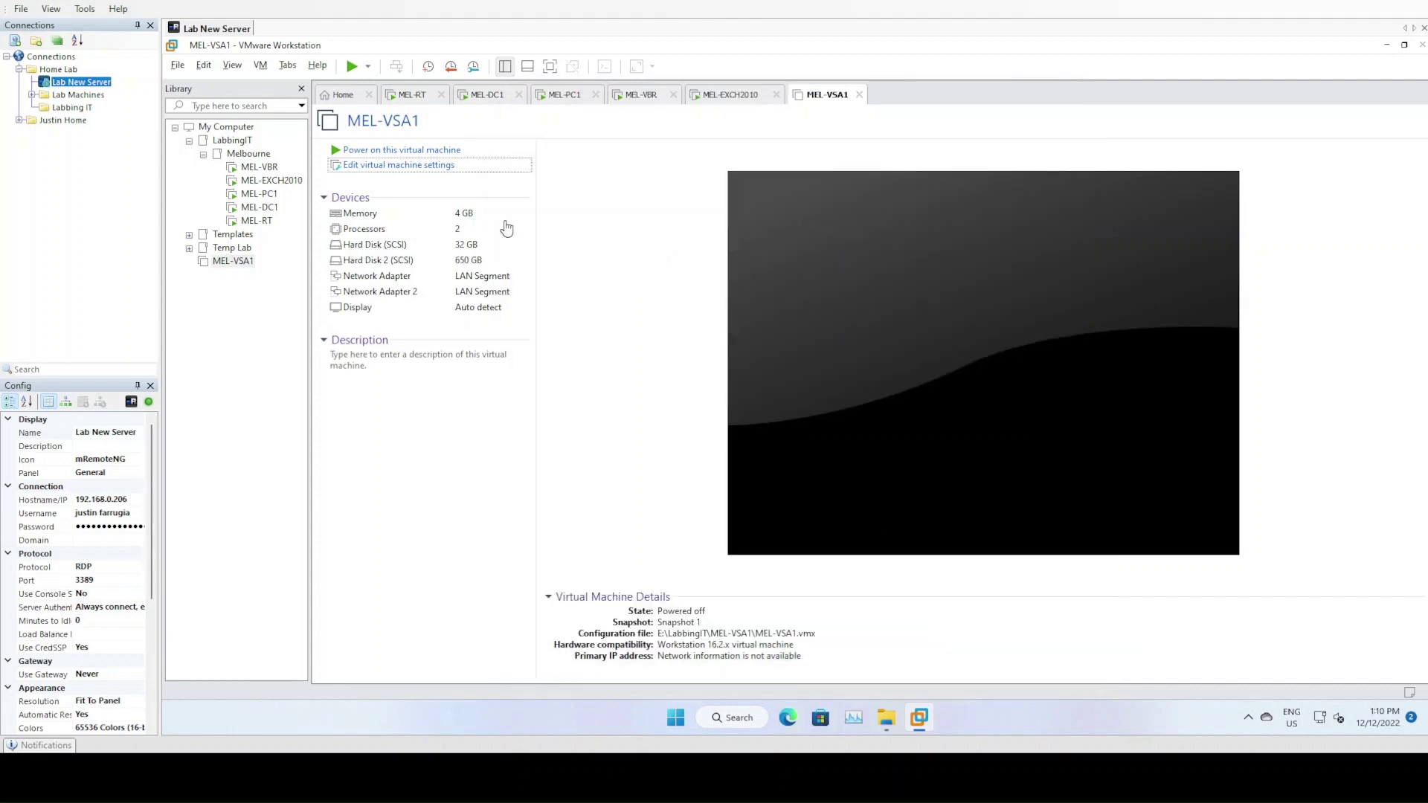
Power on MEL-VSA1, checking its boot progress while returning to MEL-PC1's CMC
left_click(393, 151)
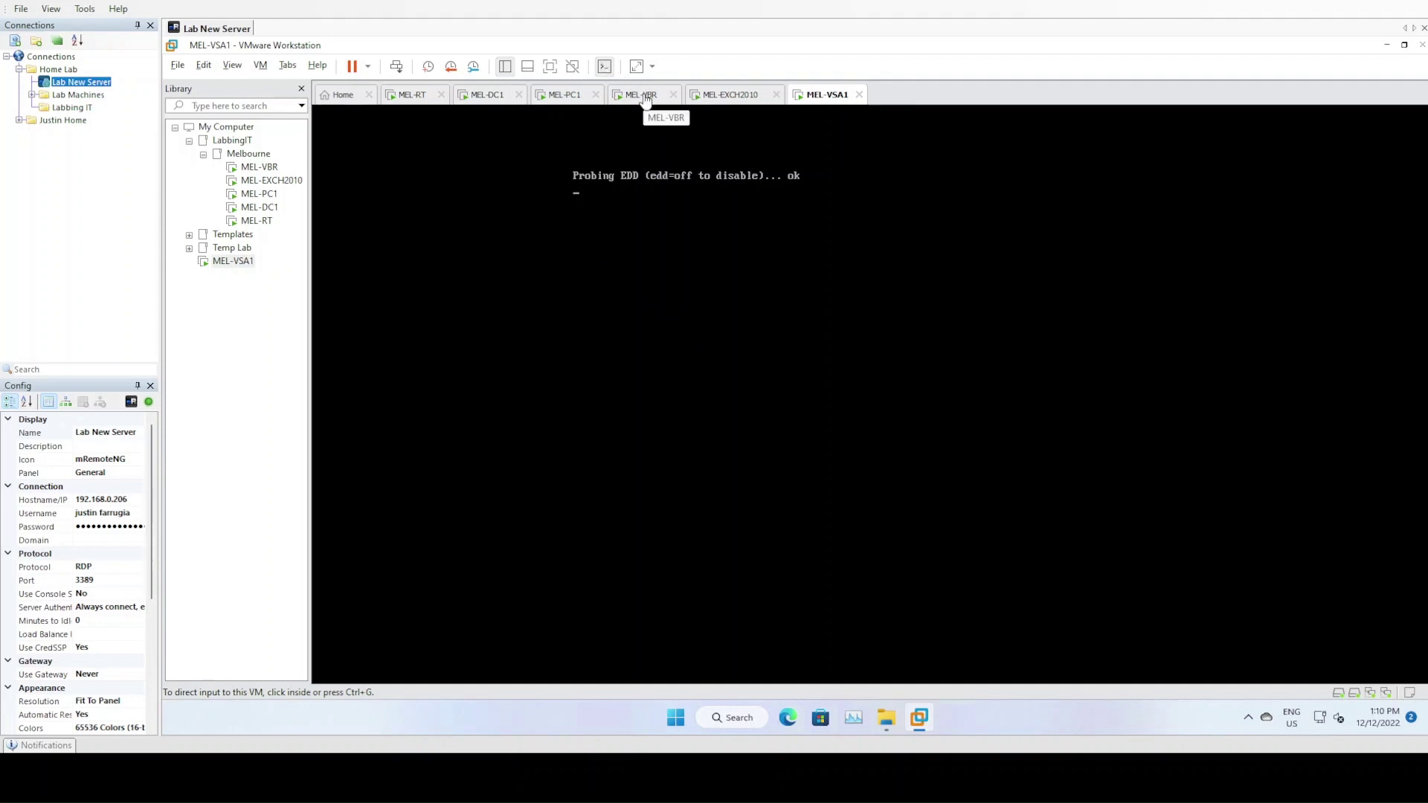
left_click(570, 100)
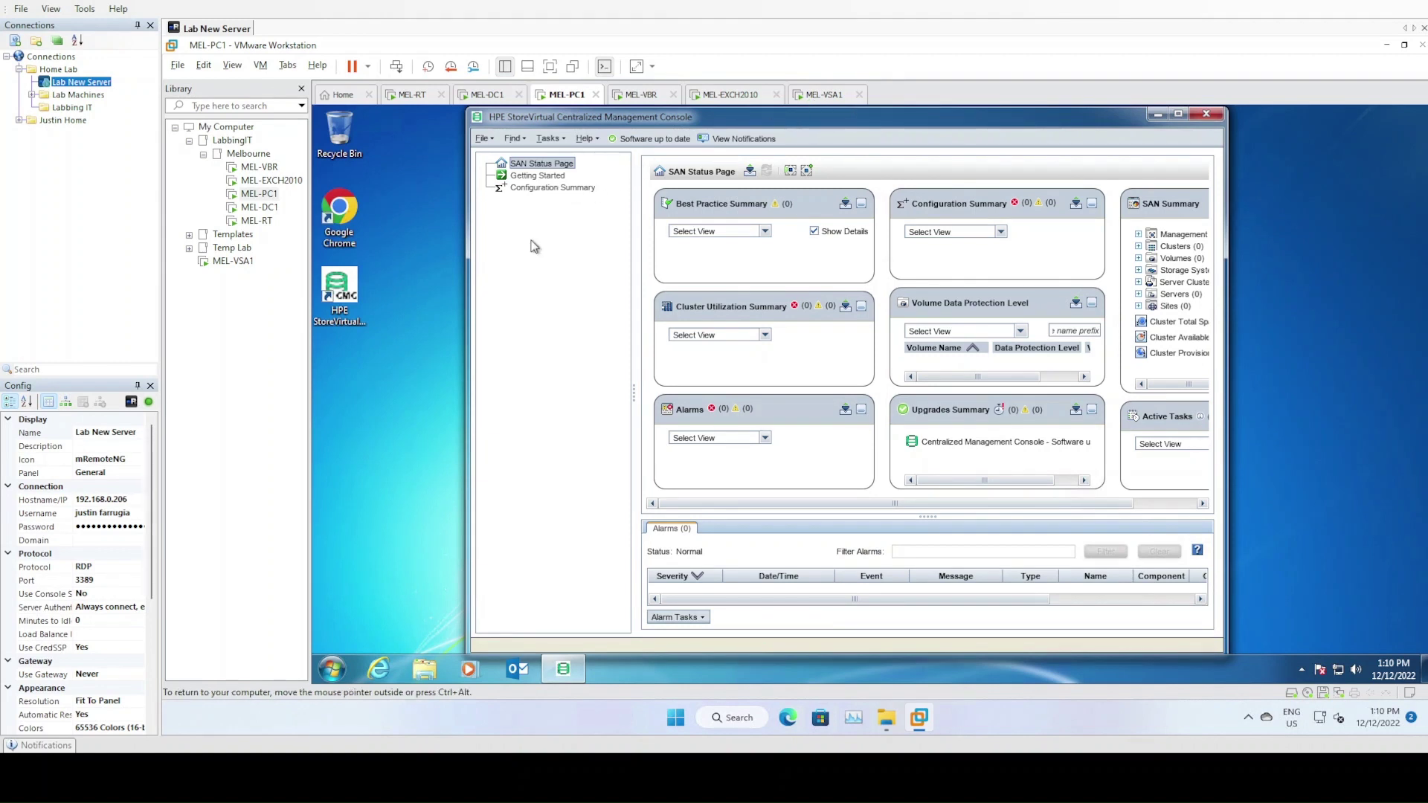
left_click(533, 190)
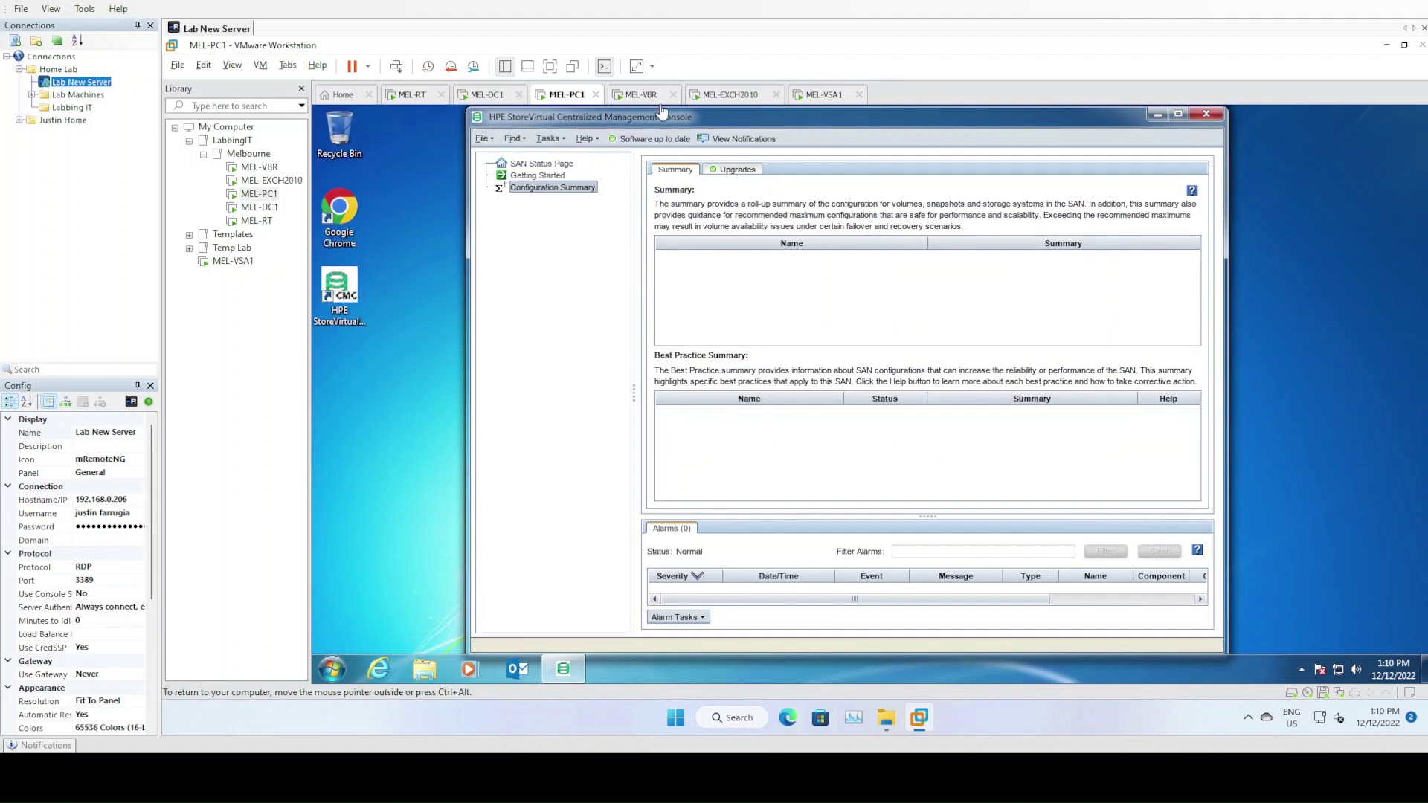
left_click(818, 95)
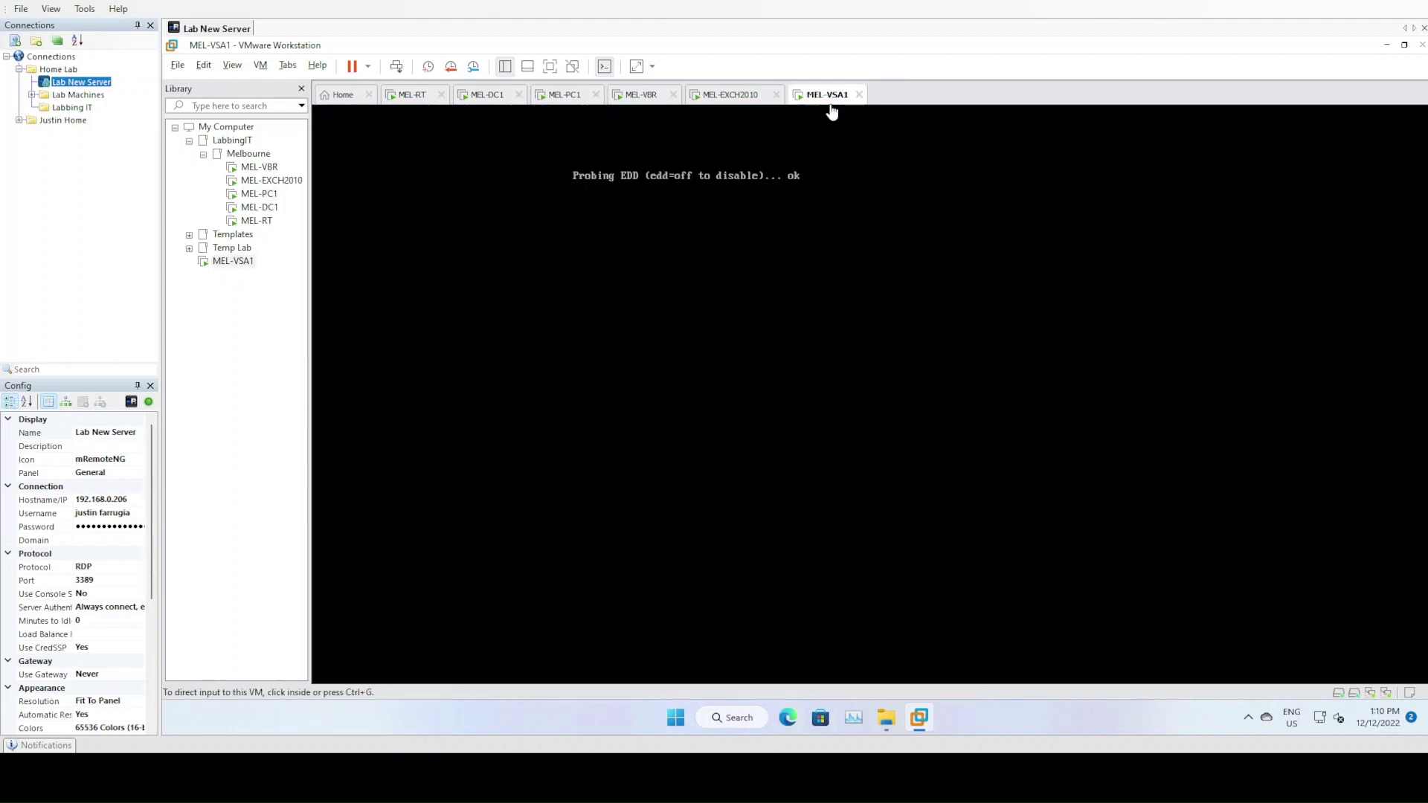
left_click(577, 102)
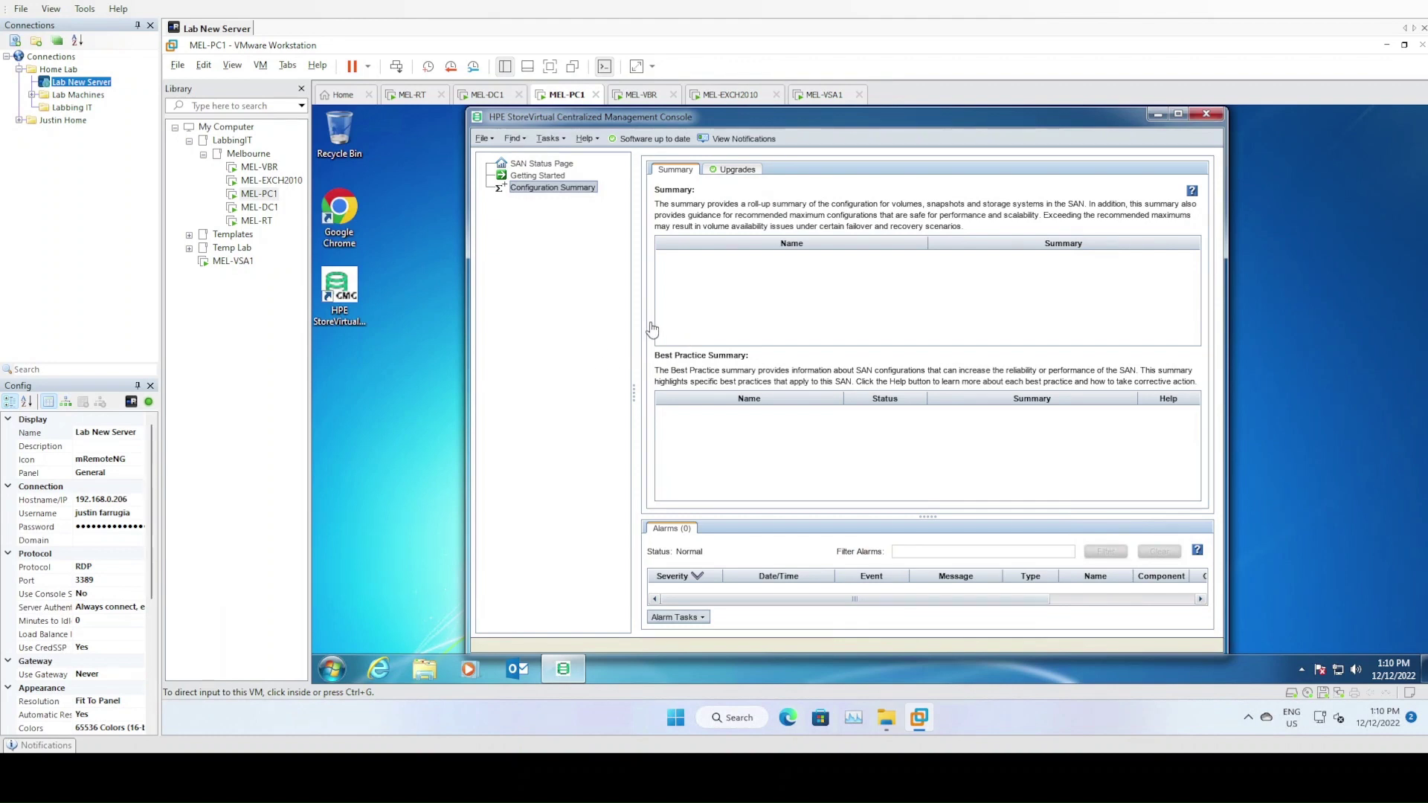
left_click(823, 97)
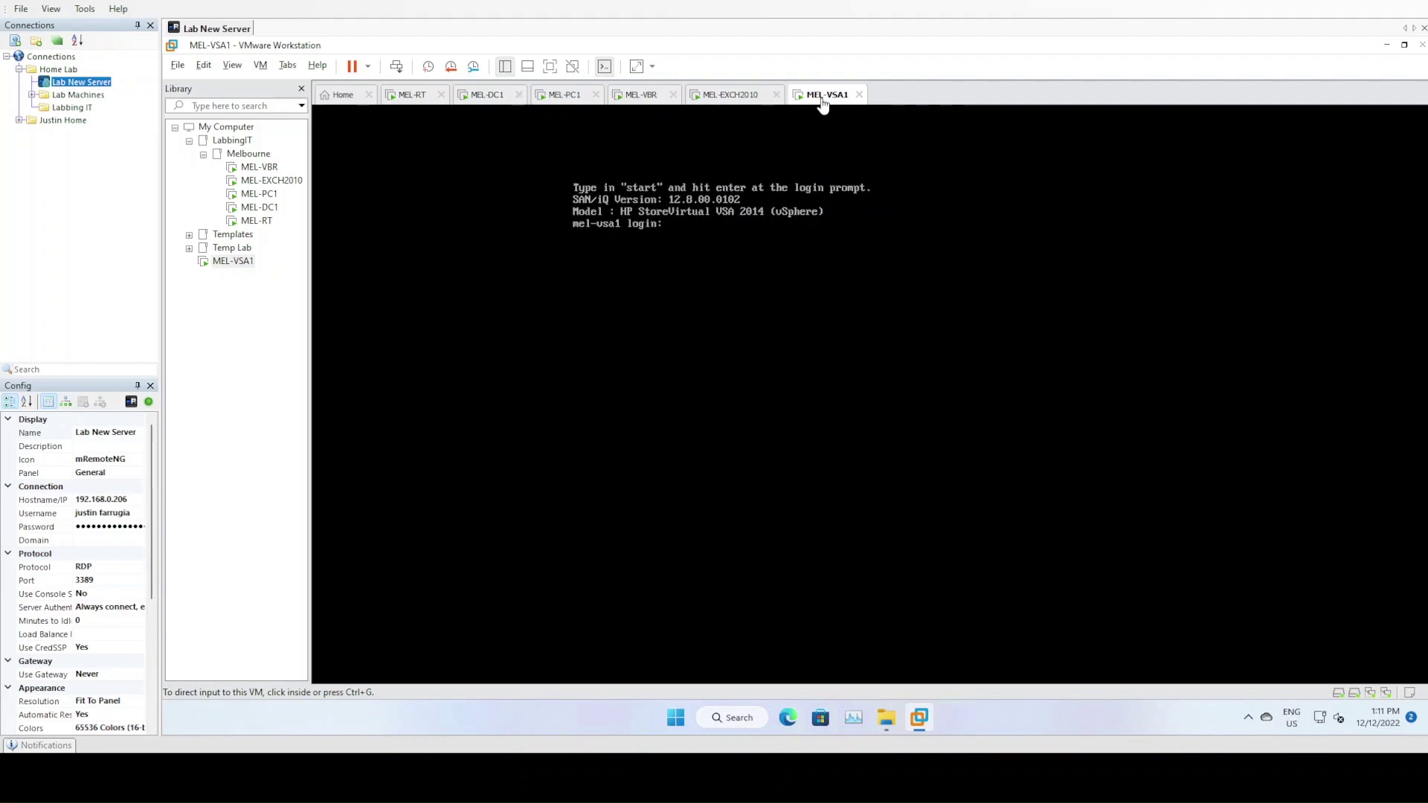
left_click(562, 97)
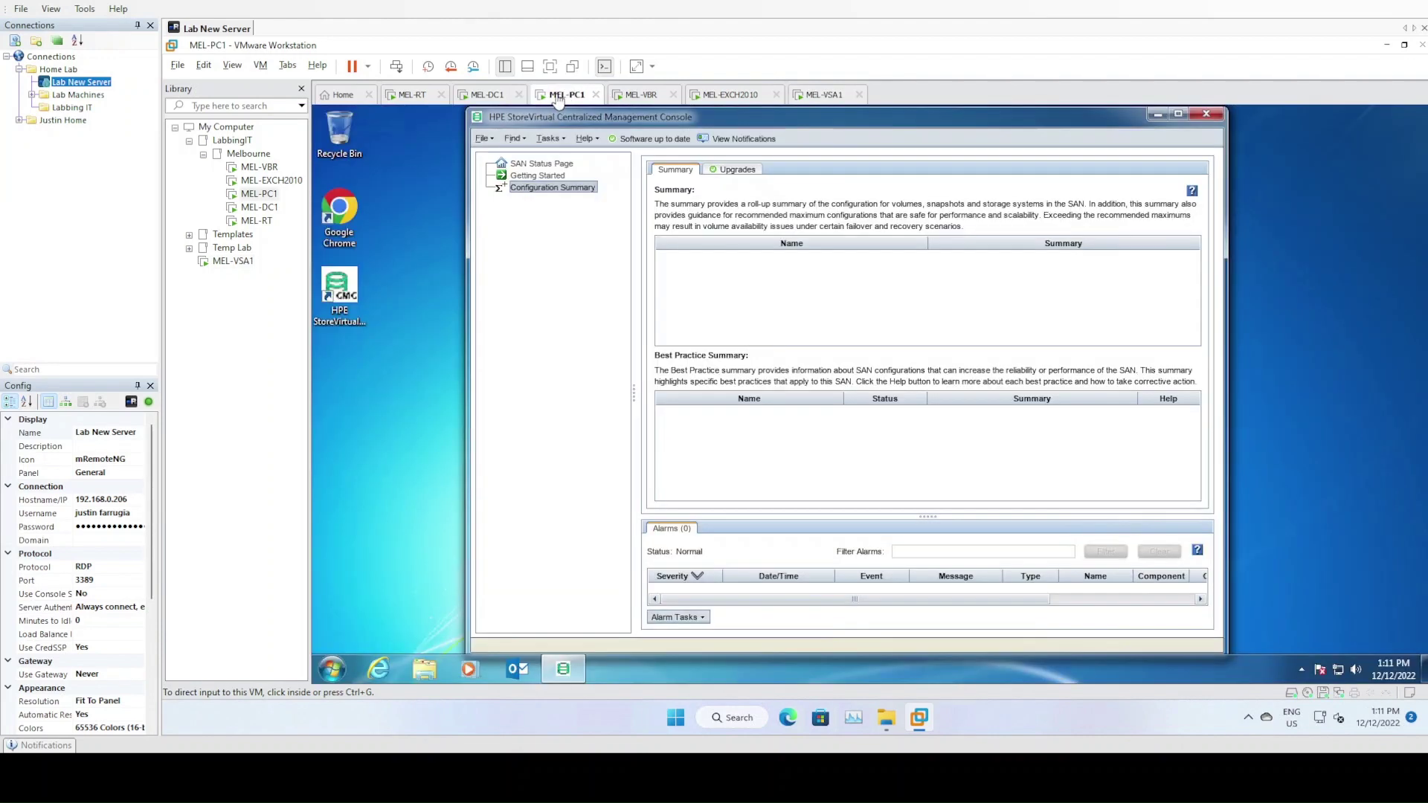
Run Find Systems from Getting Started to discover mel-vsa1 on the network
left_click(550, 177)
left_click(872, 264)
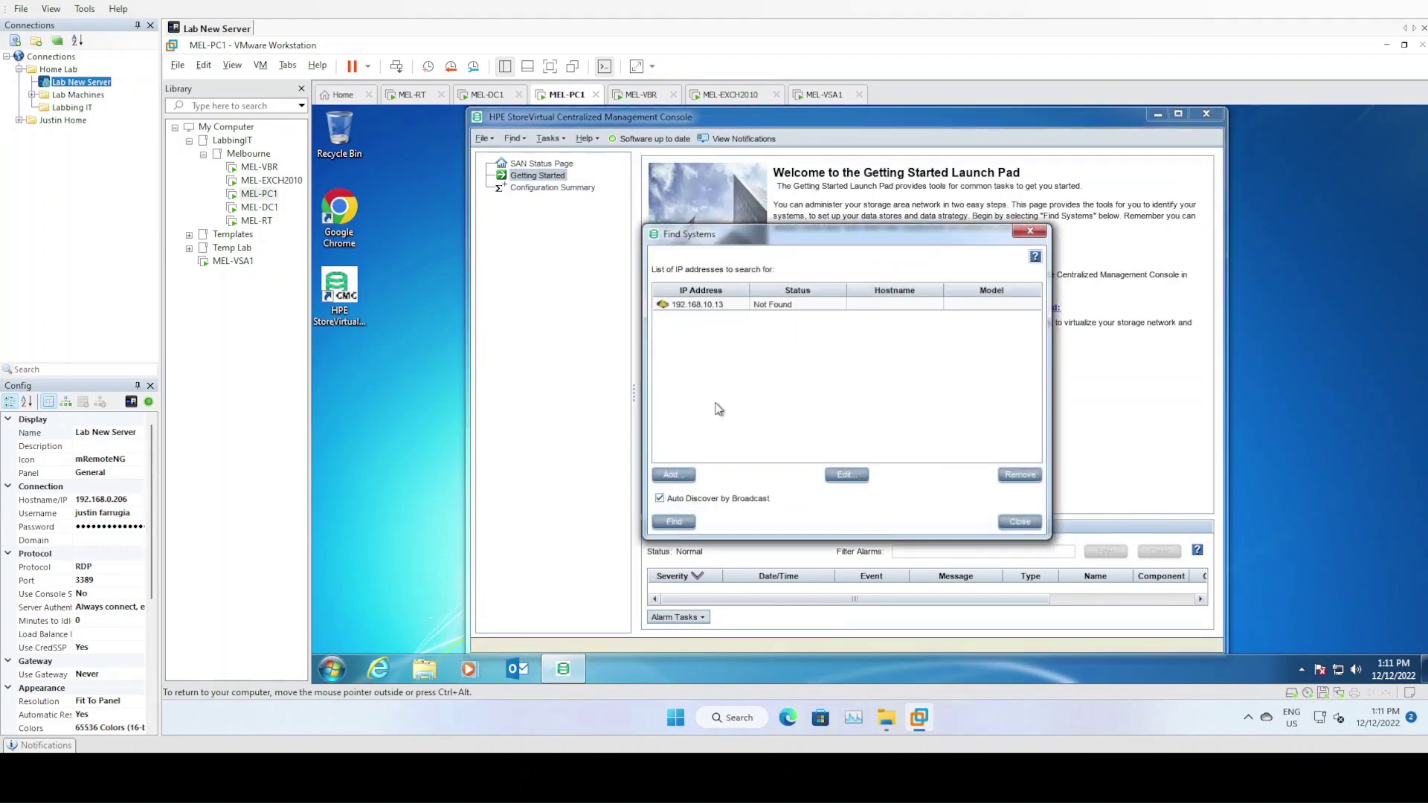
left_click(674, 521)
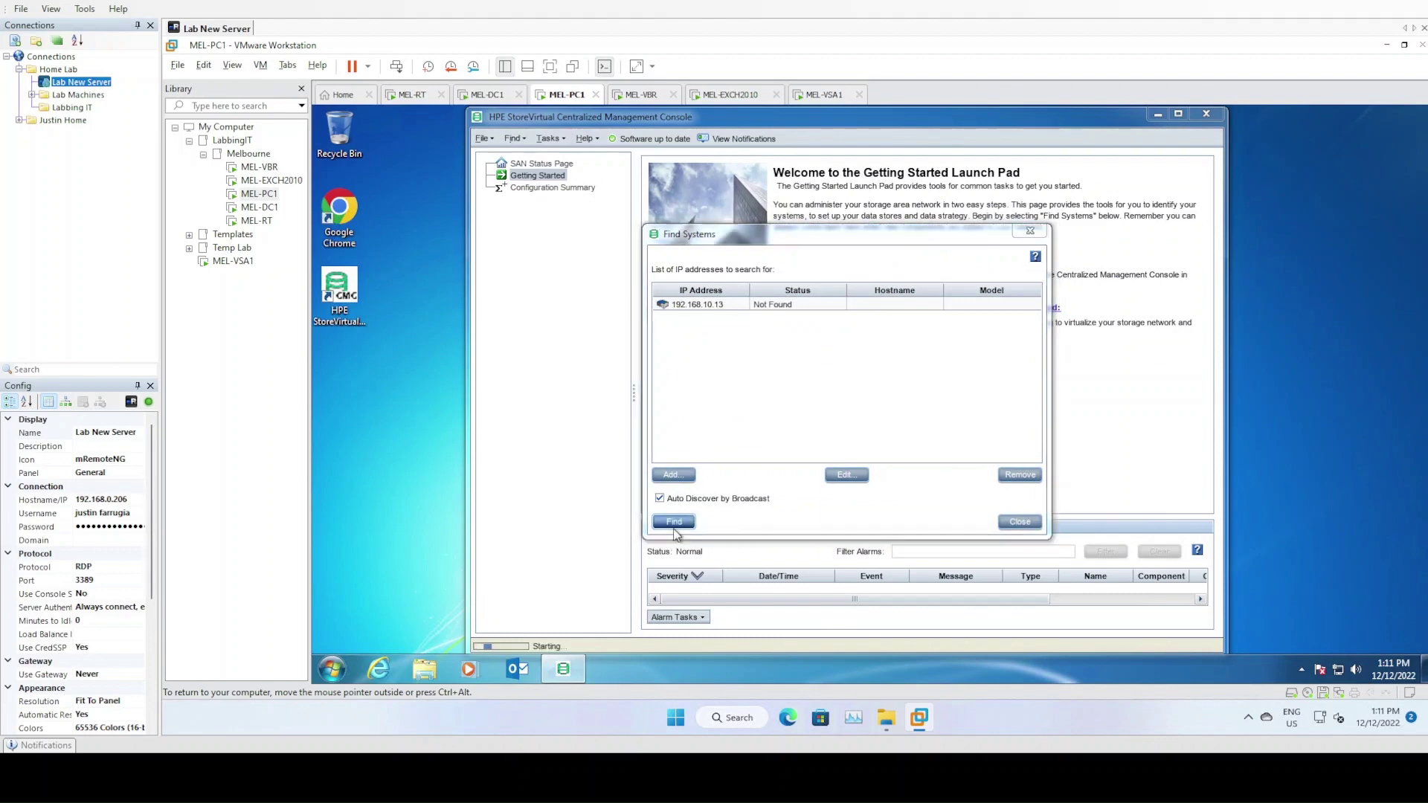
left_click(1045, 488)
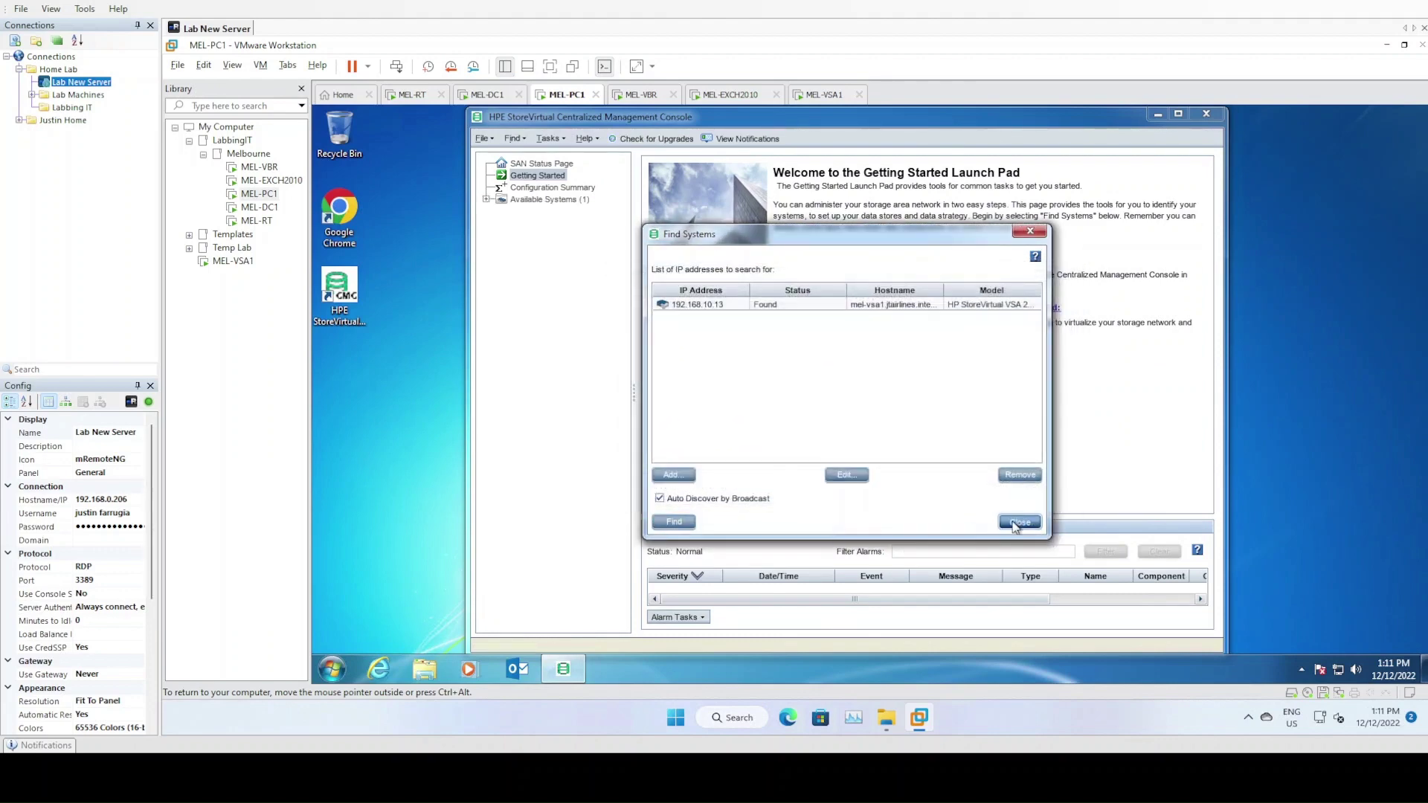
left_click(1019, 521)
Add mel-vsa1 to a new management group named JTAirlines
left_click(487, 201)
right_click(543, 213)
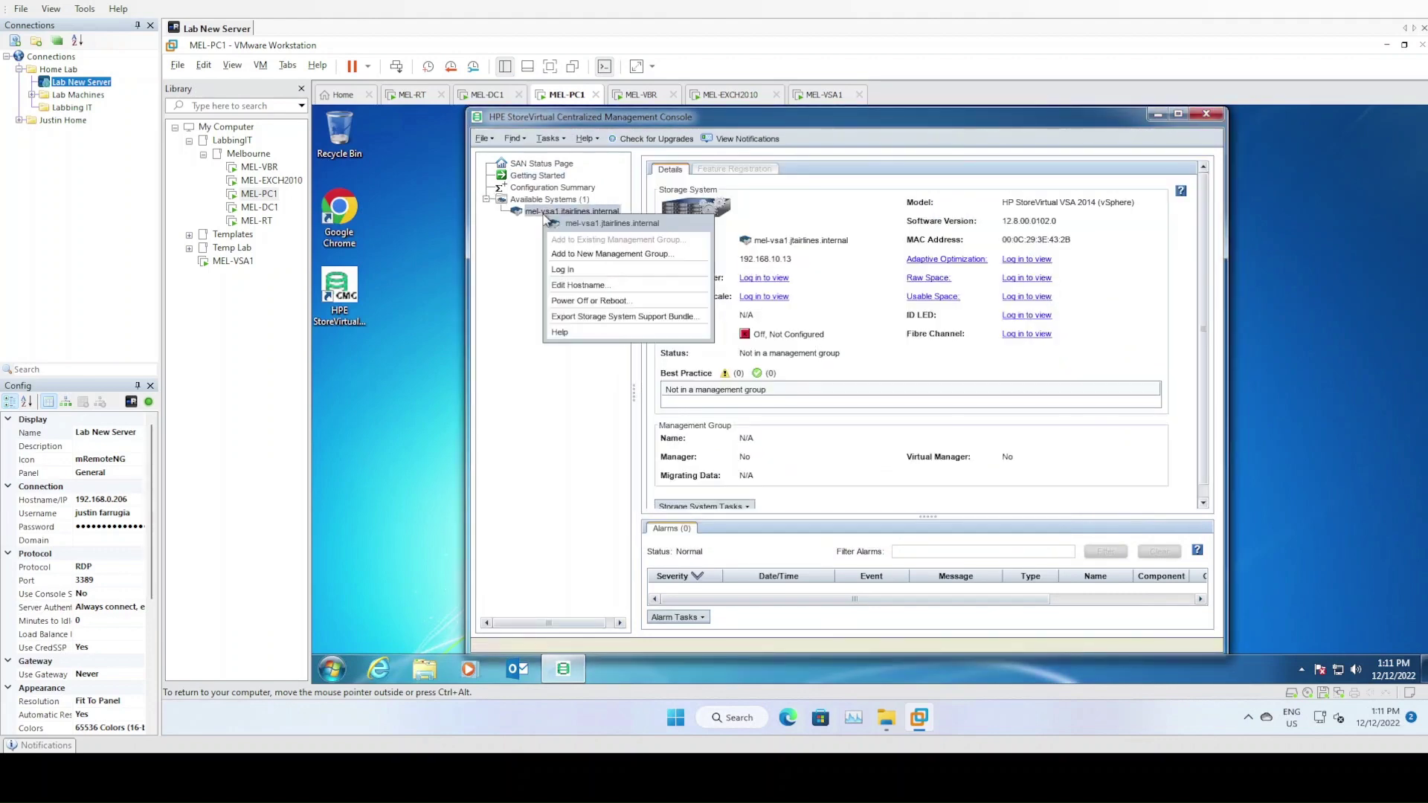
left_click(581, 254)
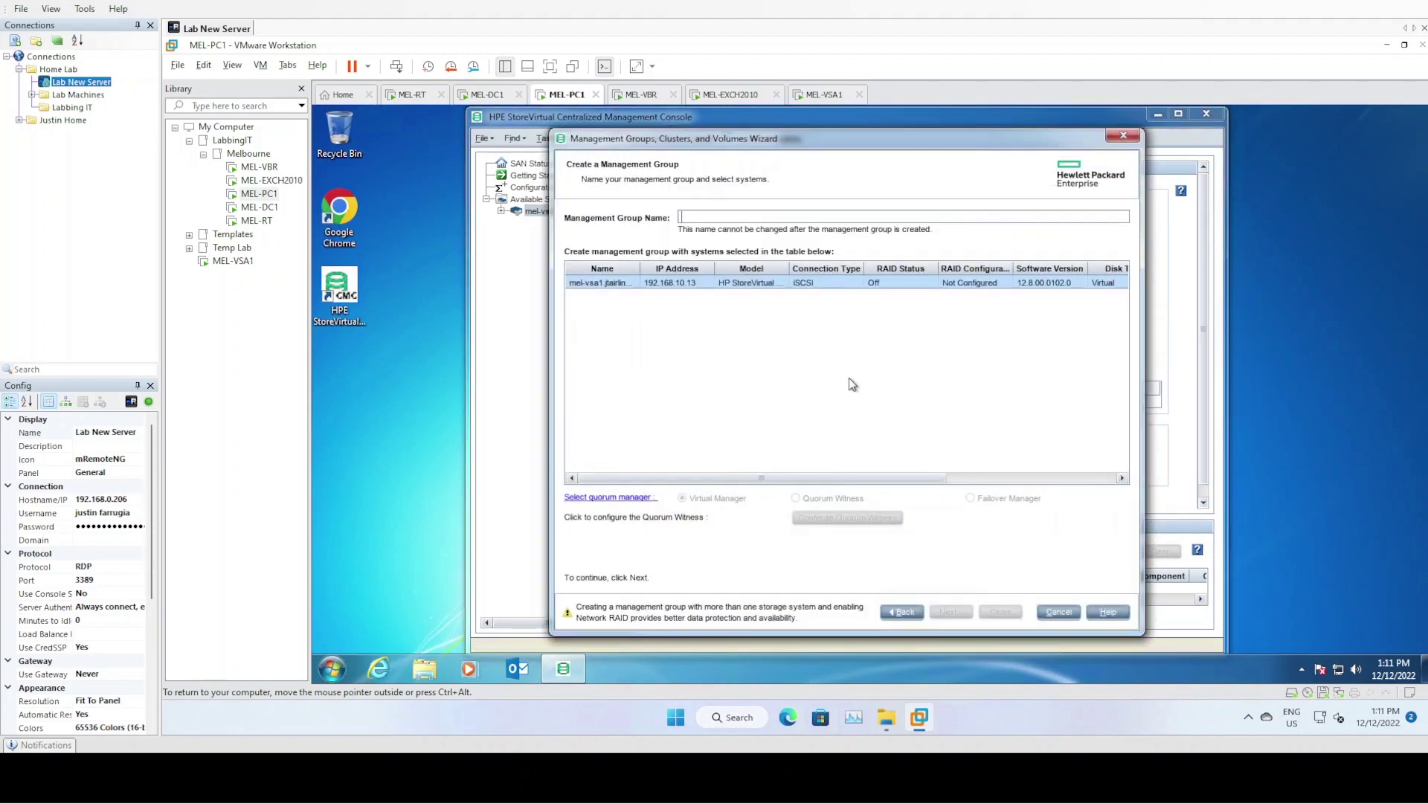
type("JTAirlines")
left_click(952, 612)
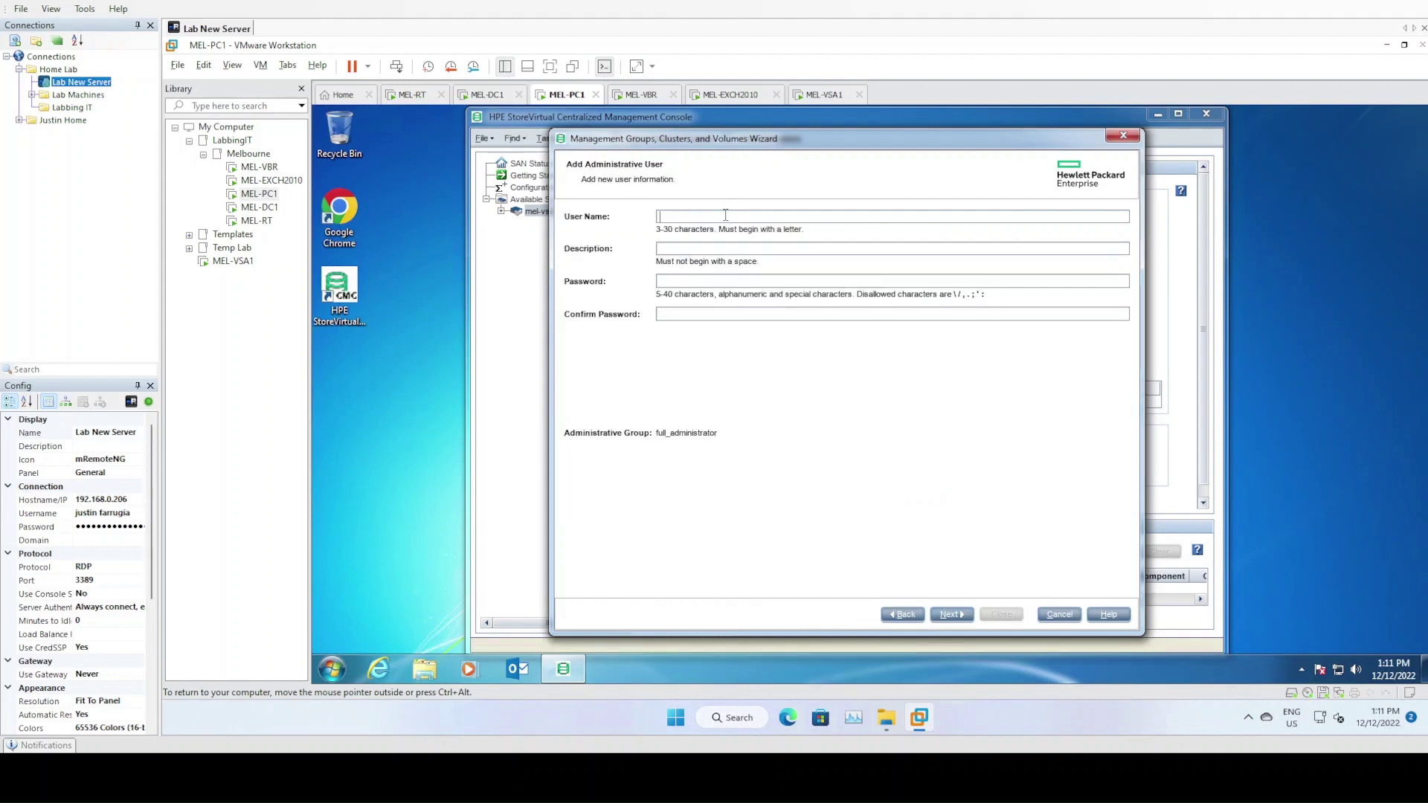
Enter Administrator as user name and description, then type the password and its confirmation
mouse_move(804, 143)
left_mouse_down()
mouse_move(854, 192)
mouse_move(828, 139)
left_mouse_up()
left_click(733, 212)
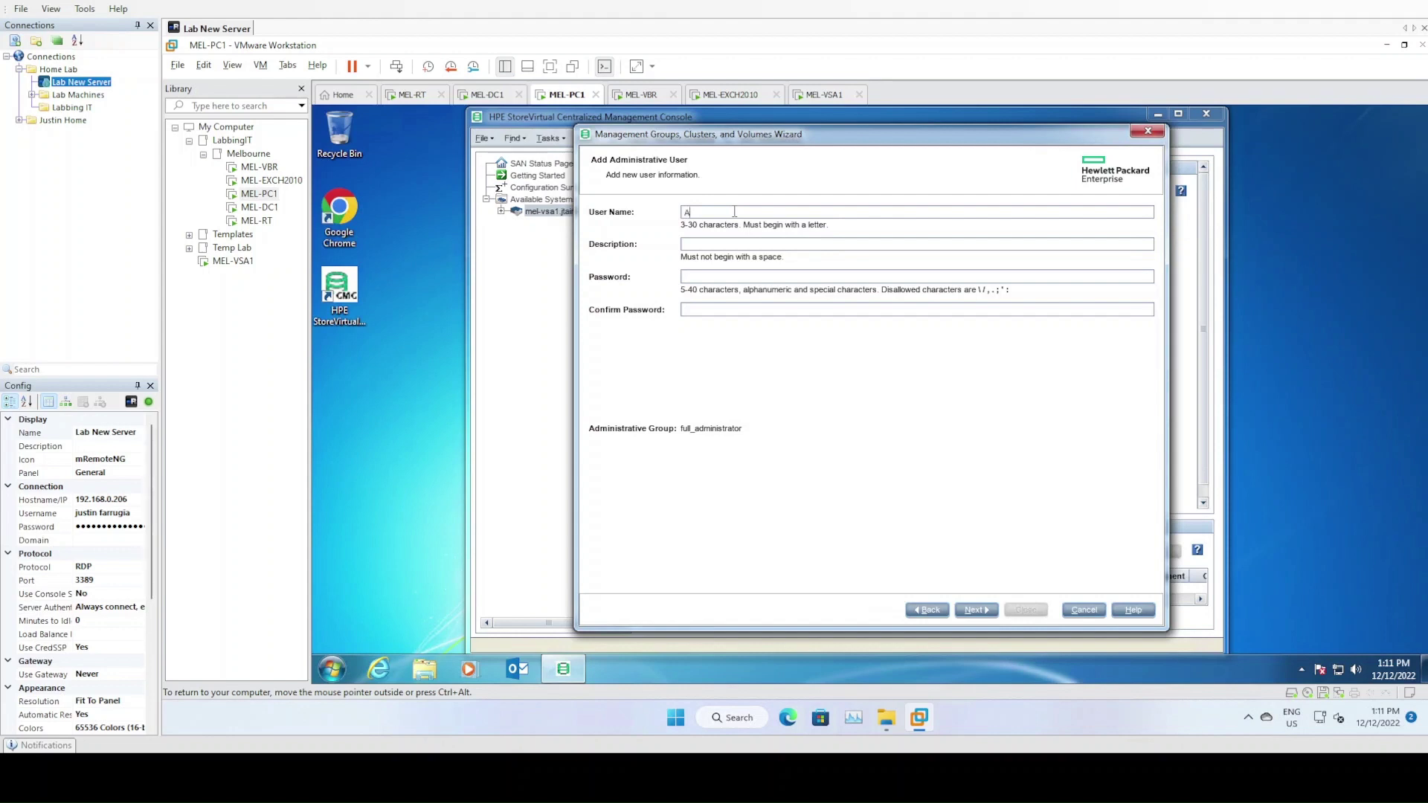
type("AdministratorAdministrato*************************")
Add 192.168.10.10 as the management group's NTP server
left_click(976, 611)
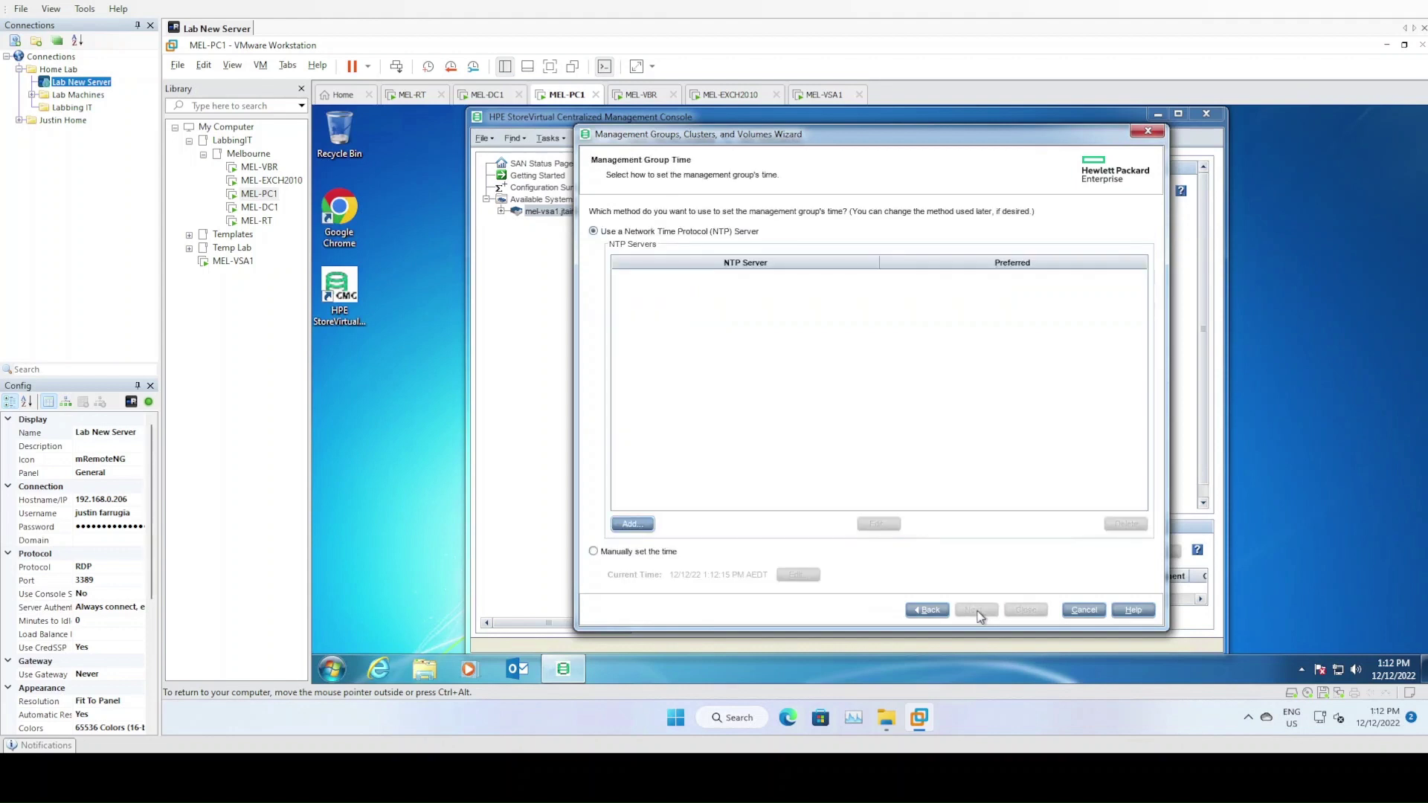
left_click(628, 523)
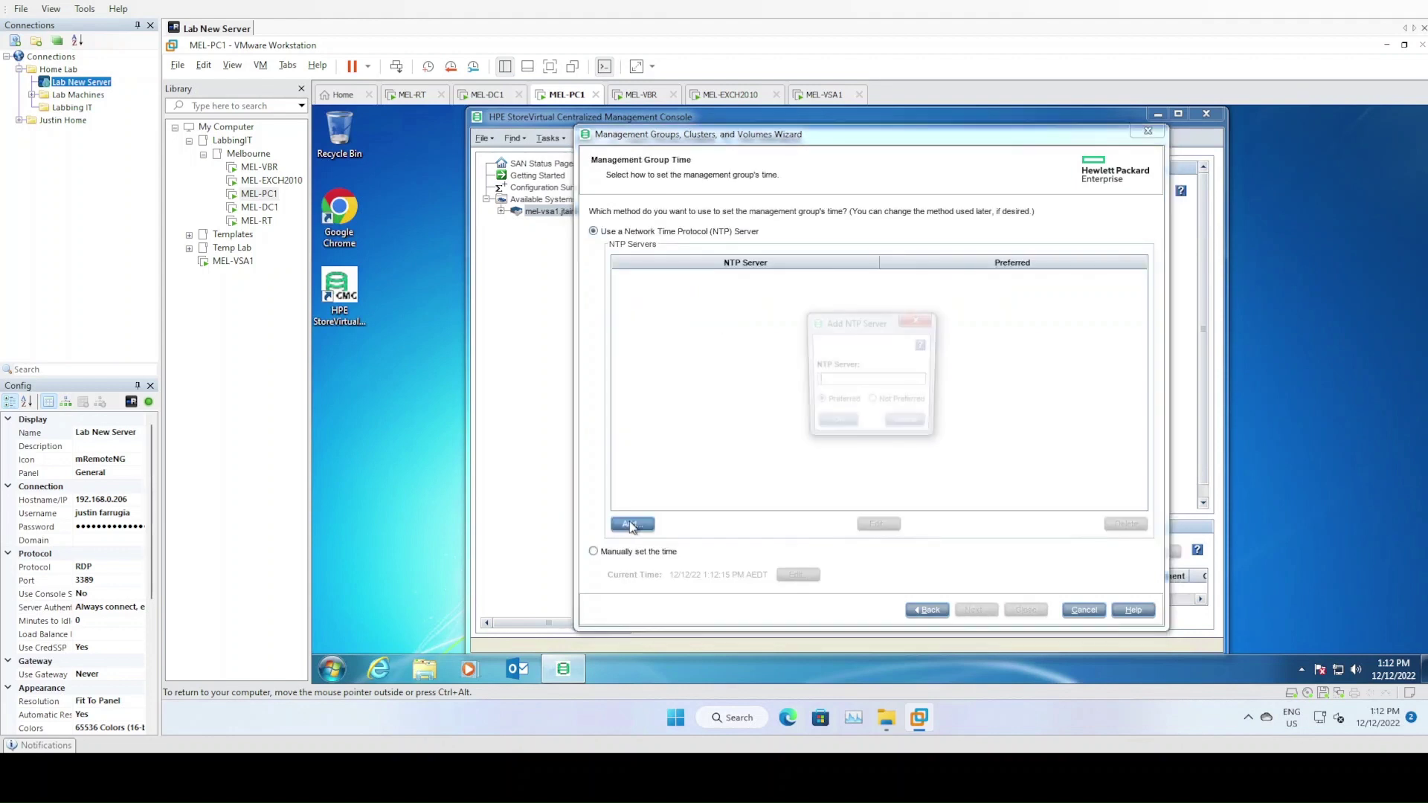
type("192.16")
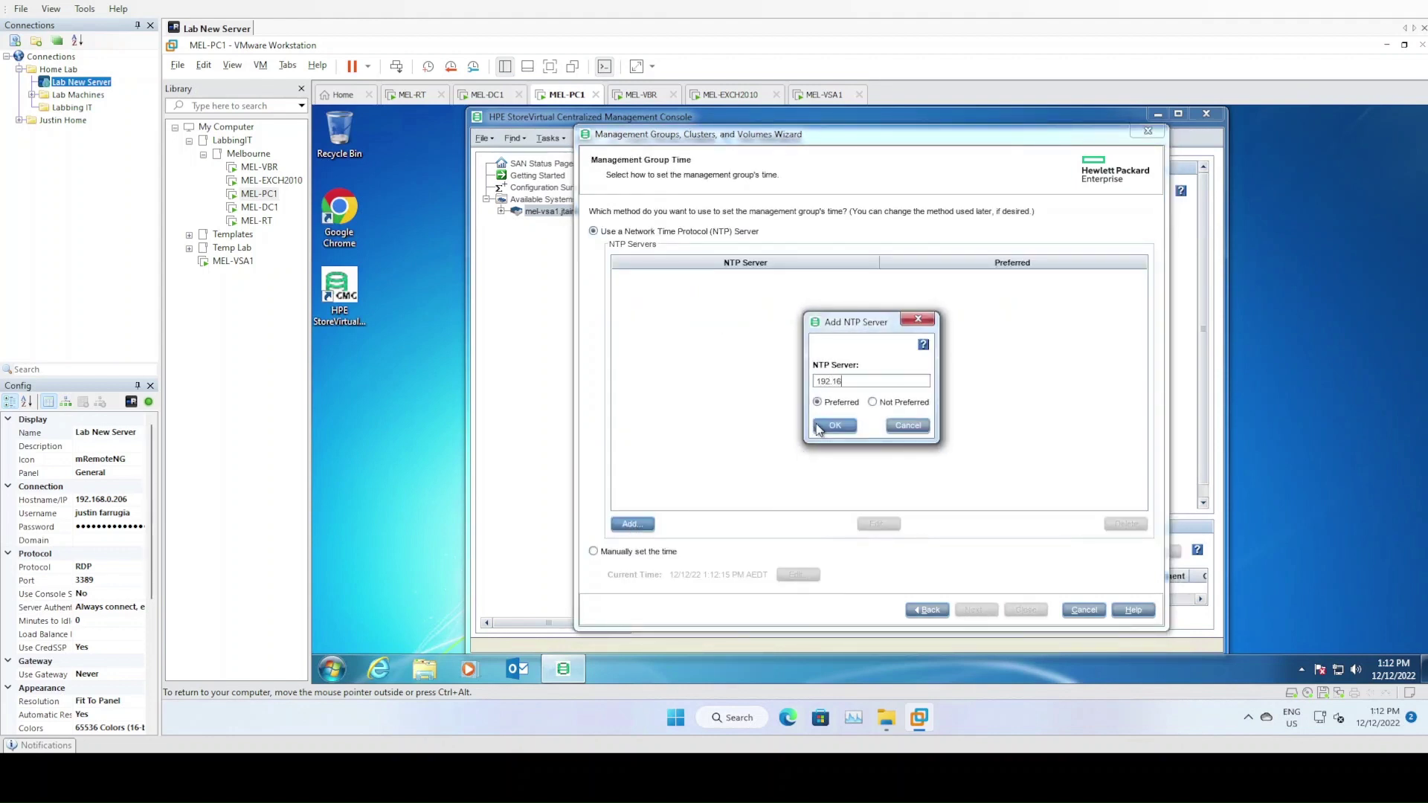
type("8.10.10")
left_click(839, 430)
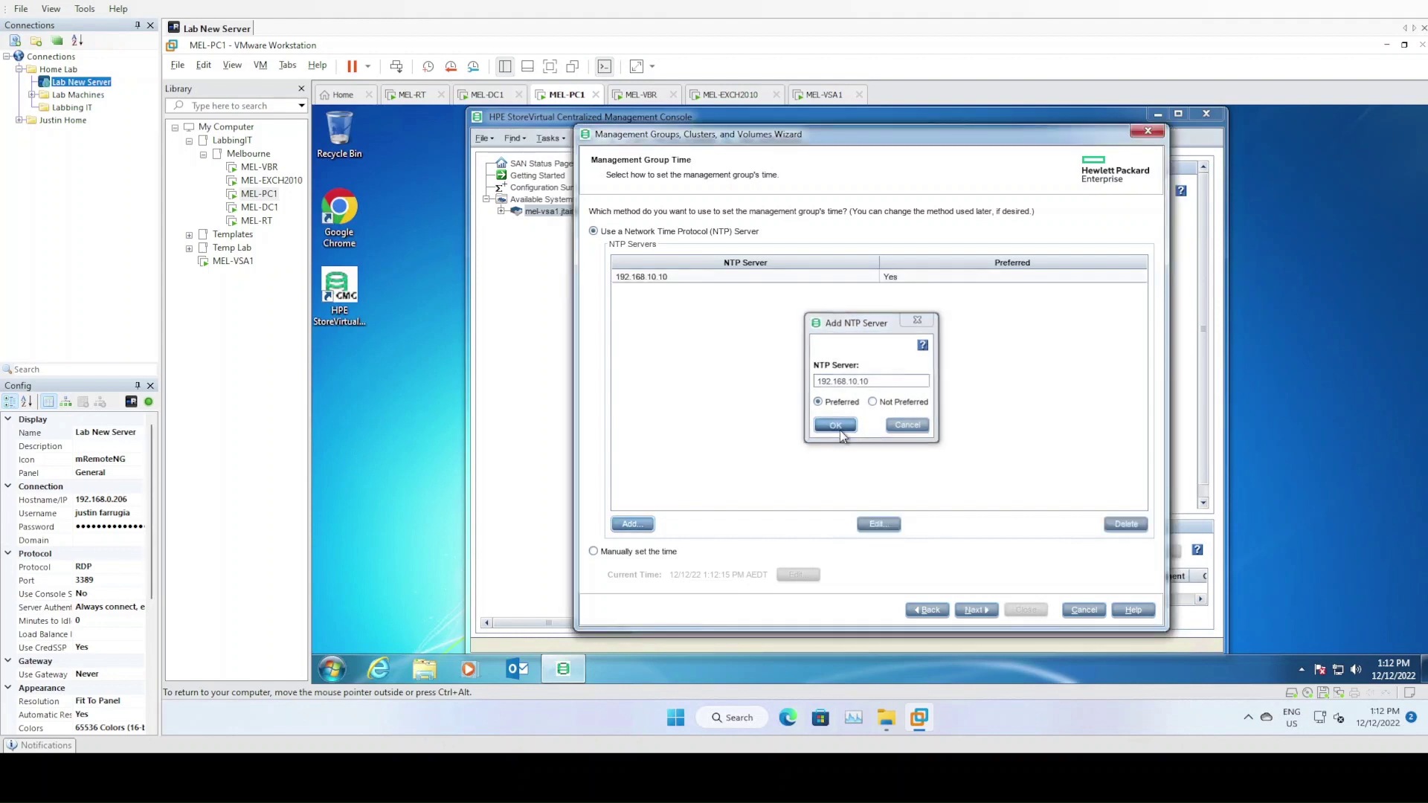
Set DNS domain mel-vsa, suffix jtairlines.internal and server 192.168.10.10, correcting the address typo
left_click(977, 610)
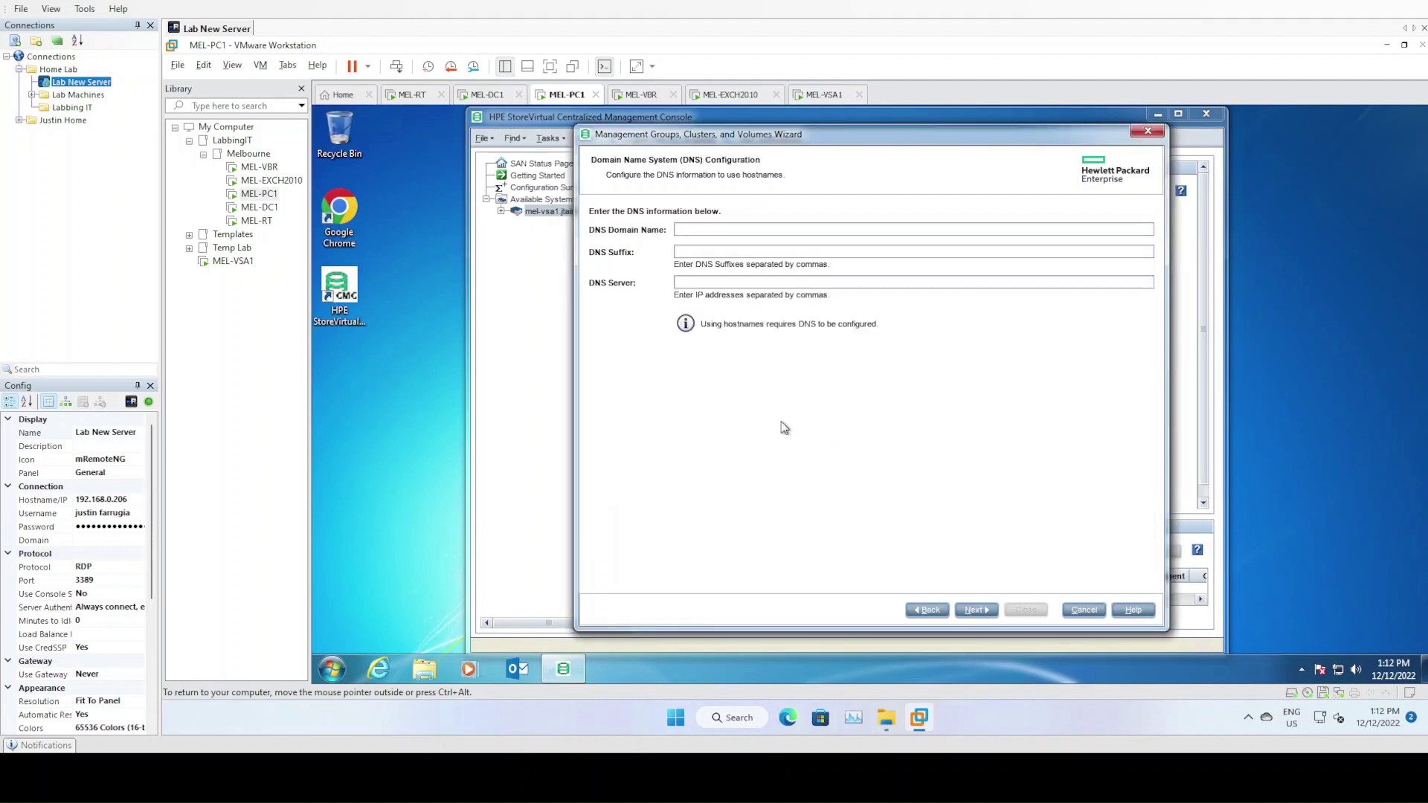
type("mel-vsa")
type("jtairlines")
type(".internal")
type("192.1689.10.10")
left_click(977, 610)
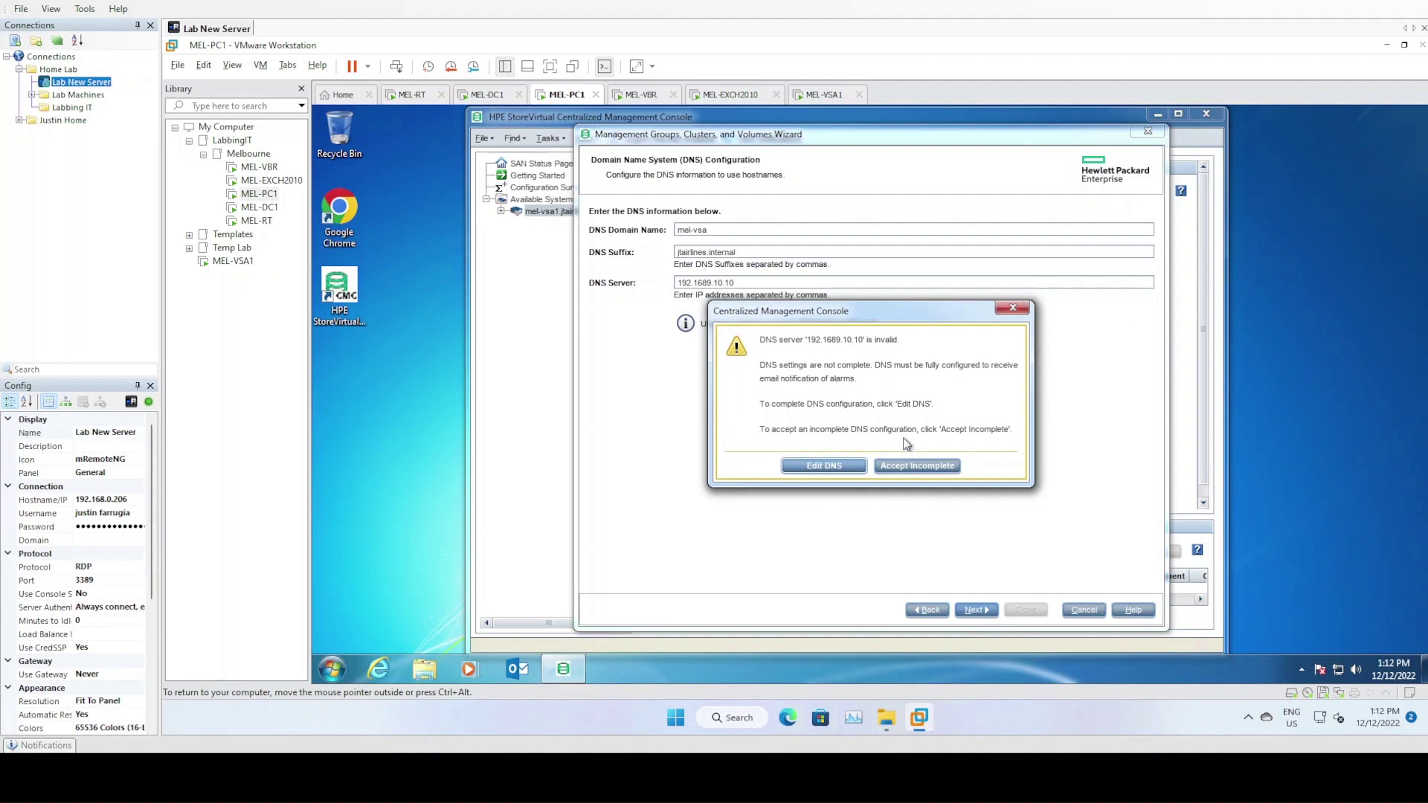
left_click(856, 469)
left_click(710, 283)
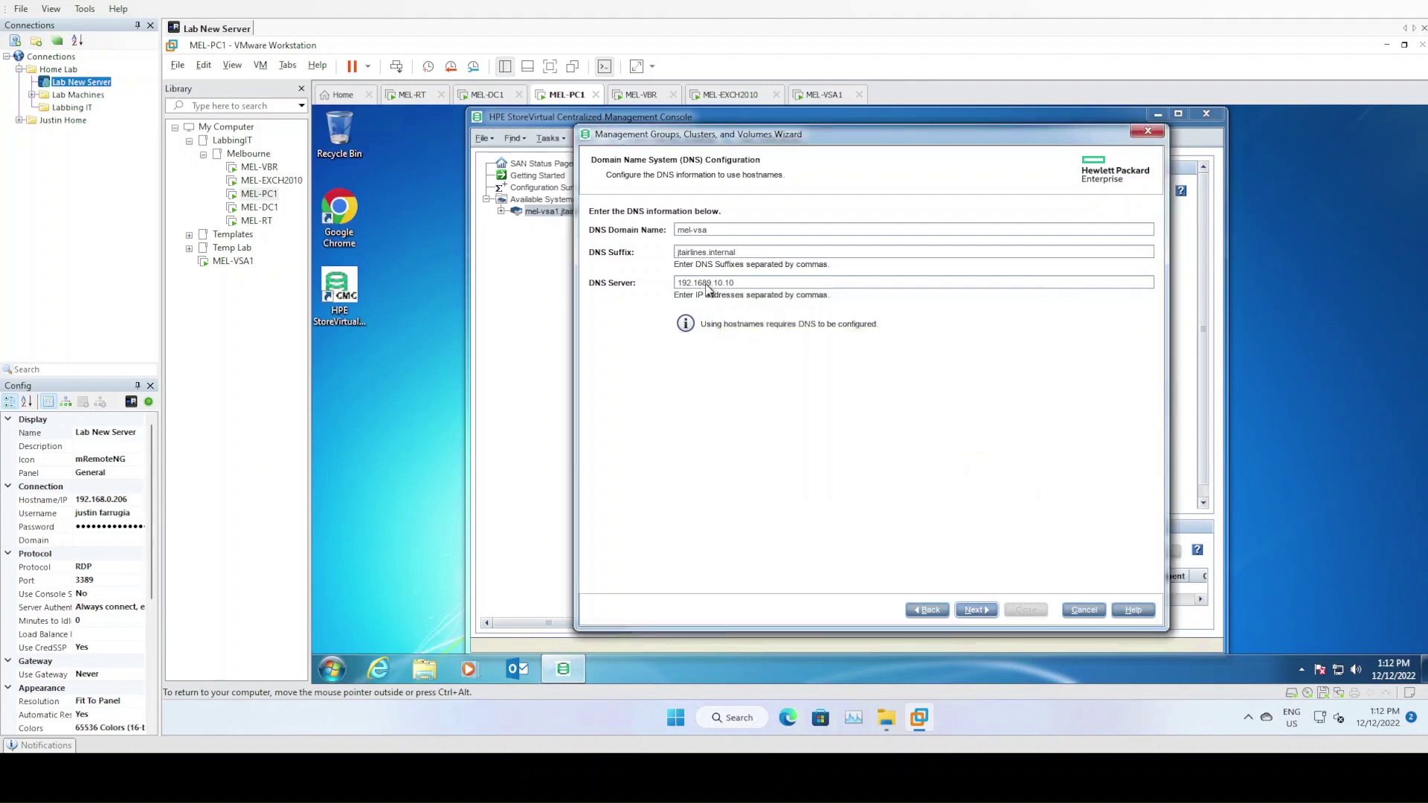
key("BackSpace")
left_click(992, 610)
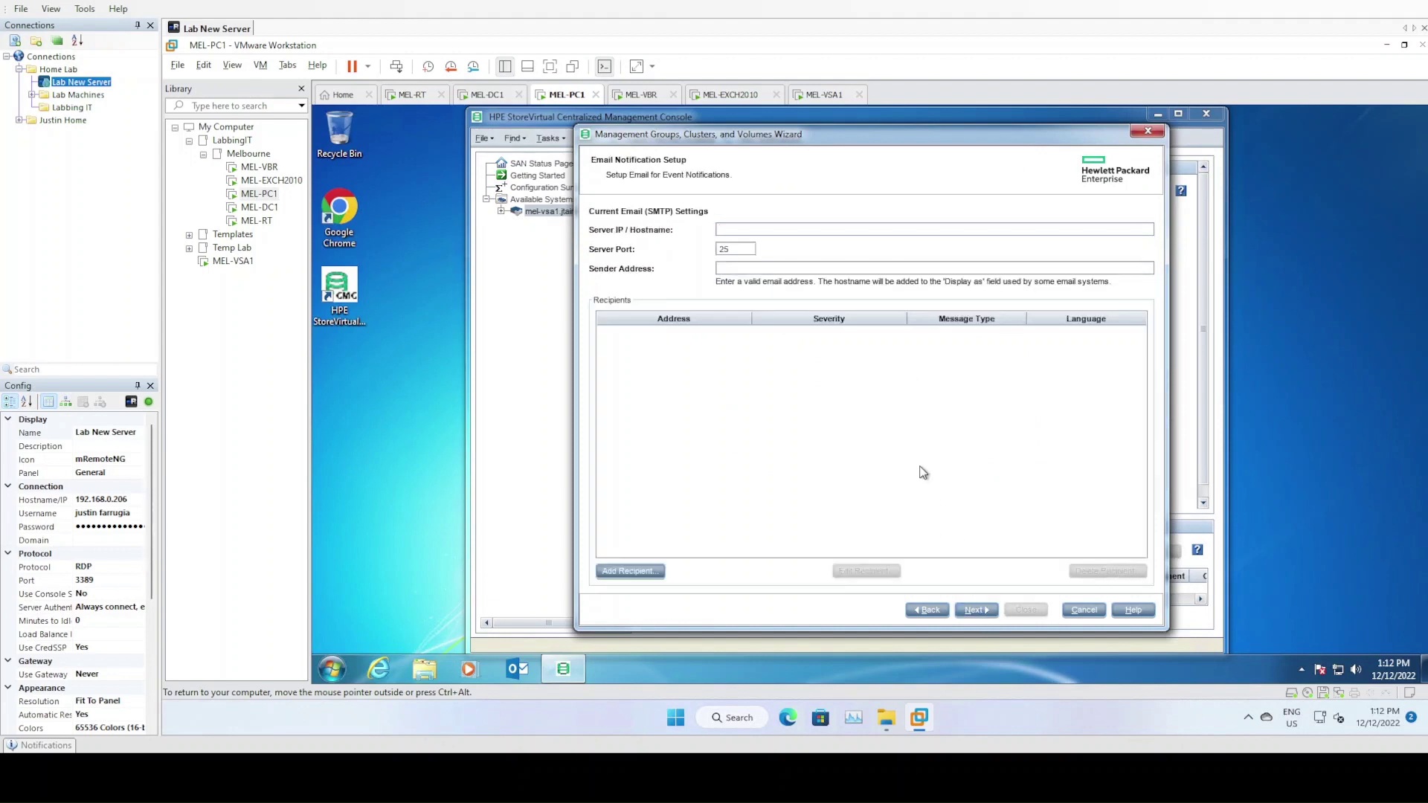
Set the SMTP server to 192.168.10.12 on port 25 and enter the appliance's sender e-mail address
type("192.168.101")
type("2")
key("BackSpace")
key("BackSpace")
type(".12")
Add the administrator's e-mail address as recipient of critical, warning and informational alerts
left_click(656, 572)
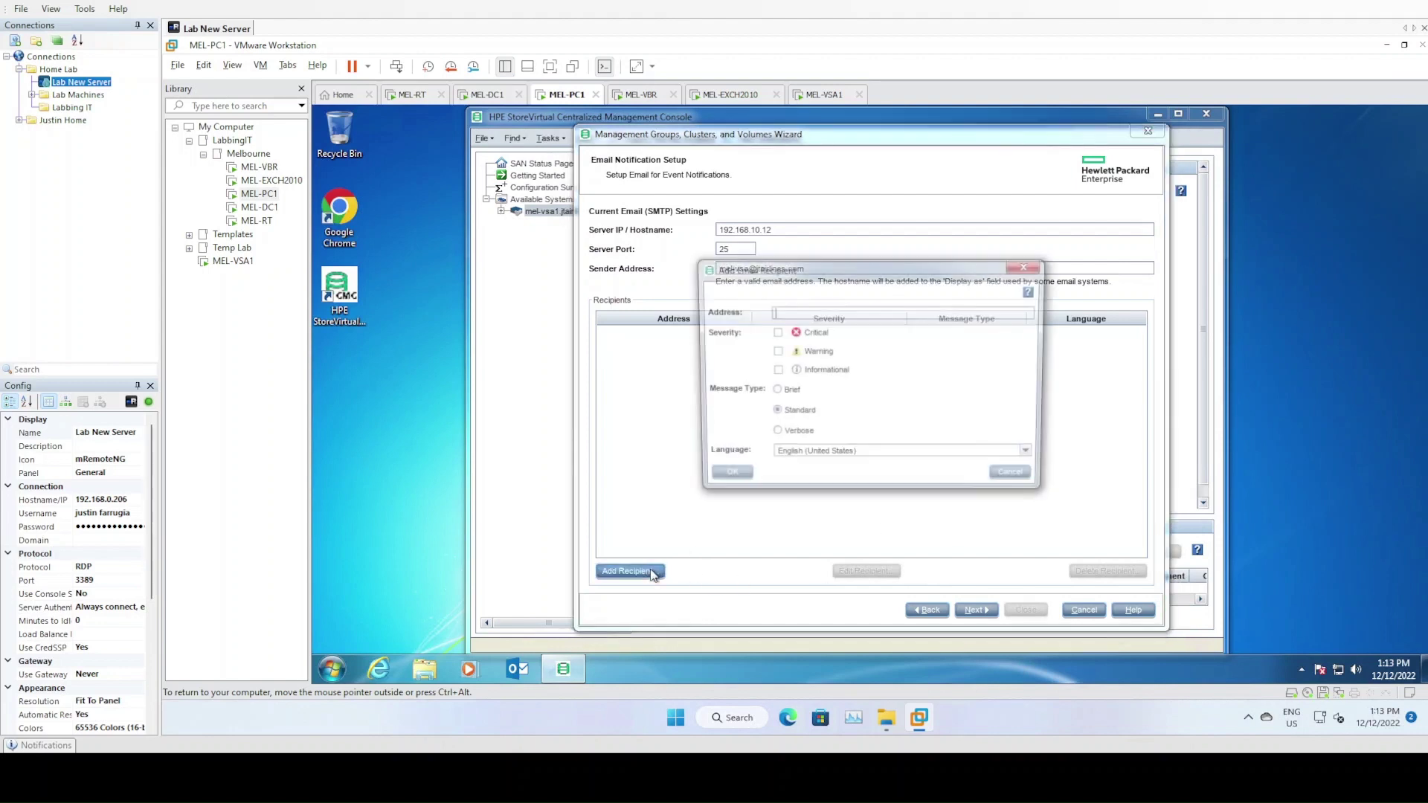
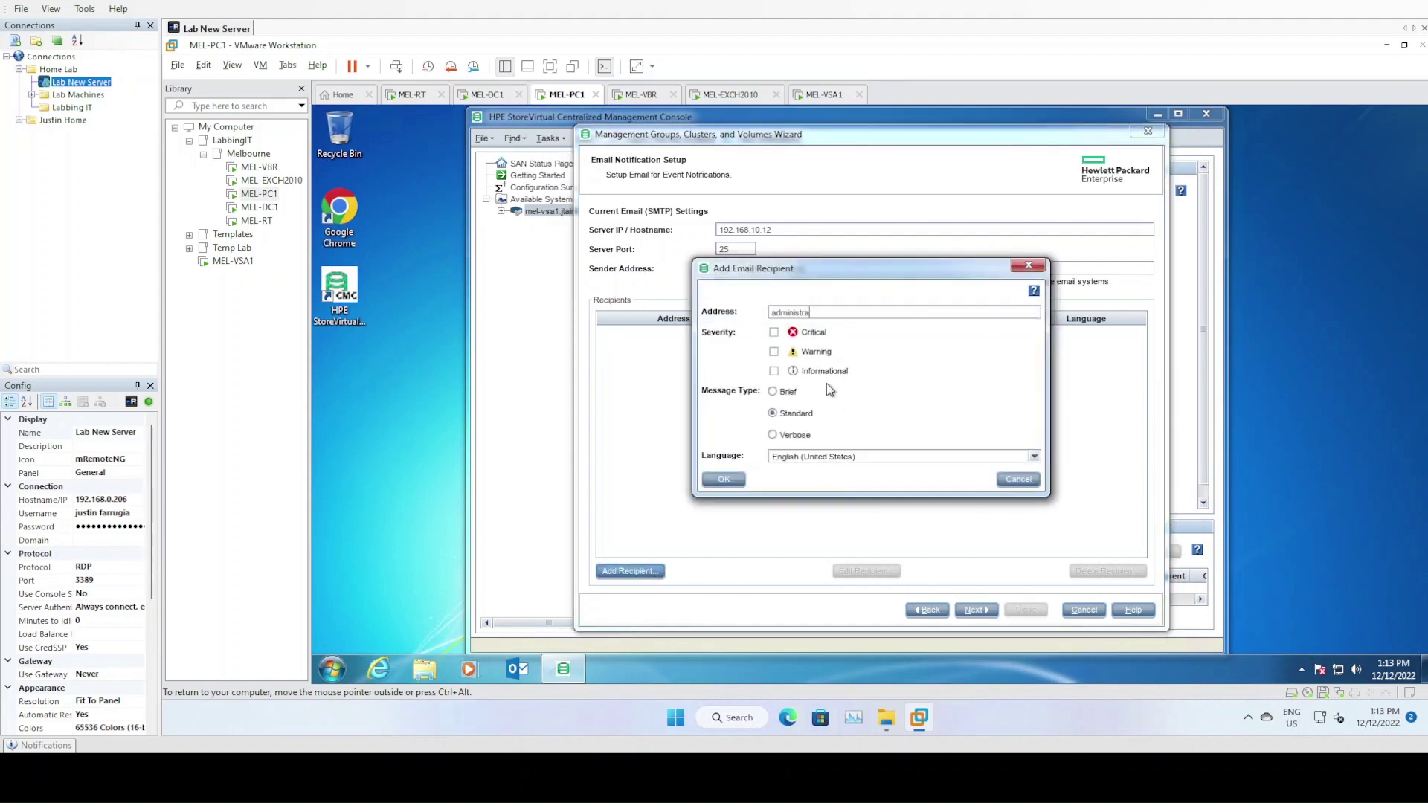
left_click_drag(791, 271, 787, 303)
left_click(771, 364)
left_click(772, 383)
left_click(771, 403)
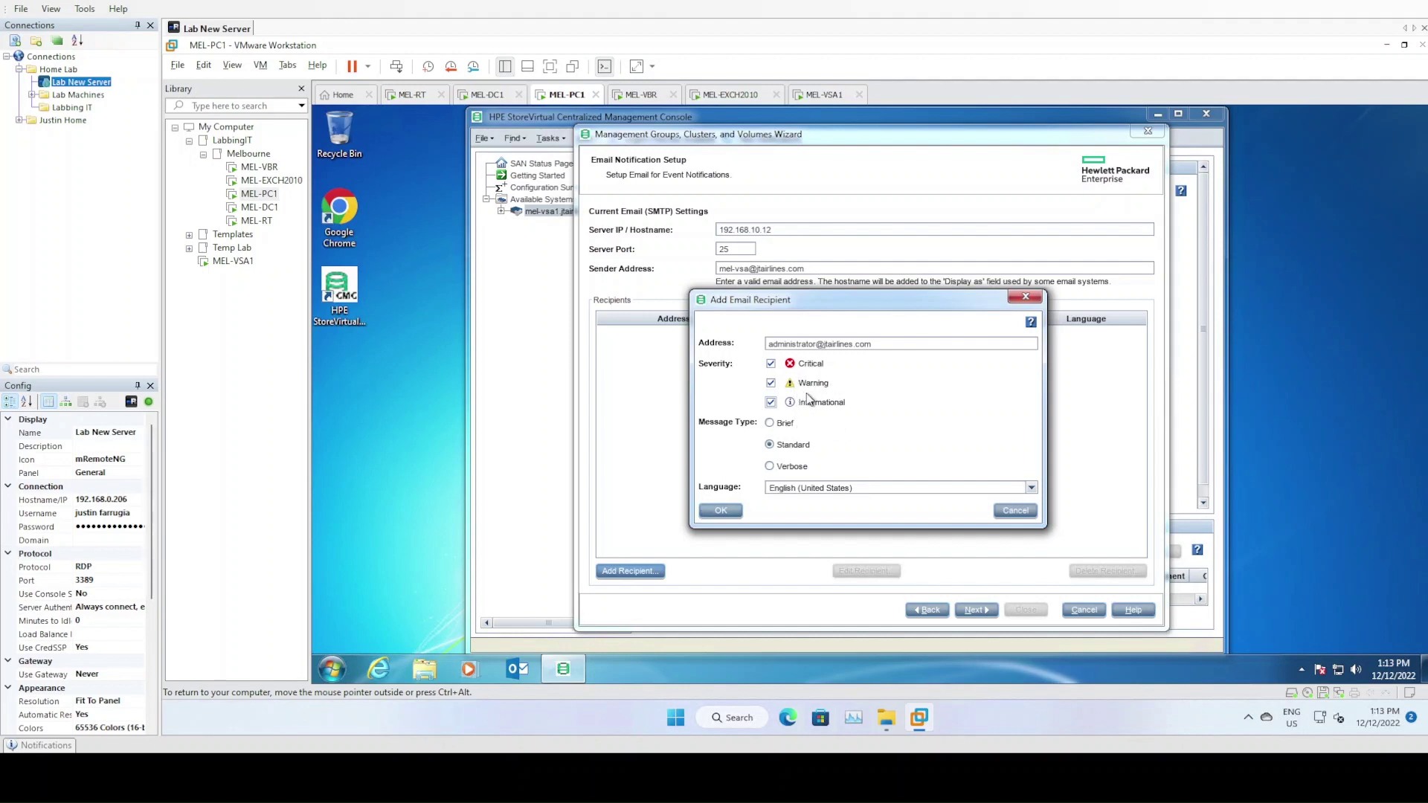
left_click(721, 512)
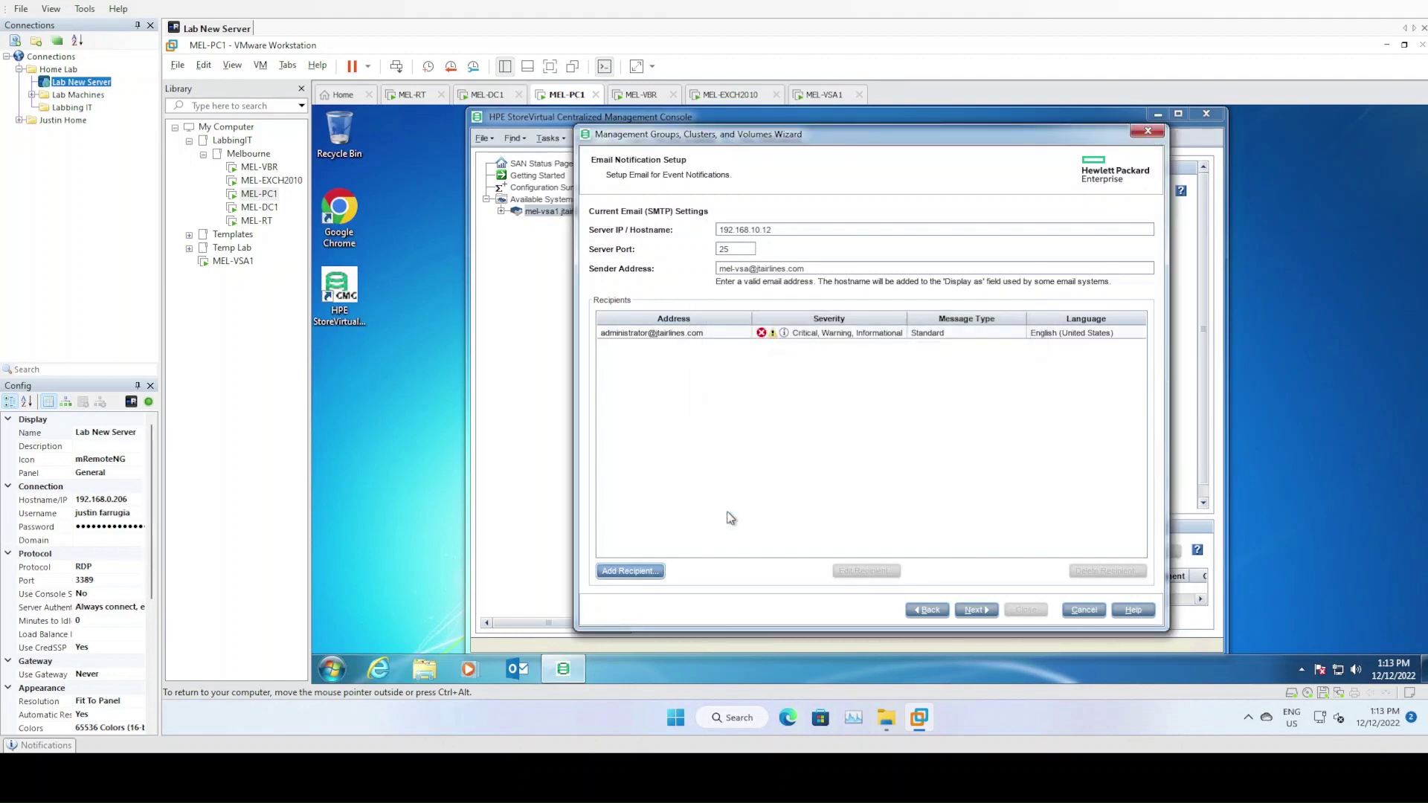
left_click(971, 611)
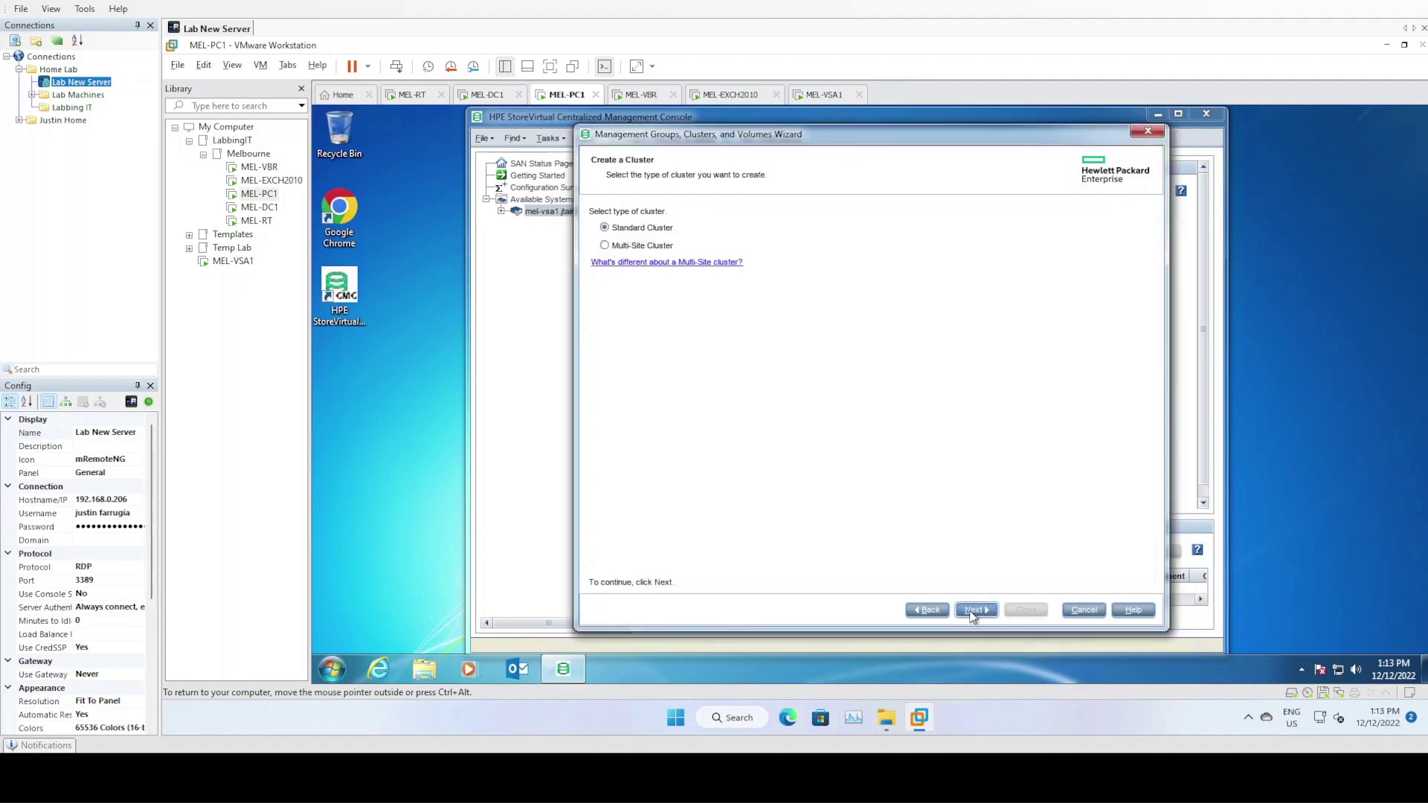
Create a standard cluster named MelbourneCluster and open the Add VIP and Subnet Mask dialog
left_click(973, 611)
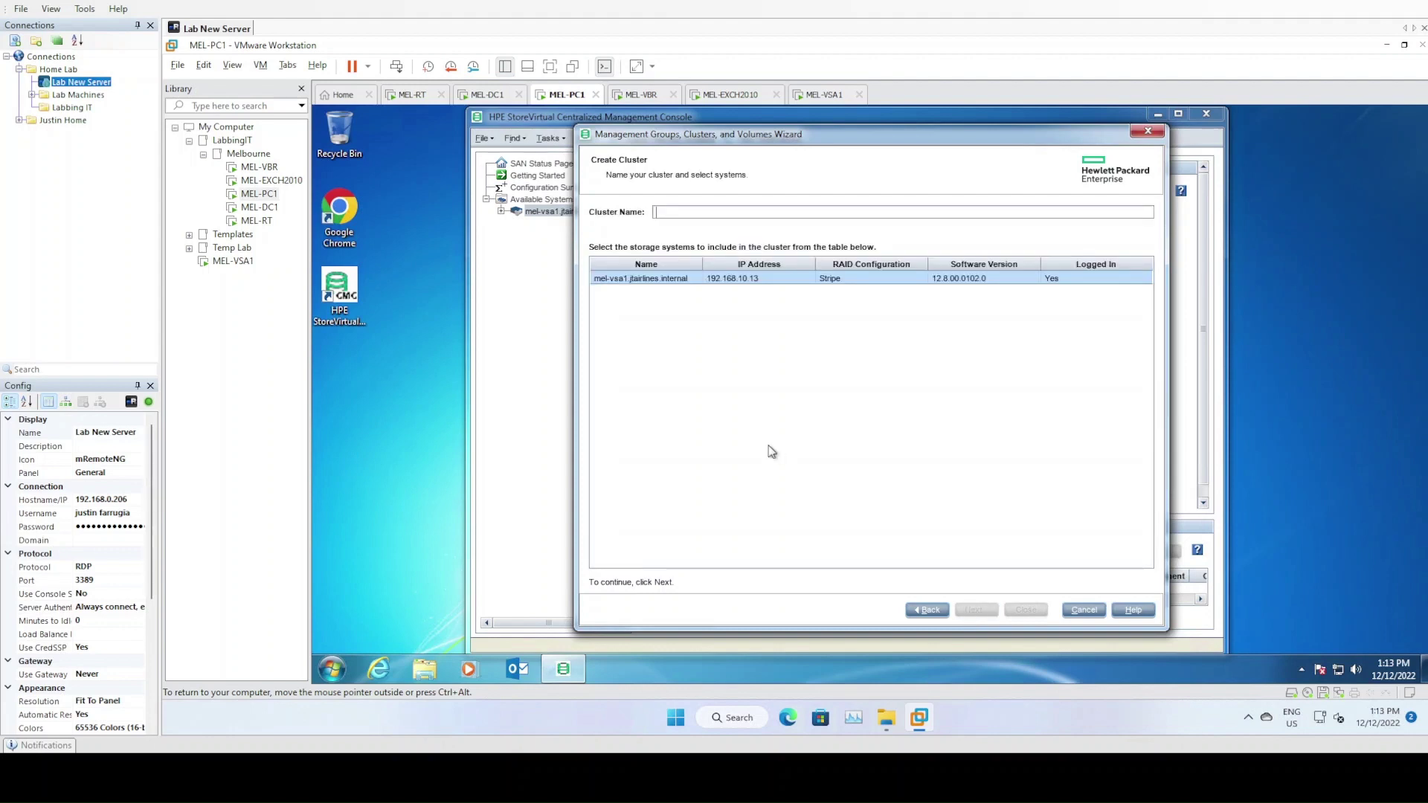
type("MelbourneCluster")
left_click(973, 611)
left_click(616, 554)
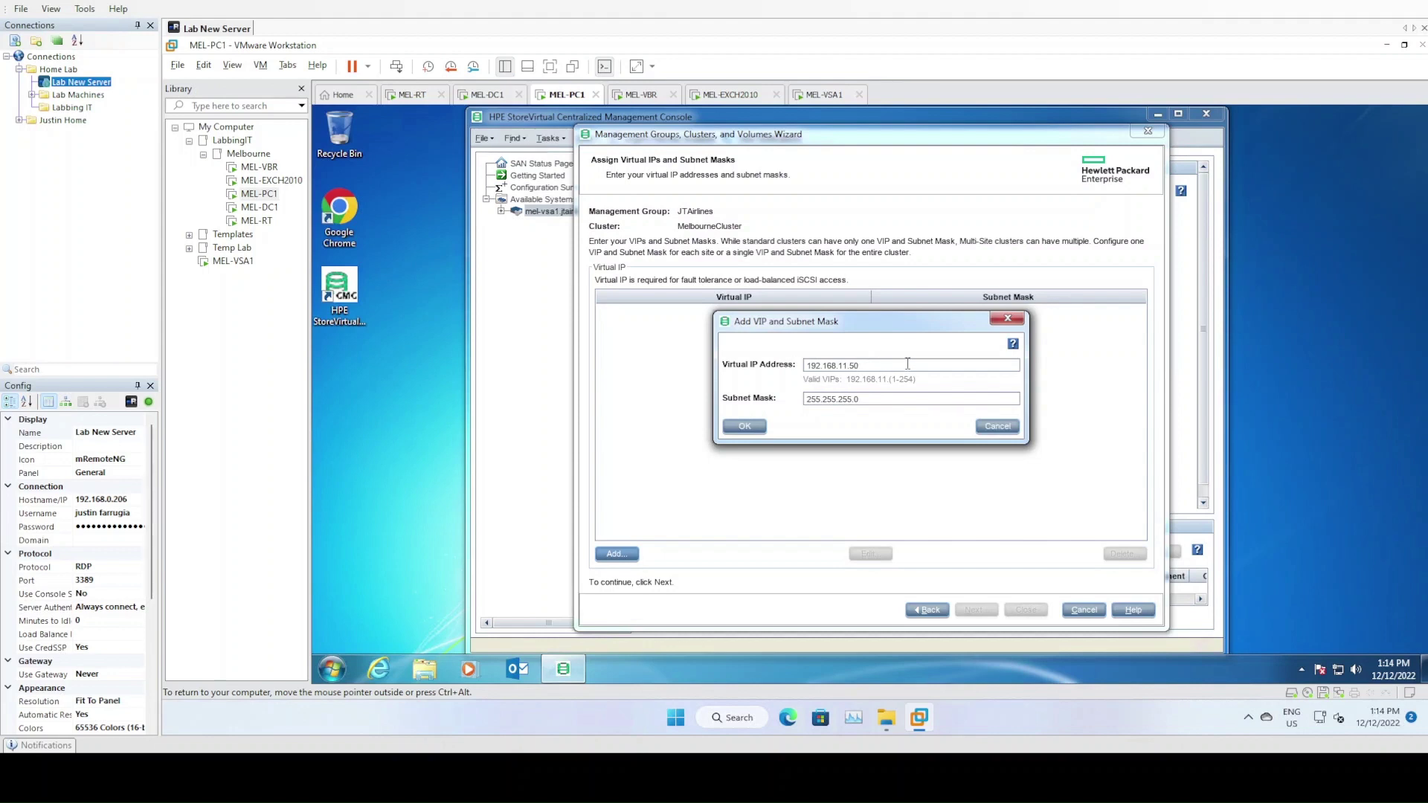
Confirm the 192.168.11.50 / 255.255.255.0 VIP, skip volume creation, and finish the management group wizard
double_click(908, 364)
left_click(746, 427)
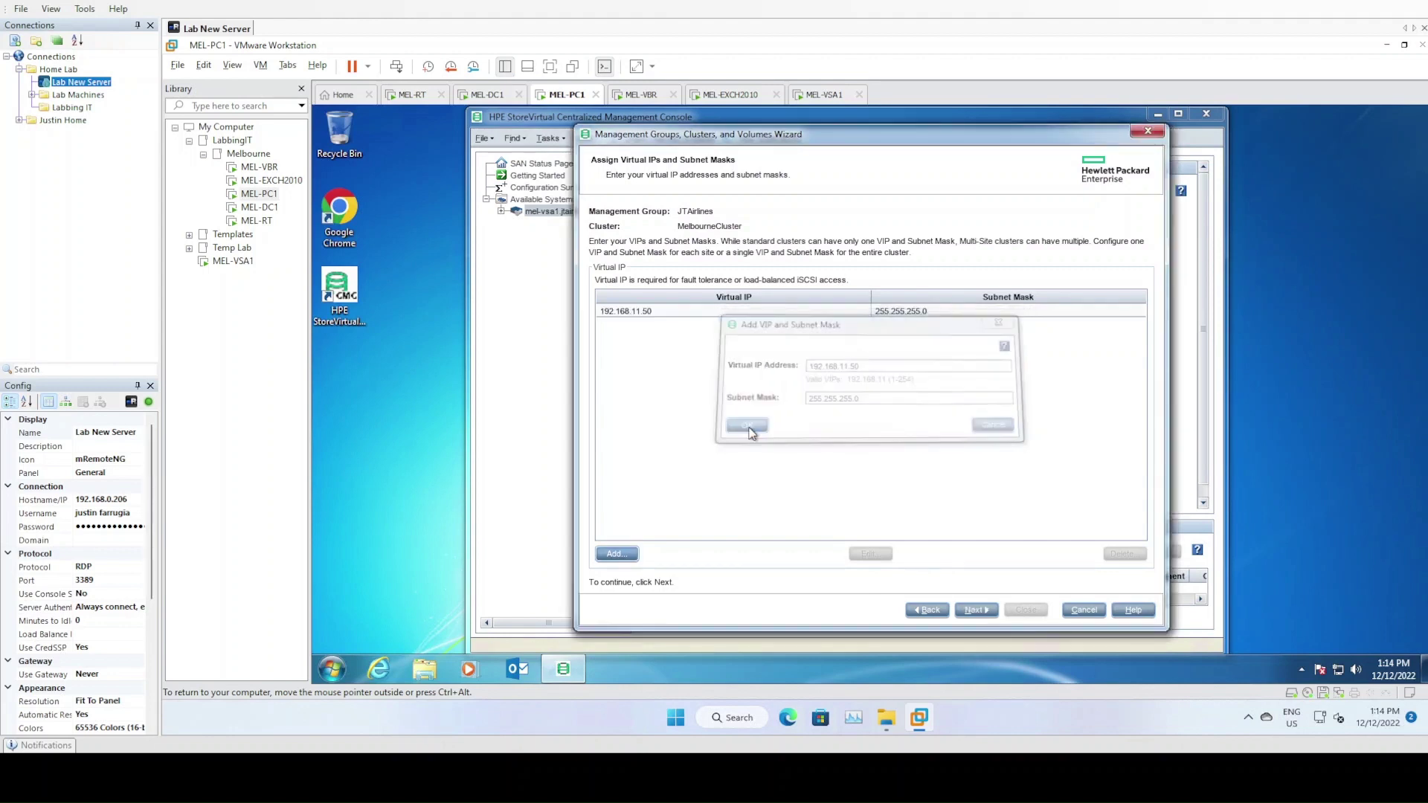
left_click(986, 611)
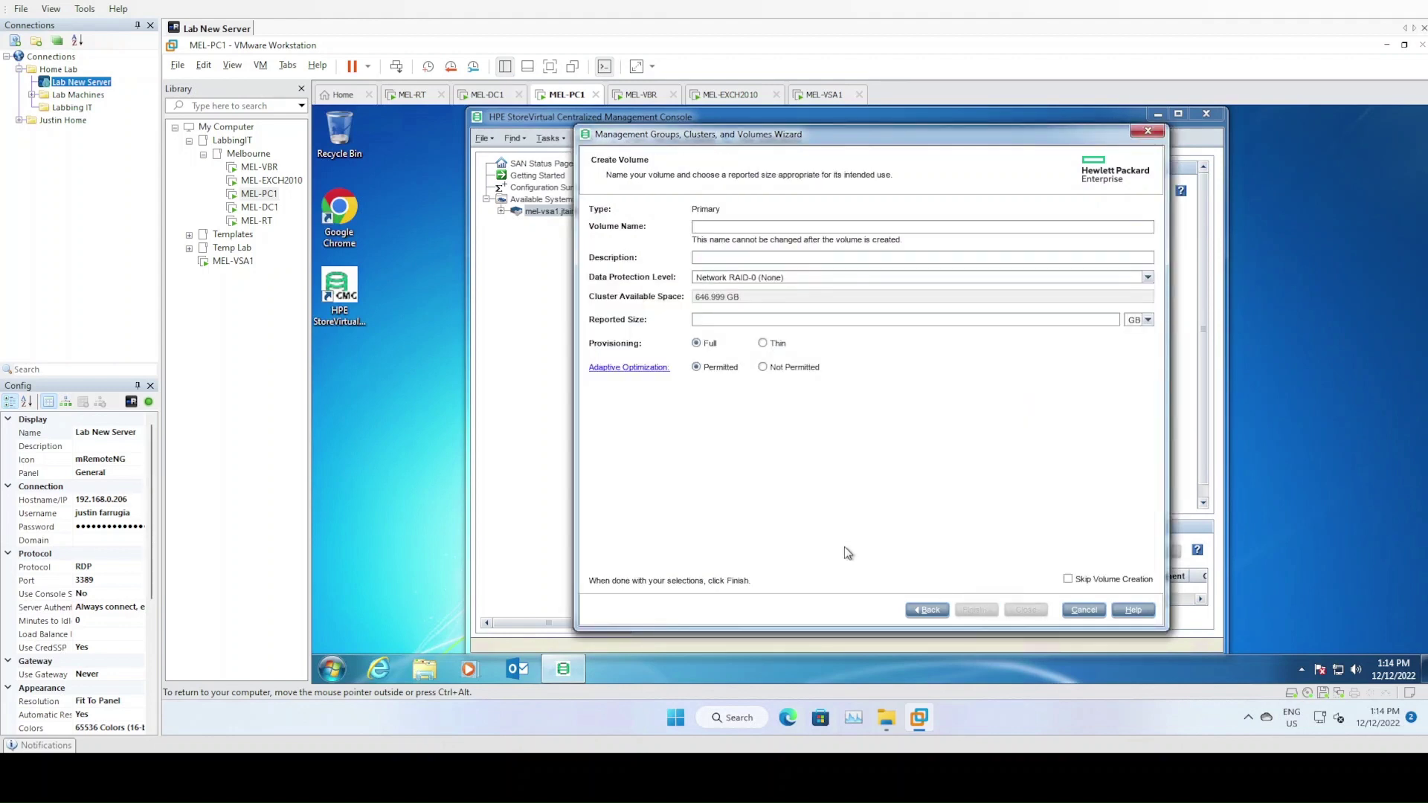
left_click(1093, 585)
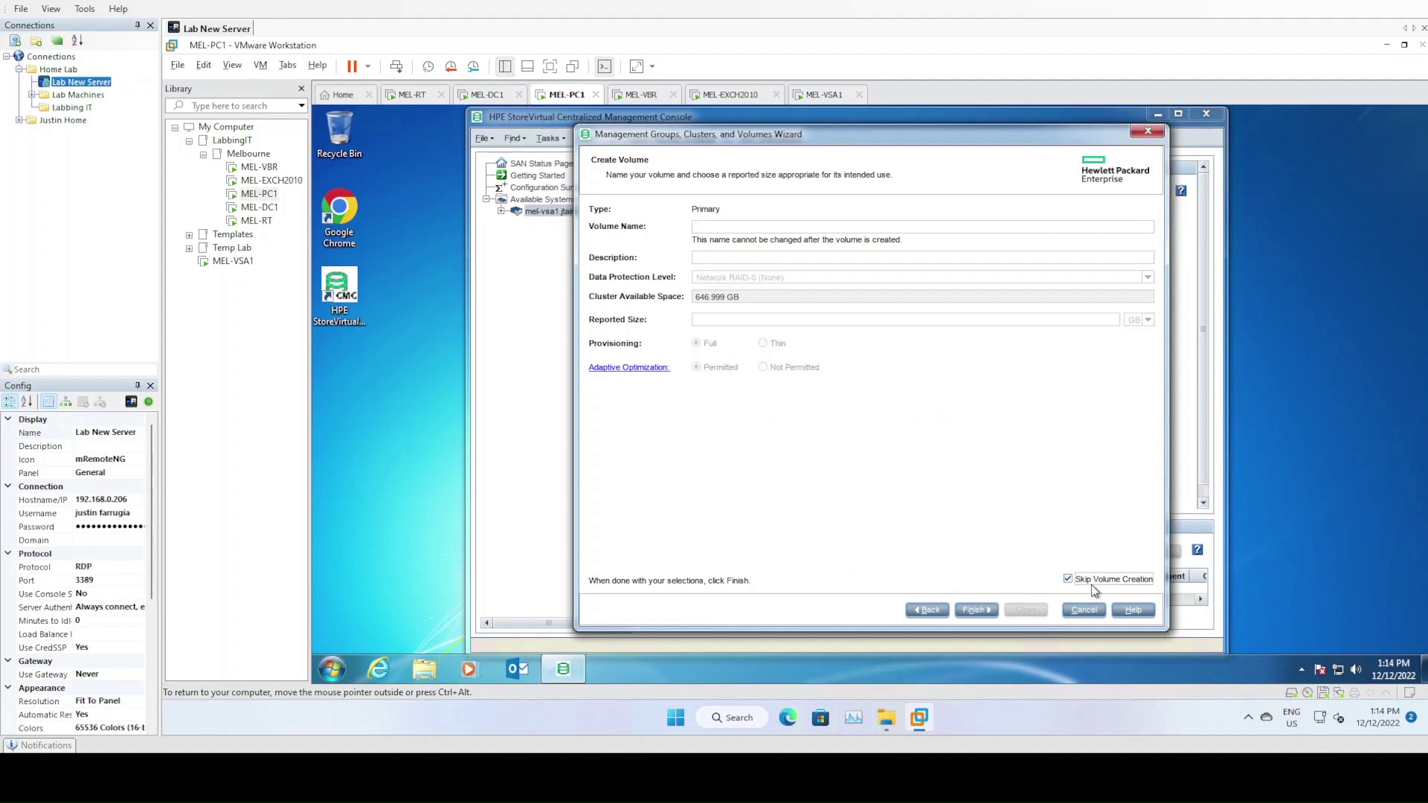
left_click(979, 610)
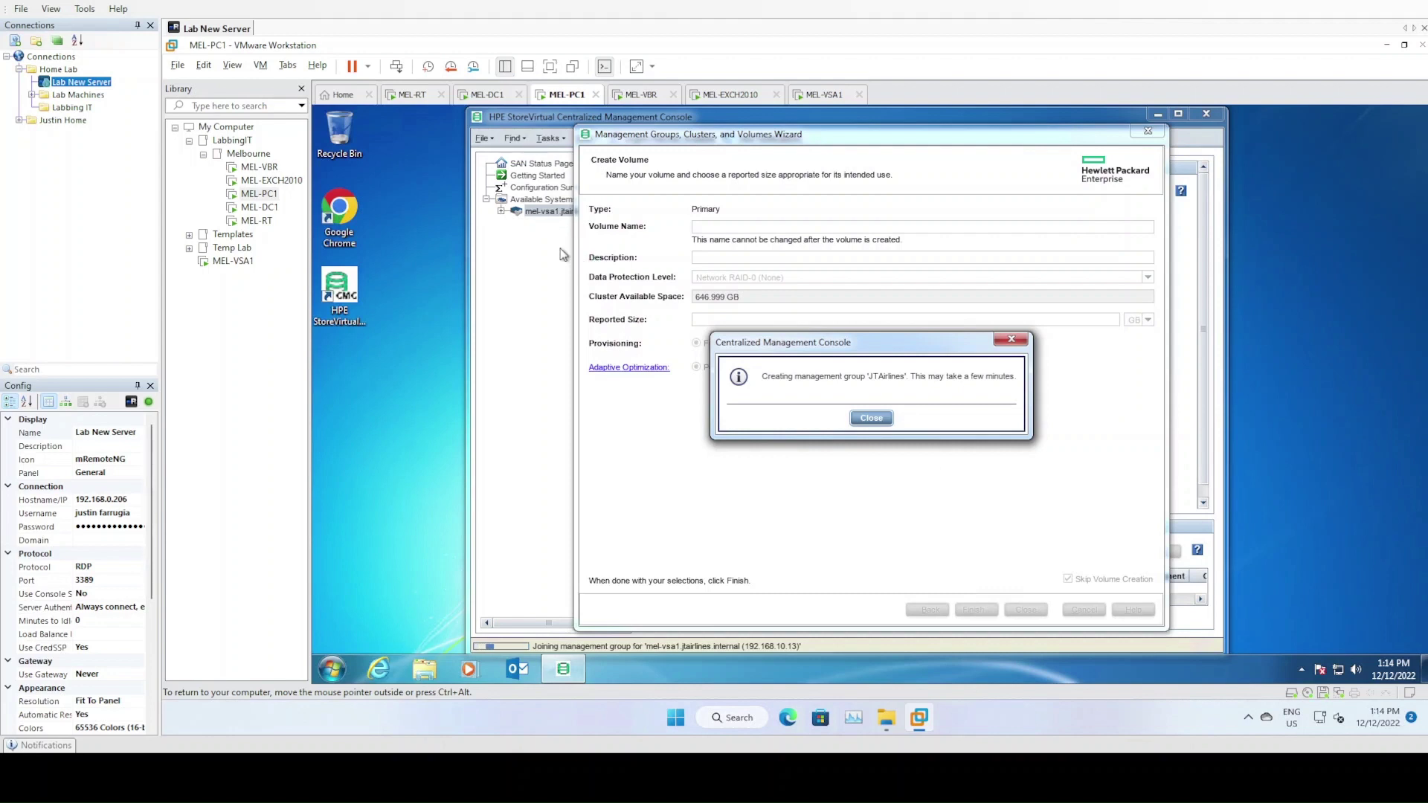
Dismiss the creation message, the One TB VSA licence notice and the DNS settings warning
left_click(863, 419)
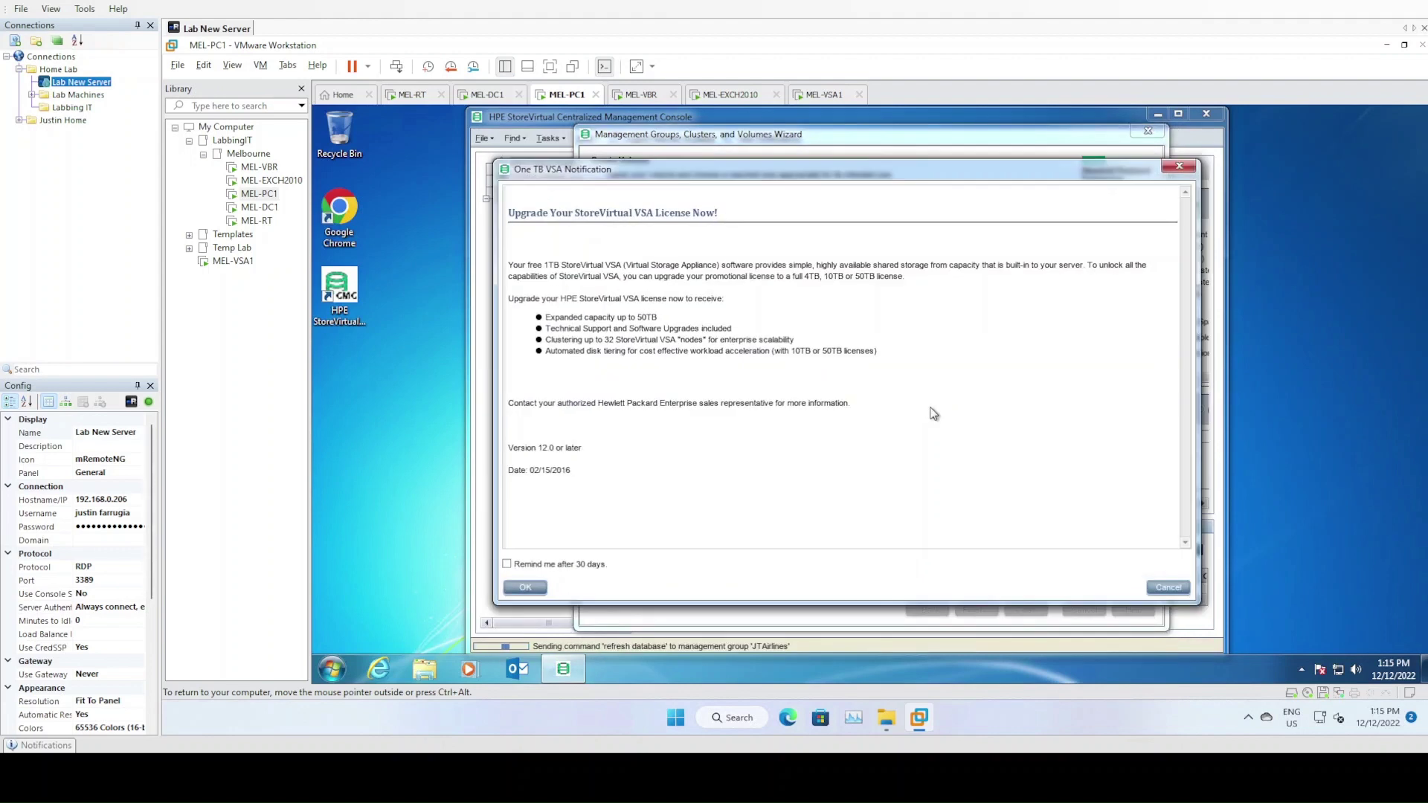
left_click(525, 588)
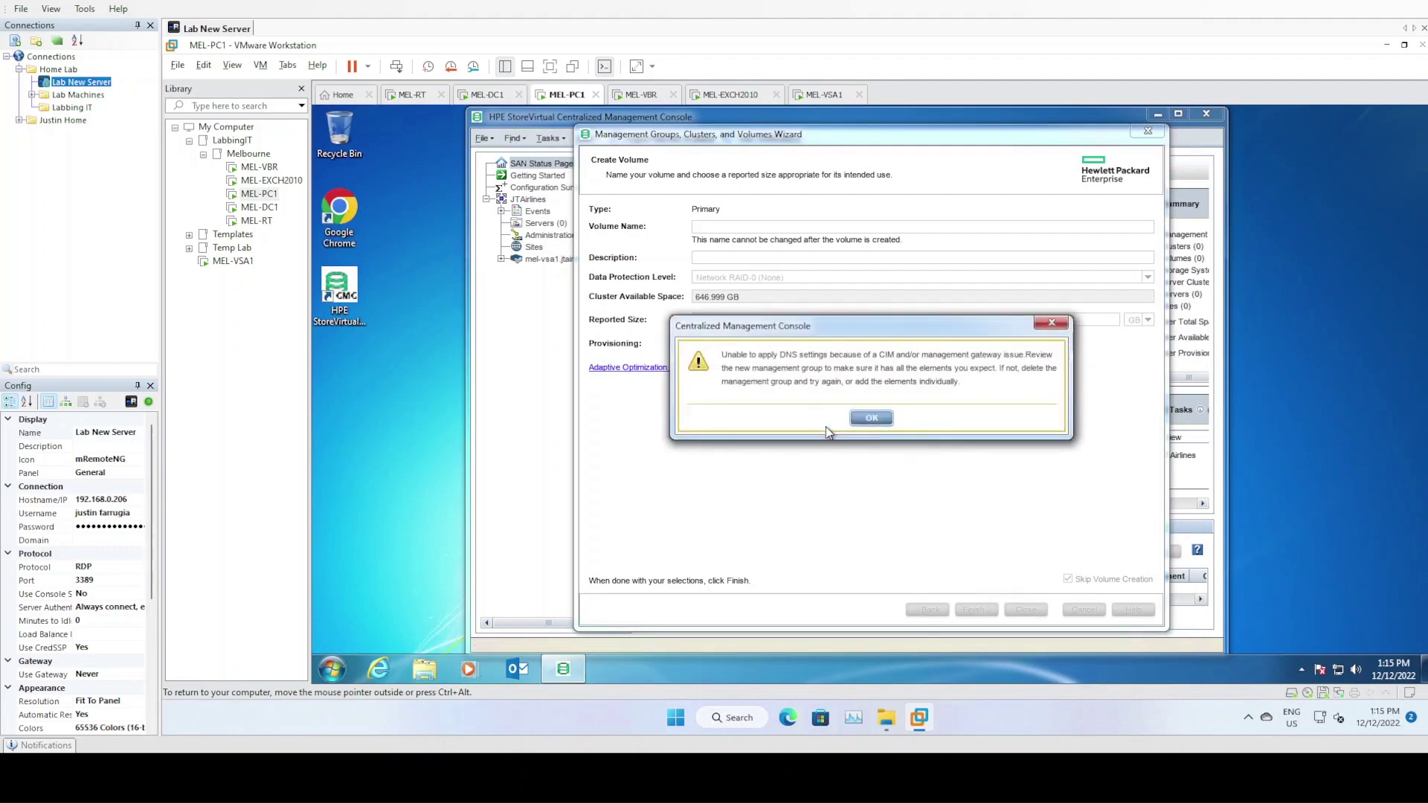
left_click(873, 419)
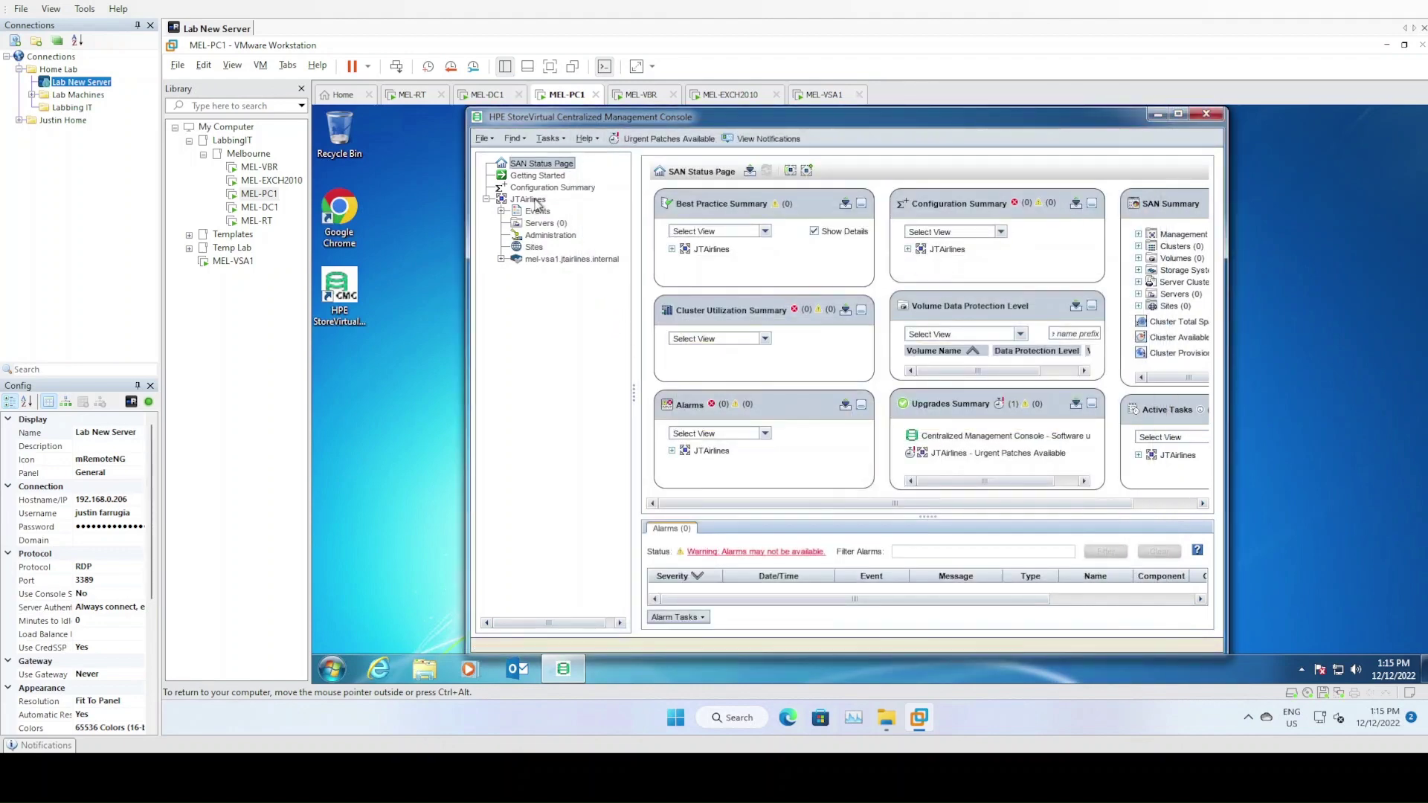
Start a new standard cluster from mel-vsa1 and name it MelbourneCluster
left_click(535, 200)
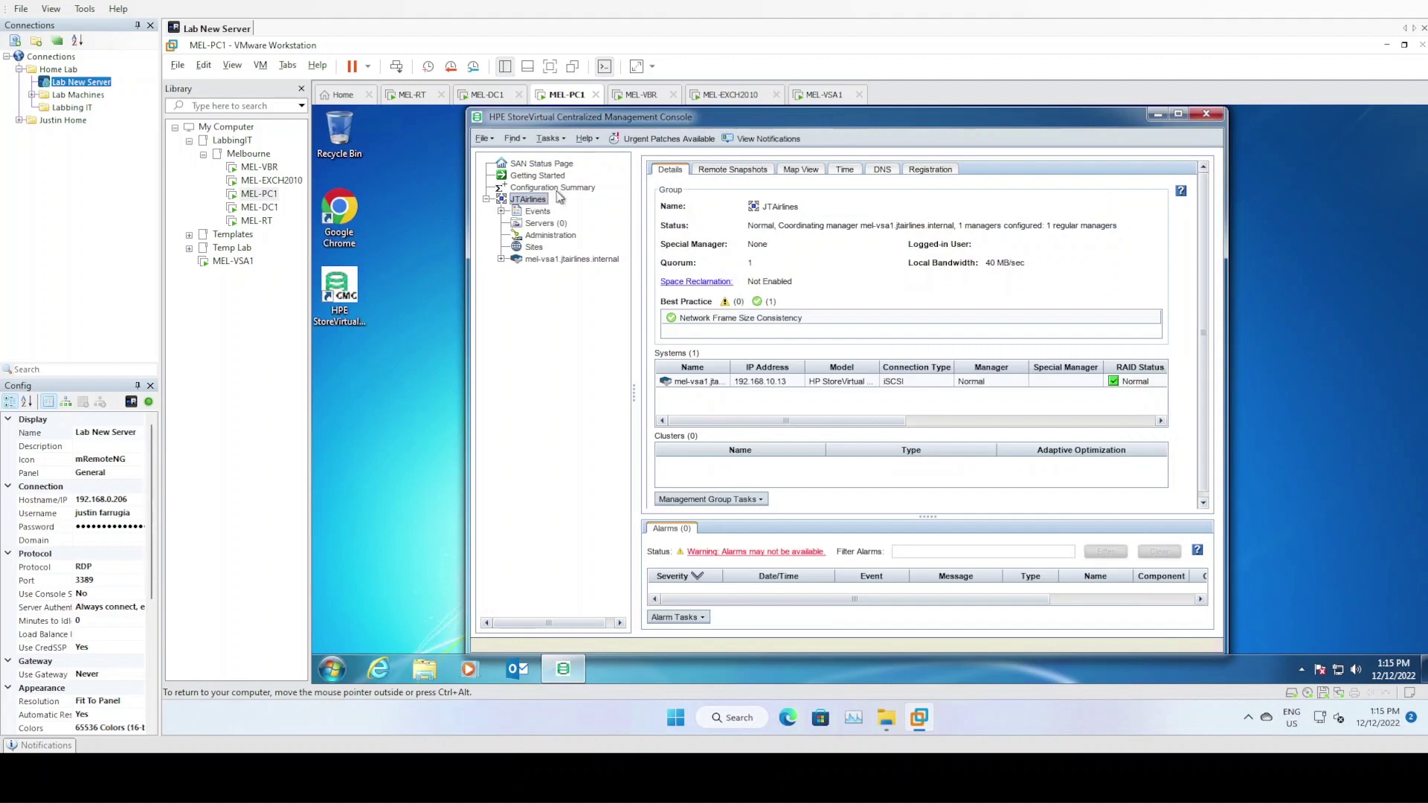
left_click(577, 261)
left_click(501, 259)
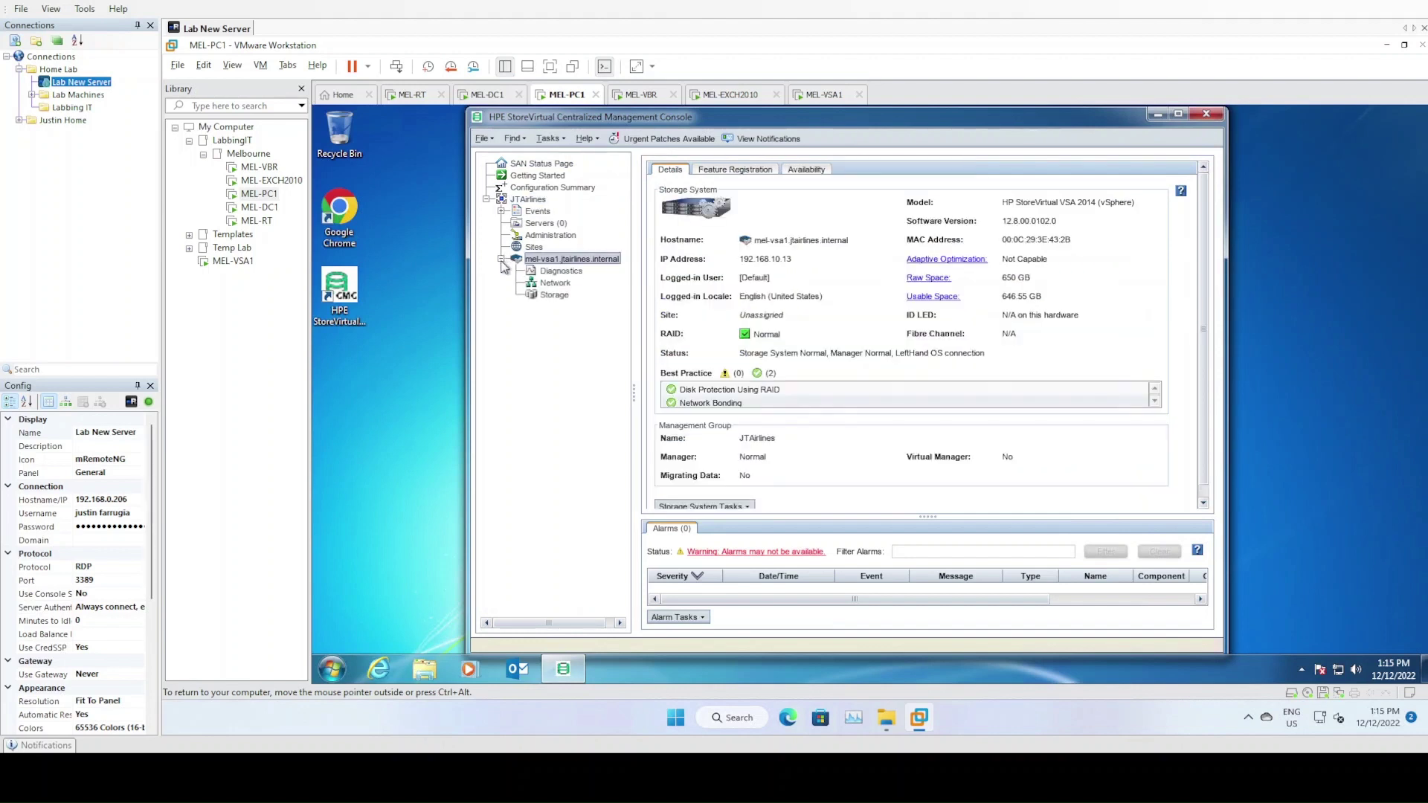
right_click(559, 261)
left_click(603, 302)
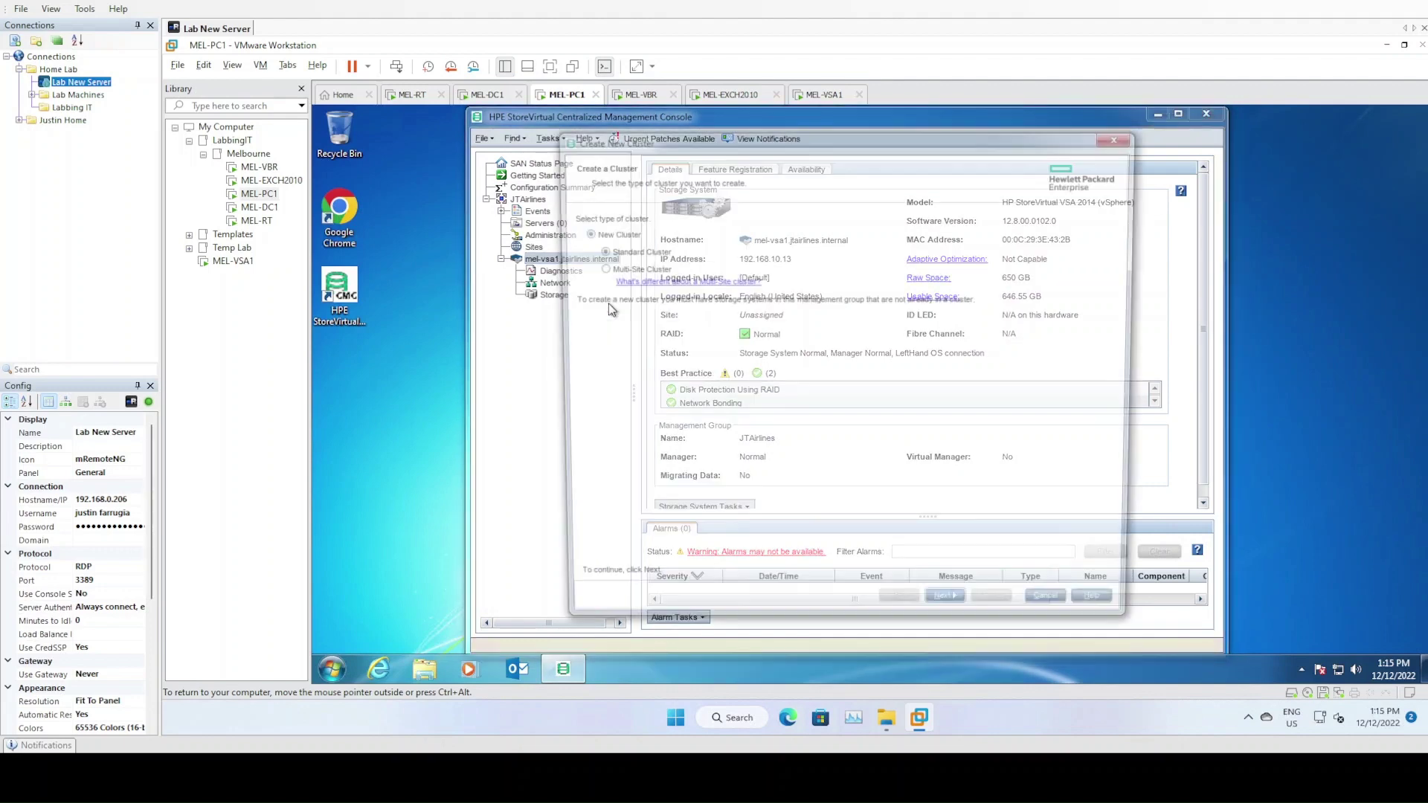
left_click(950, 615)
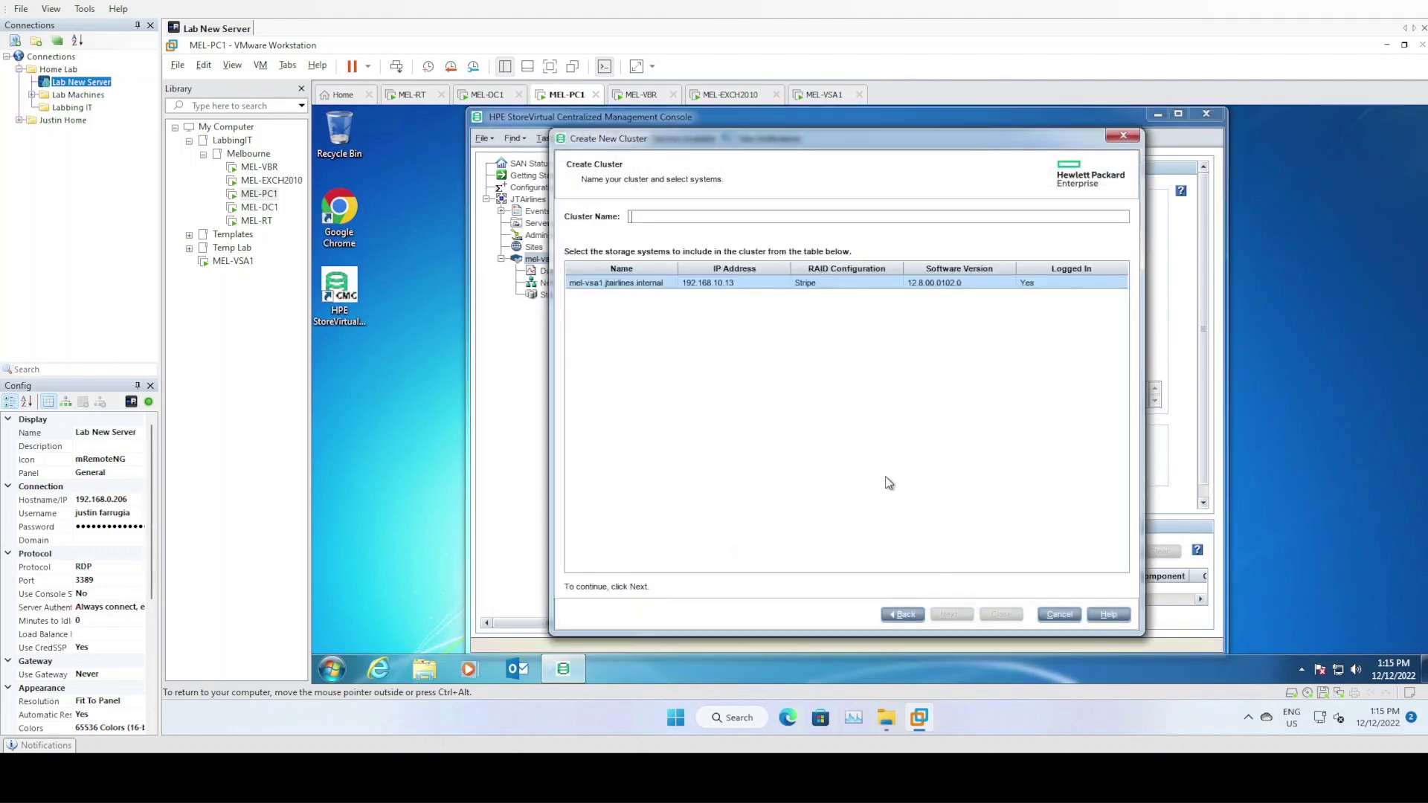
type("MelbourneC")
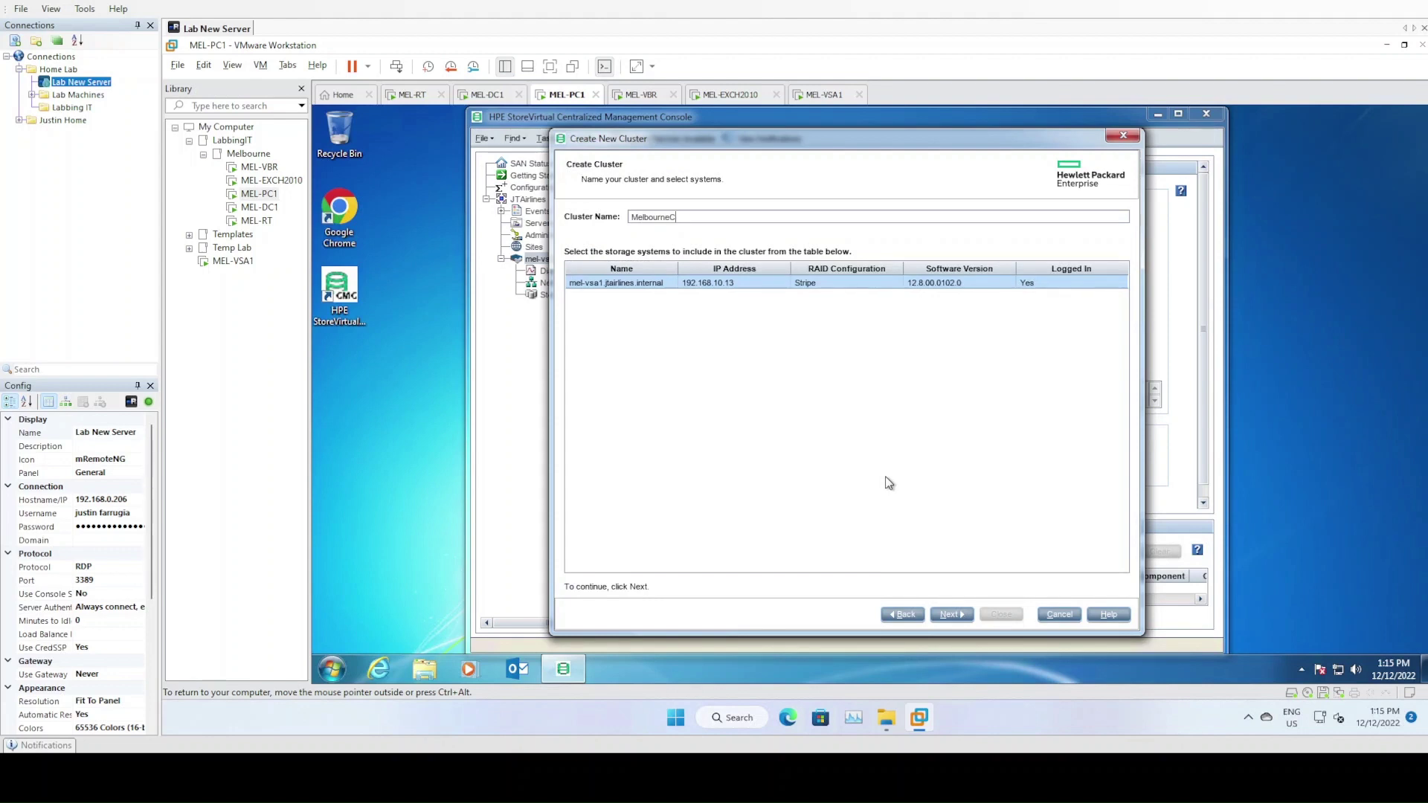
type("luster")
left_click(952, 614)
Add VIP 192.168.11.50 with mask 255.255.255.0, skip volume creation, and finish the wizard
left_click(592, 557)
type("192.168.11.50")
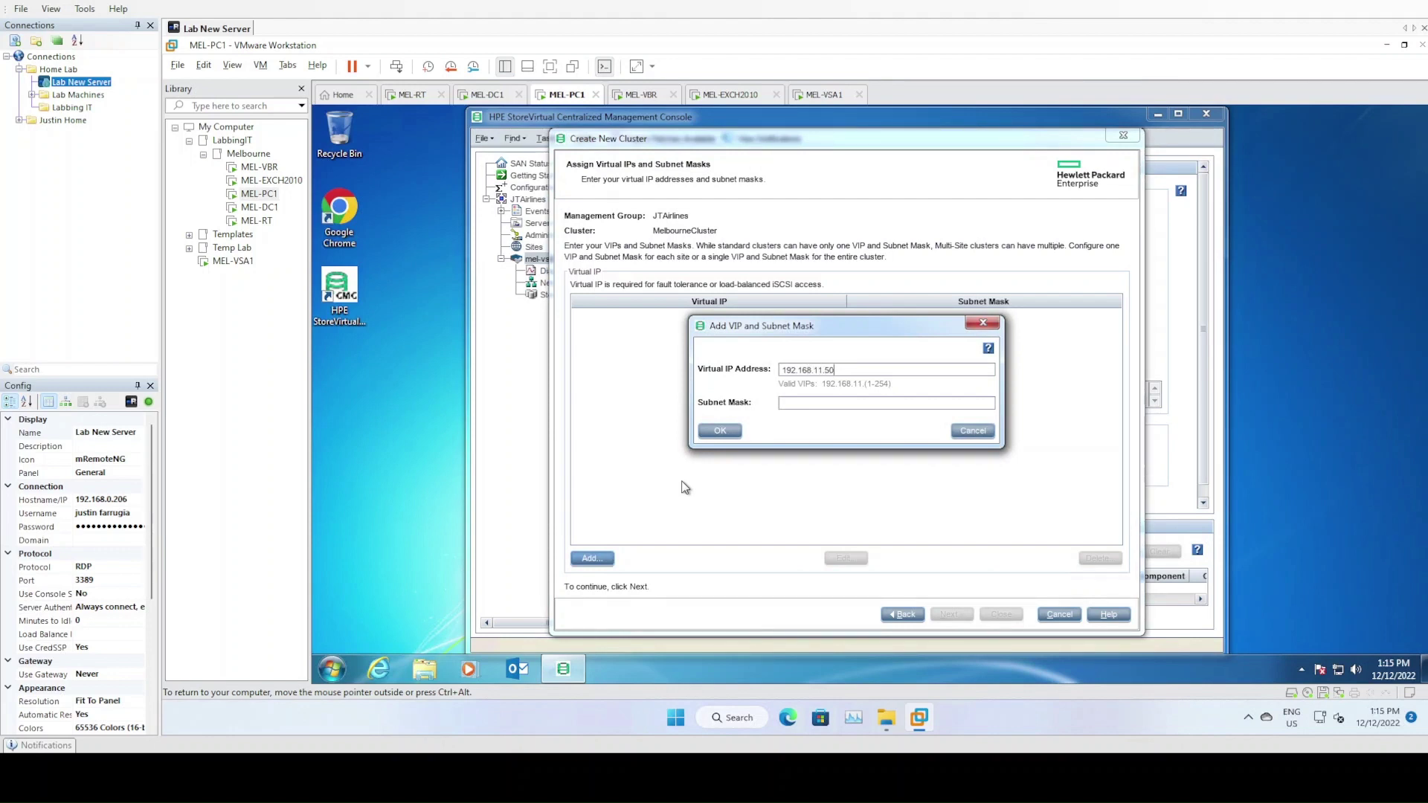
type("255.255.255.0")
left_click_drag(854, 337, 856, 340)
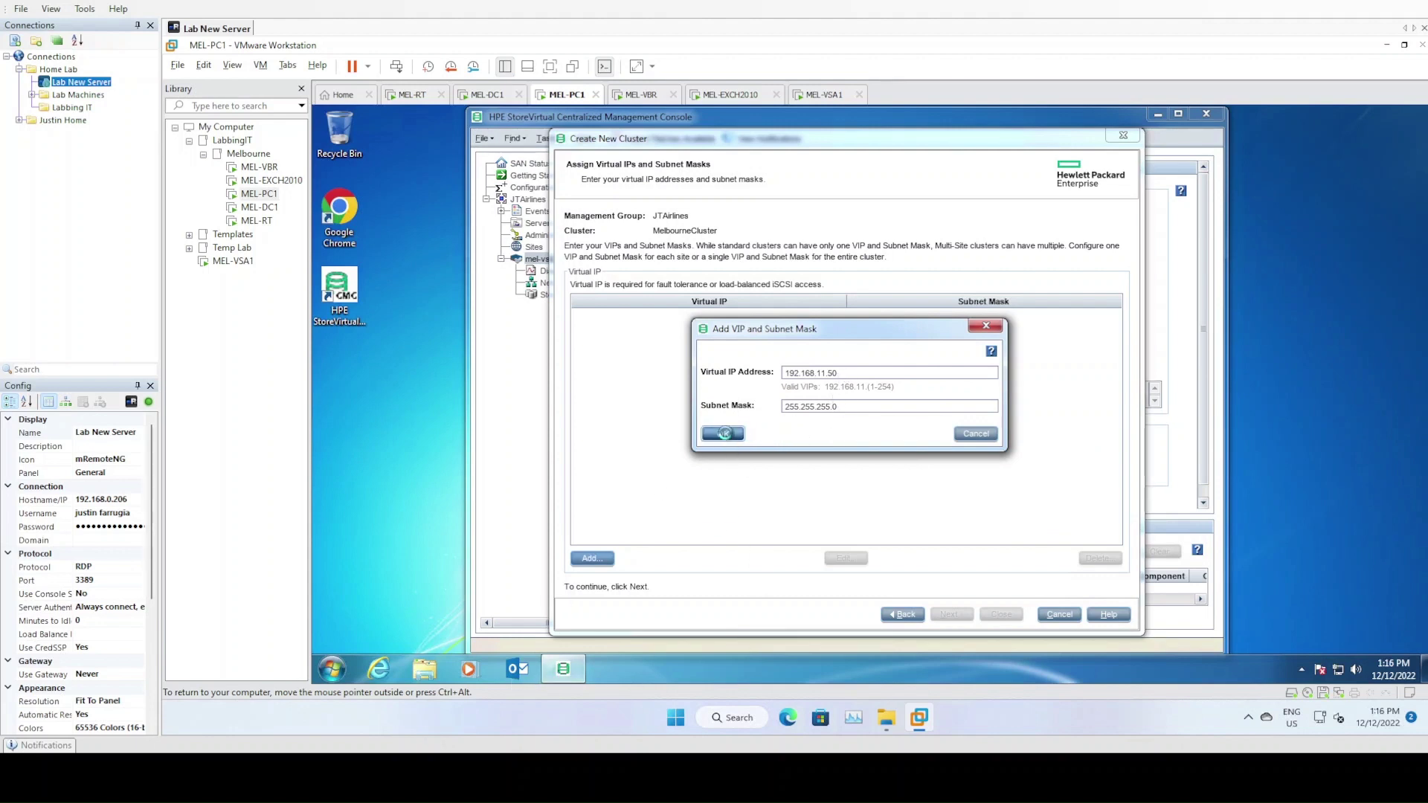
left_click(722, 434)
left_click(950, 615)
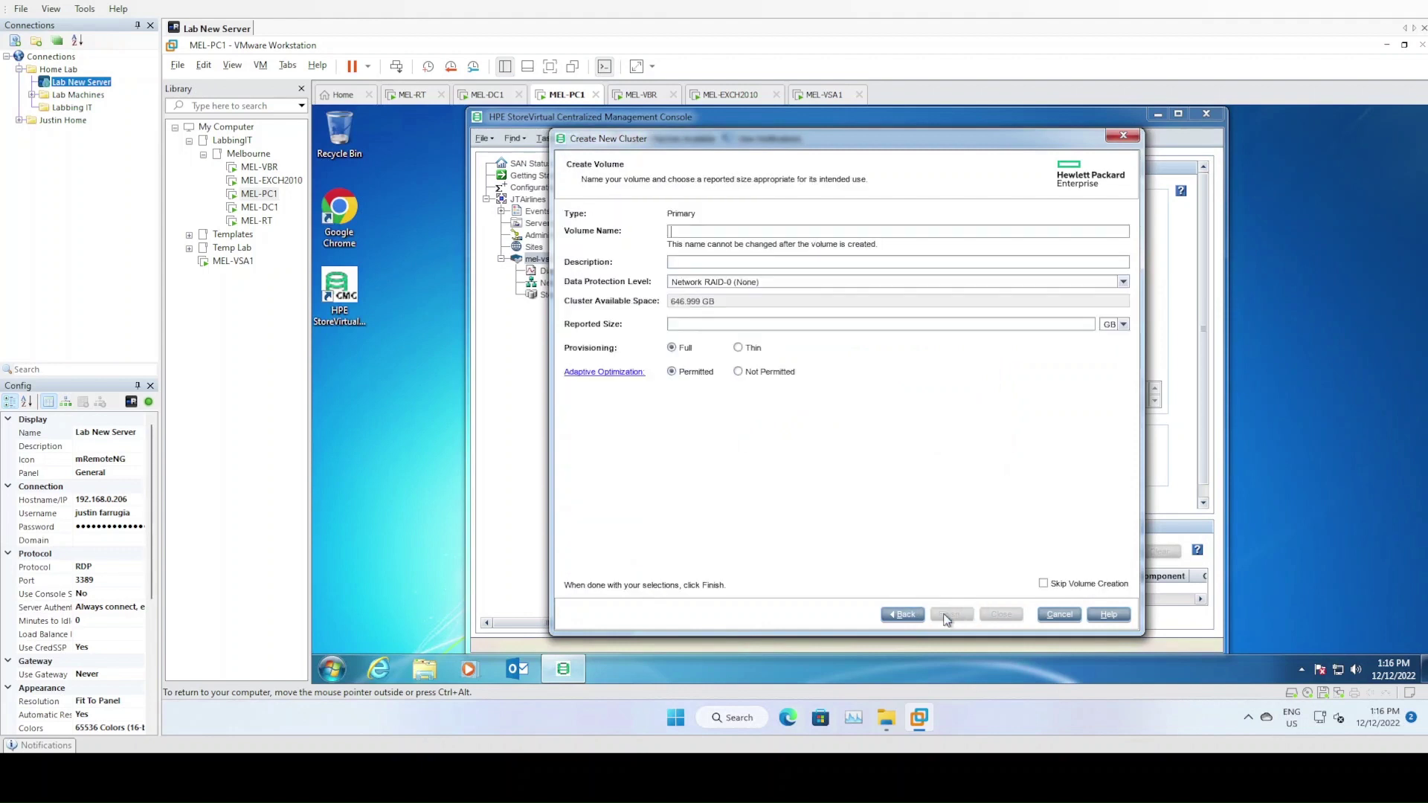
left_click(1044, 584)
left_click(952, 616)
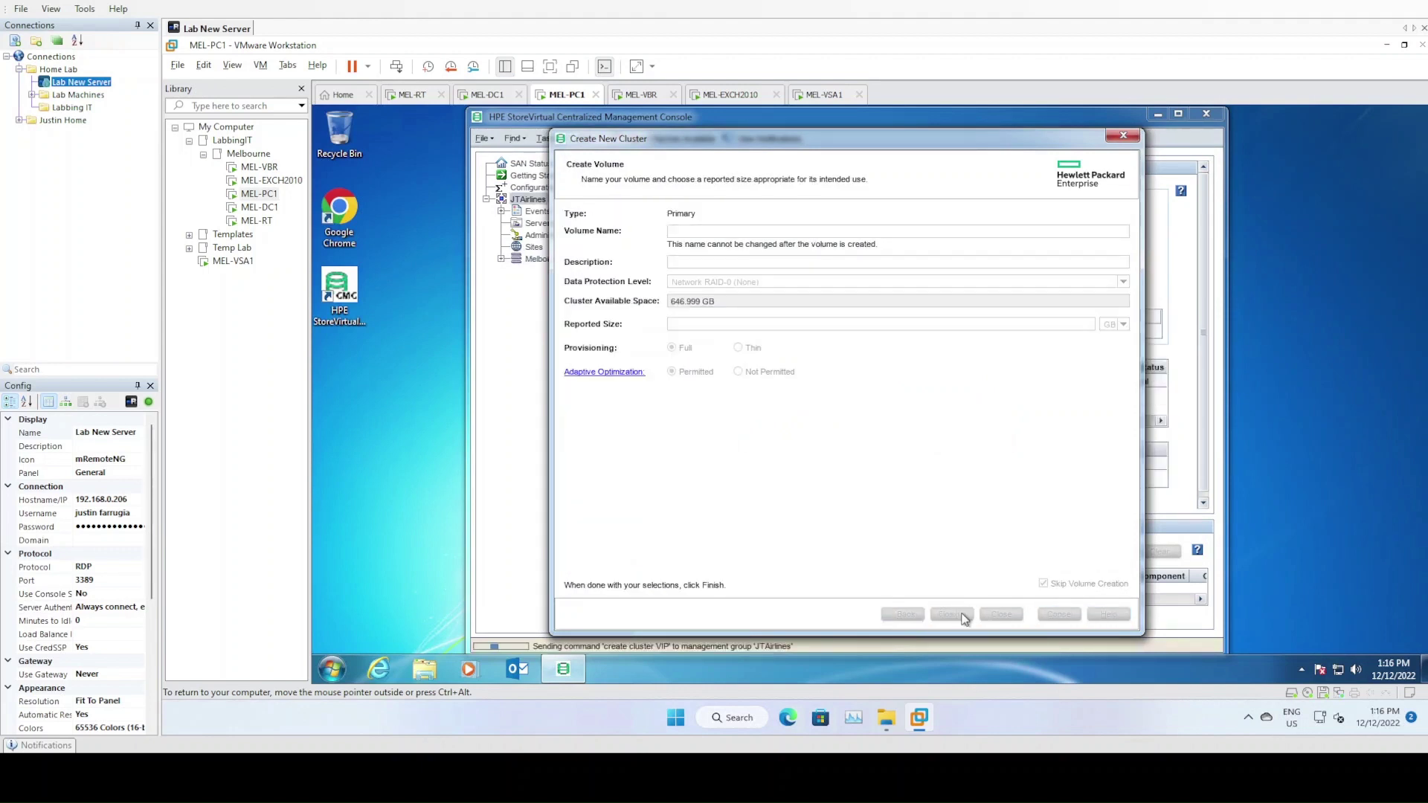
left_click(1004, 616)
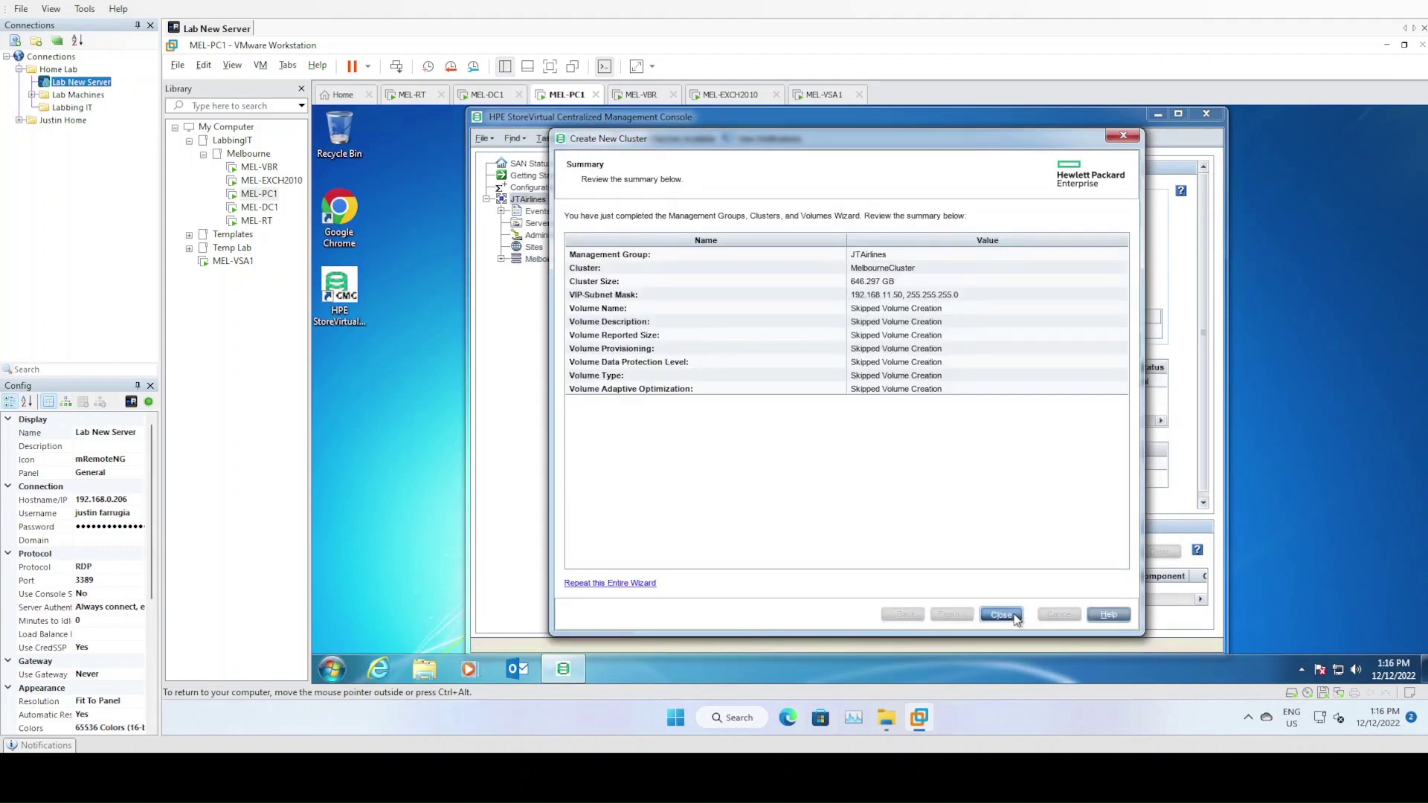
Expand MelbourneCluster and start a new volume from Volumes and Snapshots
left_click(537, 259)
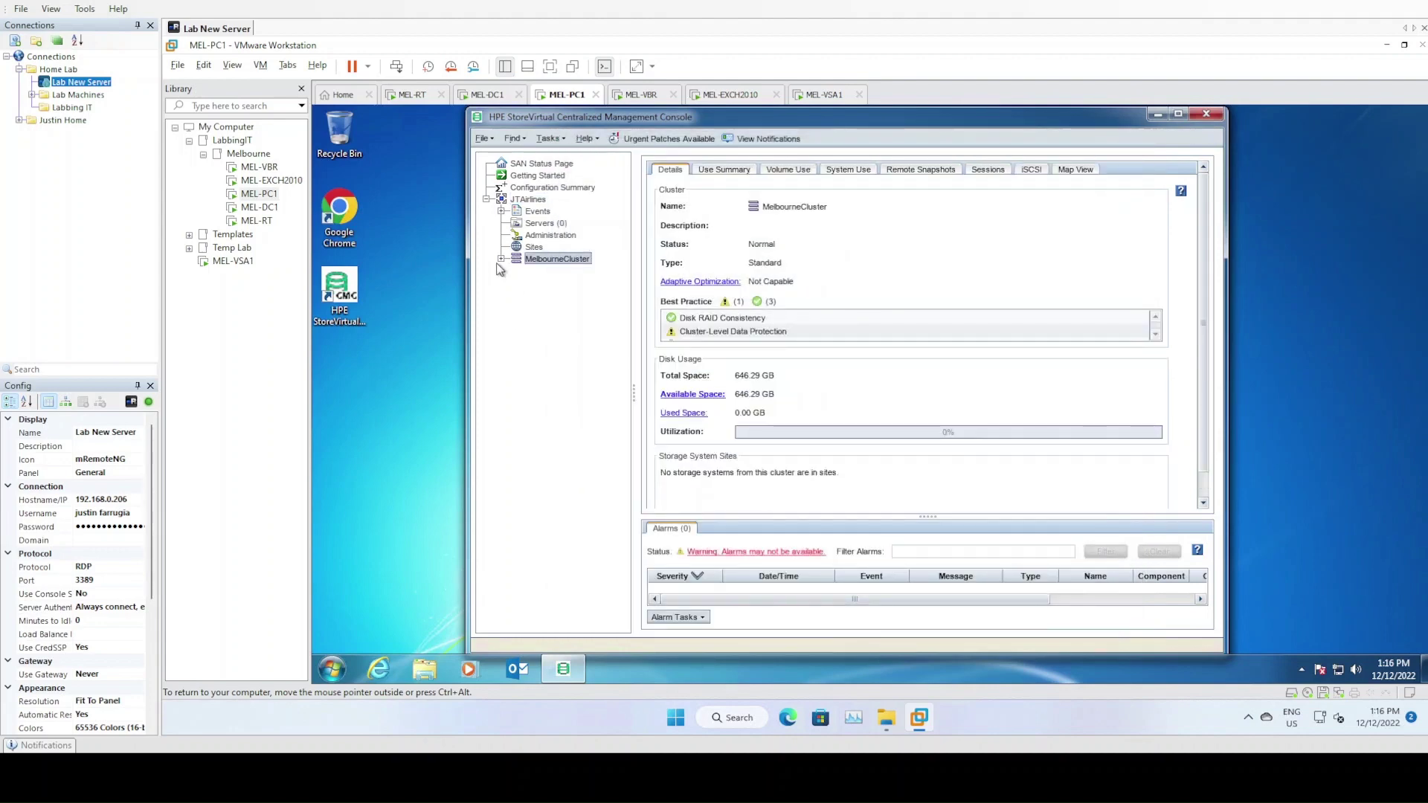
left_click(502, 260)
left_click(516, 284)
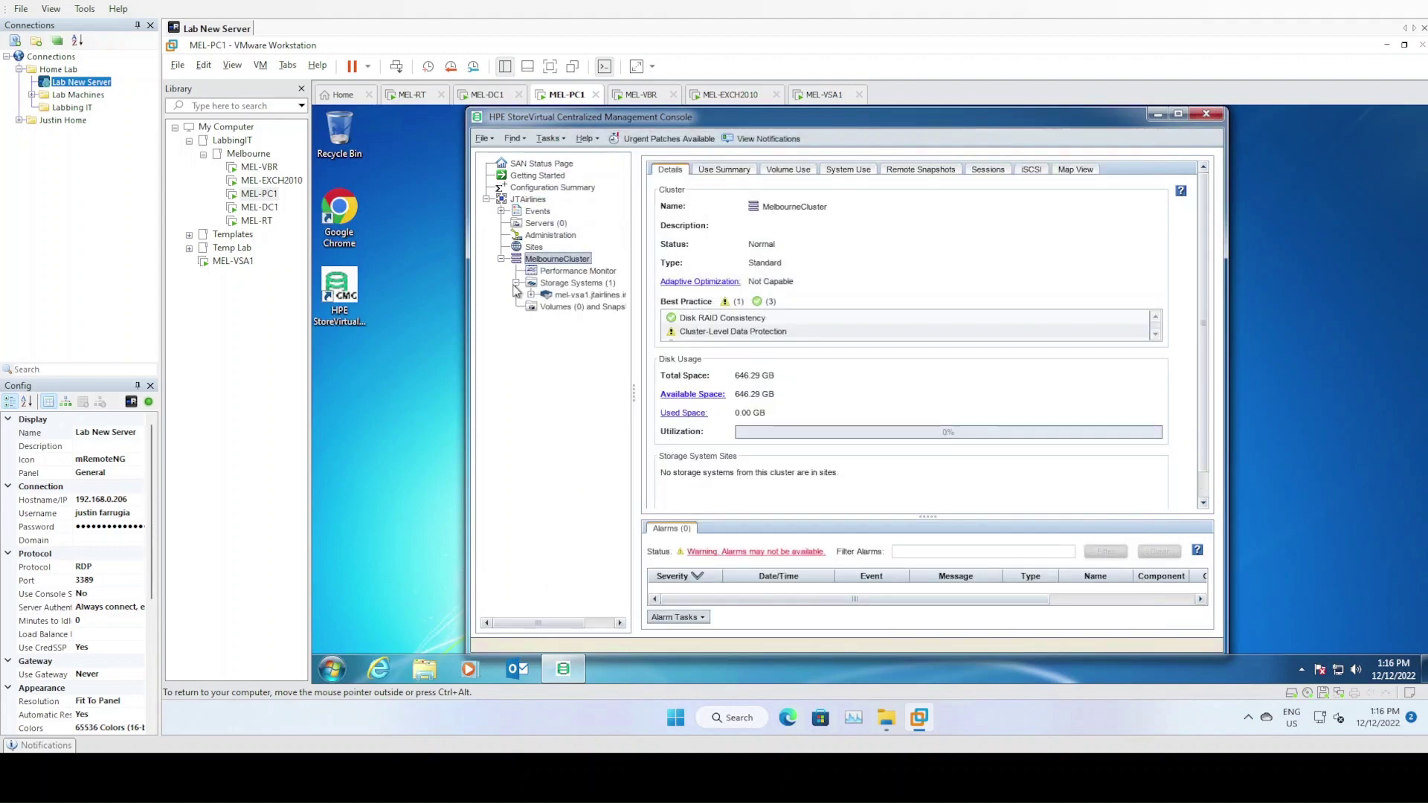
left_click(532, 295)
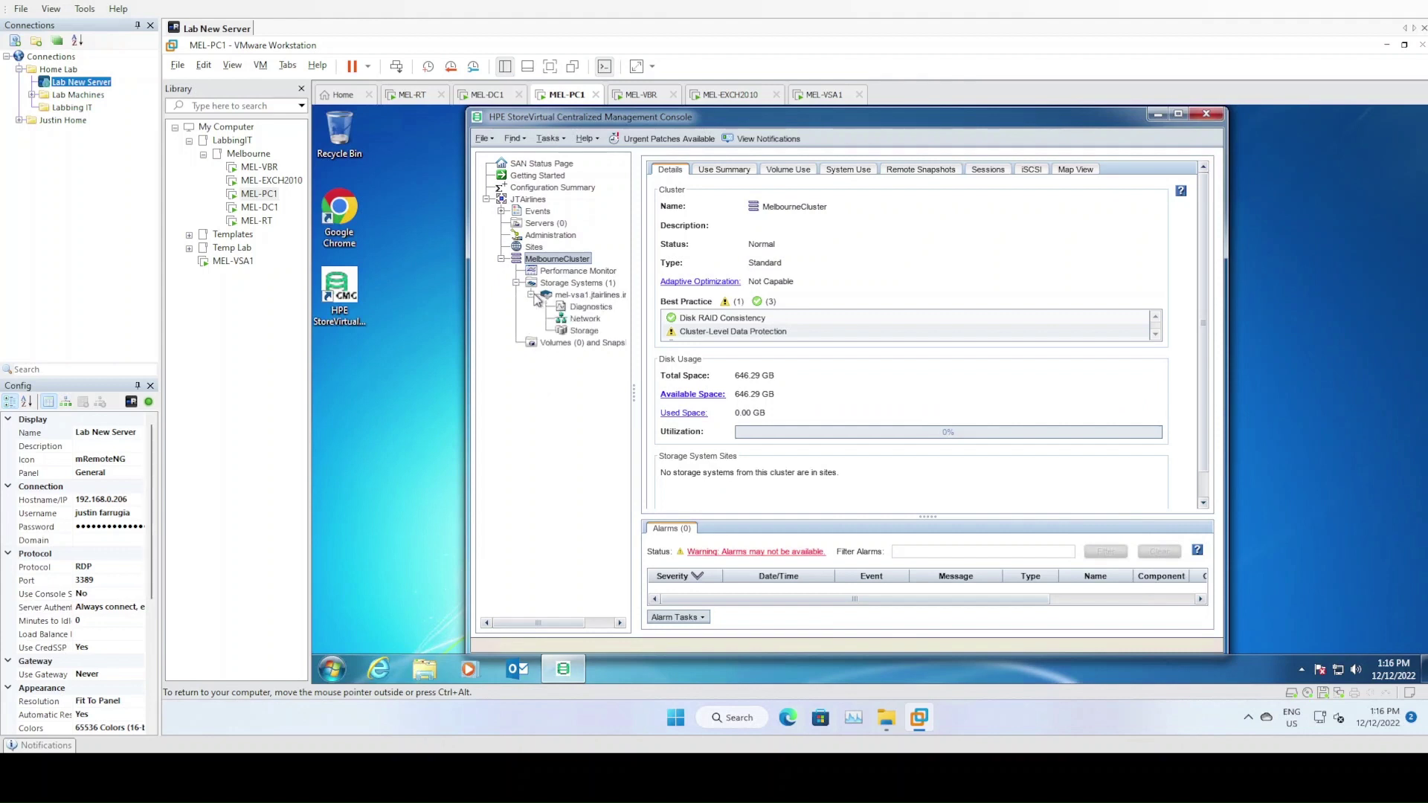
left_click(582, 344)
right_click(580, 348)
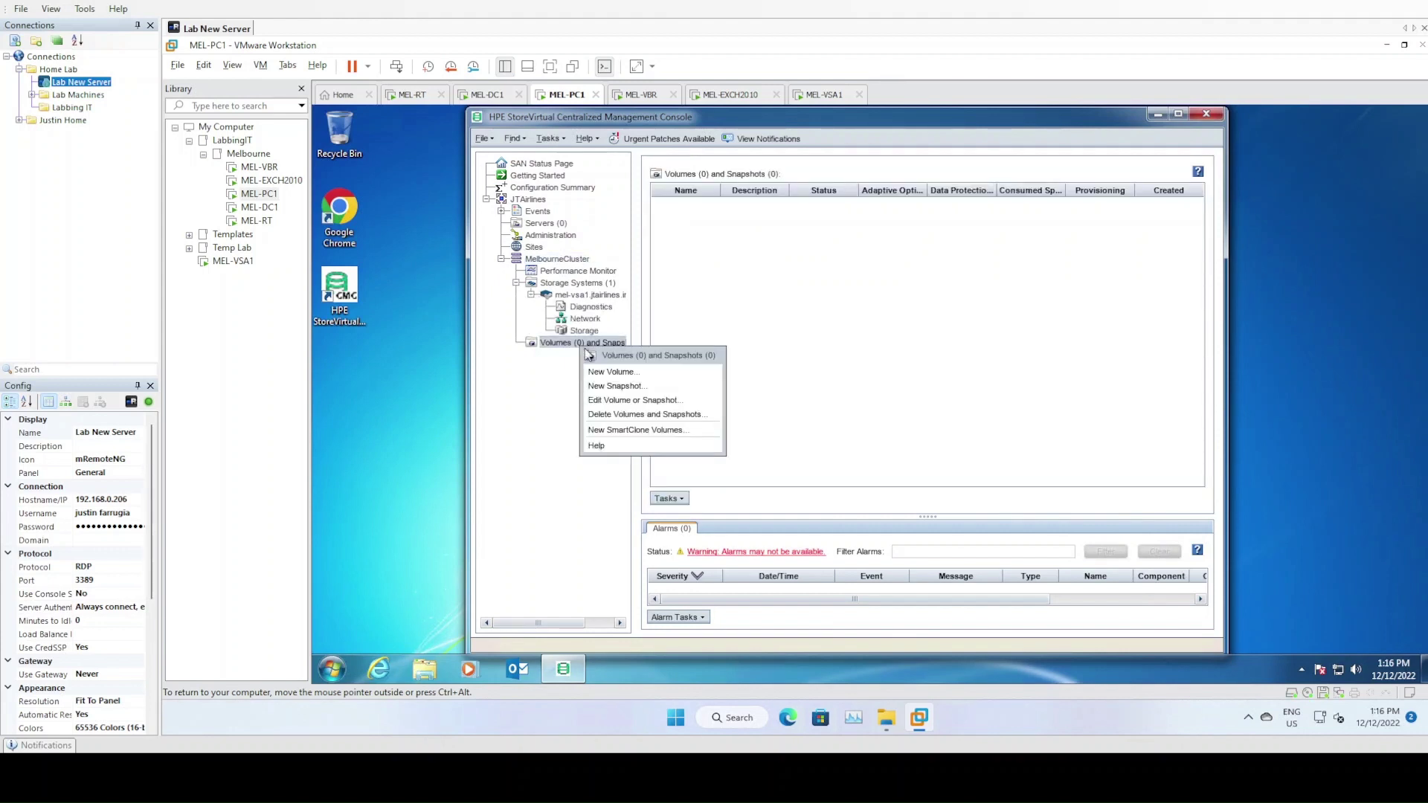
left_click(629, 374)
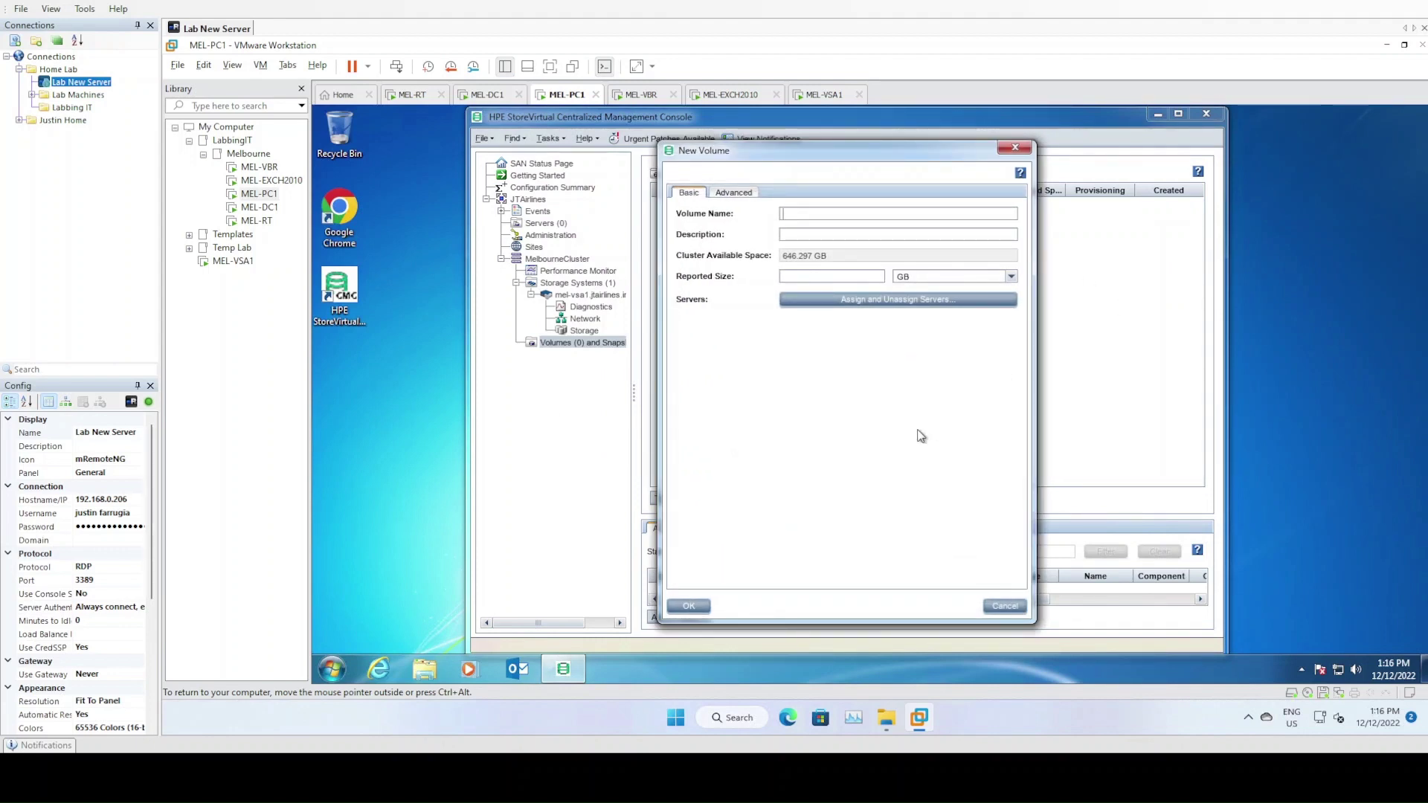
Name the volume MEL-GOLD with description Melbourne Gold Tier and a 300 GB size
type("Gold")
key("space")
type("Tie")
key("BackSpace")
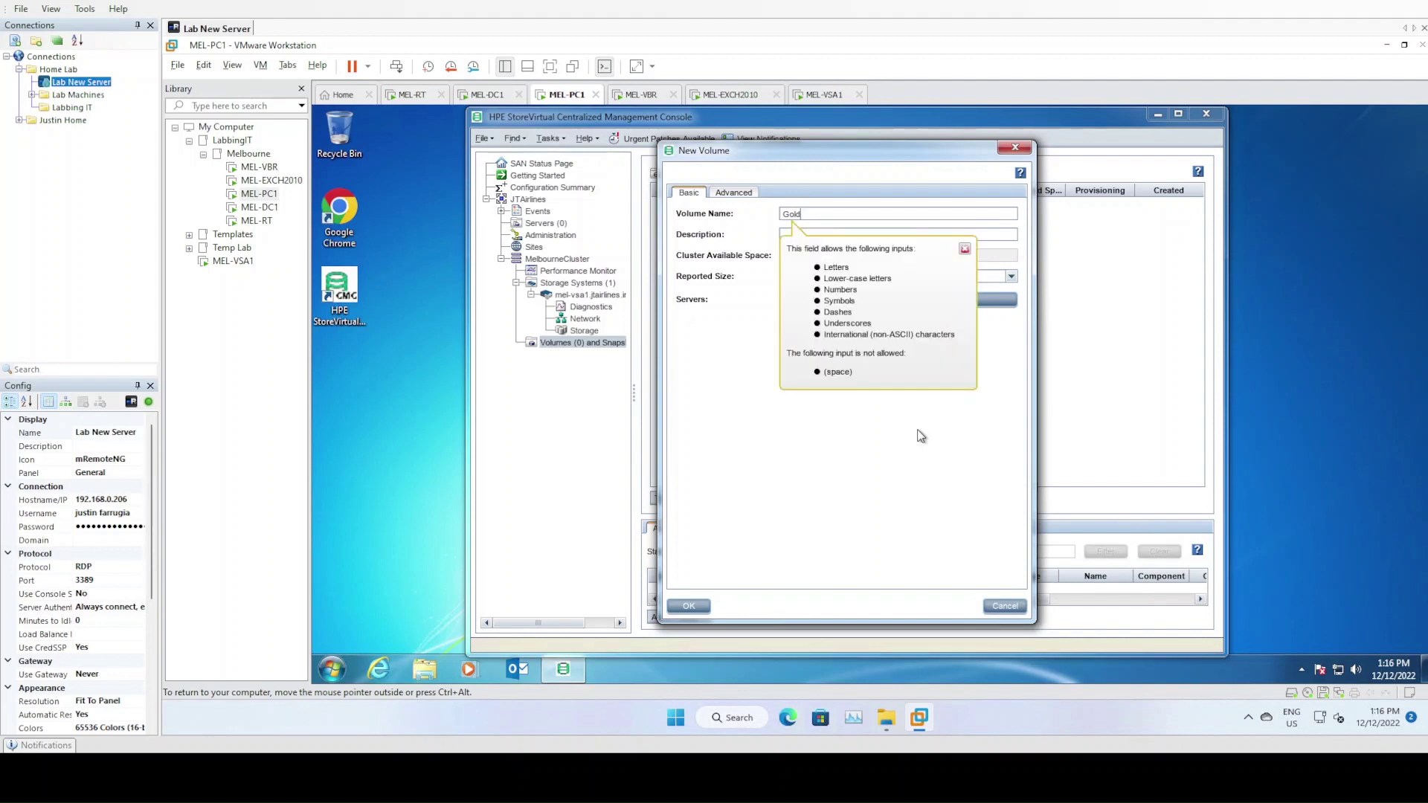
type("_Tier")
key("BackSpace")
key("BackSpace")
key("BackSpace")
key("BackSpace")
key("BackSpace")
key("BackSpace")
key("BackSpace")
key("BackSpace")
type("MEL-GOLD-")
key("Tab")
type("Melbour")
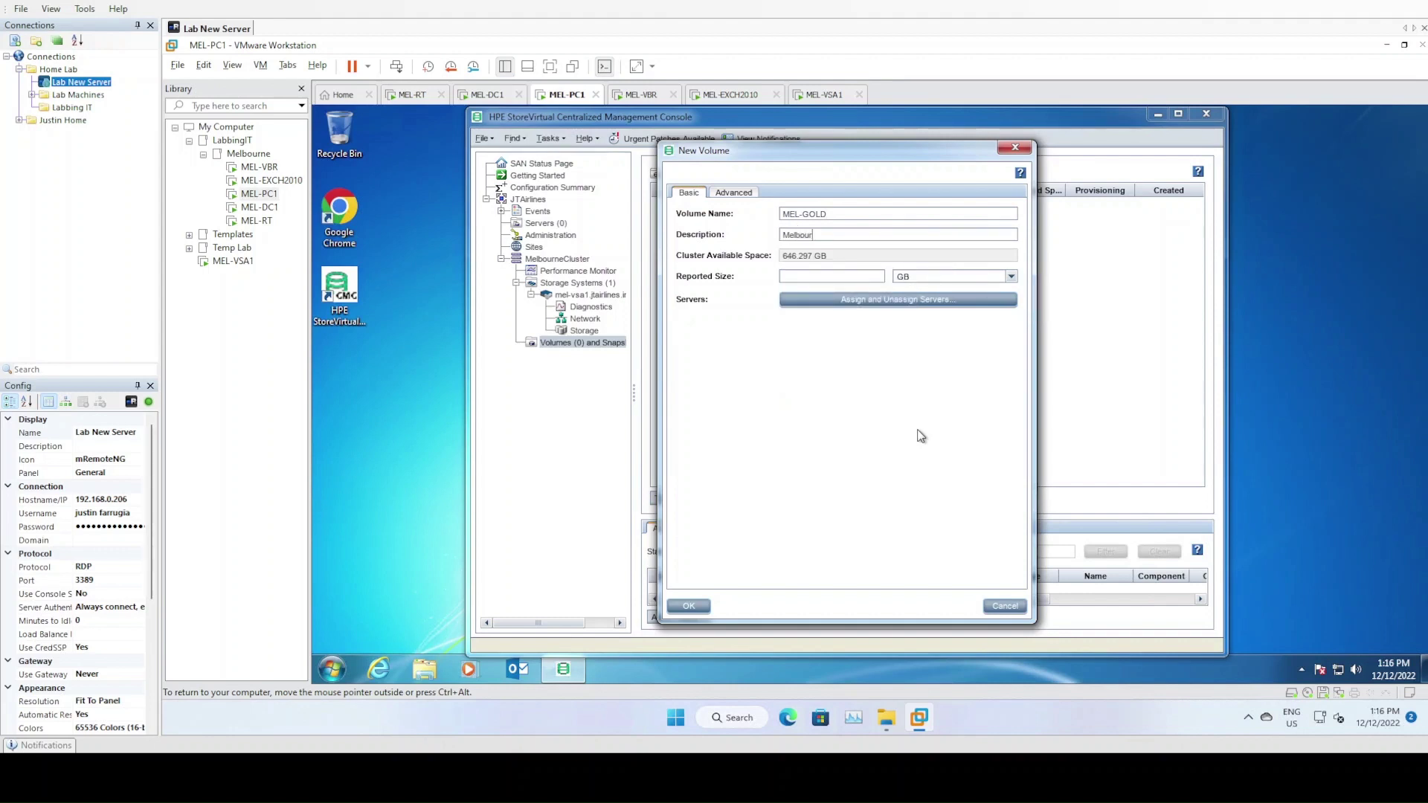
type("ne Gold Tie")
type("300.00")
Make MEL-GOLD thin-provisioned, create it, and review its details in the volume list
left_click(735, 195)
left_click(879, 281)
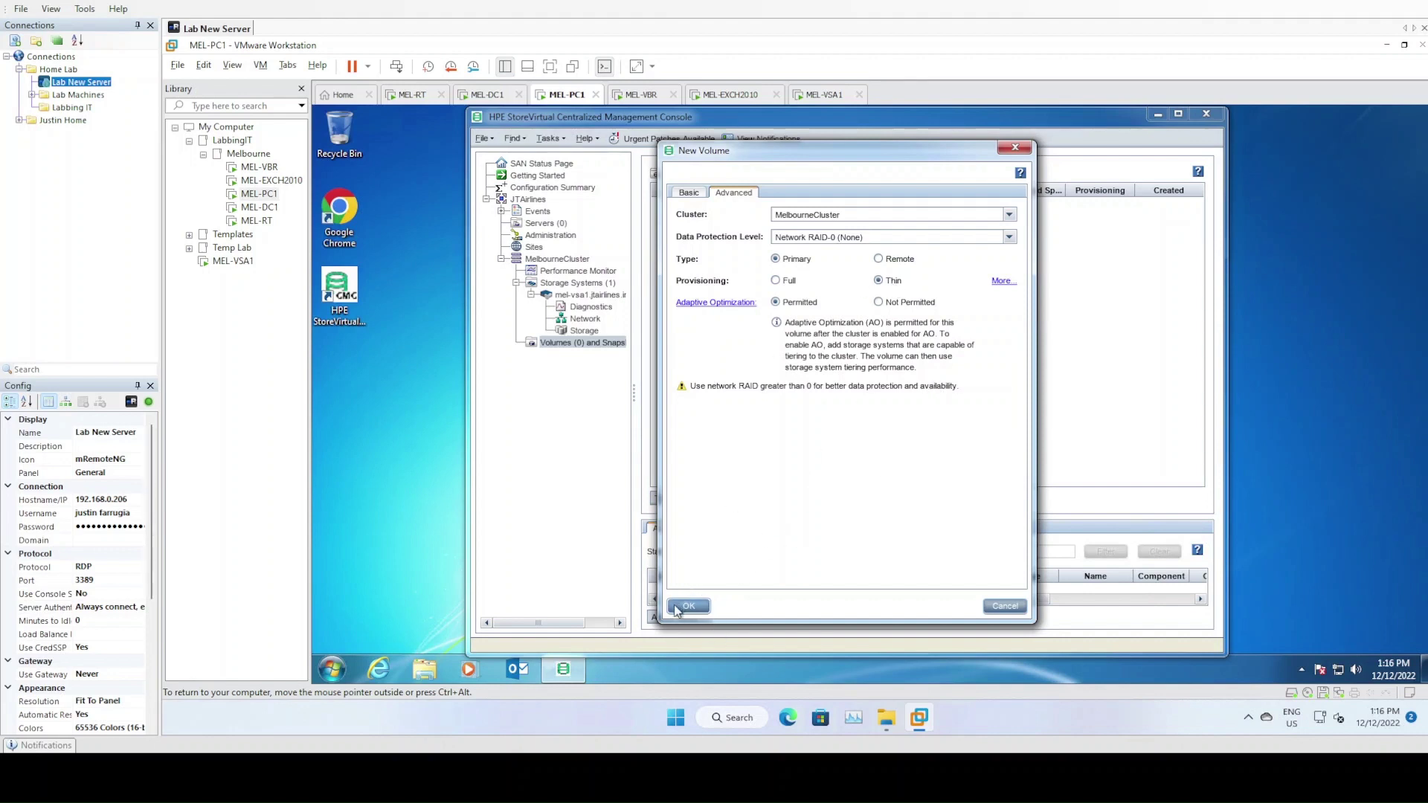
left_click(688, 606)
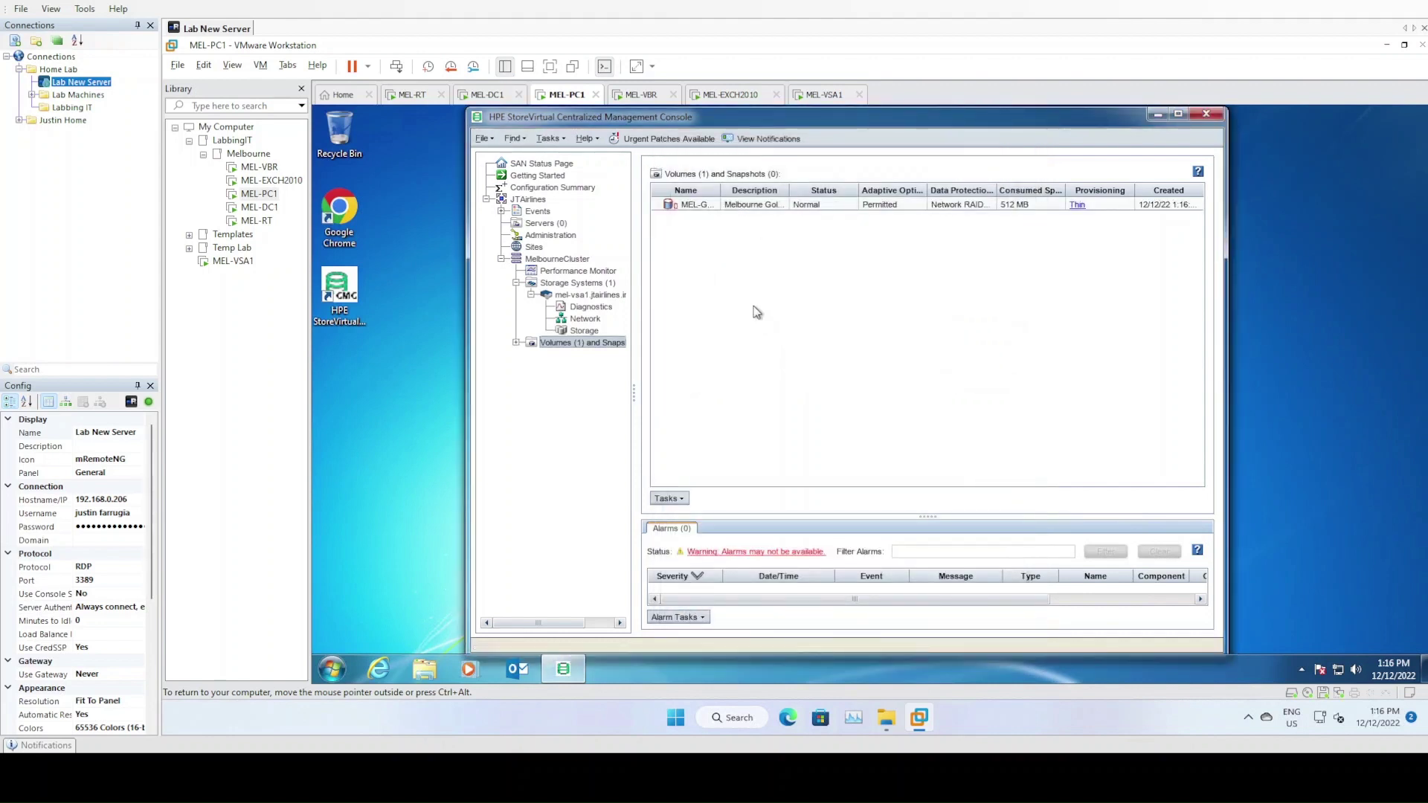
left_click(516, 343)
left_click(585, 356)
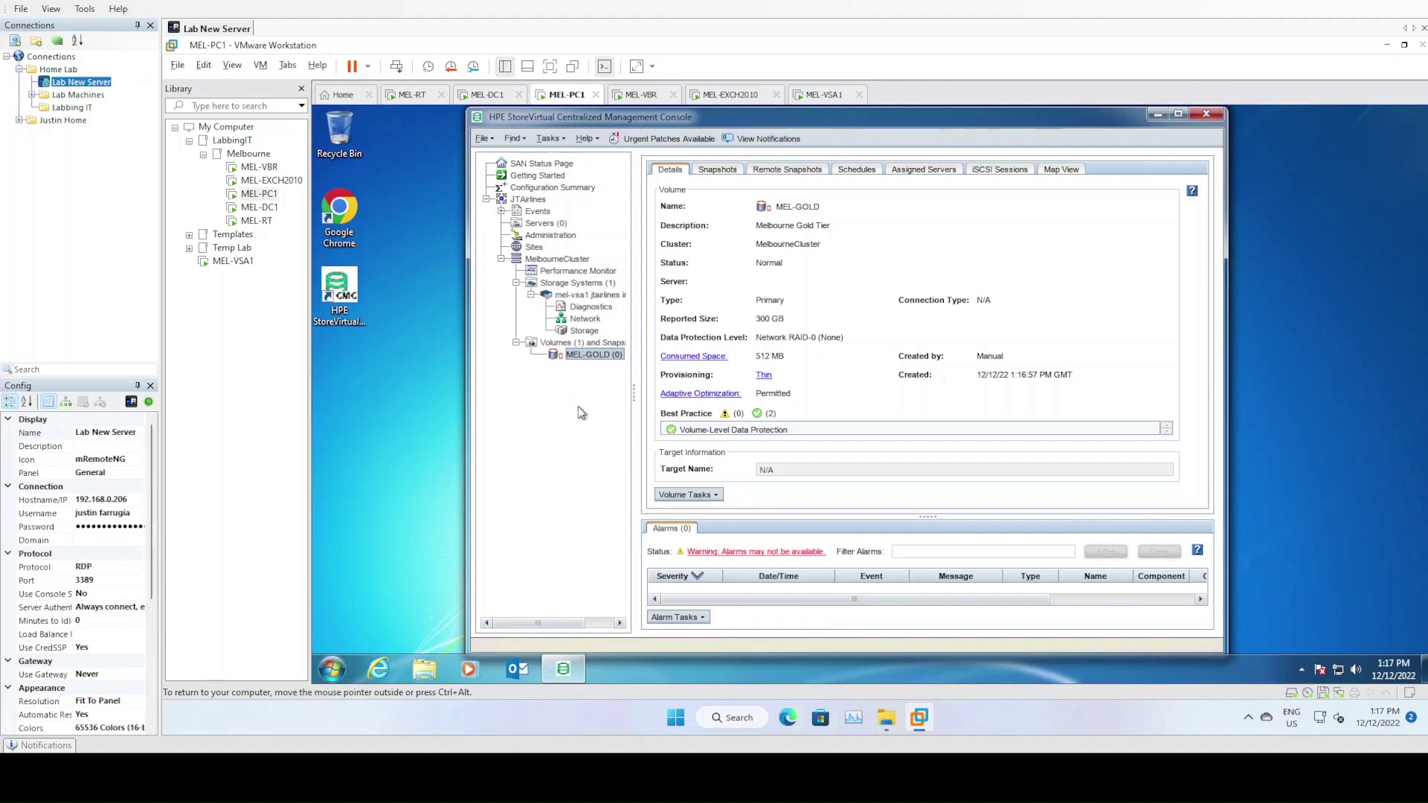
left_click(572, 344)
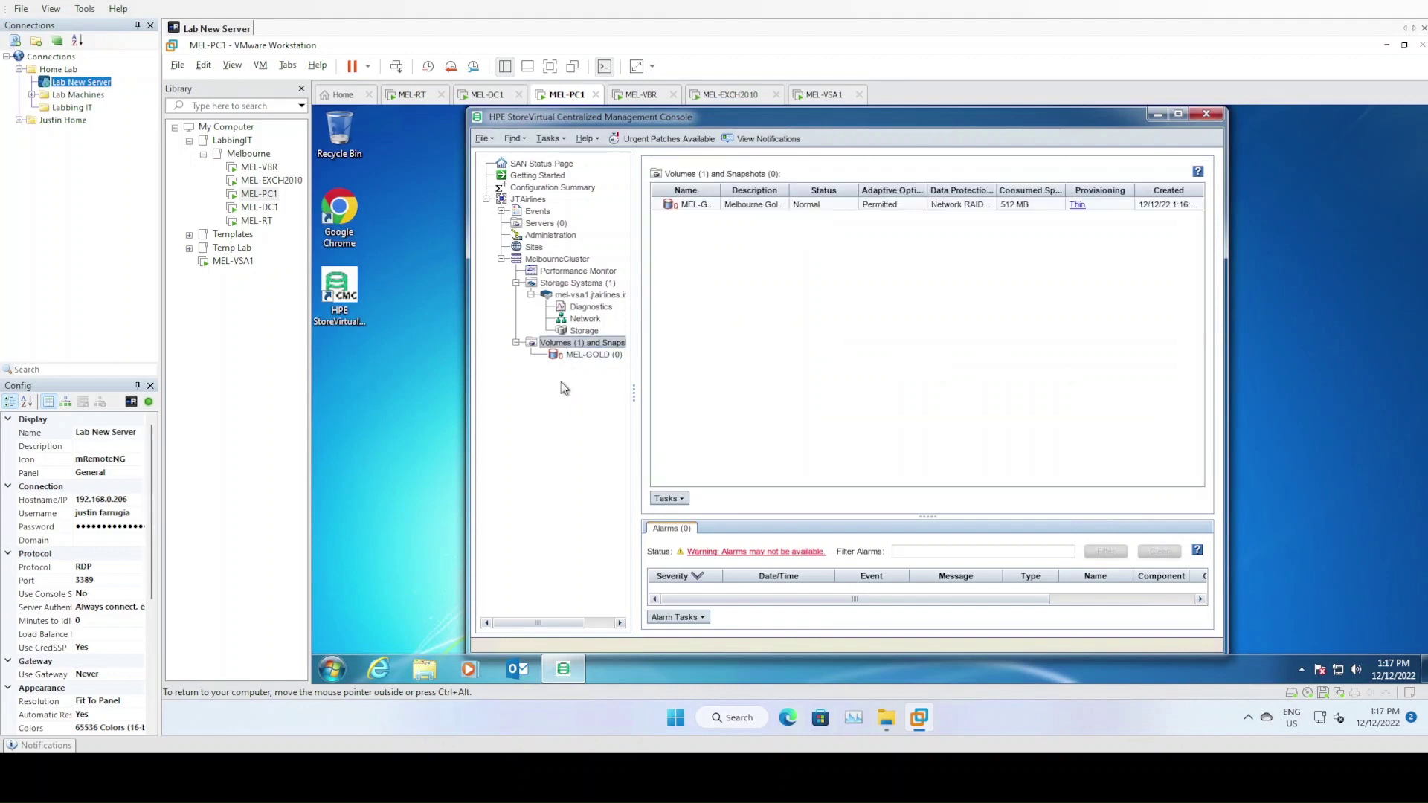
Start a new volume named MEL-SILVER, described Melbourne Silver Tier, sized 350 GB
right_click(587, 349)
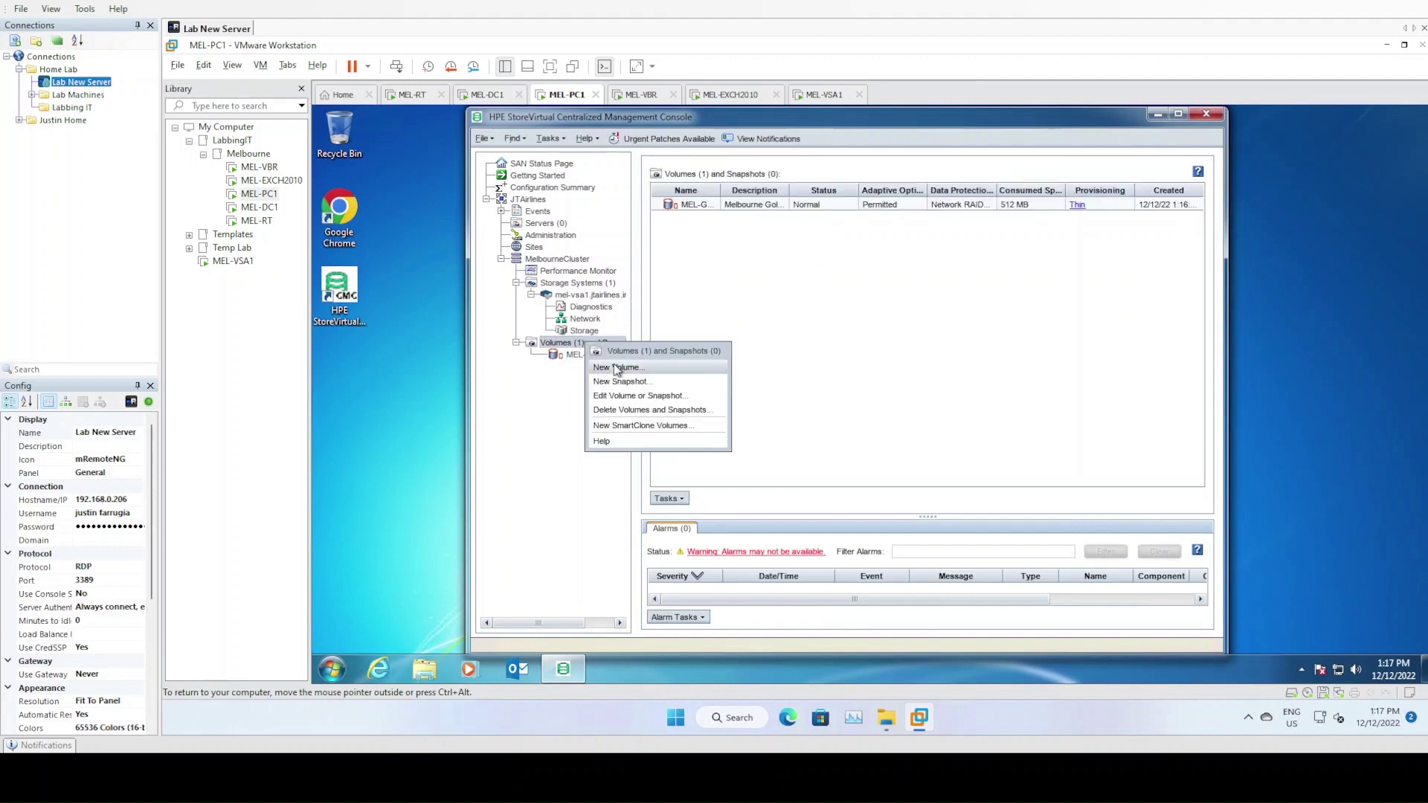
left_click(606, 369)
type("MEL-SILVER")
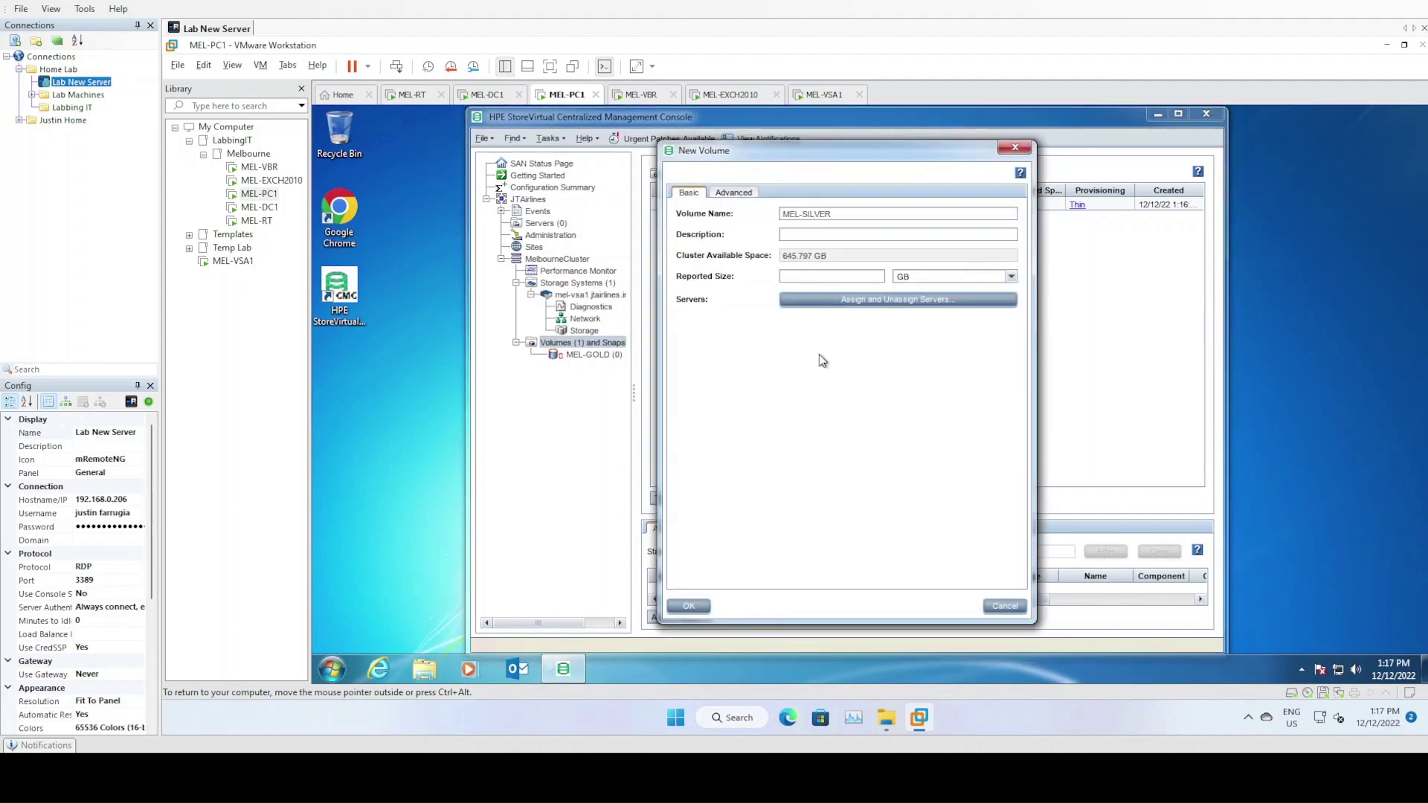
key("Tab")
type("Melbourne")
type("Silver Tier")
key("Tab")
type("350")
Verify Thin provisioning on the Advanced tab and create MEL-SILVER
left_click(730, 194)
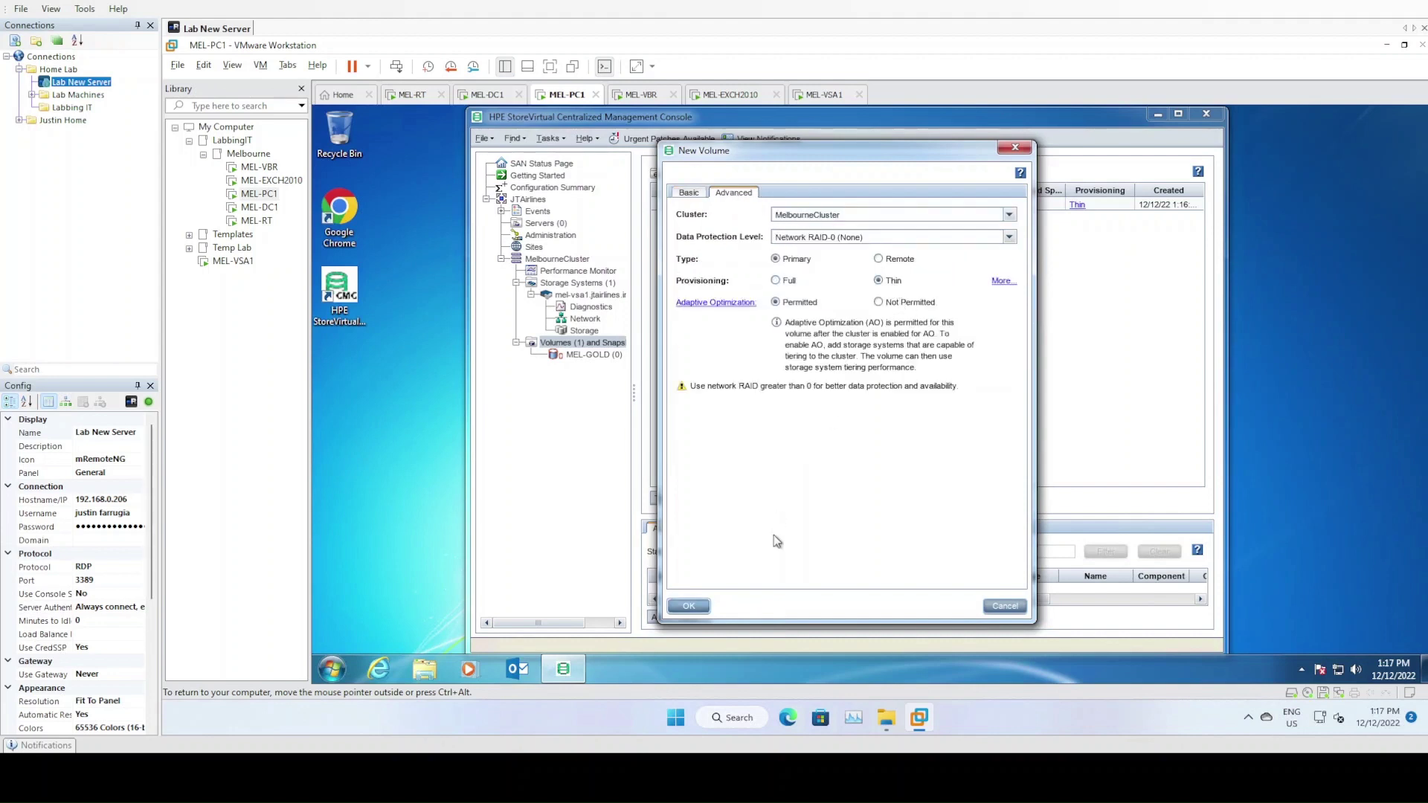
left_click(689, 606)
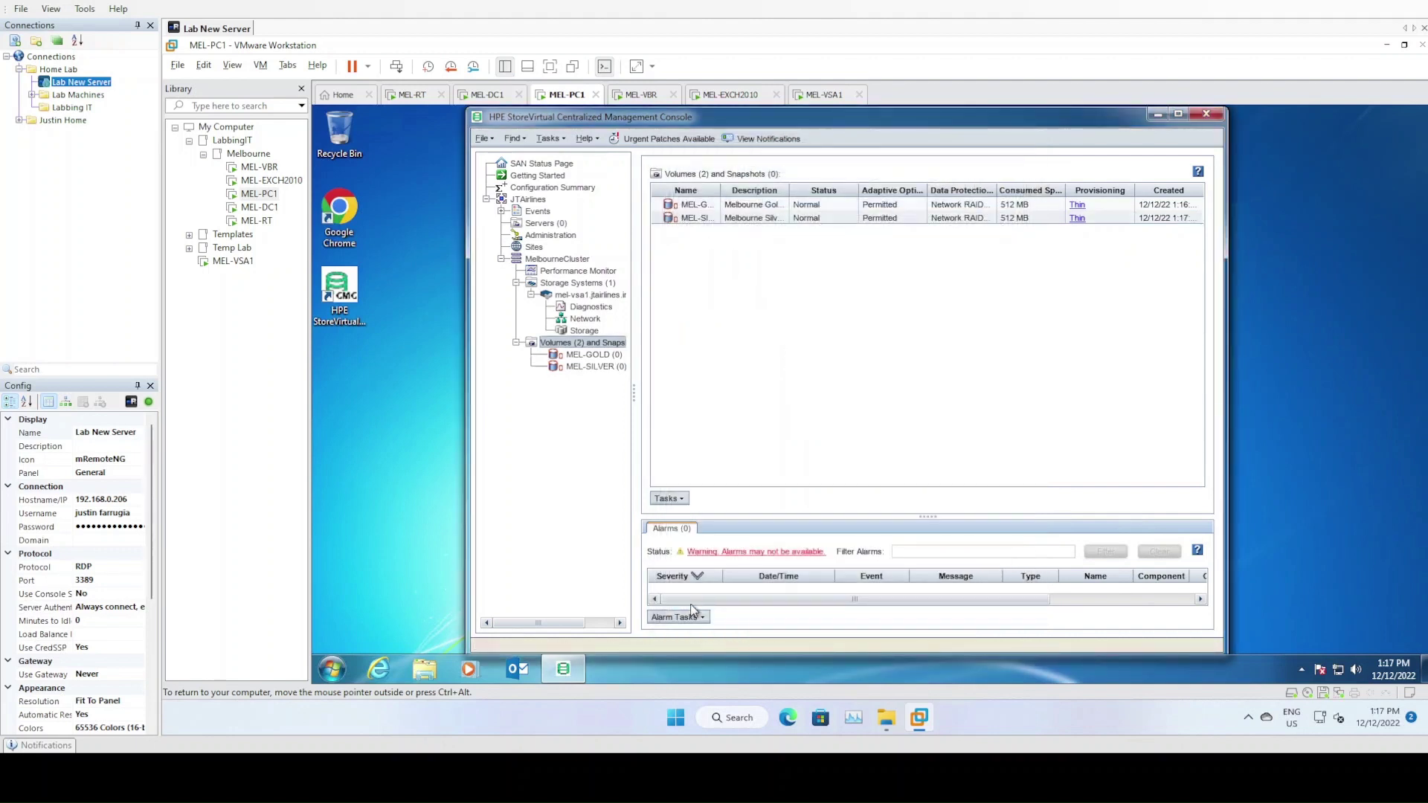
left_click(574, 285)
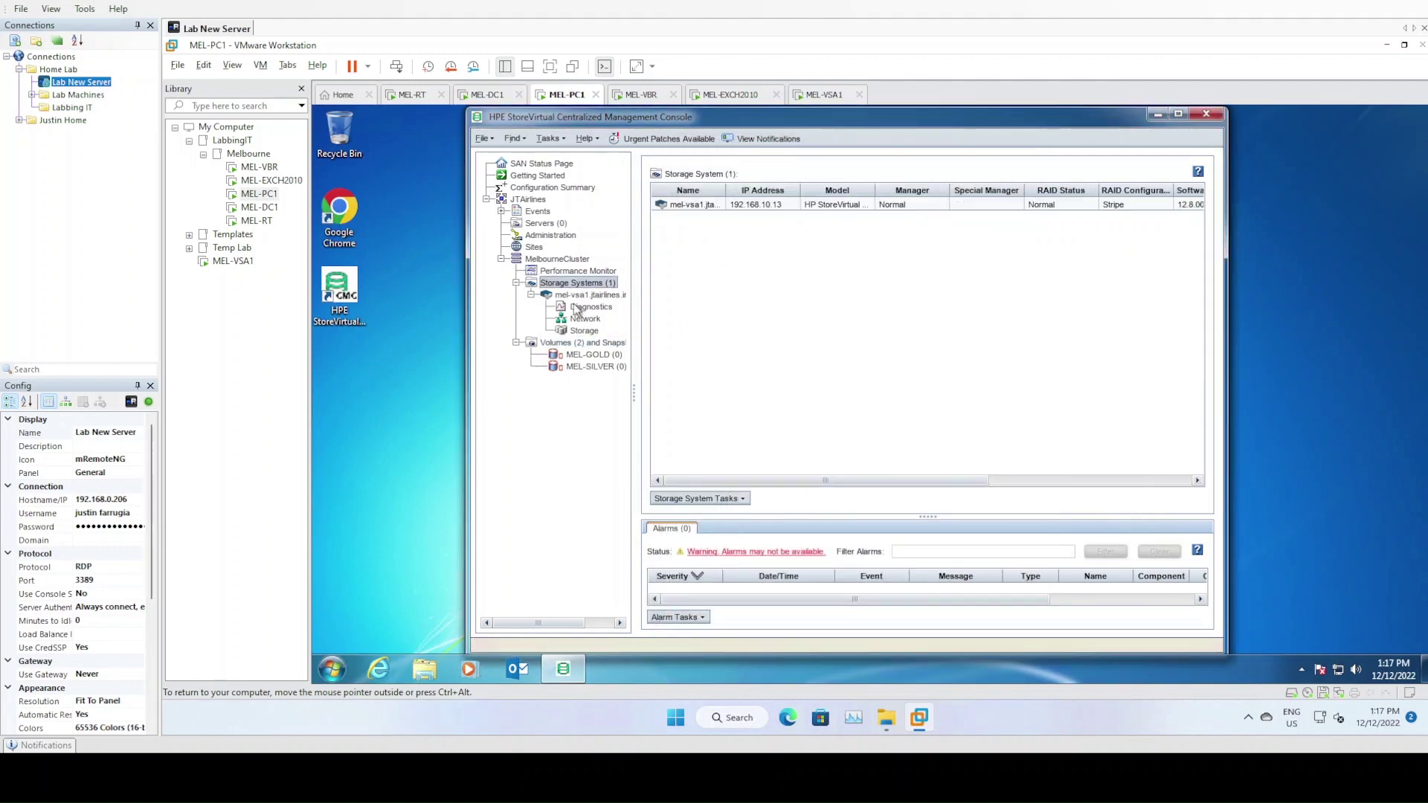
Show the empty JTAirlines Servers list, then open and cancel the New Server dialog
left_click(586, 355)
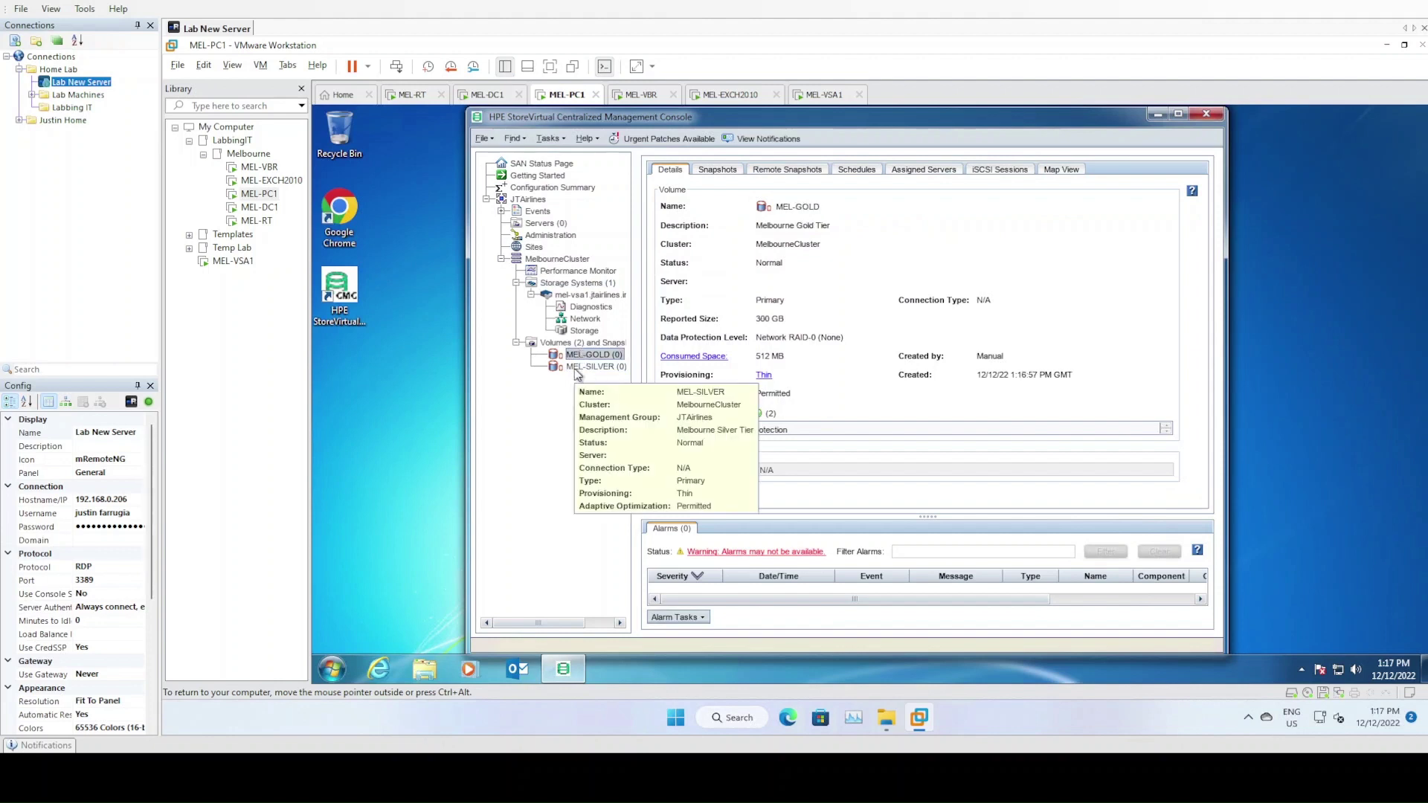
left_click(541, 224)
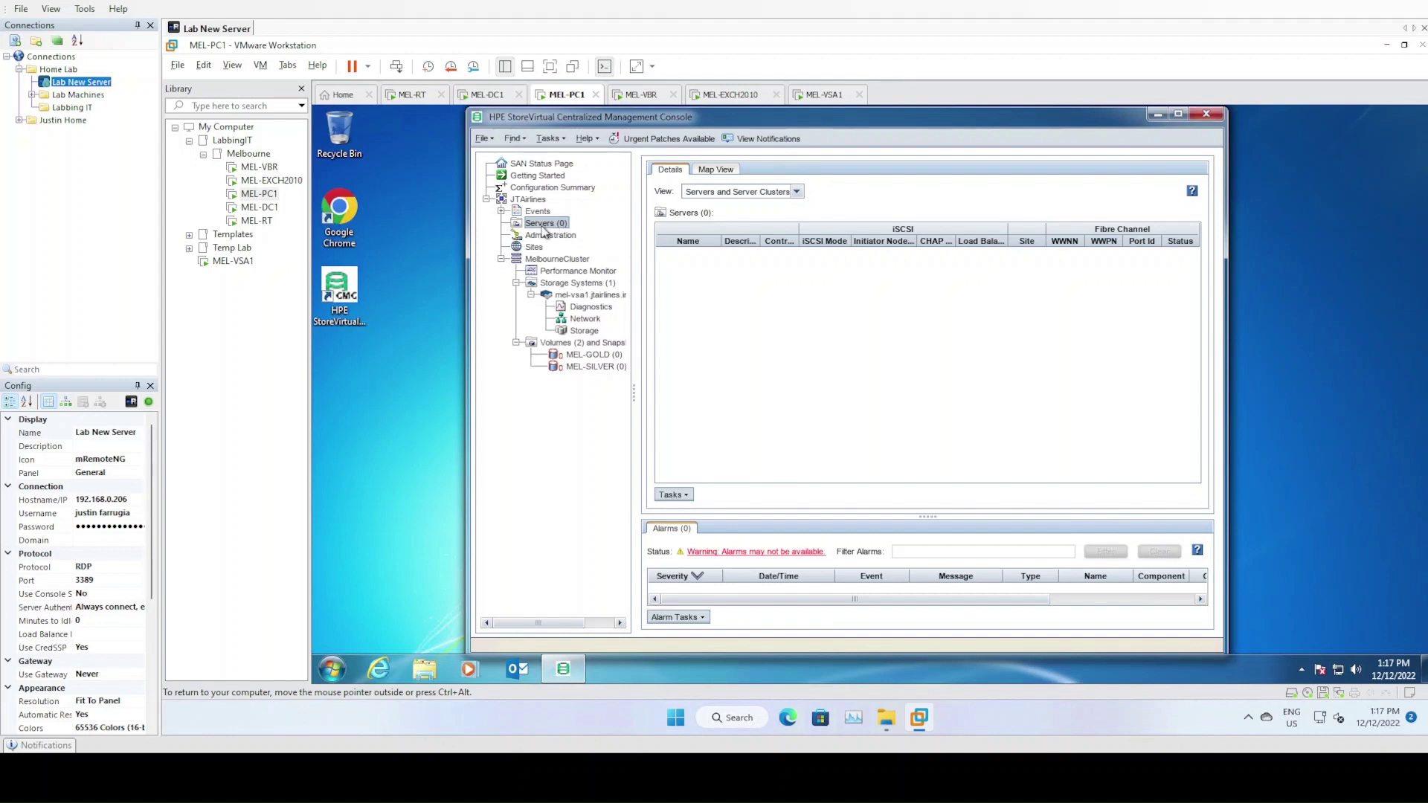
left_click(587, 367)
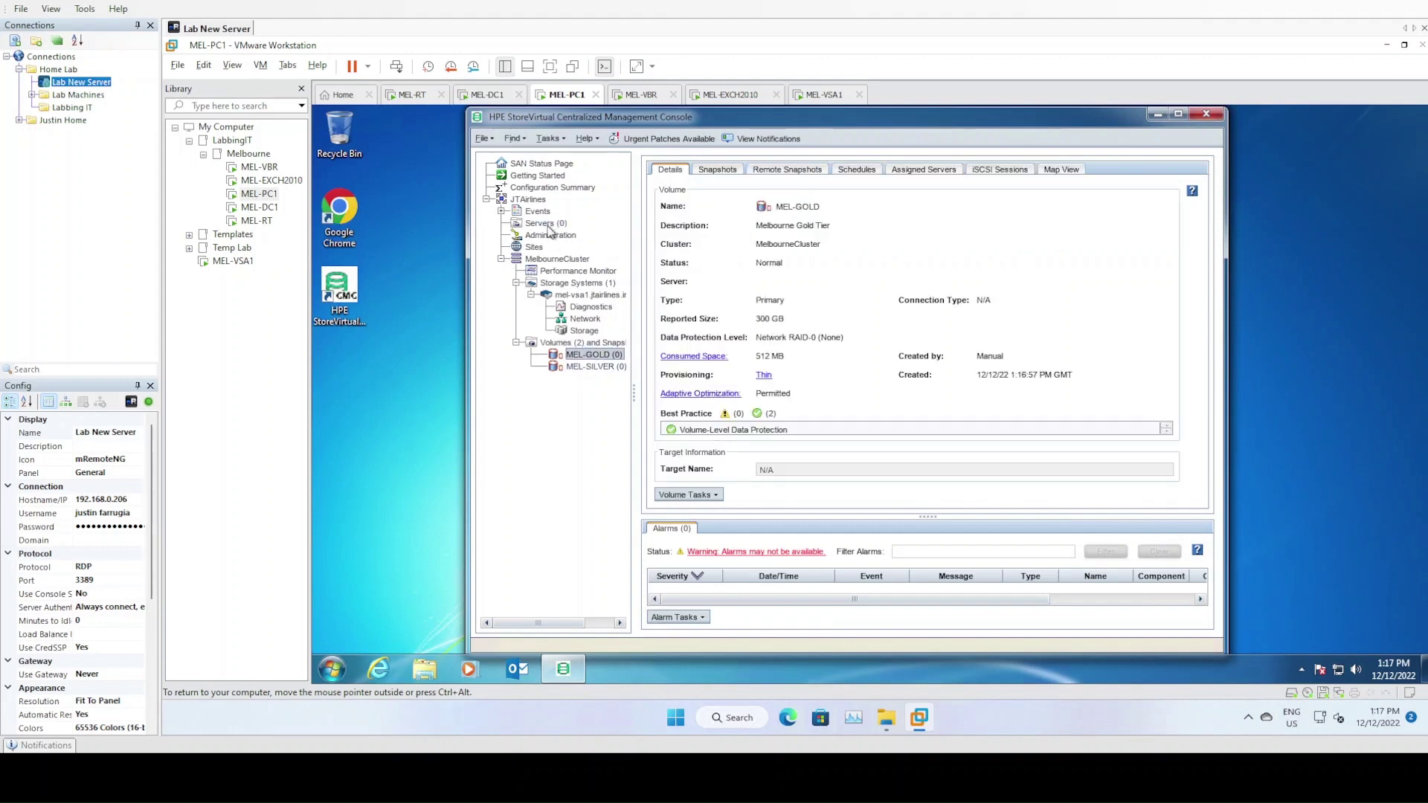
left_click(549, 223)
right_click(549, 223)
left_click(578, 248)
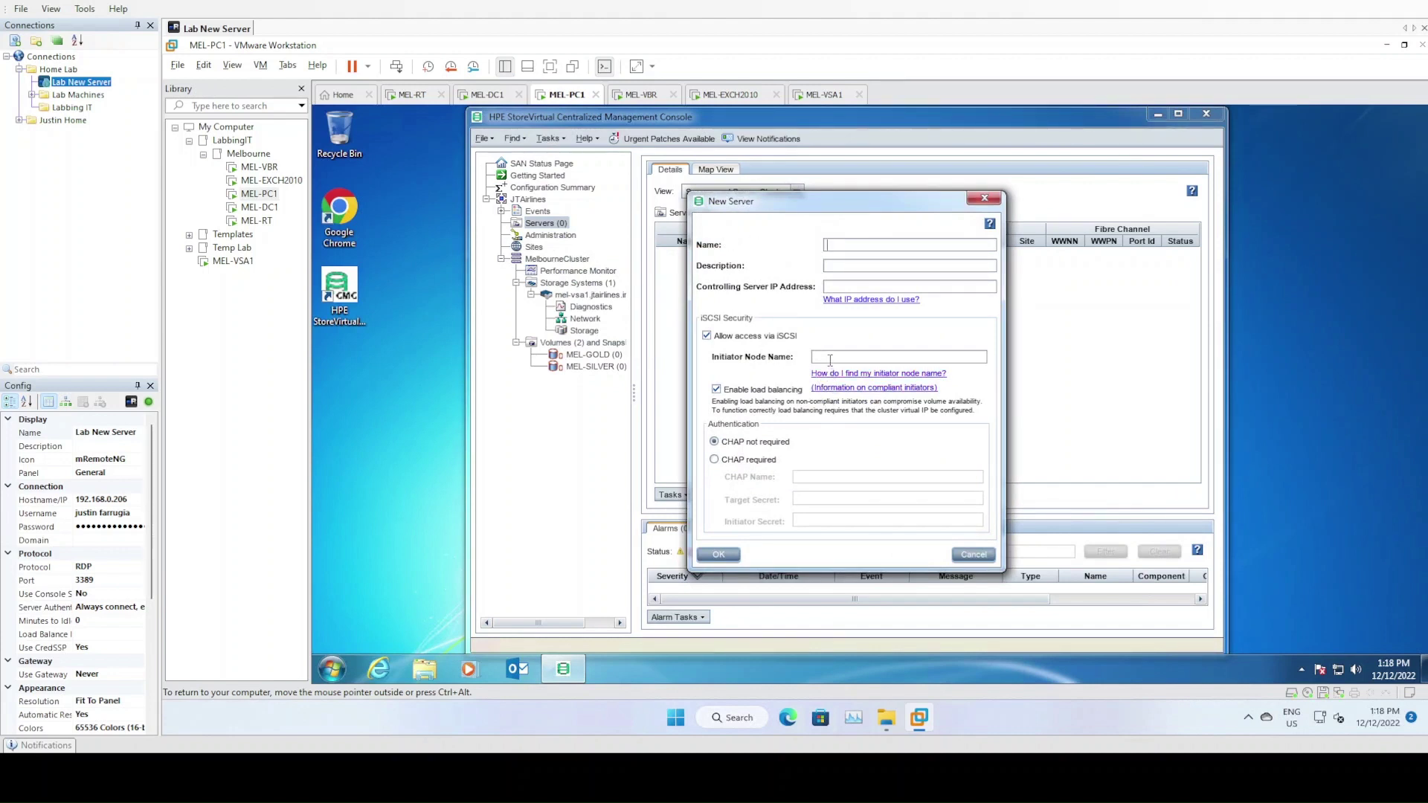
left_click(830, 358)
left_click(974, 555)
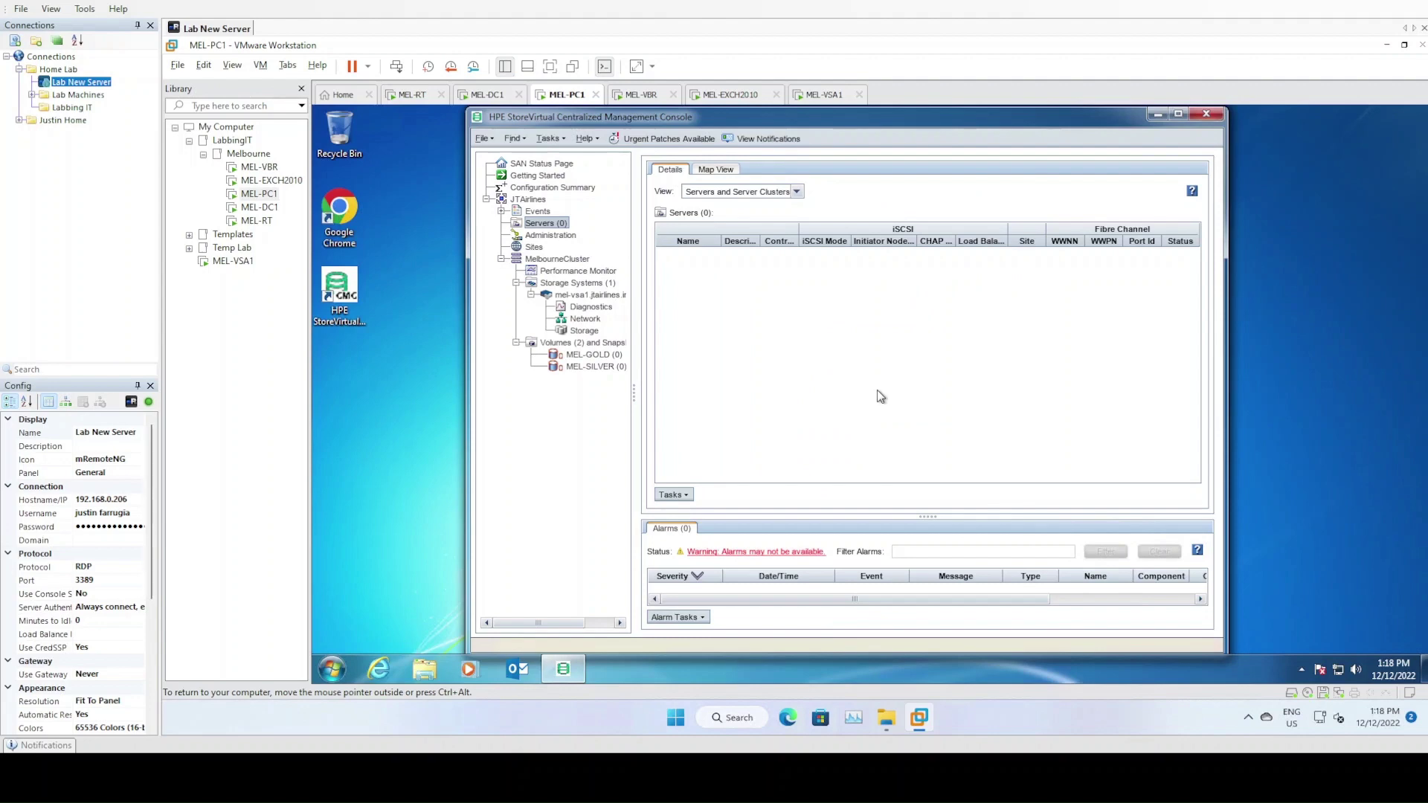
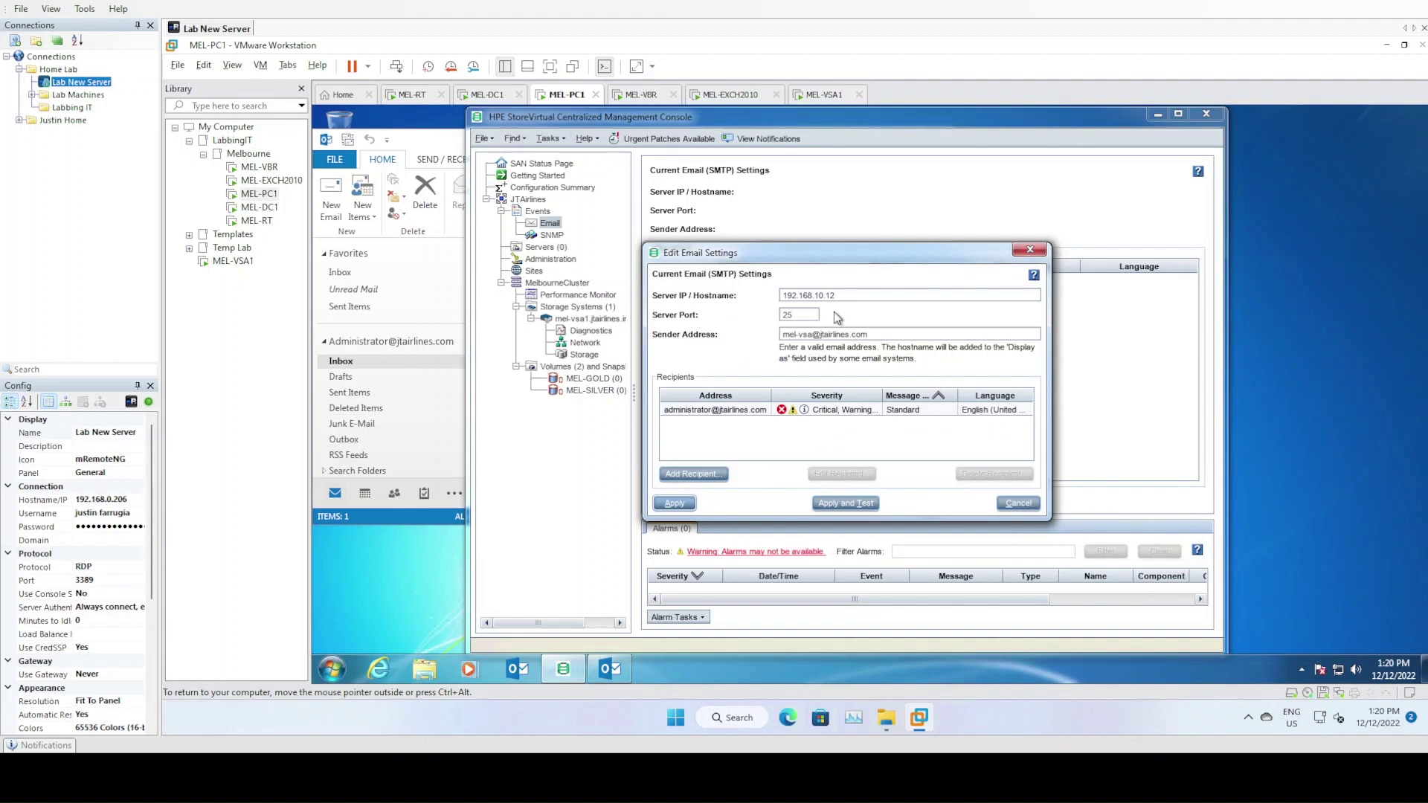
Apply and test the email settings with the administrator recipient, then cancel the edits
left_click(851, 298)
left_click(732, 414)
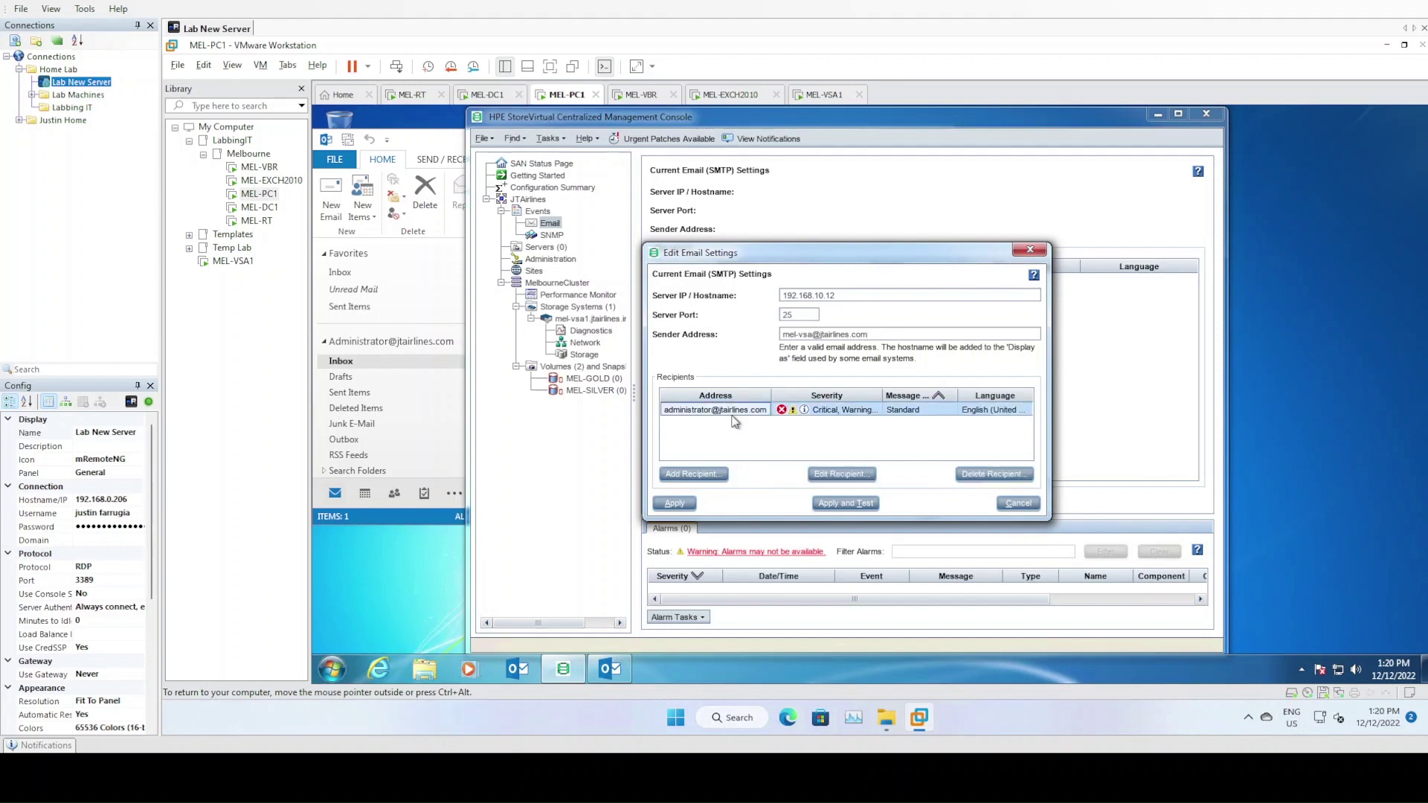
left_click(856, 505)
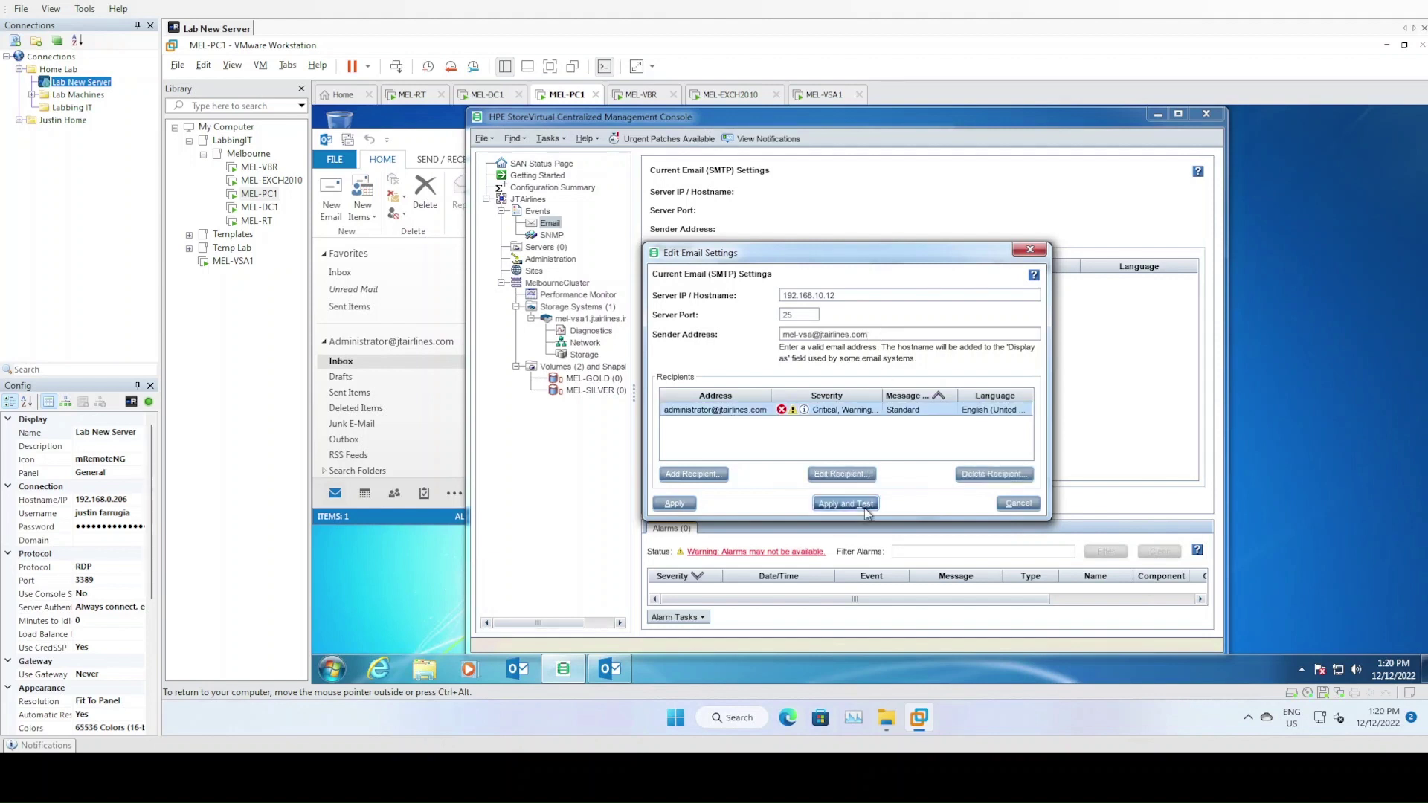
left_click(853, 416)
left_click(851, 415)
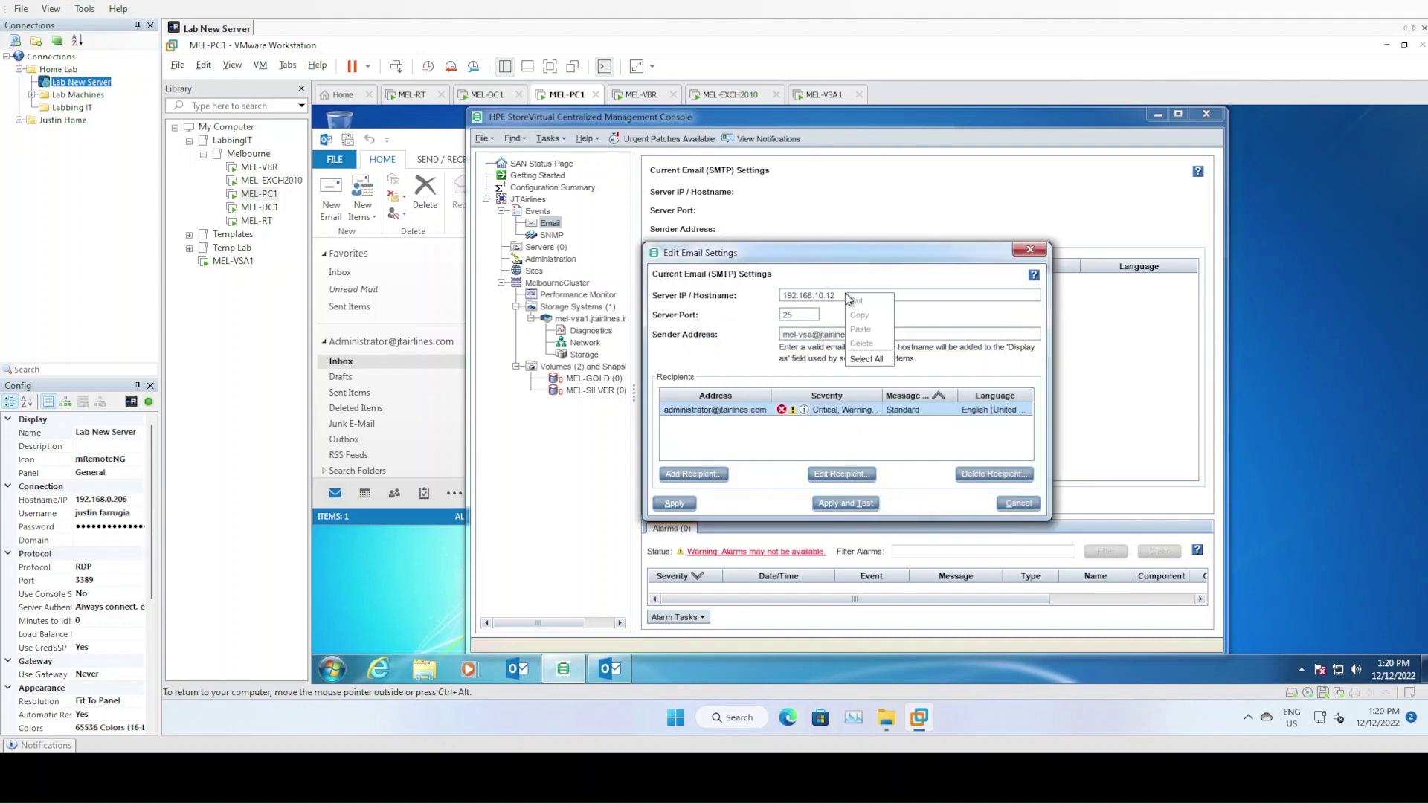
left_click(1018, 505)
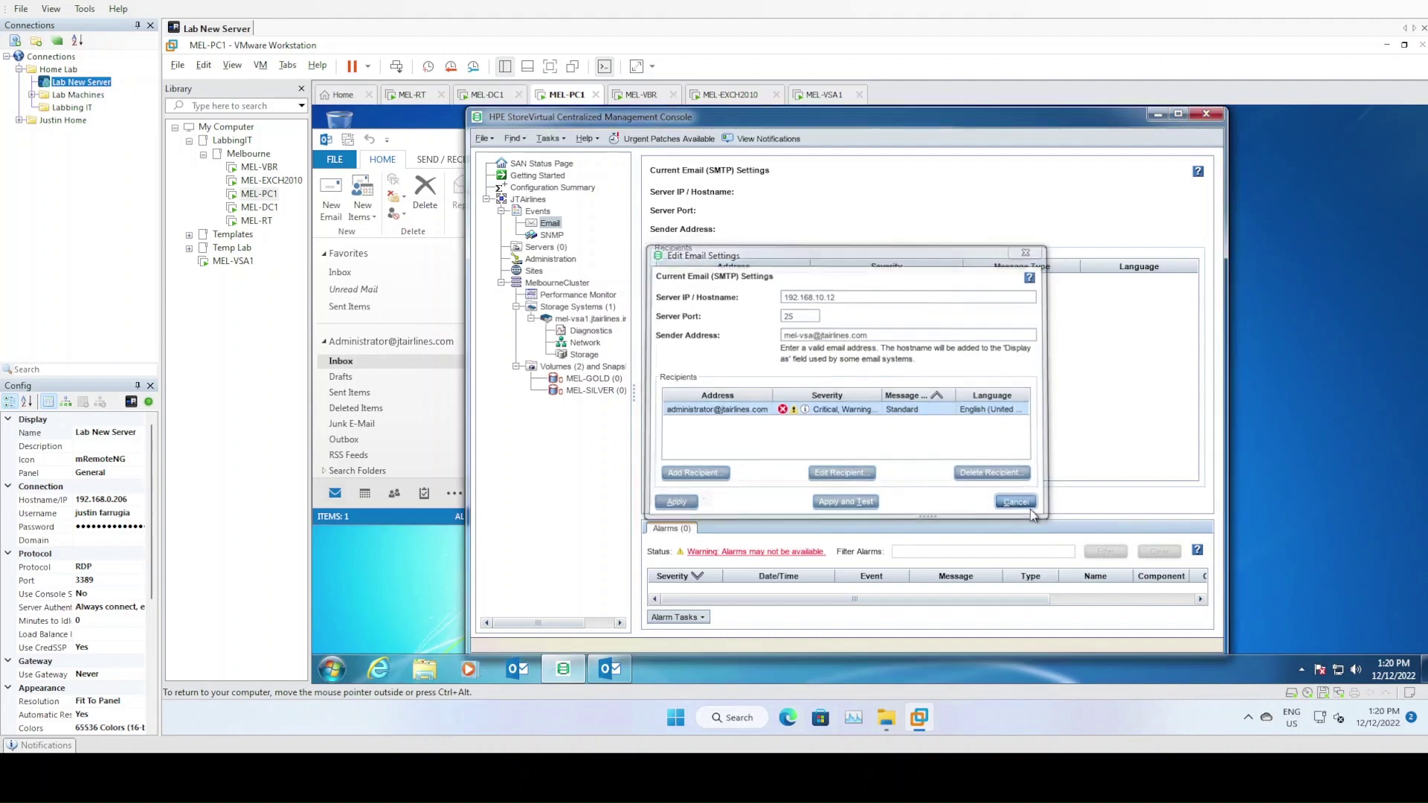
left_click(702, 500)
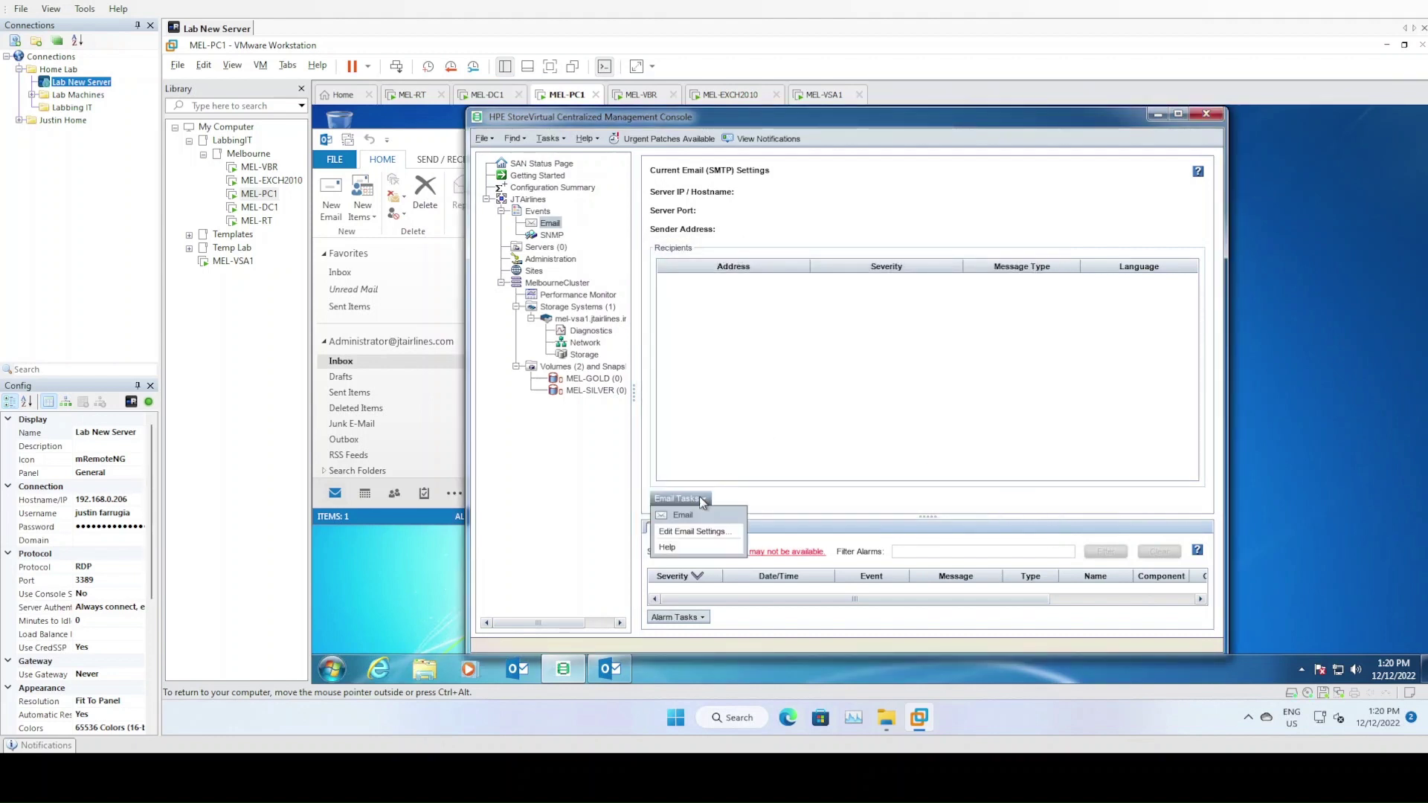
Browse the SNMP and Events nodes, then open Edit Email Settings from the Email node
left_click(605, 311)
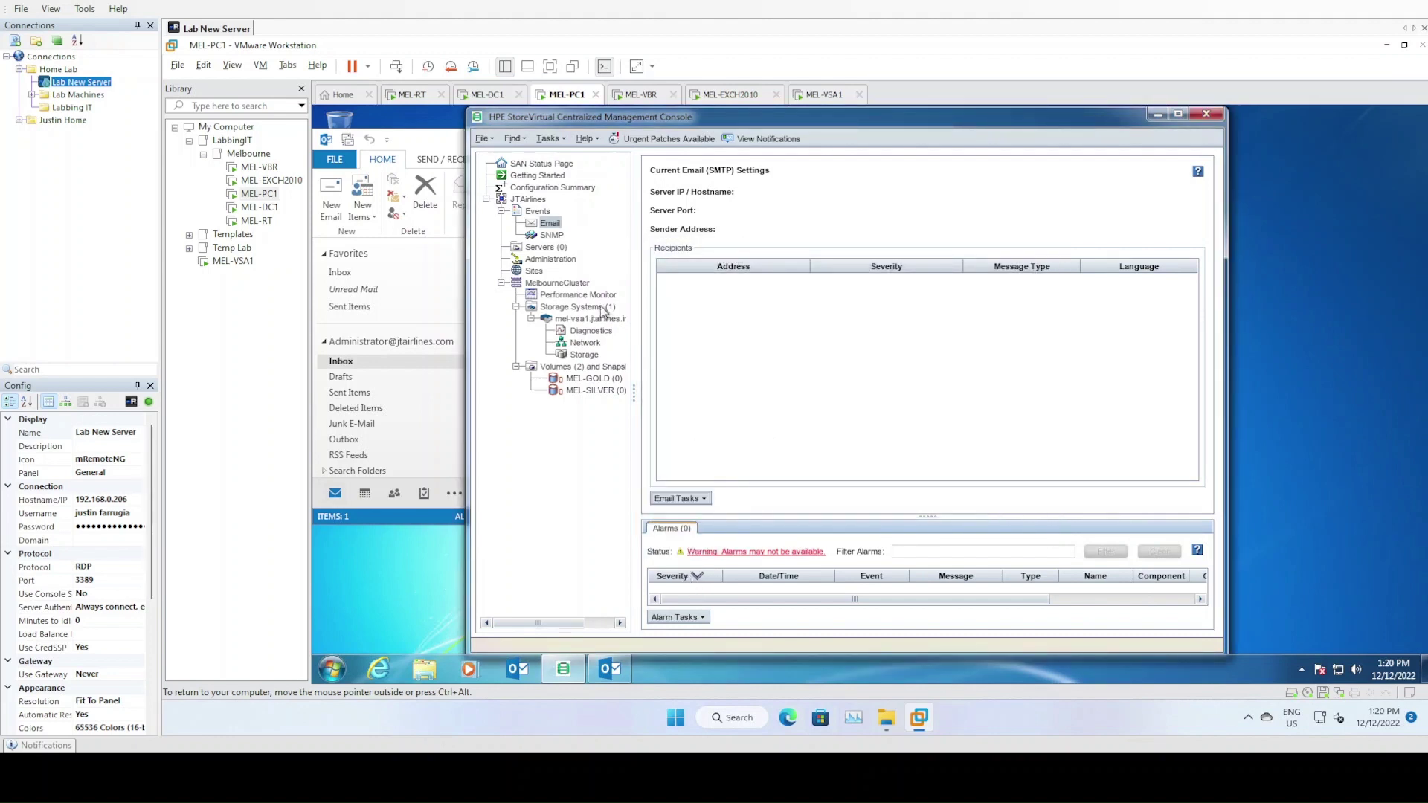
left_click(551, 235)
left_click(538, 211)
left_click(551, 224)
right_click(551, 225)
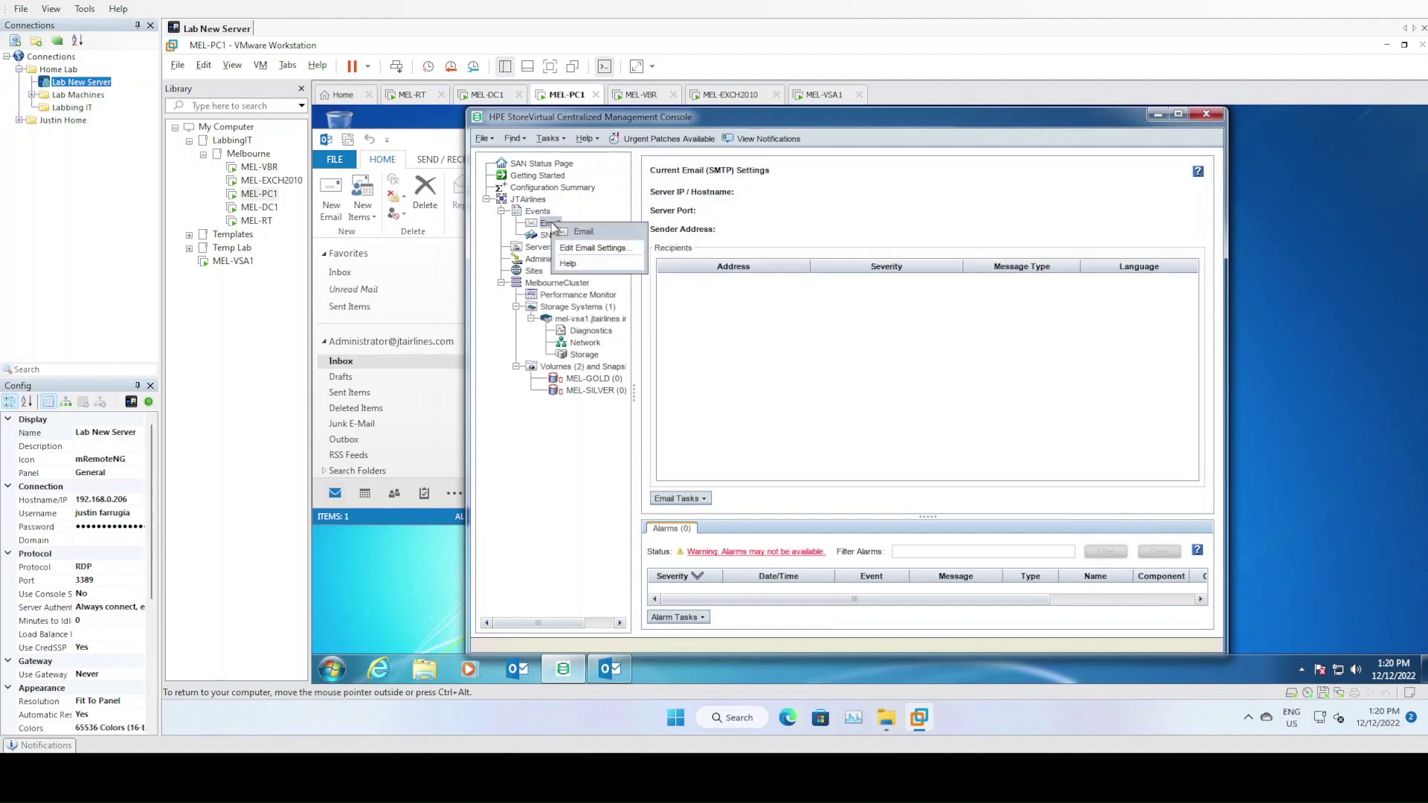
left_click(576, 252)
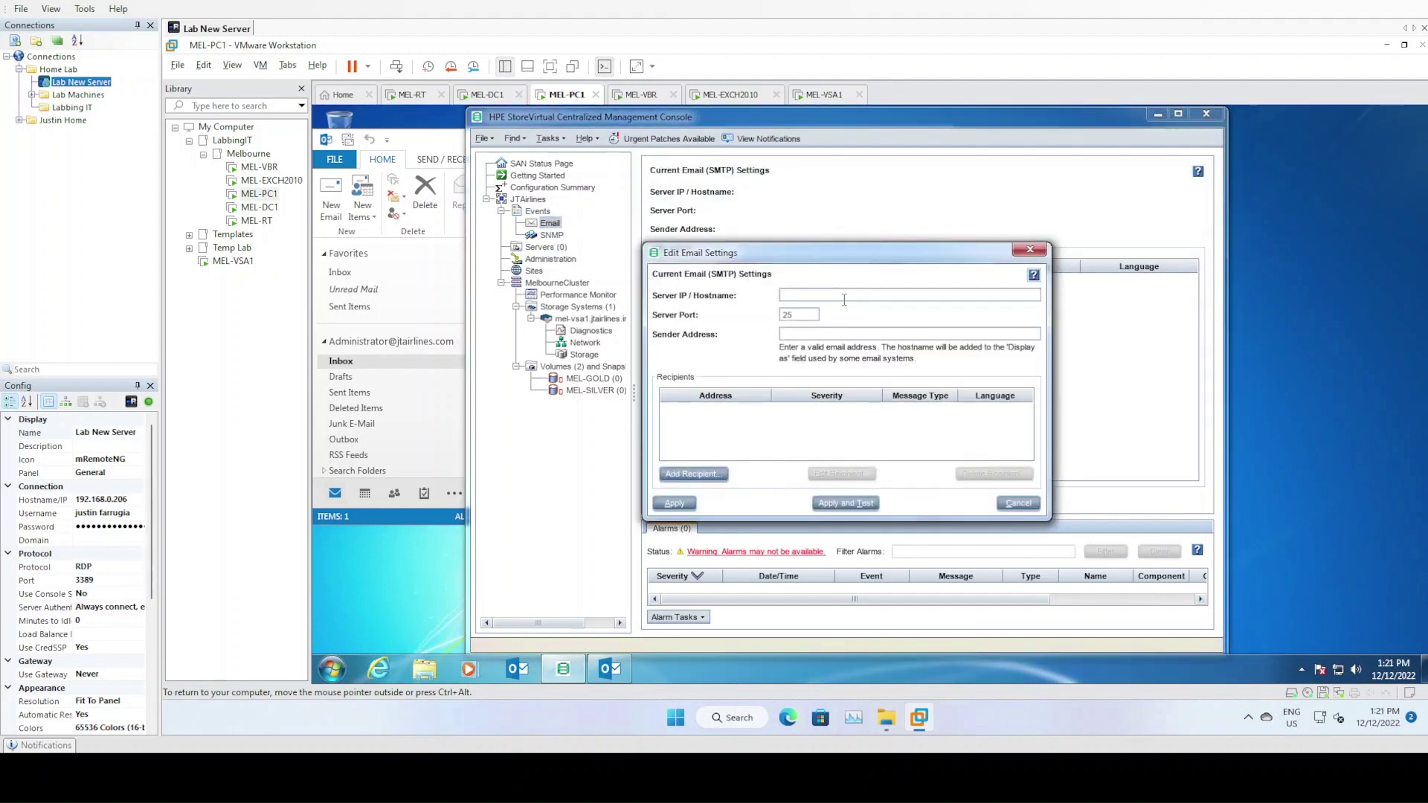
Enter server 192.68.10.12 and a sender address, apply as incomplete, and enlarge the dialog
type("192.68.10.12")
left_click(681, 507)
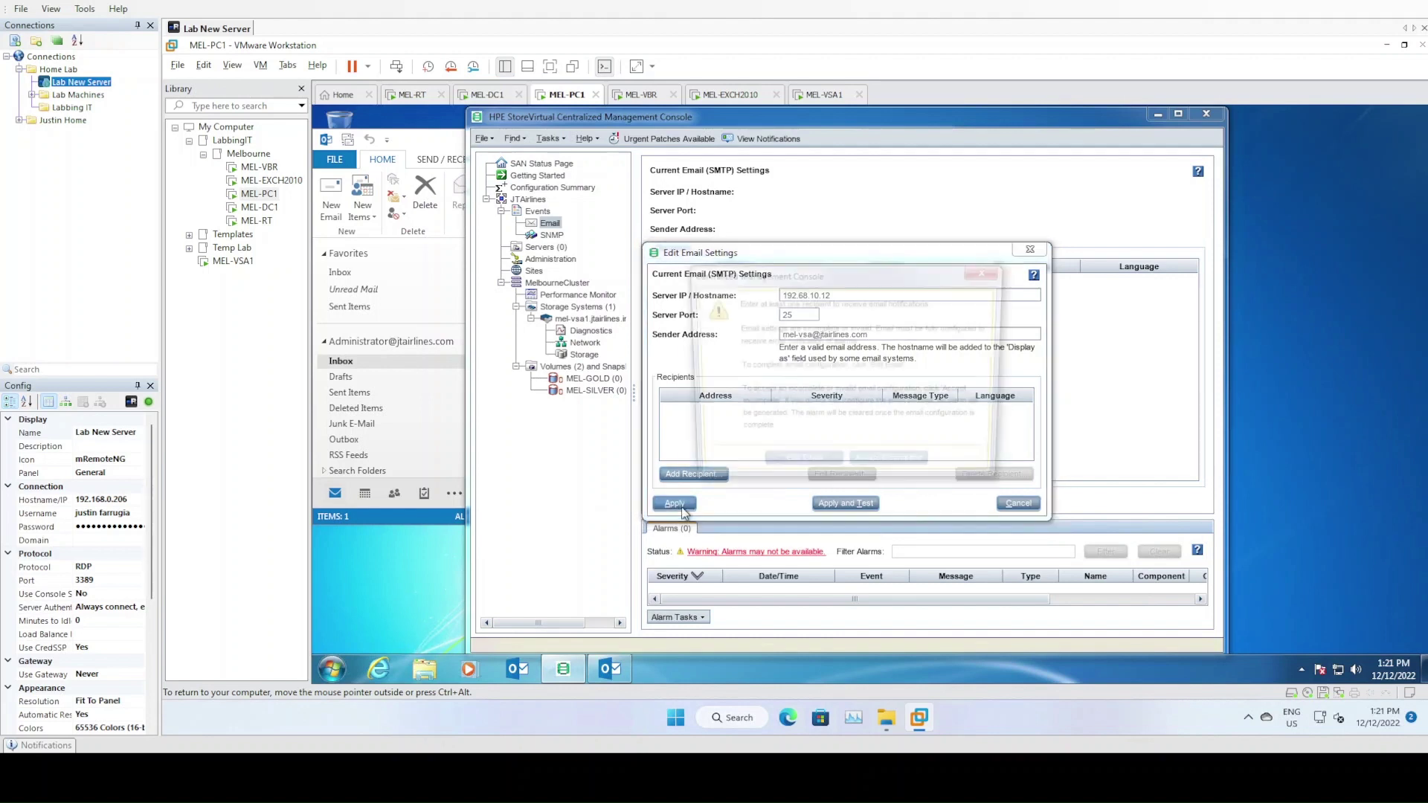
left_click(889, 470)
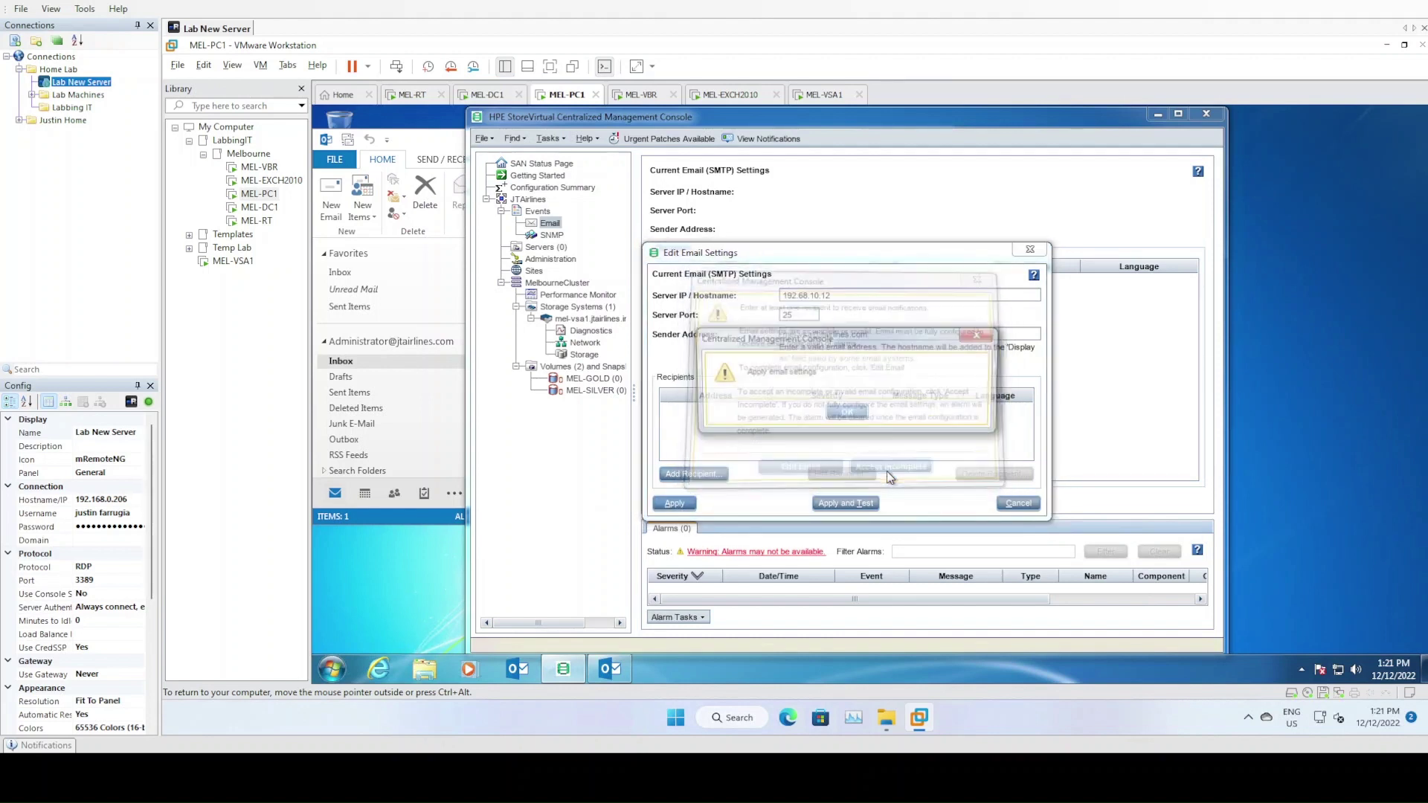
left_click(848, 413)
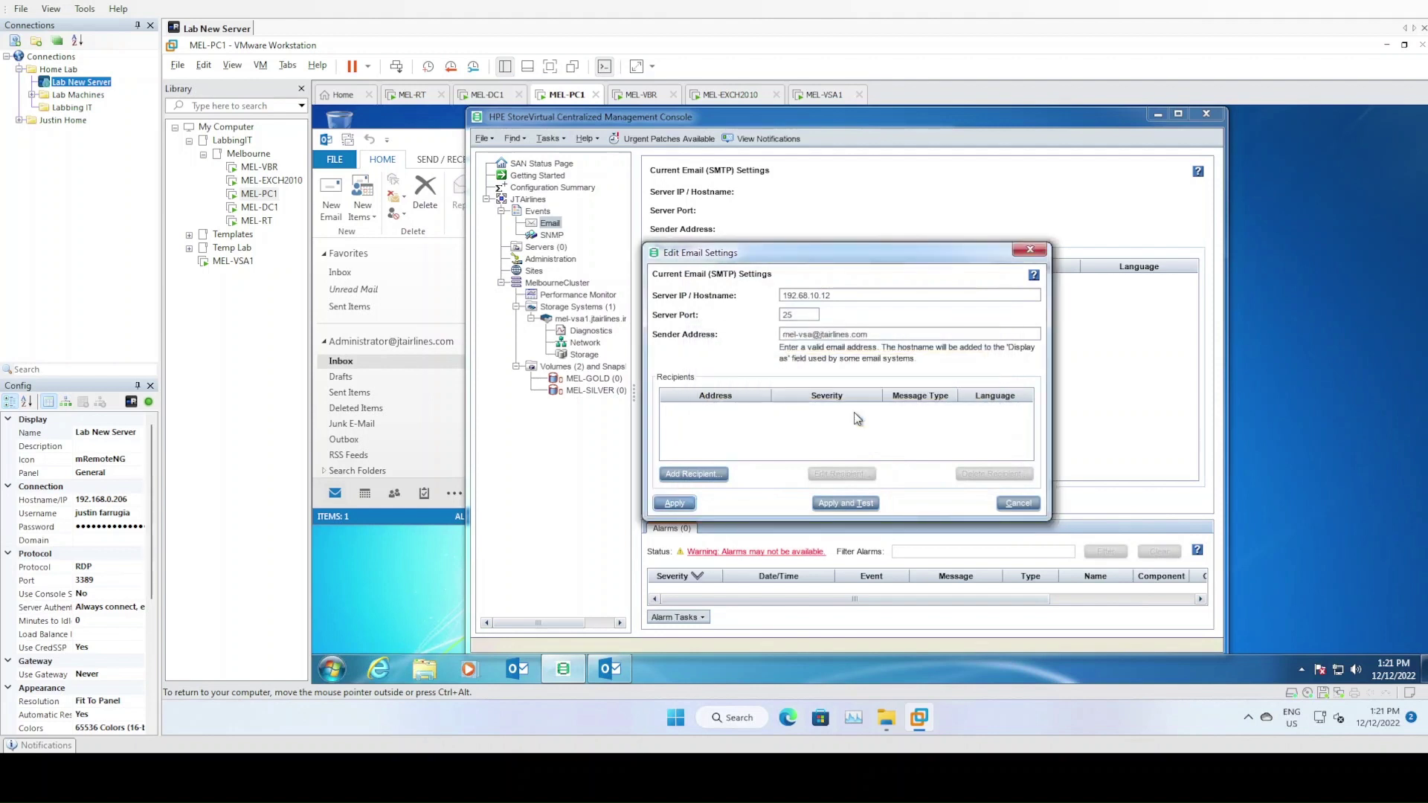
left_click_drag(928, 256, 895, 203)
left_click_drag(1016, 466, 1230, 610)
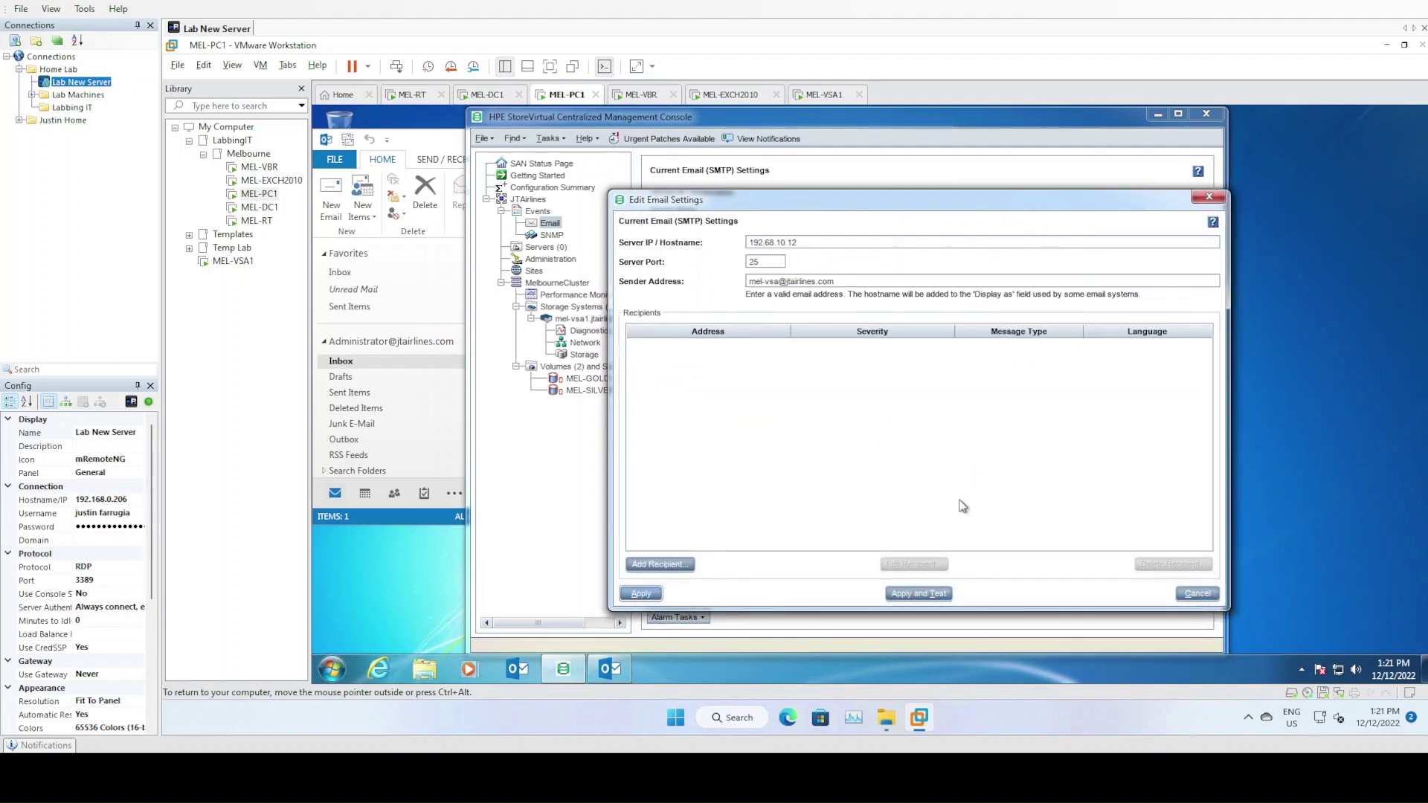
Abandon a first recipient attempt and apply the email settings without recipients
left_click(659, 565)
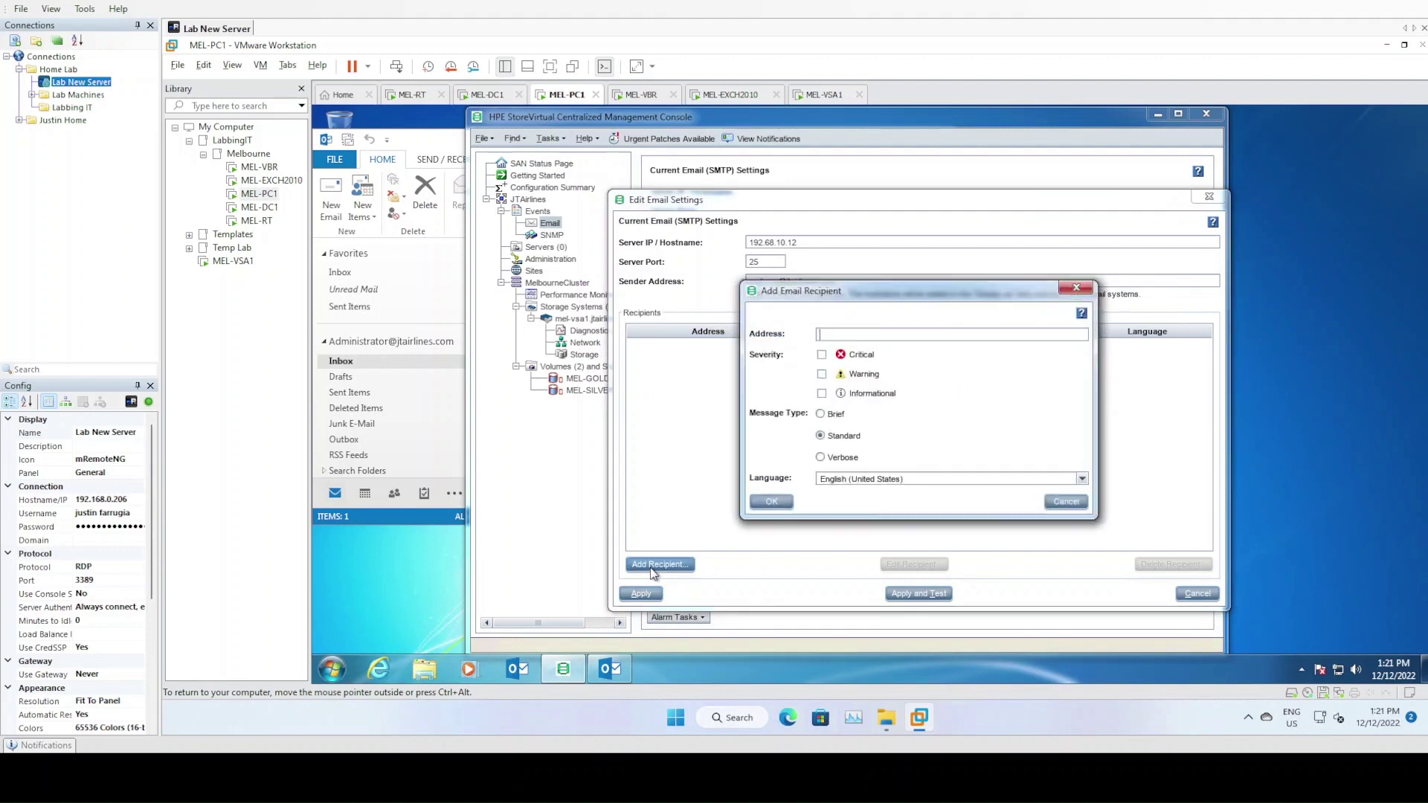
left_click(1076, 505)
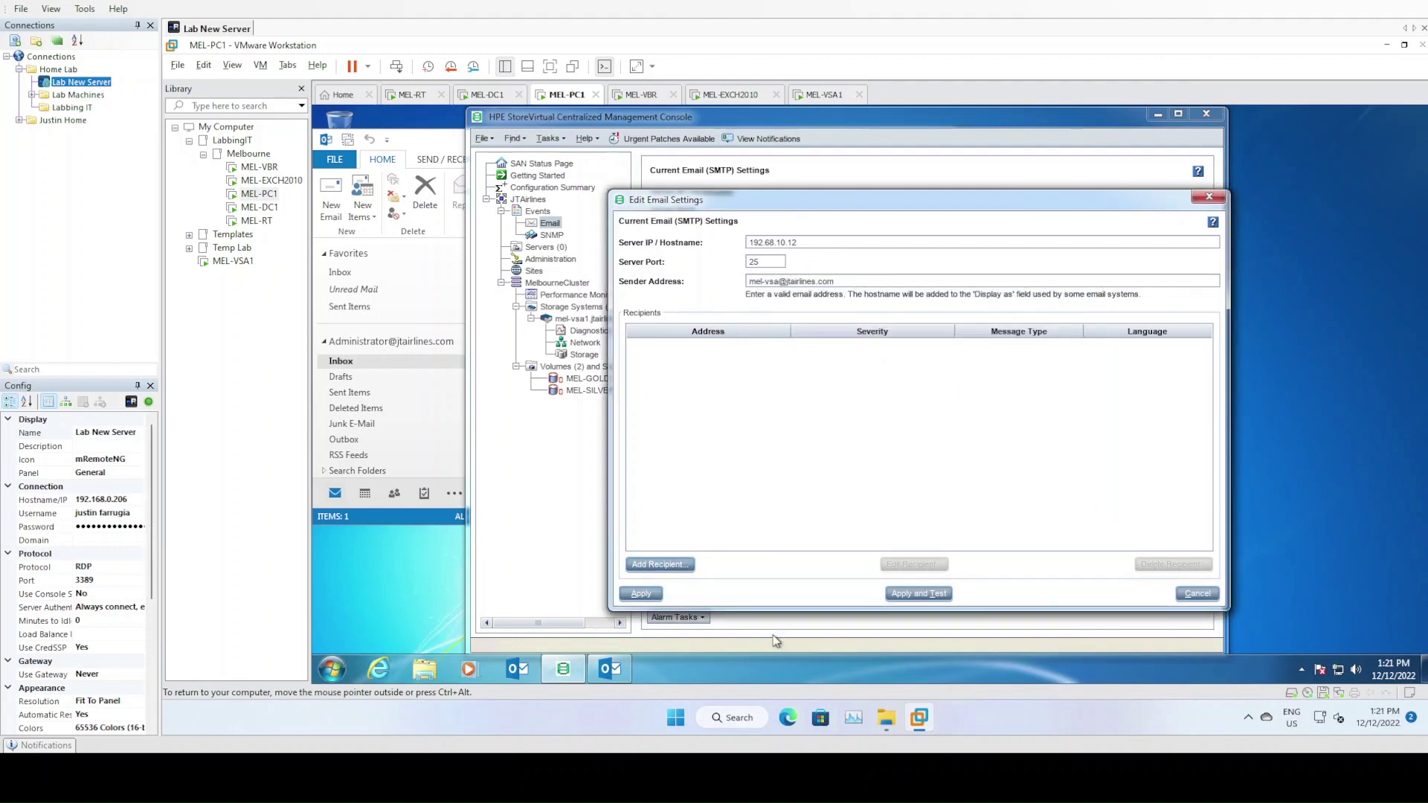
left_click(641, 593)
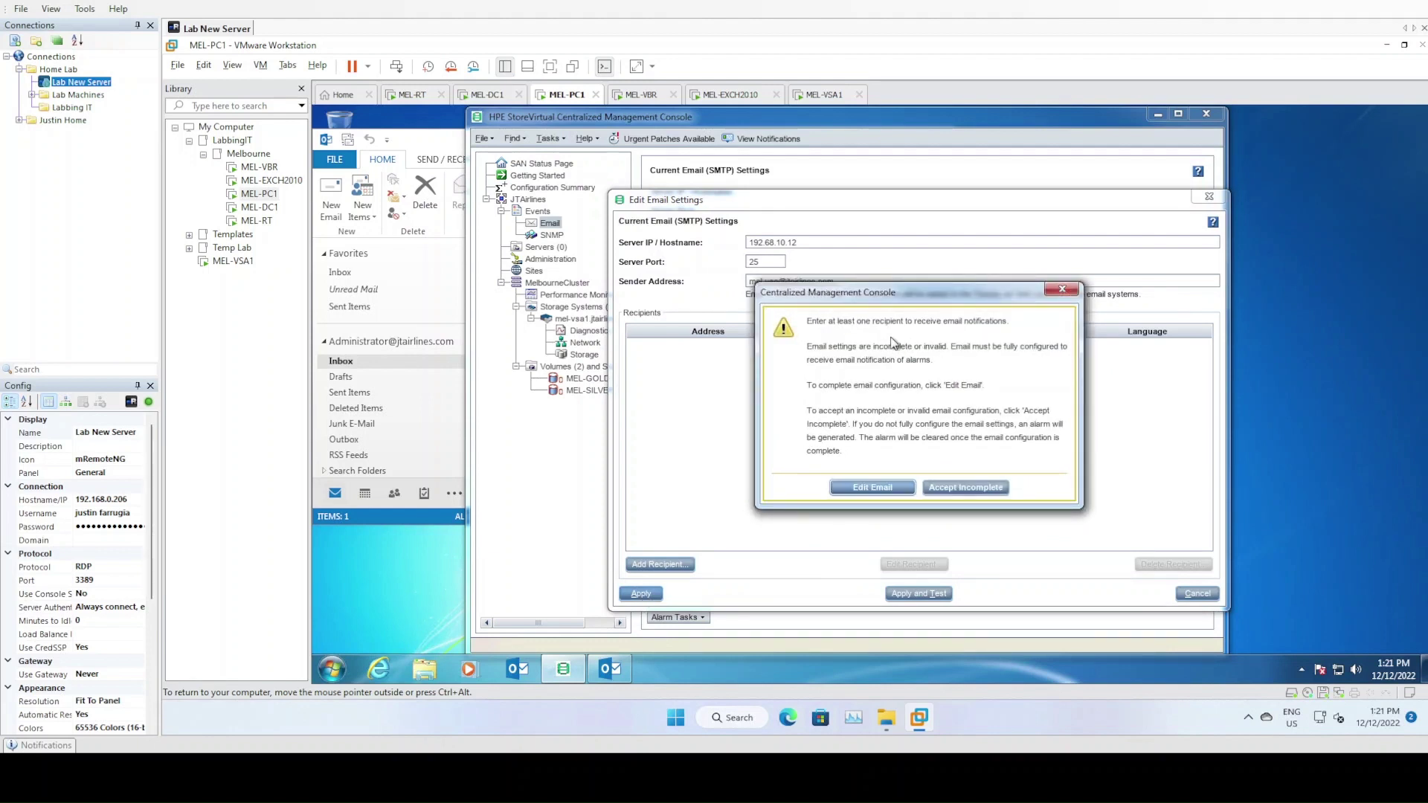
left_click(872, 489)
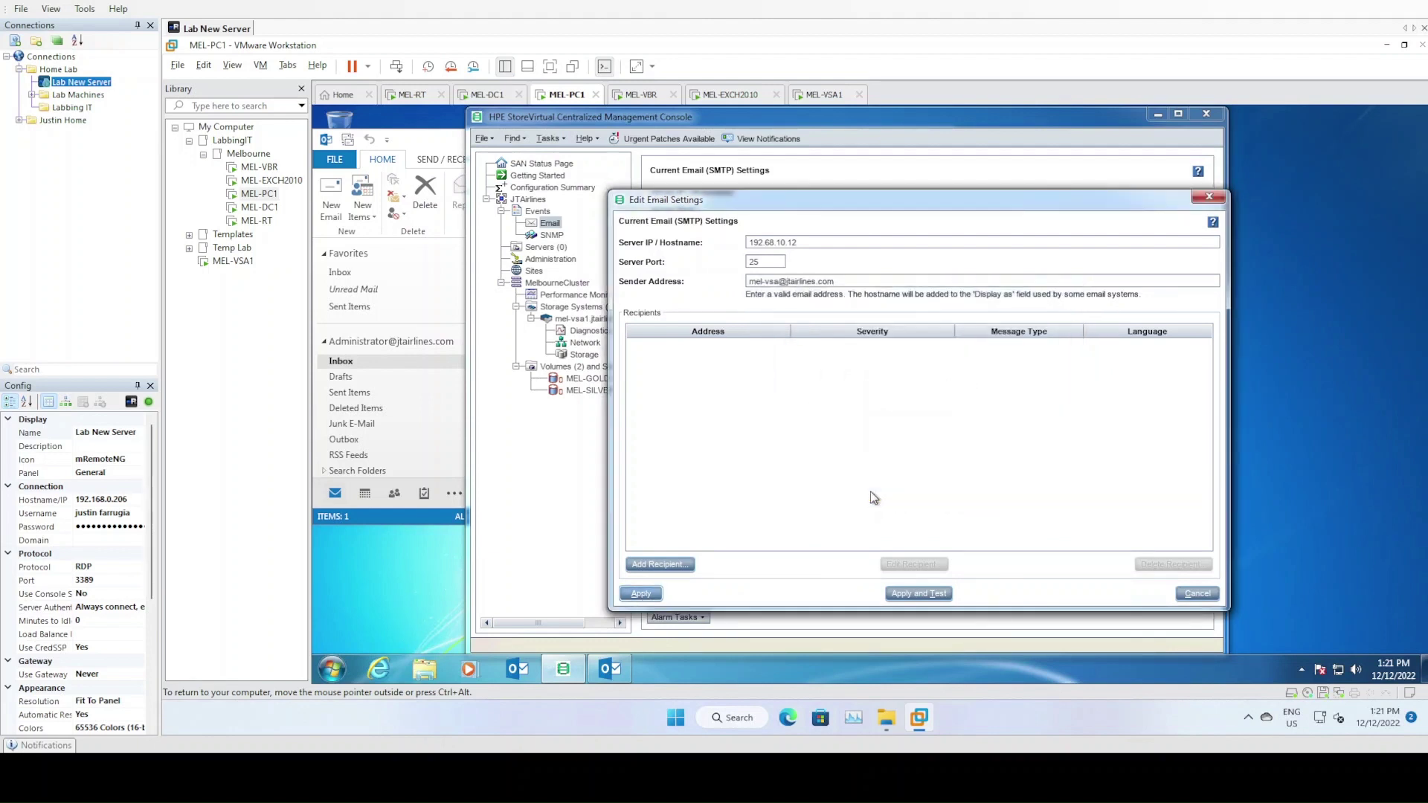
Add the administrator recipient for Critical, Warning and Informational alerts and apply
left_click(661, 564)
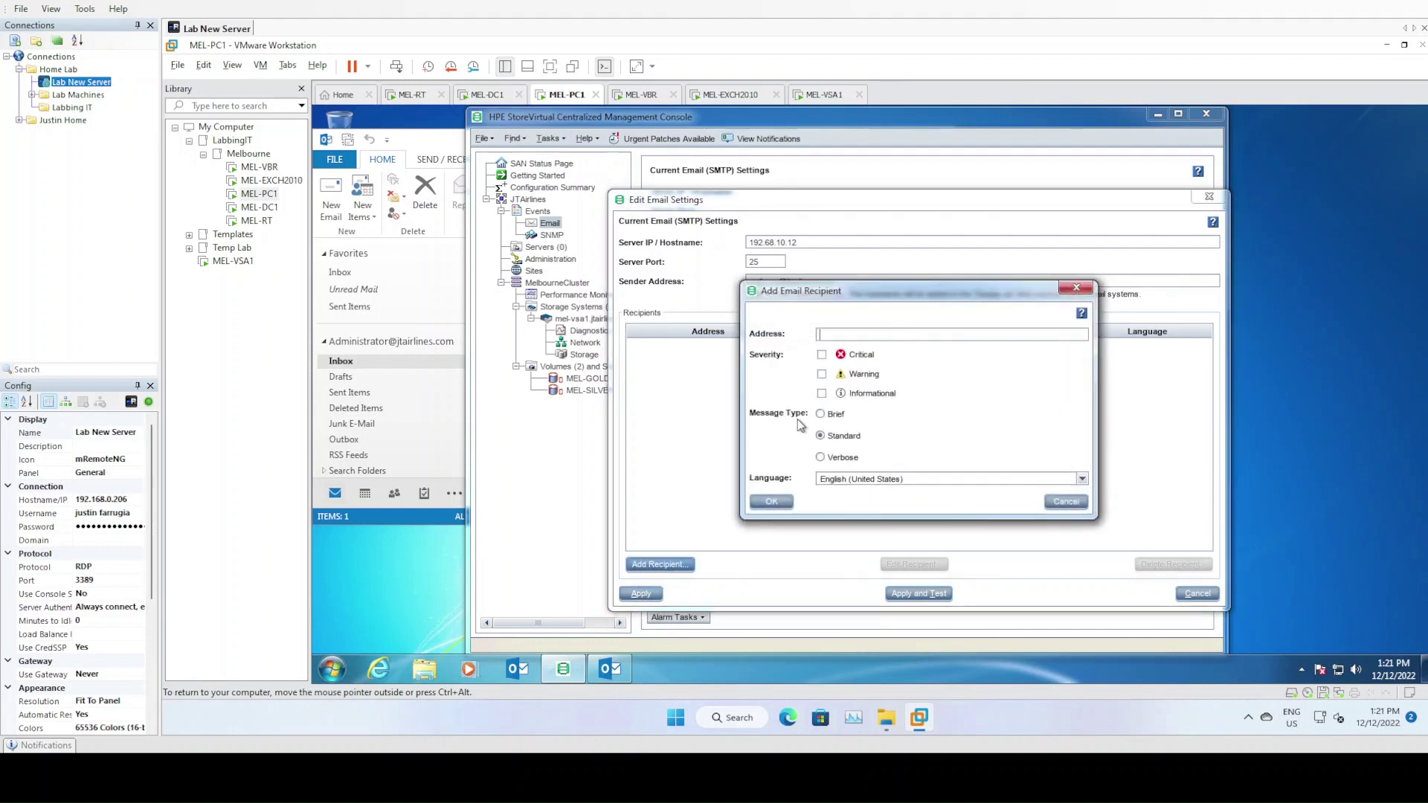
left_click(853, 362)
left_click(872, 394)
left_click(772, 503)
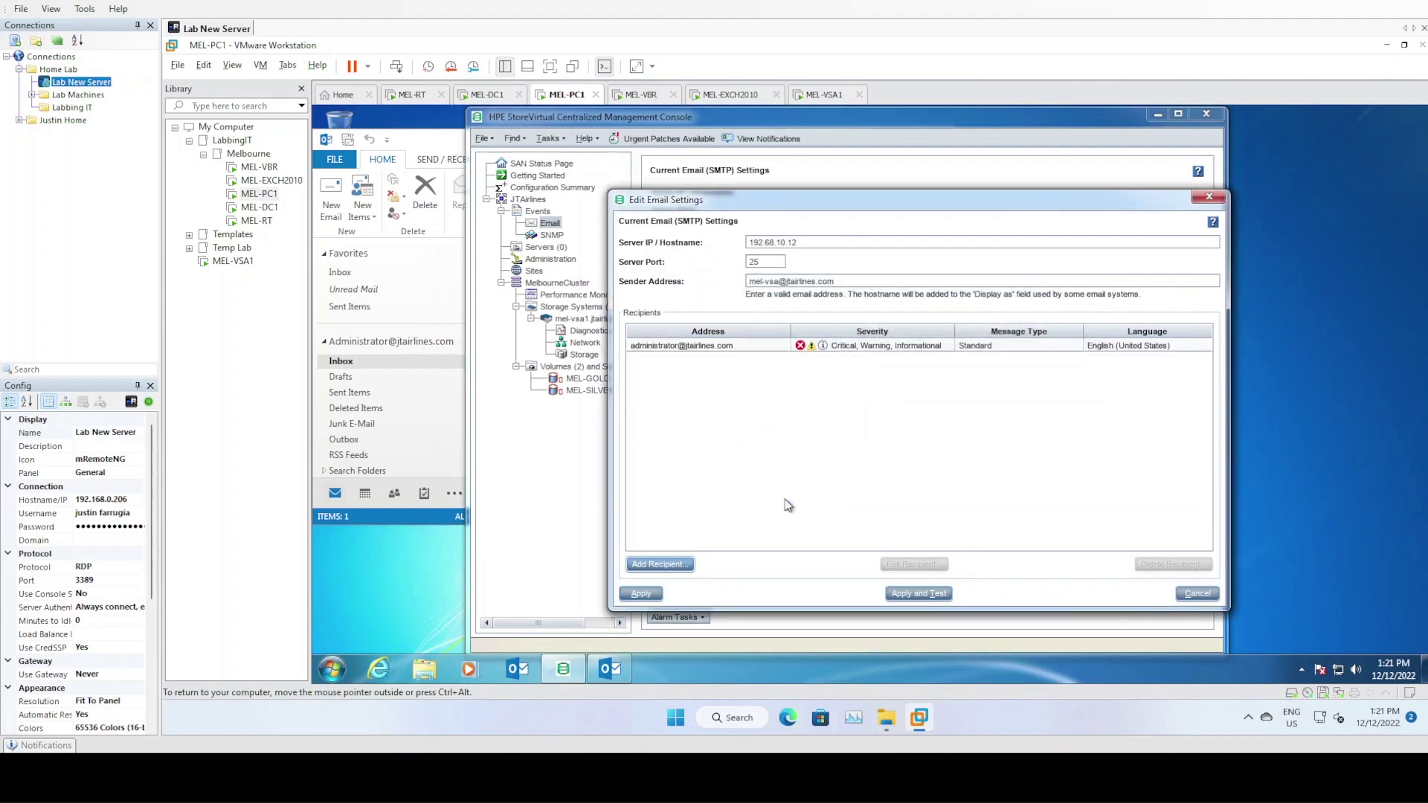
left_click(640, 593)
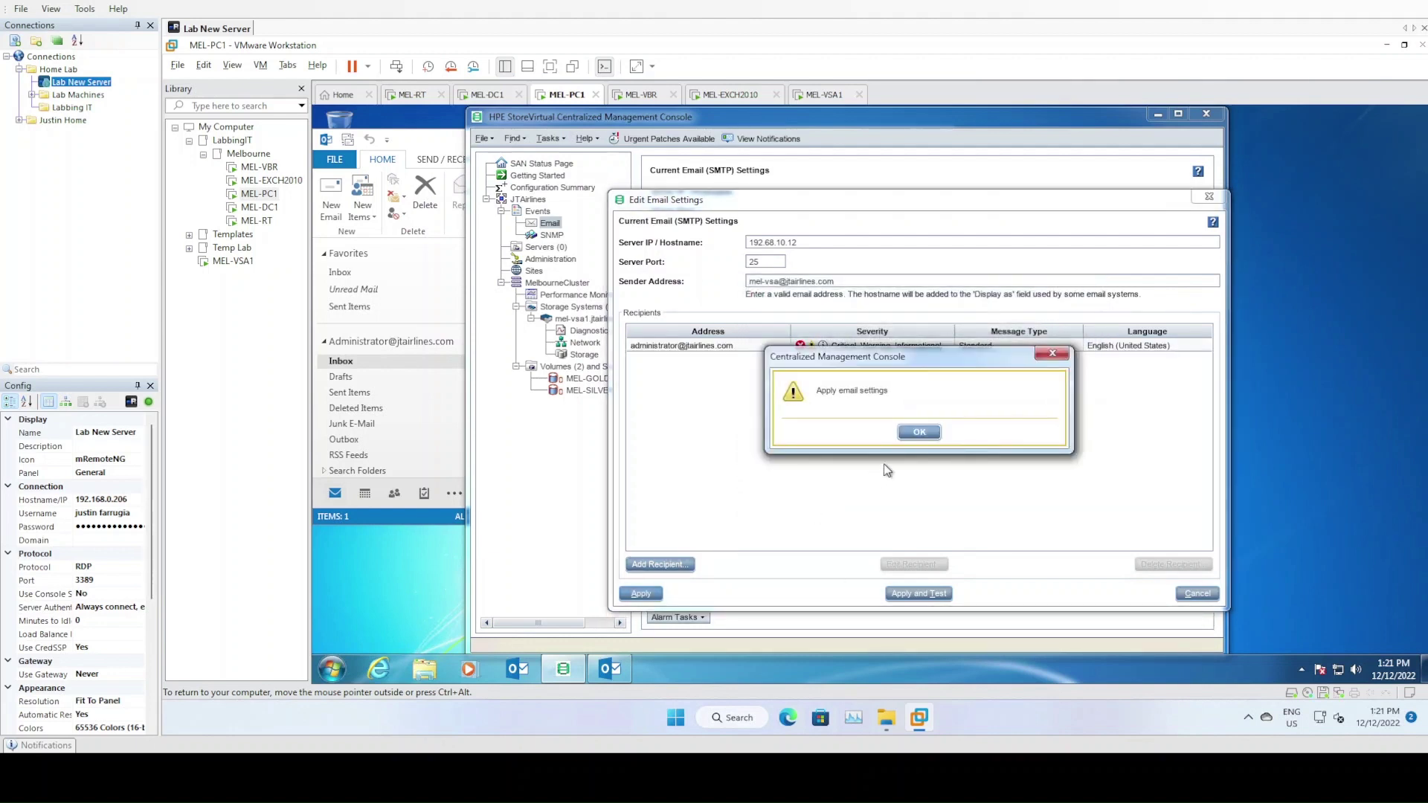
Replace the mistyped server with mail.jtairlines.com and apply the email settings
left_click(920, 438)
left_click_drag(812, 239, 729, 245)
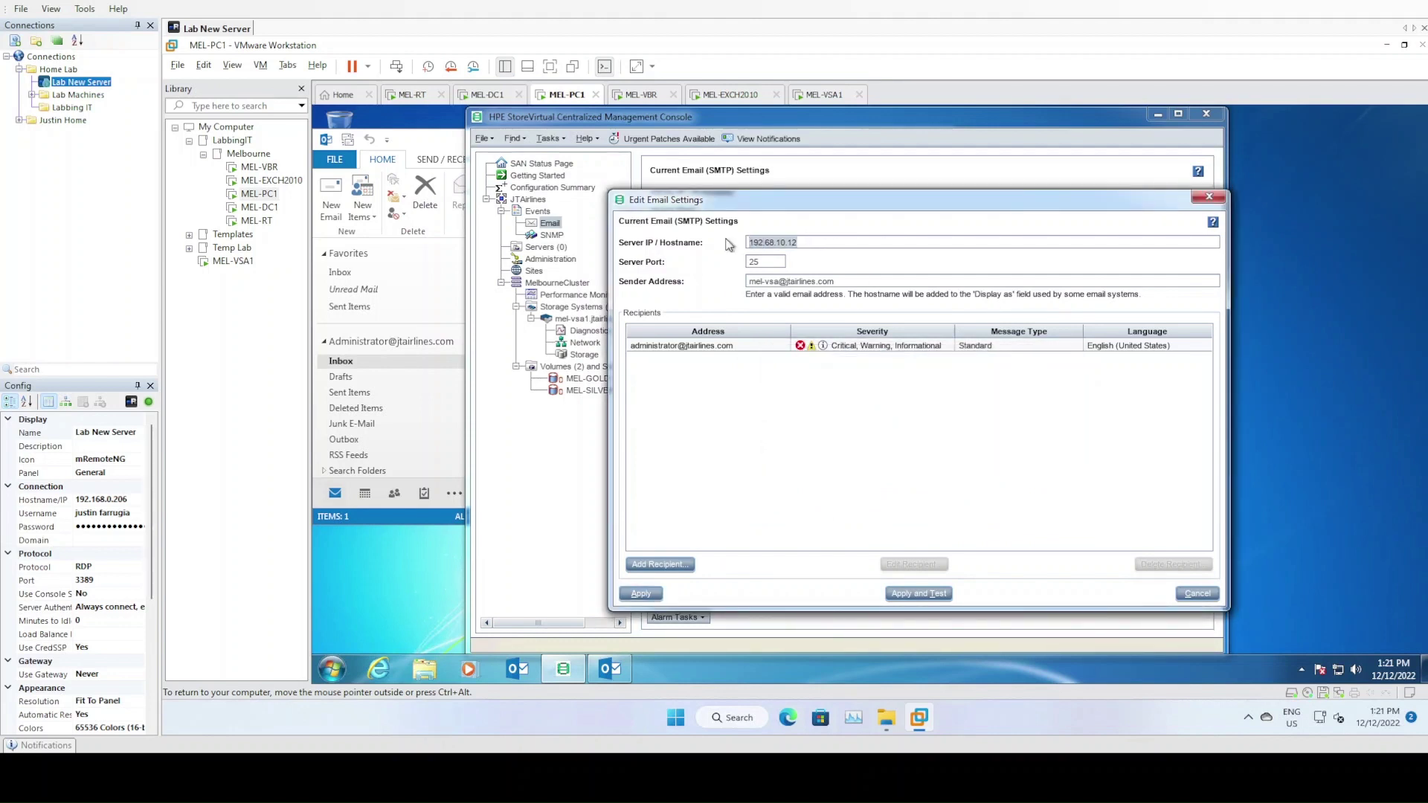
type("mail.jtairlines.com")
left_click(654, 599)
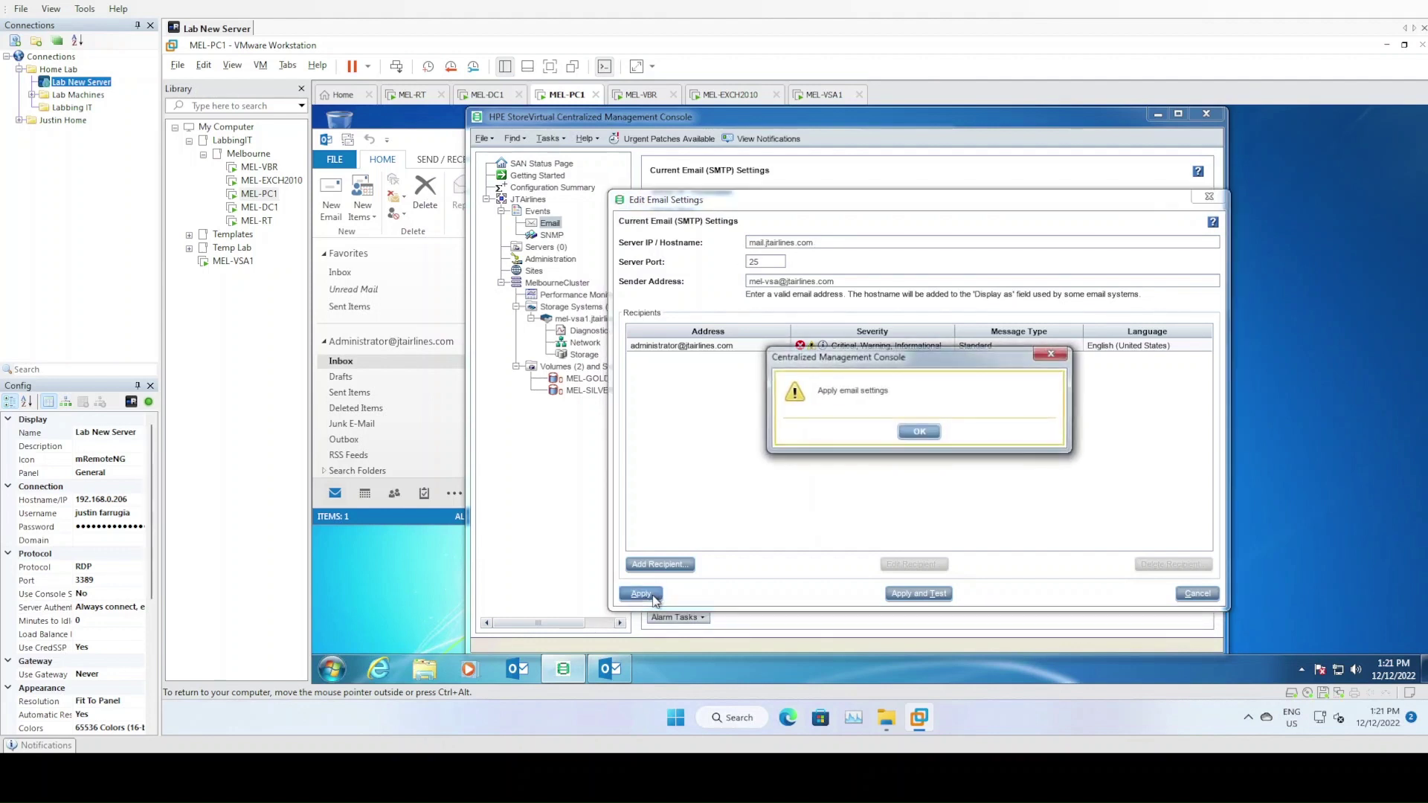
left_click(921, 437)
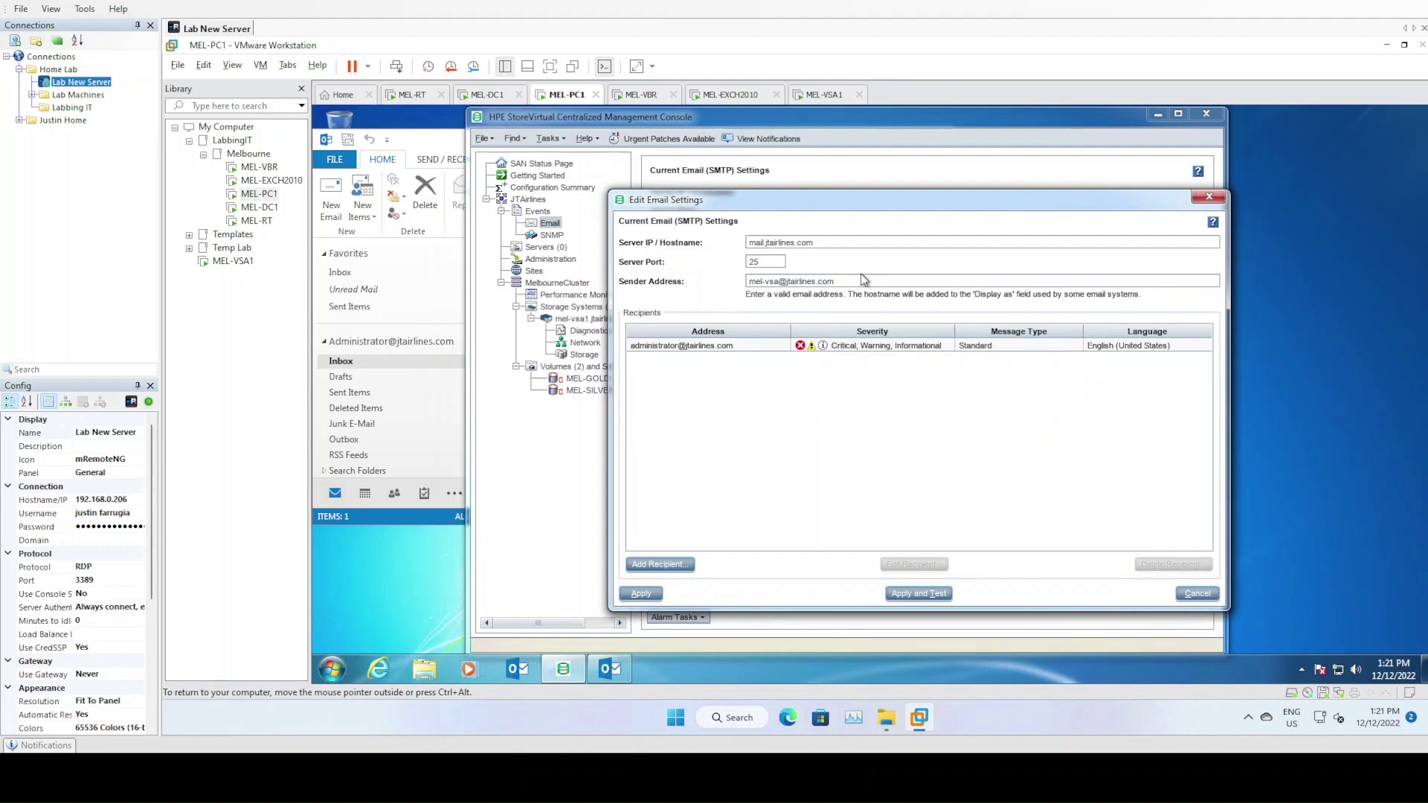
key("Return")
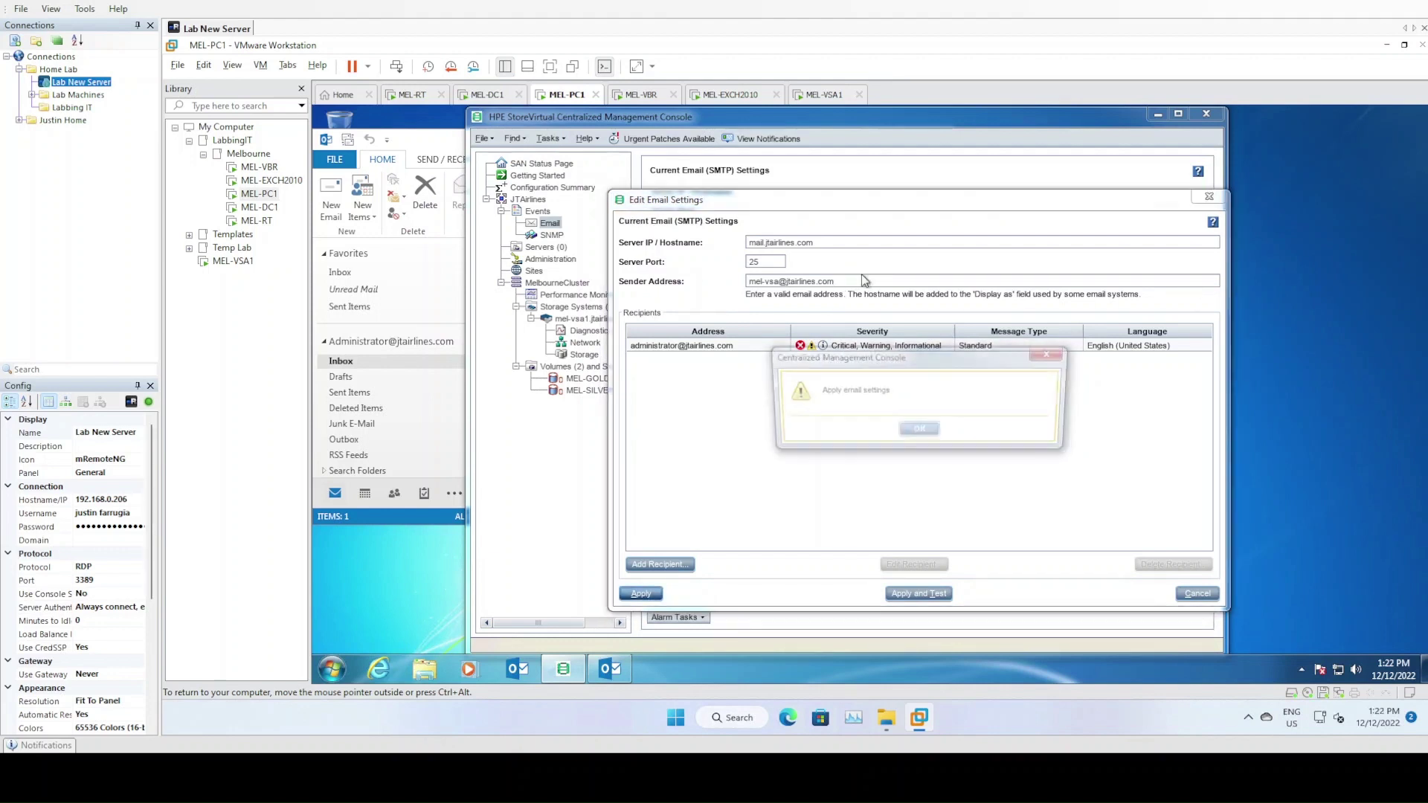
left_click(921, 431)
Re-apply and test the settings with the administrator recipient, then close the email editor
left_click(833, 243)
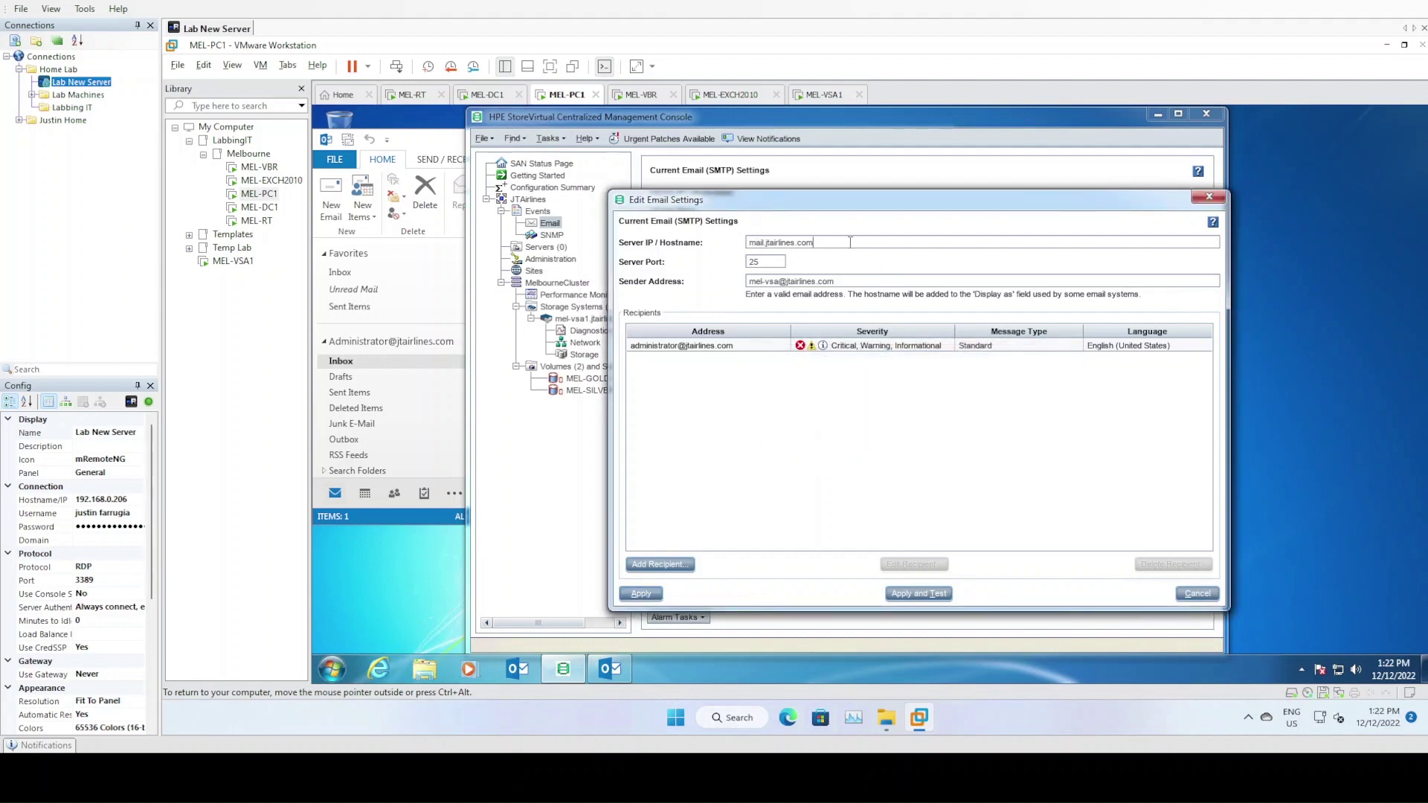
key("Return")
left_click(919, 432)
left_click(915, 346)
left_click(921, 594)
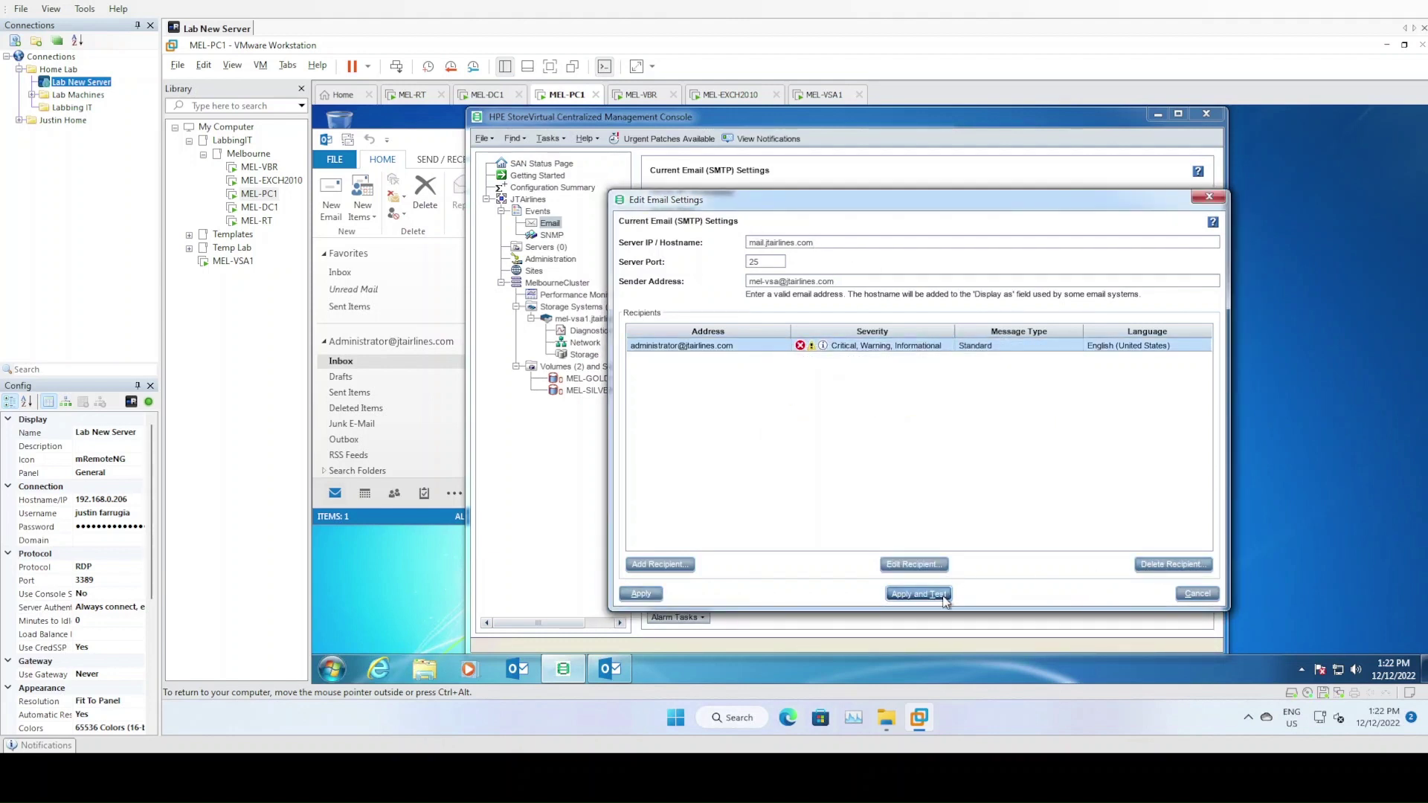
left_click(919, 433)
left_click(641, 594)
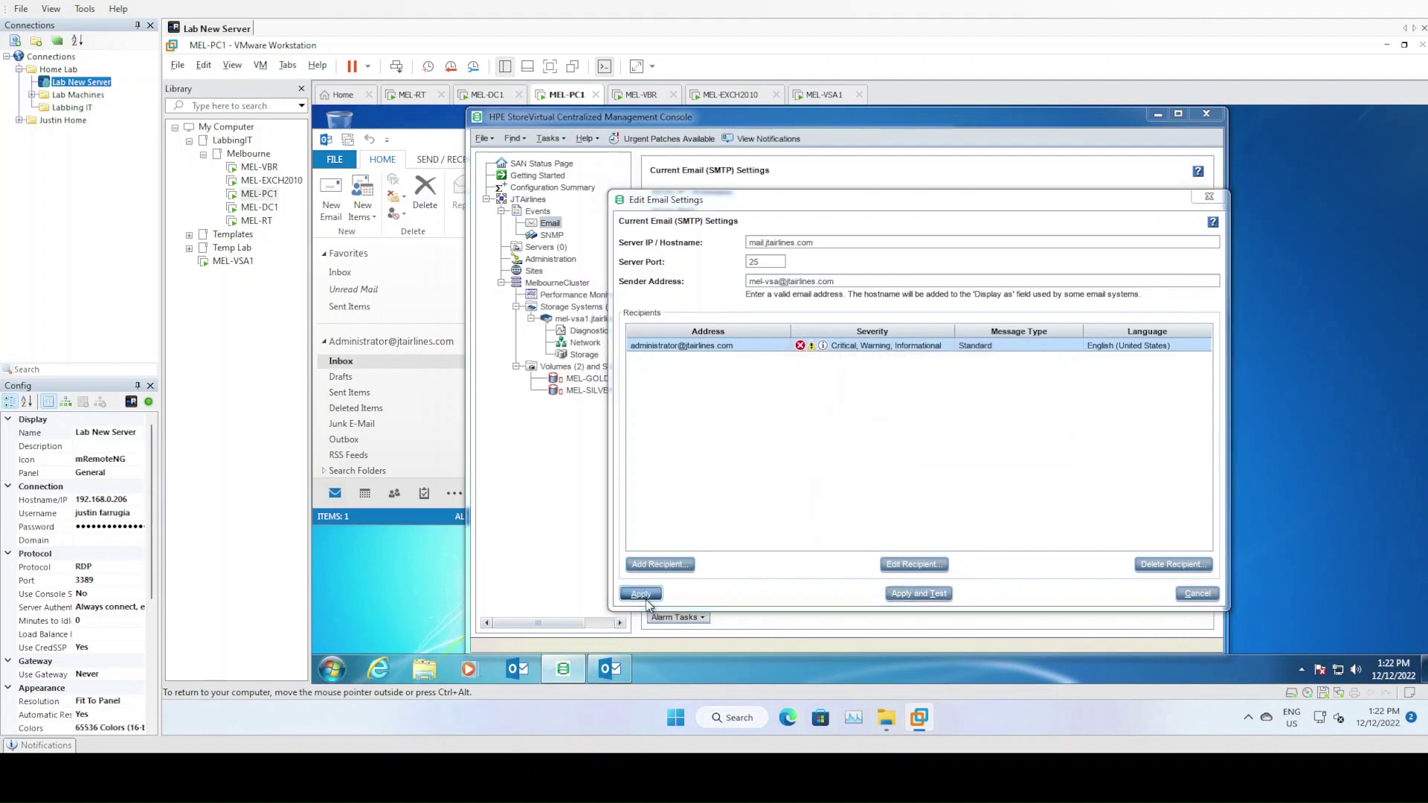
left_click(920, 435)
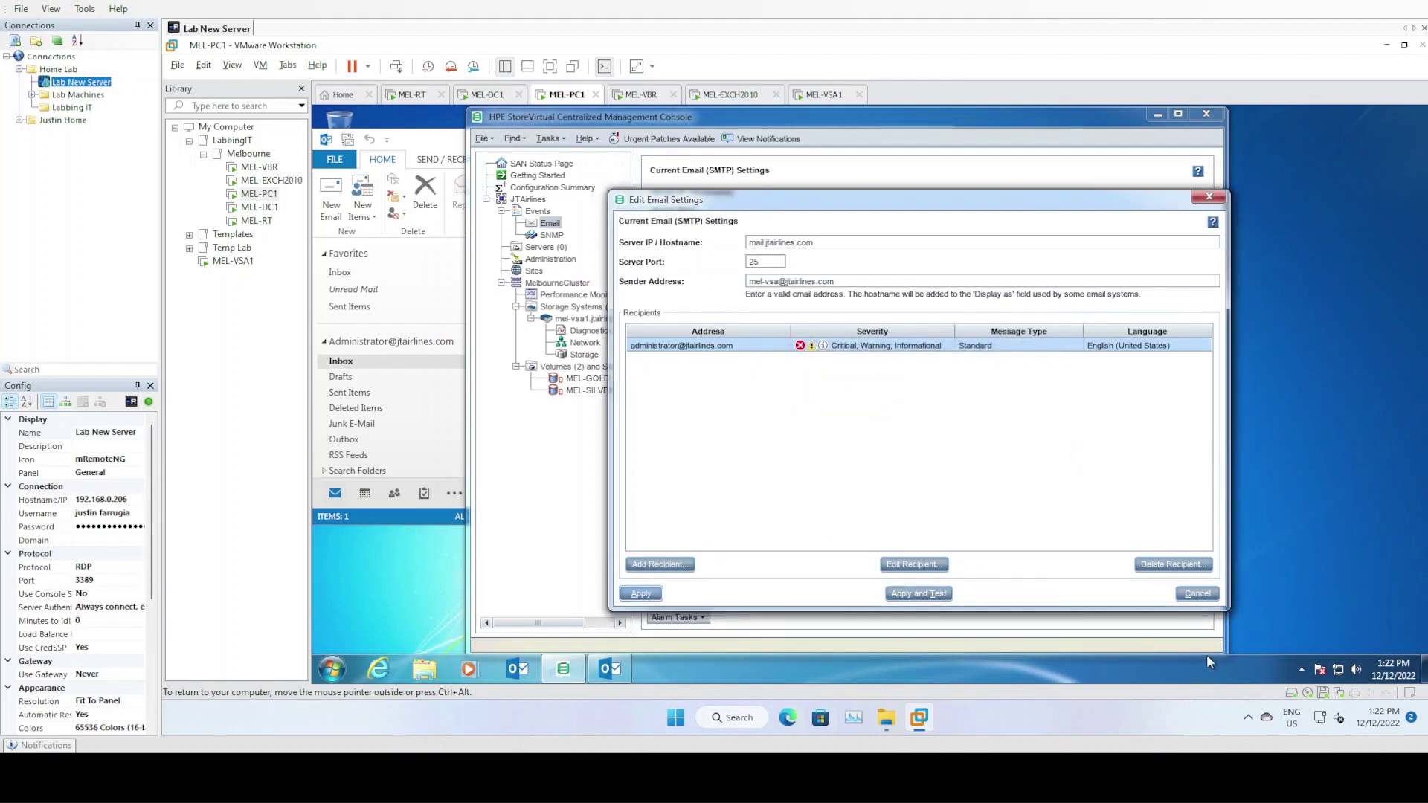
left_click(1198, 593)
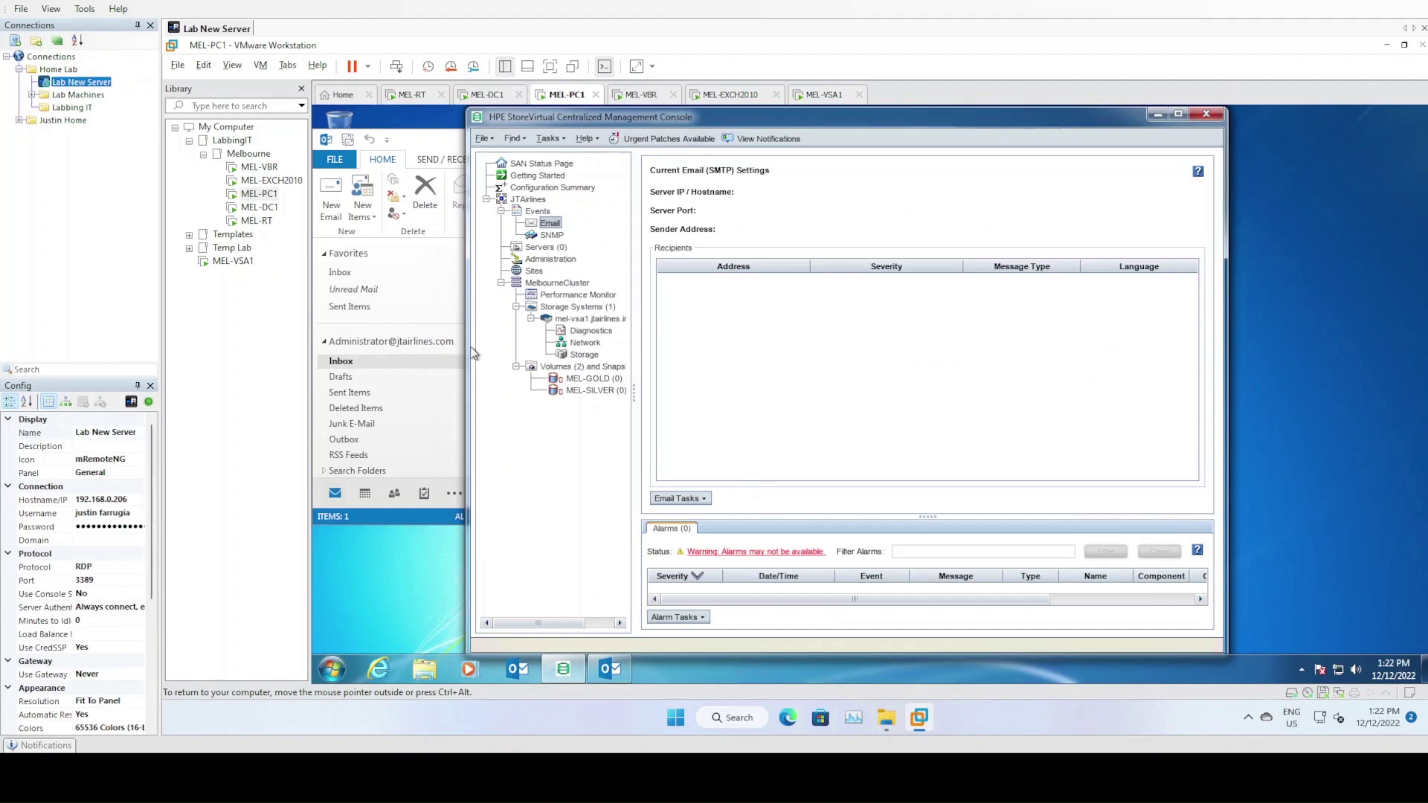
Close the StoreVirtual console, move Outlook aside, and relaunch the console from its desktop shortcut
left_click(1207, 114)
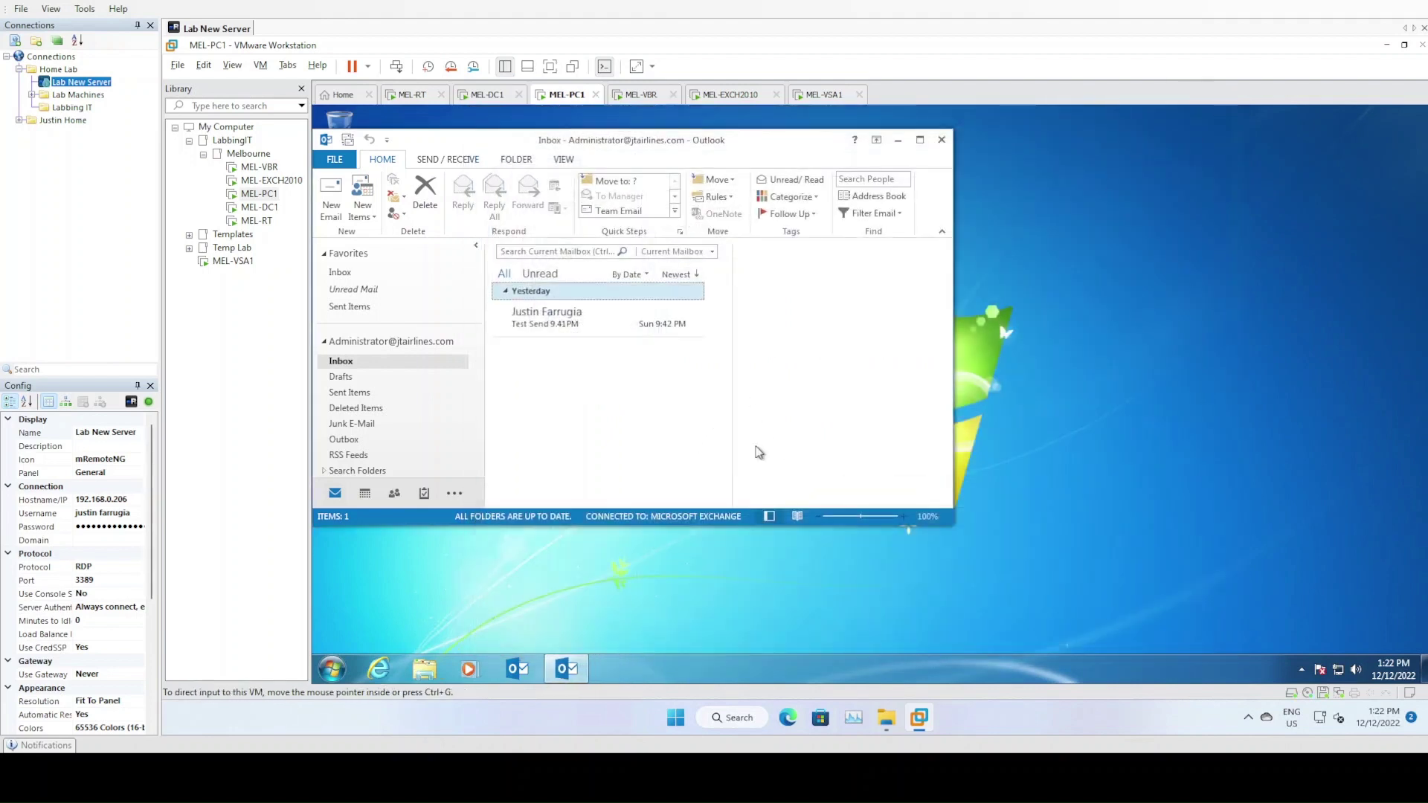
left_click(544, 123)
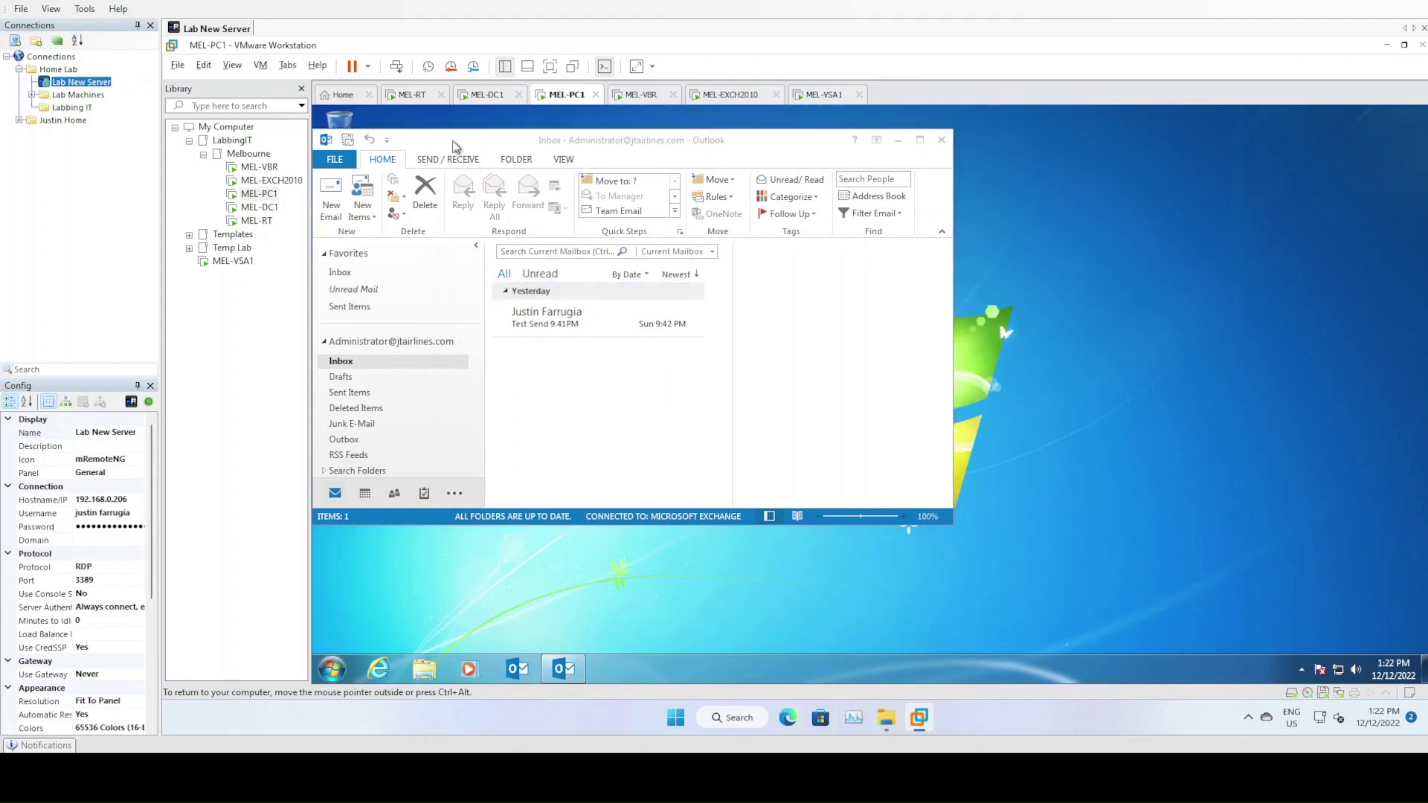
left_click_drag(447, 118, 758, 158)
left_click_drag(611, 142, 891, 178)
left_click(327, 294)
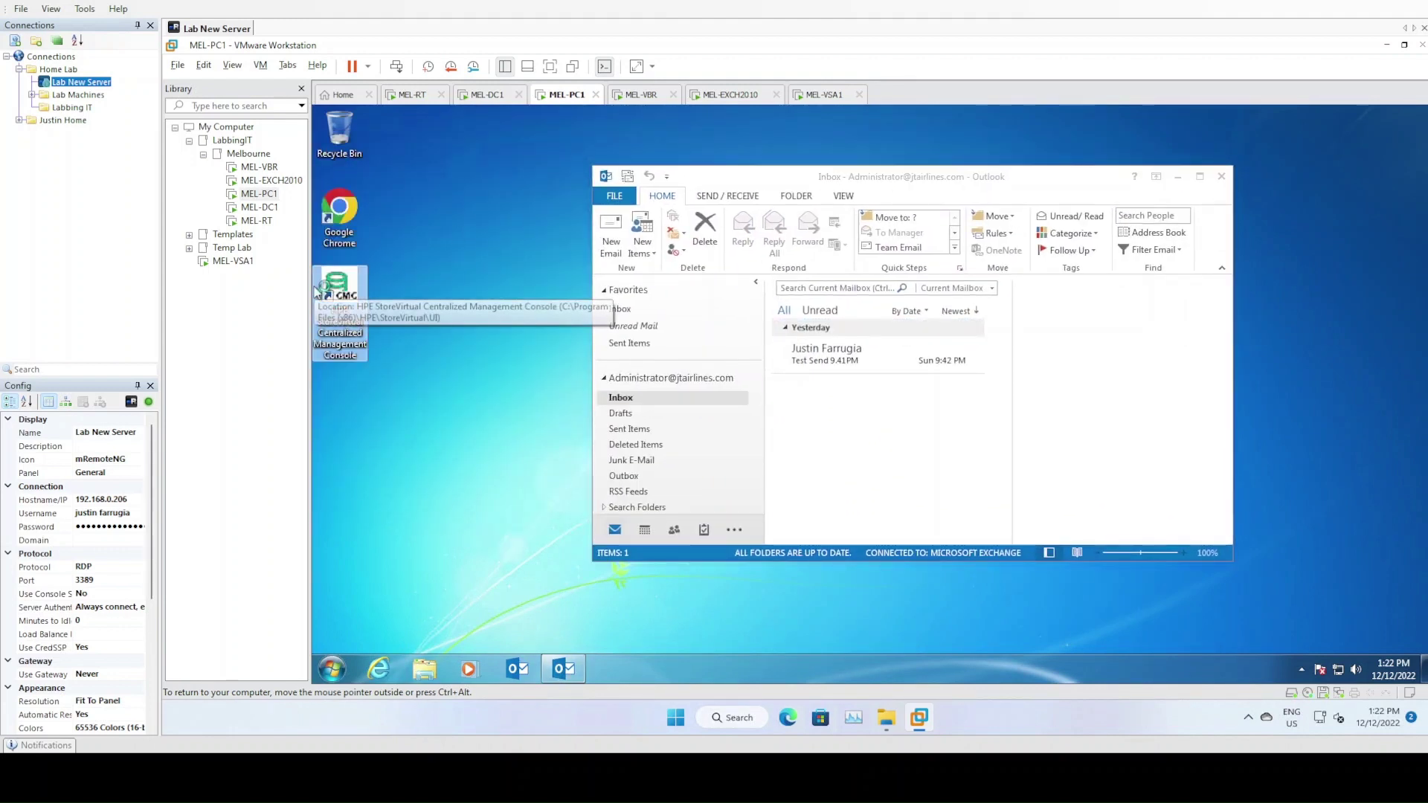
double_click(327, 293)
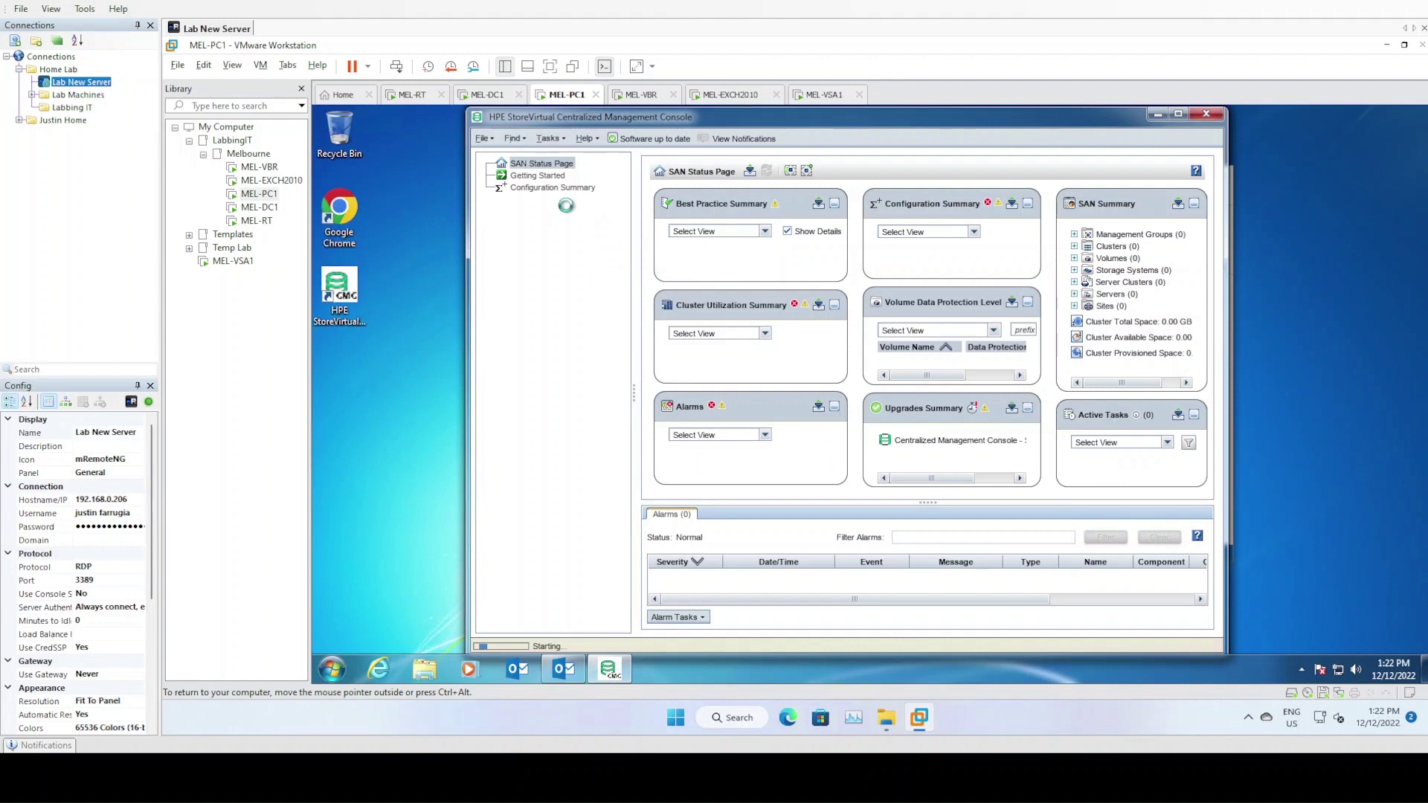
Log in to the JTAirlines management group with the administrator credentials and load its contents
left_click(527, 200)
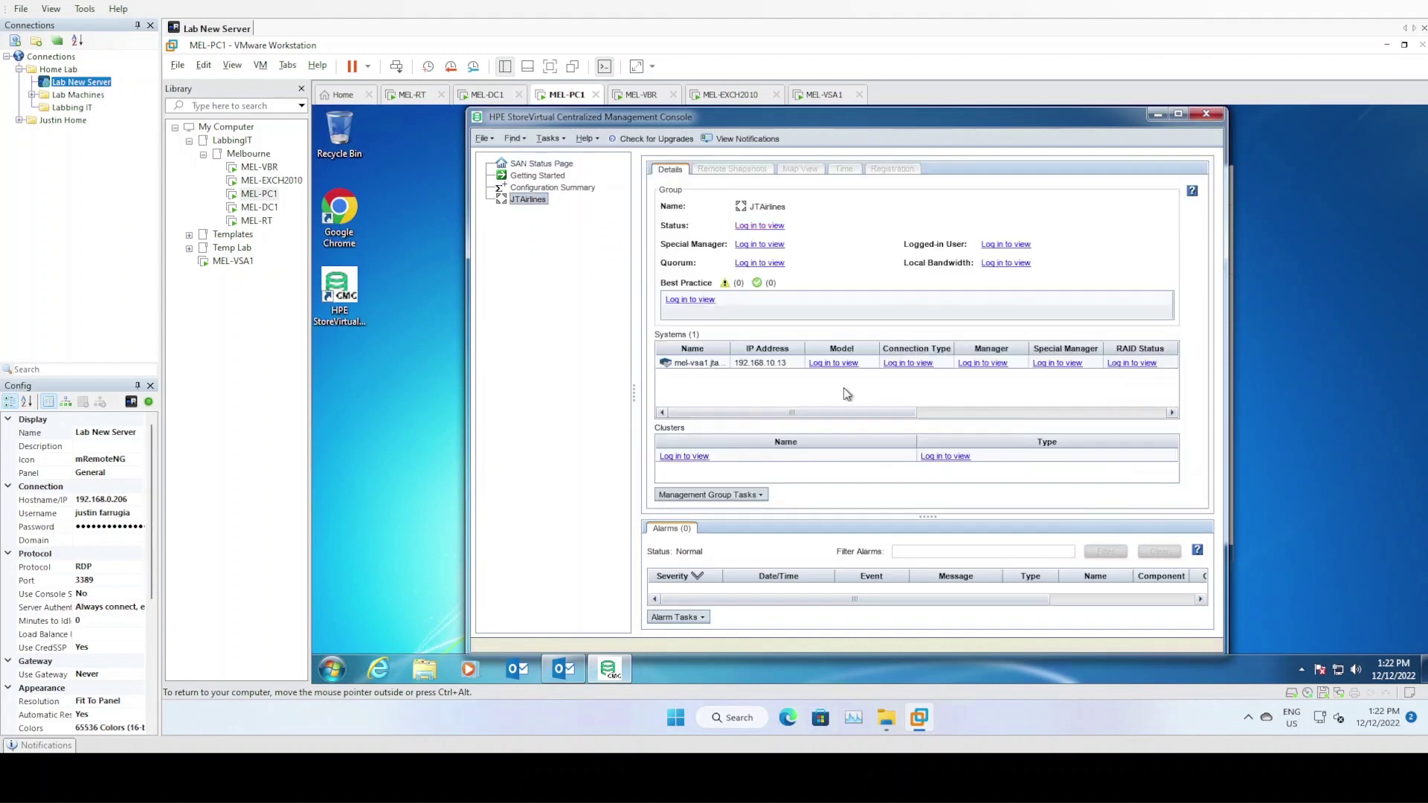
left_click(759, 226)
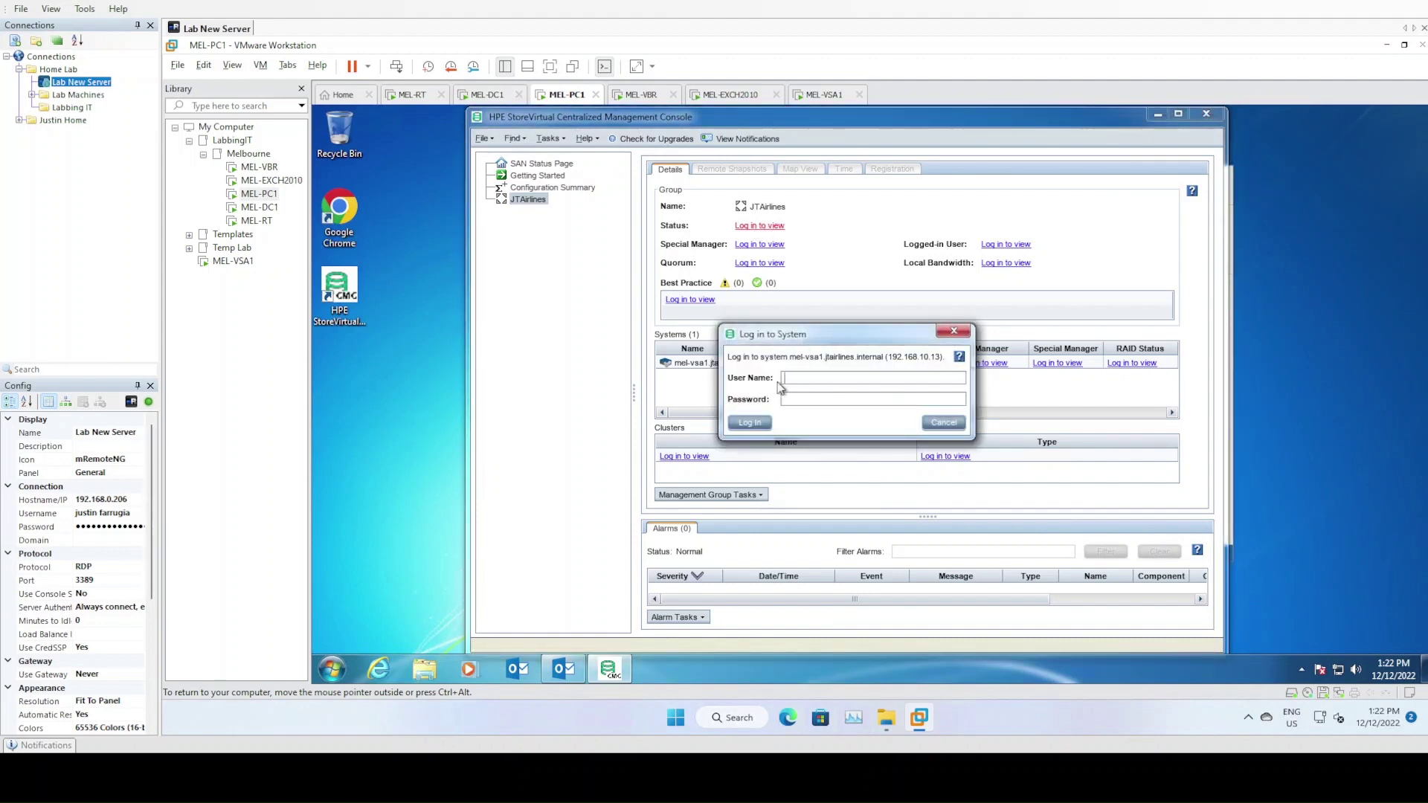
type("Admin")
type("******")
type("**")
key("Return")
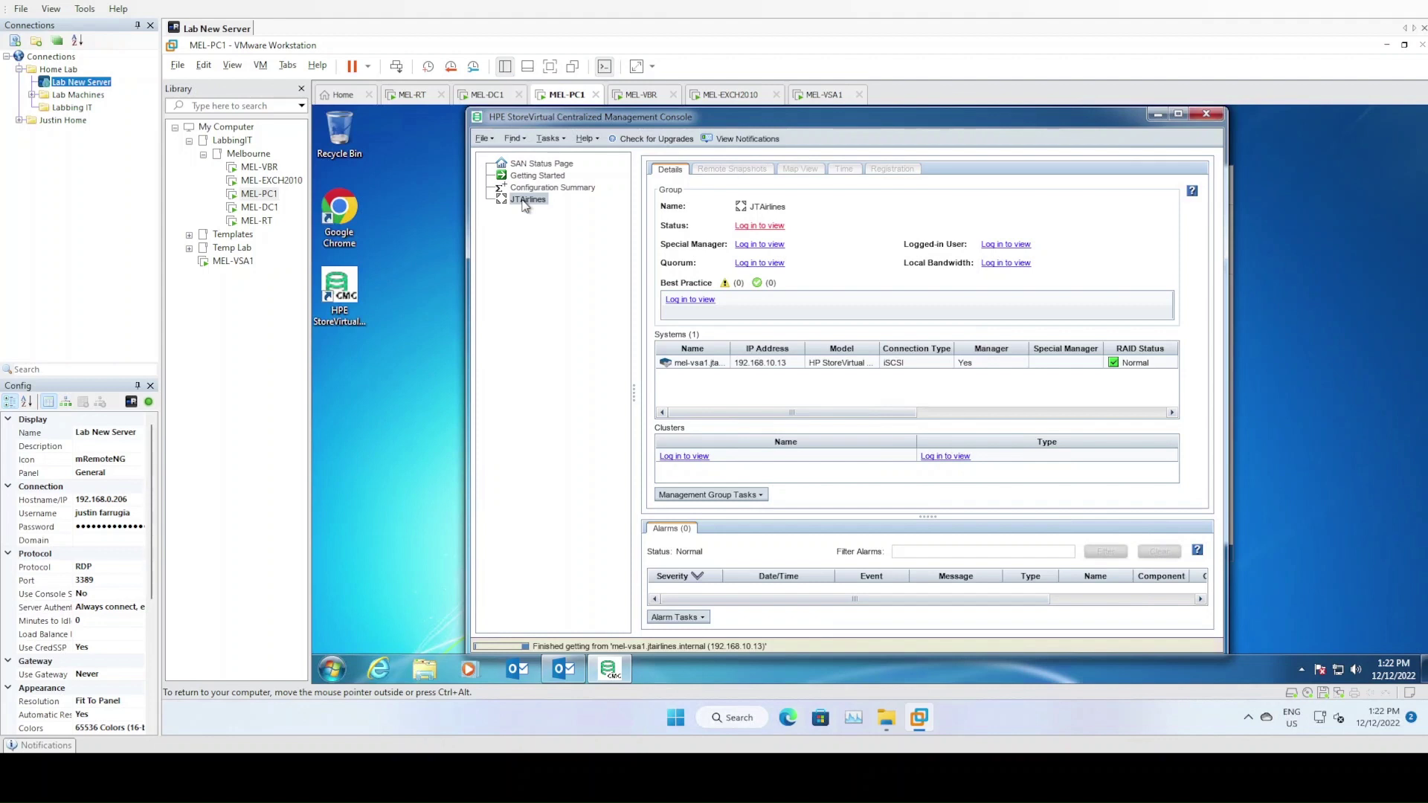
double_click(526, 200)
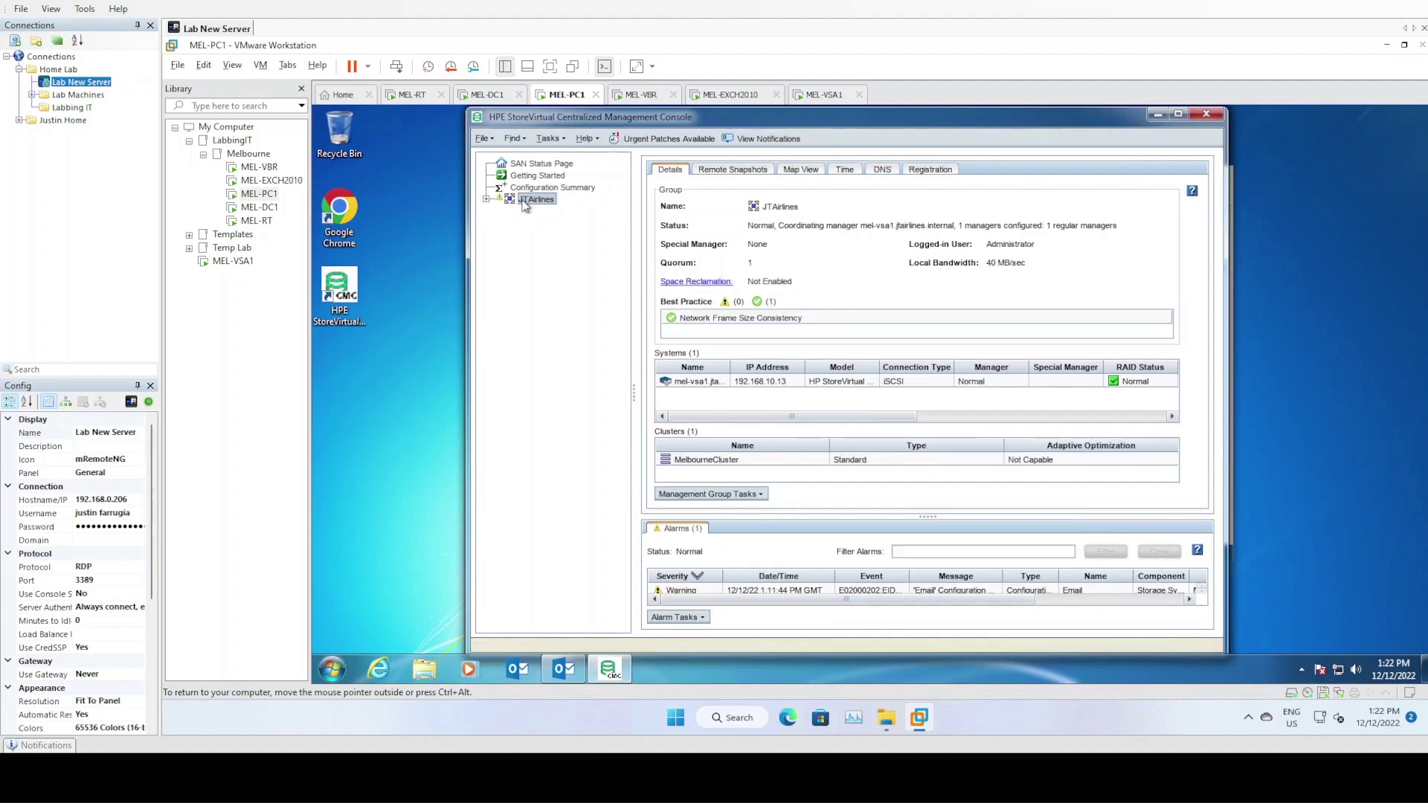
Dismiss the licence notice and expand MelbourneCluster to show mel-vsa1, MEL-GOLD and MEL-SILVER
left_click(524, 587)
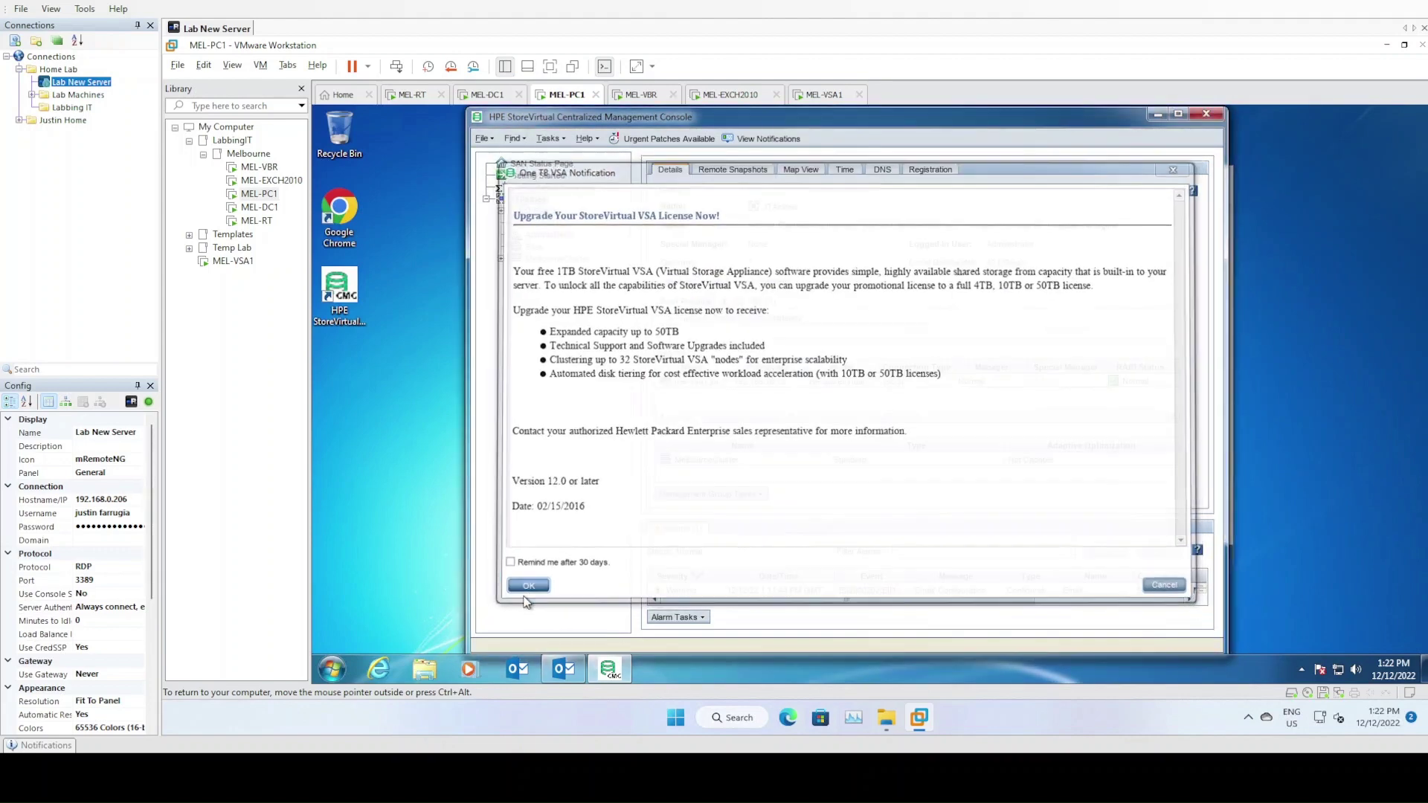
left_click(534, 261)
left_click(501, 259)
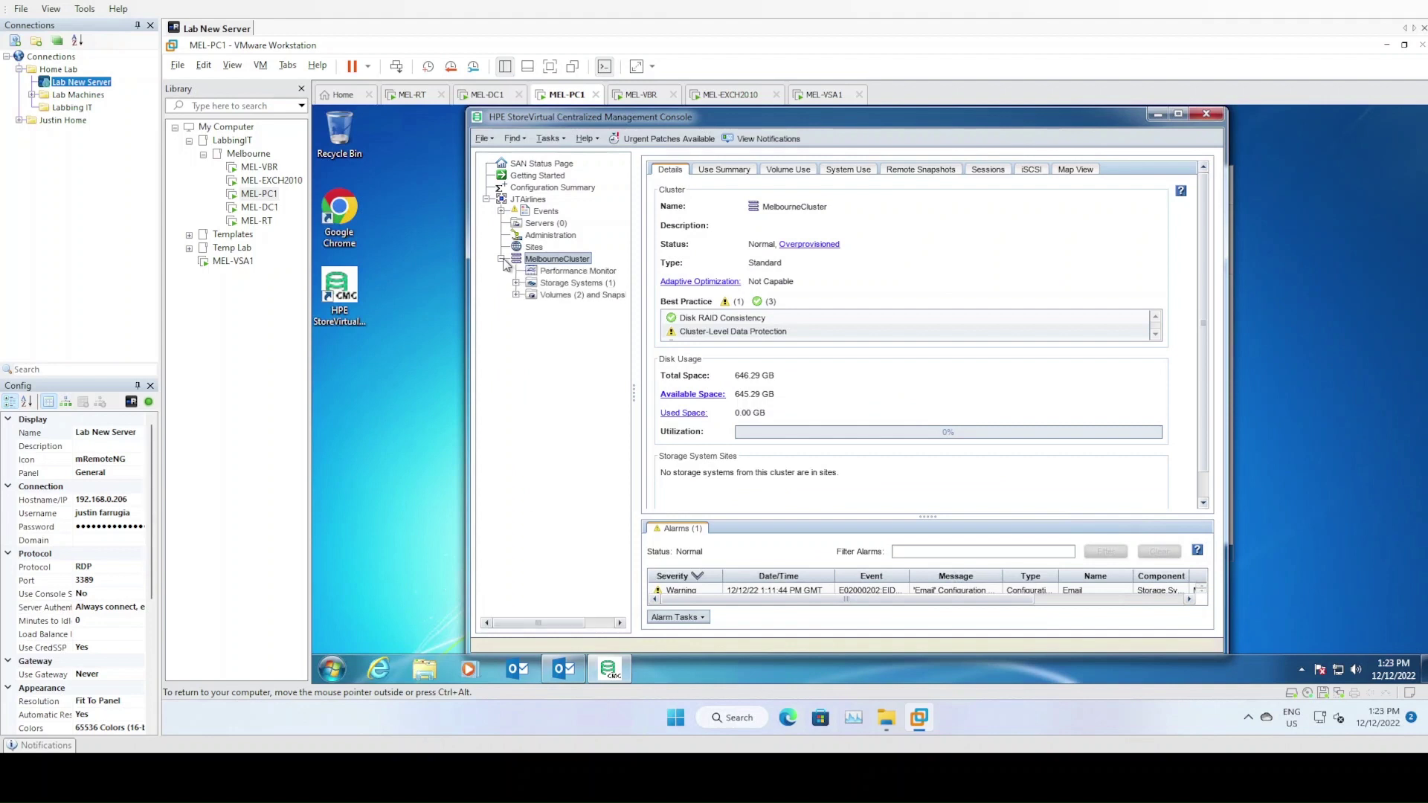
left_click(574, 286)
left_click(517, 284)
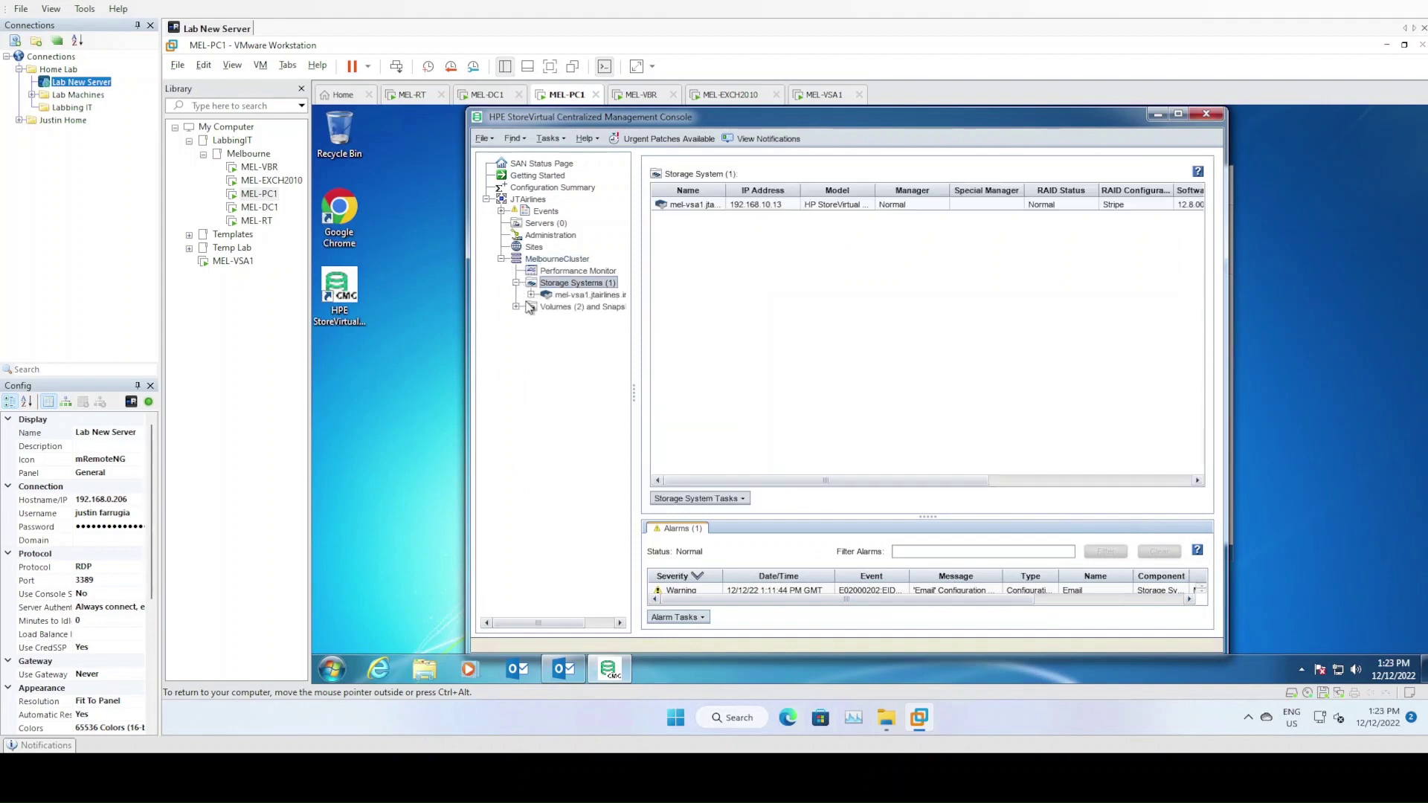
left_click(531, 295)
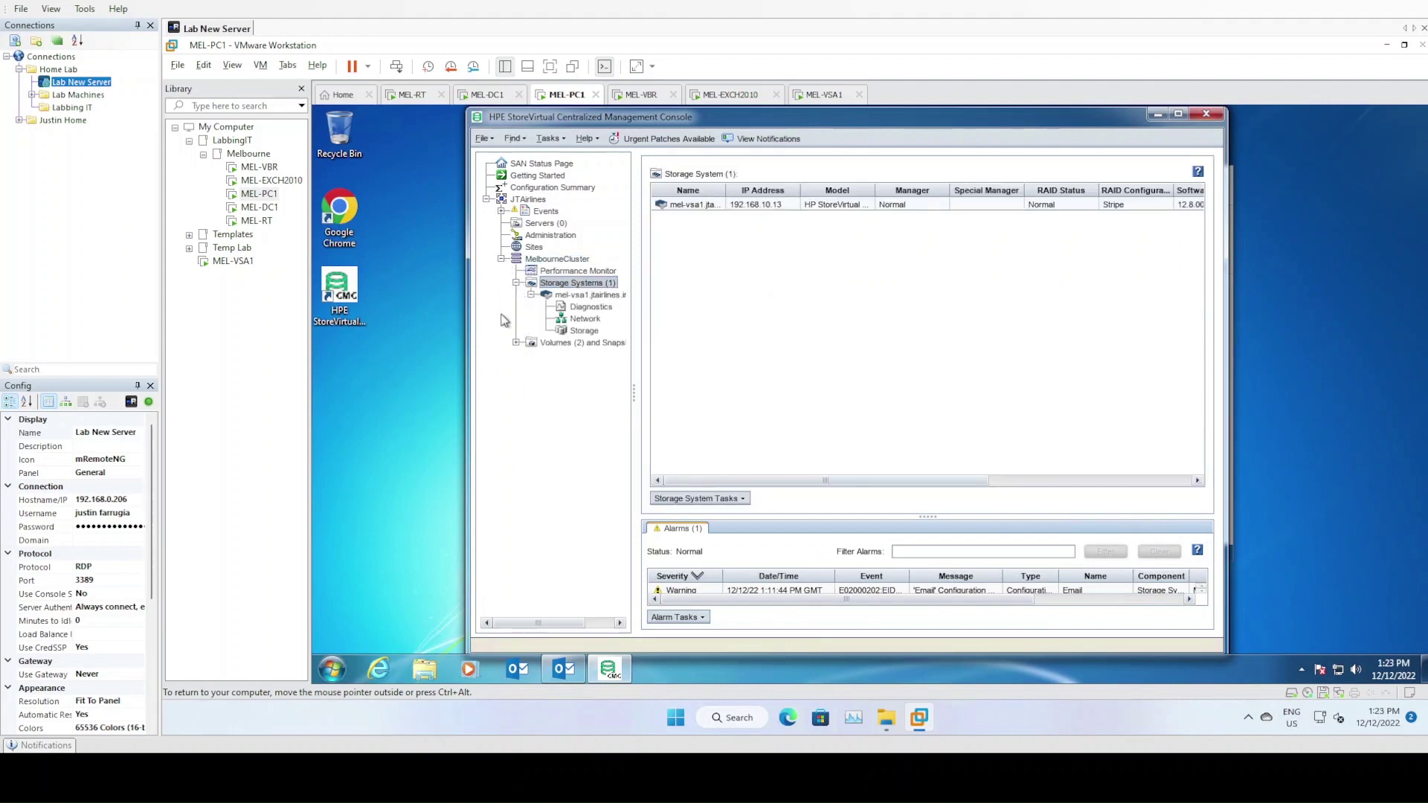
left_click(516, 343)
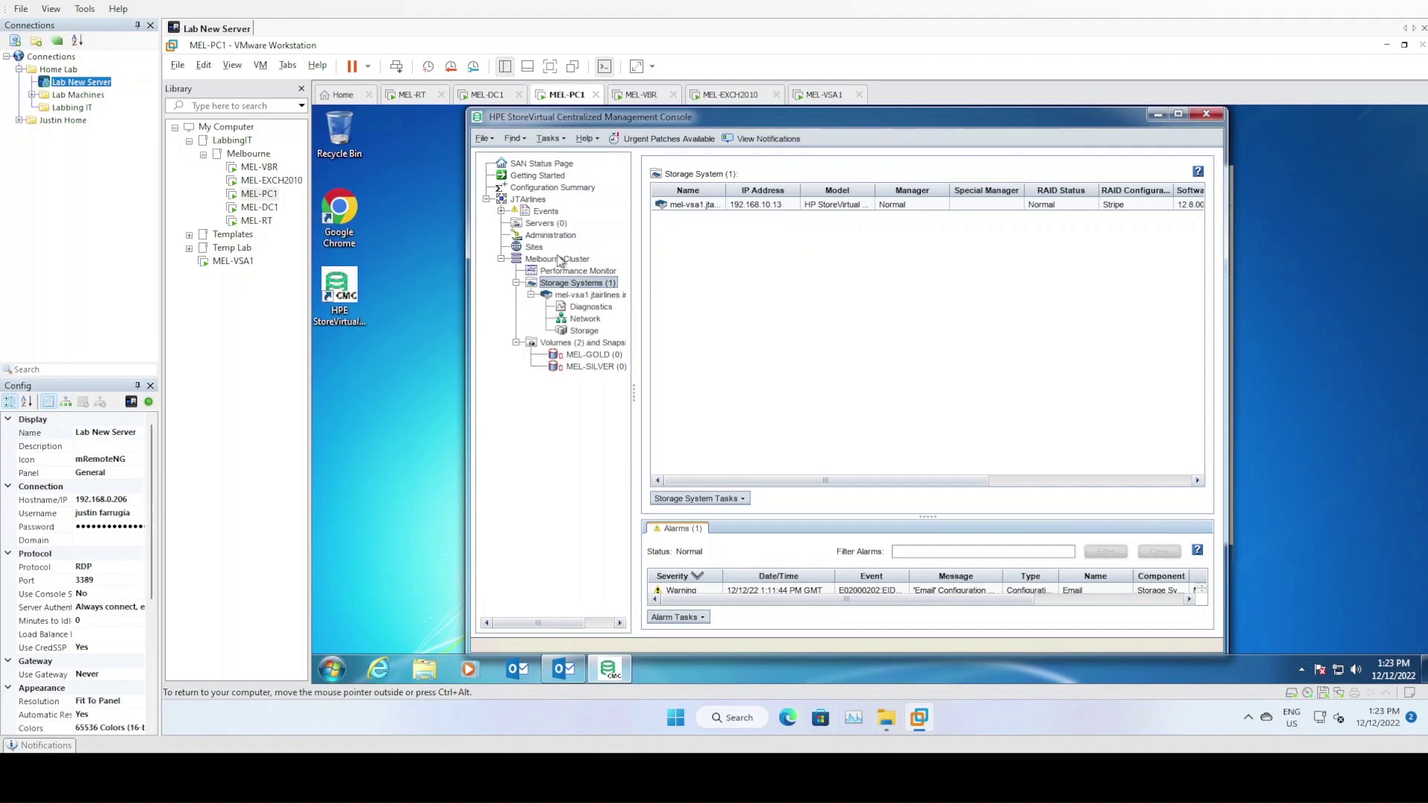
Browse Administration and Servers, then expand Events and open Edit Email Settings for Email
left_click(538, 235)
right_click(545, 235)
left_click(540, 223)
right_click(543, 227)
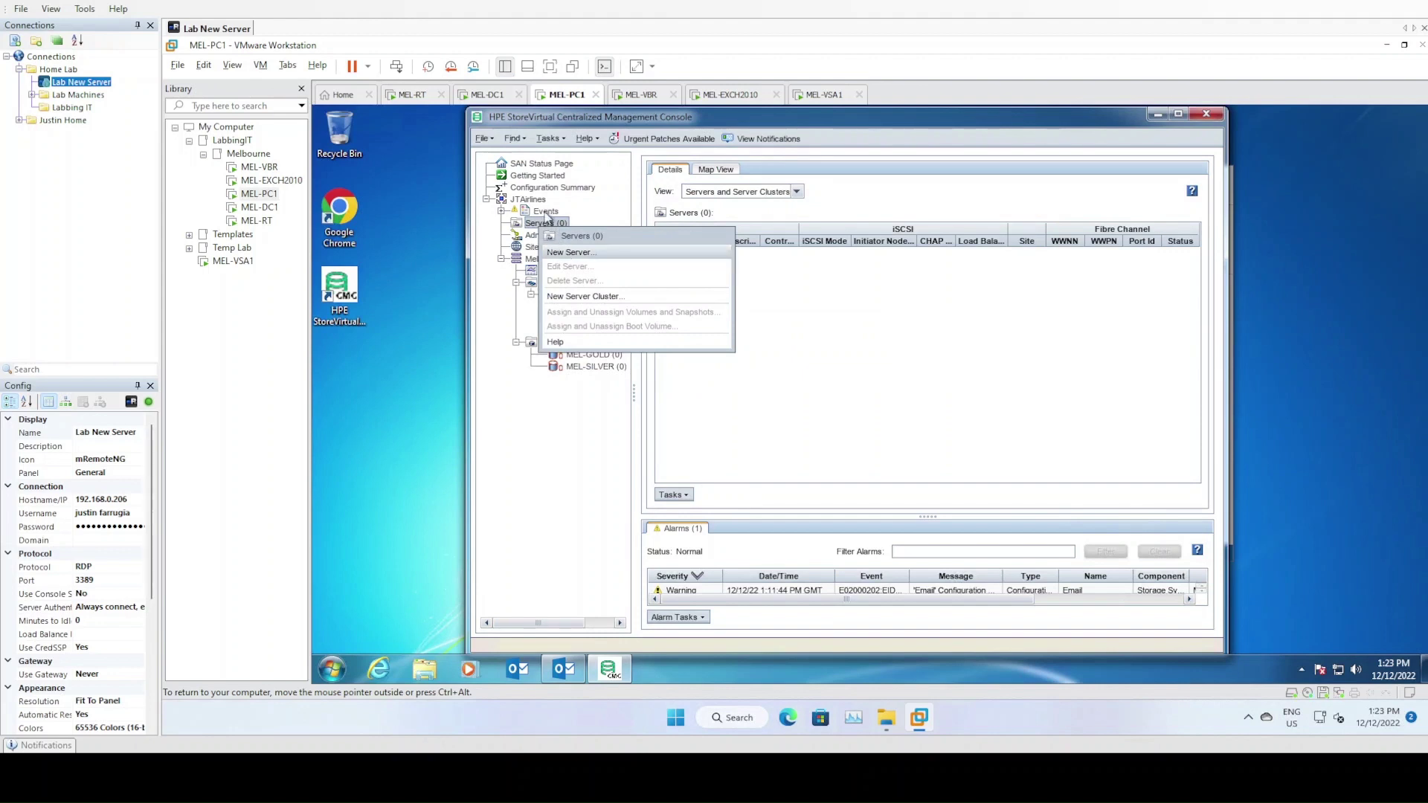
left_click(542, 211)
left_click(501, 211)
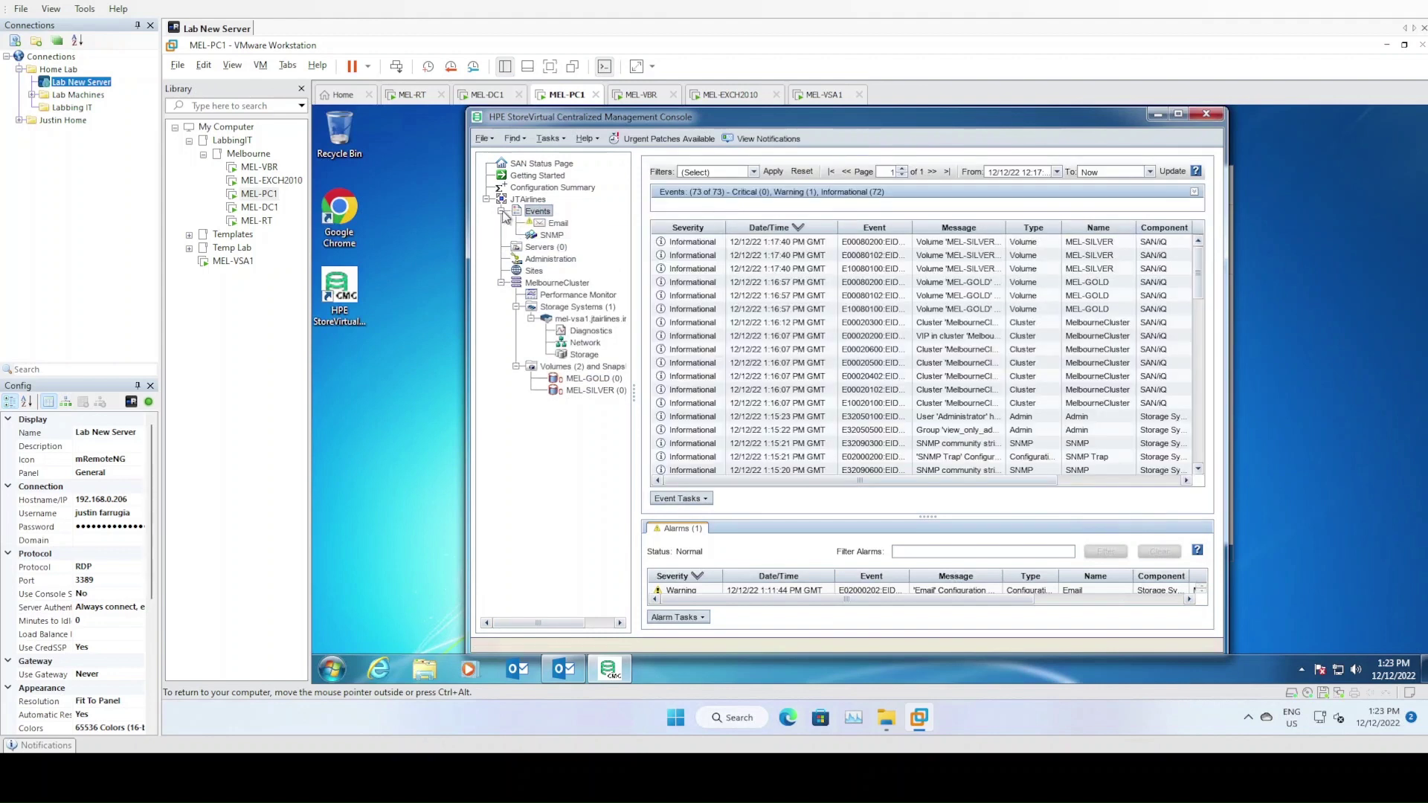
left_click(558, 223)
right_click(566, 229)
left_click(602, 255)
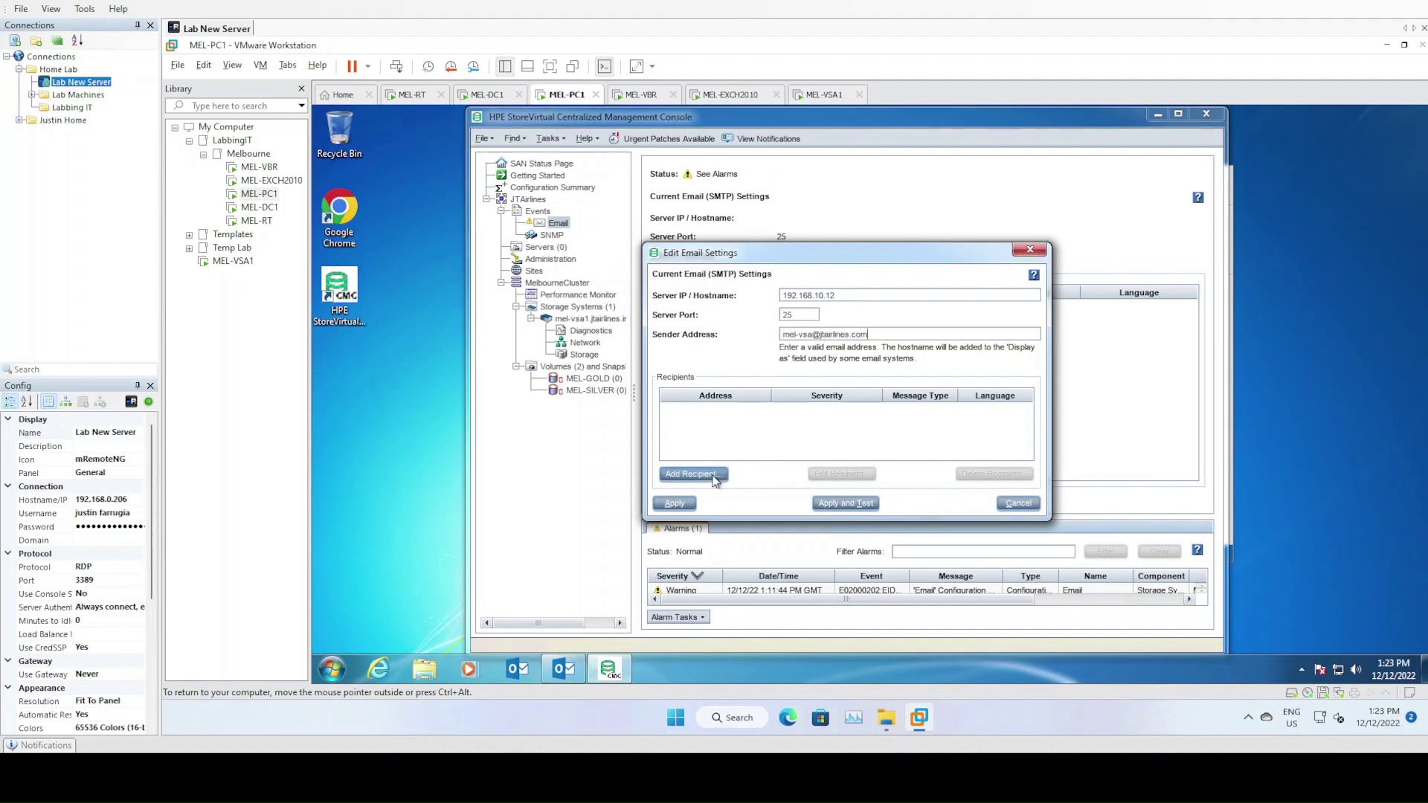
Add the administrator recipient with Critical, Warning and Informational severities
left_click(694, 474)
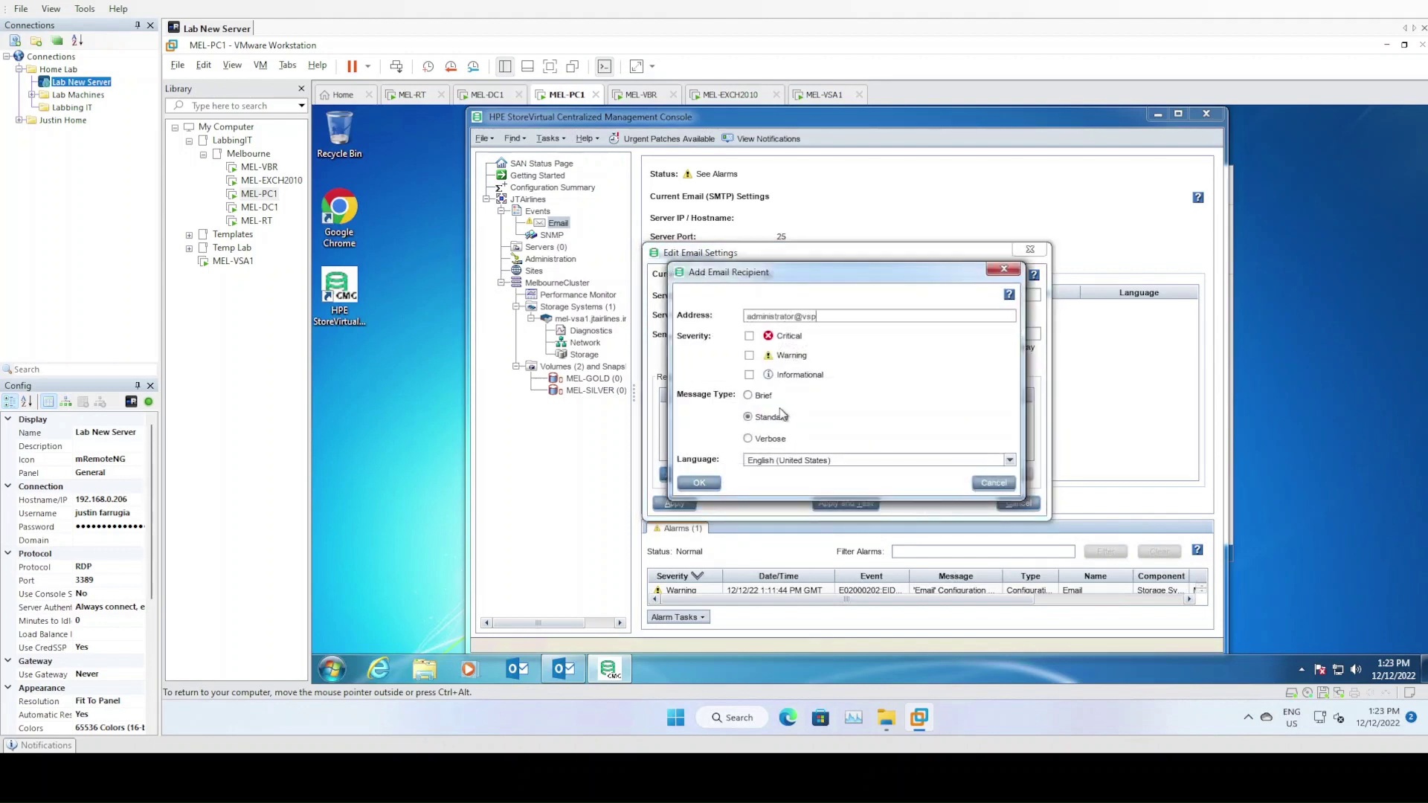
key("BackSpace")
key("BackSpace")
key("BackSpace")
key("BackSpace")
key("space")
key("Tab")
key("space")
key("Tab")
key("space")
left_click(712, 488)
Apply the email settings and send a test email, which reports success
left_click(843, 503)
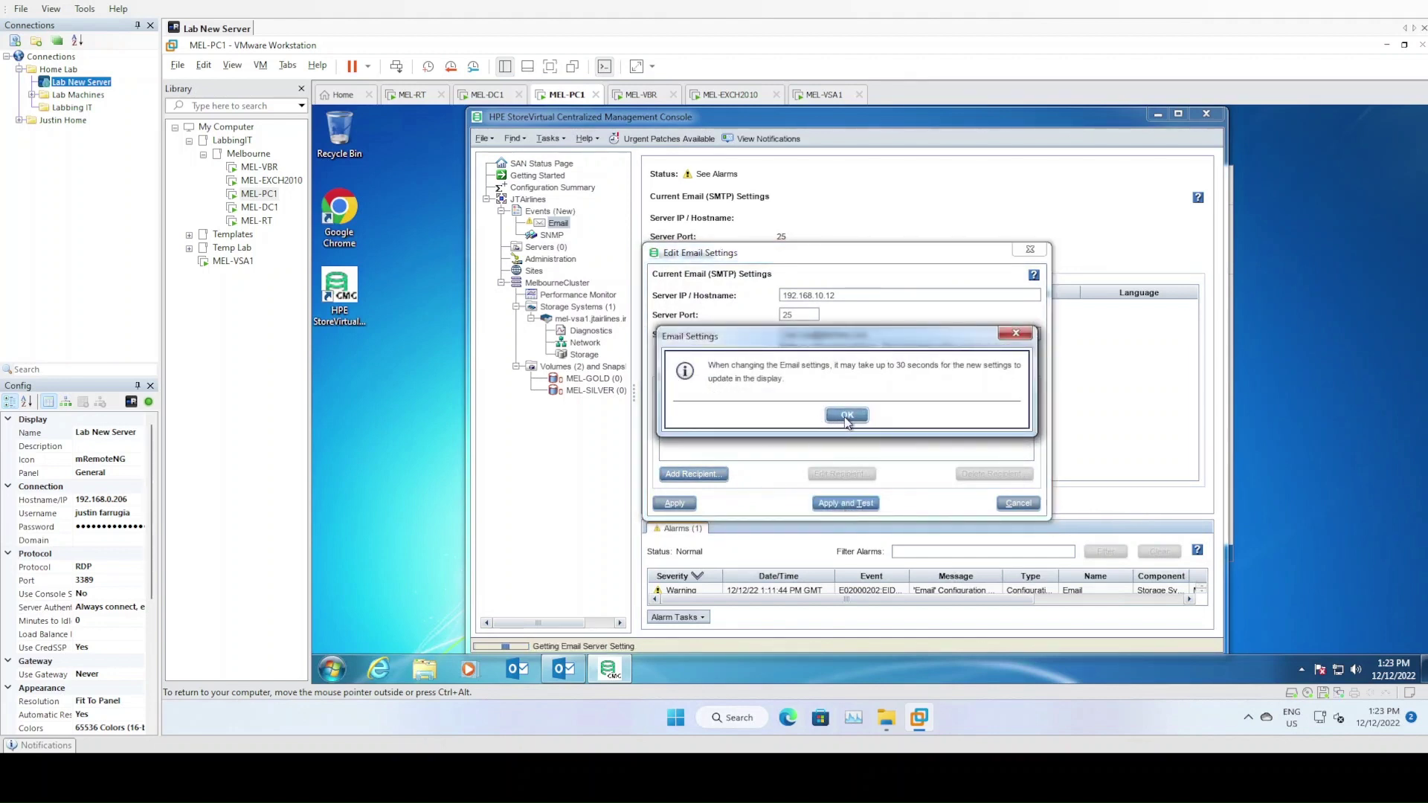
left_click(846, 416)
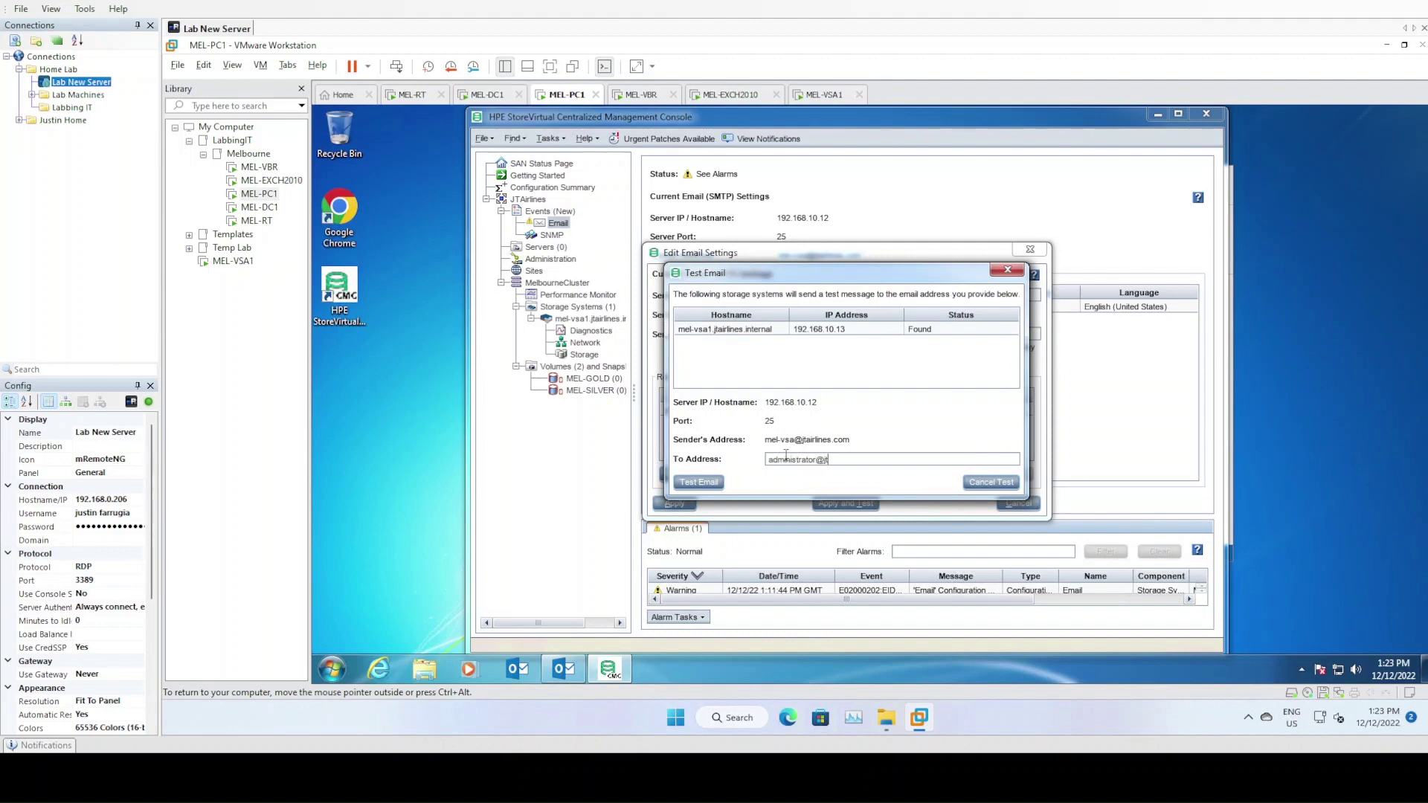
left_click(708, 482)
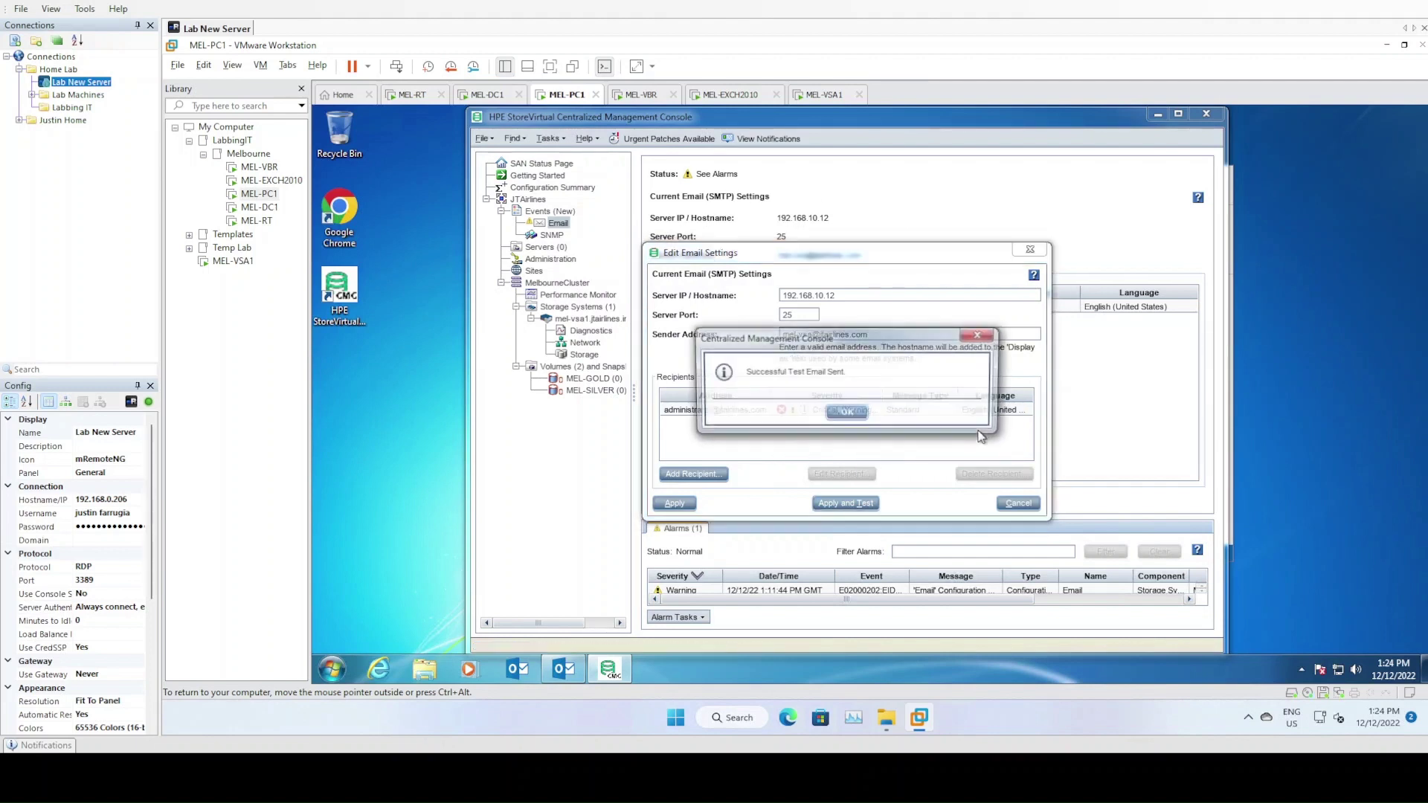
left_click(564, 669)
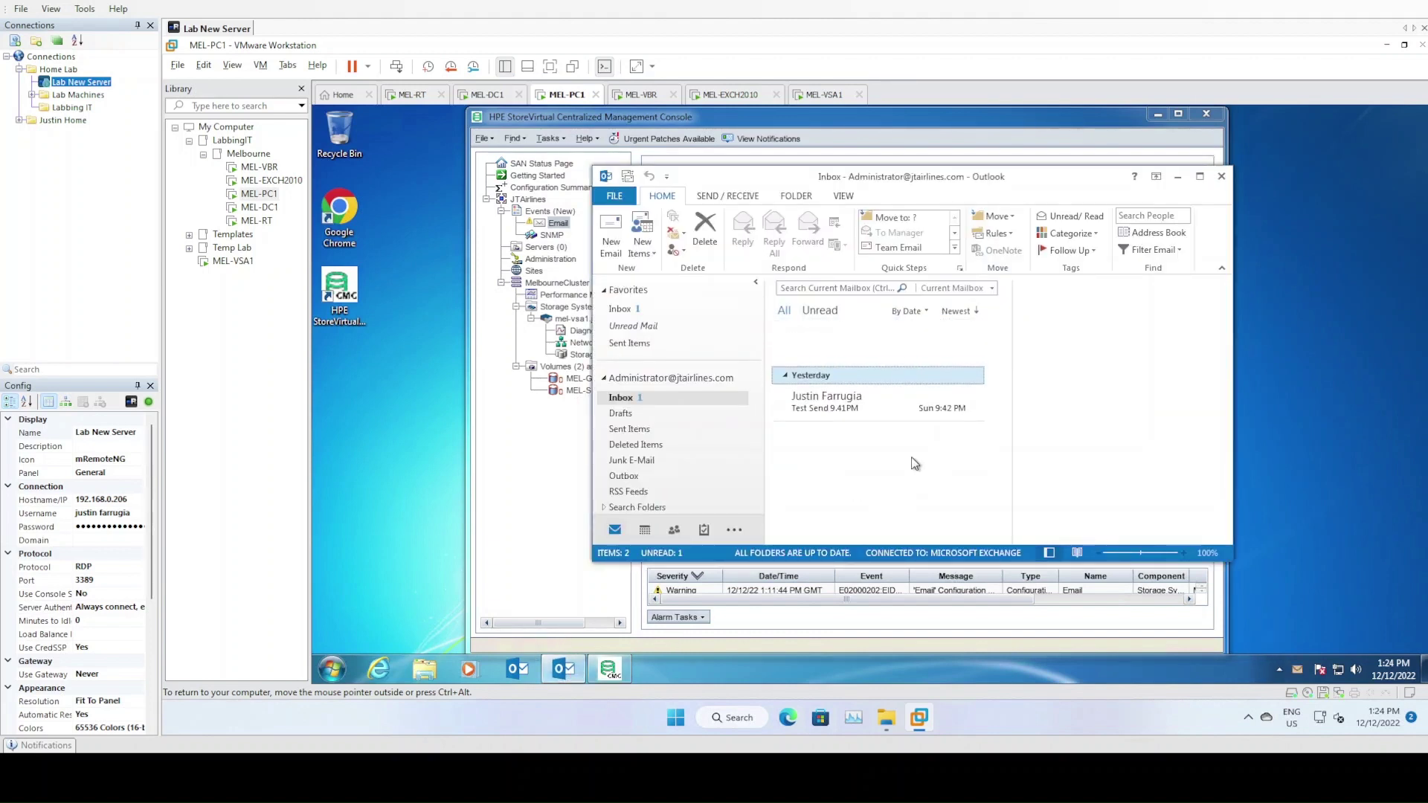
Read the Test SMTP and RAID notification emails in Outlook, then dismiss the console's test result
left_click(887, 361)
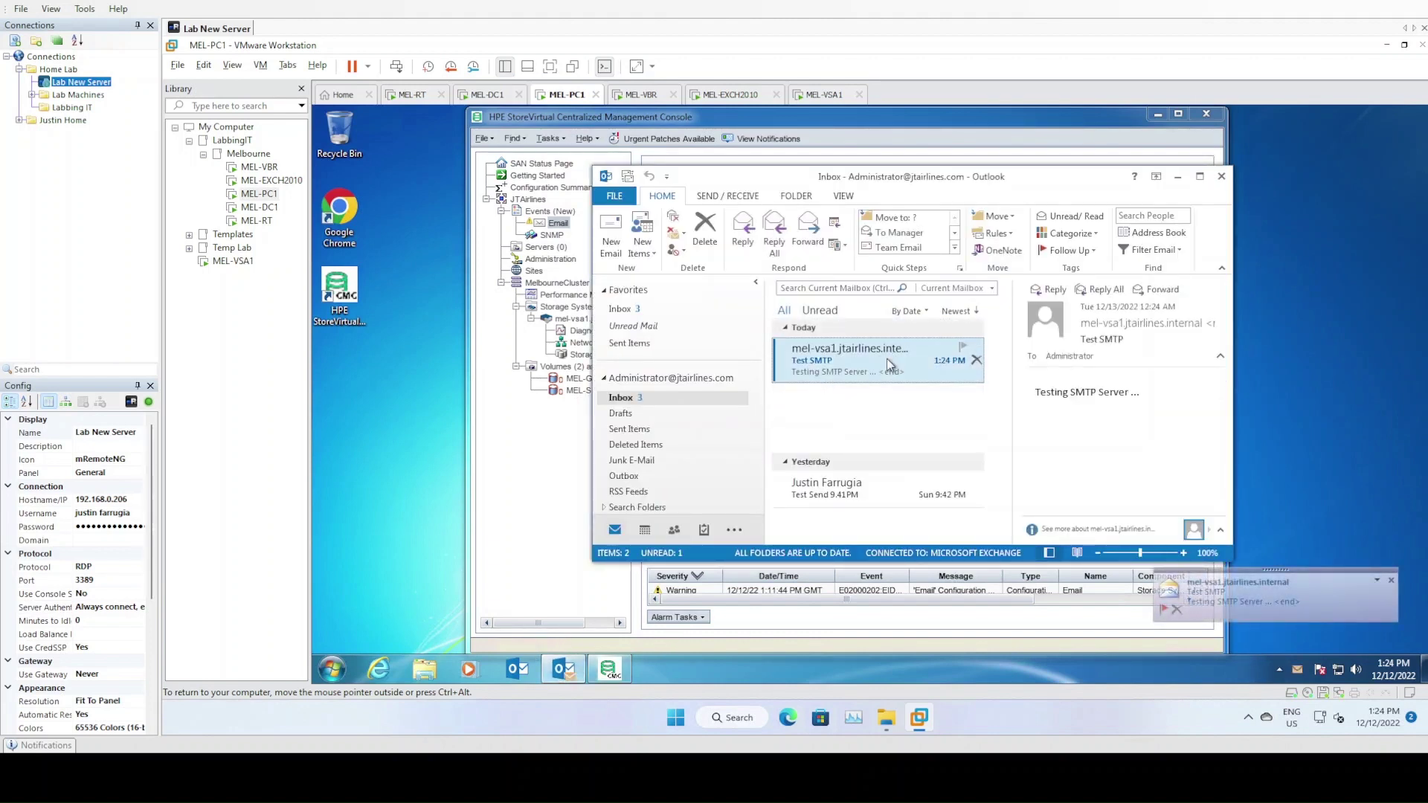
left_click(872, 449)
left_click(915, 408)
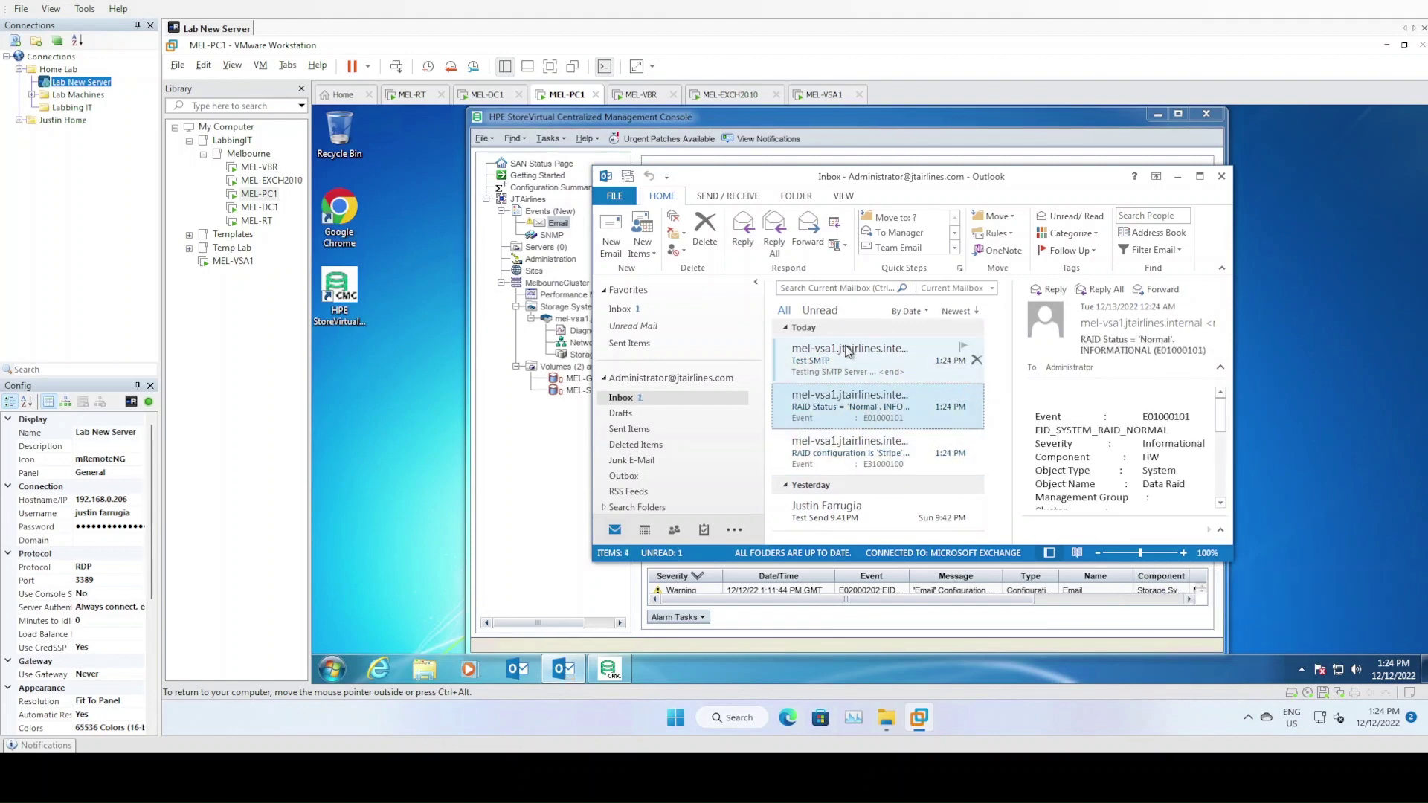
left_click(945, 366)
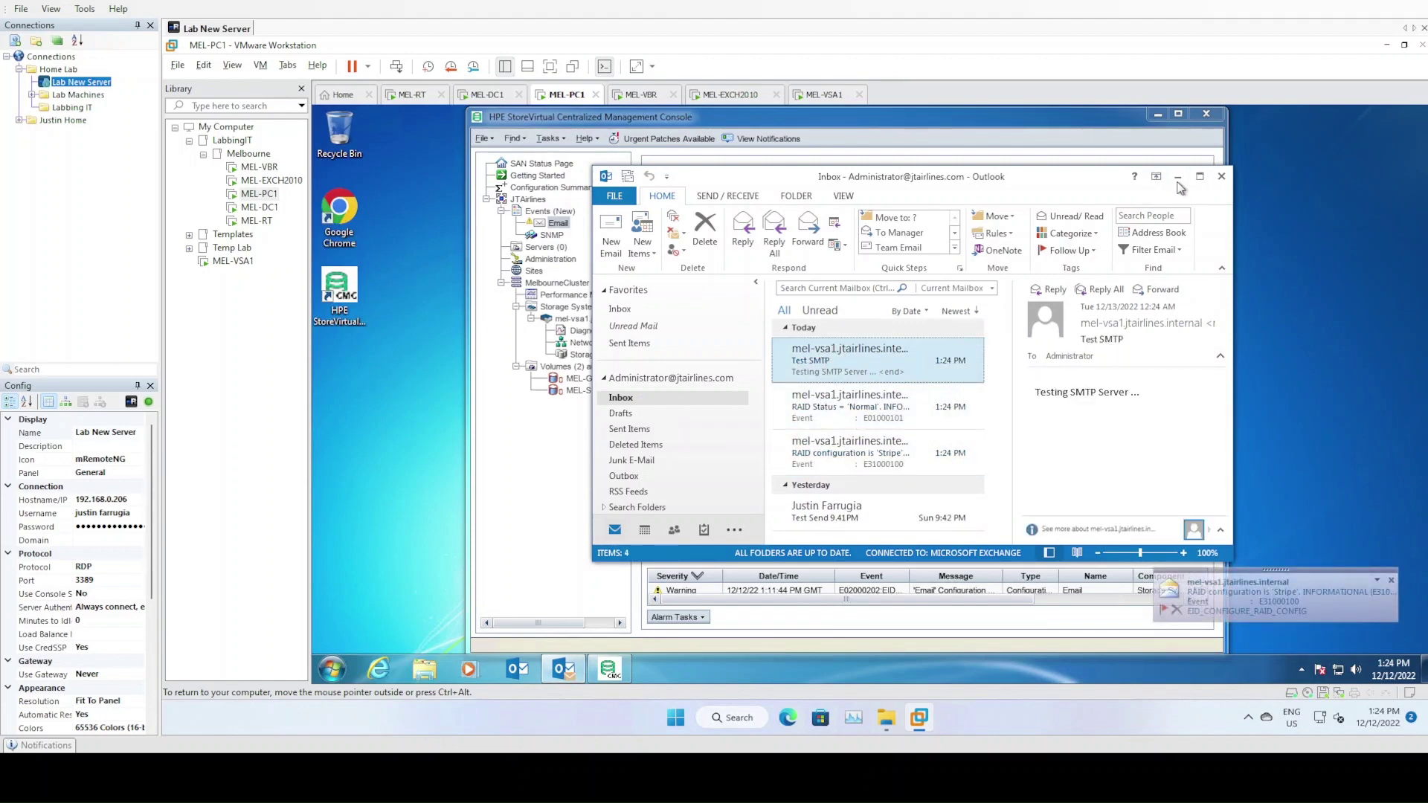
left_click(1179, 178)
left_click(847, 413)
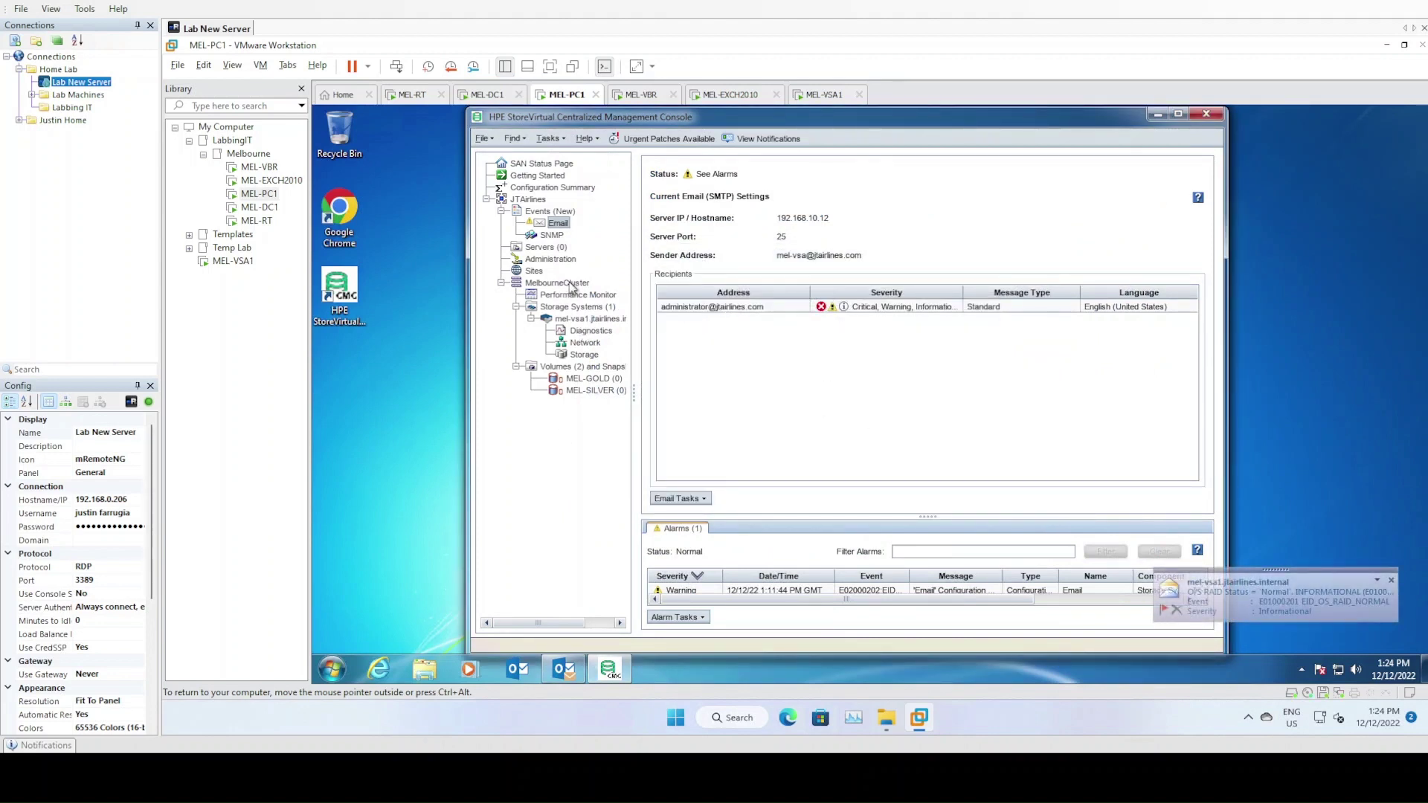
Re-expand MelbourneCluster and inspect the mel-vsa1 storage system's actions without running any
left_click(501, 284)
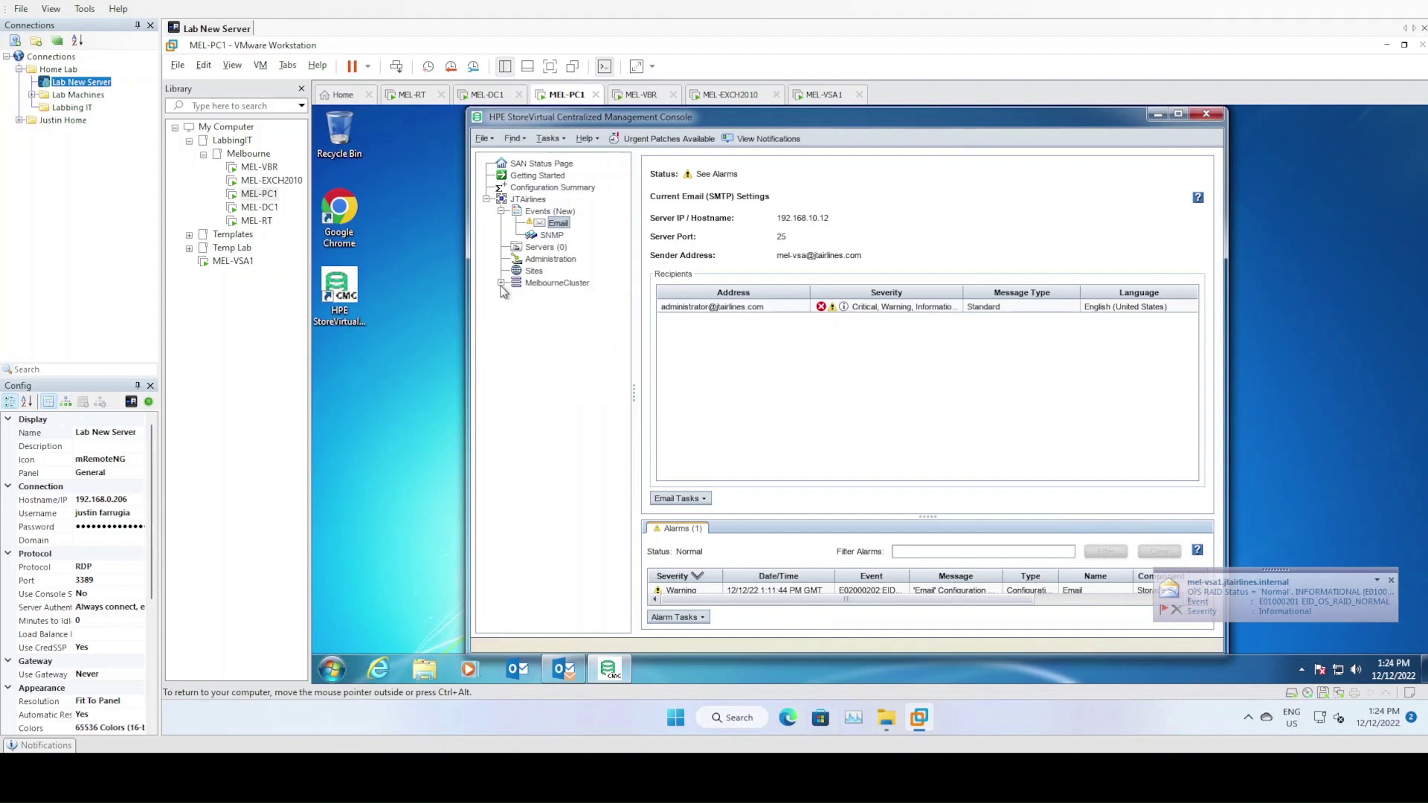
left_click(501, 284)
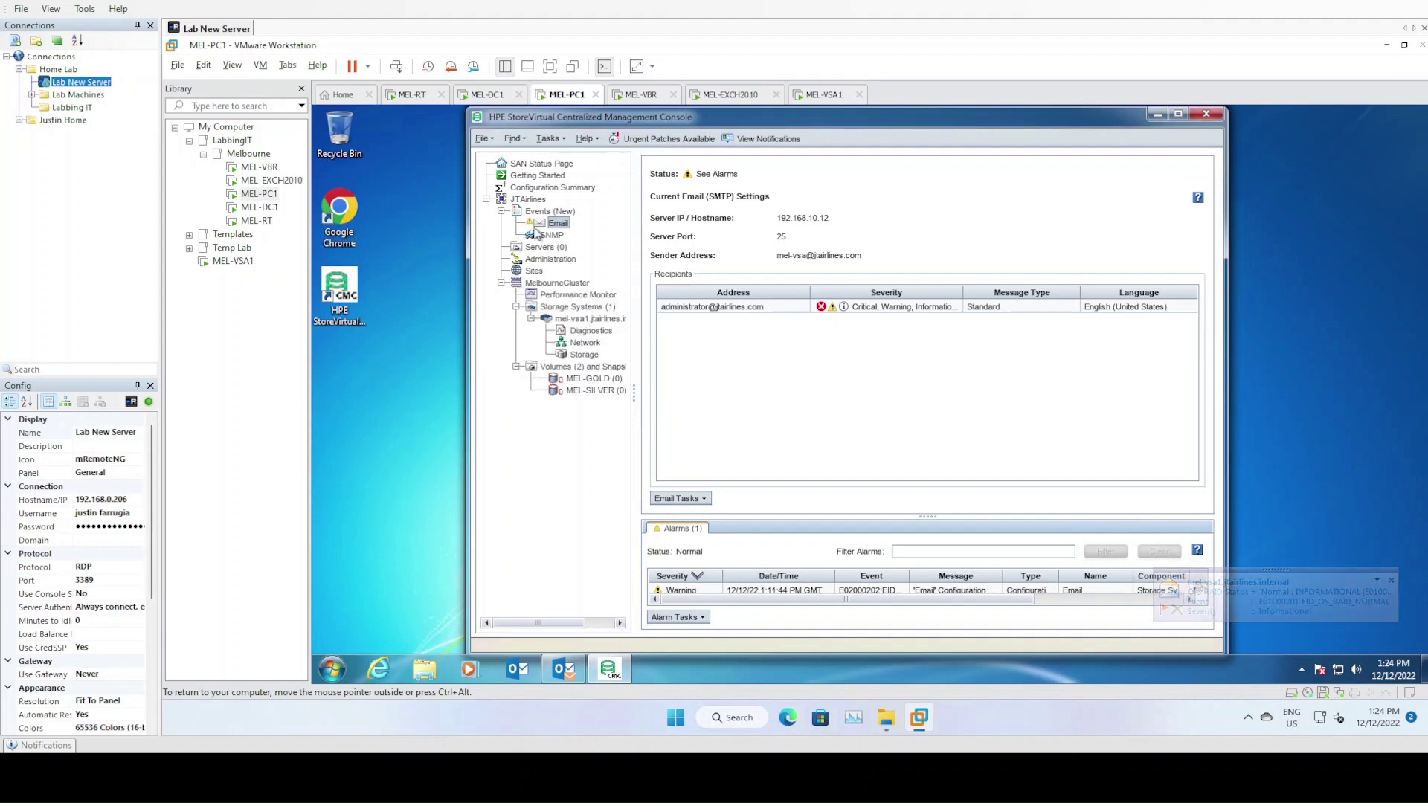
left_click(529, 199)
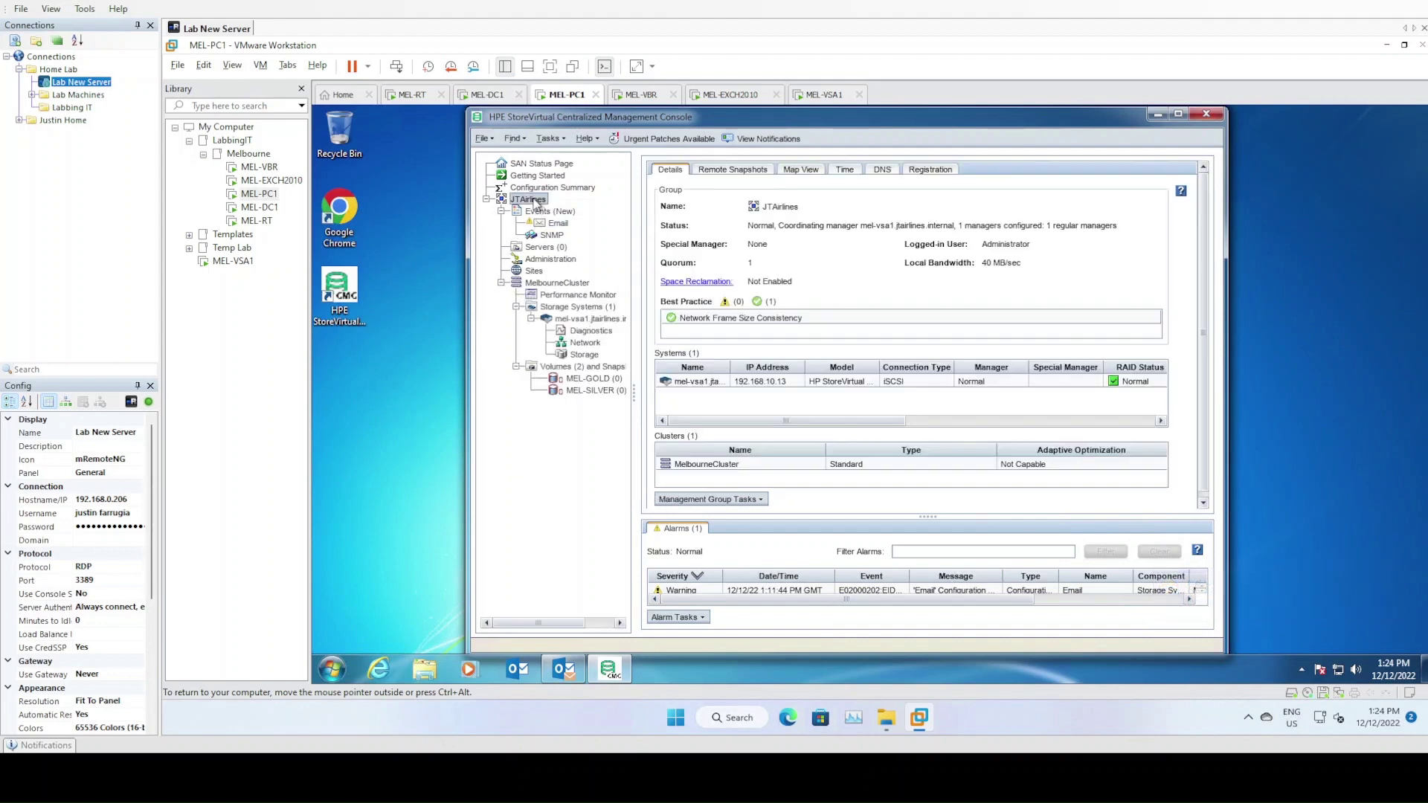
right_click(585, 321)
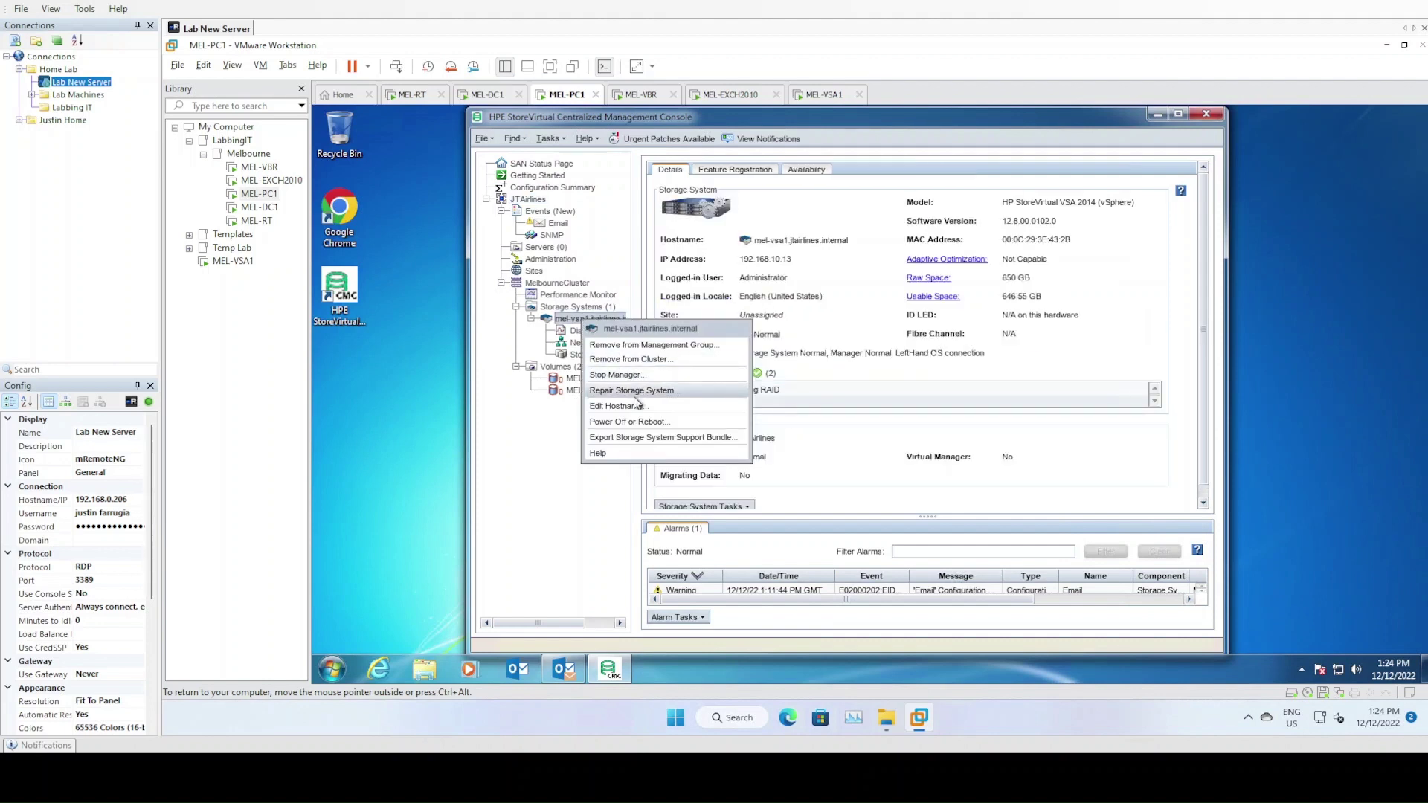
left_click(561, 420)
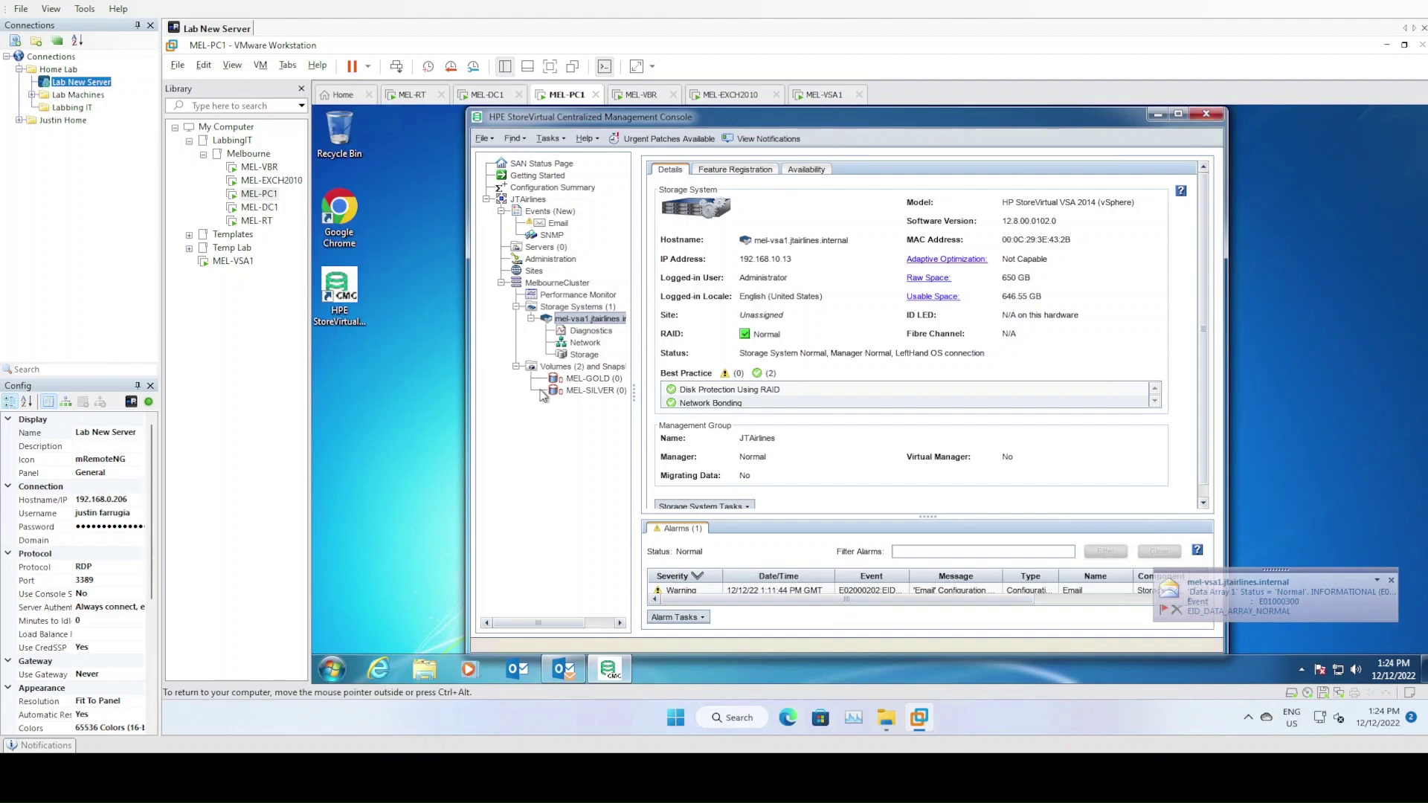
right_click(579, 325)
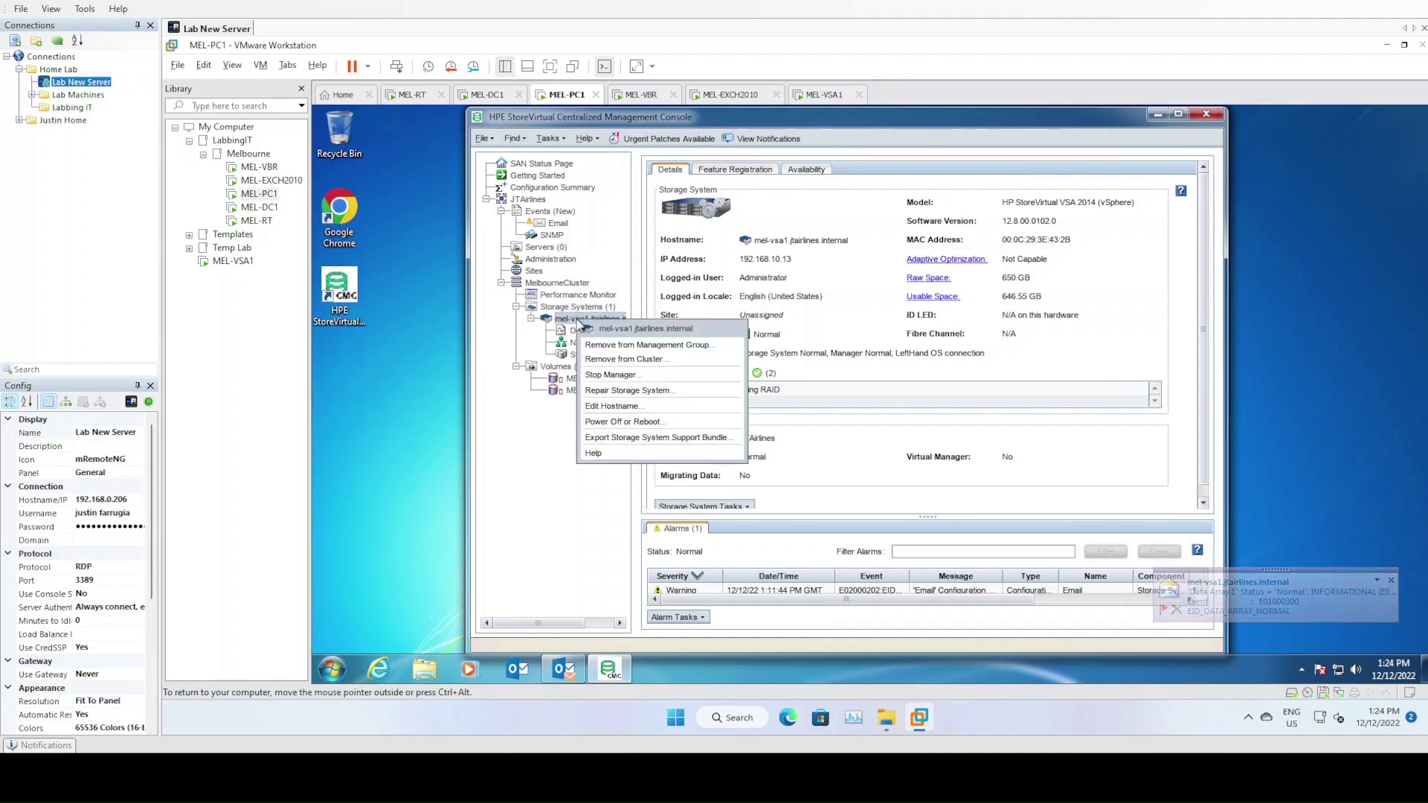
key("Escape")
right_click(558, 316)
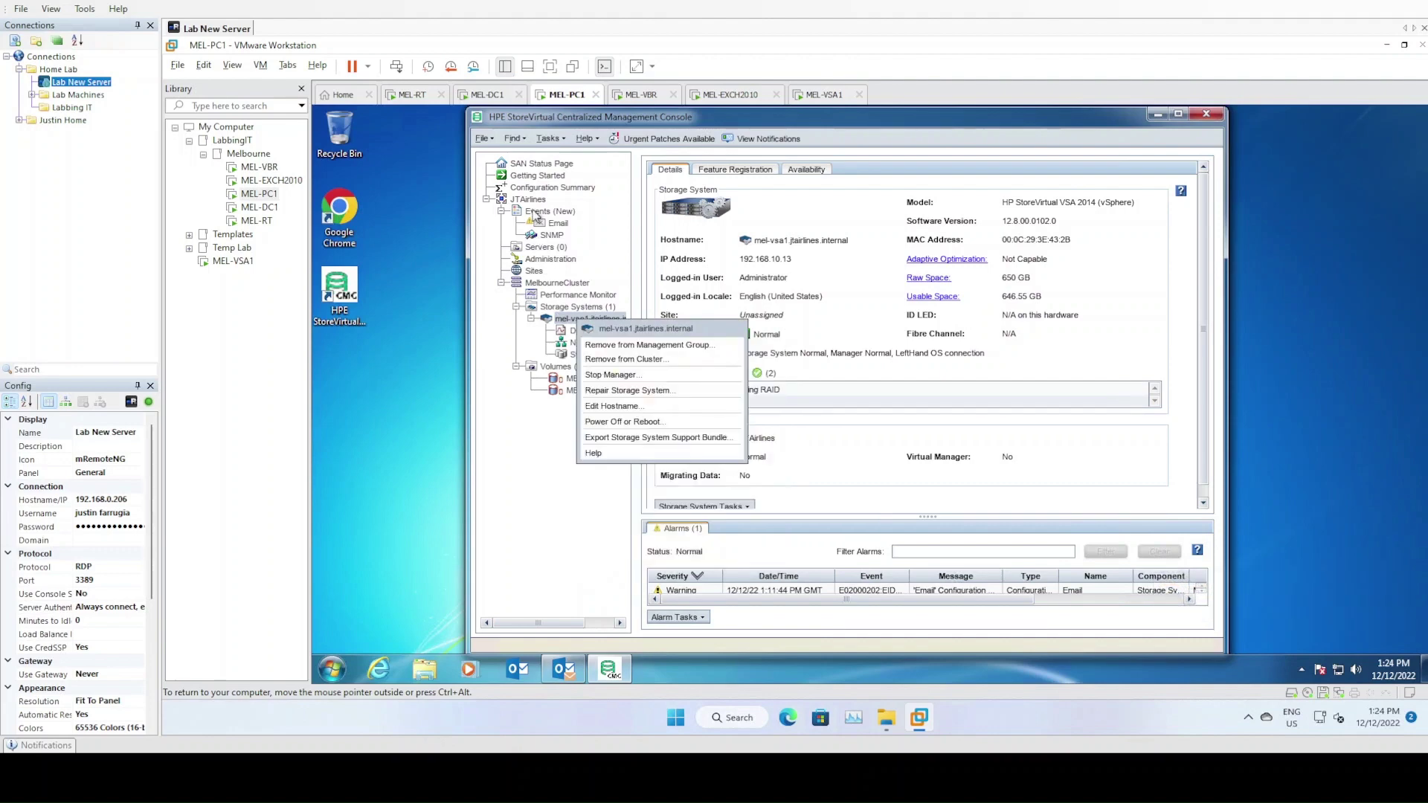
left_click(529, 200)
Inspect the JTAirlines and MelbourneCluster actions, then display mel-vsa1's details (RAID Normal, version 12.8.00.0102.0)
right_click(536, 201)
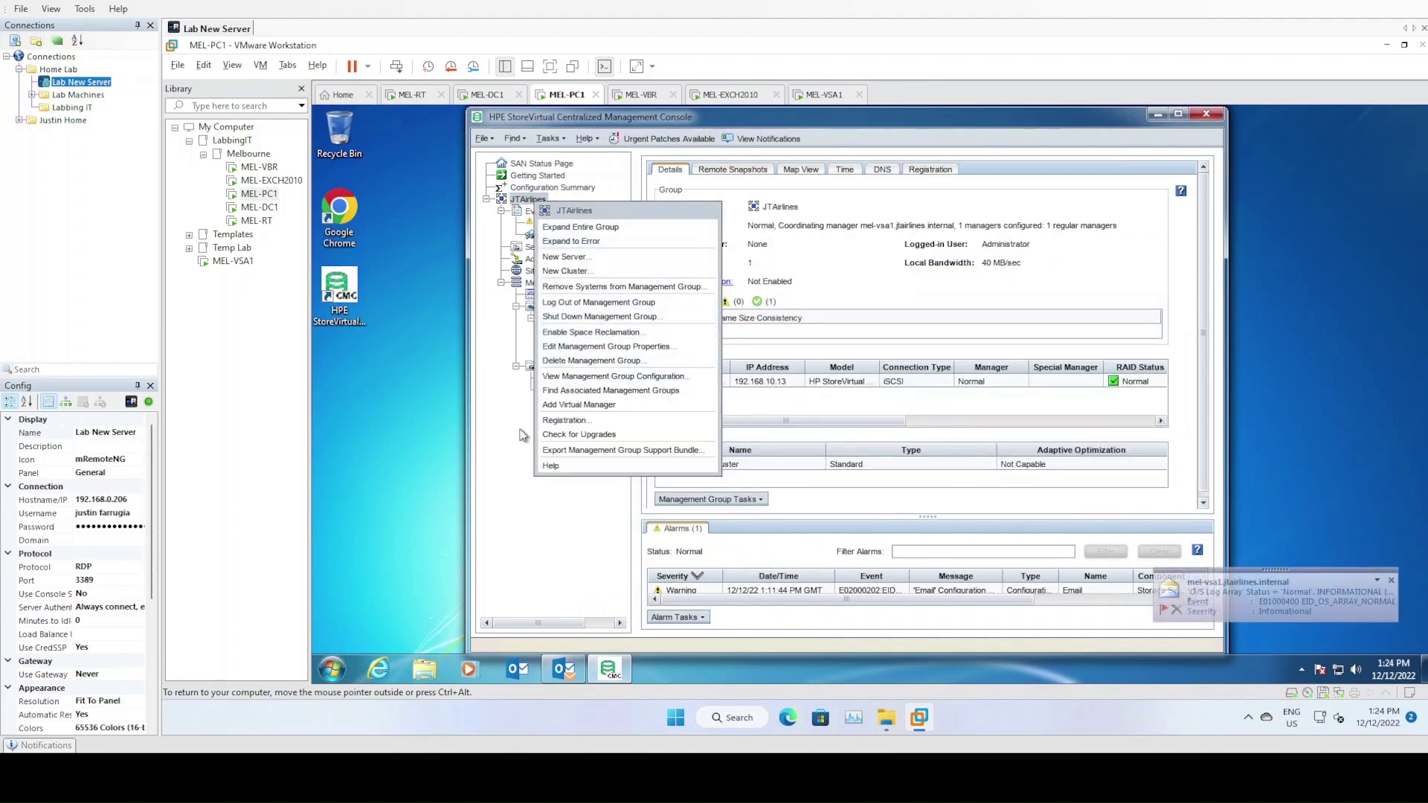
left_click(566, 598)
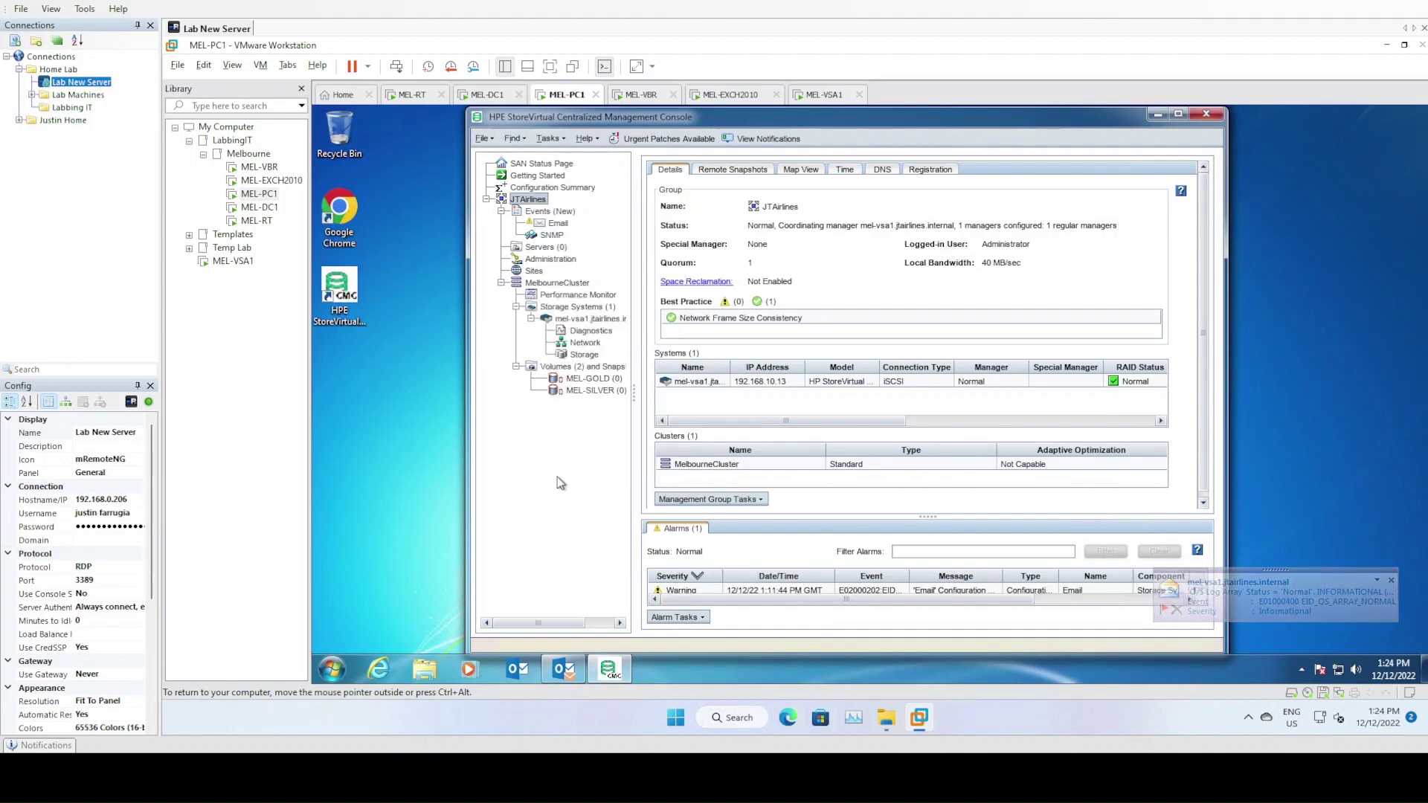
right_click(533, 201)
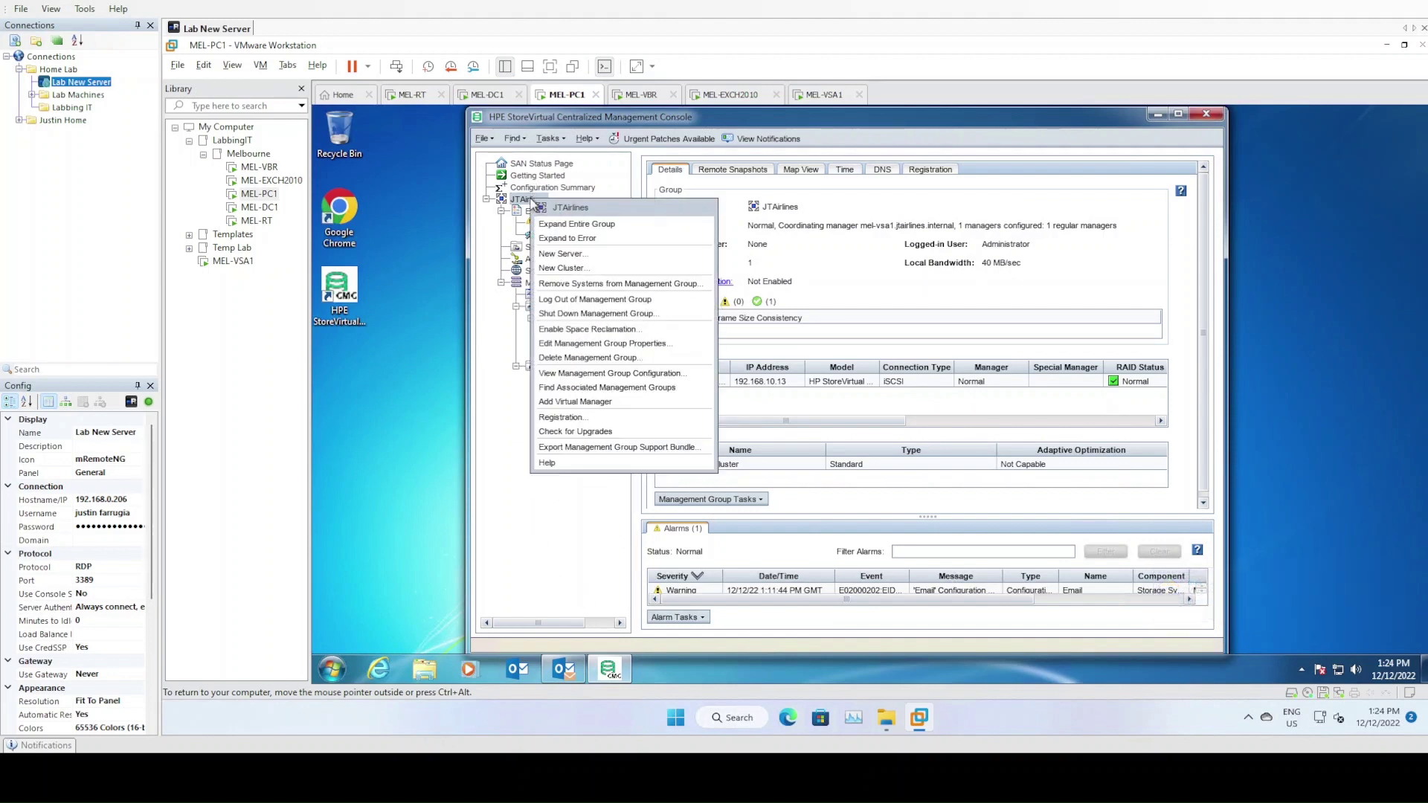
key("Escape")
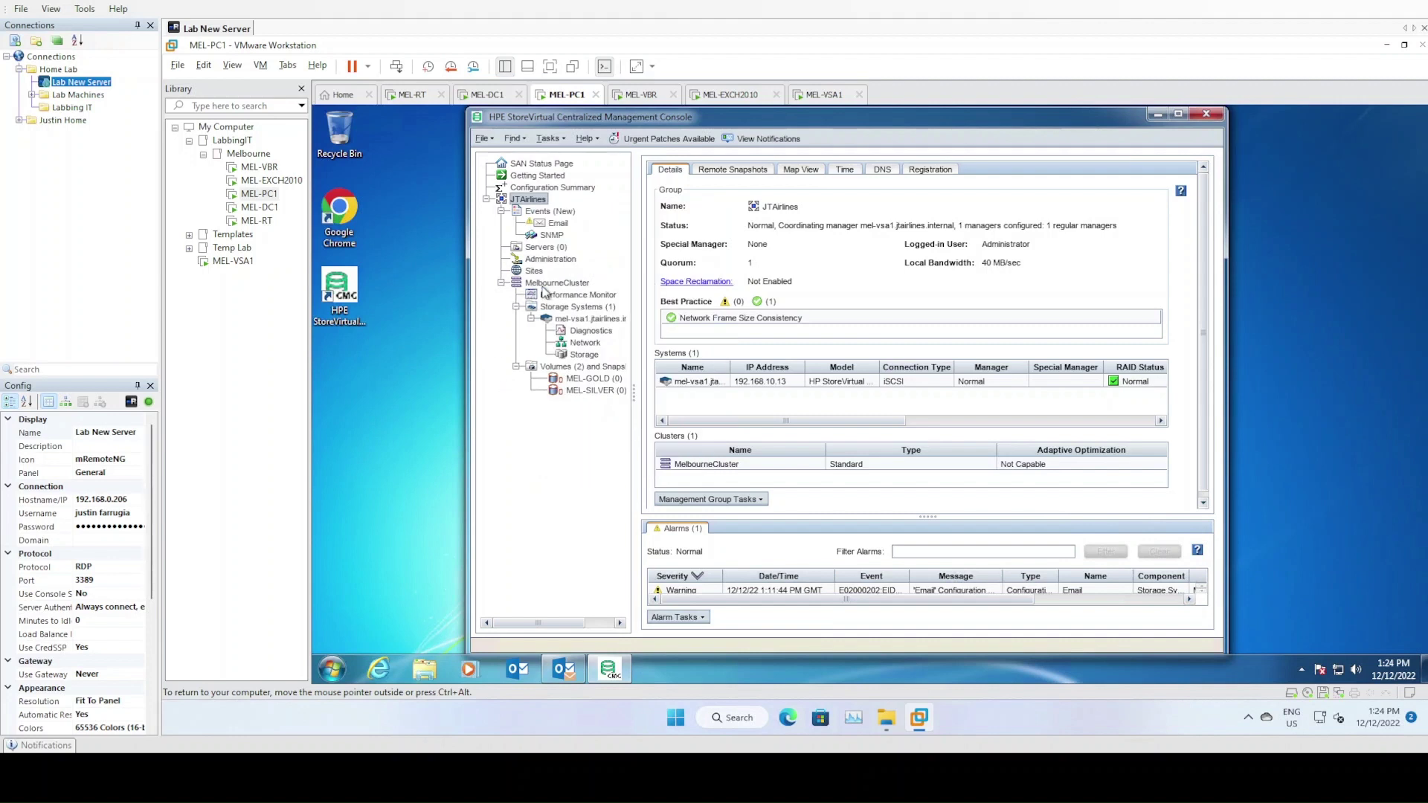
right_click(566, 285)
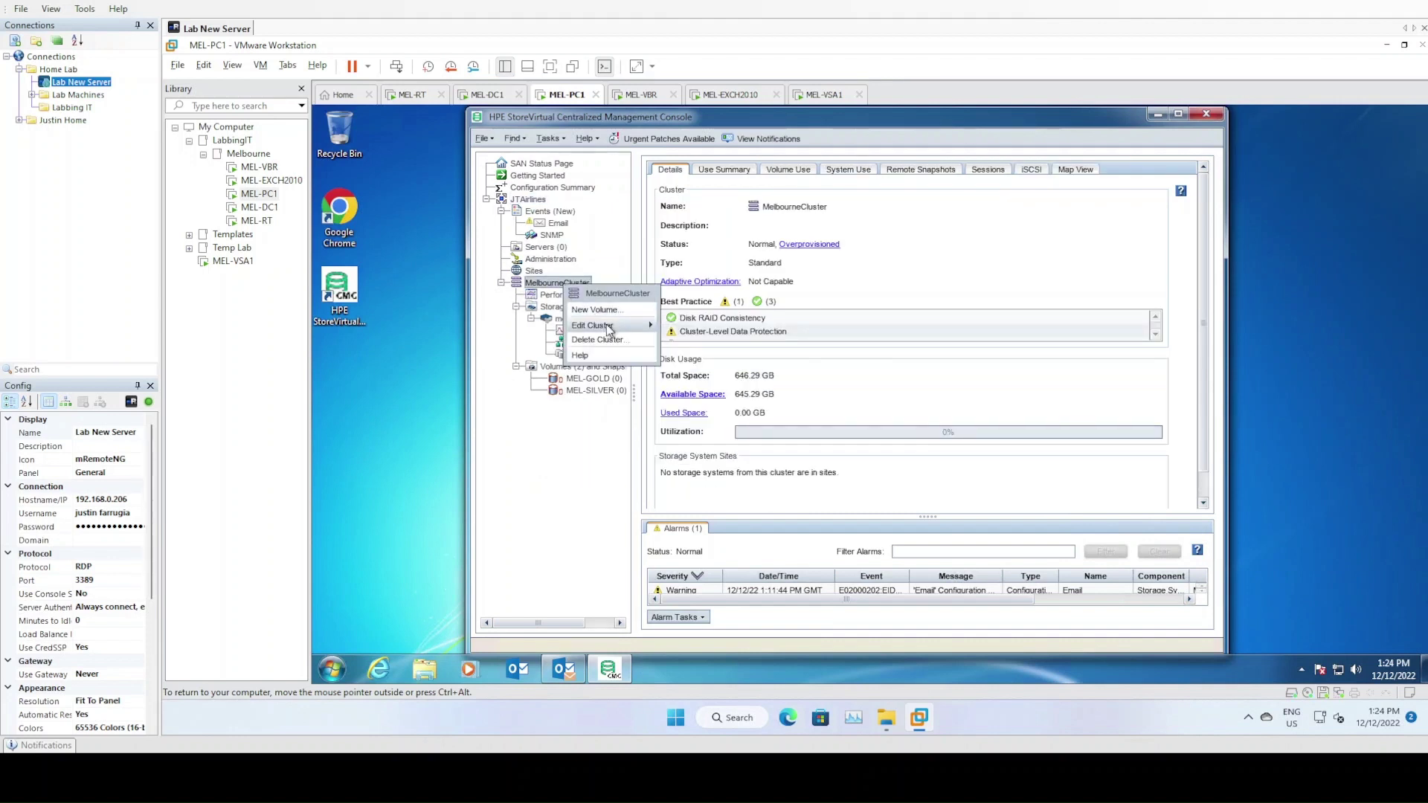
key("Escape")
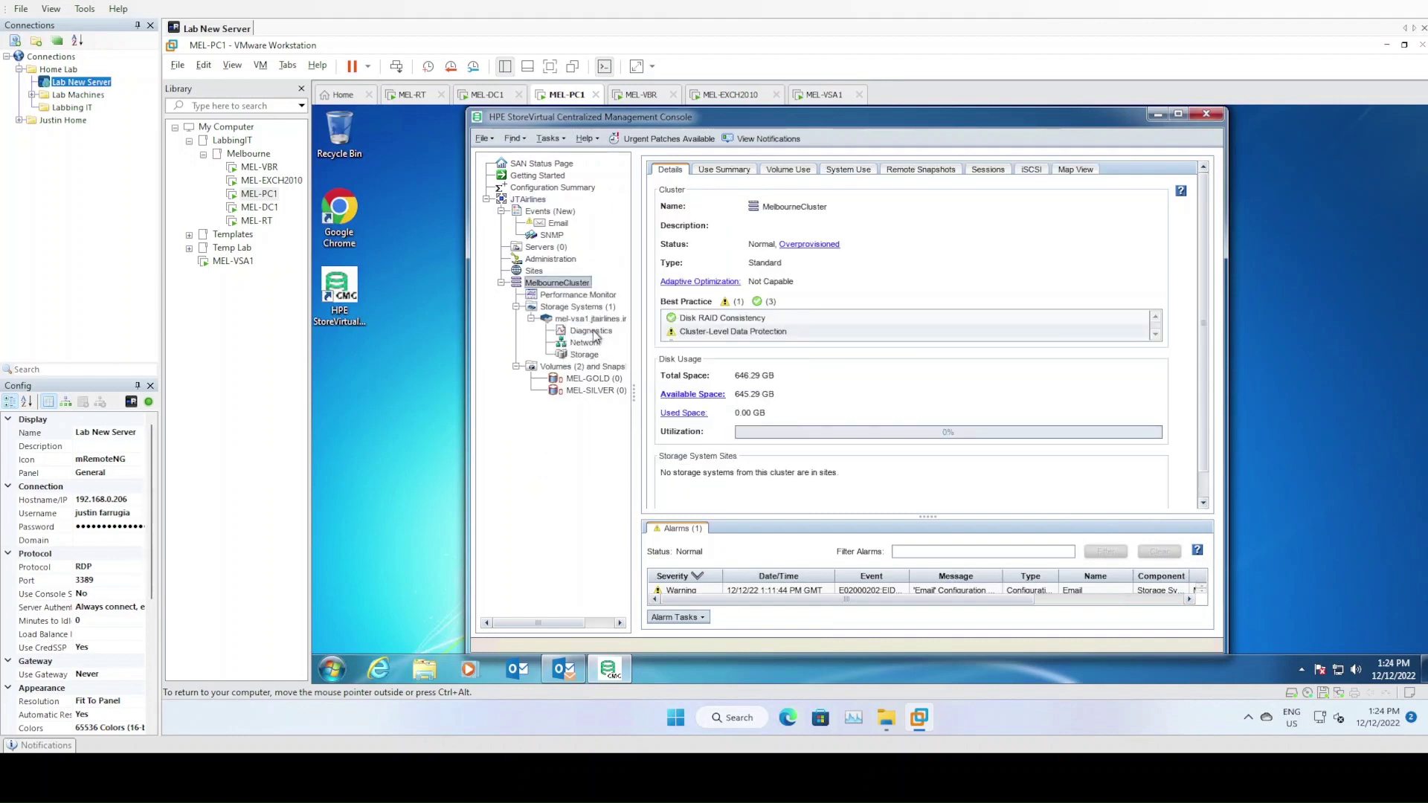
left_click(595, 325)
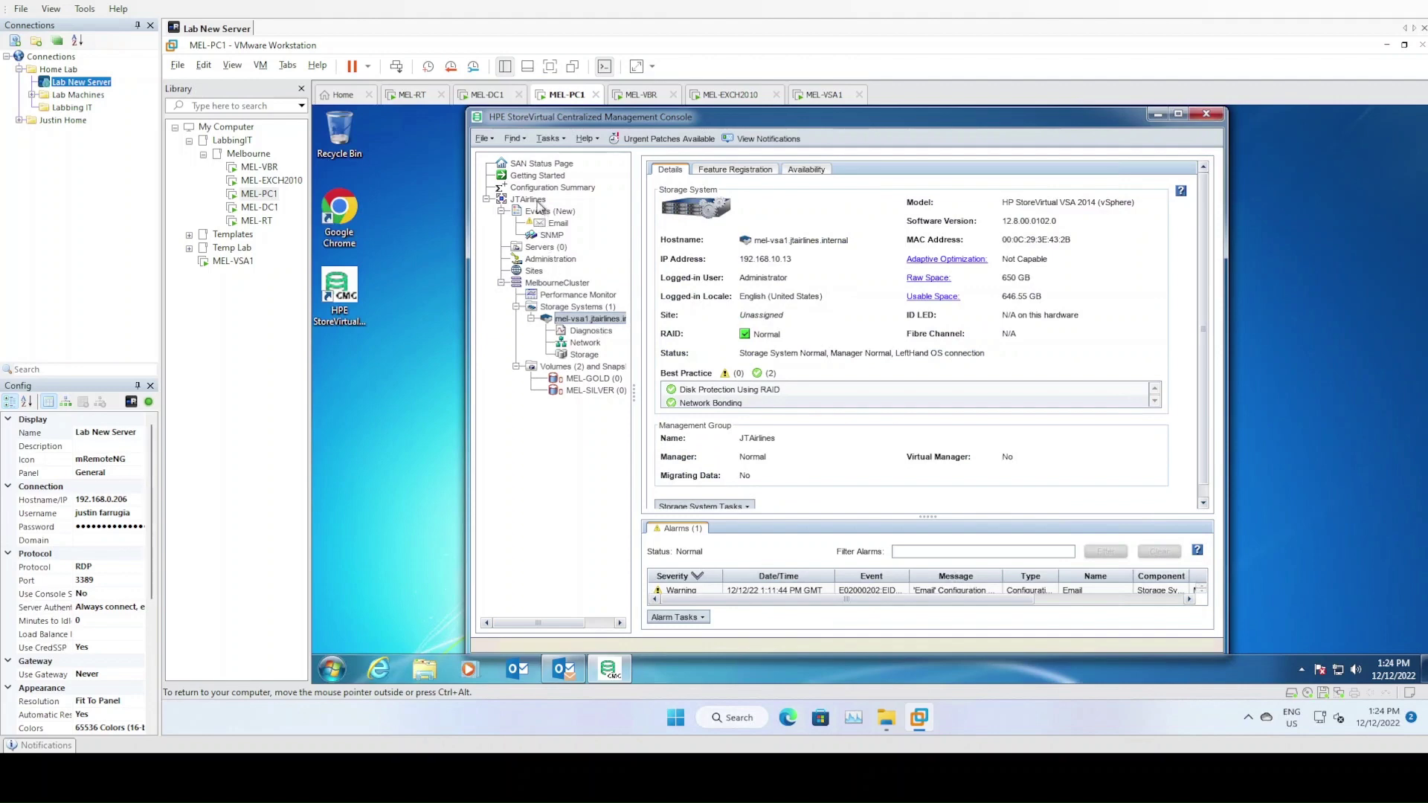
right_click(537, 201)
Shut down the JTAirlines management group in maintenance mode, then bring up the powered-off MEL-VSA1
left_click(602, 316)
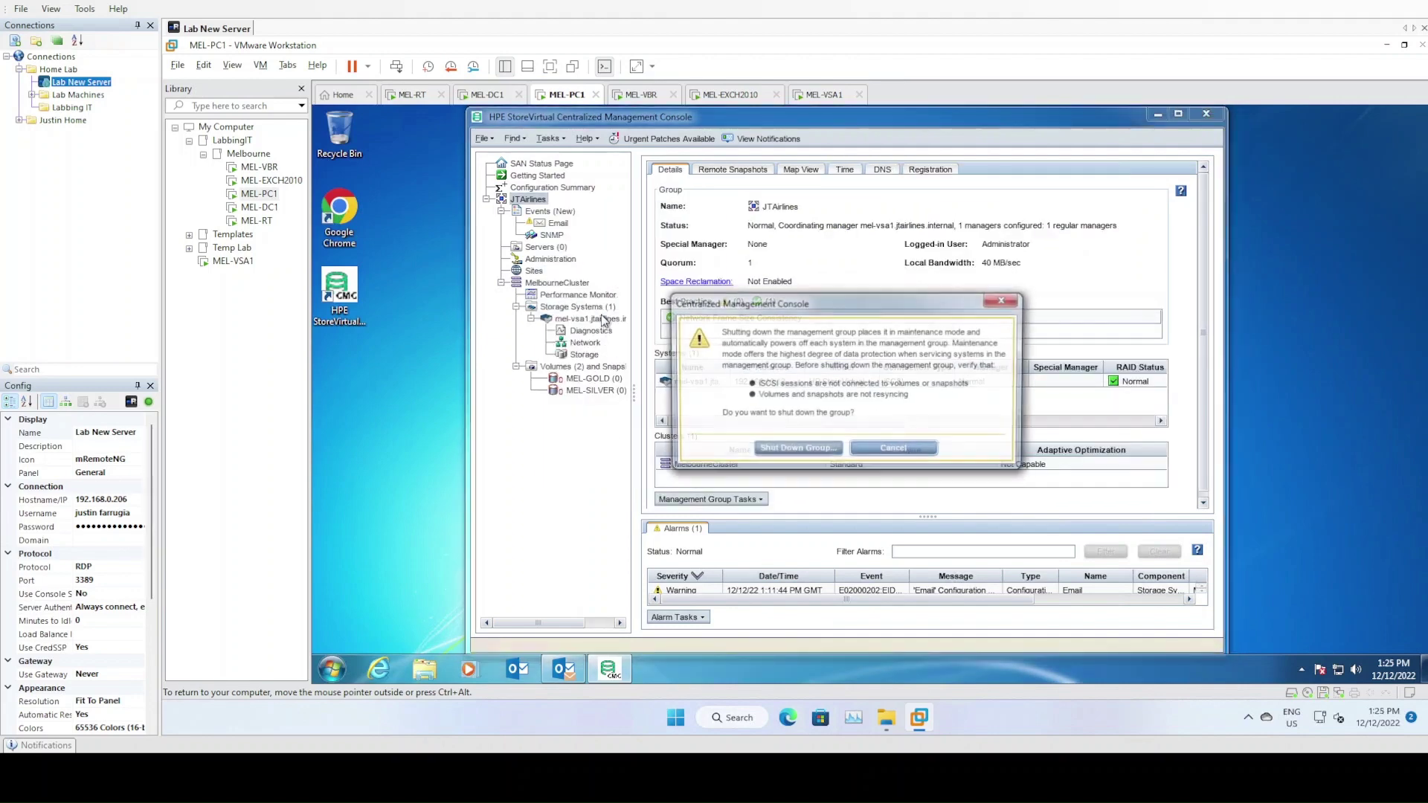
left_click(814, 450)
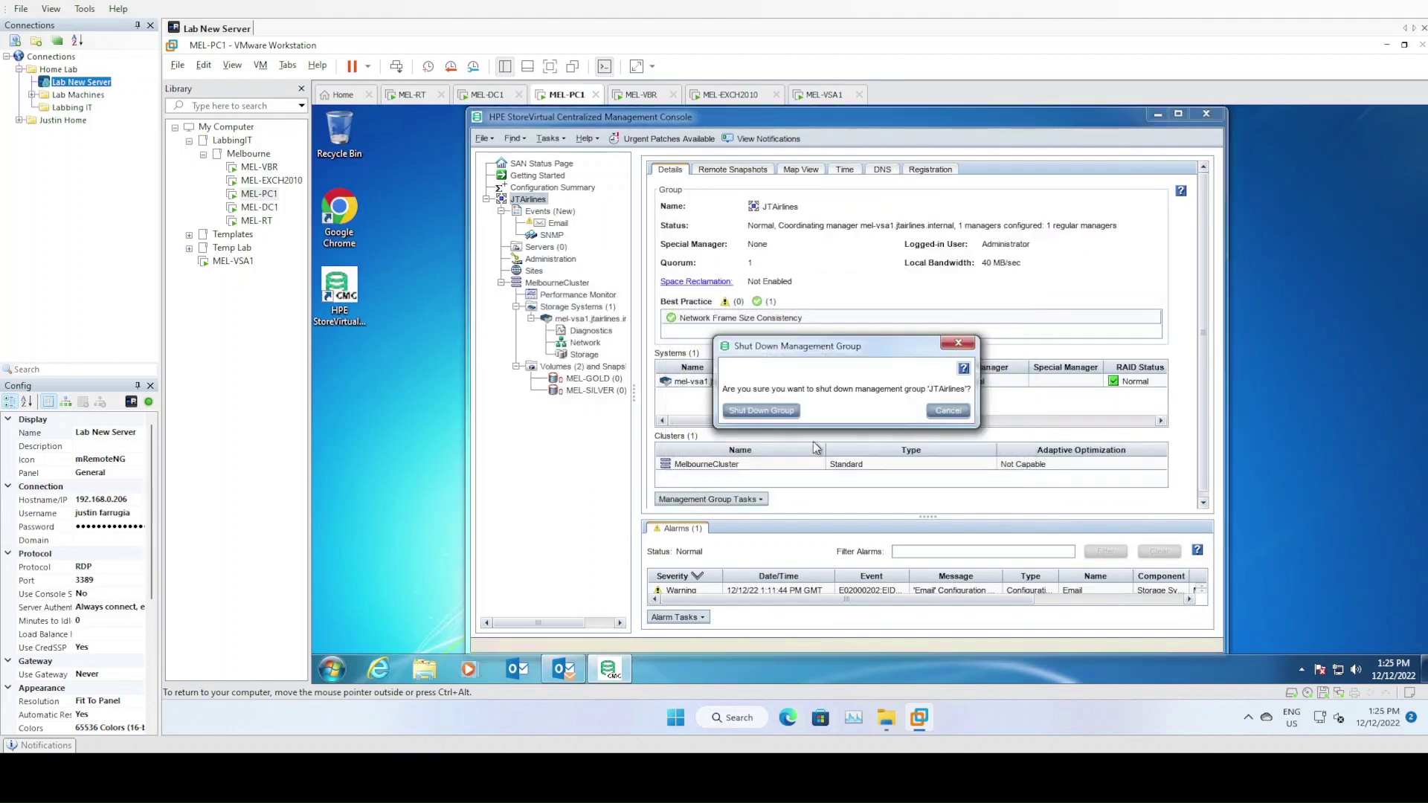
left_click(762, 412)
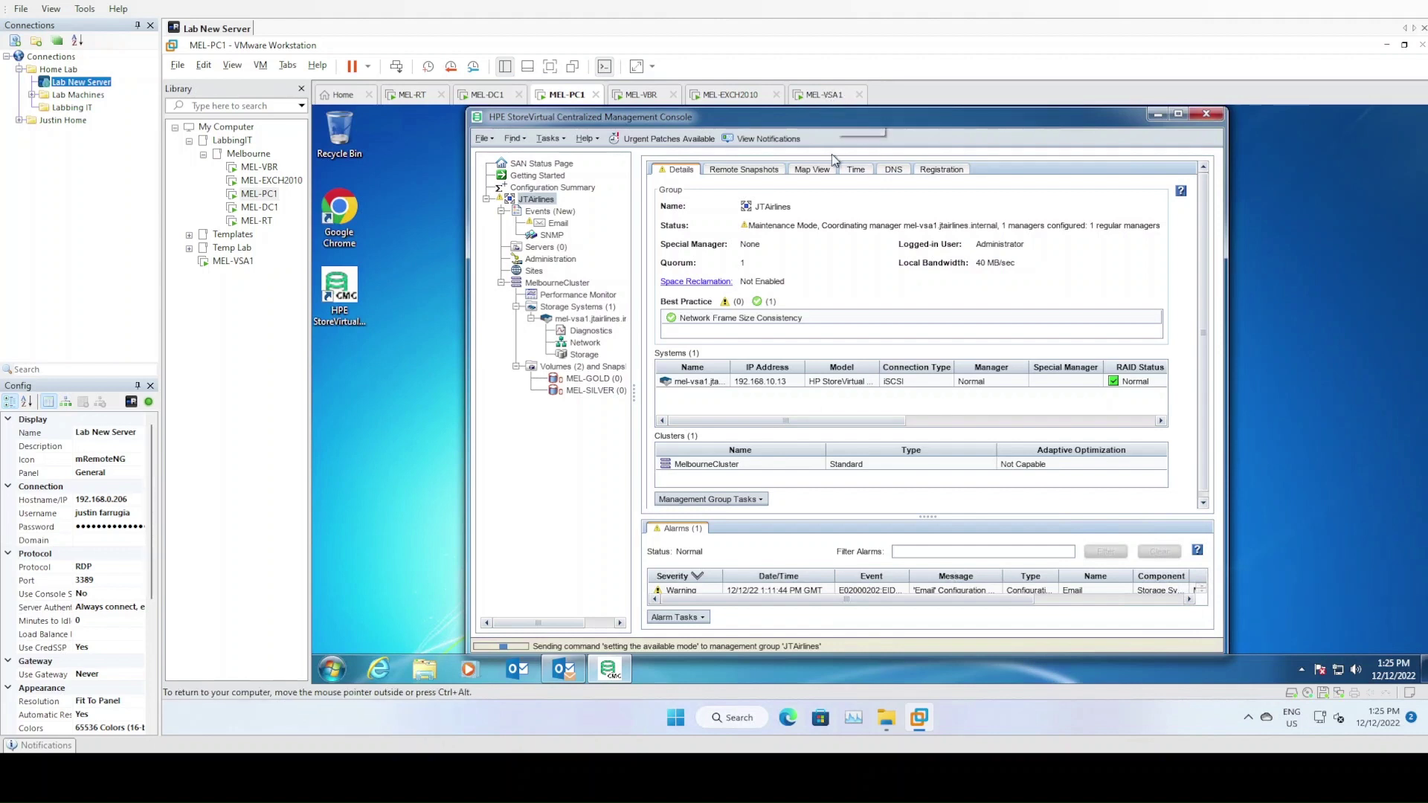
left_click(826, 95)
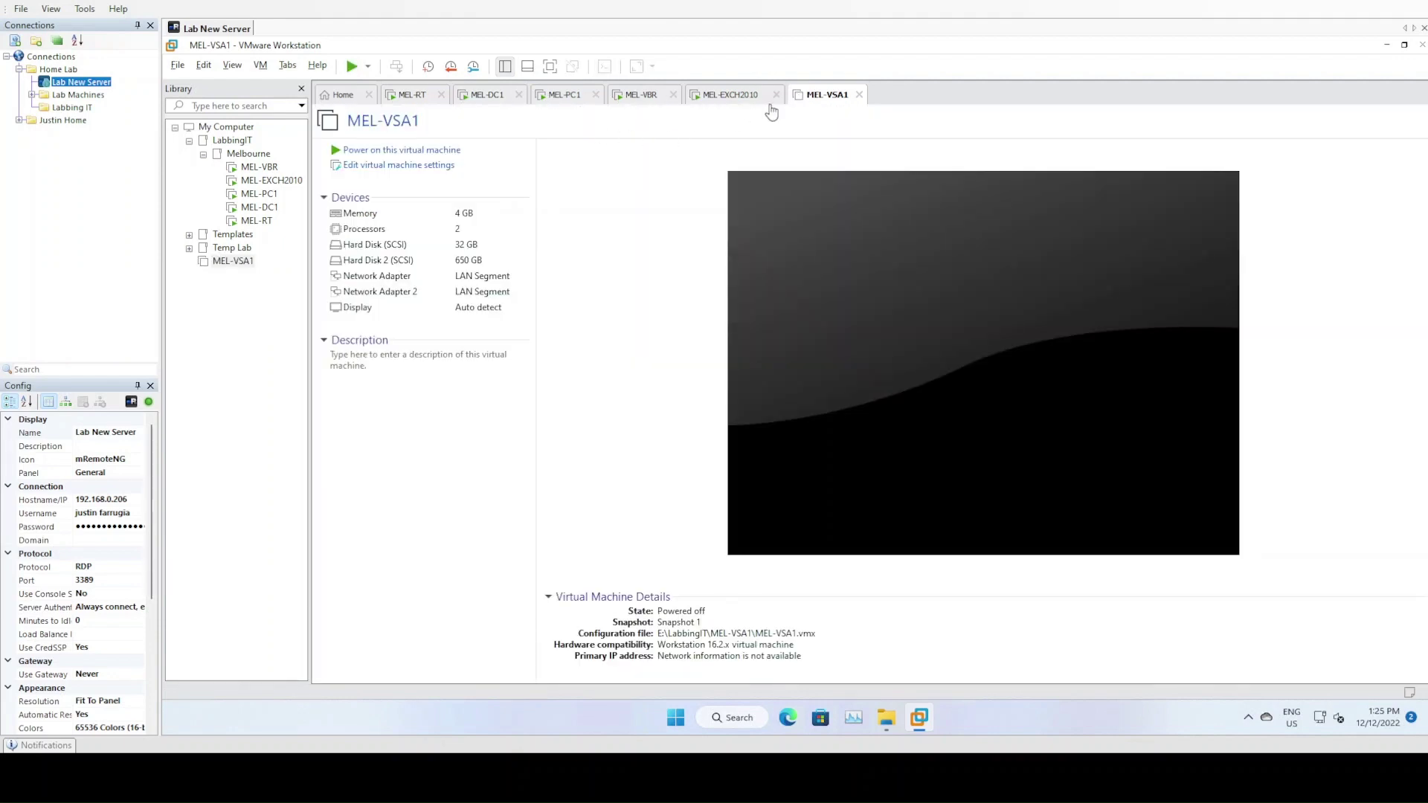
right_click(813, 96)
Delete Snapshot 1 from MEL-VSA1 in Snapshot Manager, dismissing the disk-consolidation error
mouse_move(874, 244)
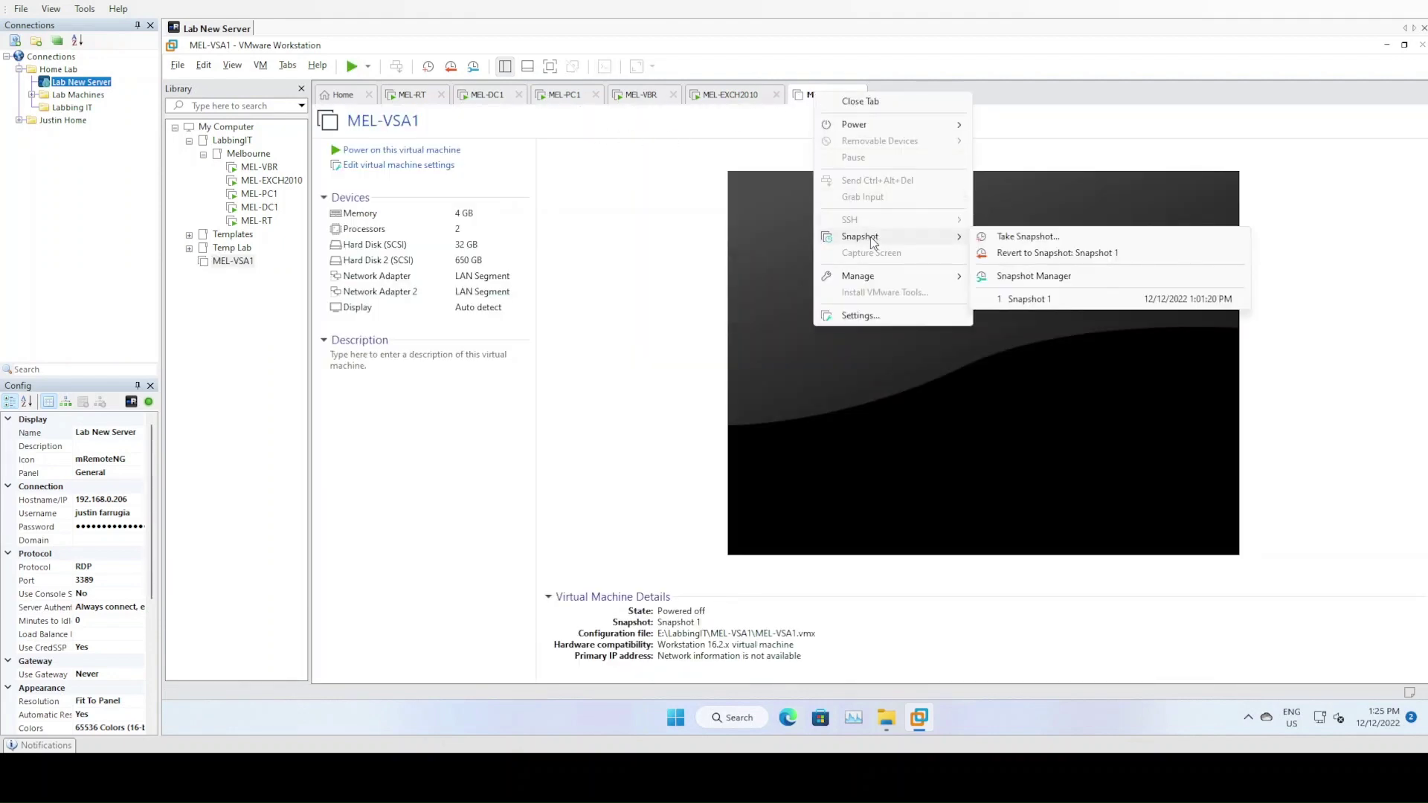
left_click(1007, 275)
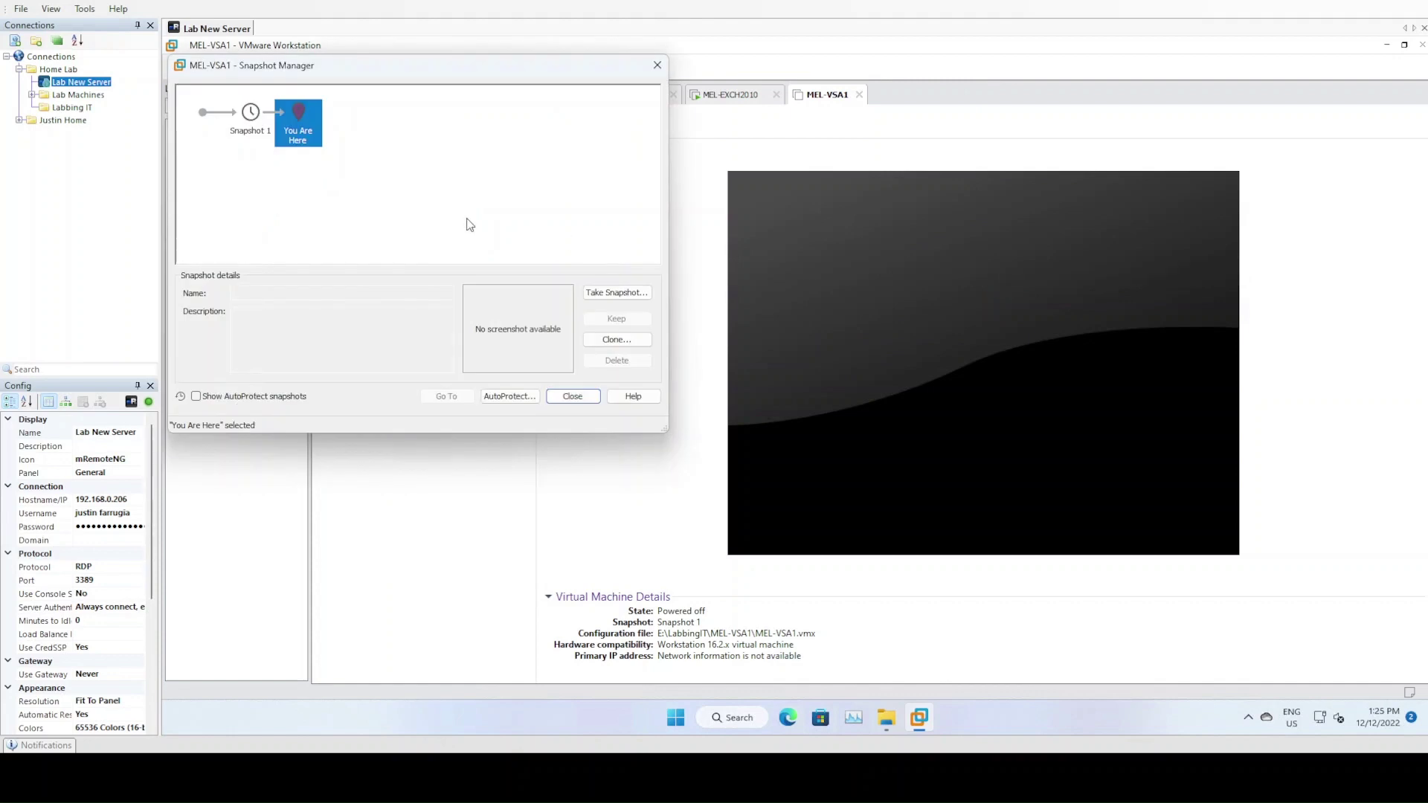
left_click(253, 121)
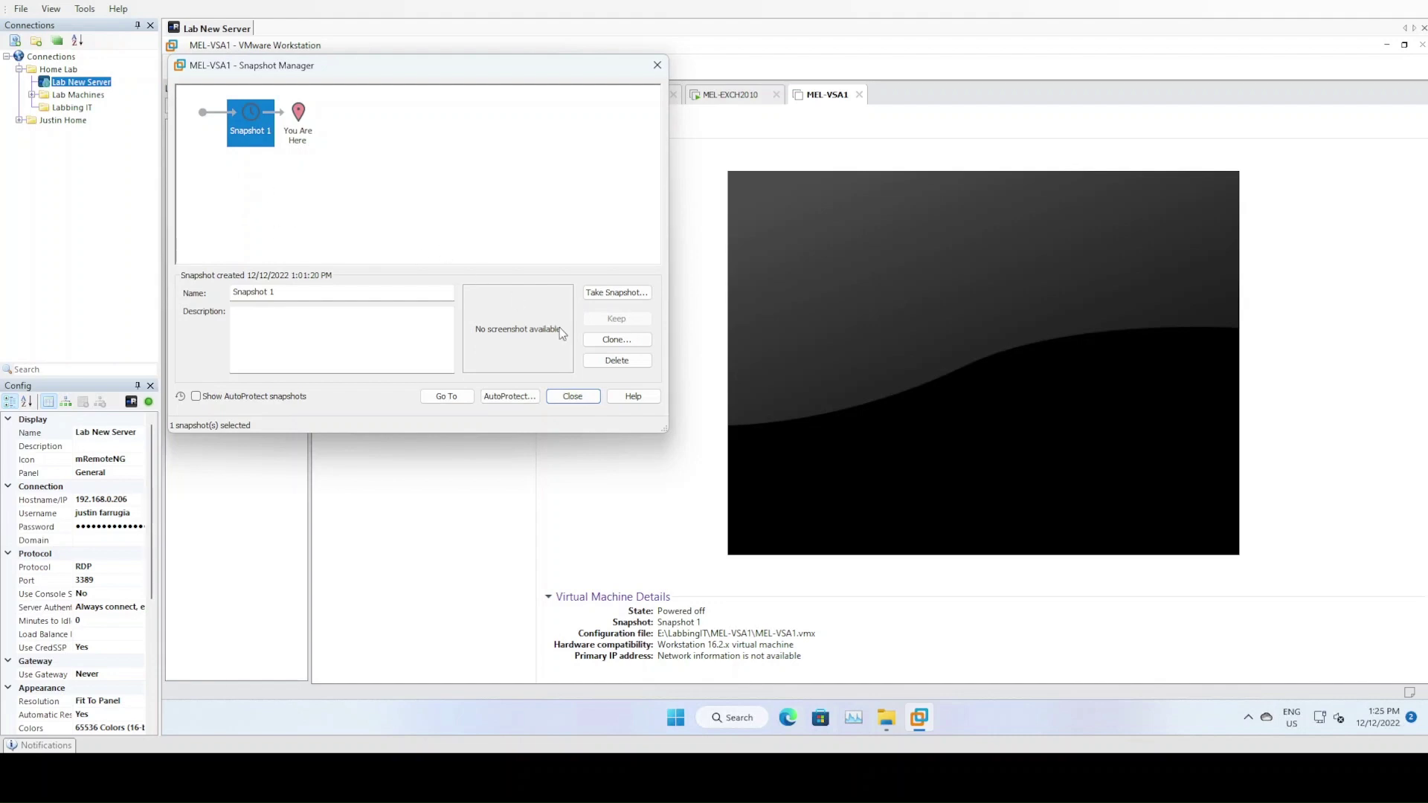
left_click(296, 158)
left_click(259, 138)
left_click(617, 361)
left_click(458, 281)
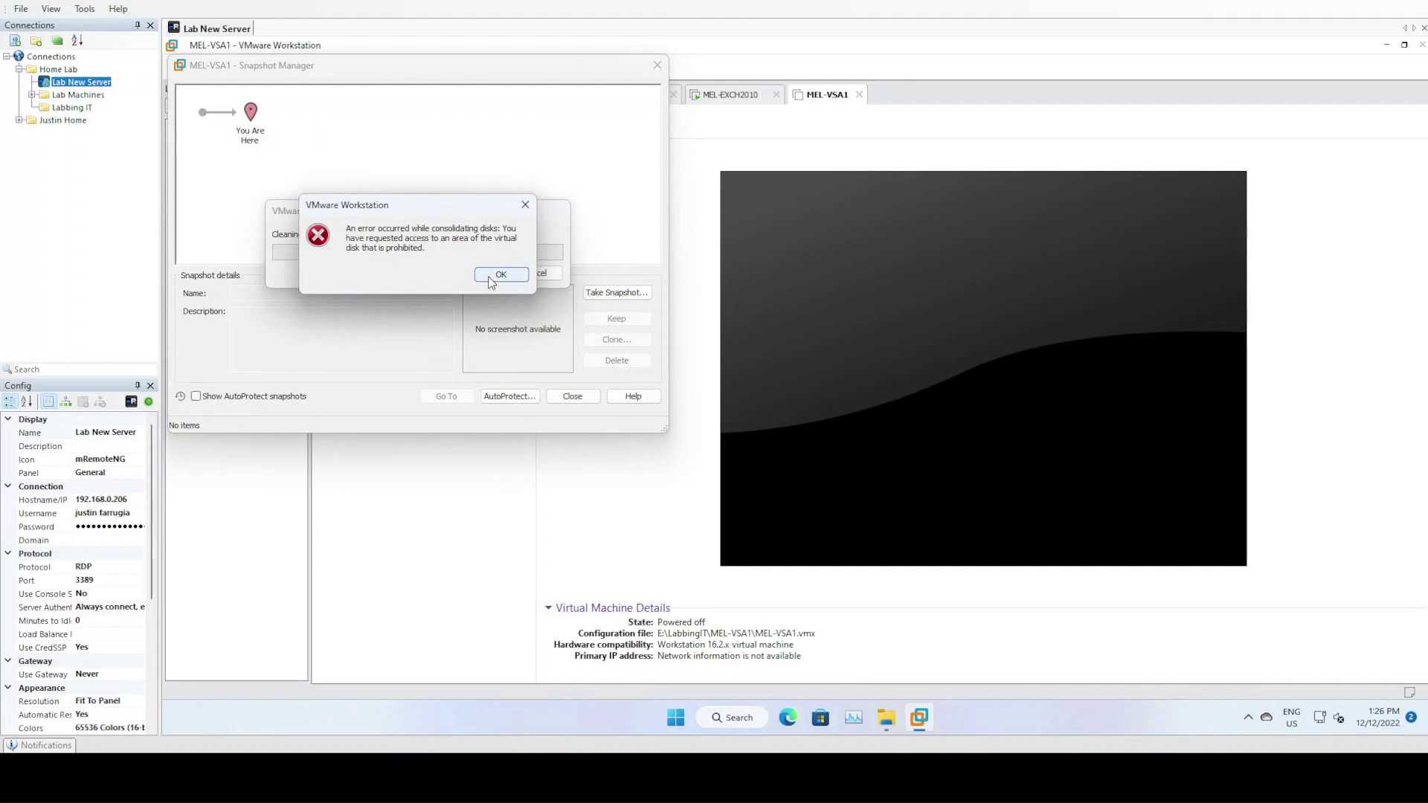
left_click(495, 276)
left_click(561, 398)
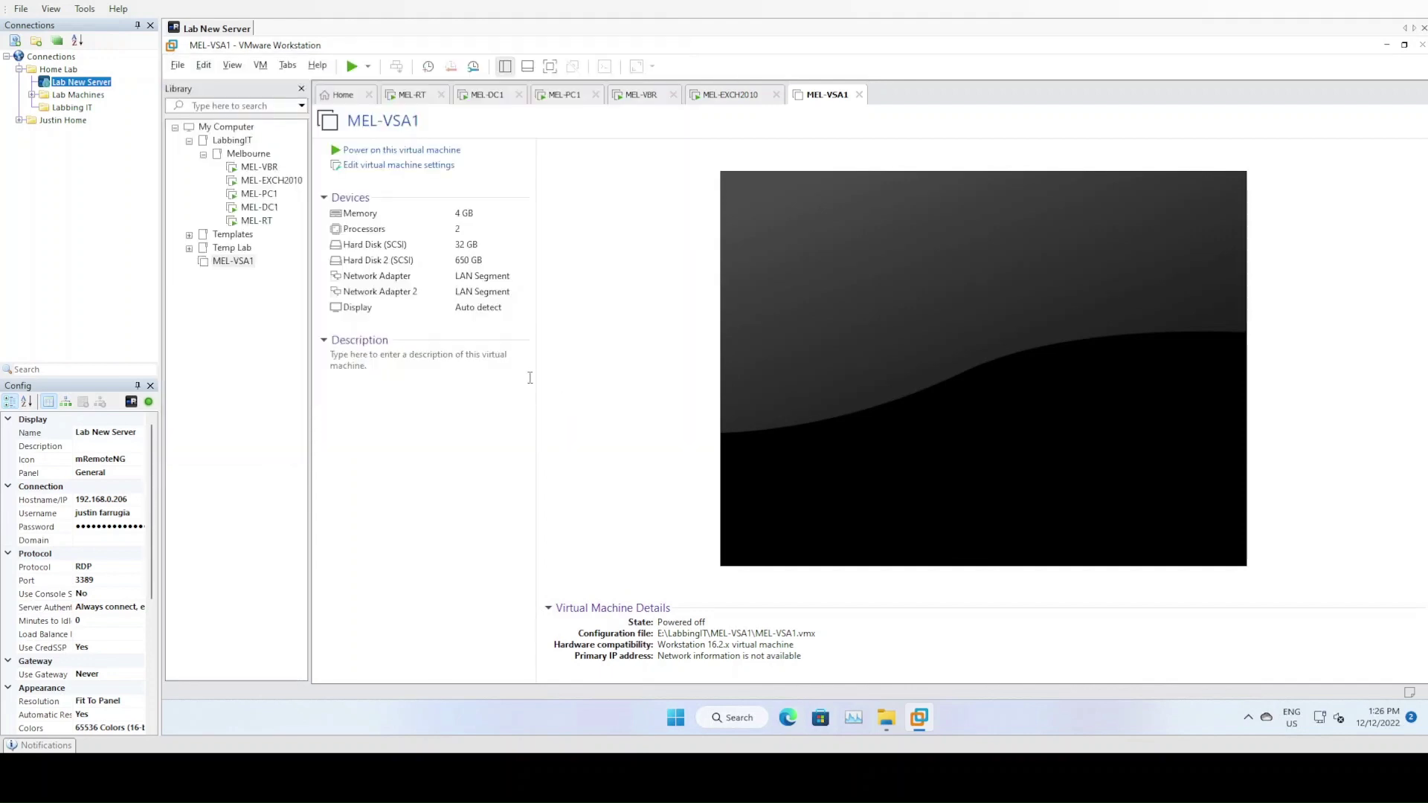
Power MEL-VSA1 back on, then switch to MEL-PC1's StoreVirtual console
left_click(470, 551)
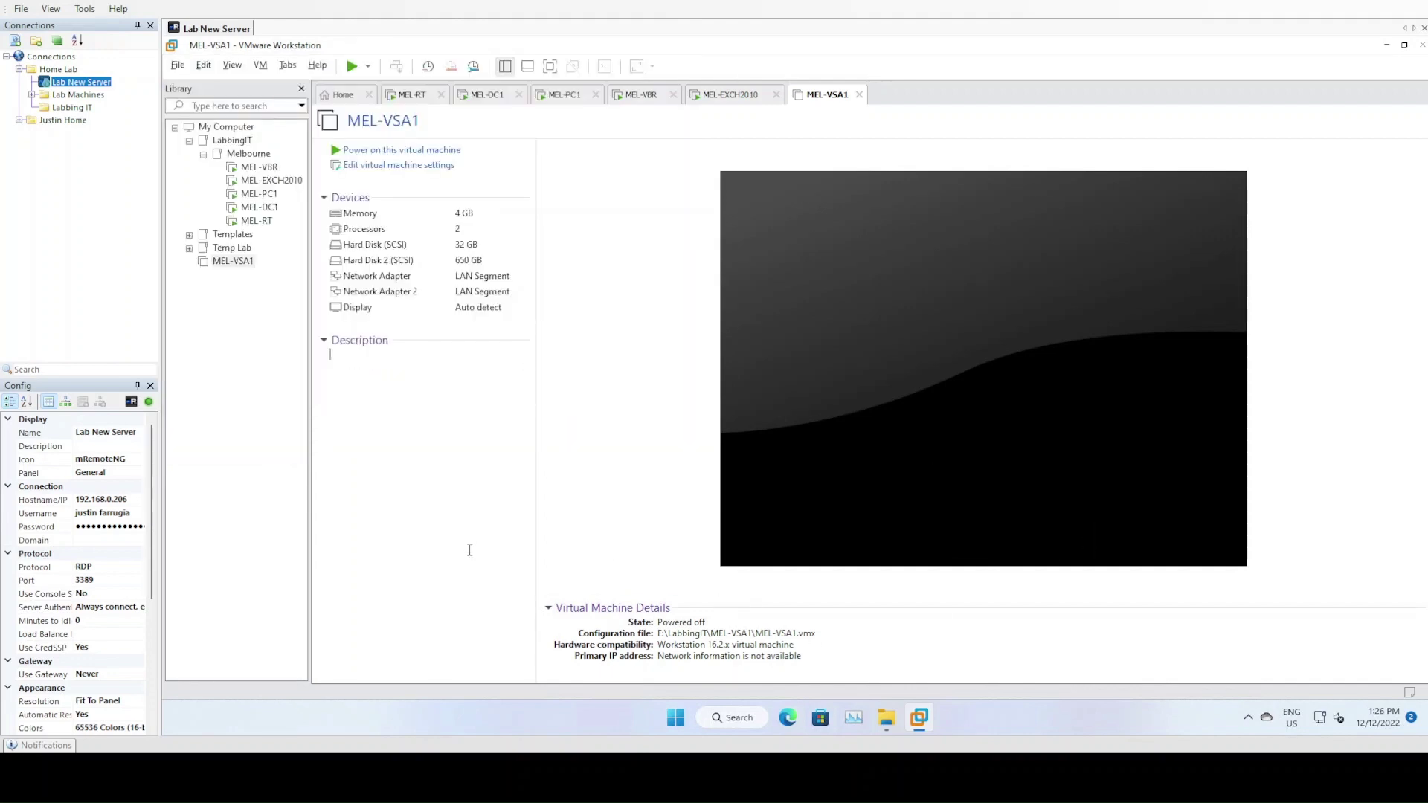
left_click(417, 150)
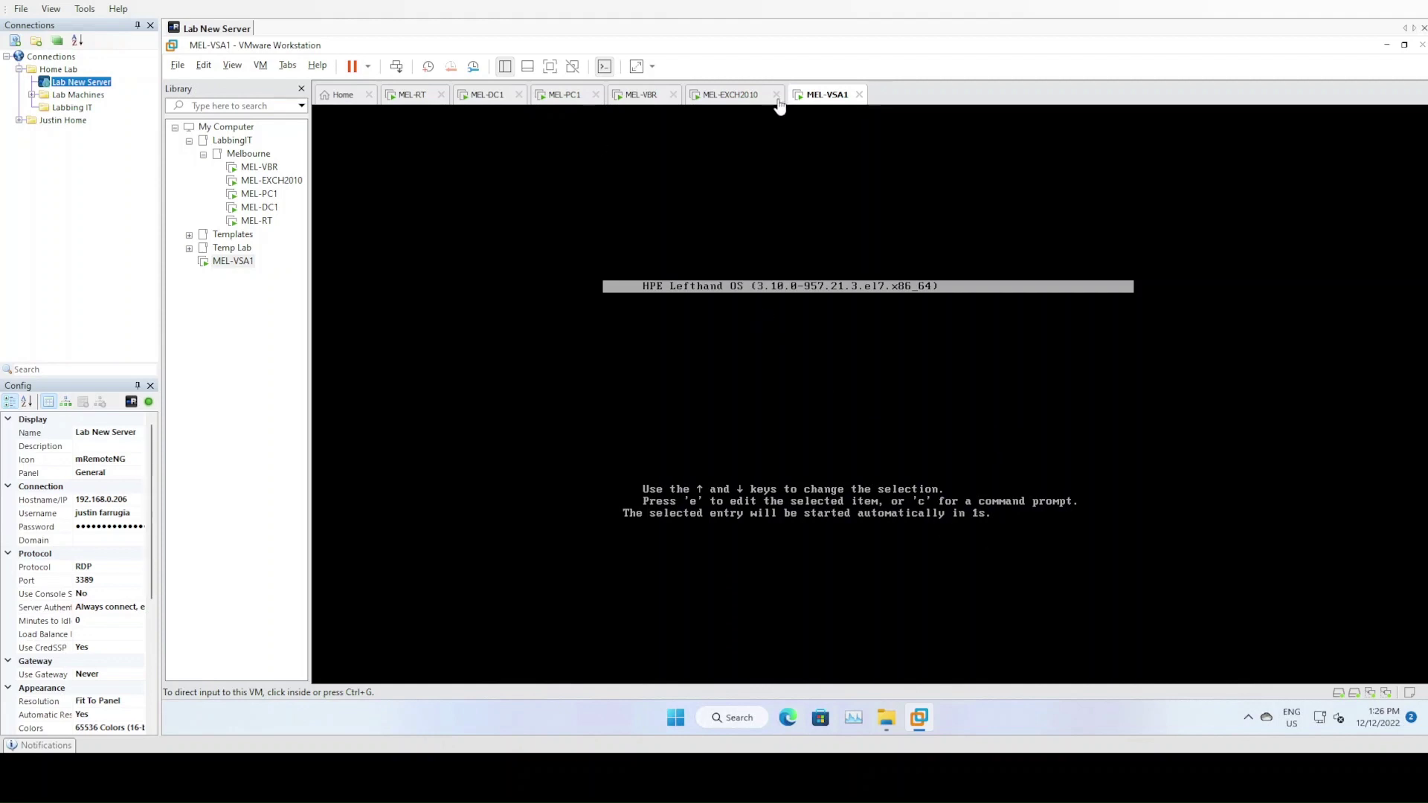
left_click(566, 102)
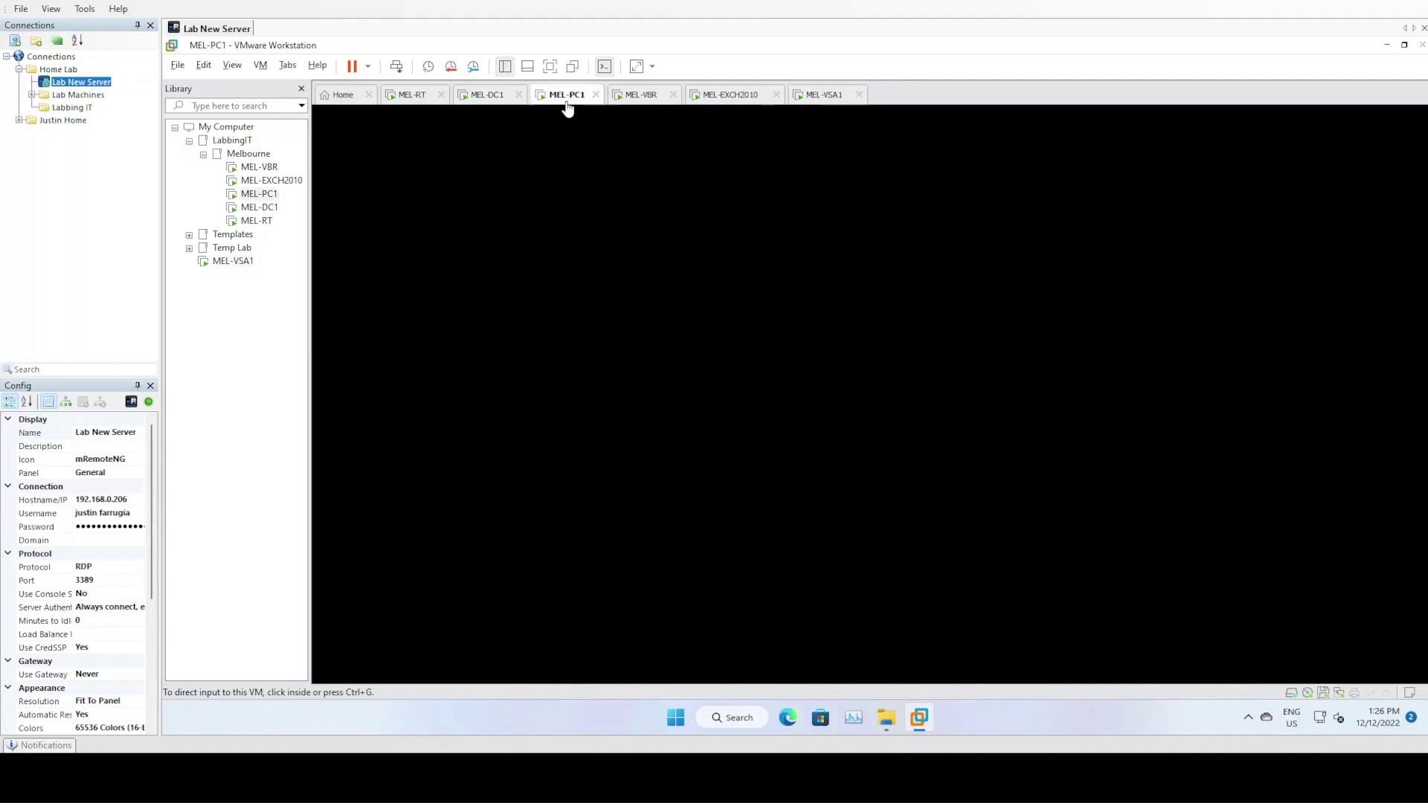
left_click(822, 98)
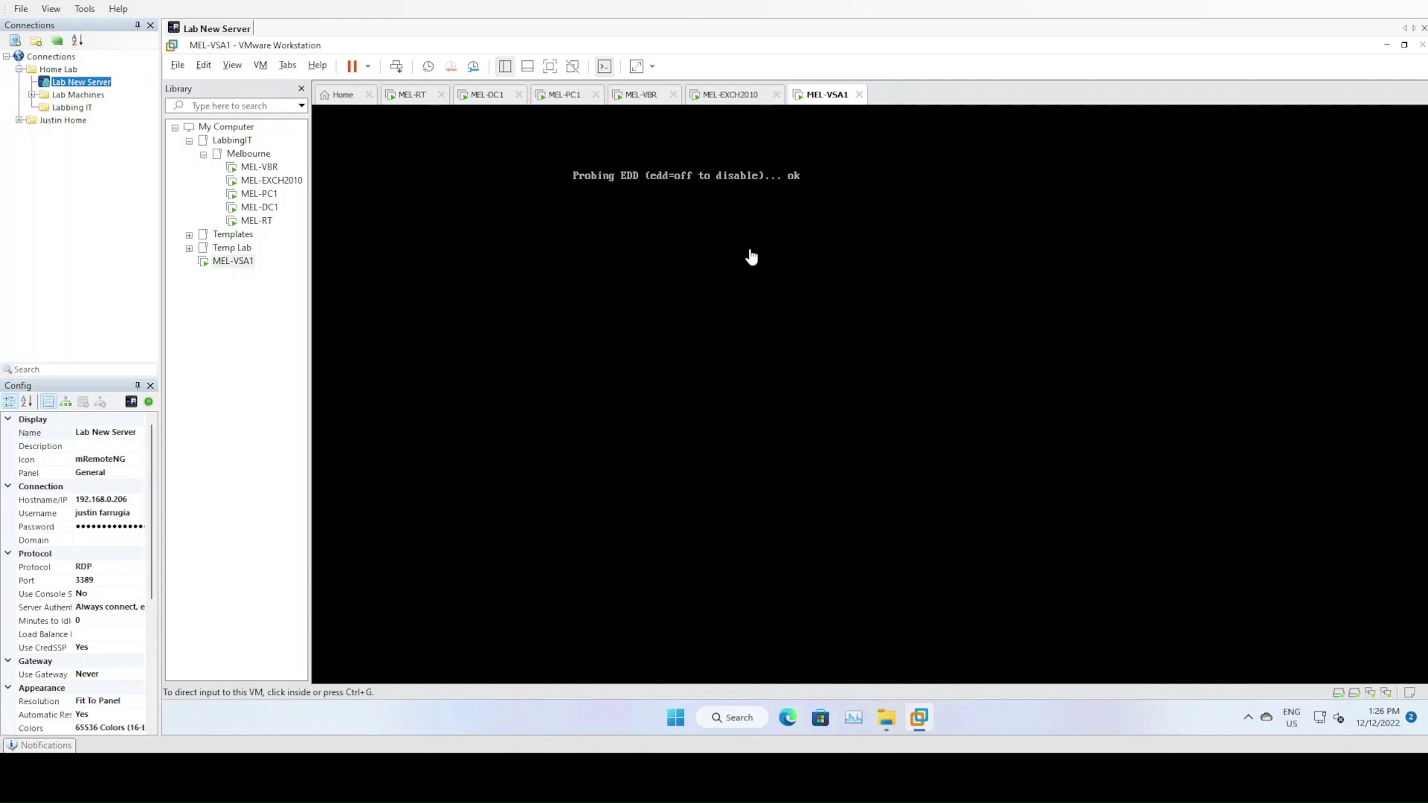
right_click(824, 100)
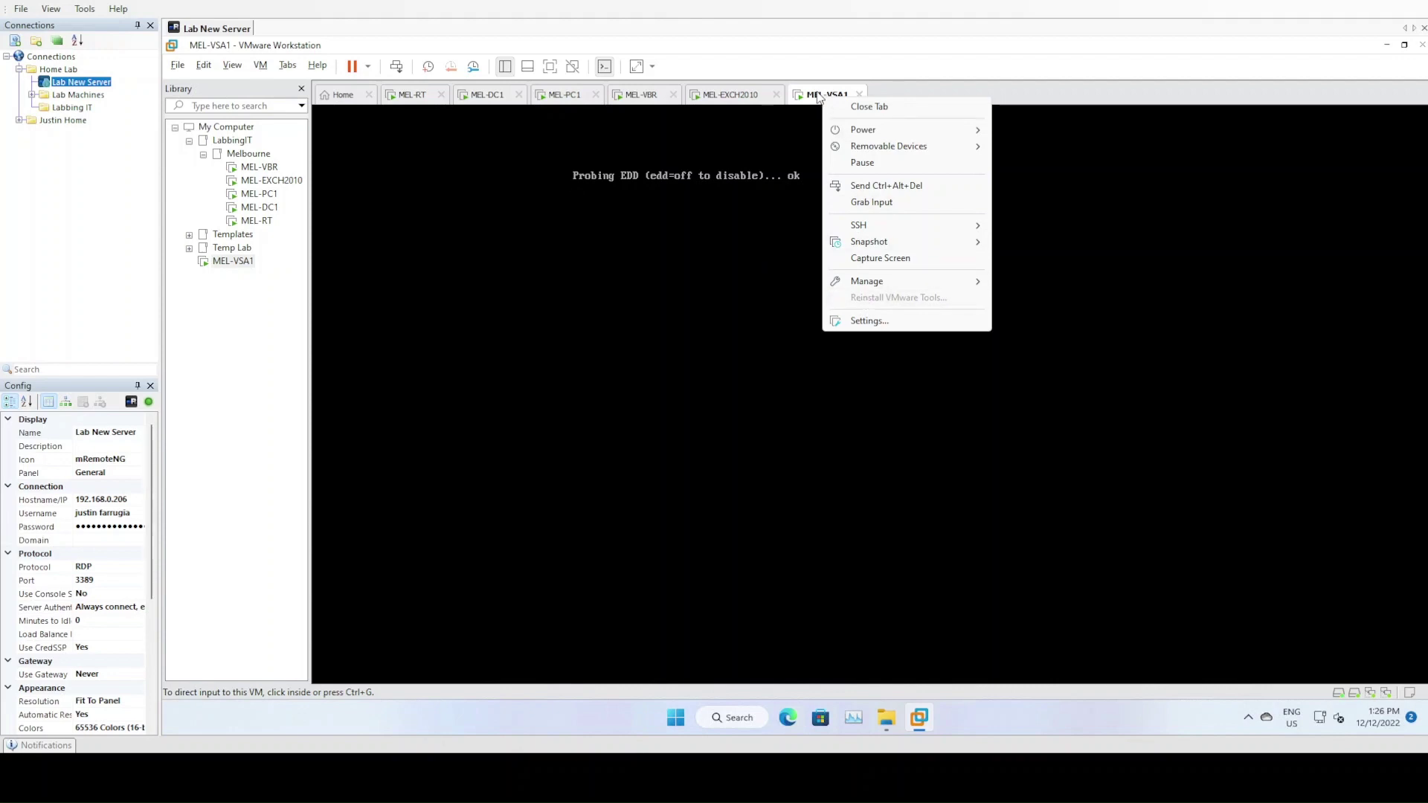
left_click(205, 441)
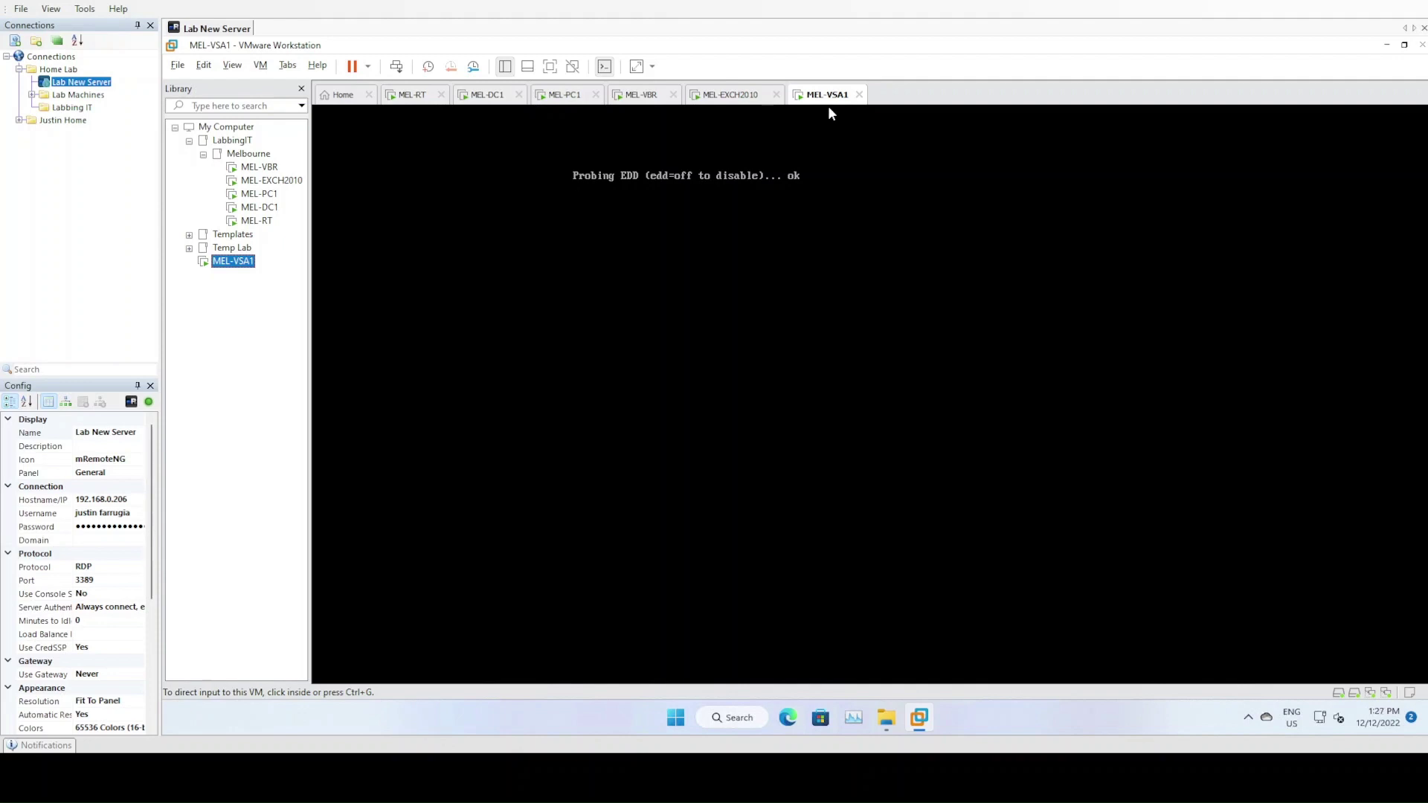
left_click(547, 103)
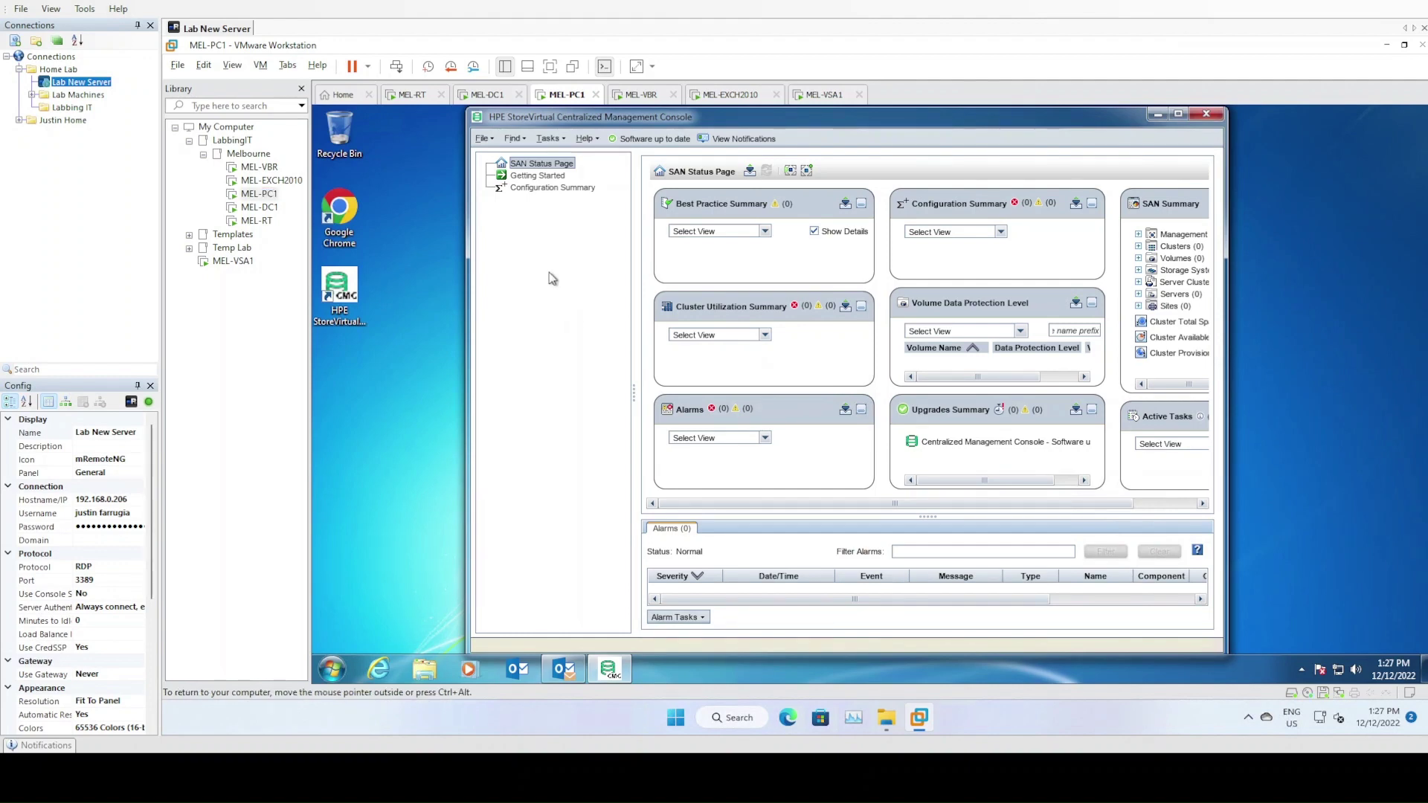
Run Find Systems from Getting Started in the CMC to discover mel-vsa1
left_click(537, 175)
left_click(876, 262)
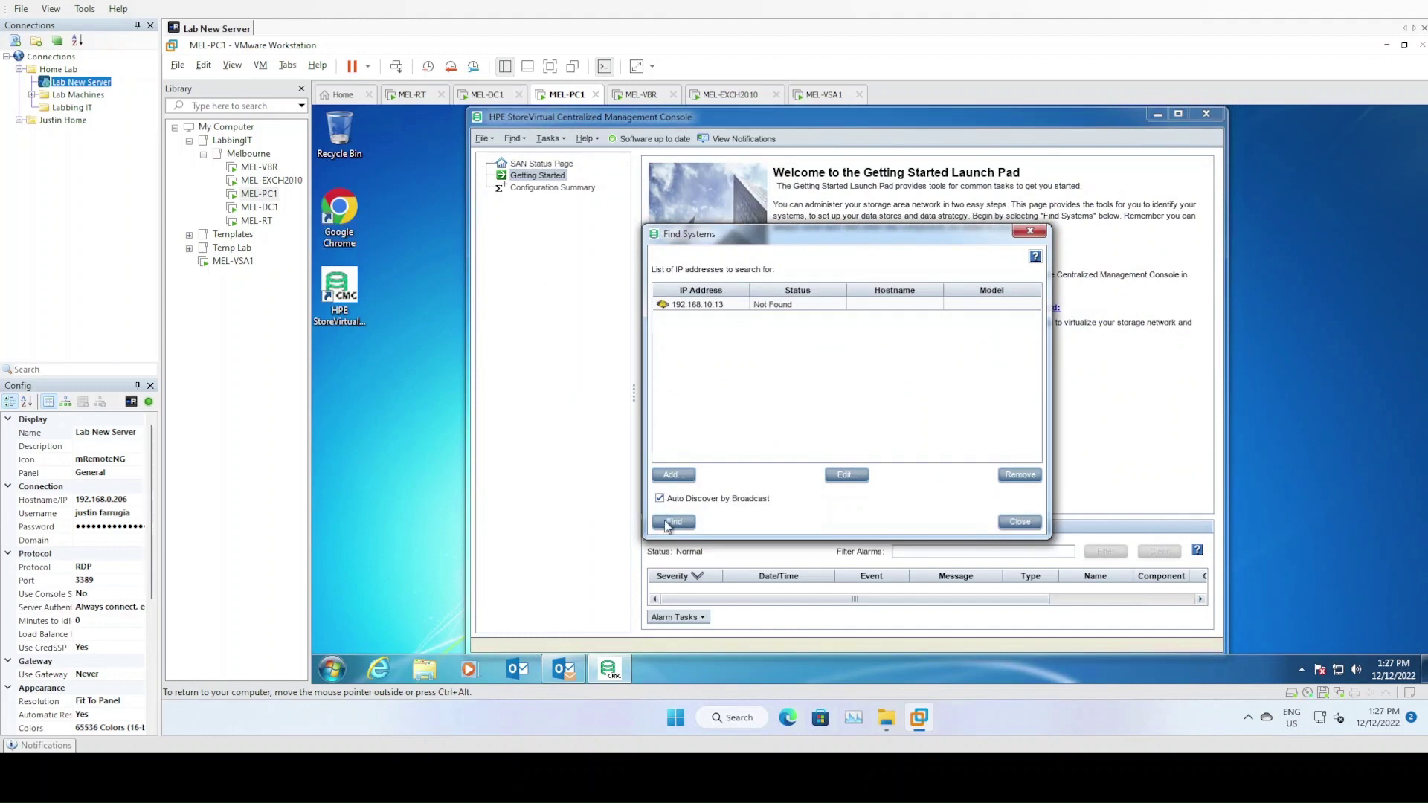
left_click(672, 523)
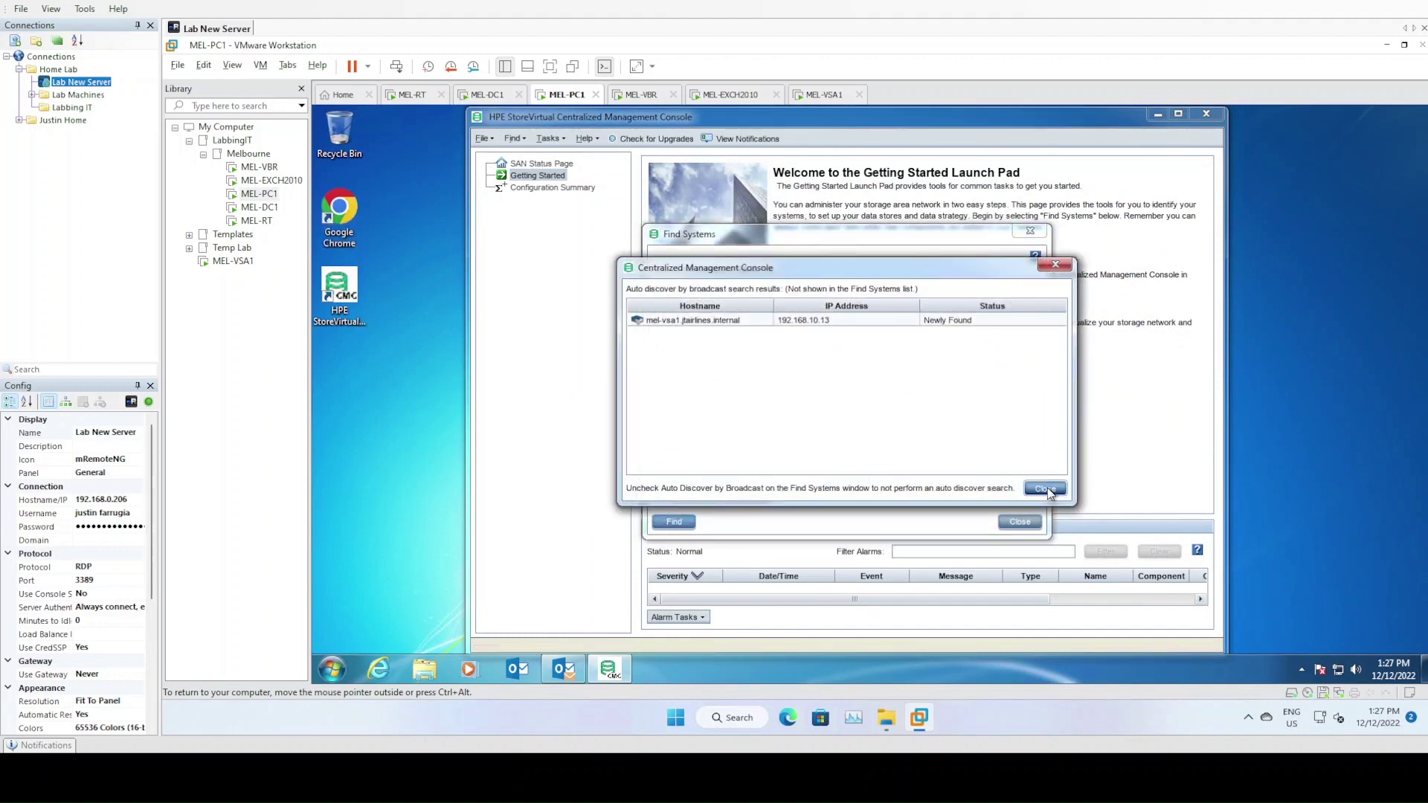
left_click(1045, 489)
left_click(1020, 521)
Log in to the JTAirlines group as Administrator with the account password
left_click(530, 201)
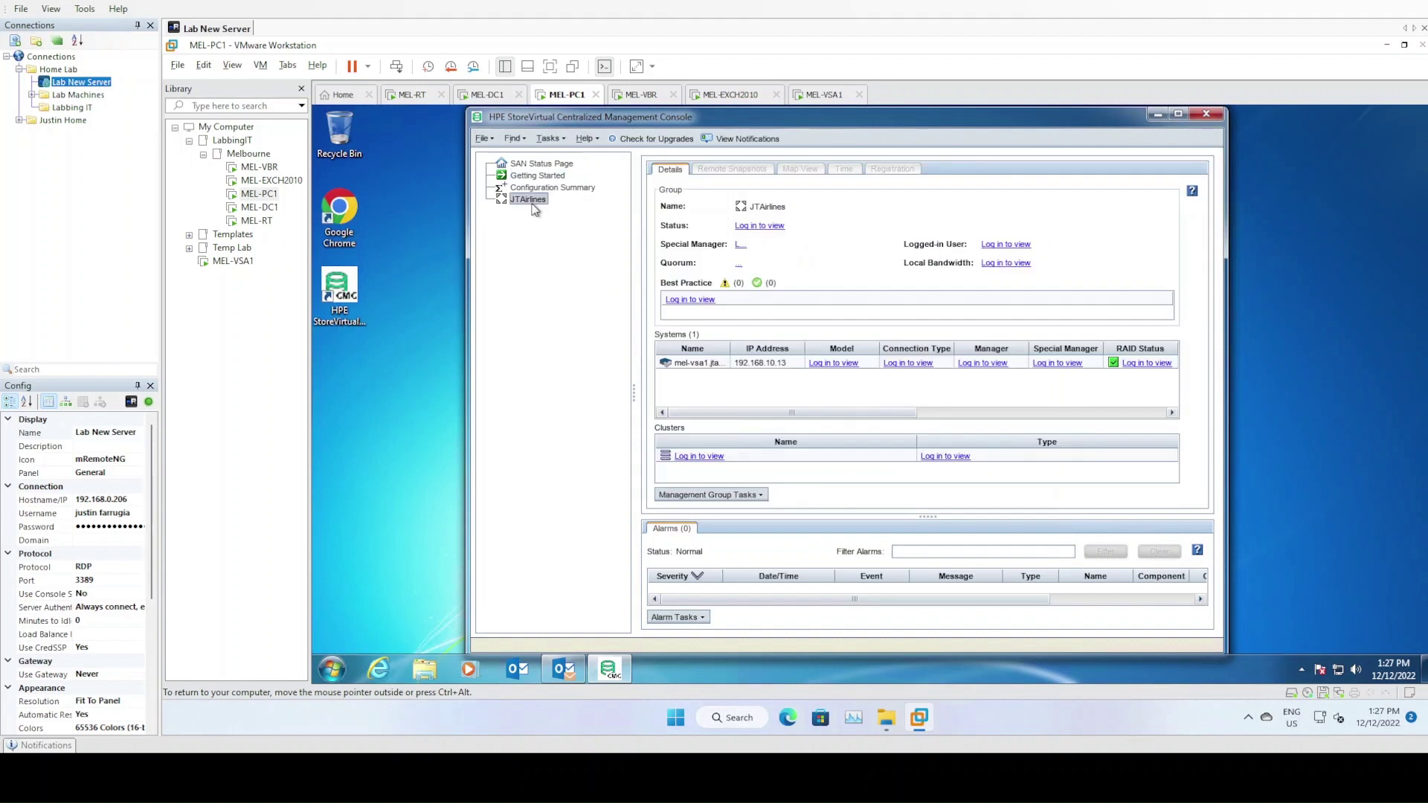
left_click(759, 226)
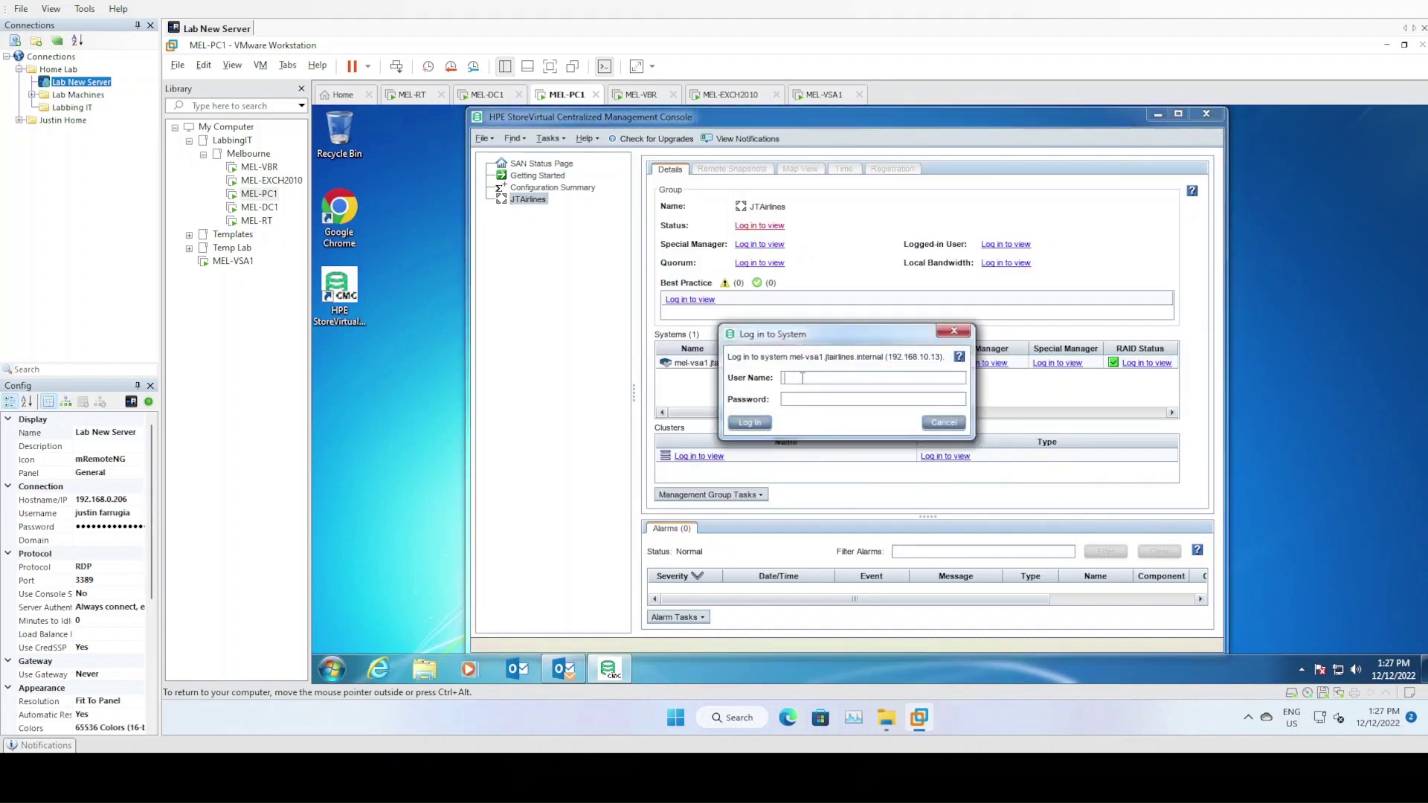
type("Administrator")
key("Tab")
type("*************")
left_click(757, 425)
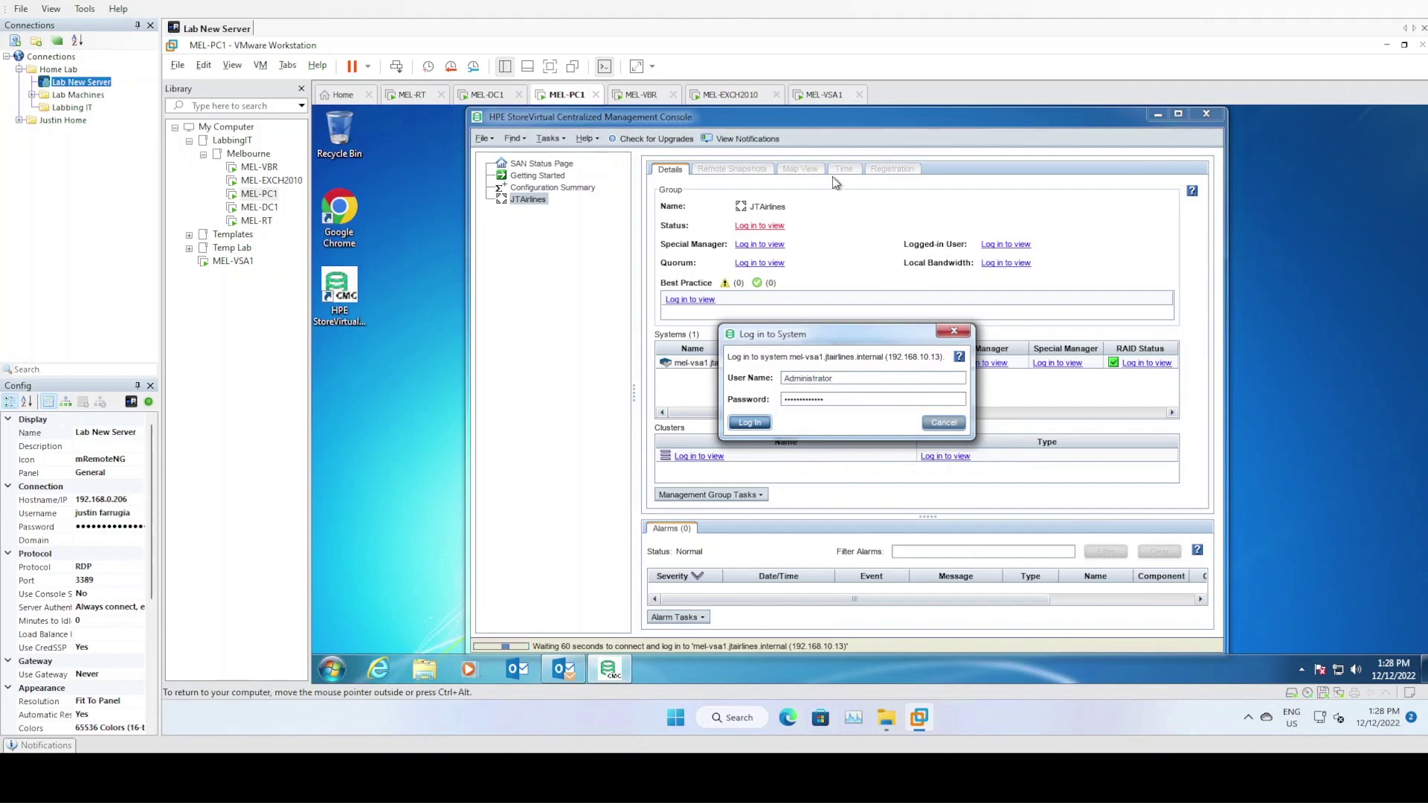
left_click(826, 94)
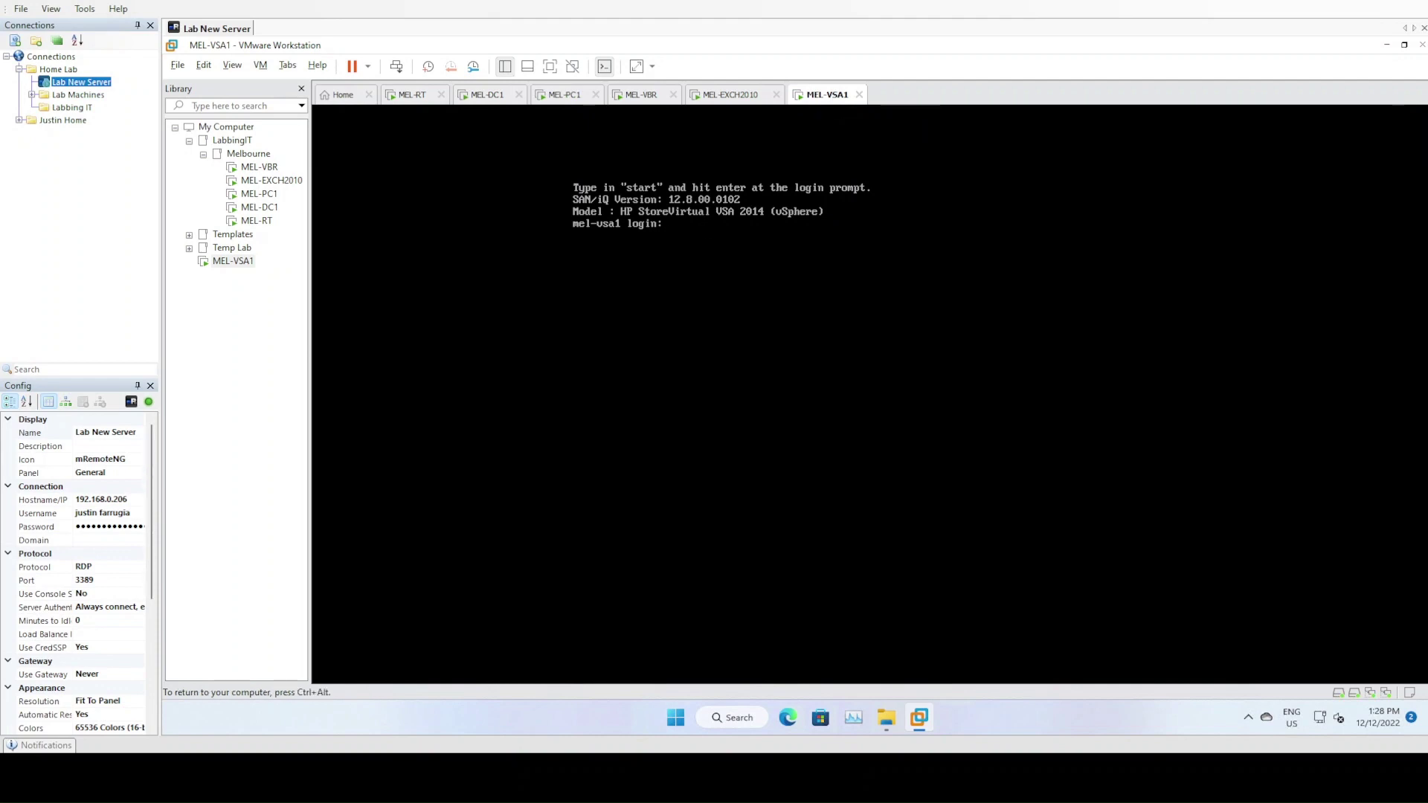
Sign in to MEL-VSA1's configuration interface as Administrator, then return to MEL-PC1
type("star")
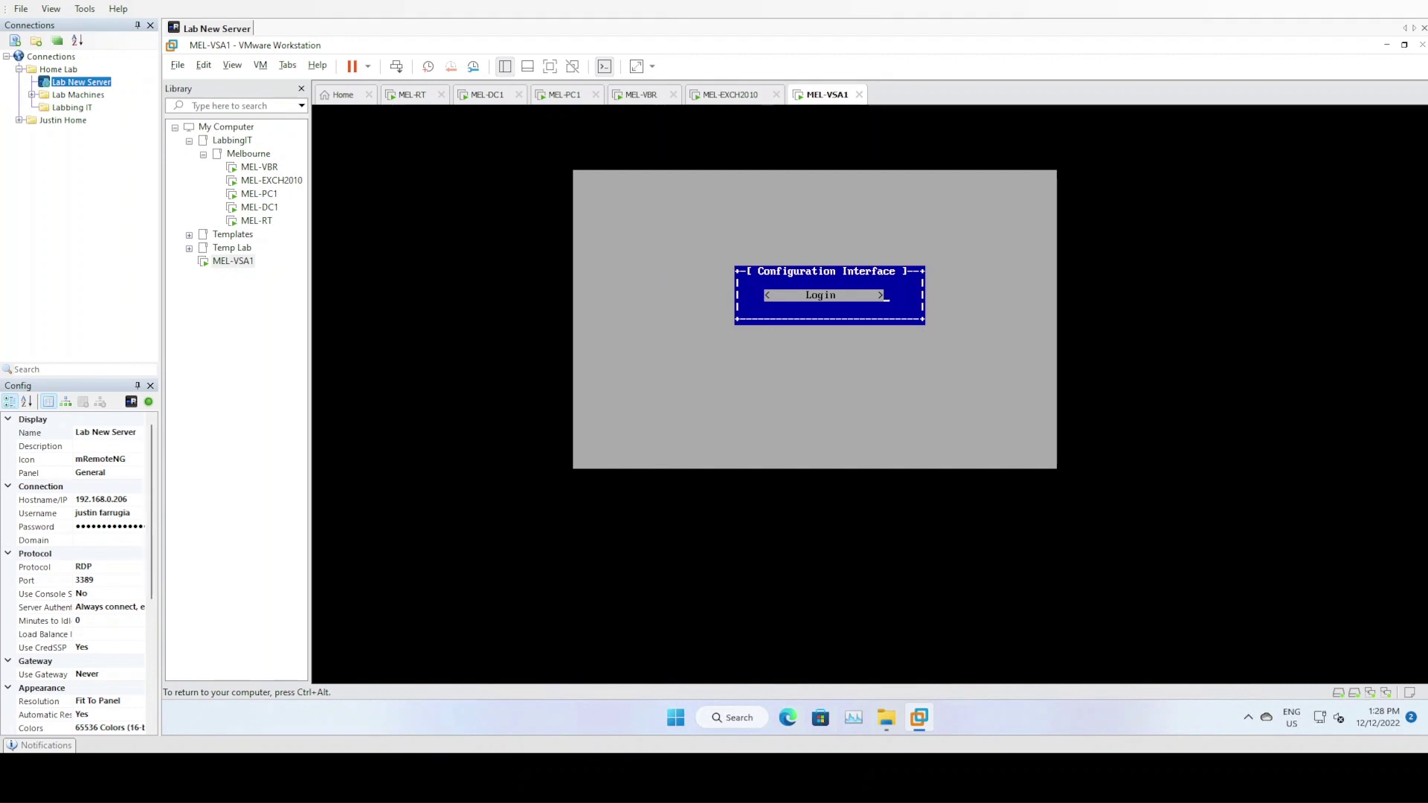
key("Return")
type("A")
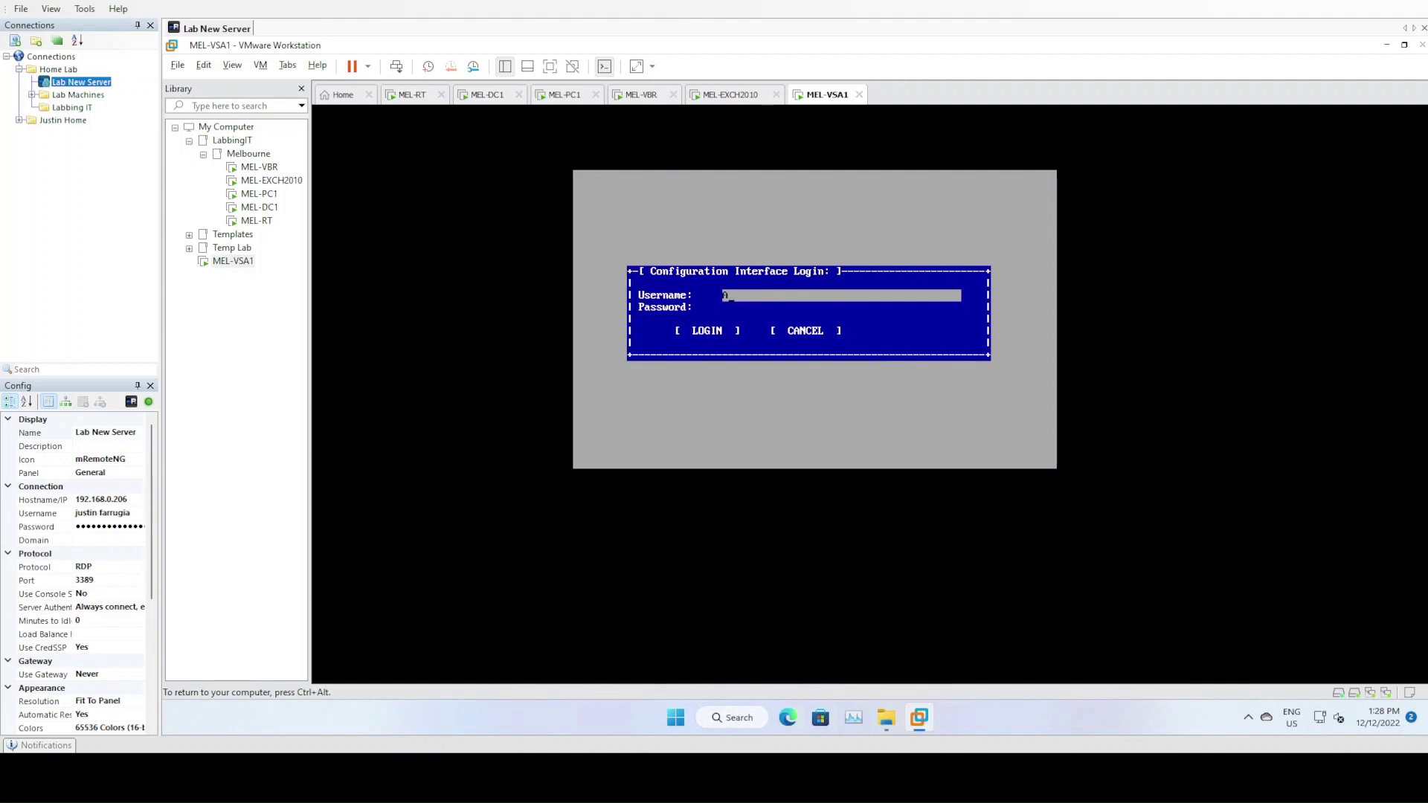
type("dministrator")
key("Tab")
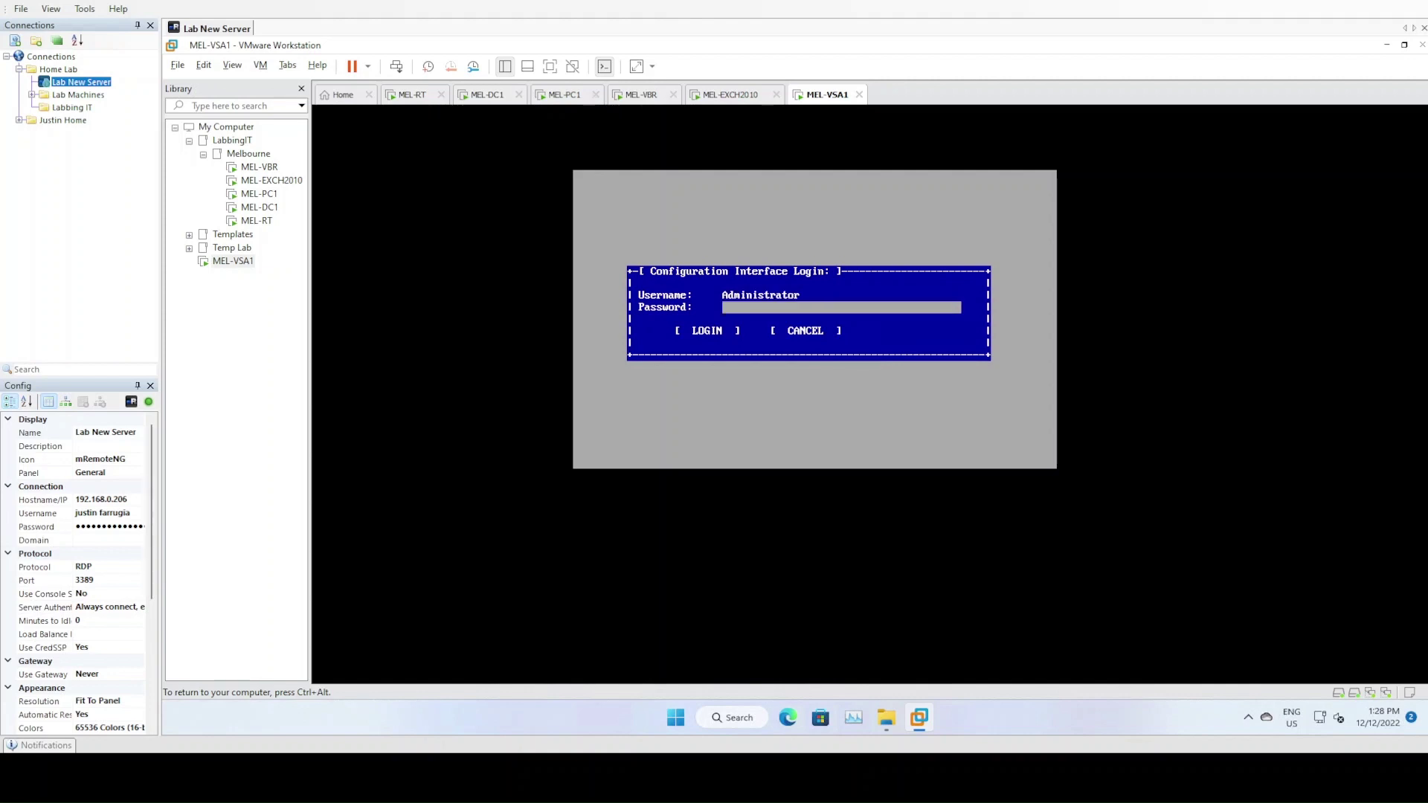
type("***********")
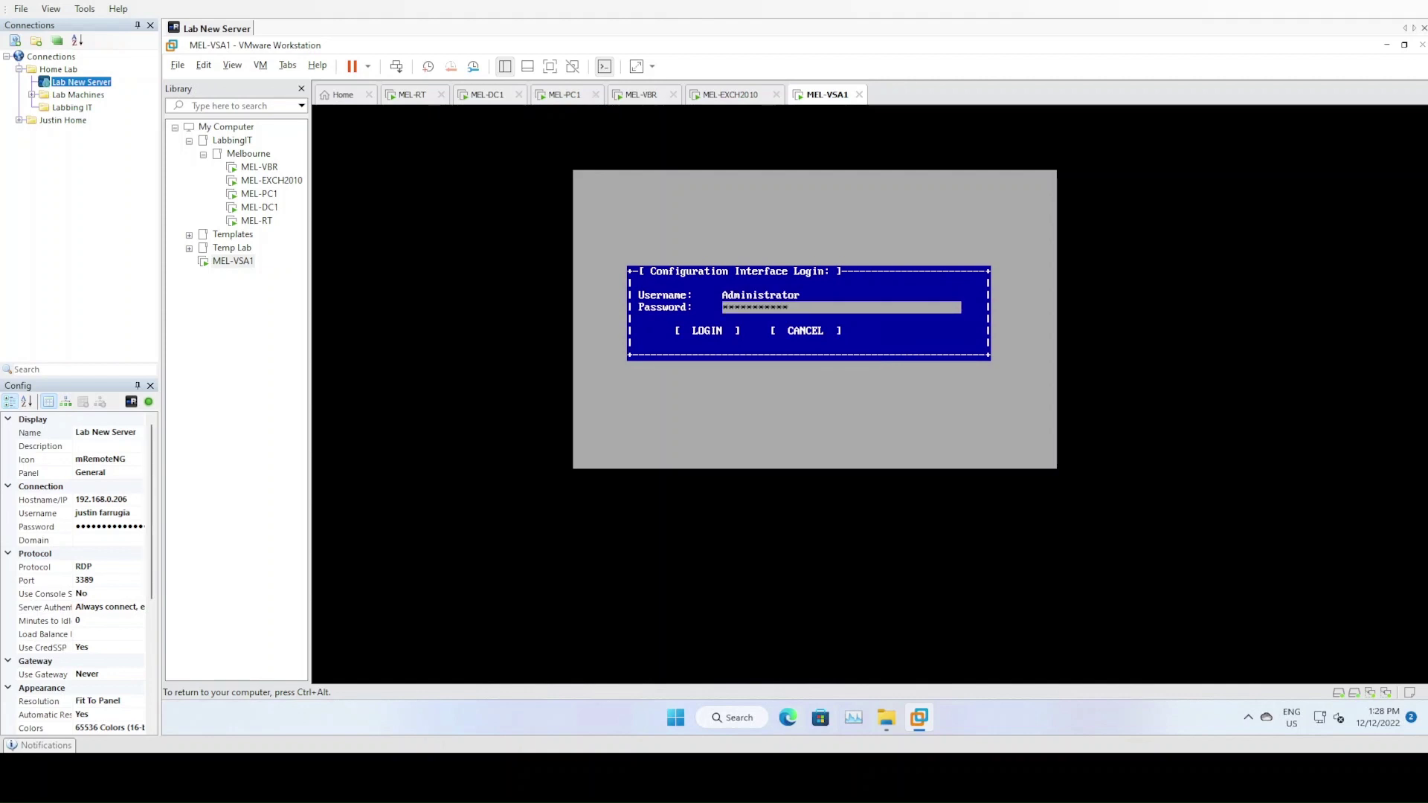
type("***")
key("Tab")
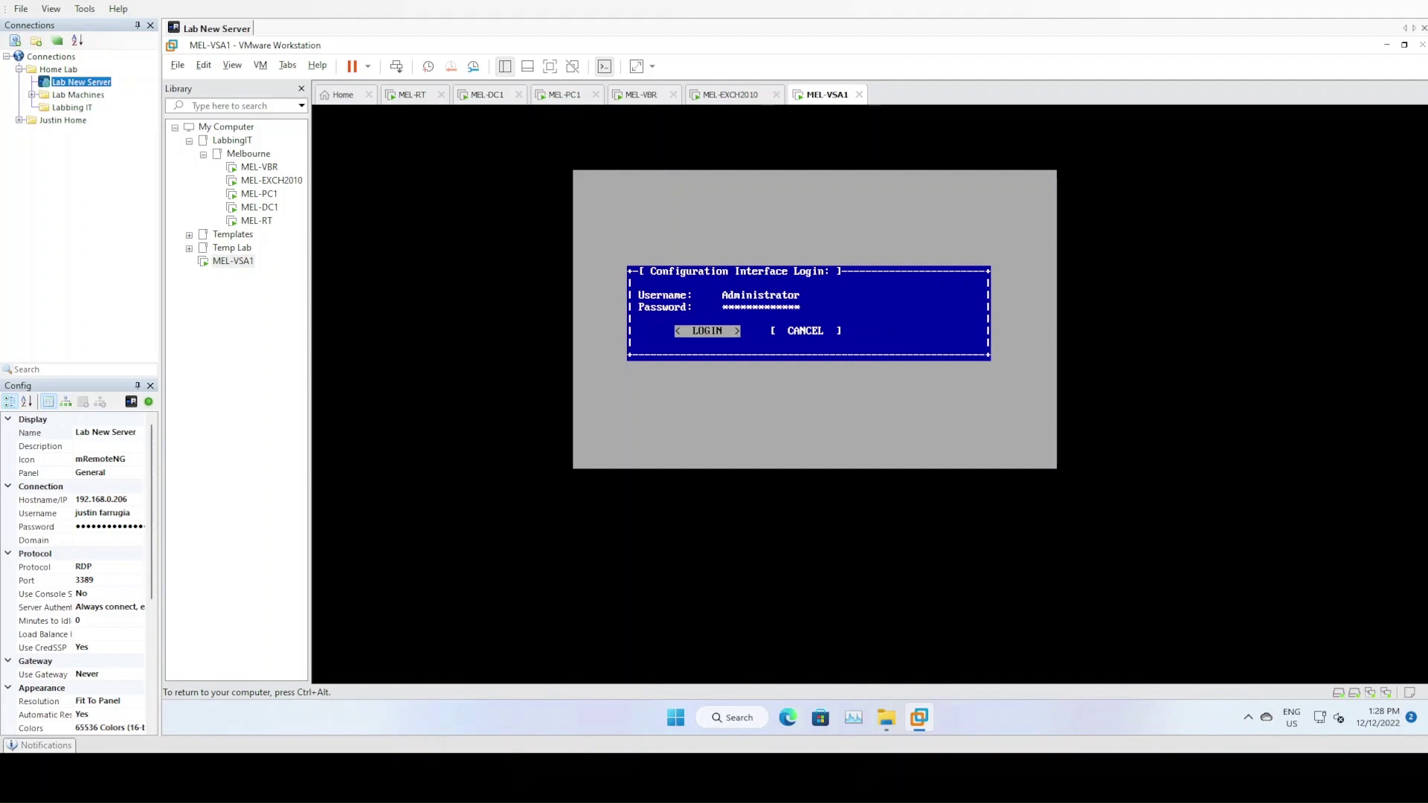
key("ctrl+alt")
left_click(568, 101)
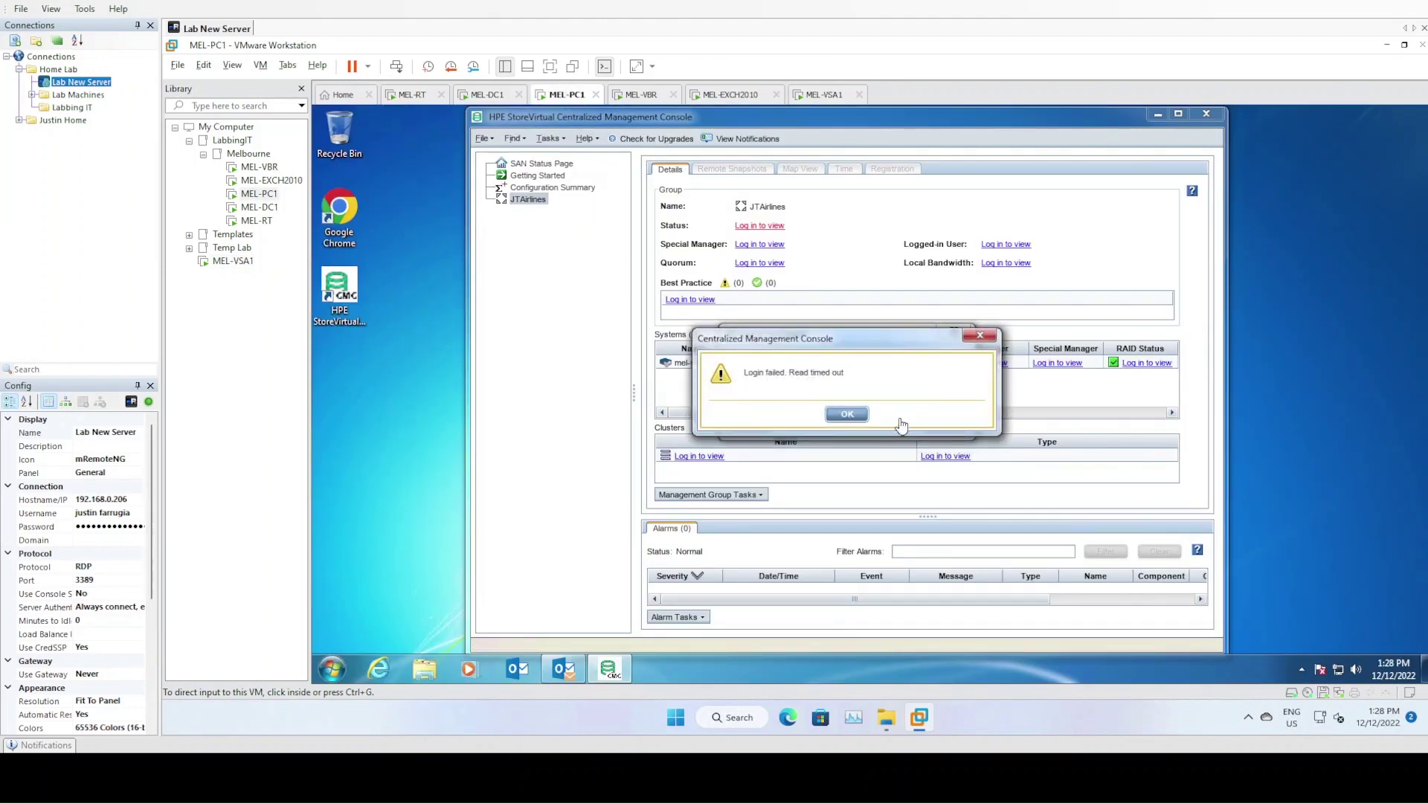
Dismiss the 'Read timed out' failure and re-enter the administrator password for JTAirlines
left_click(852, 415)
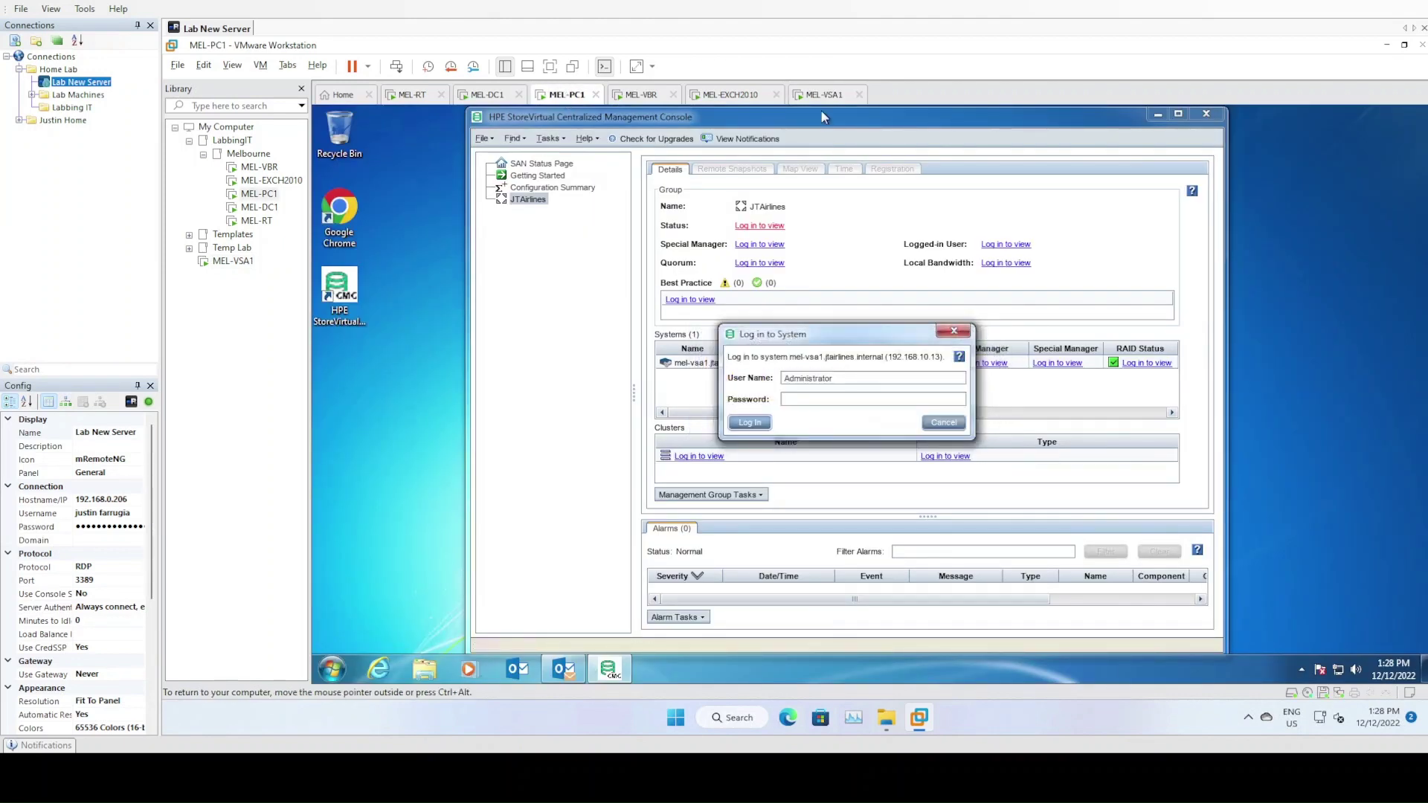
left_click(825, 96)
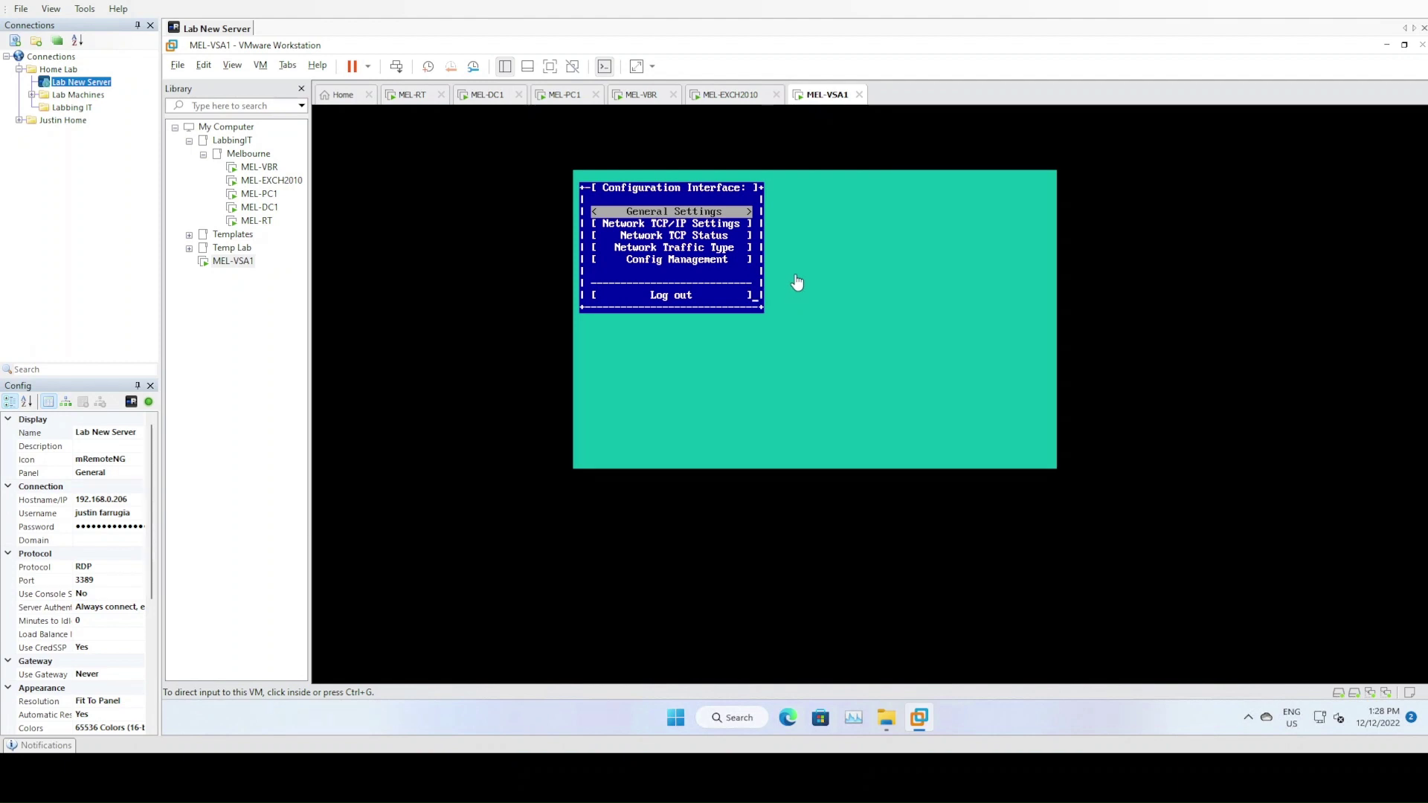
left_click(560, 99)
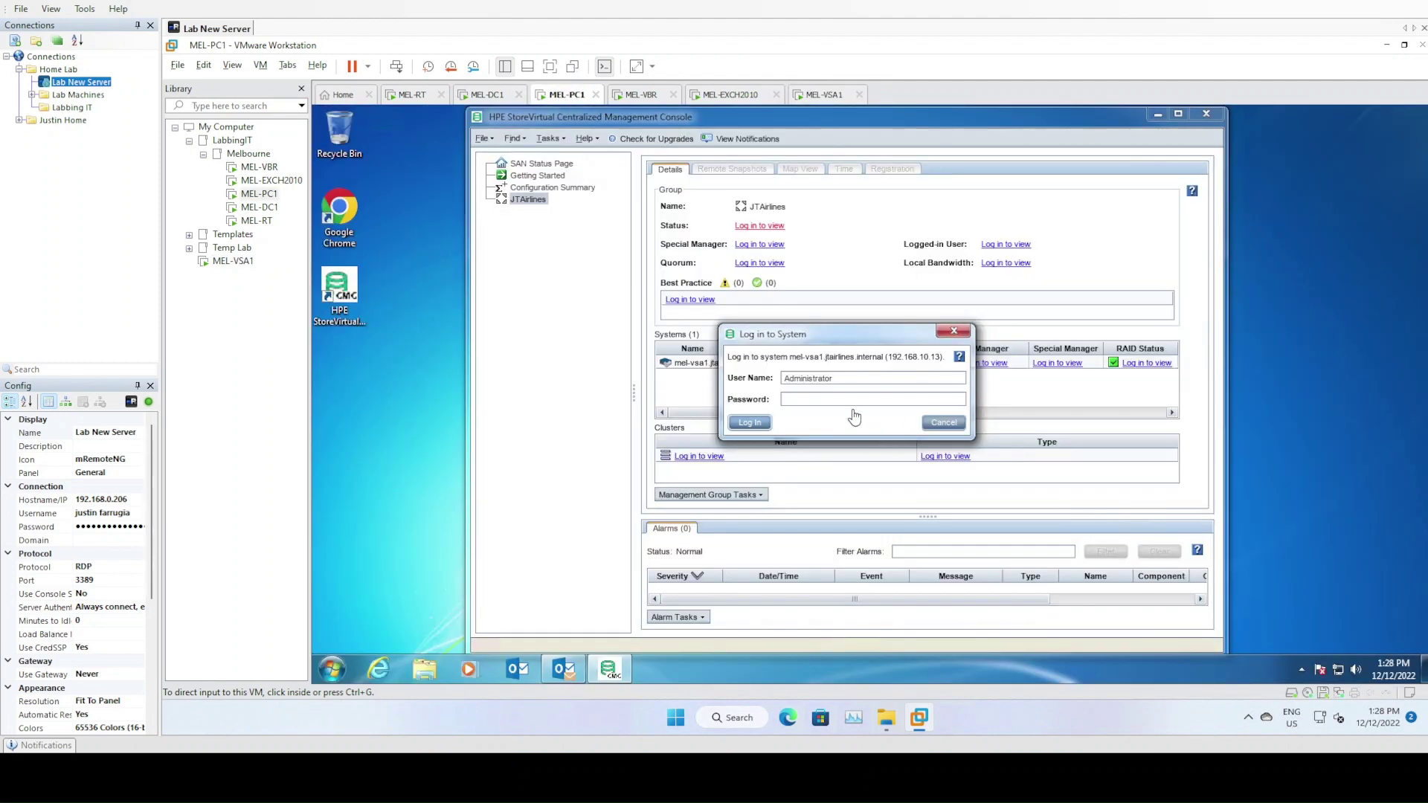
type("*********")
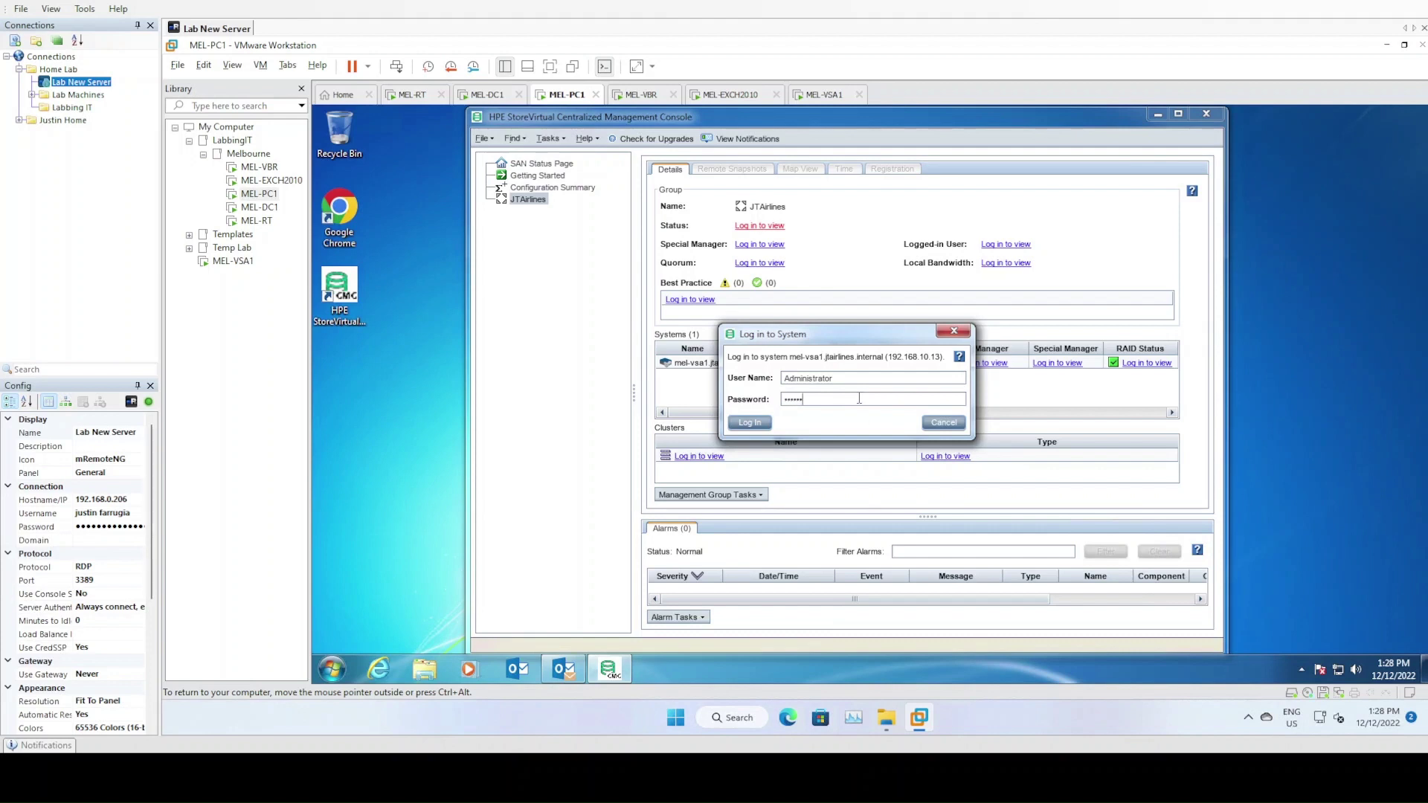
key("Return")
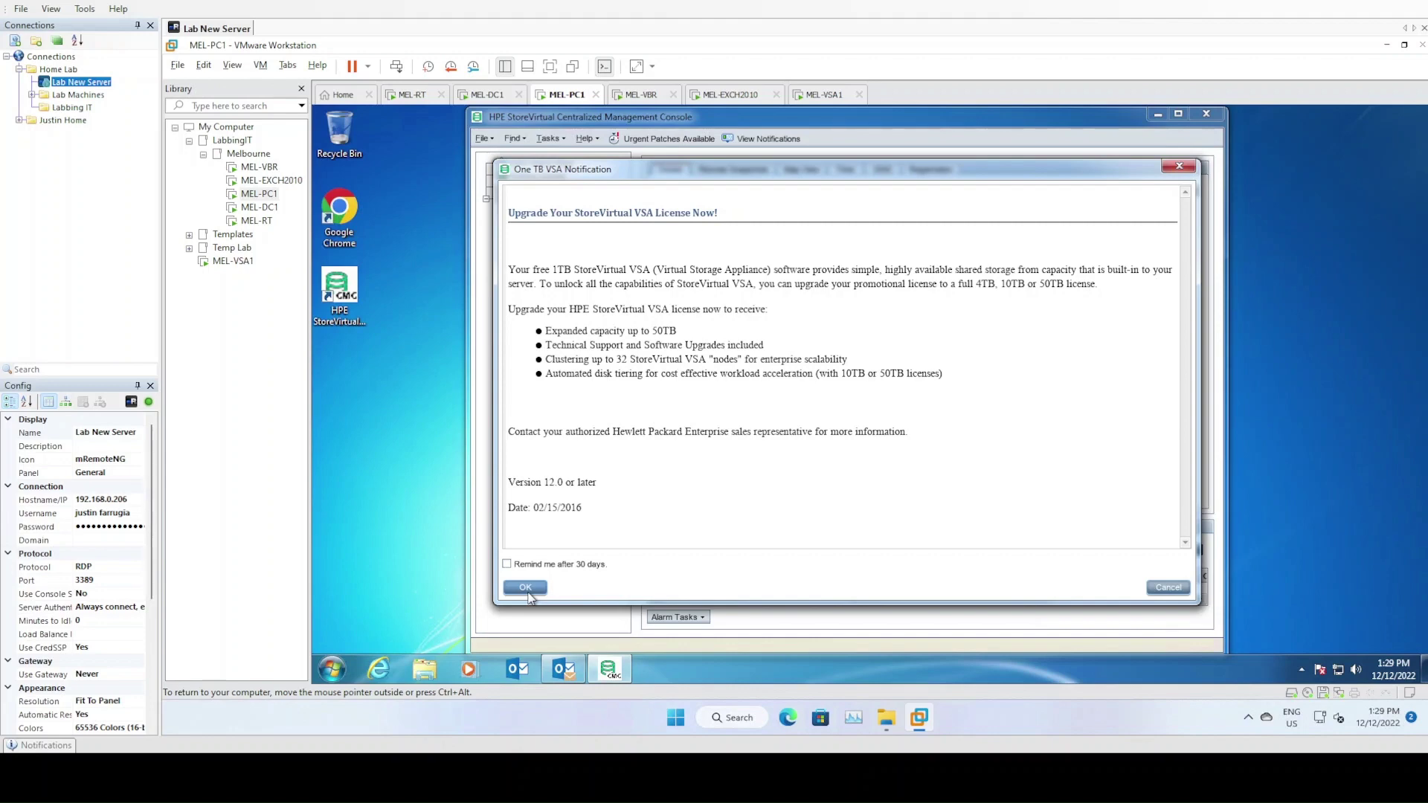
Dismiss the licence notice and expand MelbourneCluster's volumes to show the 300 GB thin MEL-GOLD
left_click(527, 589)
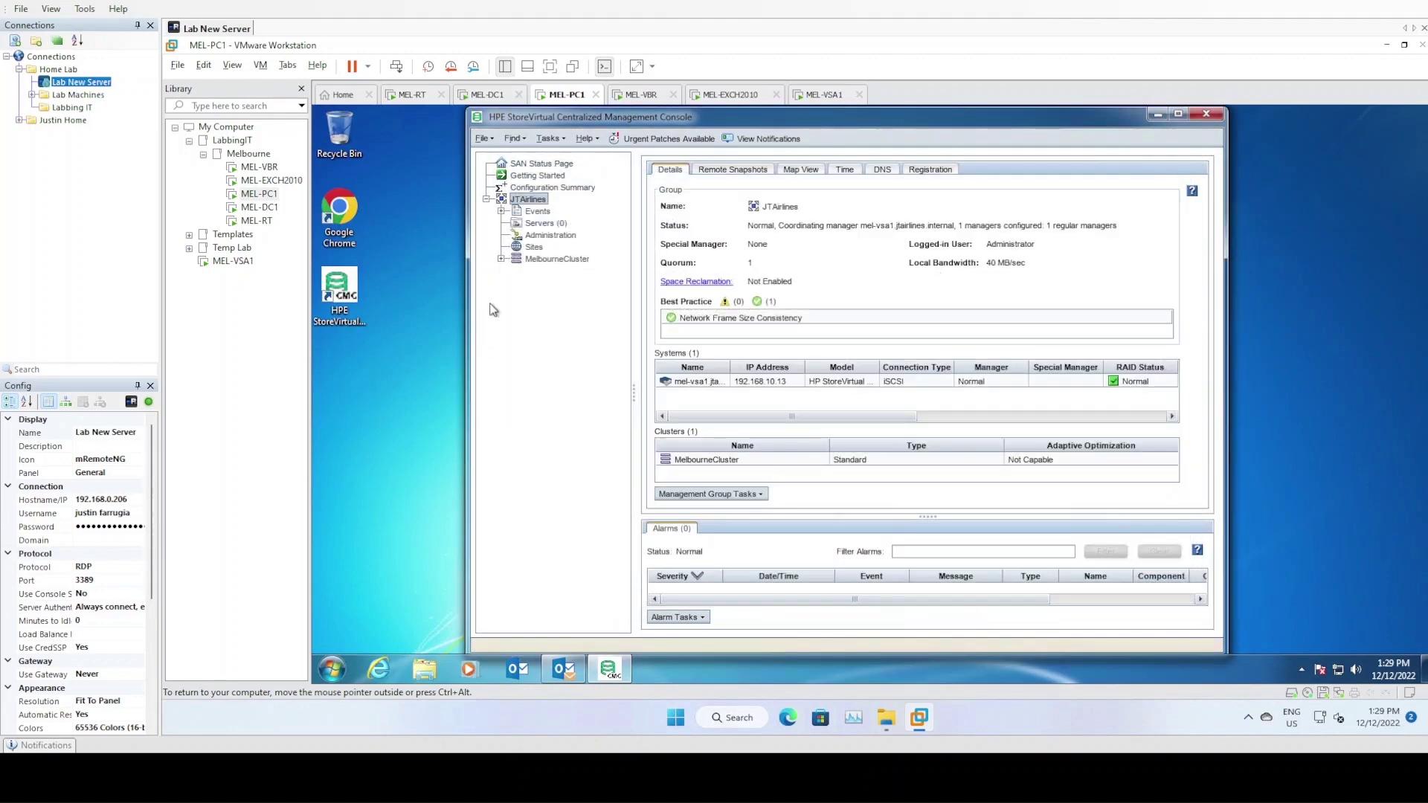
left_click(501, 259)
left_click(516, 282)
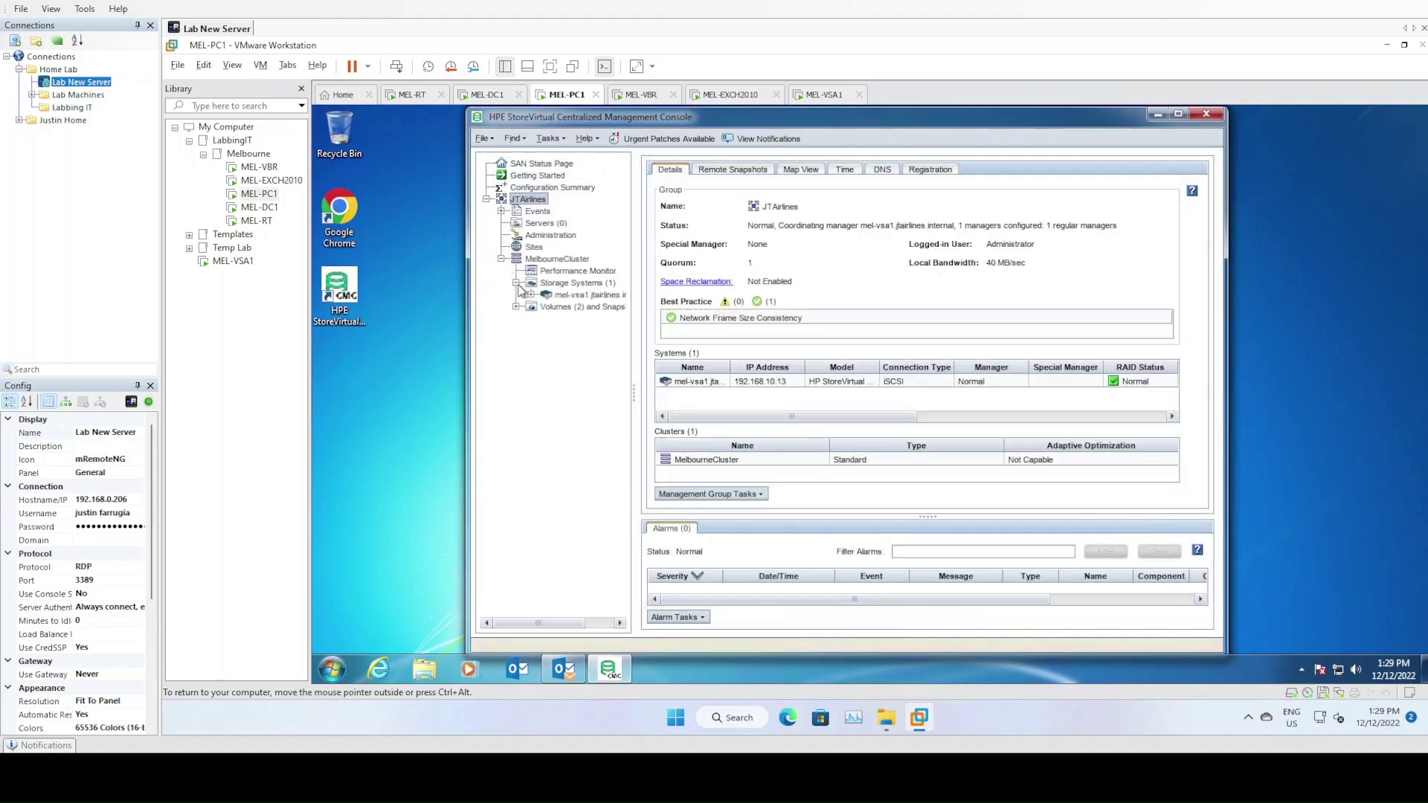
left_click(516, 306)
right_click(569, 320)
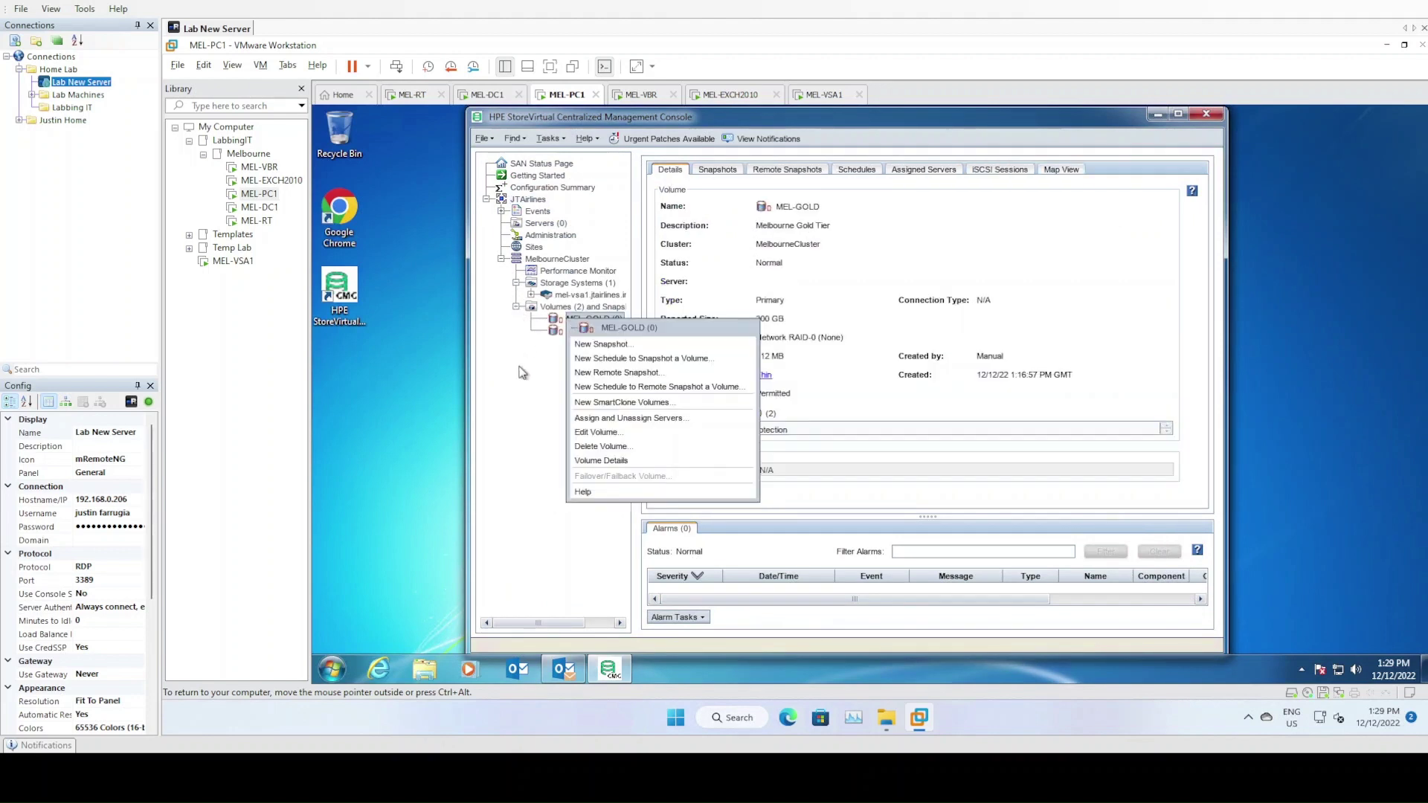
left_click(519, 417)
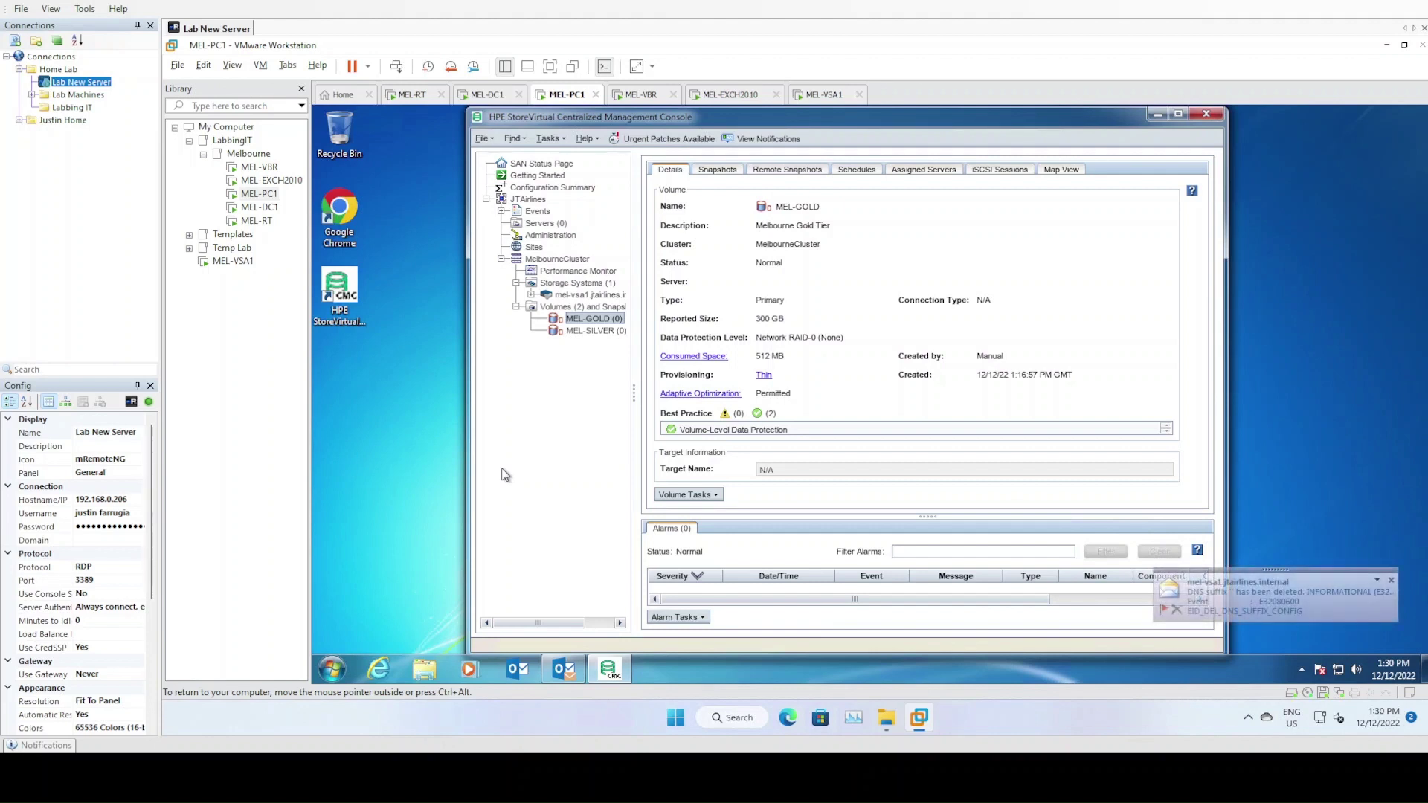
key("ctrl+alt")
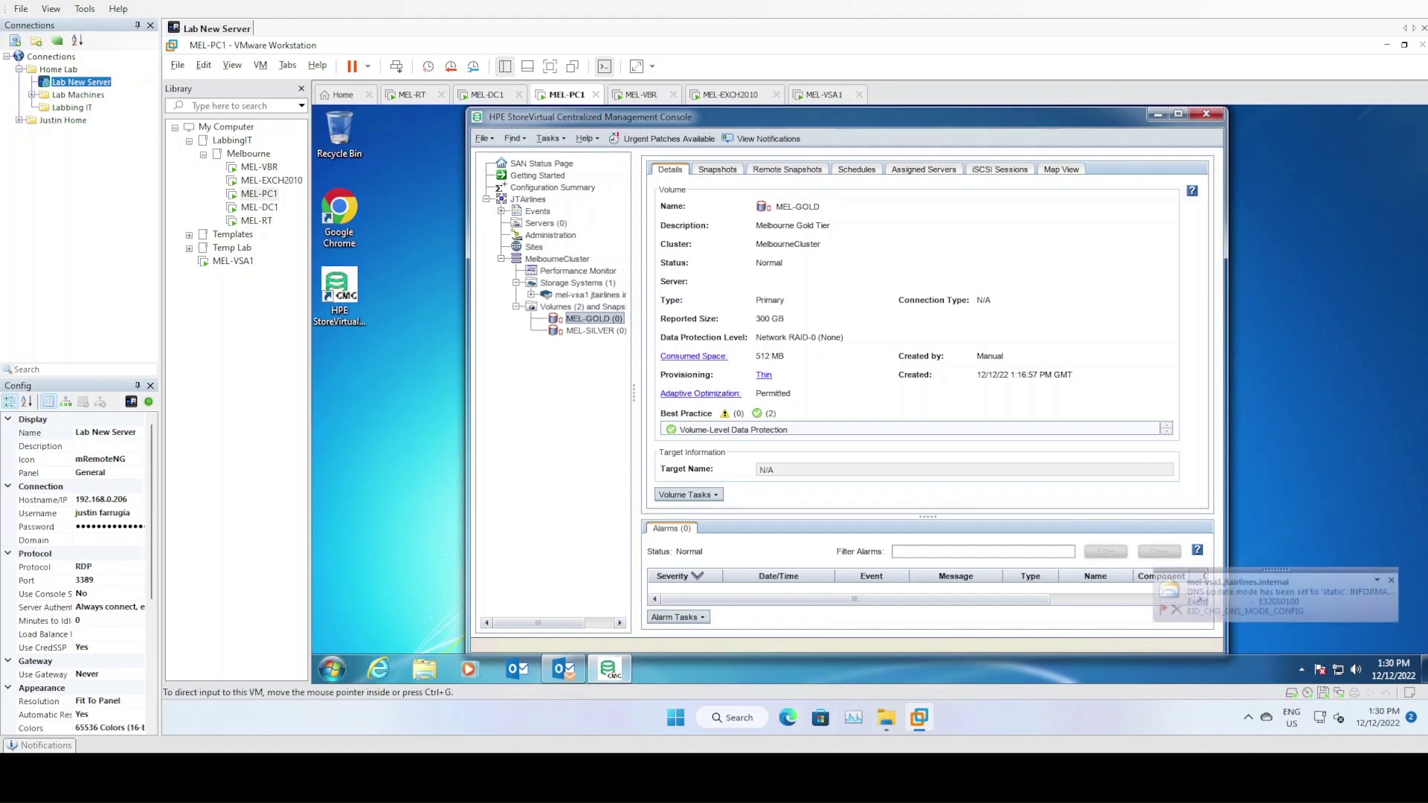